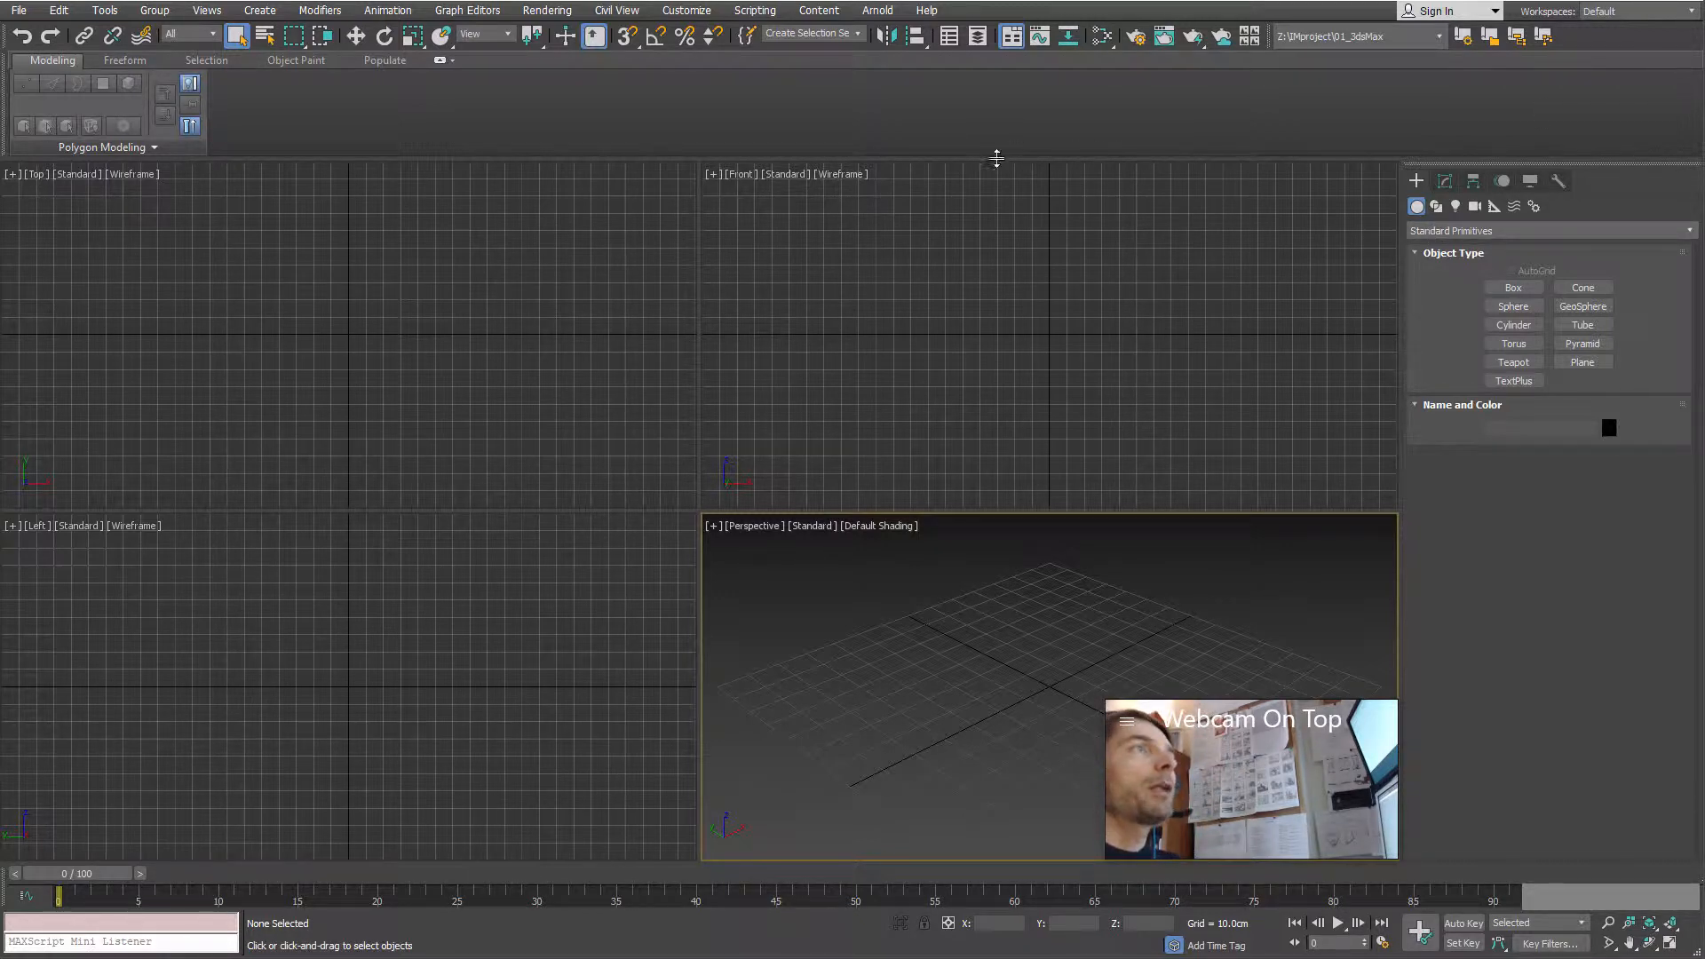
Step: Hide the modeling ribbon and draw a six-sided NGon spline about 37 cm in radius in the Top viewport
{"action": "left_click", "coordinate": [1011, 36]}
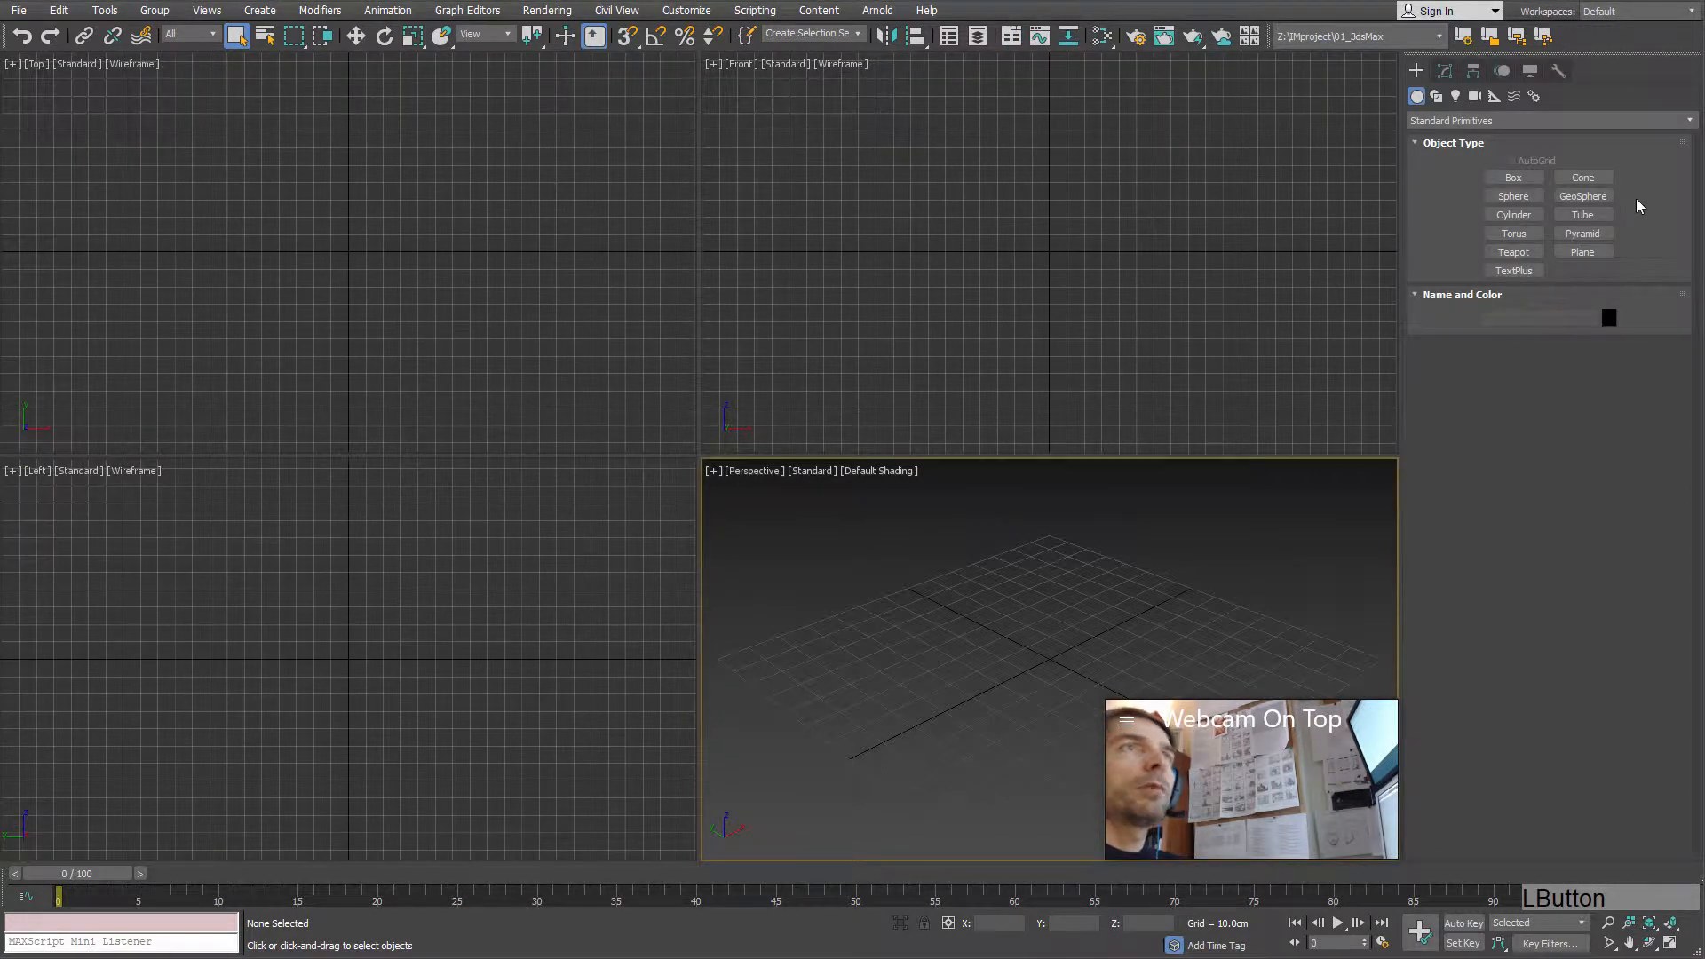
{"action": "left_click", "coordinate": [1436, 95]}
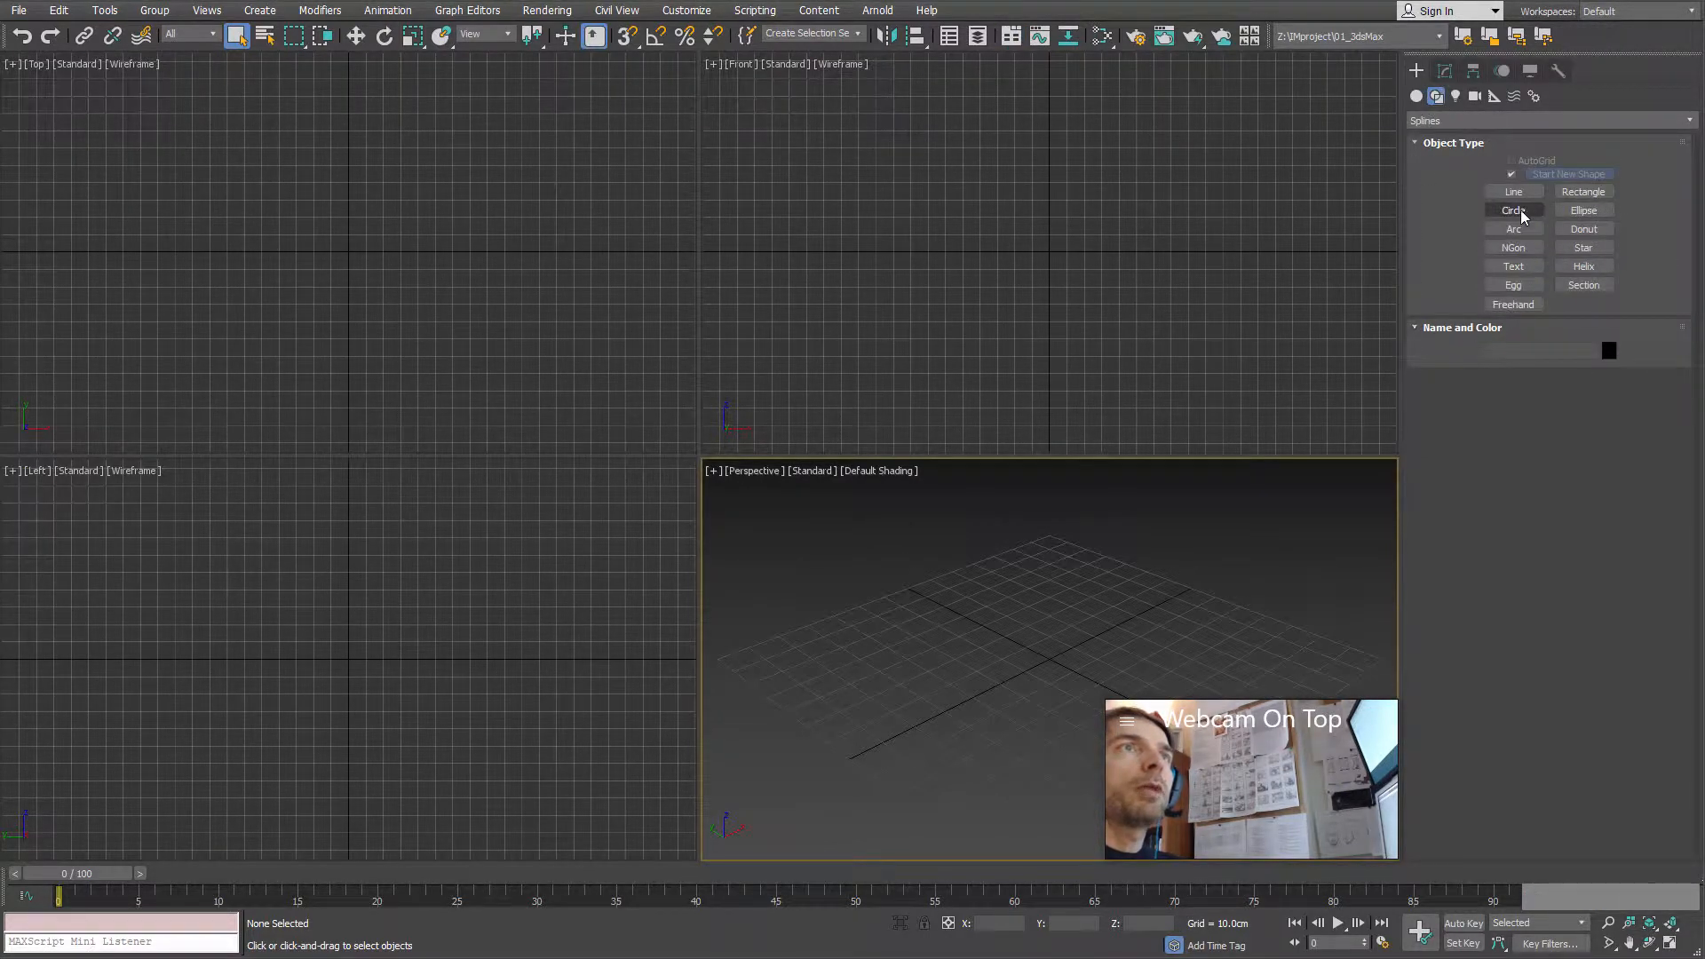
{"action": "left_click", "coordinate": [1513, 248]}
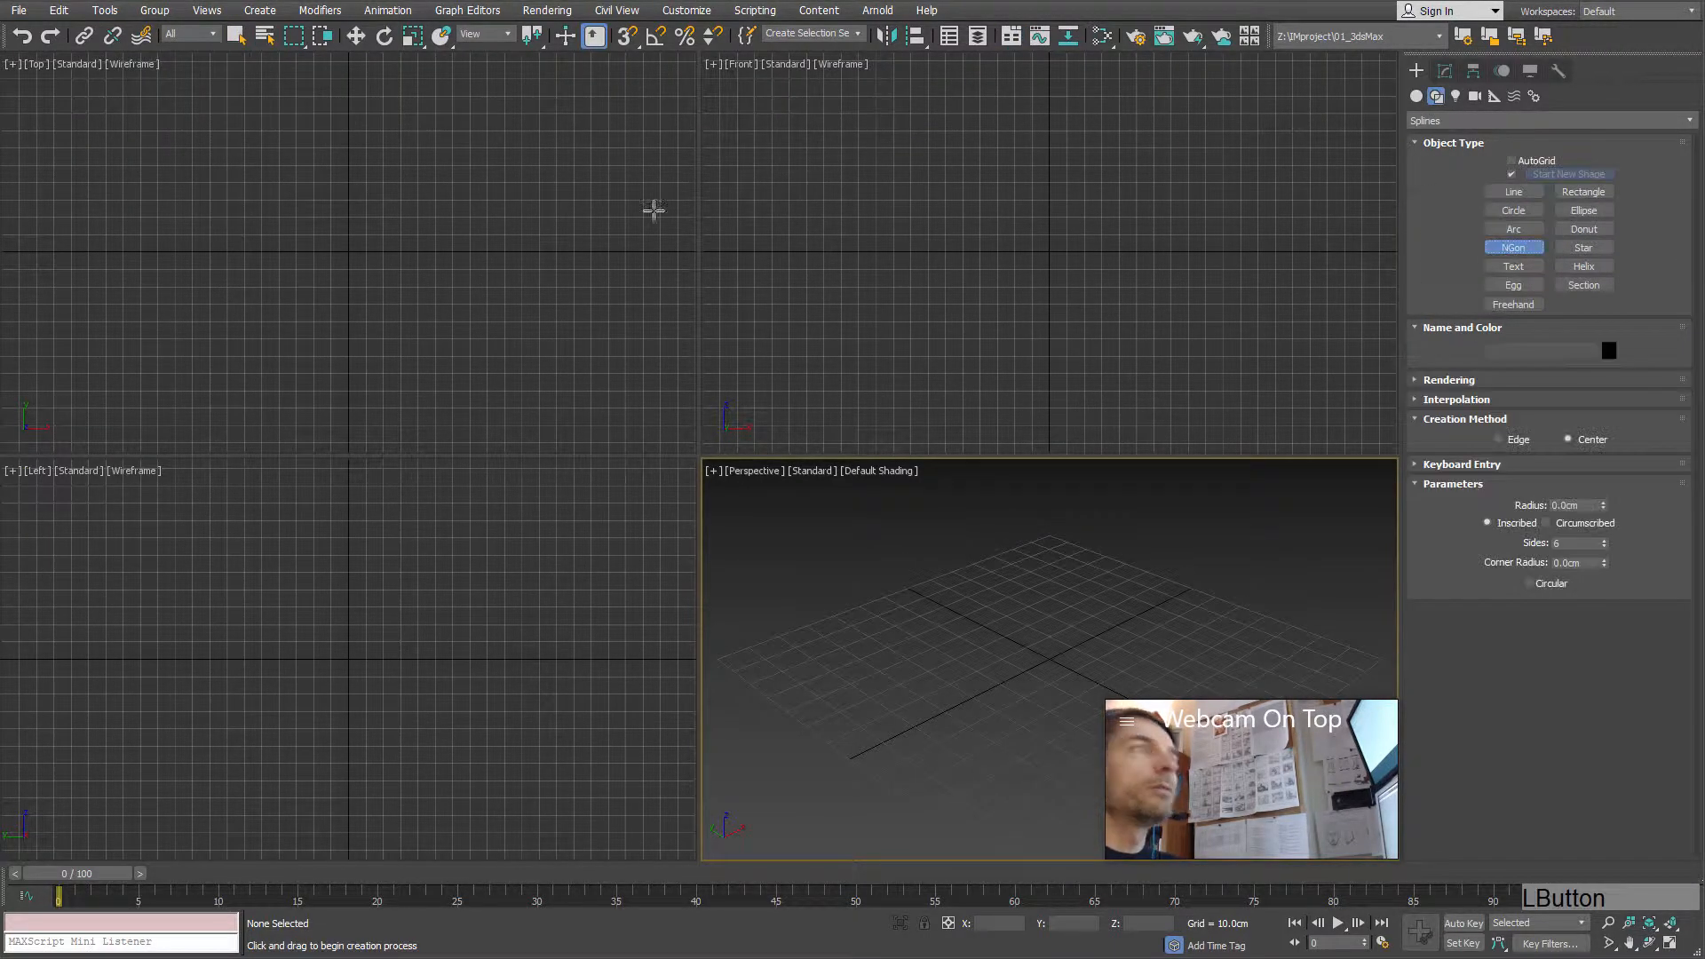
{"action": "left_click_drag", "start_coordinate": [291, 195], "coordinate": [314, 241]}
Step: Move the hexagon spline onto the X axis line, at about X -120 cm and Y 0.2 cm
{"action": "key", "text": "w"}
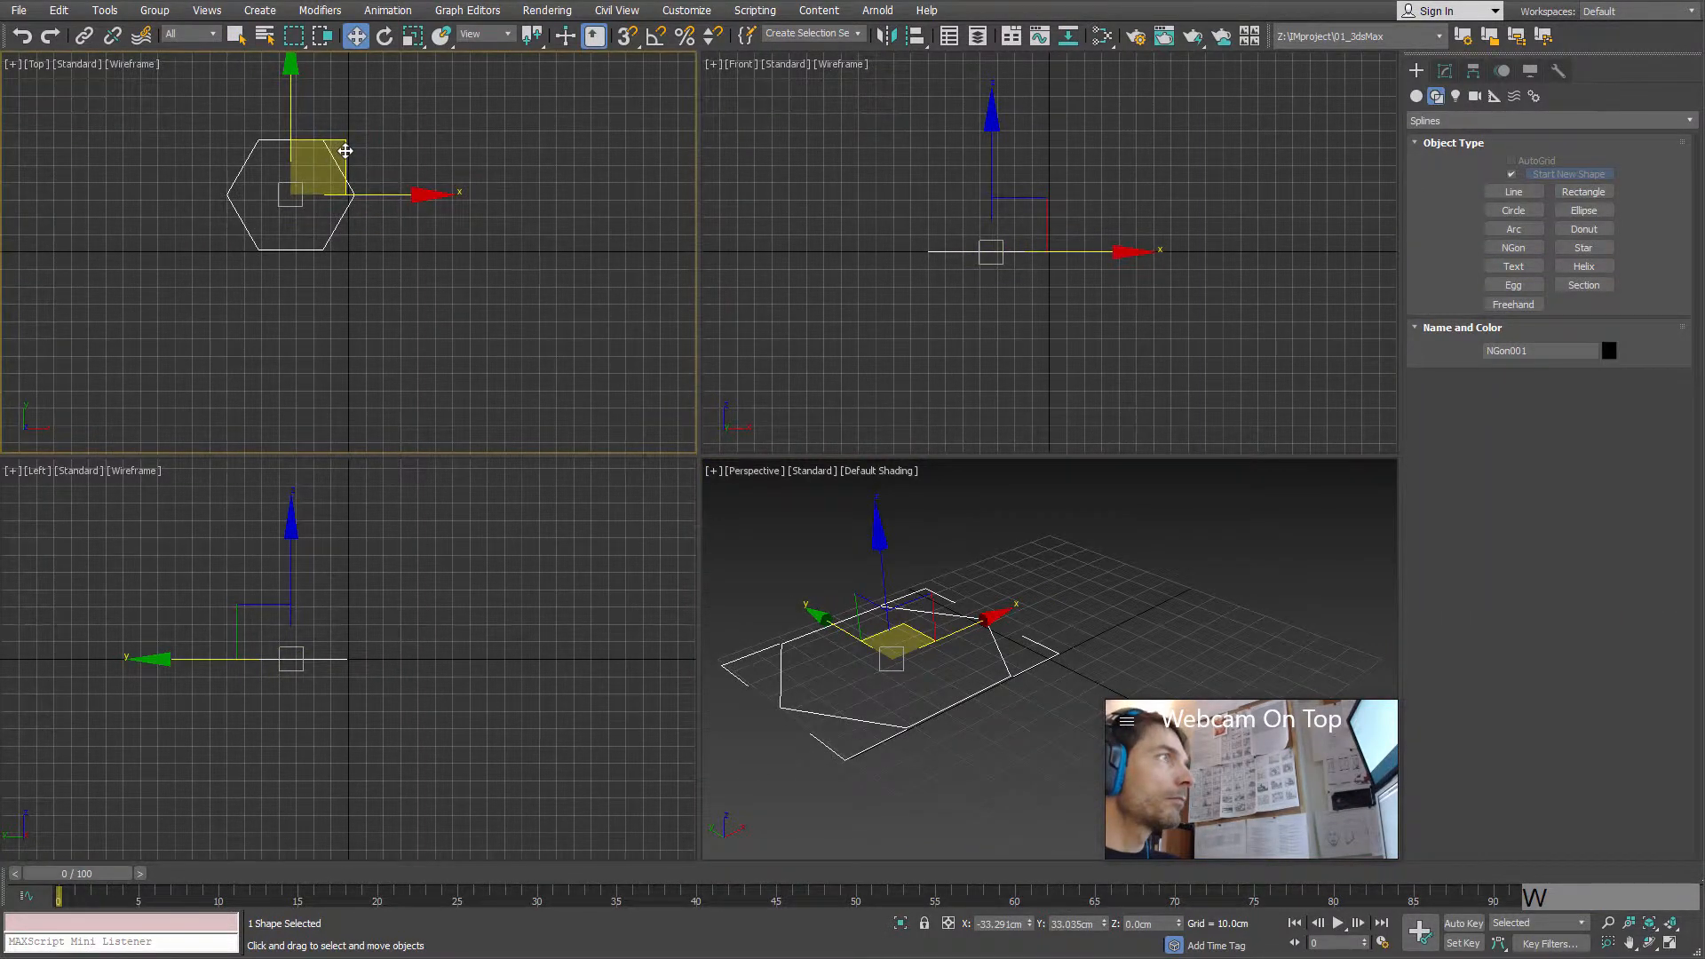
{"action": "left_click_drag", "start_coordinate": [339, 152], "coordinate": [400, 208]}
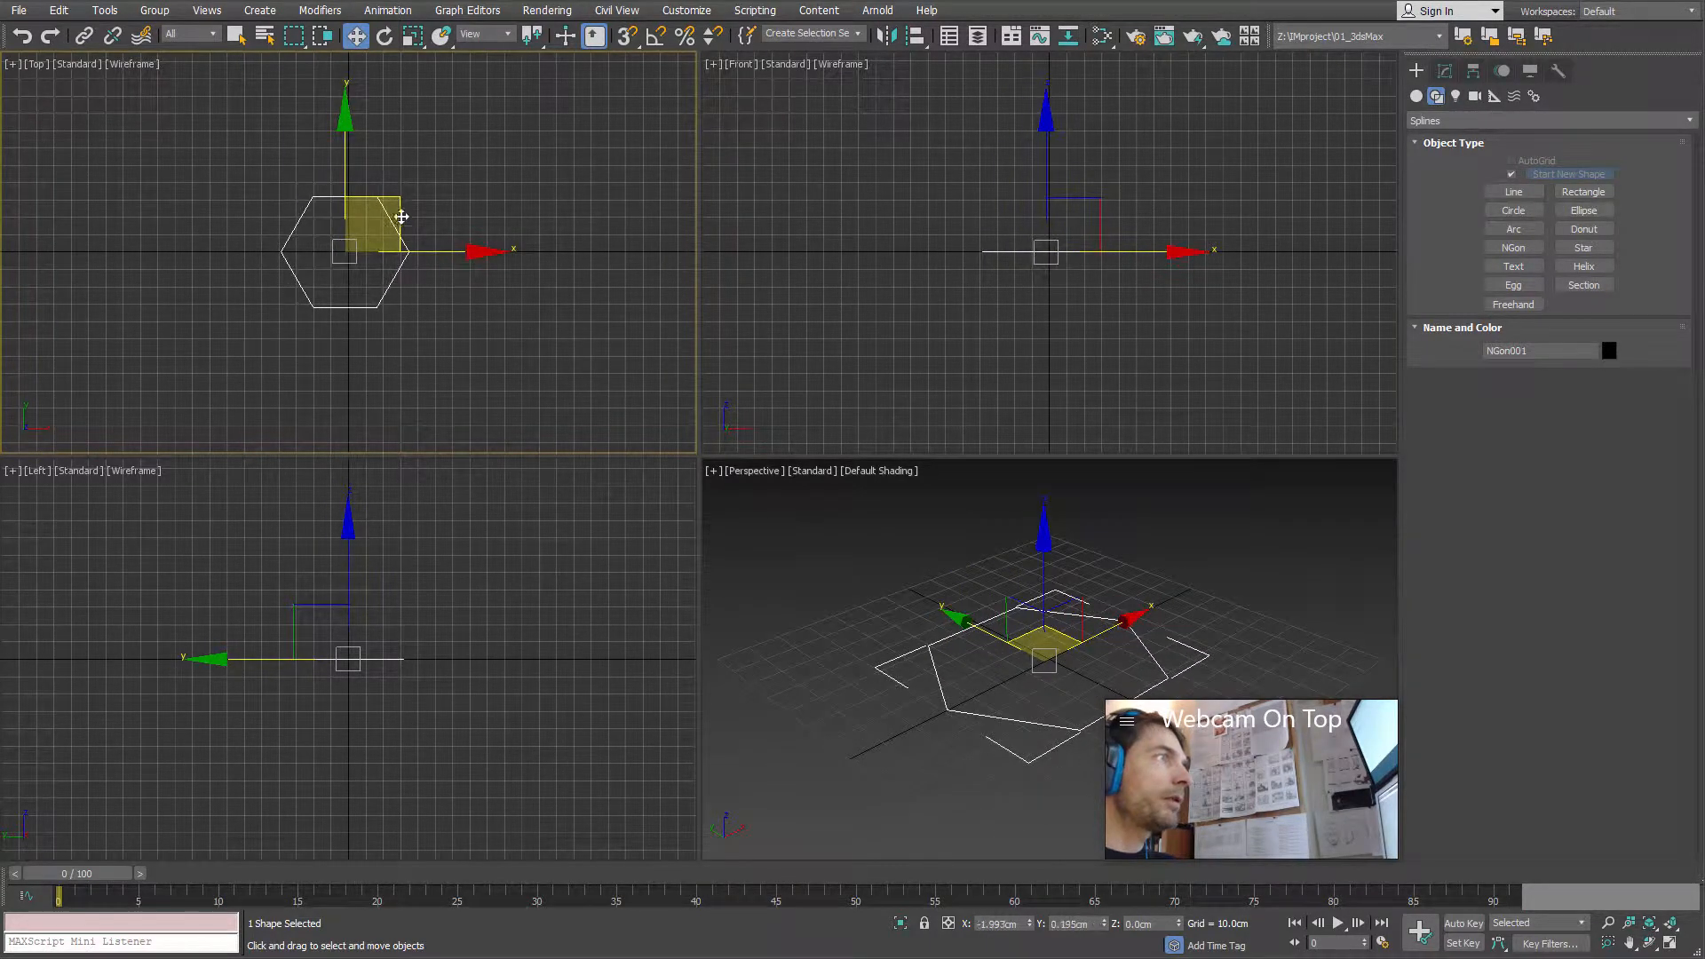
{"action": "middle_click_drag", "start_coordinate": [491, 332], "coordinate": [551, 332]}
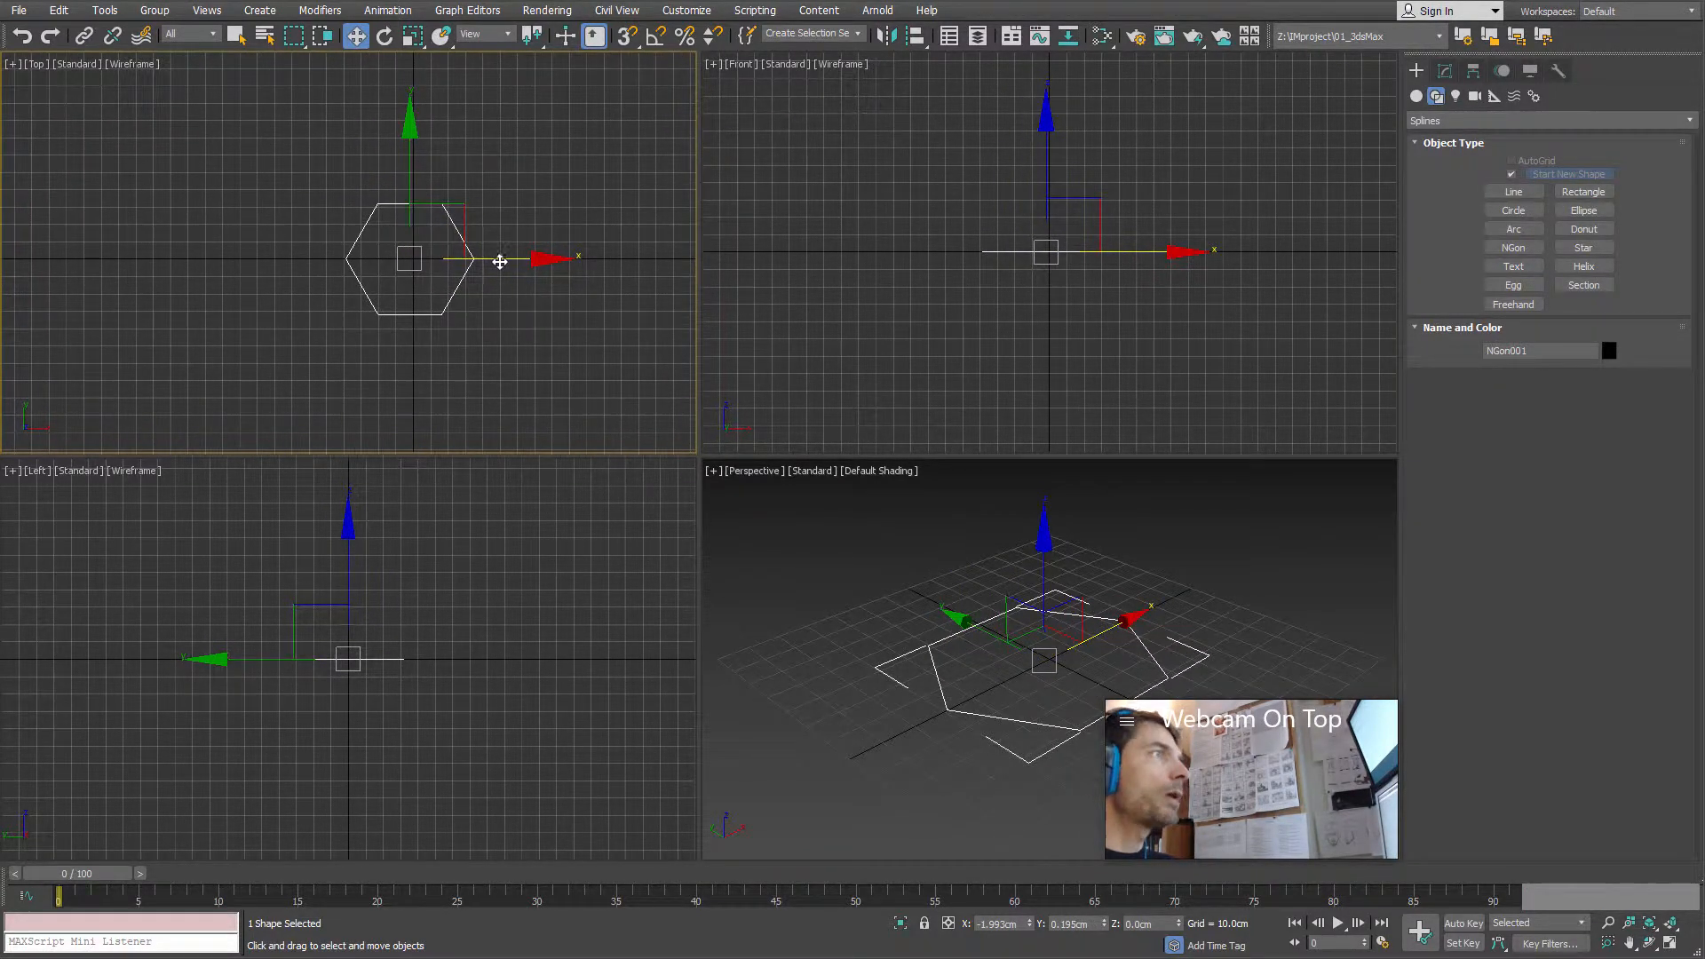
{"action": "left_click_drag", "start_coordinate": [498, 258], "coordinate": [293, 259]}
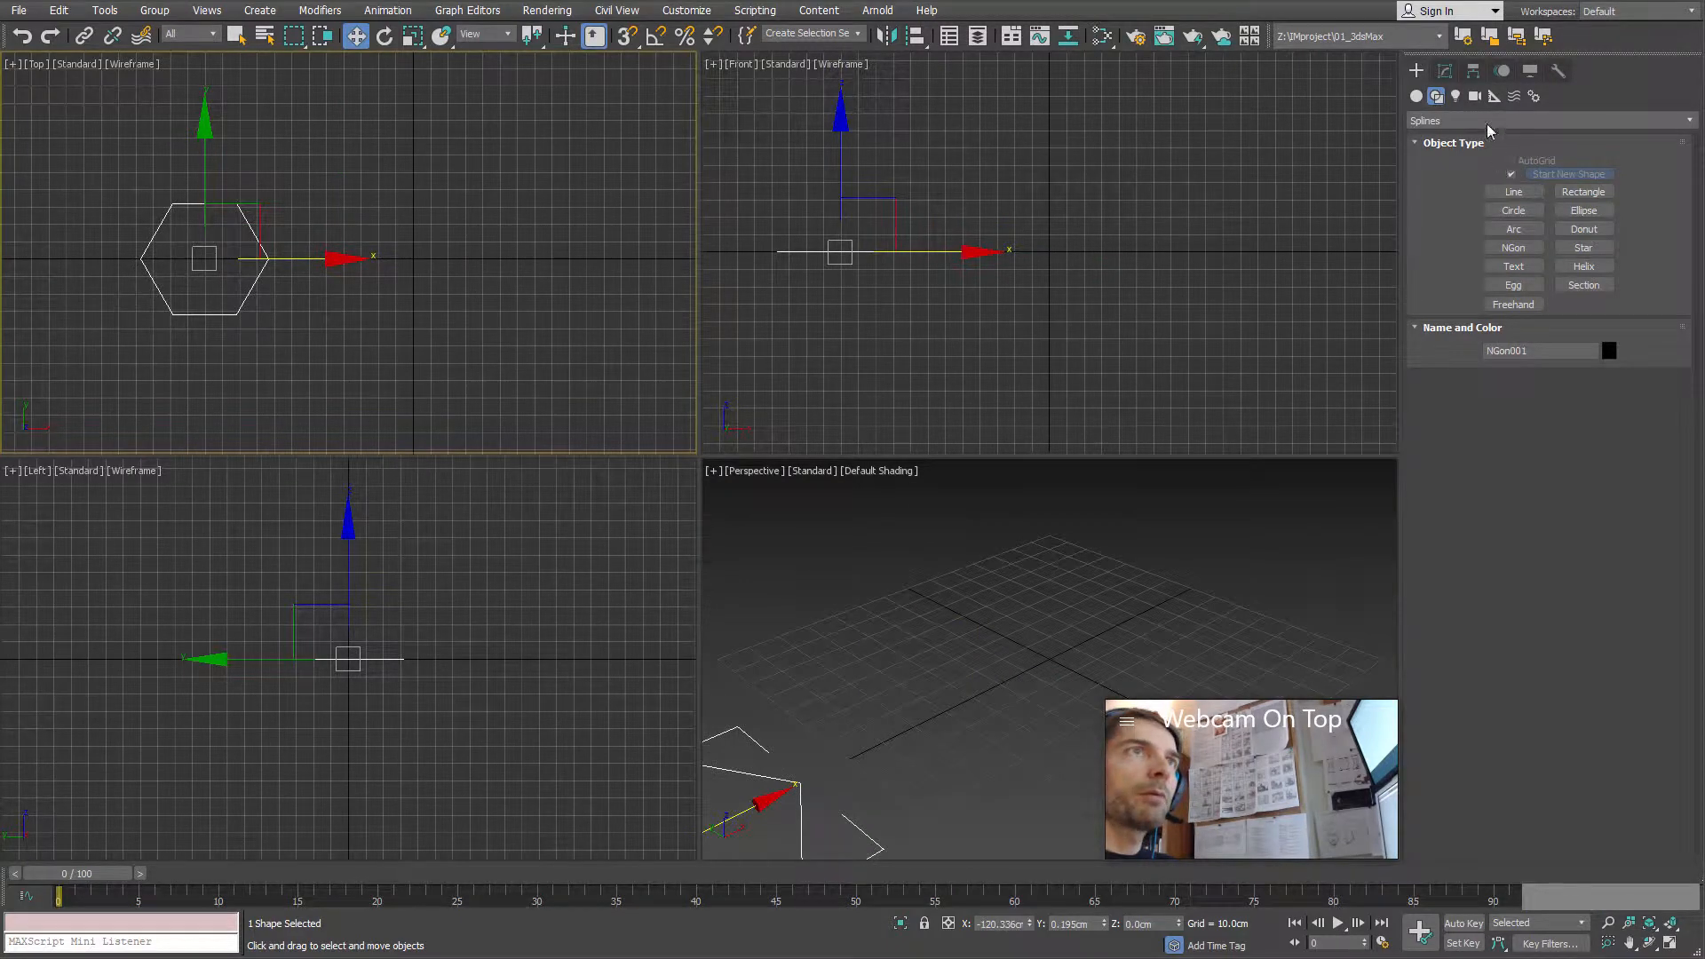
Step: Set the NGon's number of sides to 3 so it forms a triangle
{"action": "left_click", "coordinate": [1444, 73]}
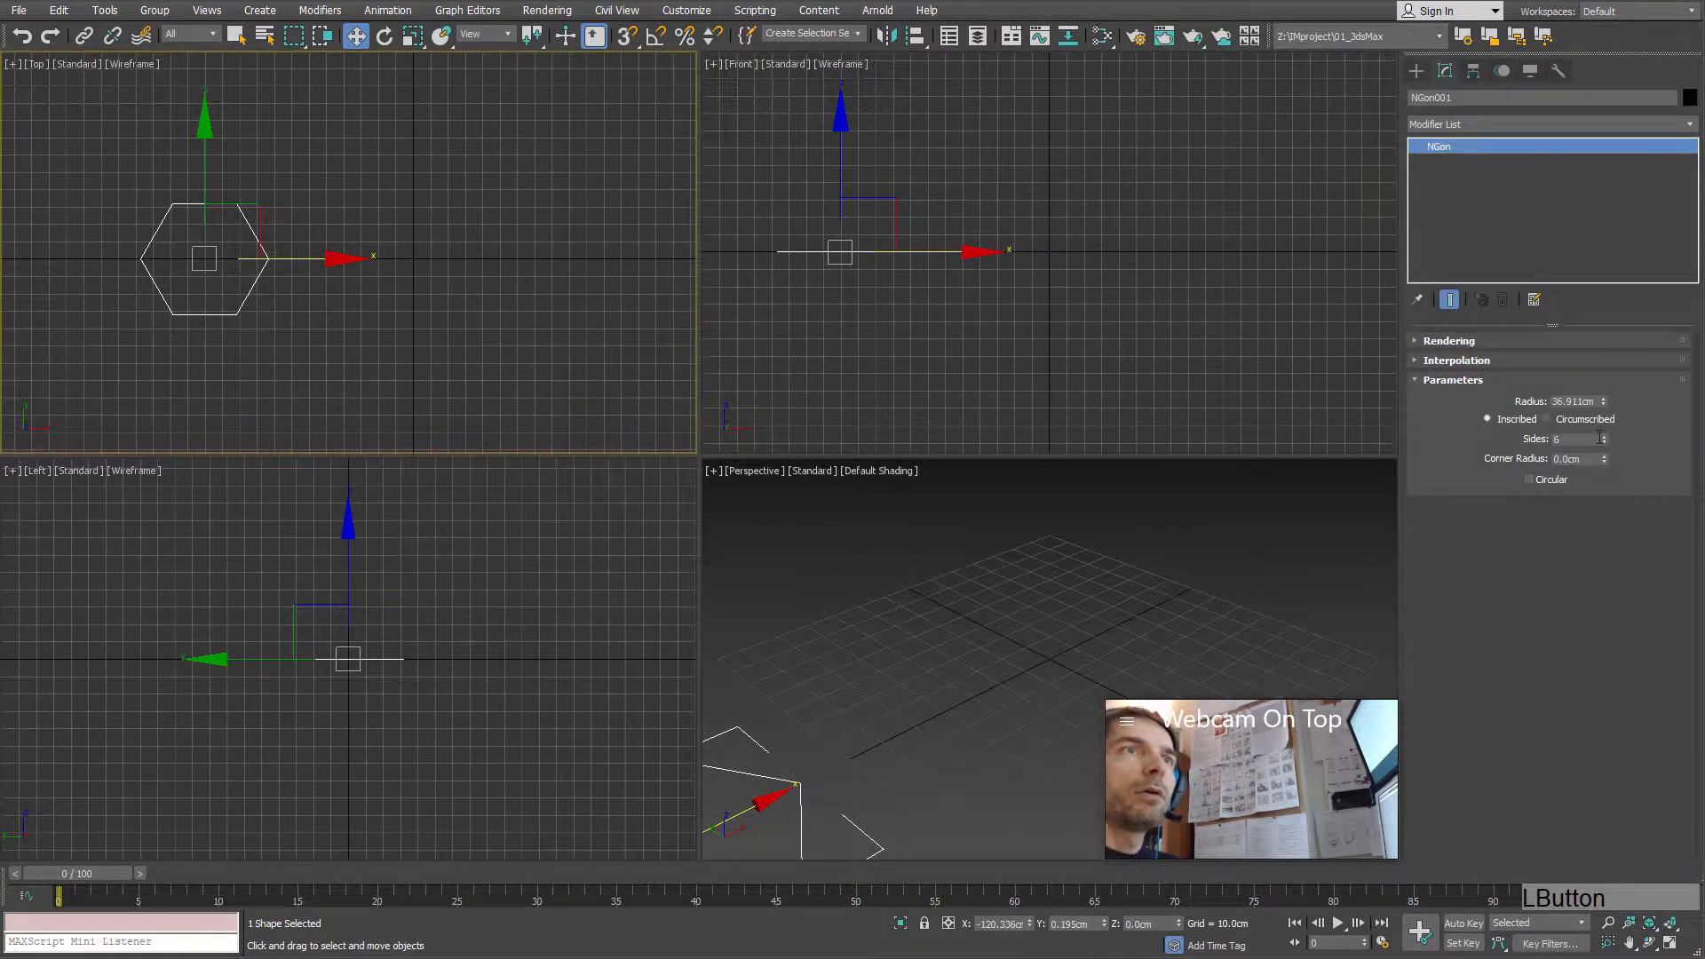
{"action": "left_click", "coordinate": [1603, 441]}
{"action": "left_click", "coordinate": [1604, 441]}
{"action": "left_click", "coordinate": [1604, 441]}
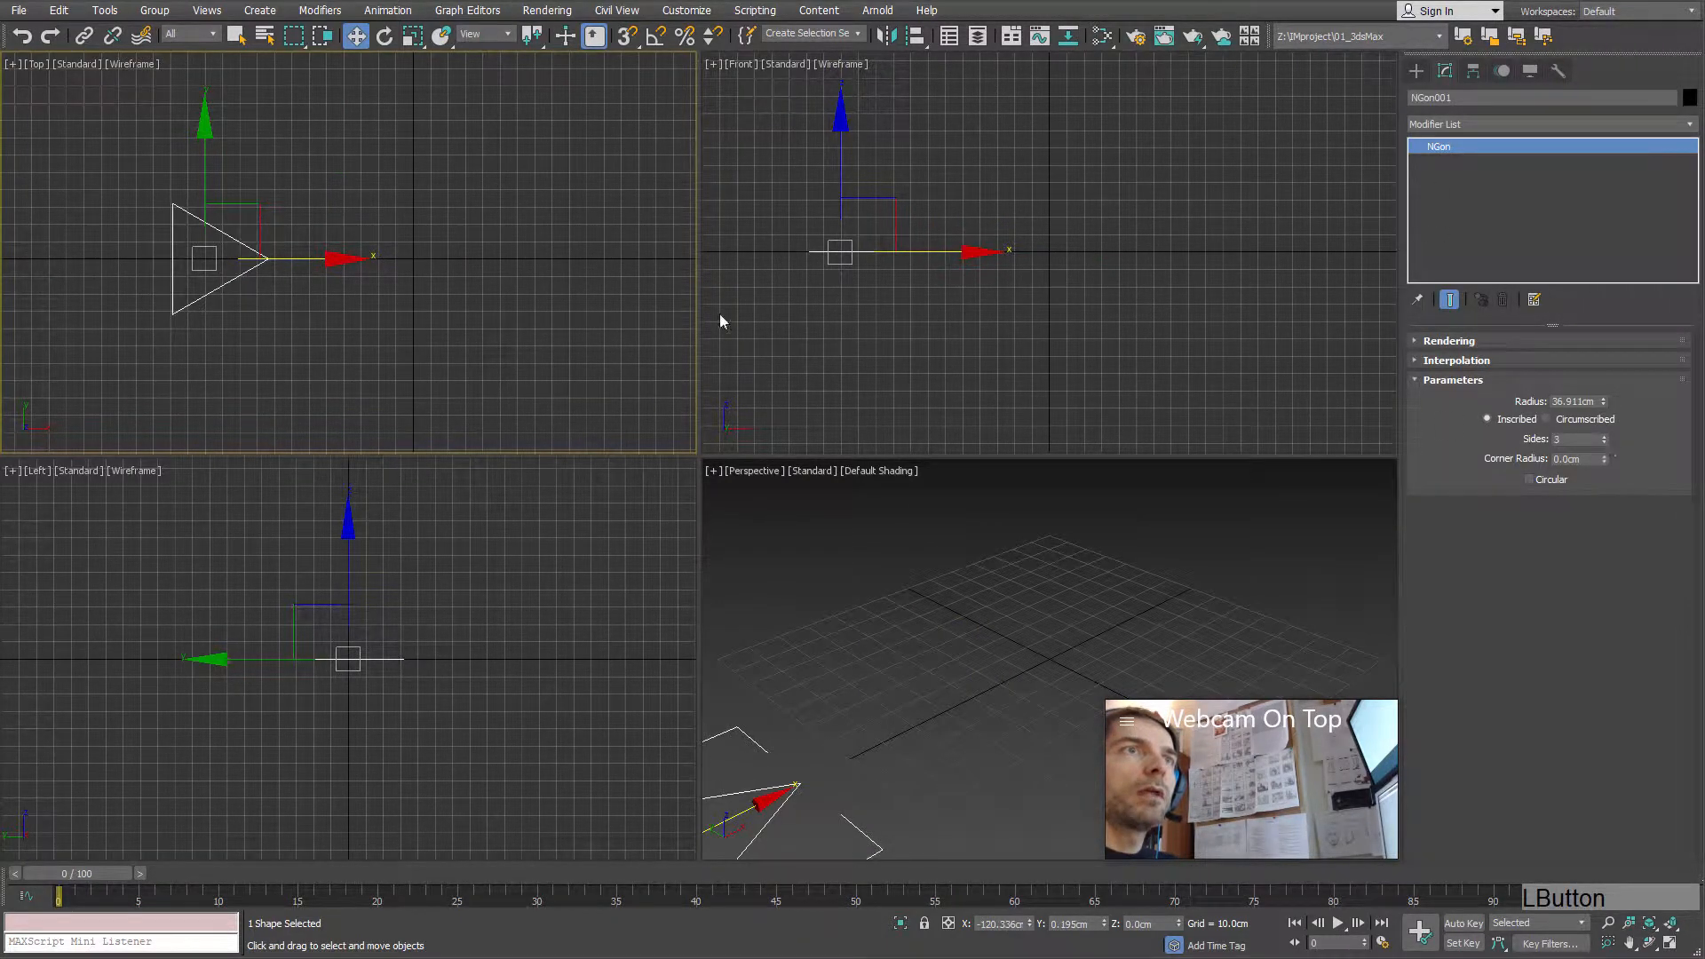
Step: Clone the triangle as a copy along X to about -21 cm and give the copy 4 sides
{"action": "middle_click_drag", "start_coordinate": [316, 282], "coordinate": [247, 260]}
{"action": "left_click_drag", "start_coordinate": [236, 257], "coordinate": [412, 265], "text": "shift"}
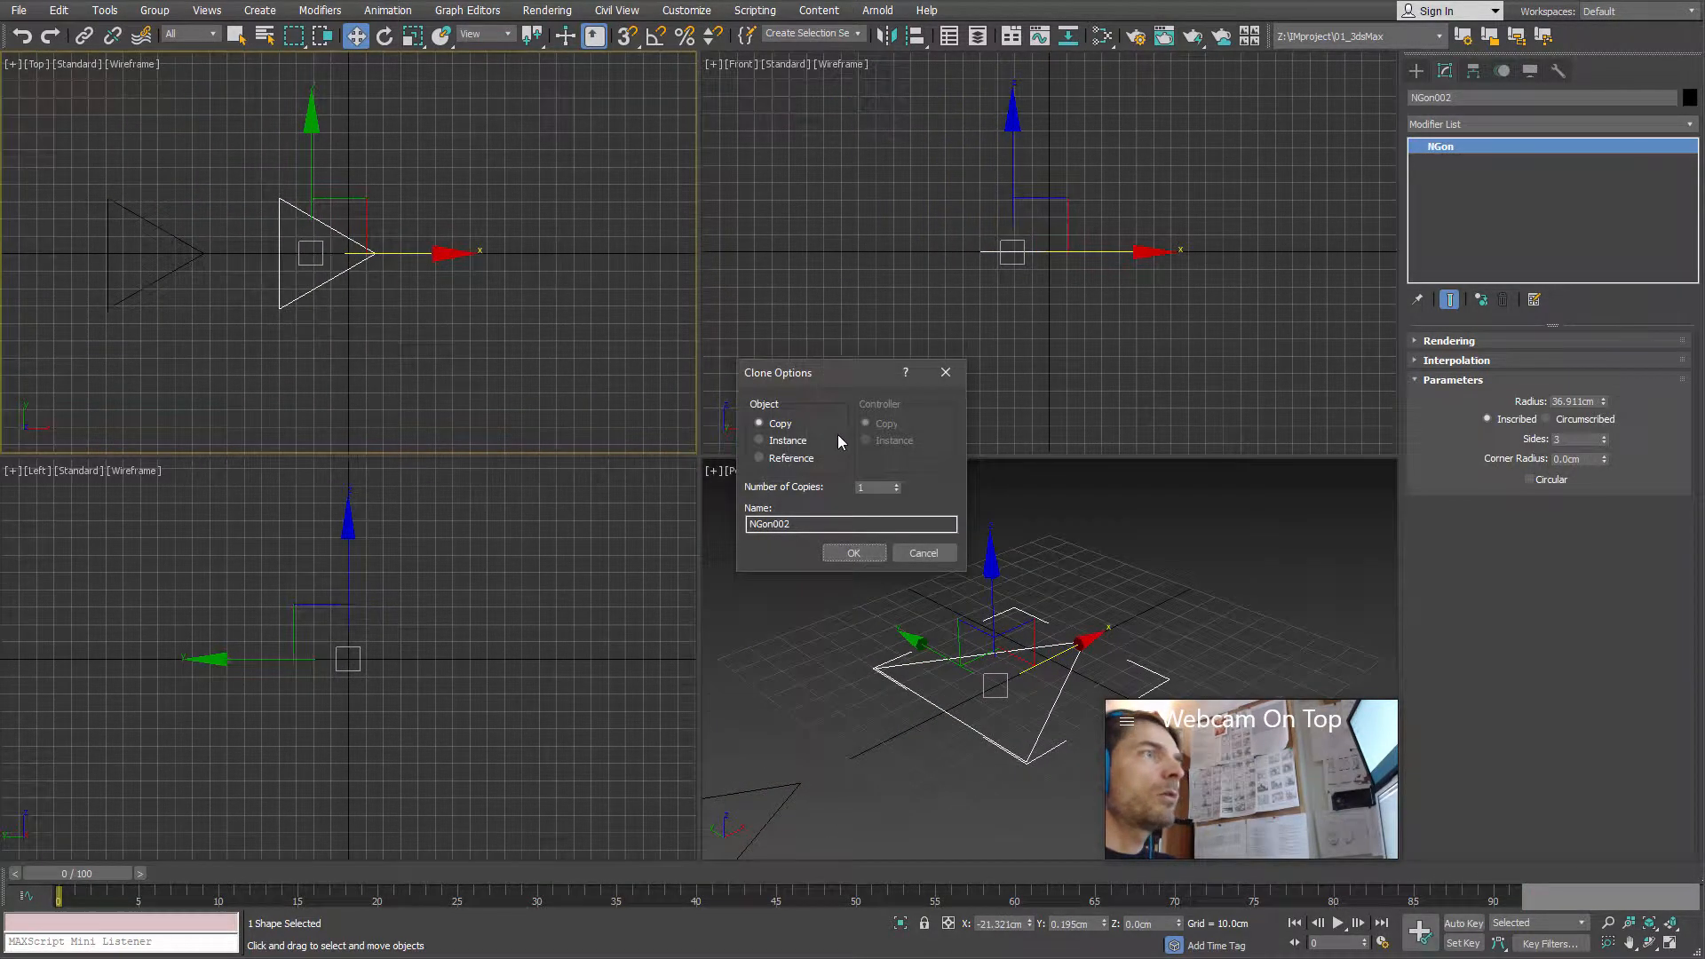
{"action": "left_click", "coordinate": [853, 553]}
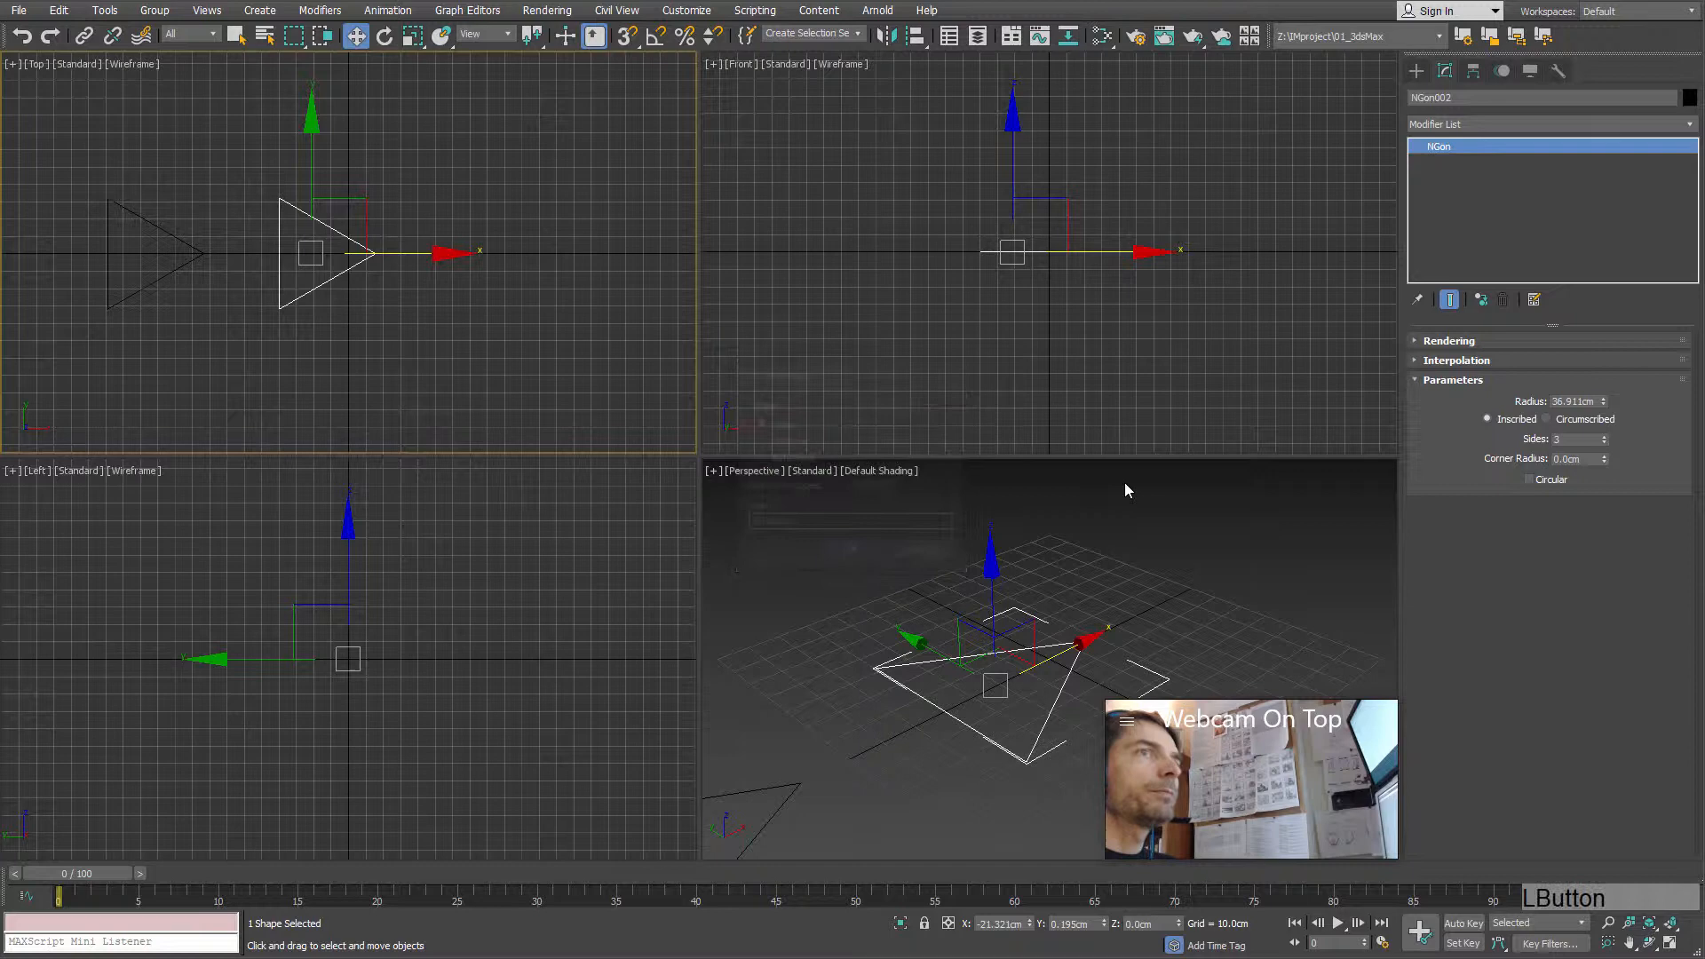
{"action": "left_click", "coordinate": [1604, 436]}
Step: Clone the four-sided NGon as a copy along X to about 71 cm and give the copy 5 sides
{"action": "middle_click_drag", "start_coordinate": [367, 310], "coordinate": [300, 288]}
{"action": "left_click_drag", "start_coordinate": [373, 236], "coordinate": [534, 237], "text": "shift"}
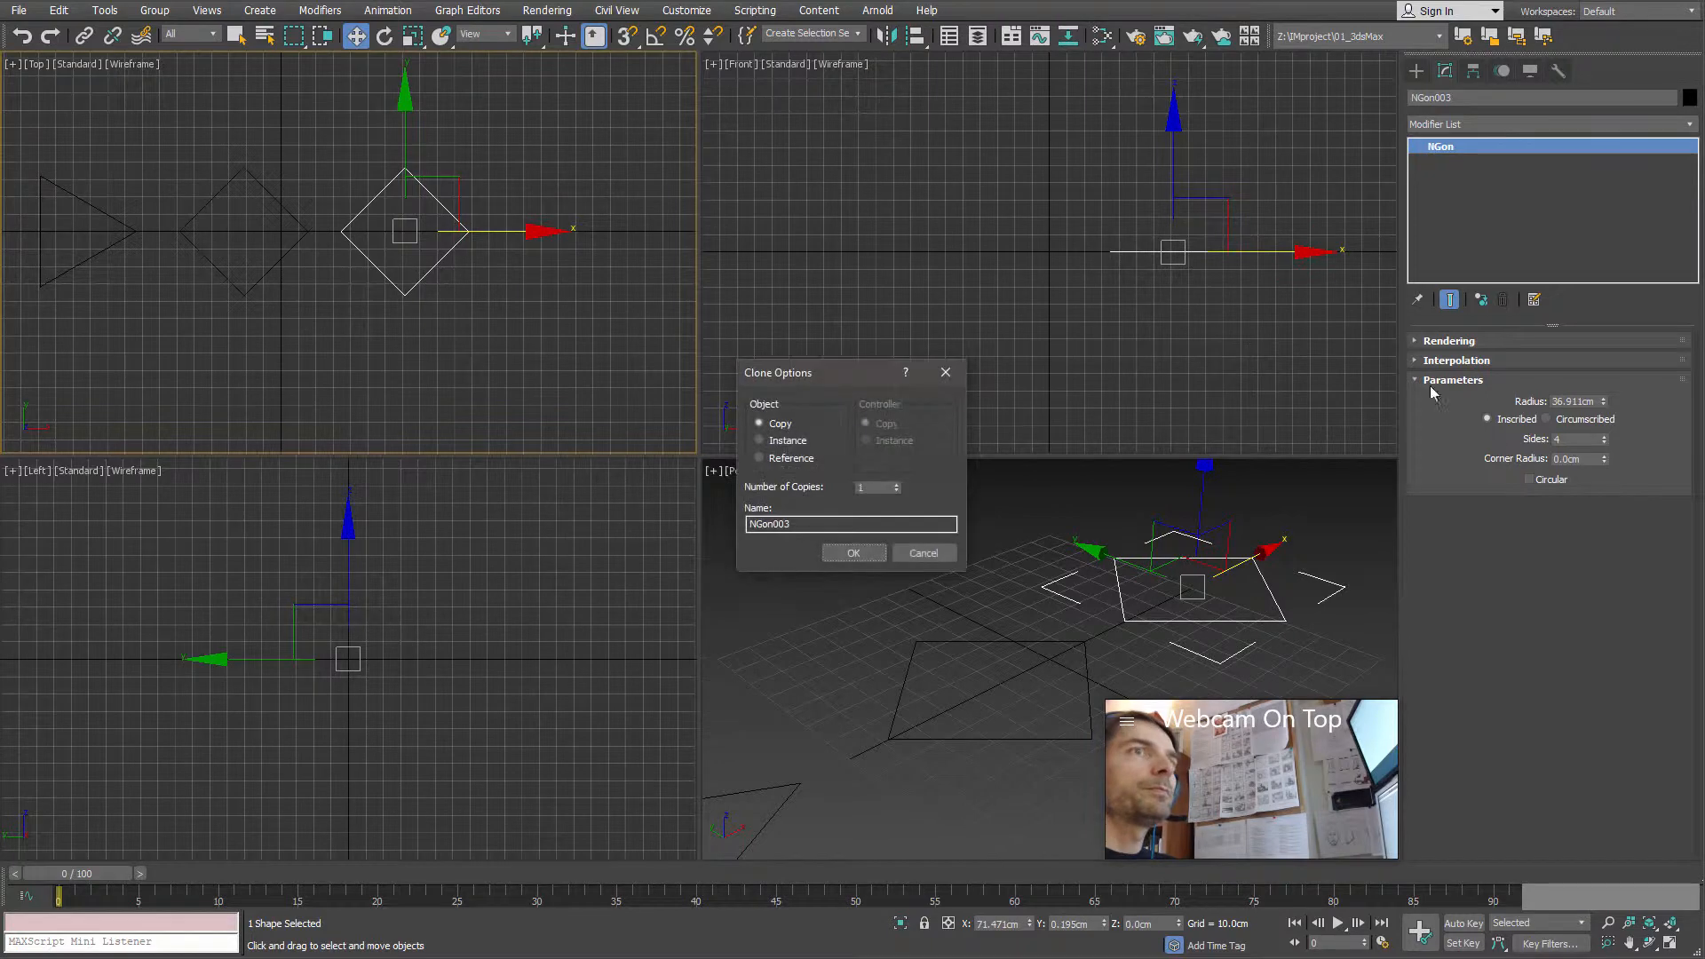
{"action": "left_click", "coordinate": [853, 552]}
{"action": "left_click", "coordinate": [1604, 437]}
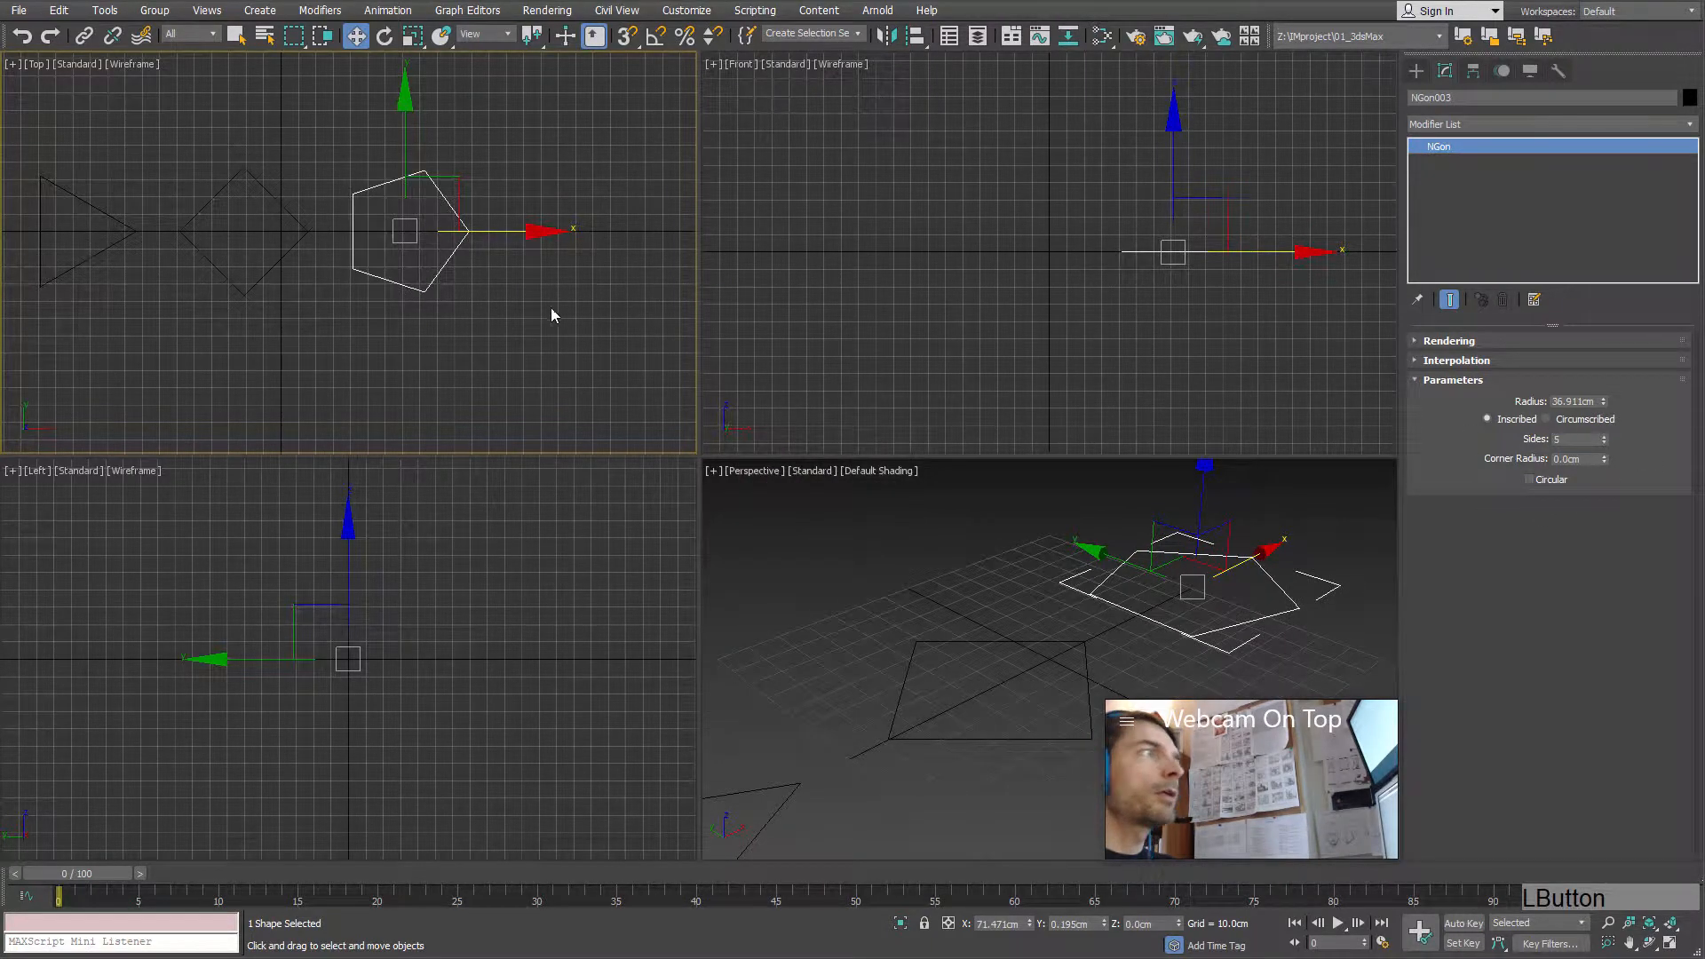
Step: Clone the pentagon as a copy along X to about 162 cm and give the copy 6 sides
{"action": "middle_click_drag", "start_coordinate": [491, 264], "coordinate": [426, 271]}
{"action": "left_click_drag", "start_coordinate": [442, 240], "coordinate": [601, 249], "text": "shift"}
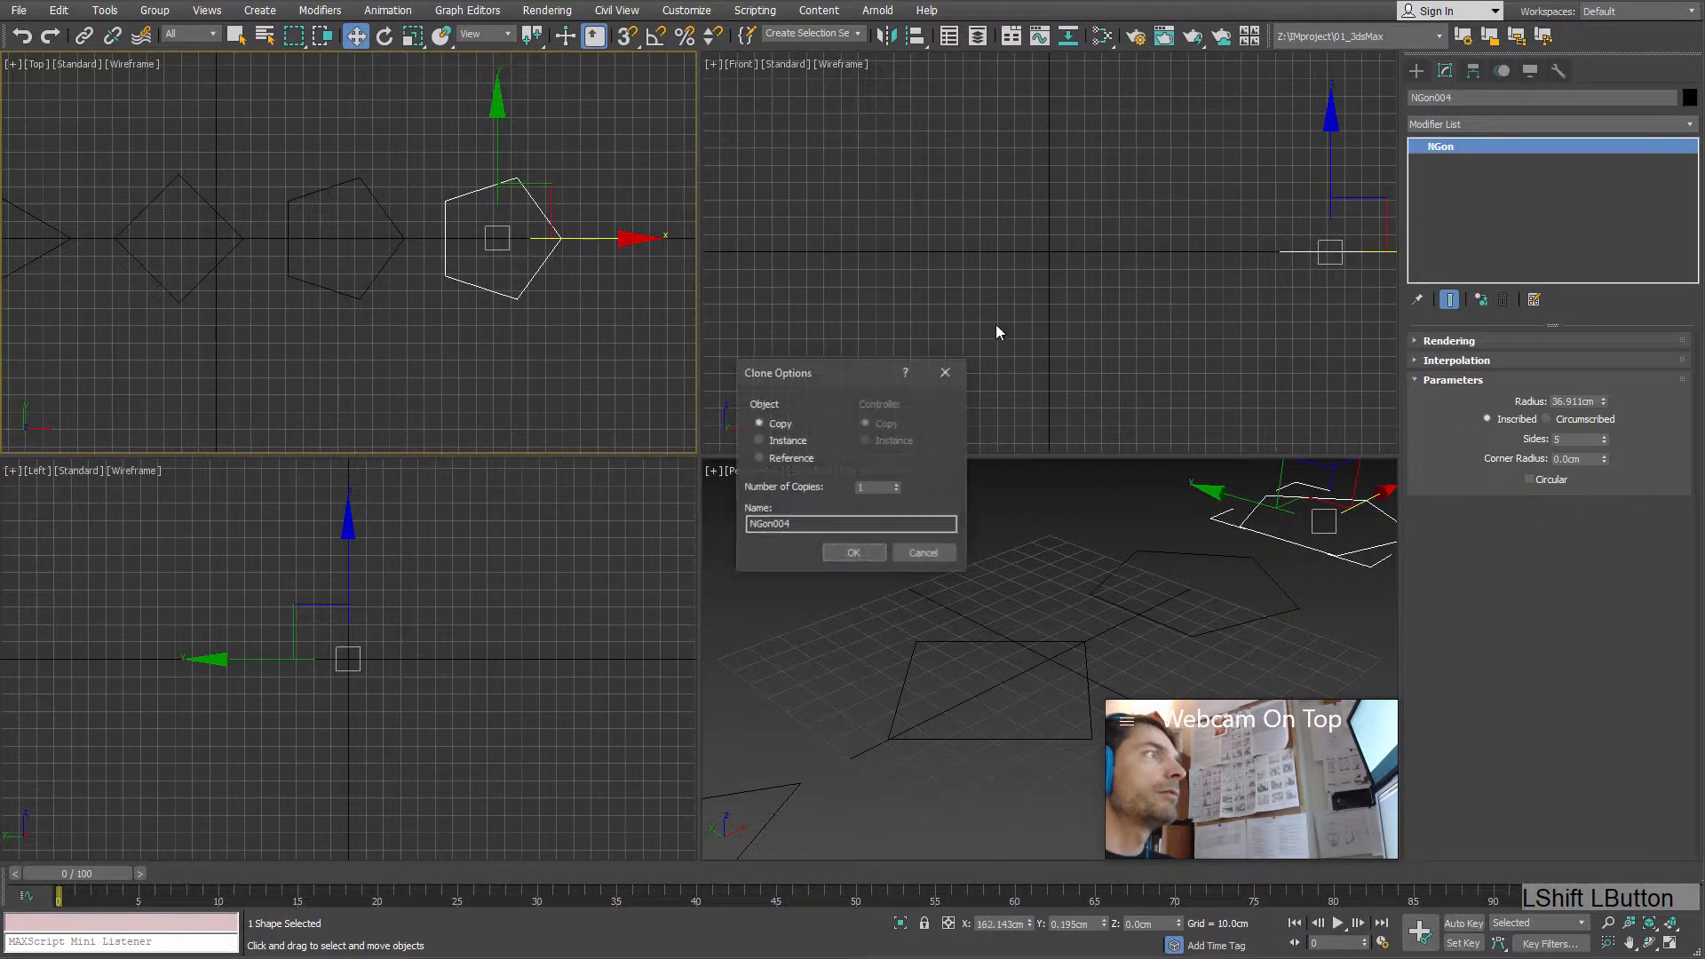
{"action": "left_click", "coordinate": [853, 552]}
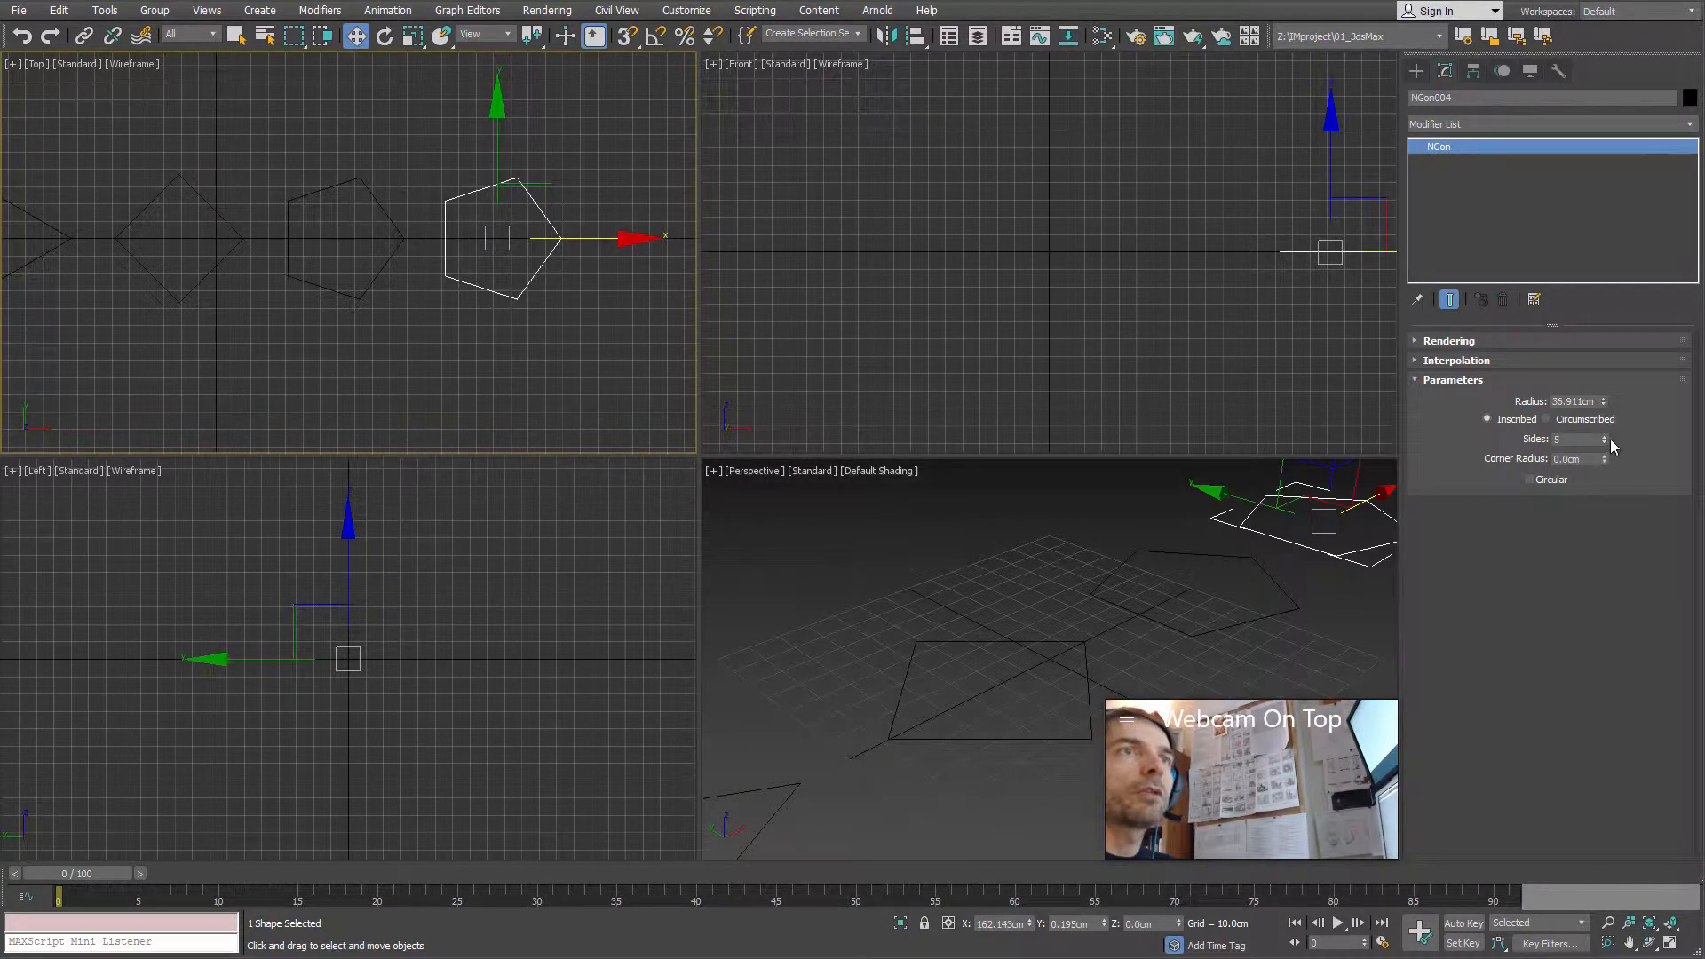
{"action": "left_click", "coordinate": [1604, 436]}
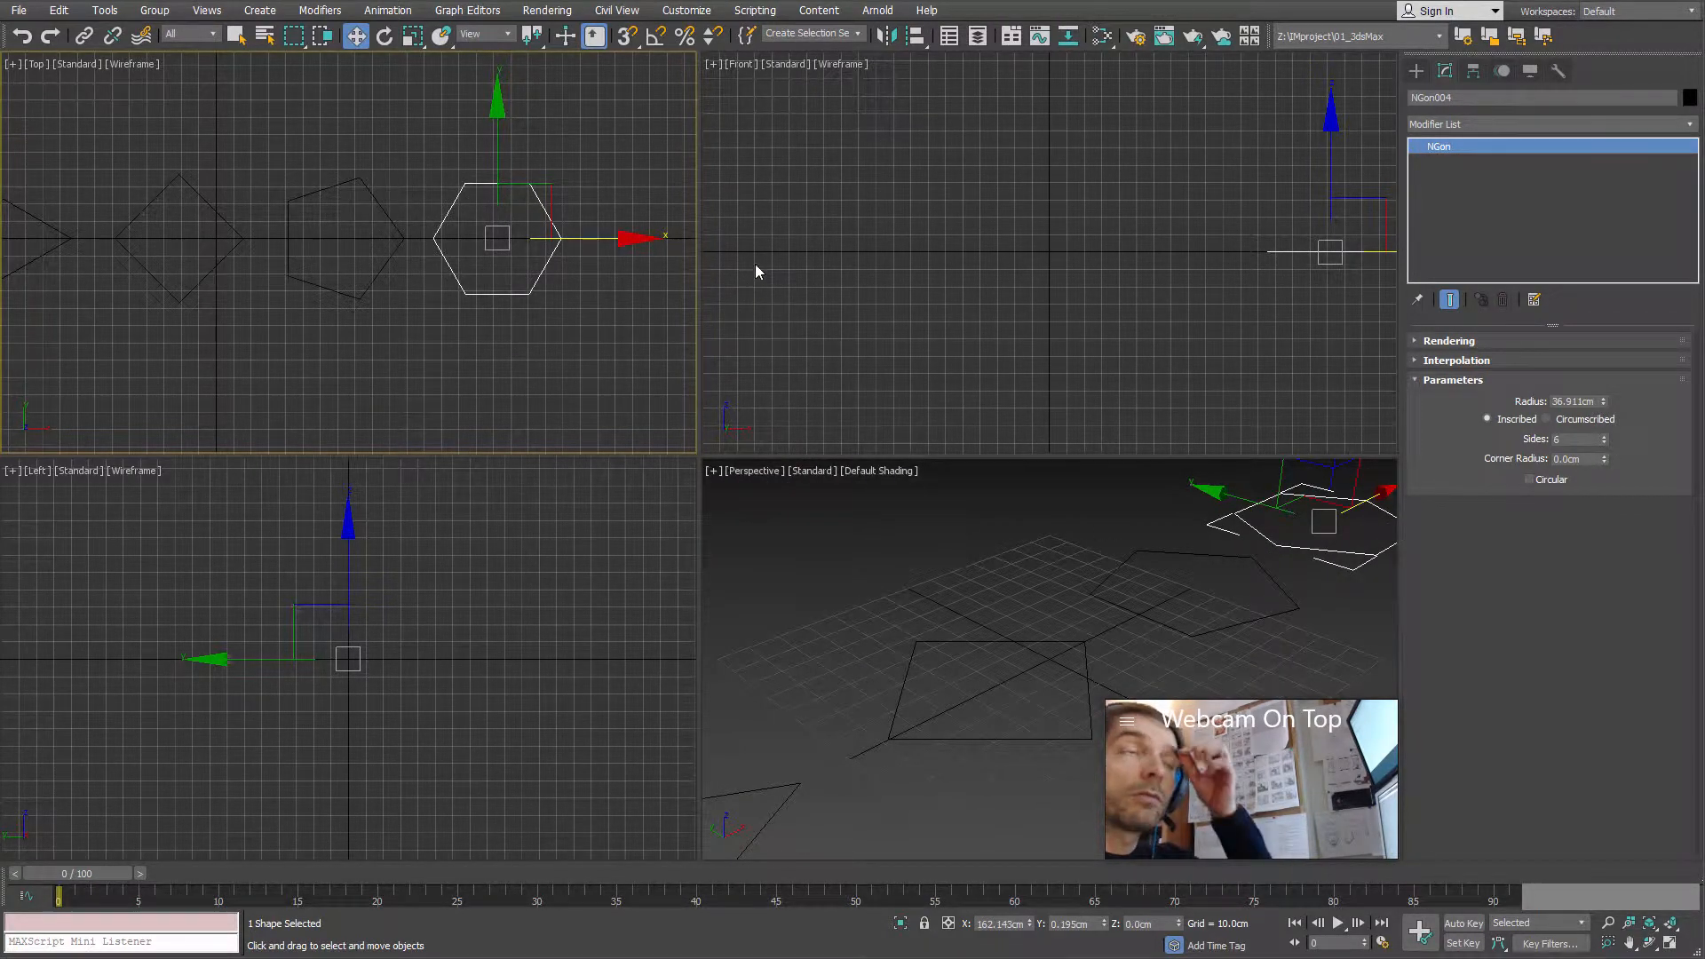
{"action": "middle_click_drag", "start_coordinate": [474, 259], "coordinate": [506, 264]}
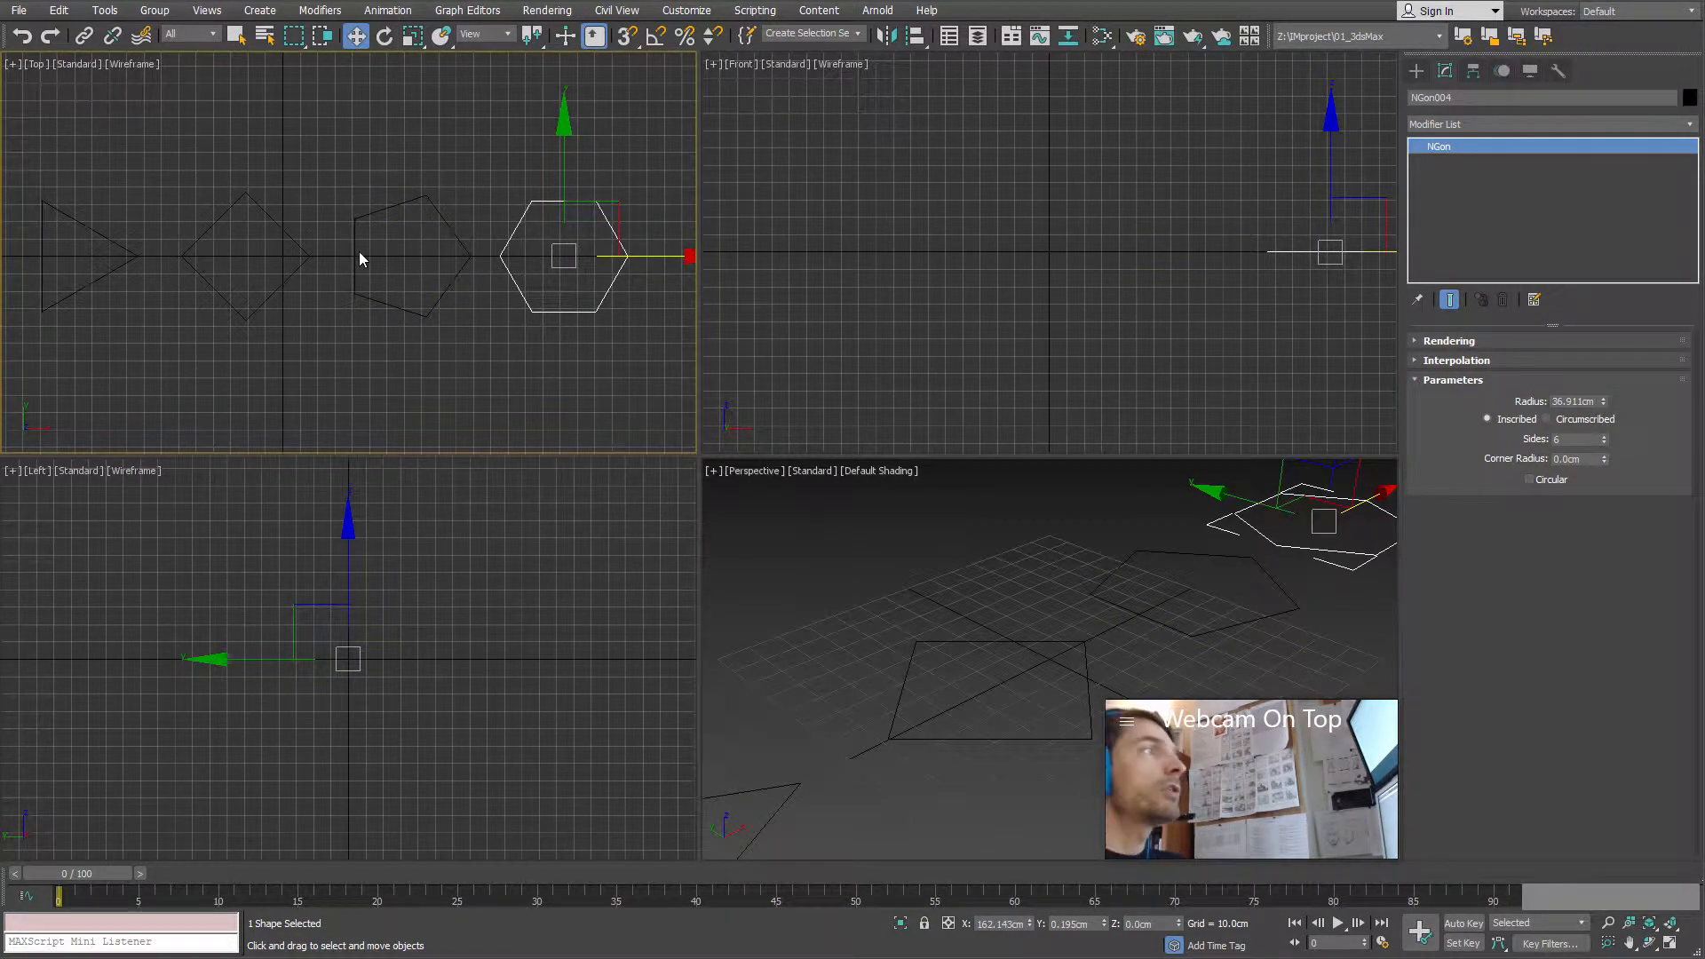
Step: Select the triangle spline and show it from above in a maximized Perspective viewport
{"action": "left_click", "coordinate": [114, 286]}
{"action": "middle_click_drag", "start_coordinate": [114, 288], "coordinate": [177, 283]}
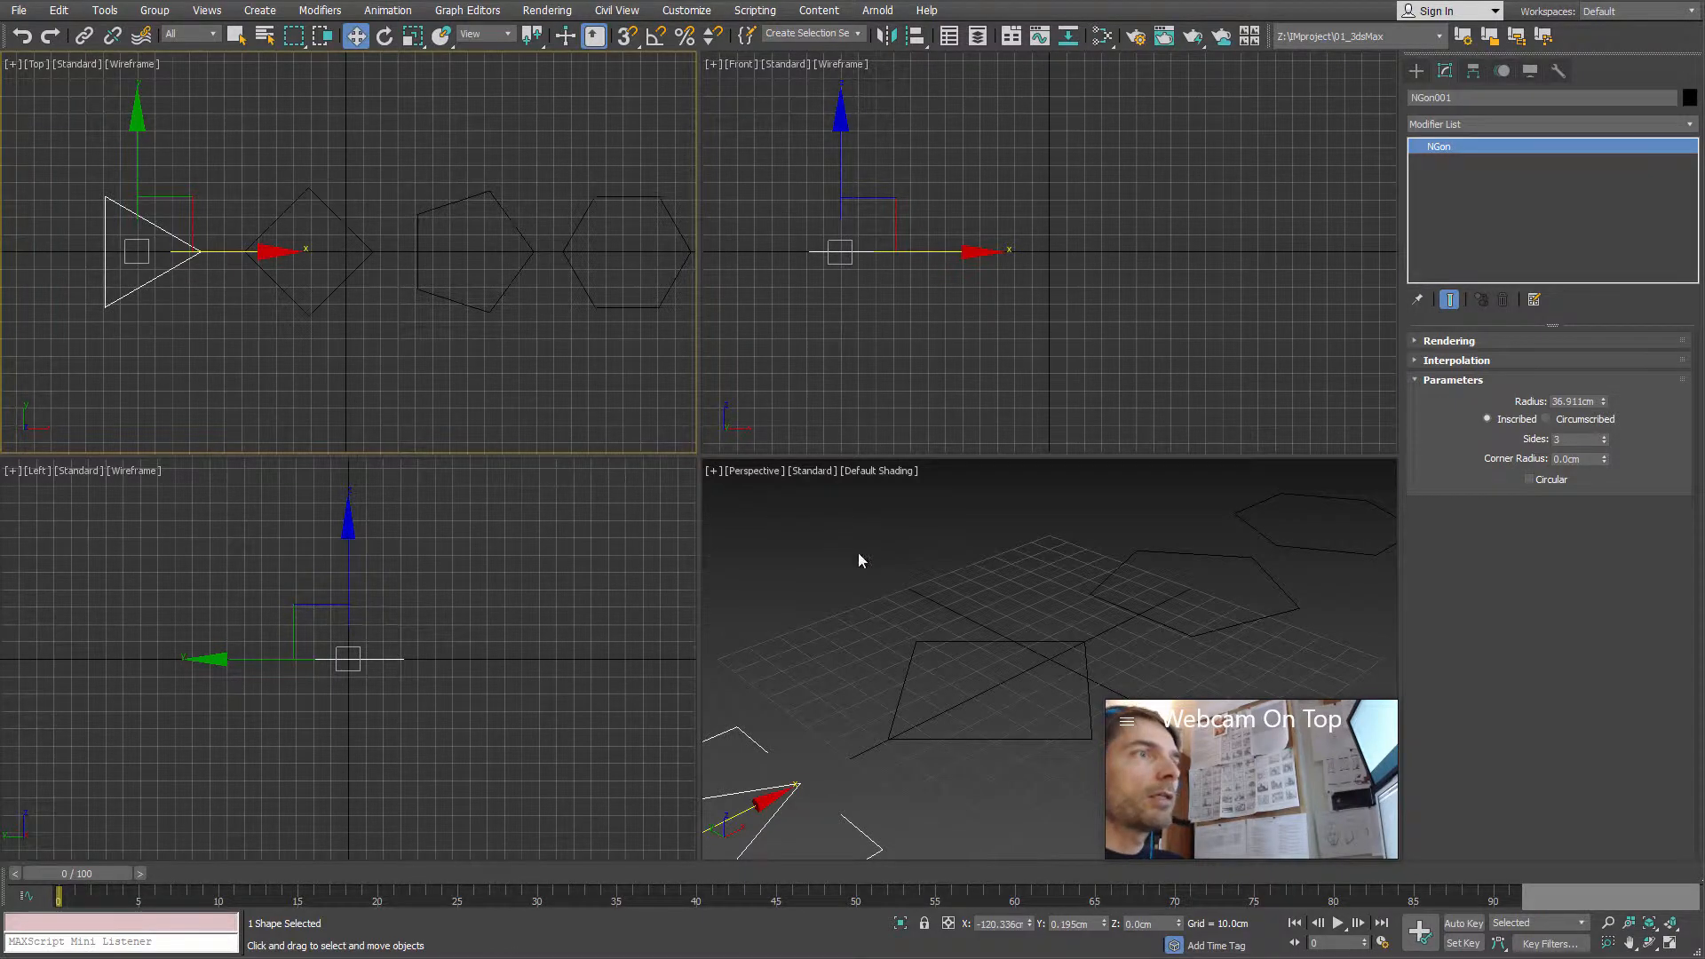
{"action": "middle_click_drag", "start_coordinate": [1050, 627], "coordinate": [1112, 567]}
{"action": "key", "text": "space"}
{"action": "middle_click_drag", "start_coordinate": [951, 557], "coordinate": [1164, 499]}
{"action": "scroll", "coordinate": [879, 546], "scroll_direction": "down", "scroll_amount": 3}
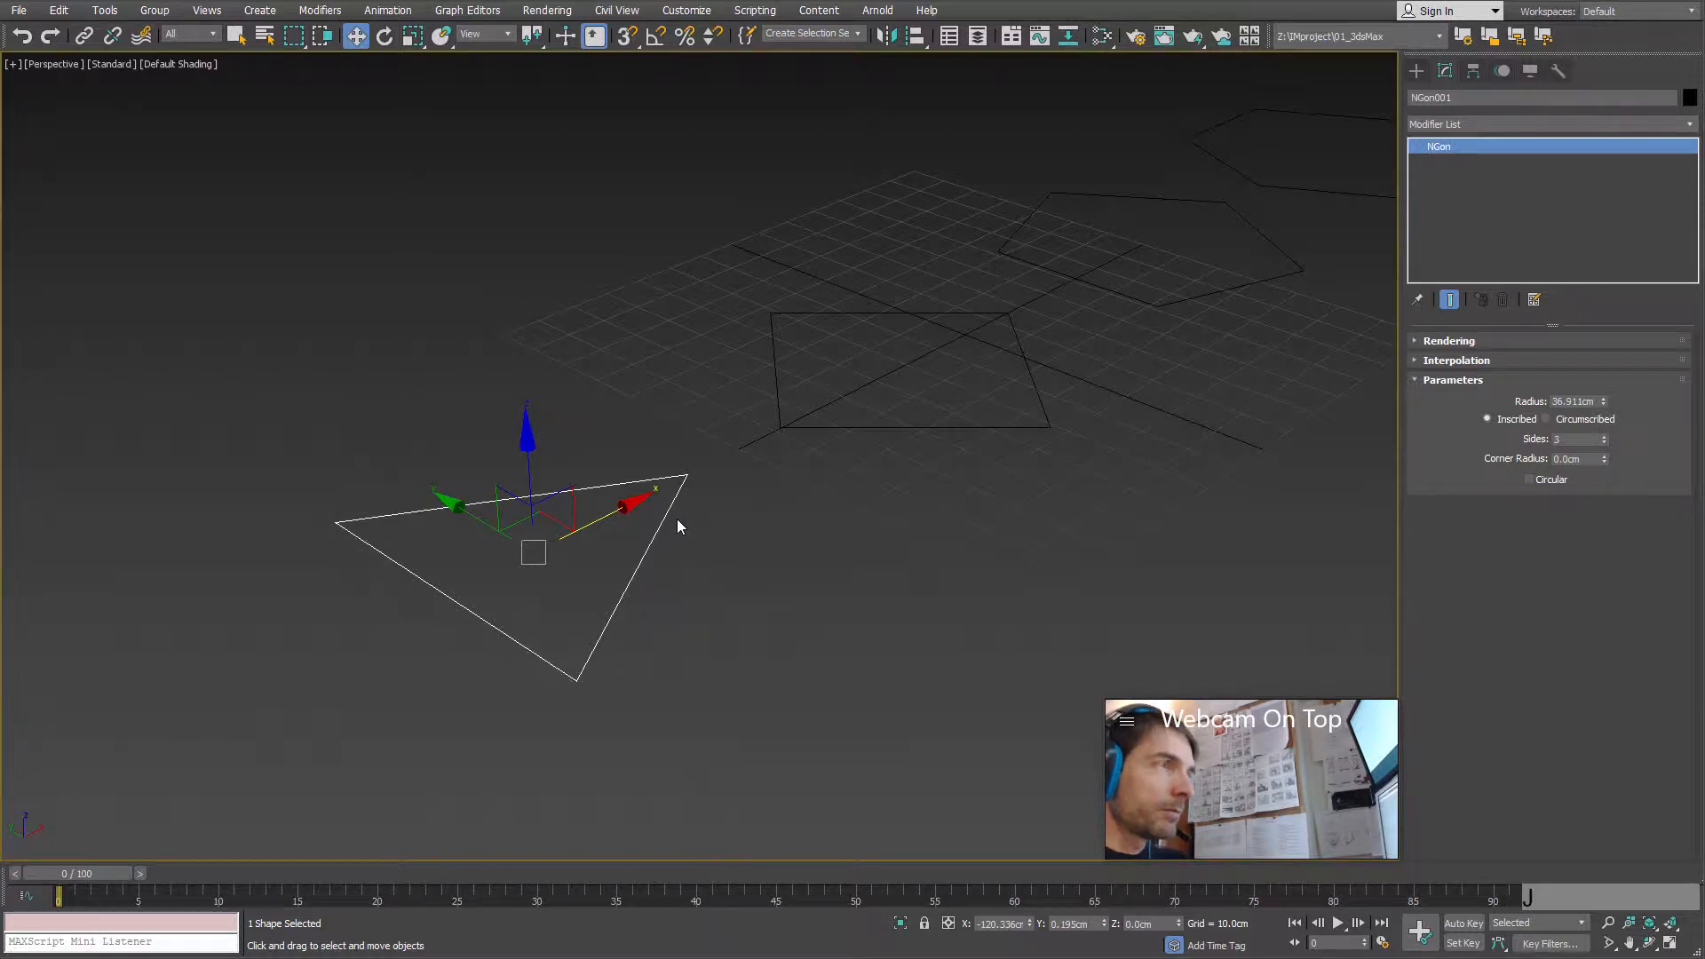
{"action": "middle_click_drag", "start_coordinate": [788, 529], "coordinate": [664, 604], "text": "alt"}
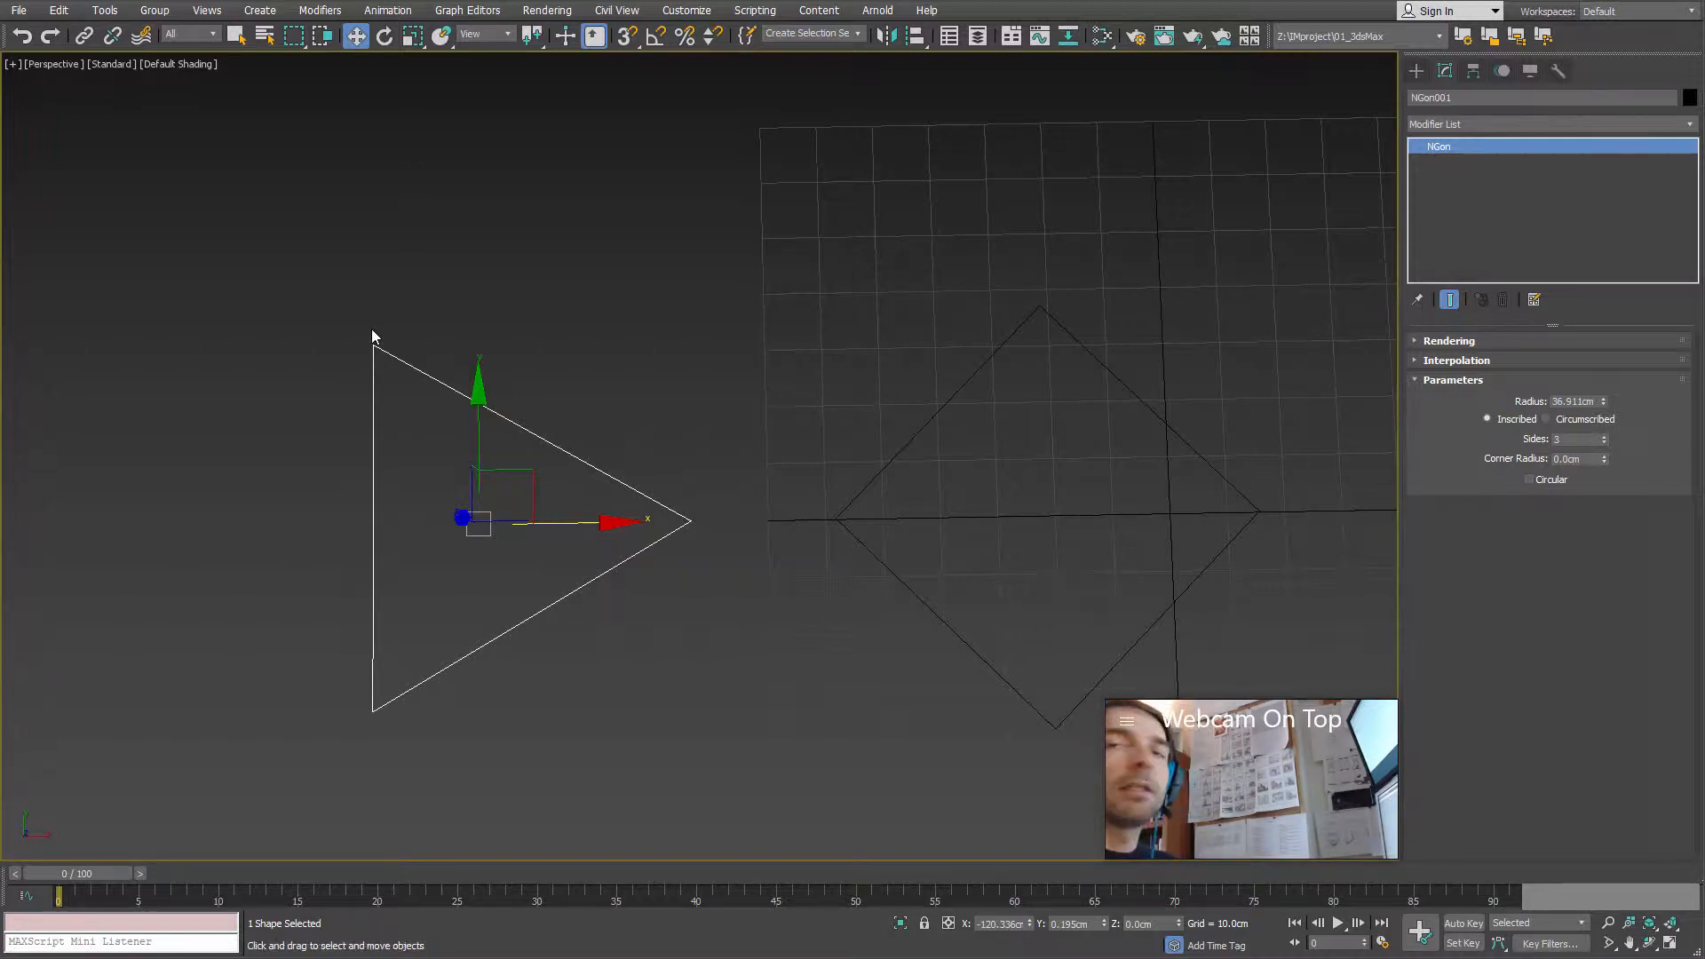
Step: Apply the Surface modifier to the triangle spline
{"action": "left_click", "coordinate": [1690, 125]}
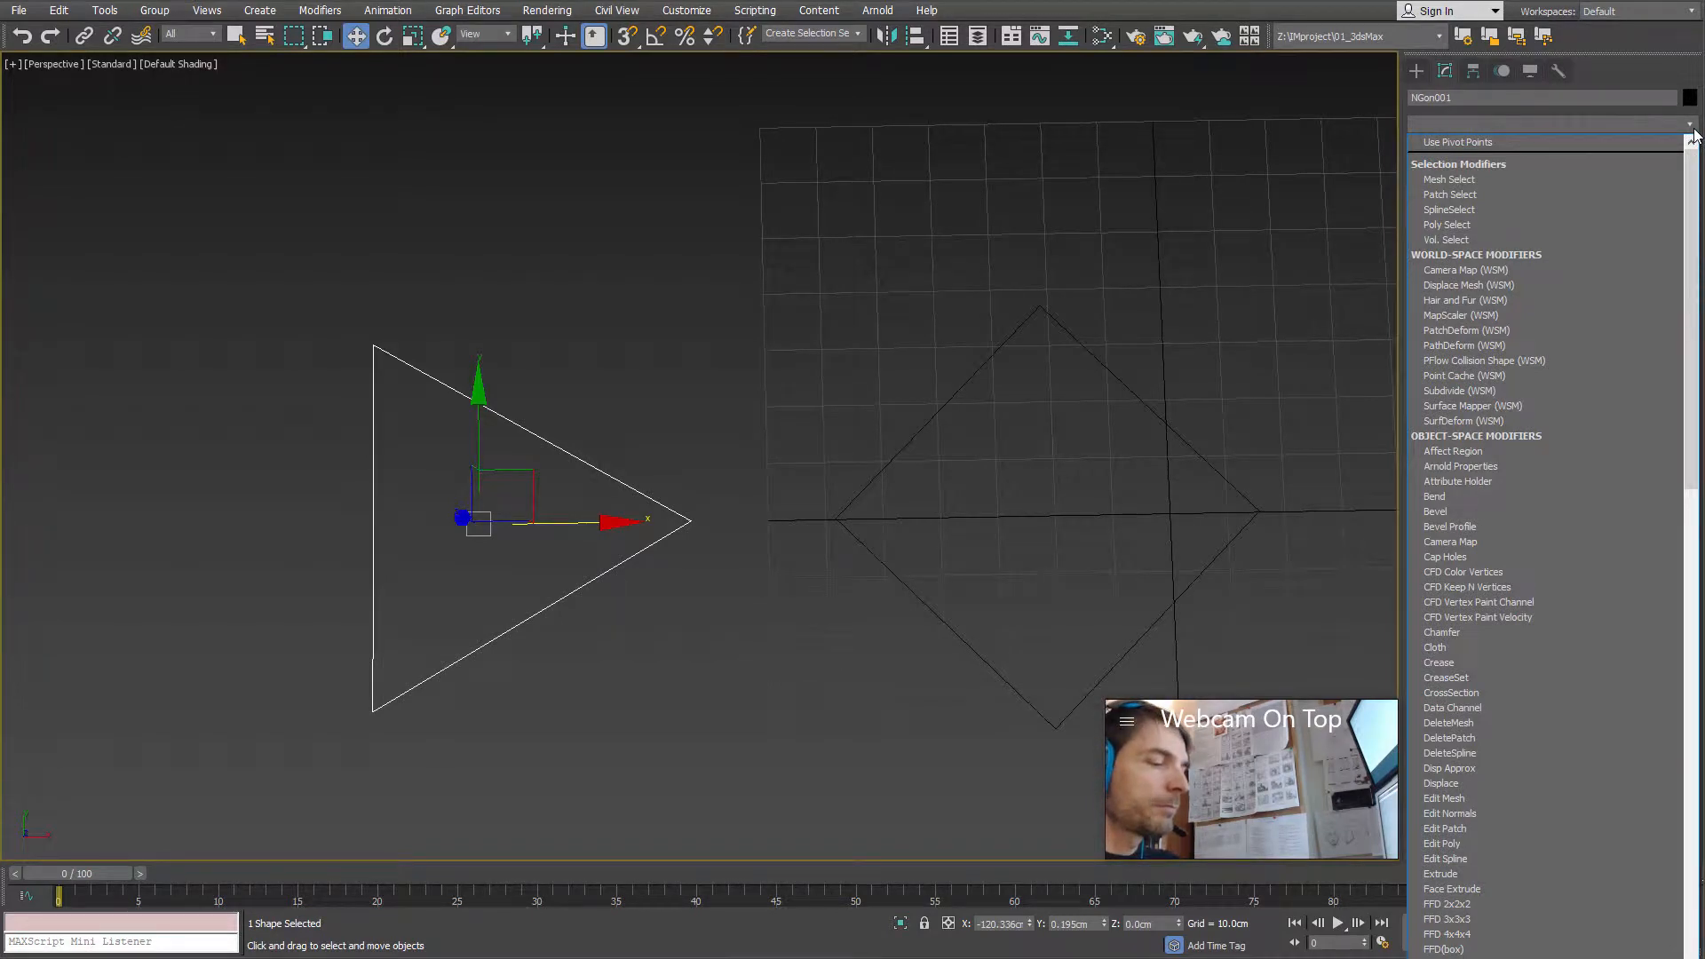
{"action": "key", "text": "s"}
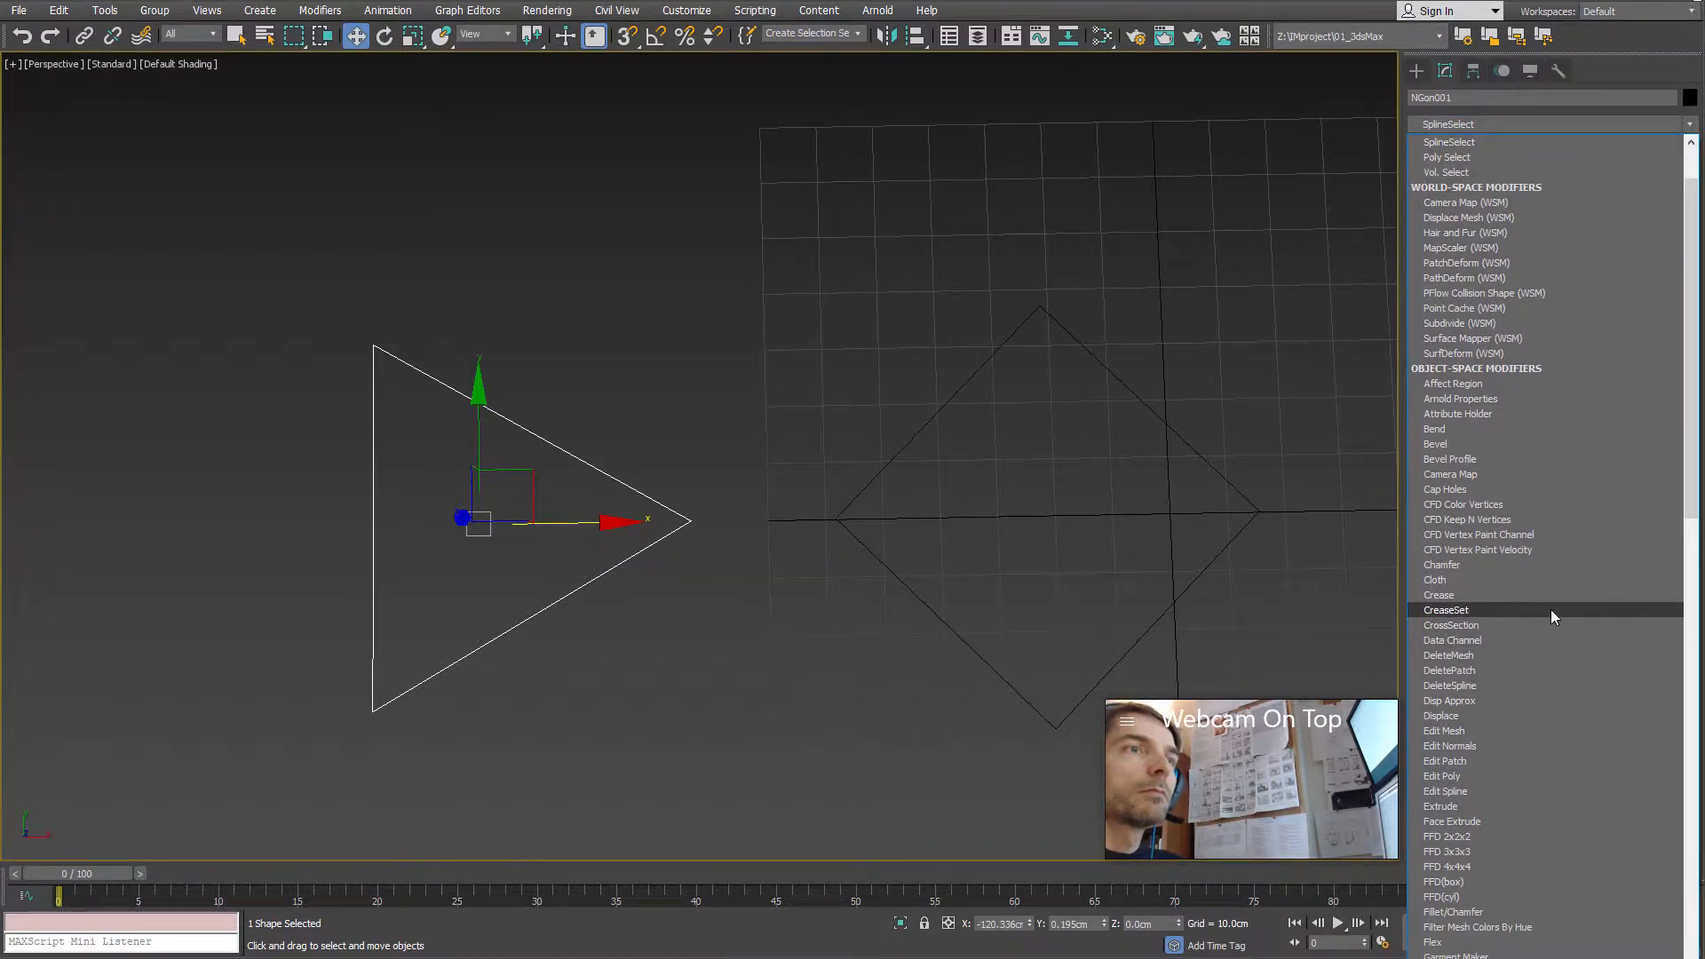
{"action": "key", "text": "e"}
{"action": "key", "text": "s"}
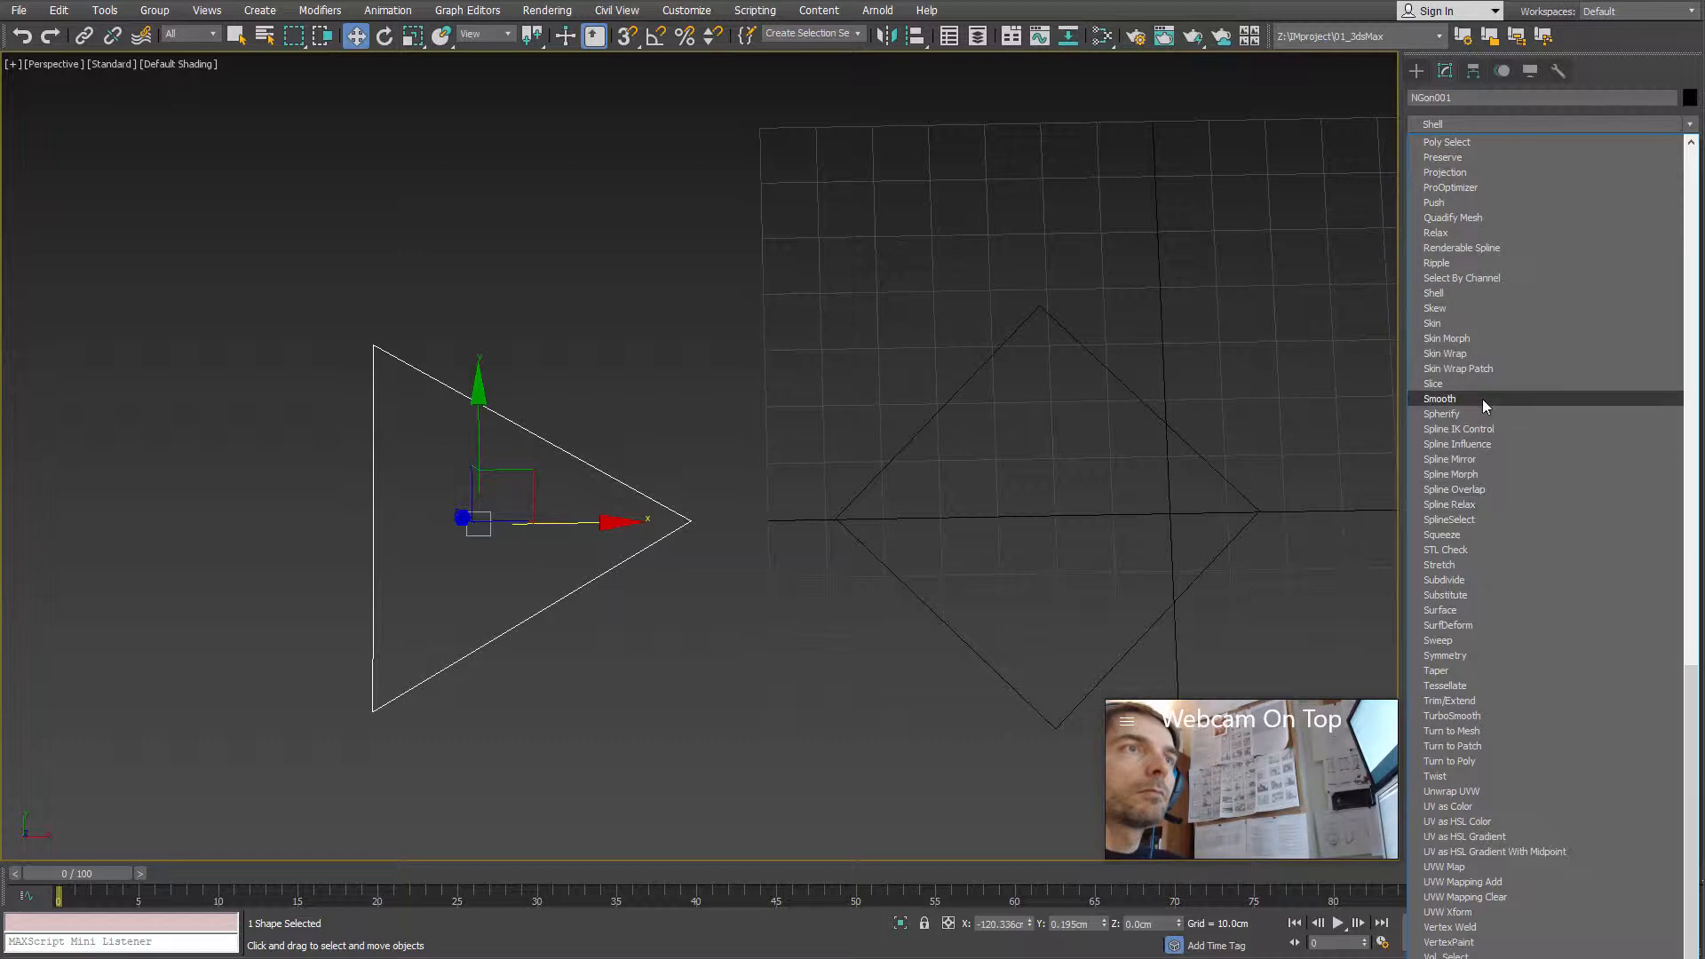
{"action": "left_click", "coordinate": [1458, 609]}
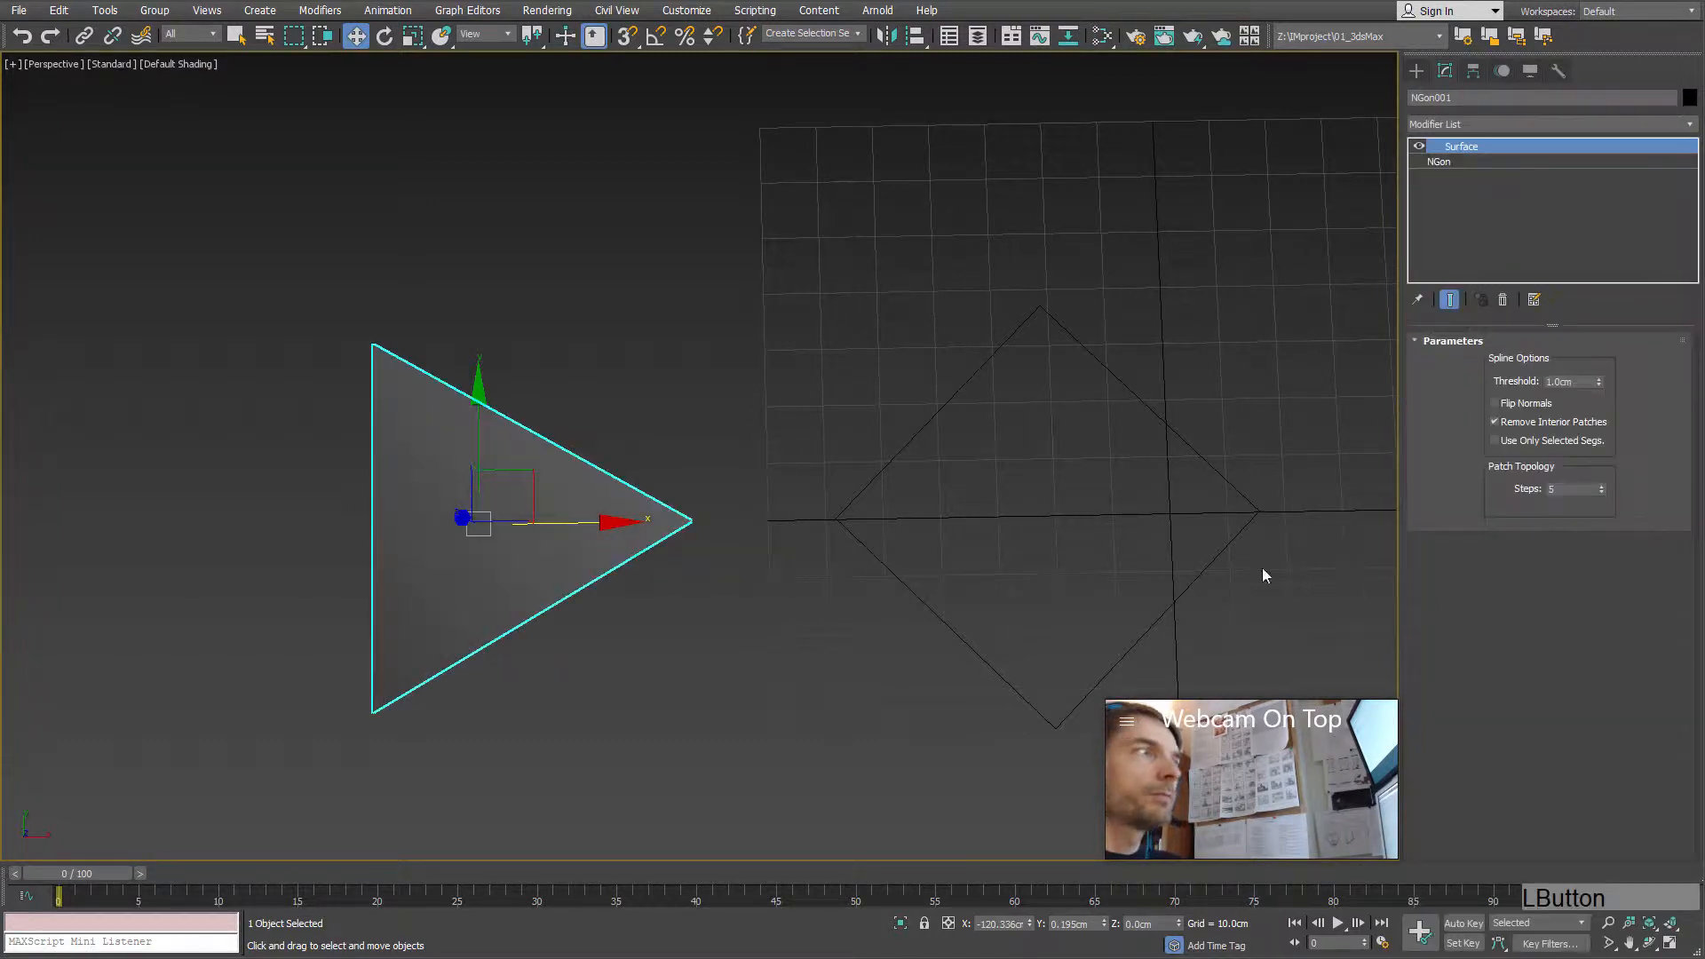
Step: Select all four shapes and assign them a new Arnold Lambert material from the Slate Material Editor
{"action": "mouse_move", "coordinate": [611, 634]}
{"action": "middle_mouse_down", "text": "alt"}
{"action": "mouse_move", "coordinate": [574, 594]}
{"action": "mouse_move", "coordinate": [582, 631]}
{"action": "mouse_move", "coordinate": [625, 647]}
{"action": "mouse_move", "coordinate": [605, 611]}
{"action": "middle_mouse_up", "text": "alt"}
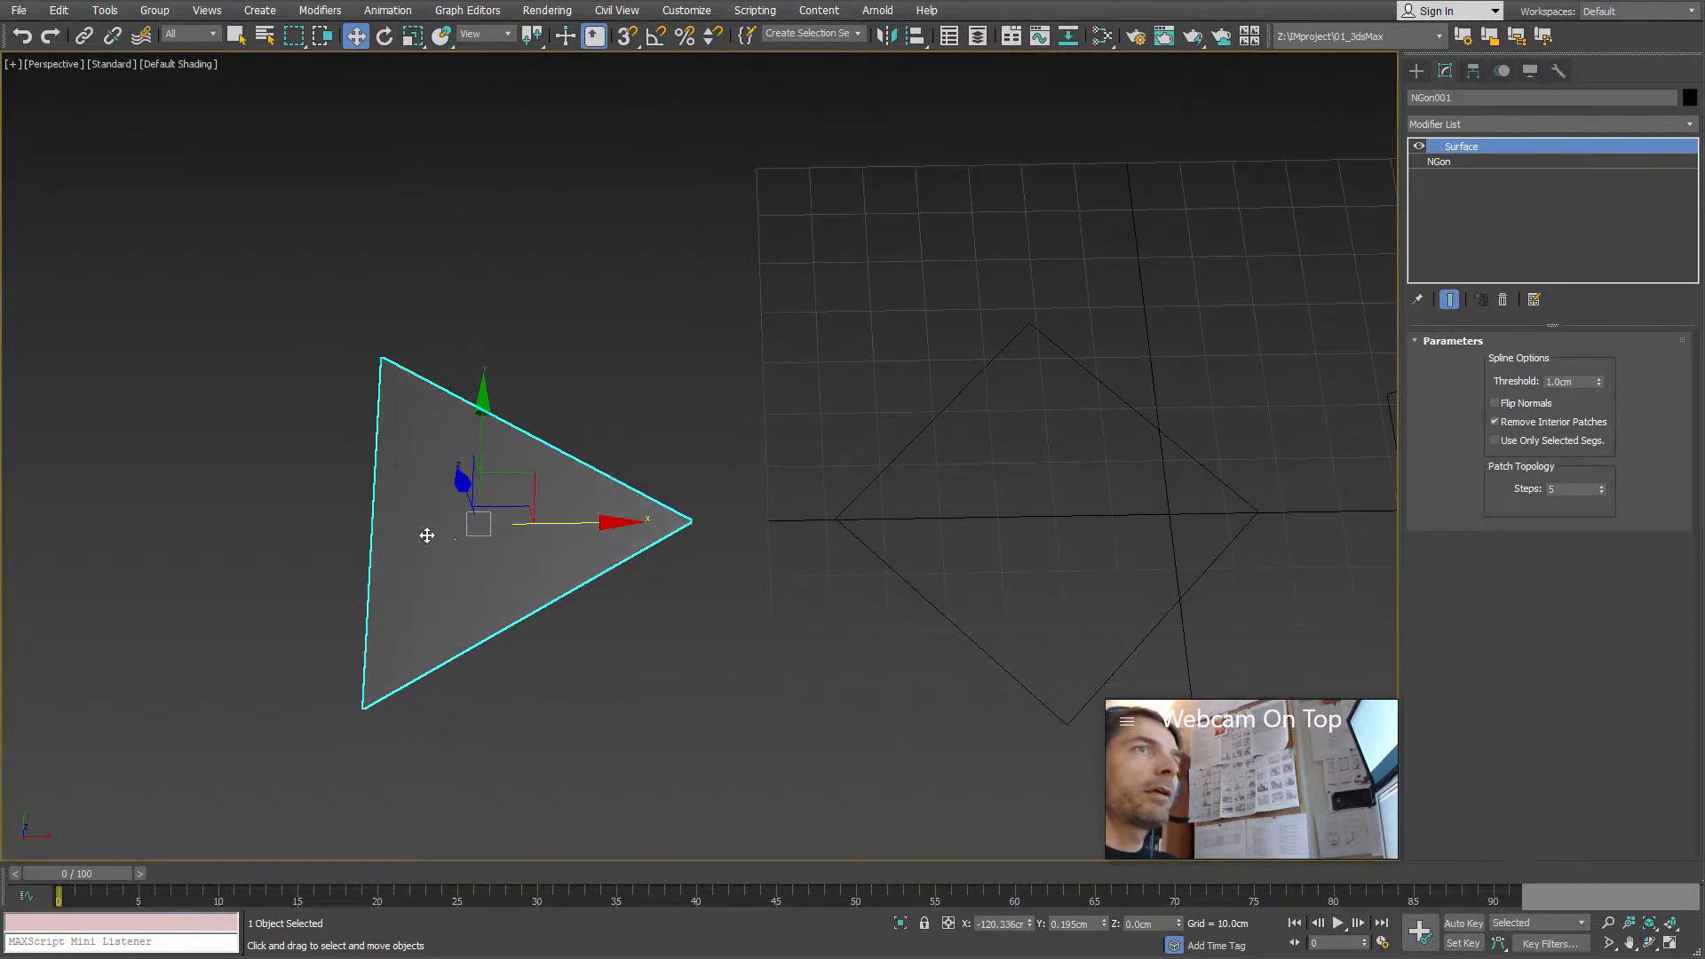
{"action": "middle_click_drag", "start_coordinate": [426, 535], "coordinate": [435, 556], "text": "alt"}
{"action": "key", "text": "m"}
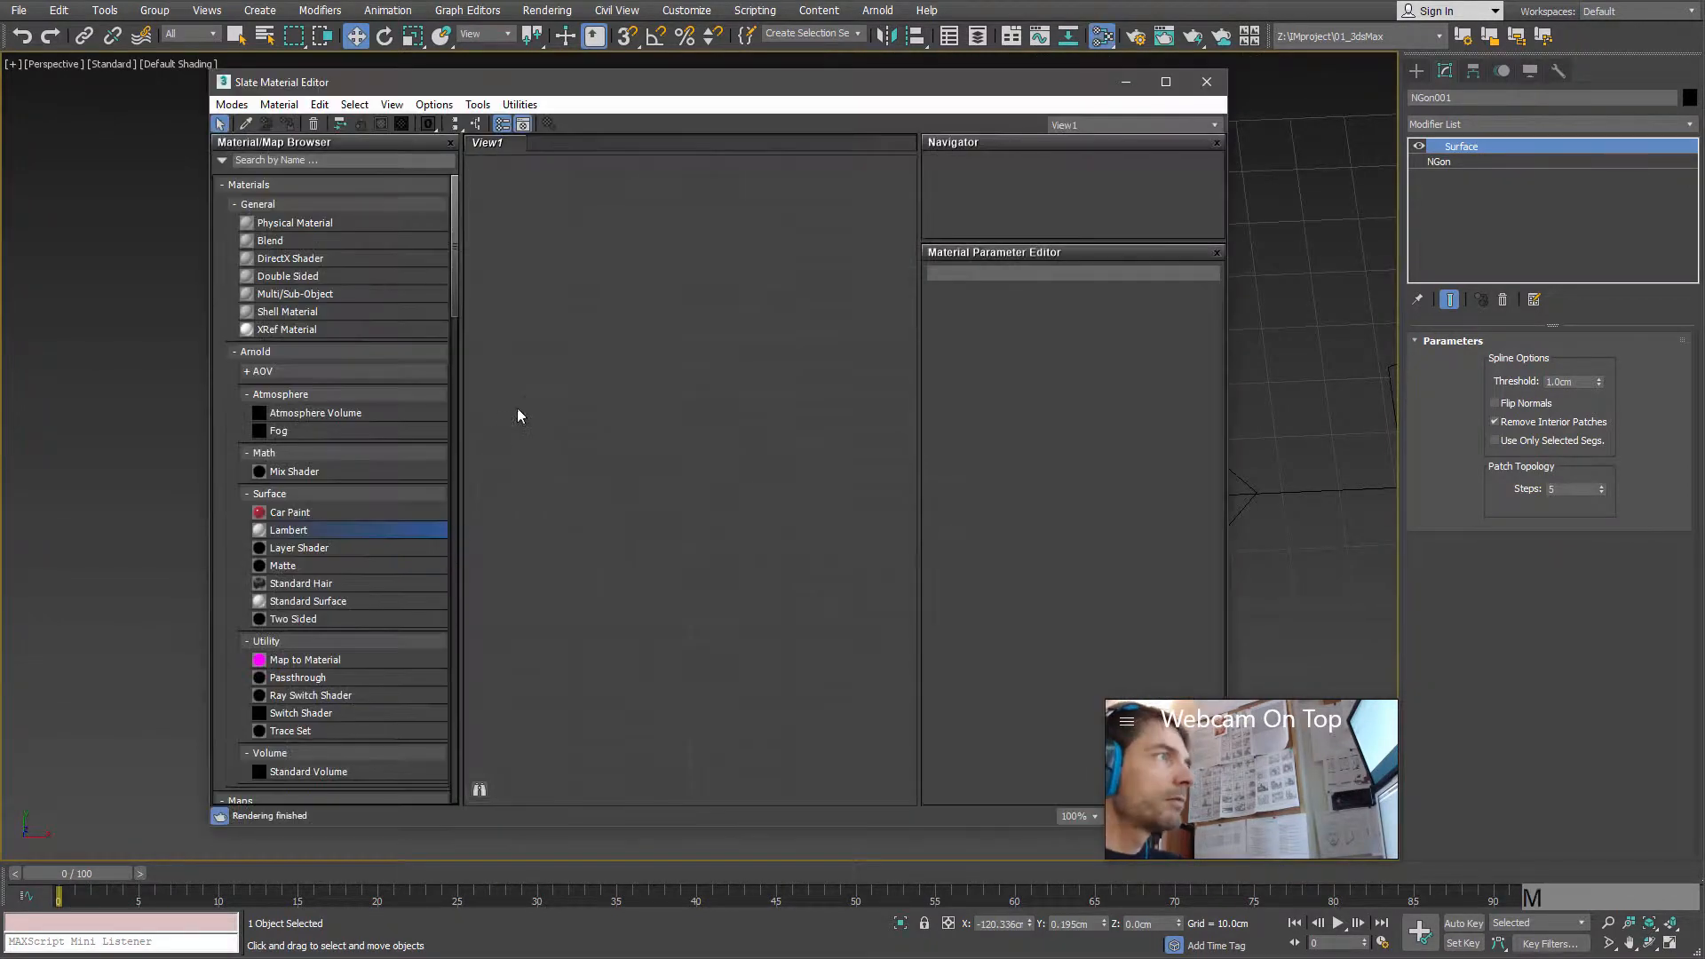
{"action": "left_click", "coordinate": [1206, 81]}
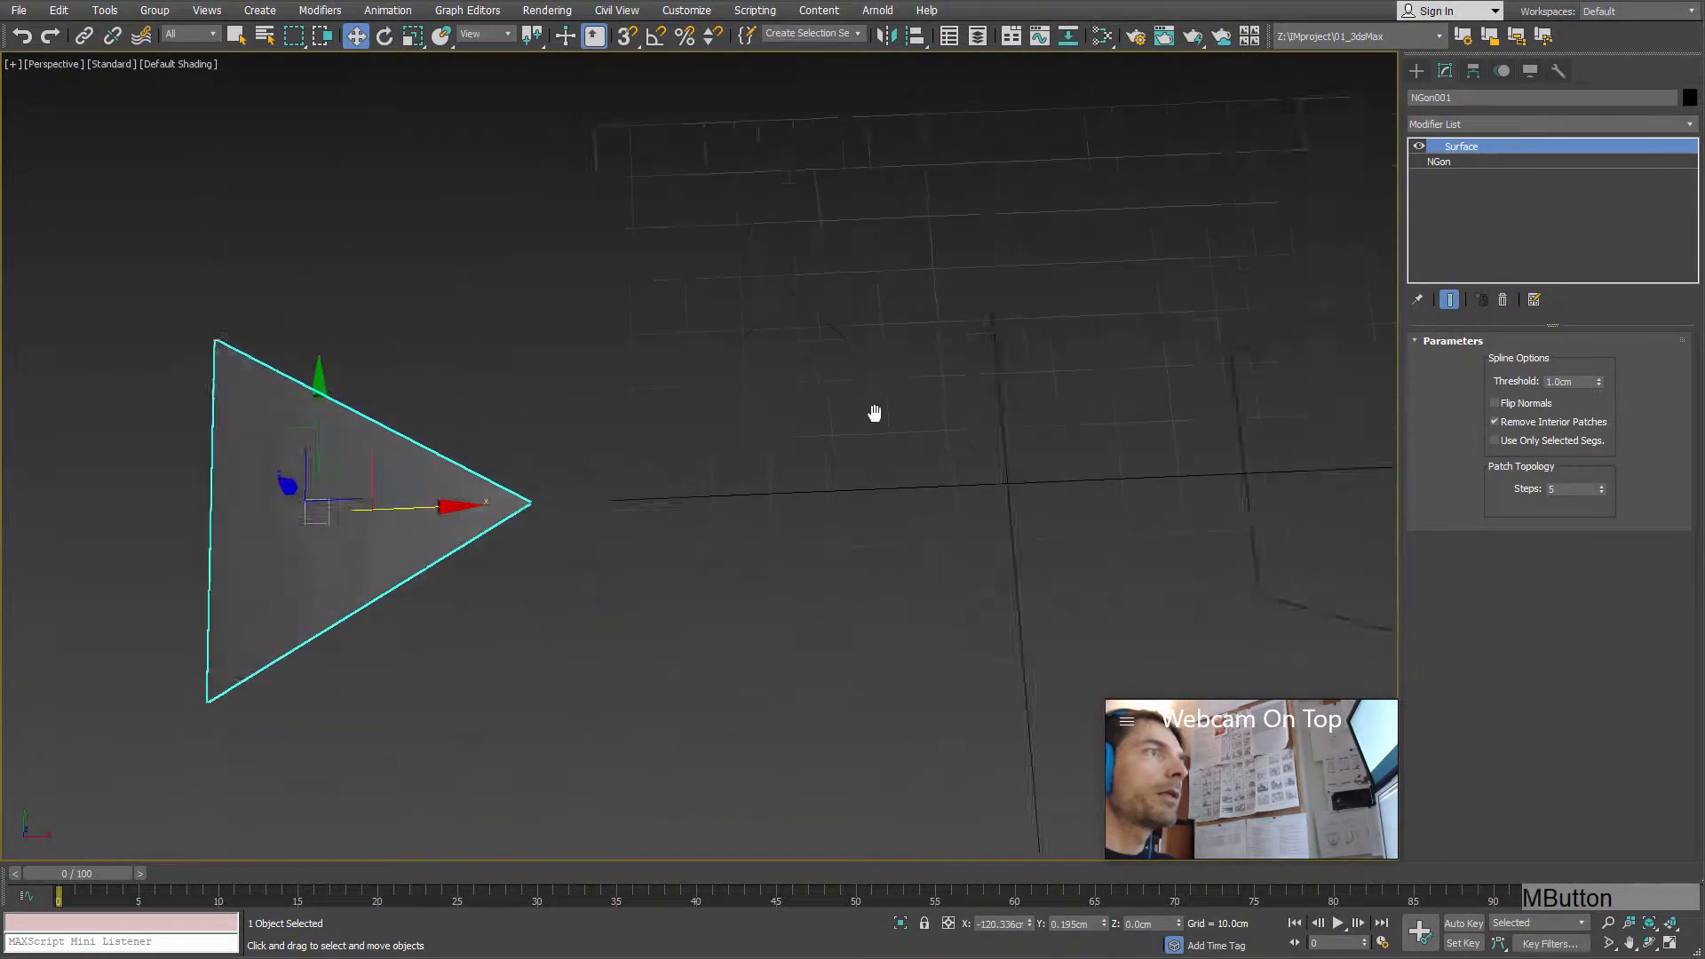
{"action": "middle_click_drag", "start_coordinate": [876, 411], "coordinate": [687, 343]}
{"action": "left_click_drag", "start_coordinate": [513, 266], "coordinate": [1259, 544]}
{"action": "middle_click_drag", "start_coordinate": [843, 488], "coordinate": [744, 451]}
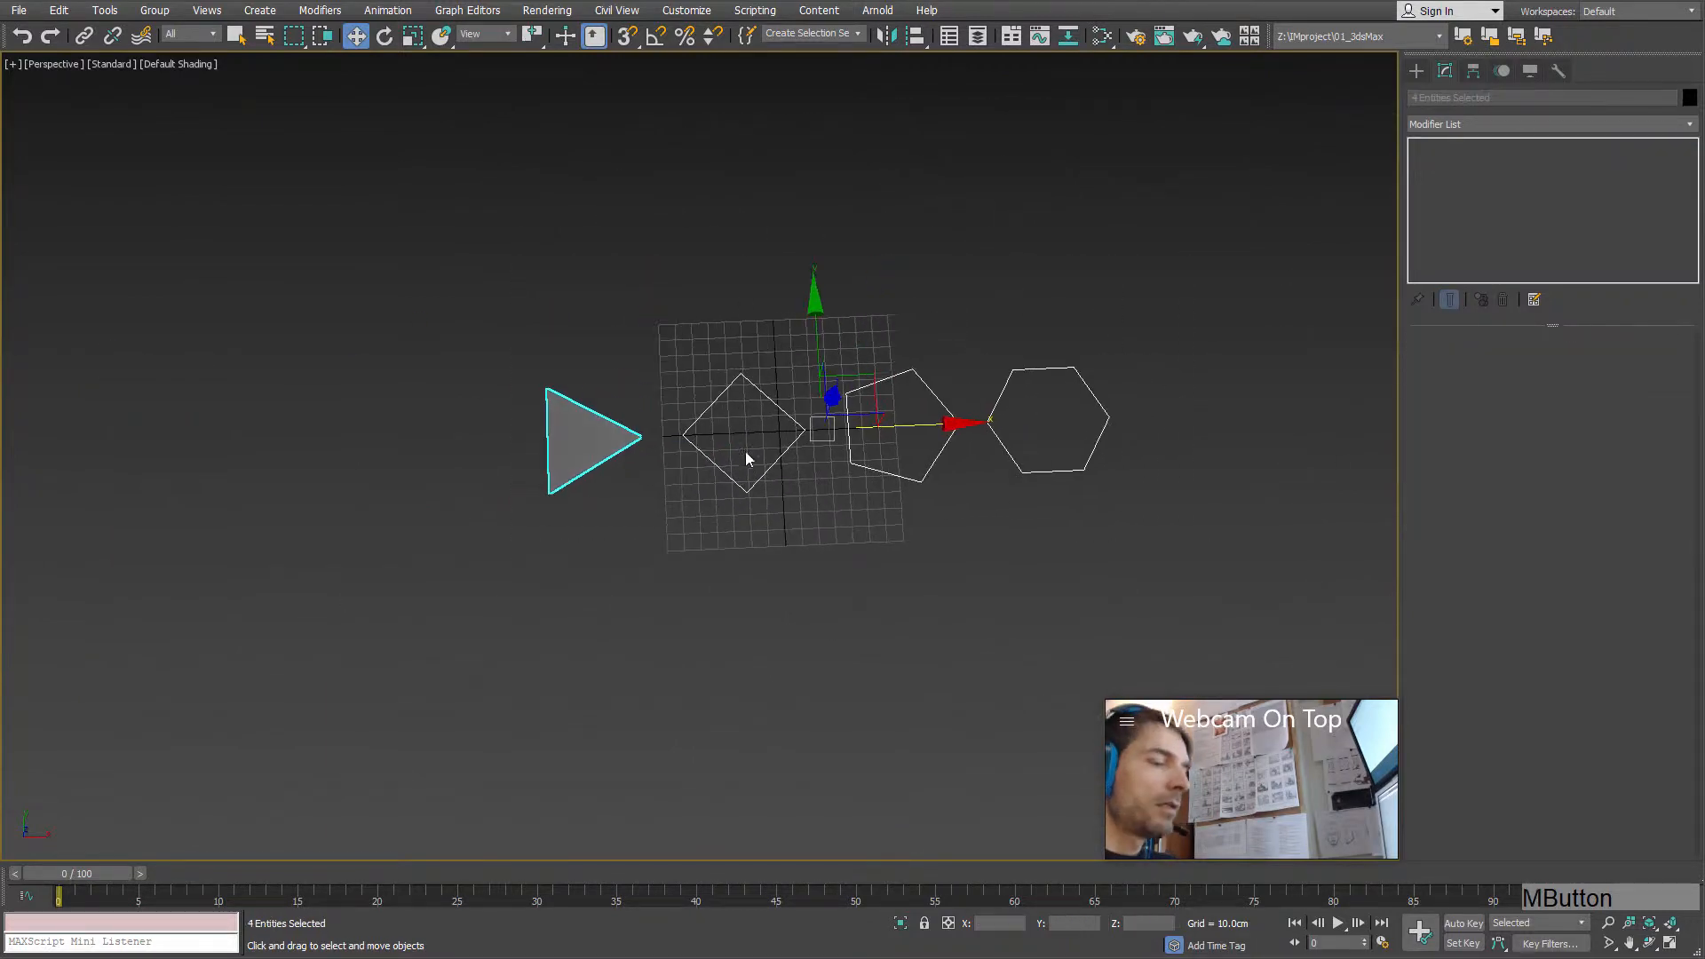
{"action": "key", "text": "m"}
{"action": "right_click", "coordinate": [298, 534]}
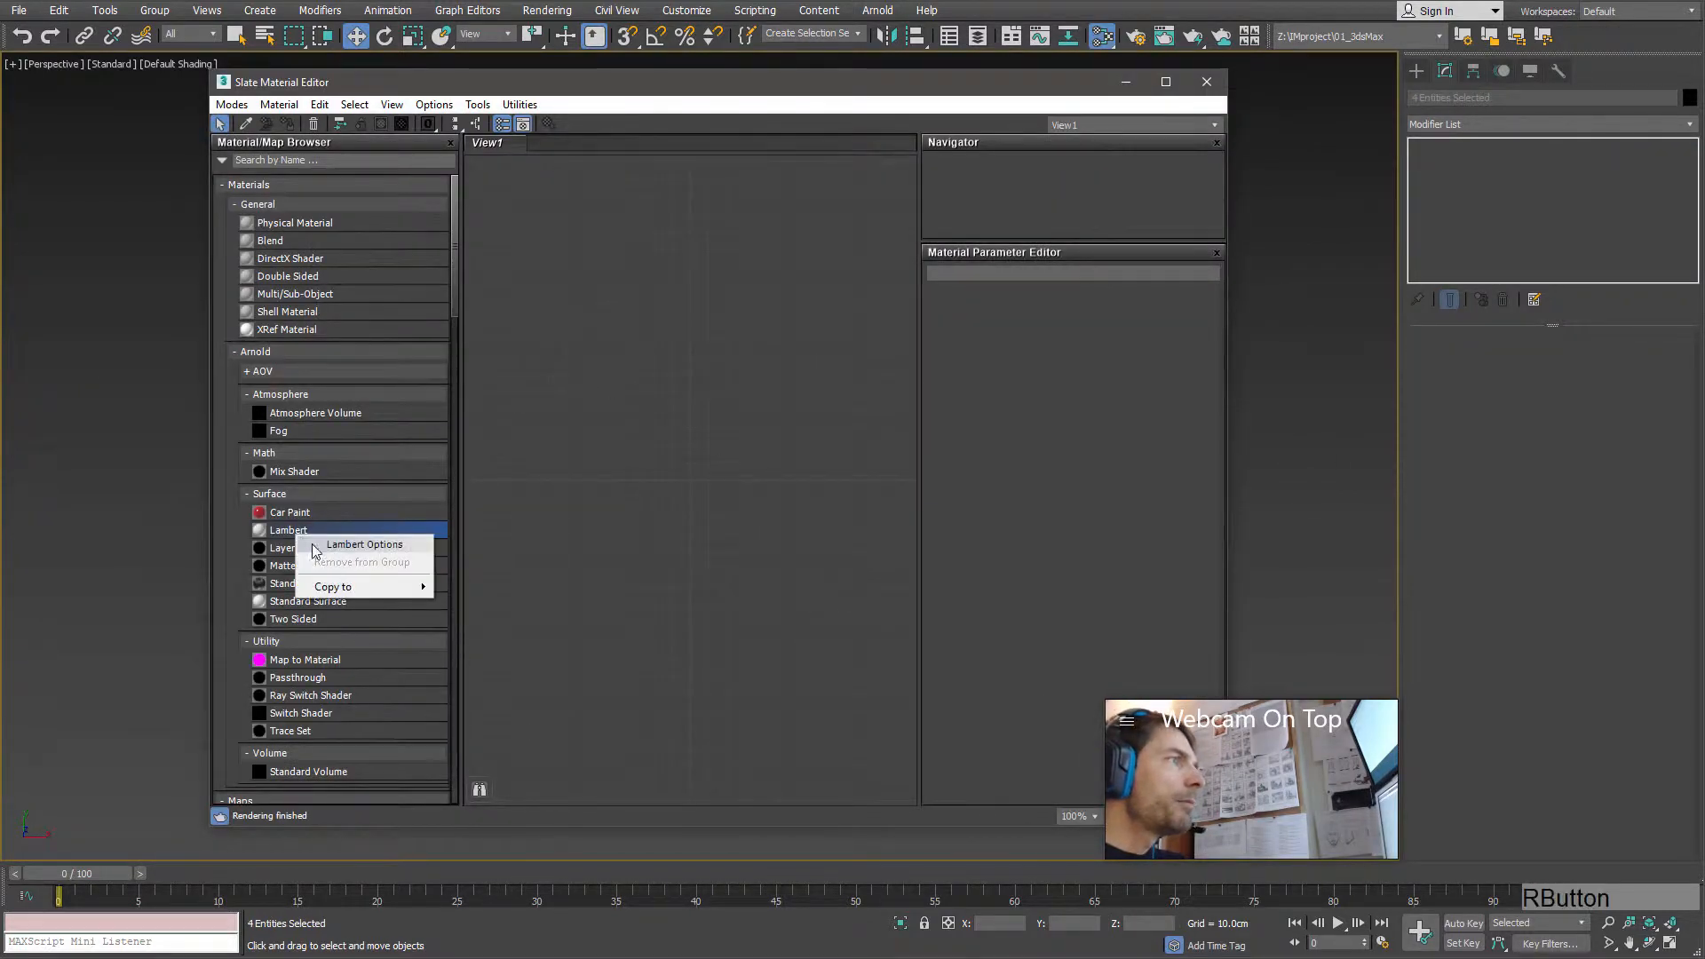
{"action": "left_click_drag", "start_coordinate": [266, 530], "coordinate": [686, 462]}
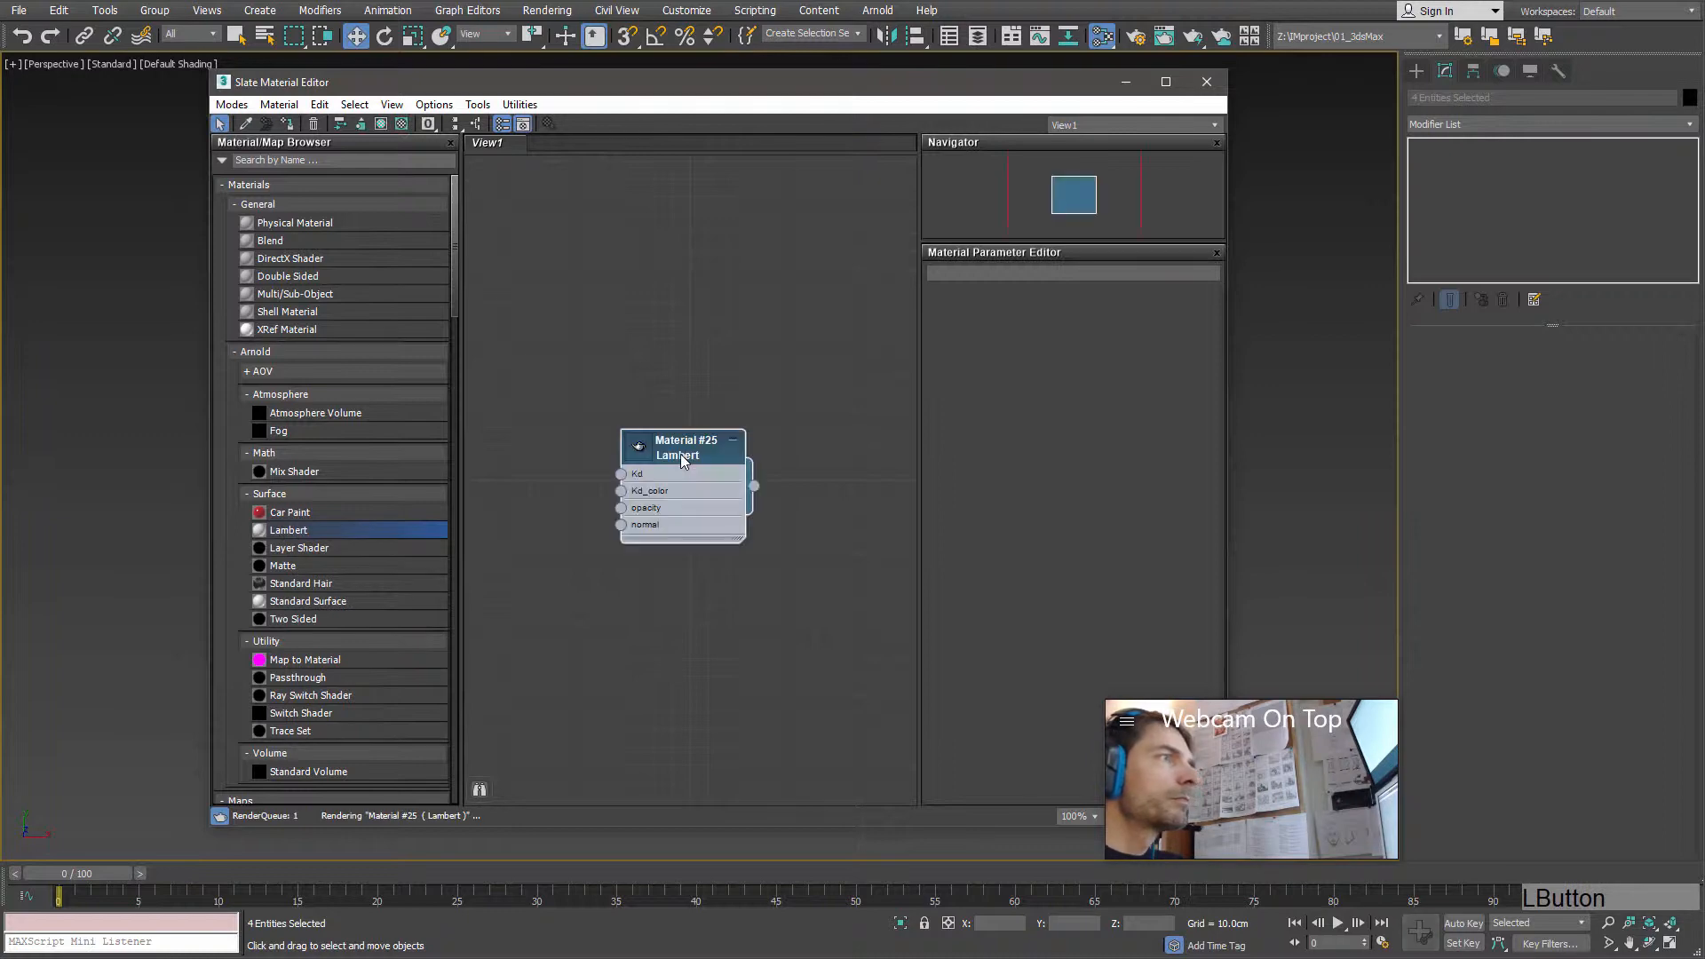
{"action": "right_click", "coordinate": [692, 461]}
{"action": "left_click", "coordinate": [764, 483]}
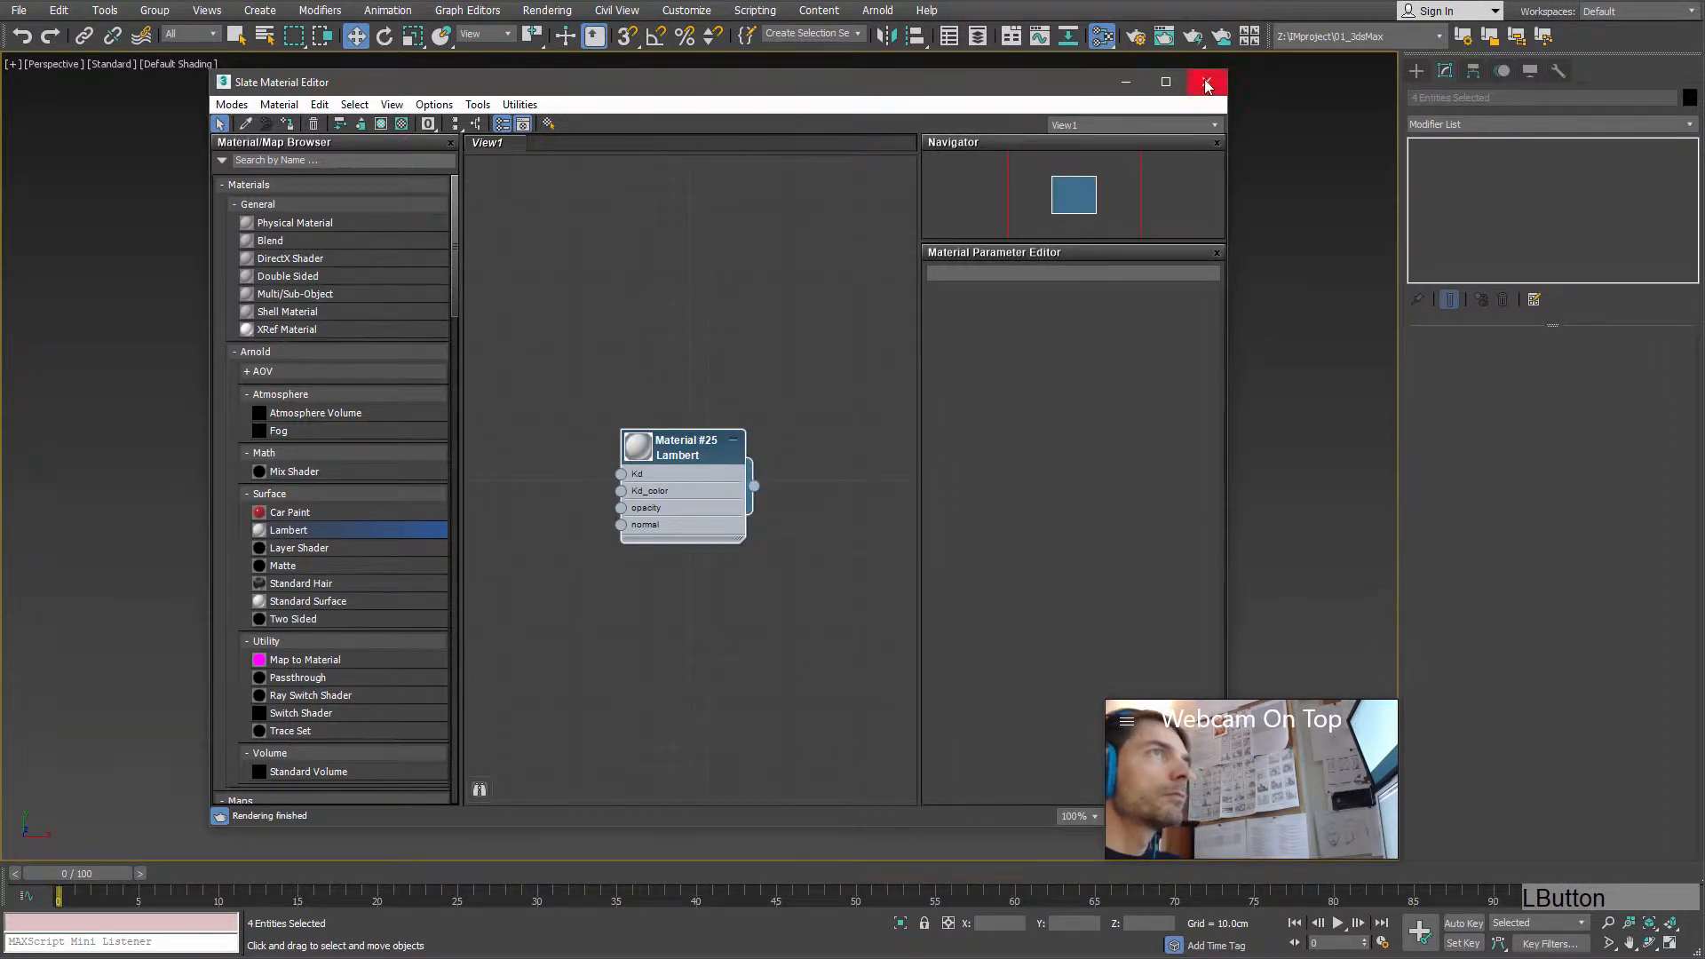
{"action": "left_click", "coordinate": [1206, 82]}
Step: Select only the surfaced triangle and turn on the edged faces display for the viewport
{"action": "middle_click_drag", "start_coordinate": [740, 517], "coordinate": [740, 536]}
{"action": "scroll", "coordinate": [740, 536], "scroll_direction": "up", "scroll_amount": 3}
{"action": "scroll", "coordinate": [565, 521], "scroll_direction": "up", "scroll_amount": 3}
{"action": "left_click", "coordinate": [563, 520]}
{"action": "left_click", "coordinate": [483, 378]}
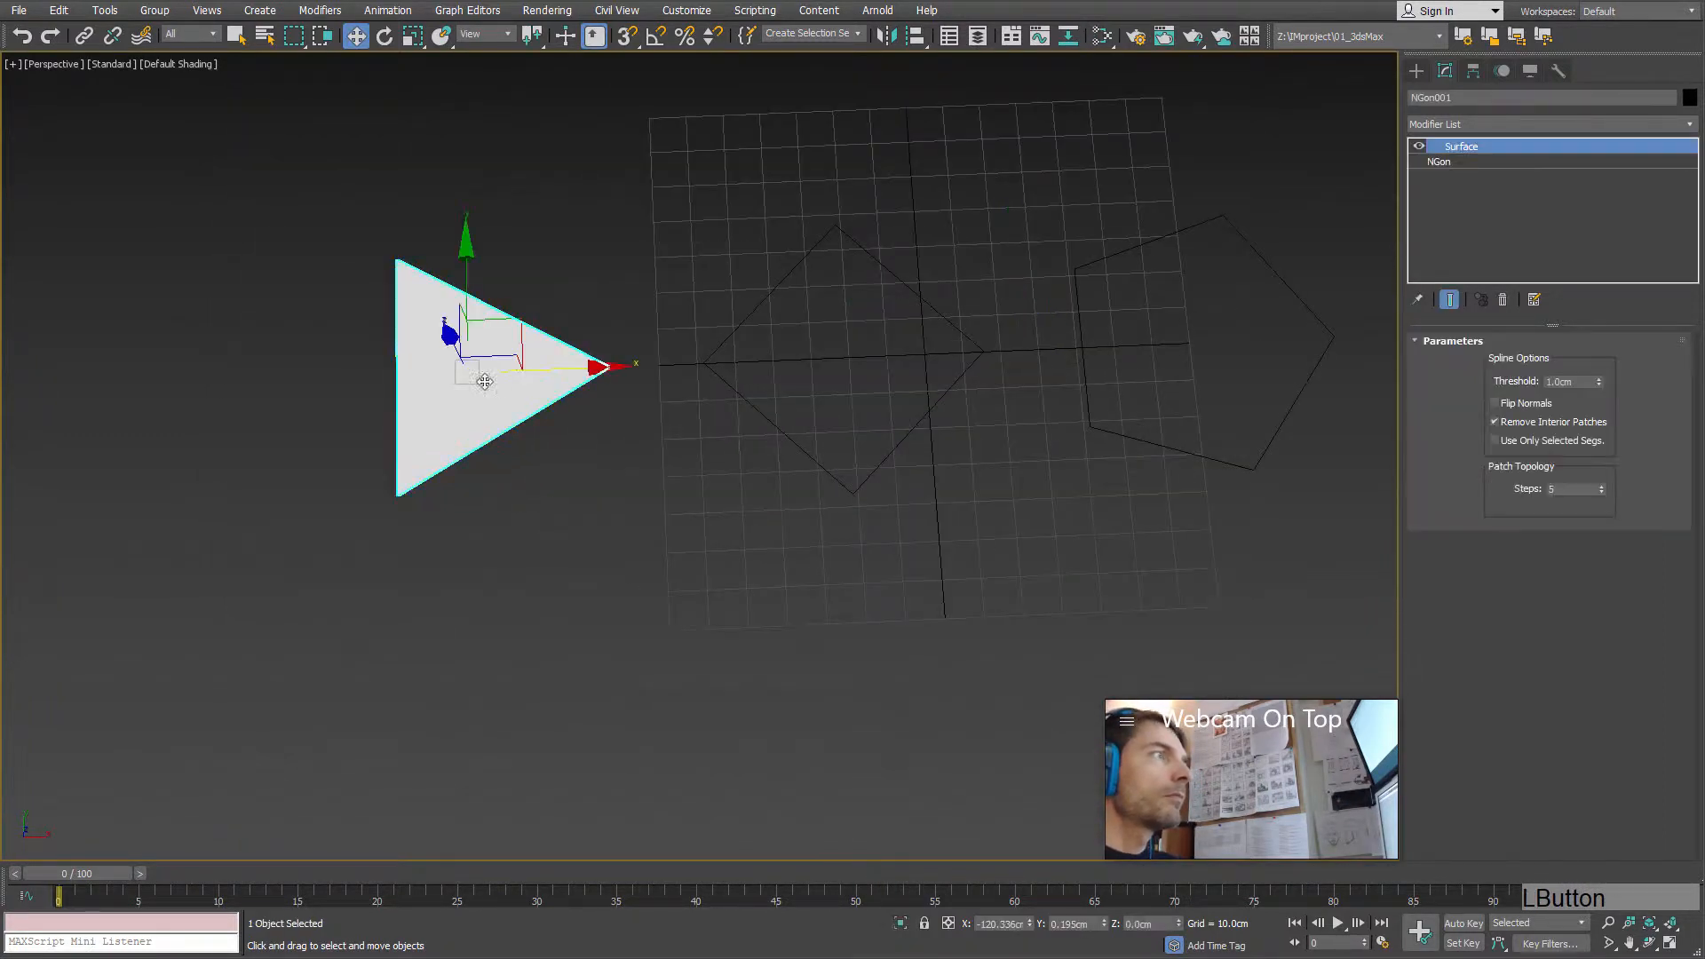
{"action": "scroll", "coordinate": [516, 489], "scroll_direction": "up", "scroll_amount": 3}
{"action": "middle_click_drag", "start_coordinate": [516, 488], "coordinate": [679, 645]}
{"action": "scroll", "coordinate": [604, 604], "scroll_direction": "up", "scroll_amount": 3}
{"action": "scroll", "coordinate": [612, 631], "scroll_direction": "down", "scroll_amount": 3}
{"action": "key", "text": "F4"}
{"action": "key", "text": "F4"}
{"action": "key", "text": "F4"}
Step: Raise the Surface modifier's patch topology steps to 19 on the triangle, checking it in wireframe
{"action": "left_click", "coordinate": [1601, 486]}
{"action": "key", "text": "F3"}
{"action": "key", "text": "F3"}
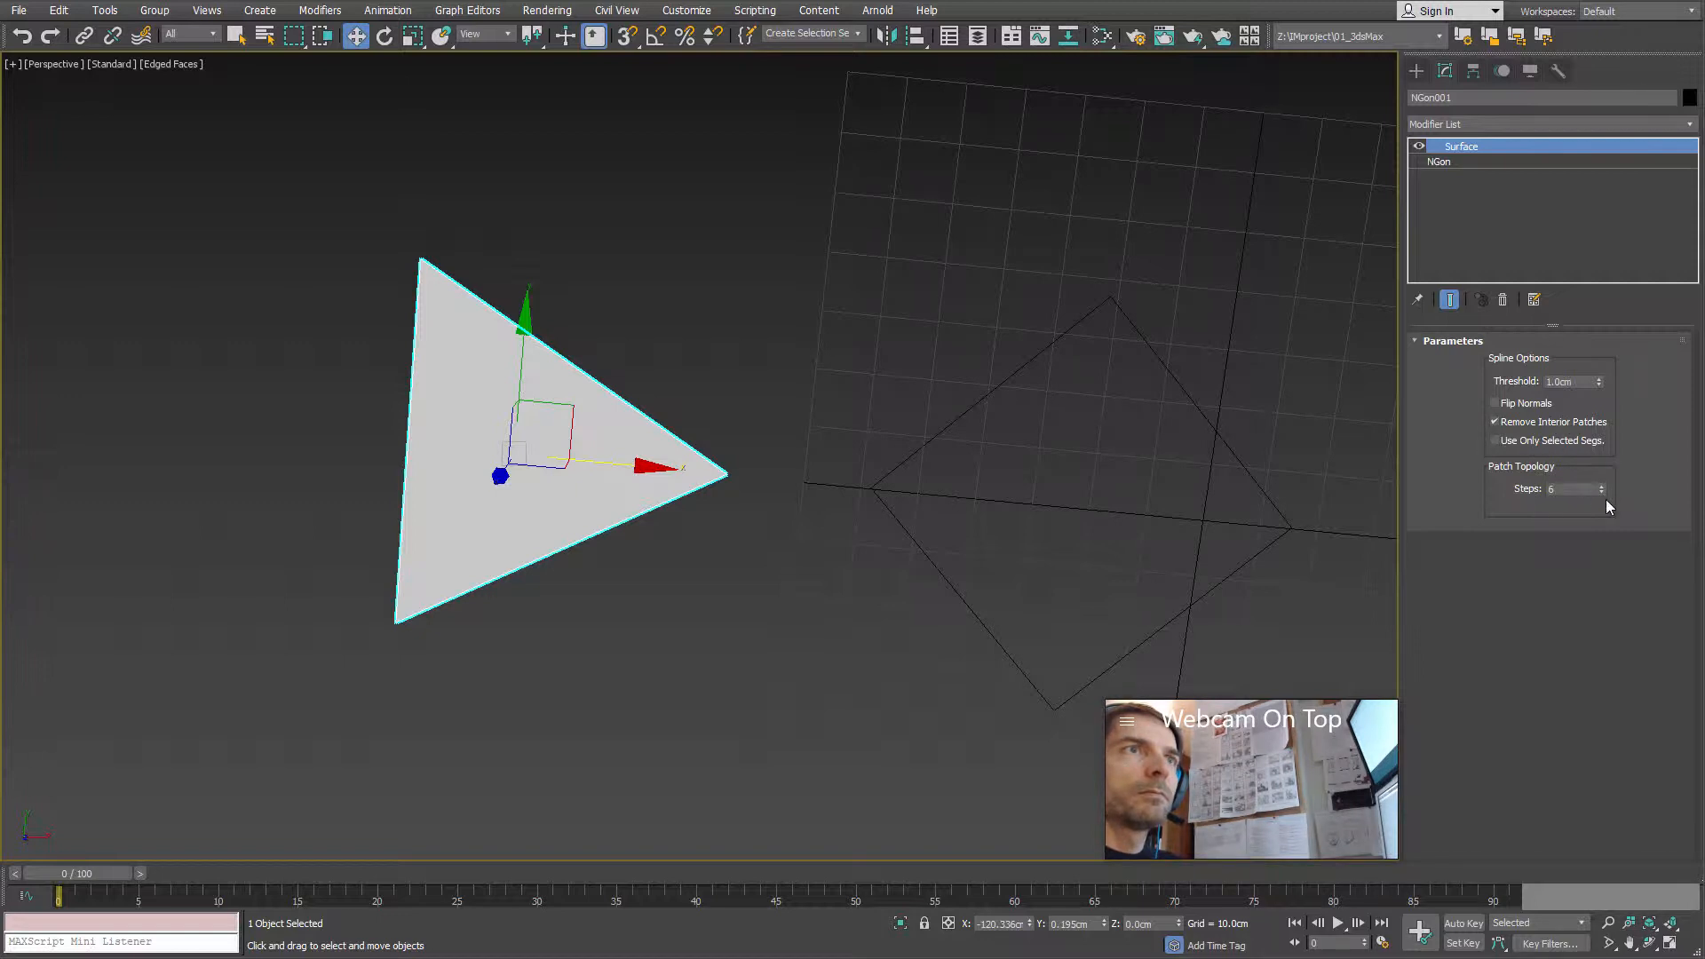
{"action": "left_click_drag", "start_coordinate": [1605, 485], "coordinate": [1605, 474]}
Step: Add an Edit Poly modifier above the Surface modifier on the triangle
{"action": "middle_click_drag", "start_coordinate": [589, 508], "coordinate": [573, 478], "text": "alt"}
{"action": "right_click", "coordinate": [571, 474]}
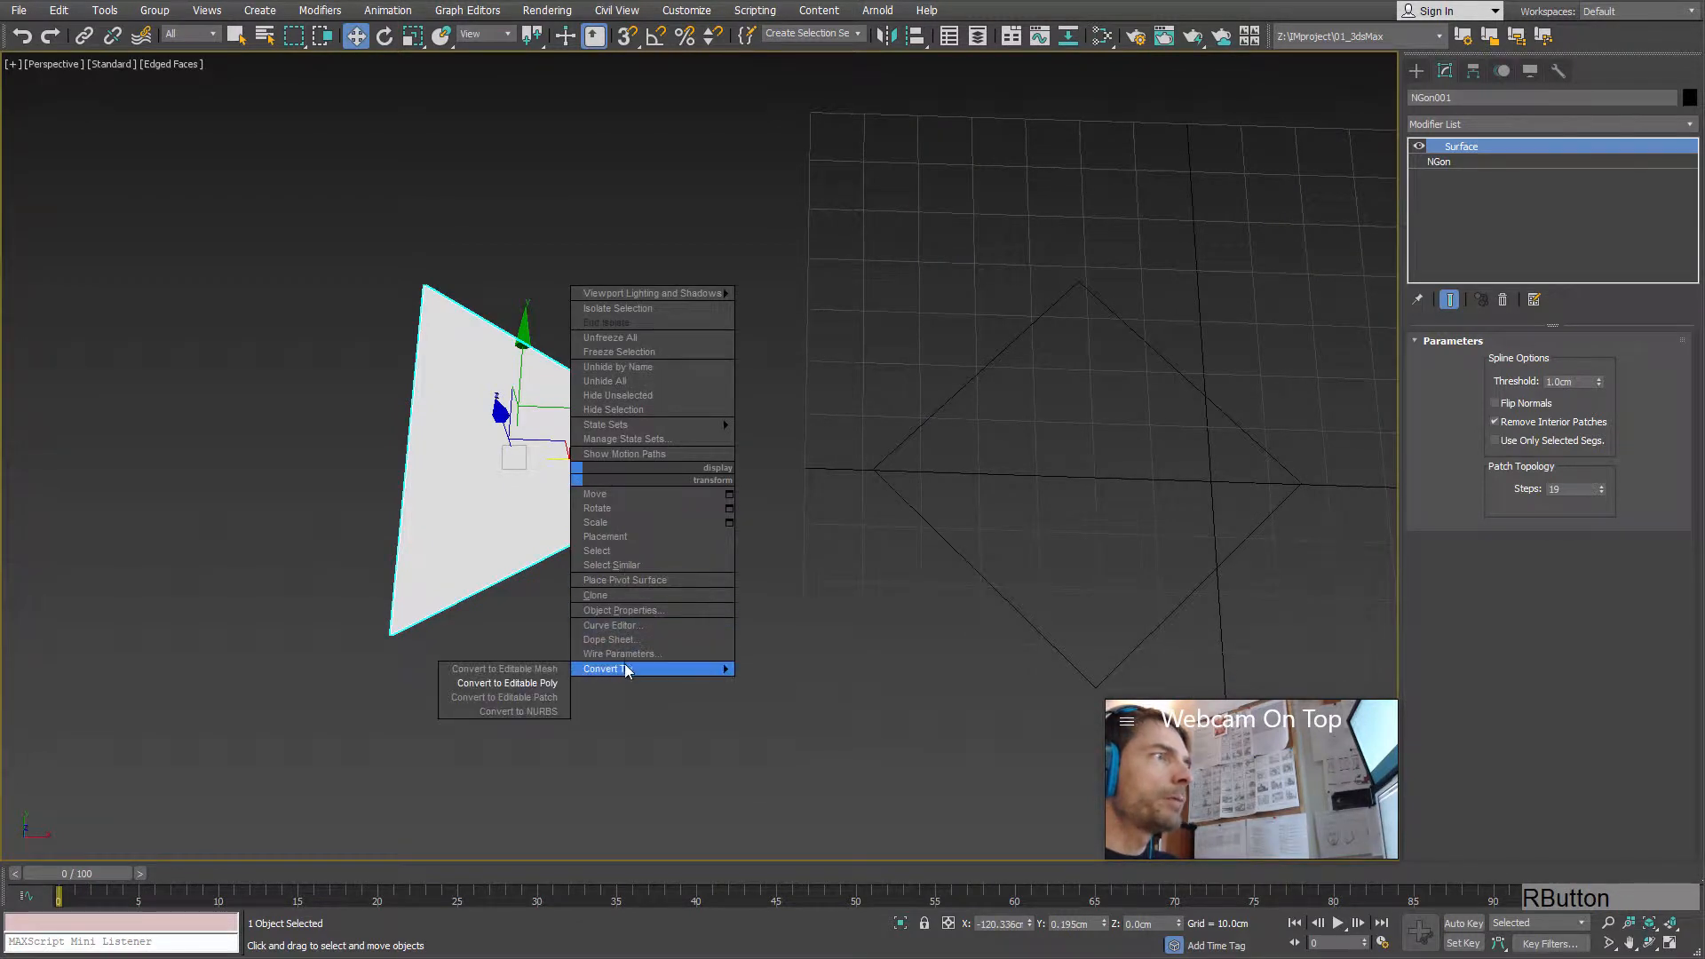
{"action": "left_click", "coordinate": [1688, 130]}
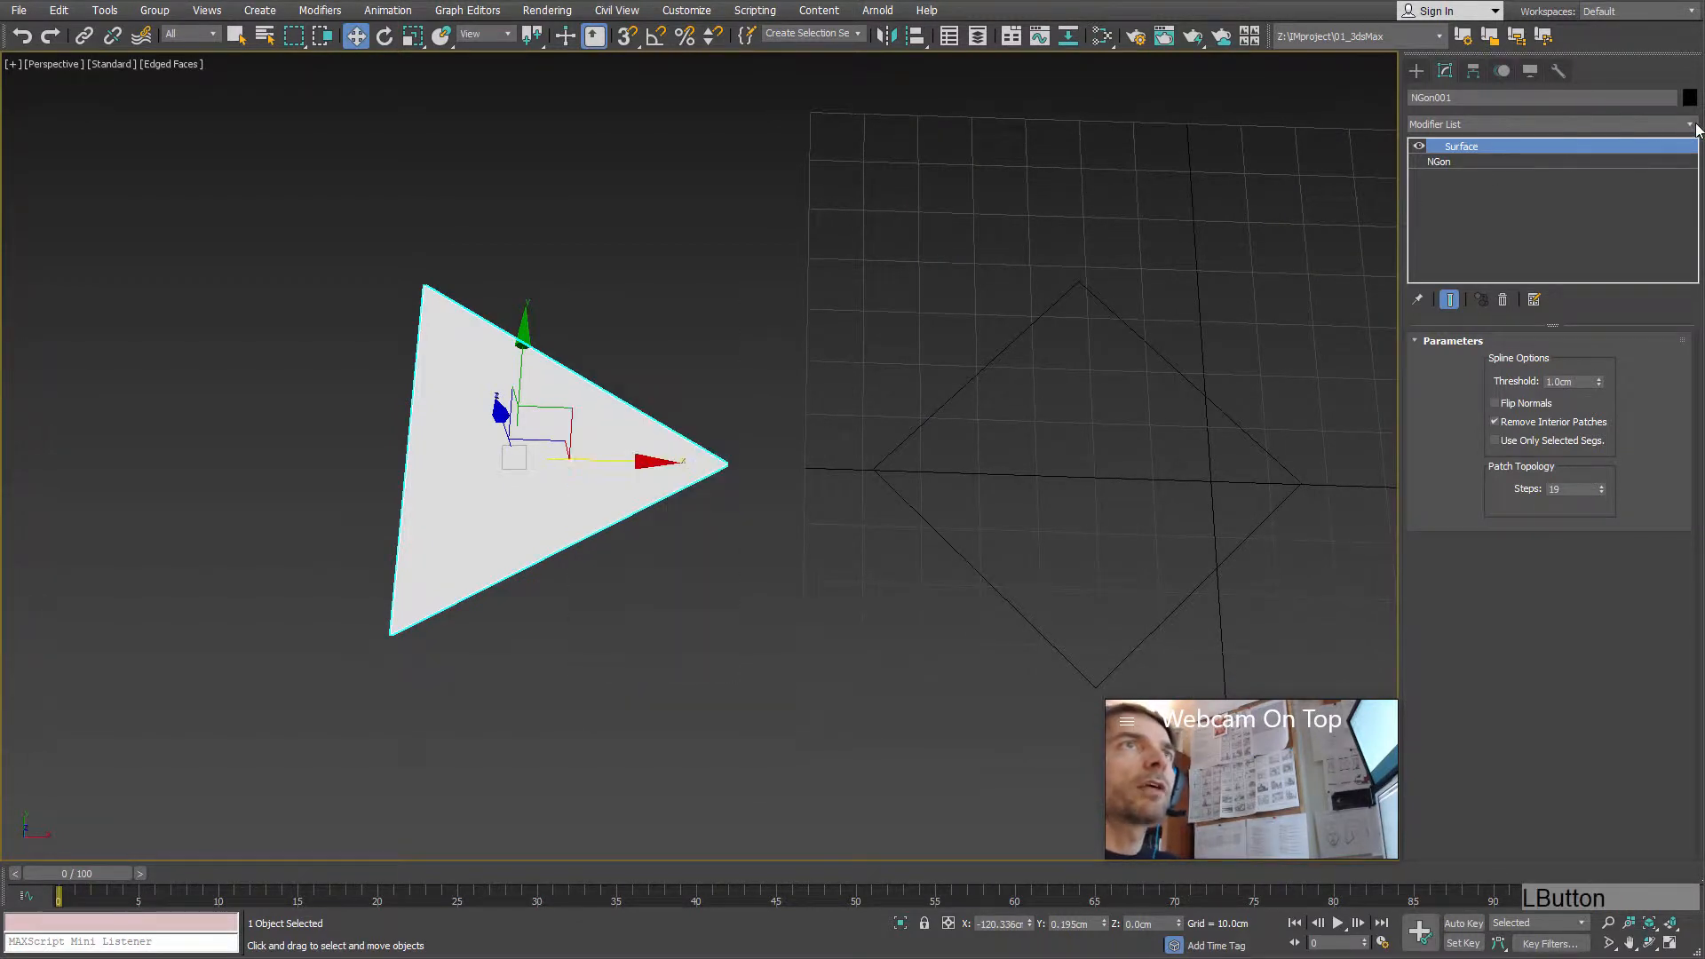
{"action": "left_click", "coordinate": [1694, 130]}
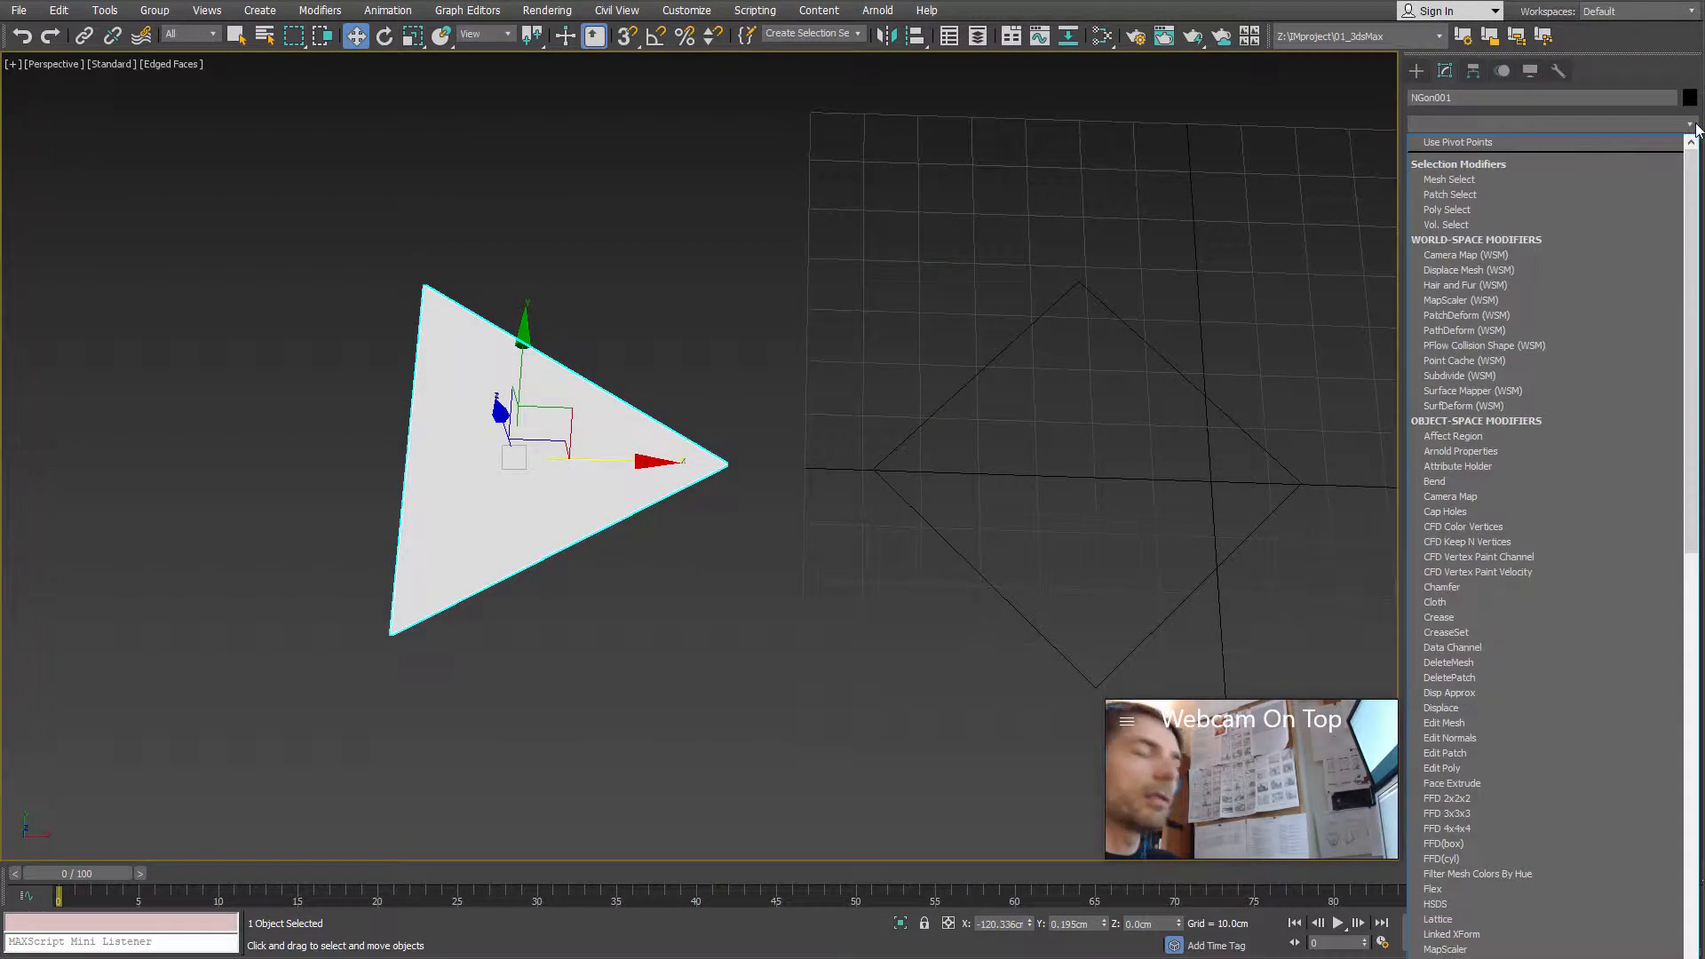
{"action": "key", "text": "e"}
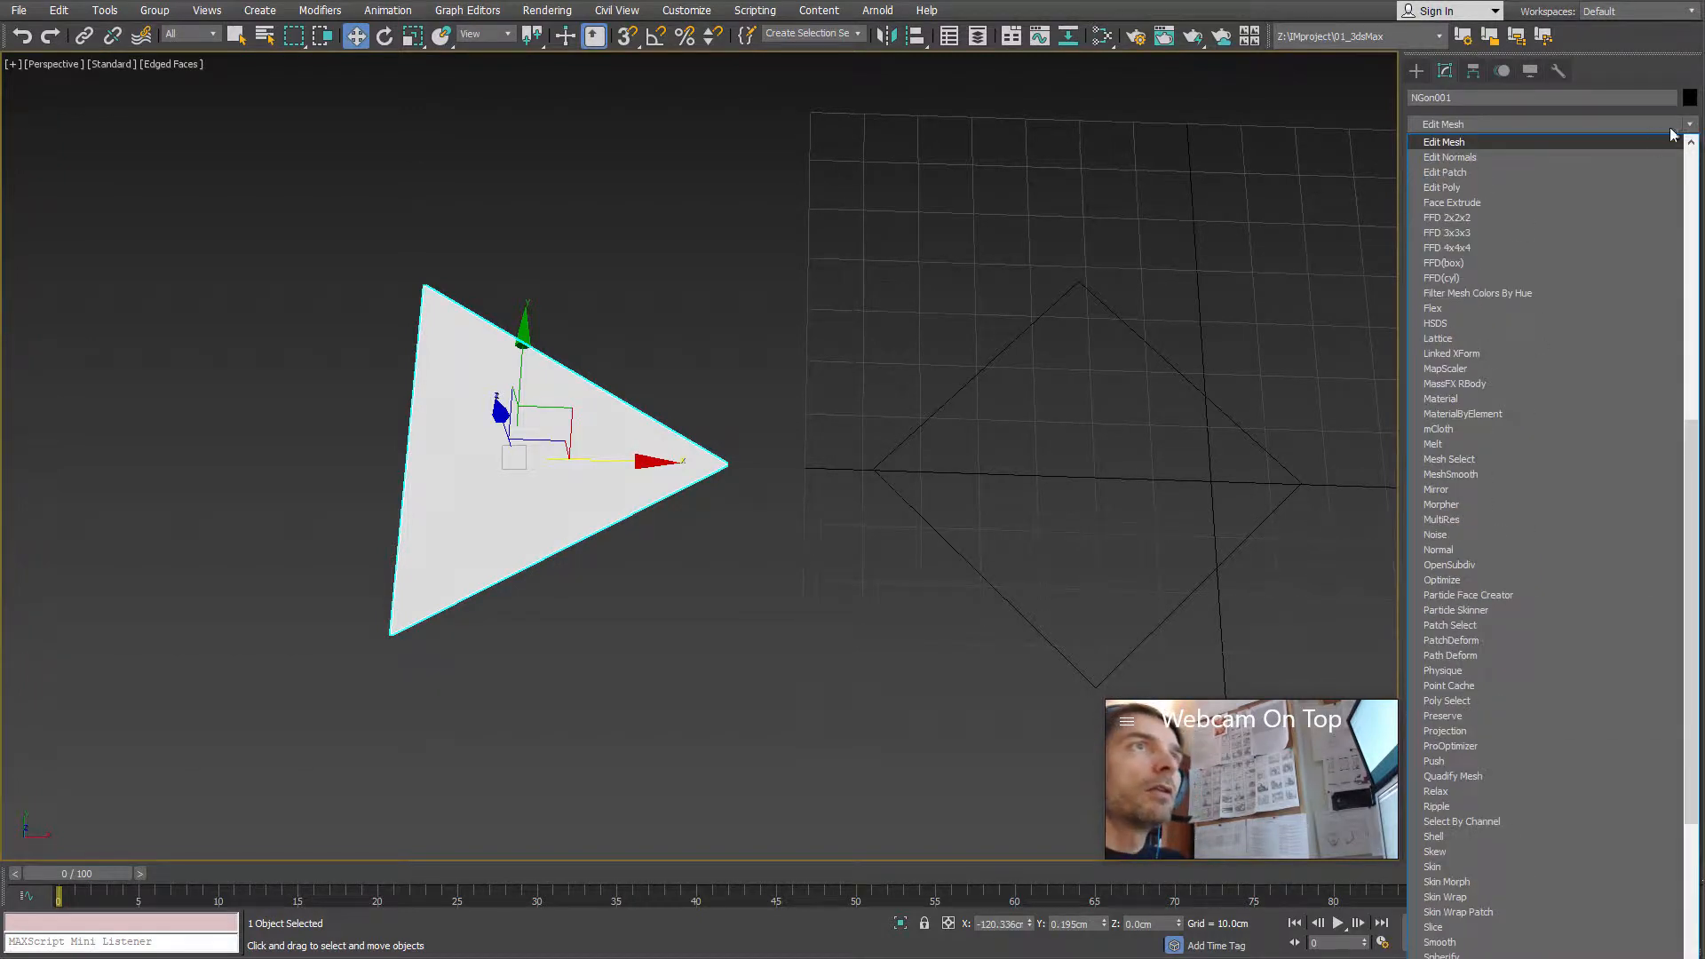
{"action": "left_click", "coordinate": [1478, 187]}
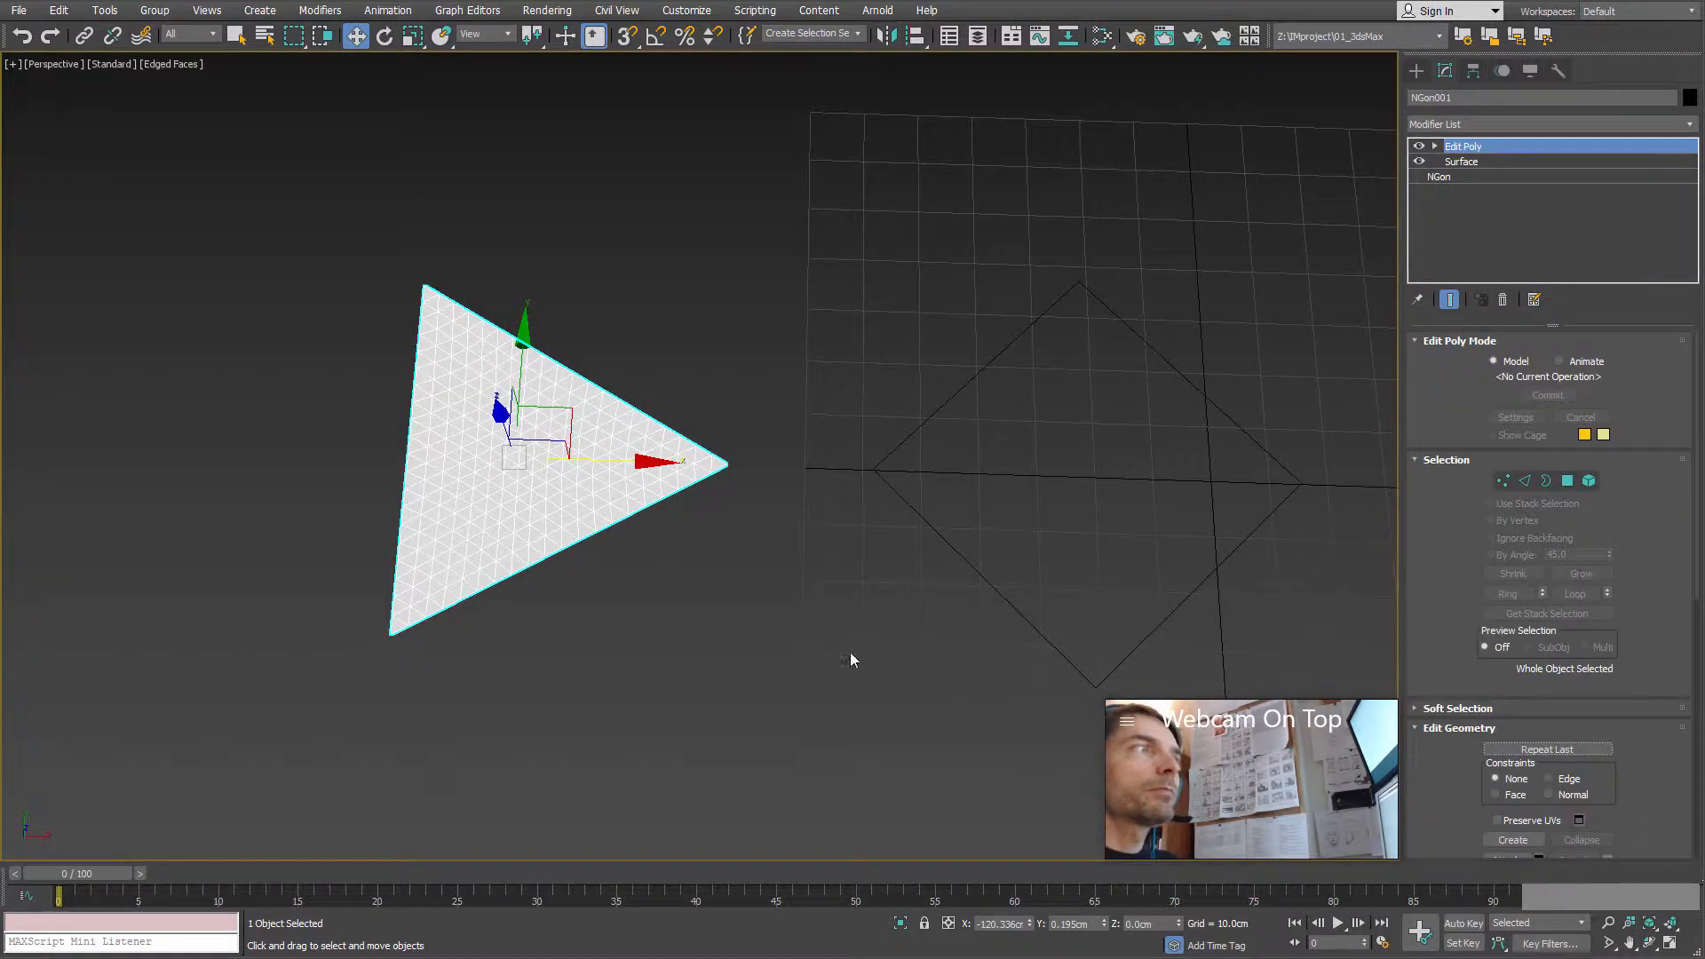
Step: Examine the topology of the triangle's surface up close and from several angles
{"action": "middle_click_drag", "start_coordinate": [850, 651], "coordinate": [996, 680]}
{"action": "scroll", "coordinate": [767, 578], "scroll_direction": "up", "scroll_amount": 3}
{"action": "middle_click_drag", "start_coordinate": [677, 549], "coordinate": [698, 561], "text": "alt"}
{"action": "scroll", "coordinate": [654, 545], "scroll_direction": "up", "scroll_amount": 3}
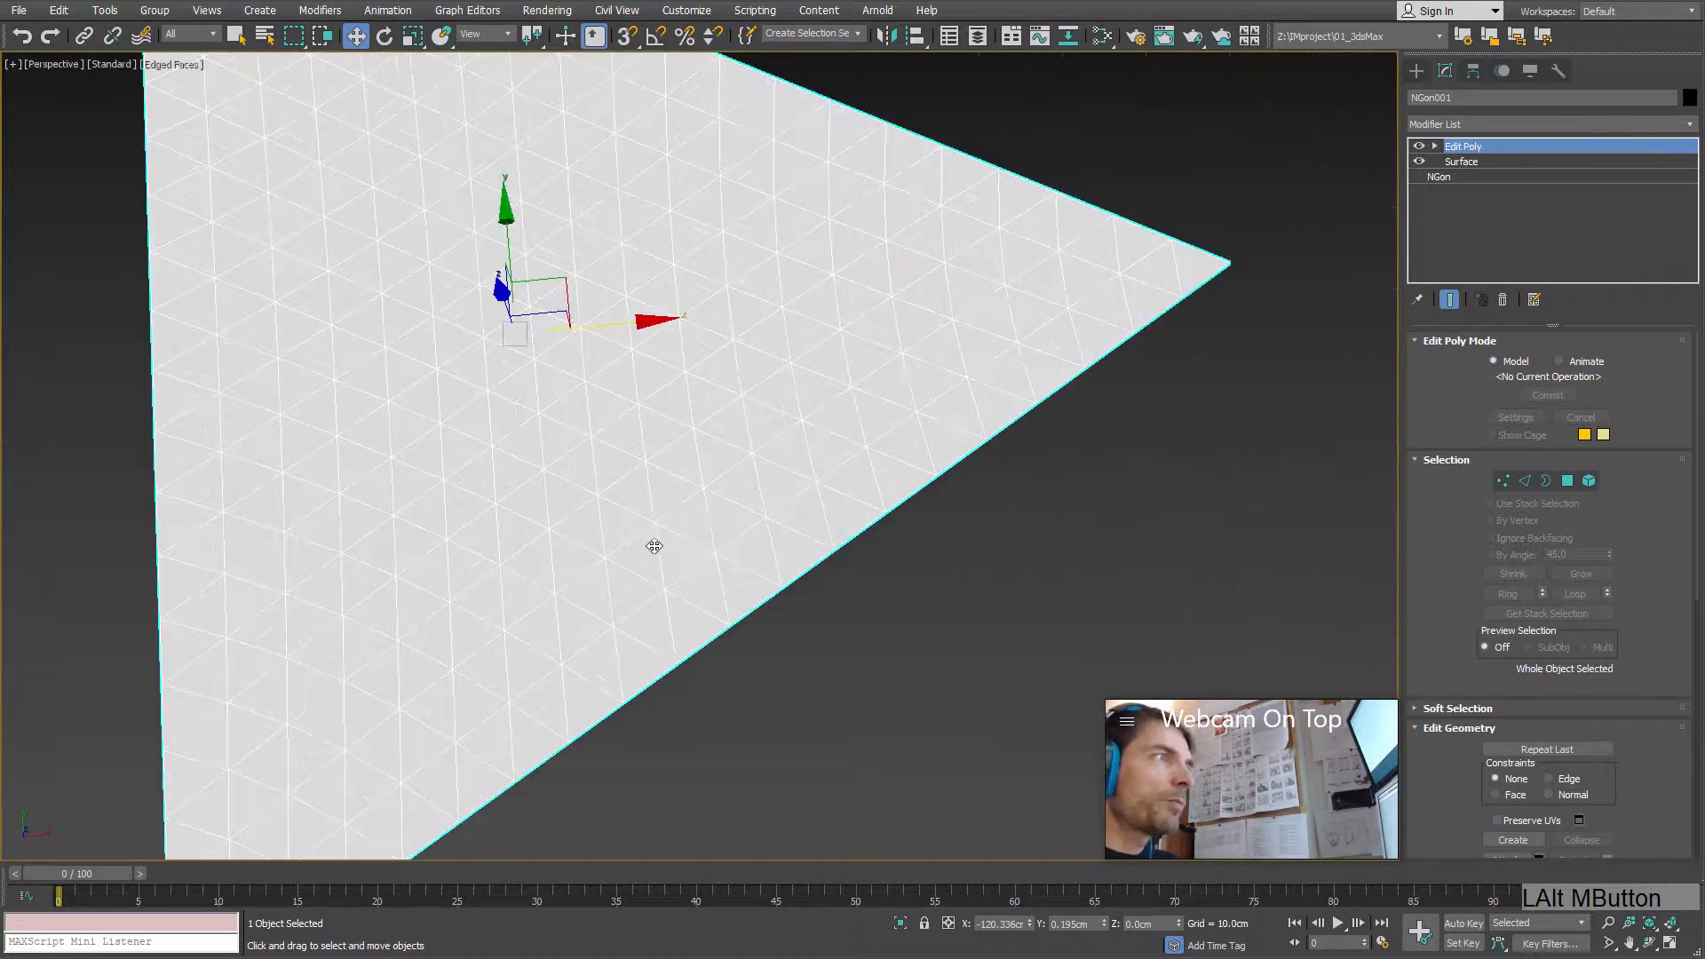
{"action": "middle_click_drag", "start_coordinate": [629, 503], "coordinate": [723, 492], "text": "alt"}
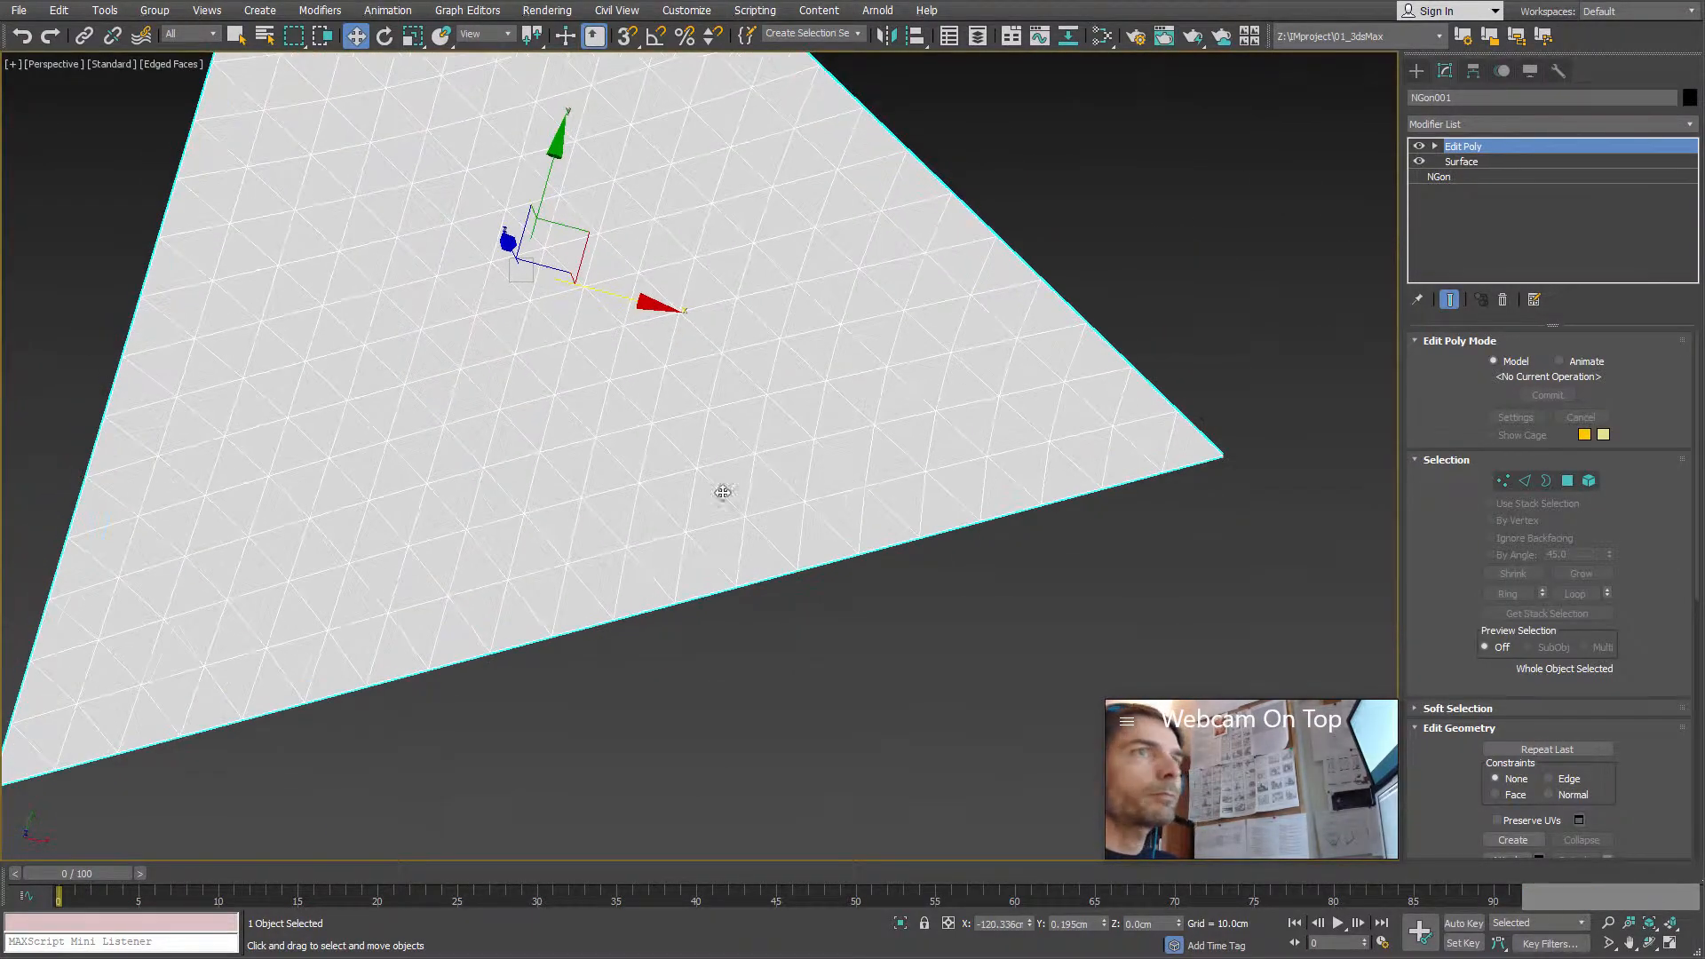
{"action": "middle_click_drag", "start_coordinate": [639, 438], "coordinate": [698, 447]}
{"action": "scroll", "coordinate": [698, 447], "scroll_direction": "down", "scroll_amount": 3}
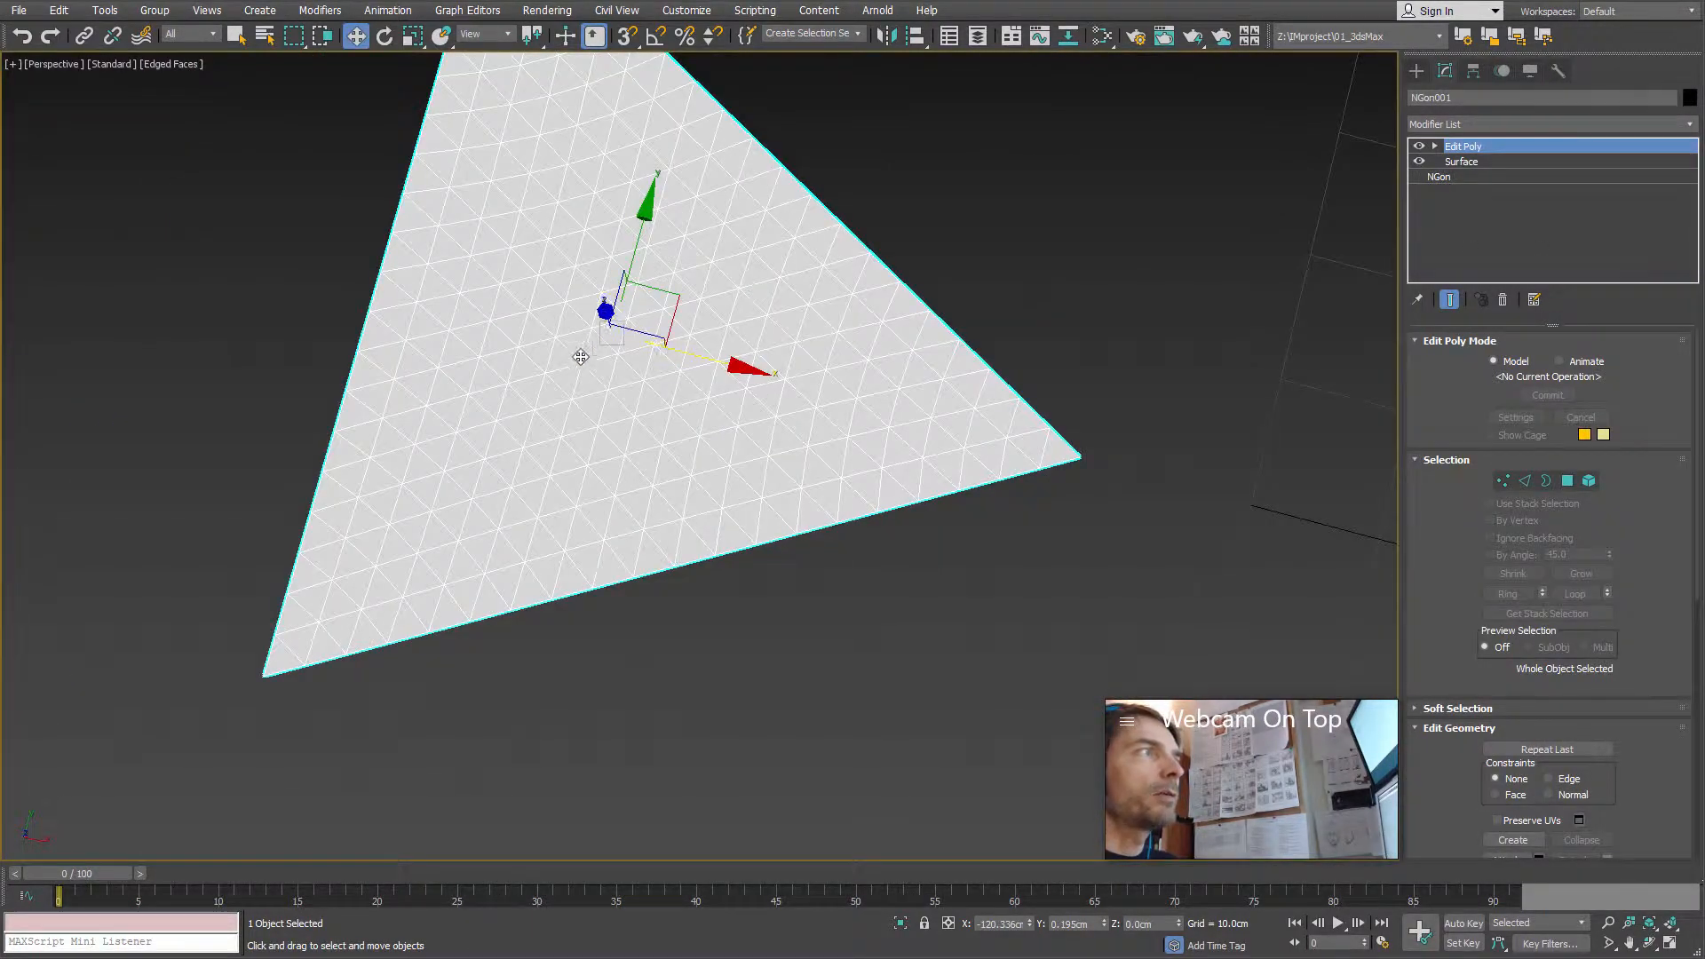
{"action": "mouse_move", "coordinate": [582, 354]}
{"action": "middle_mouse_down", "text": "alt"}
{"action": "mouse_move", "coordinate": [583, 305]}
{"action": "mouse_move", "coordinate": [577, 380]}
{"action": "middle_mouse_up", "text": "alt"}
{"action": "scroll", "coordinate": [588, 374], "scroll_direction": "up", "scroll_amount": 2}
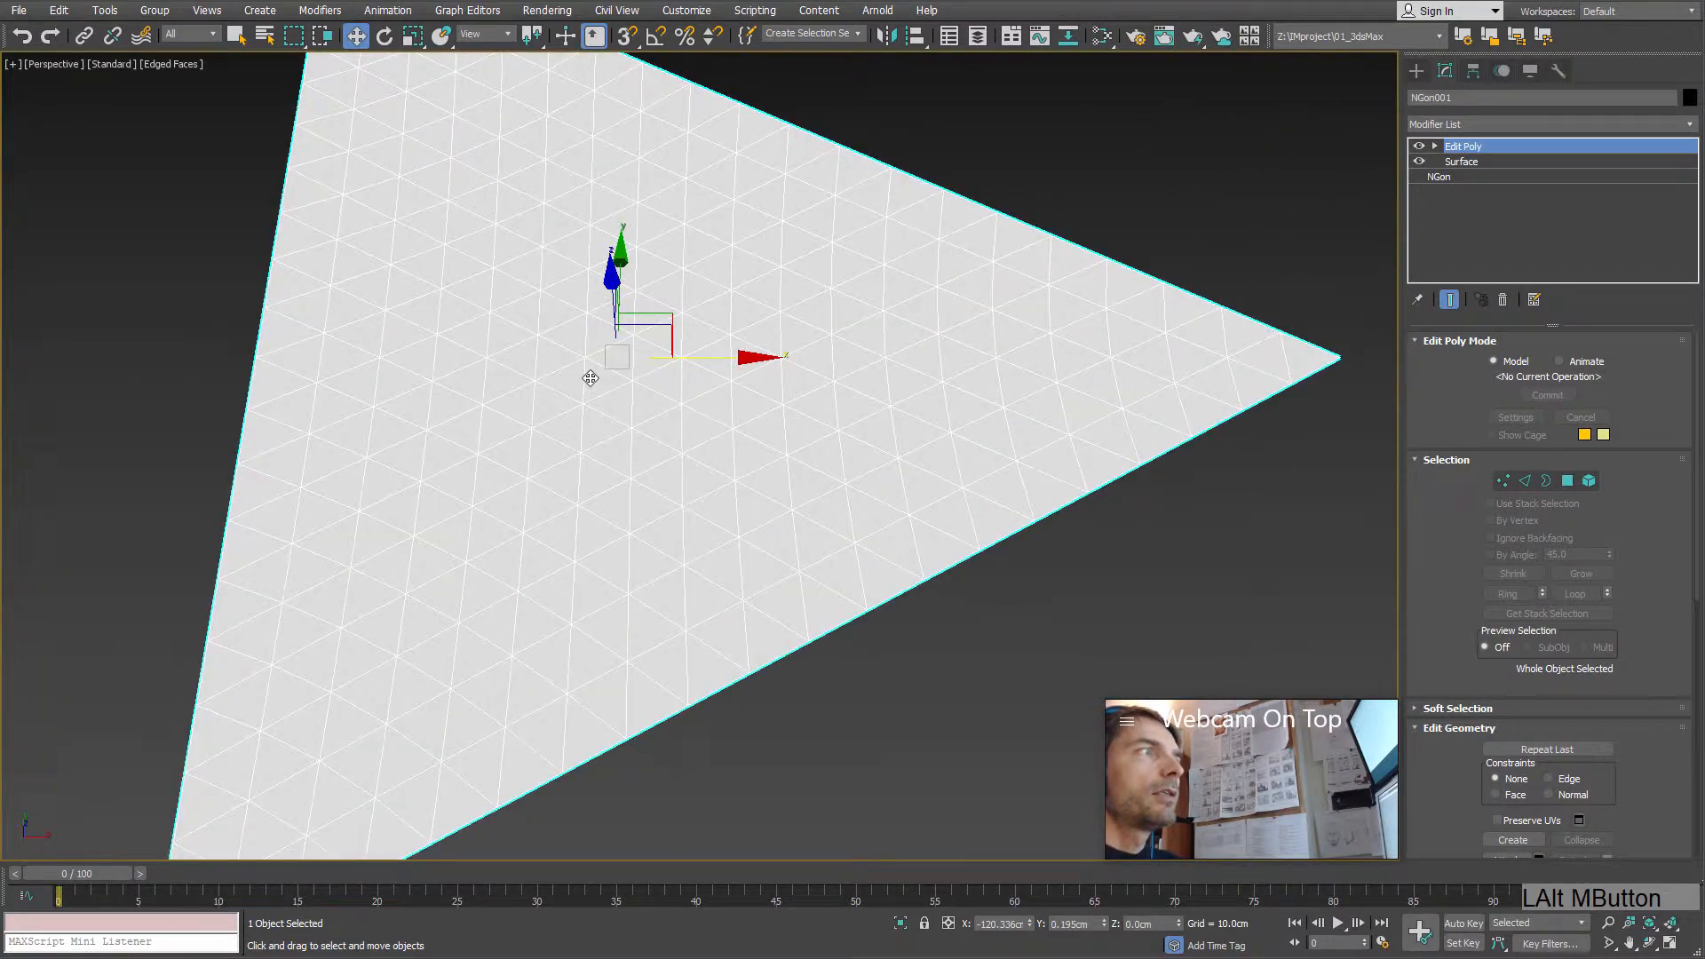
{"action": "scroll", "coordinate": [584, 377], "scroll_direction": "down", "scroll_amount": 2}
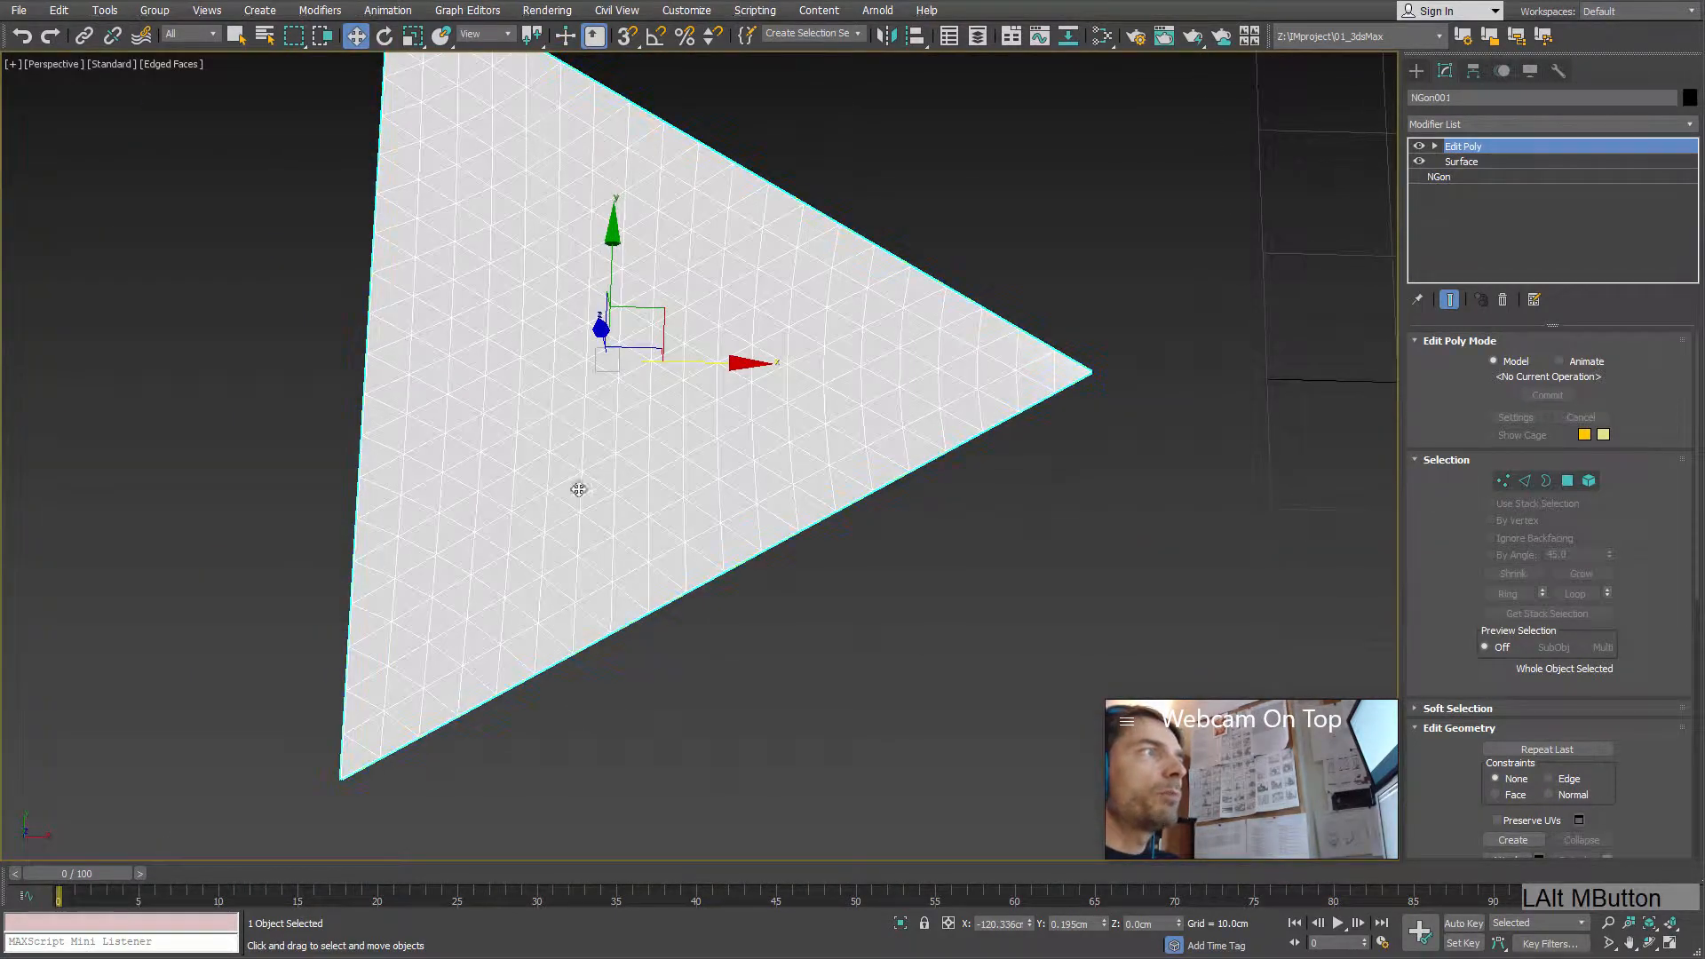
{"action": "middle_click_drag", "start_coordinate": [472, 639], "coordinate": [596, 511]}
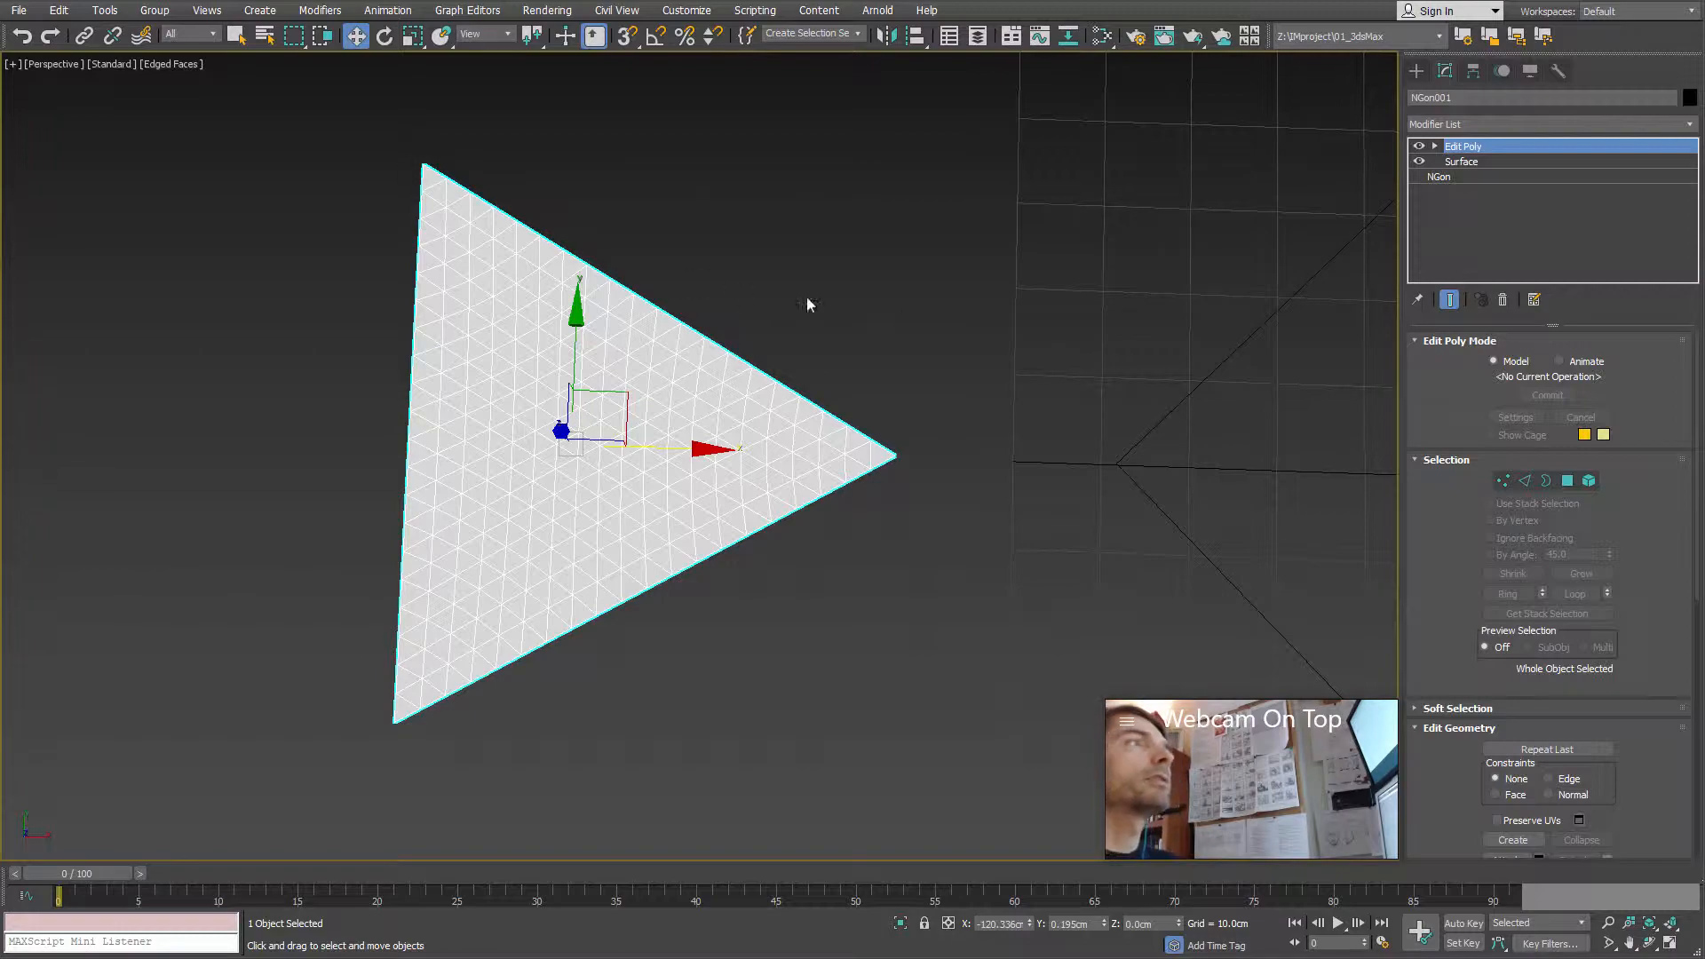
{"action": "middle_click_drag", "start_coordinate": [807, 297], "coordinate": [776, 243]}
{"action": "left_click_drag", "start_coordinate": [739, 164], "coordinate": [1000, 389]}
{"action": "middle_click_drag", "start_coordinate": [931, 421], "coordinate": [875, 404]}
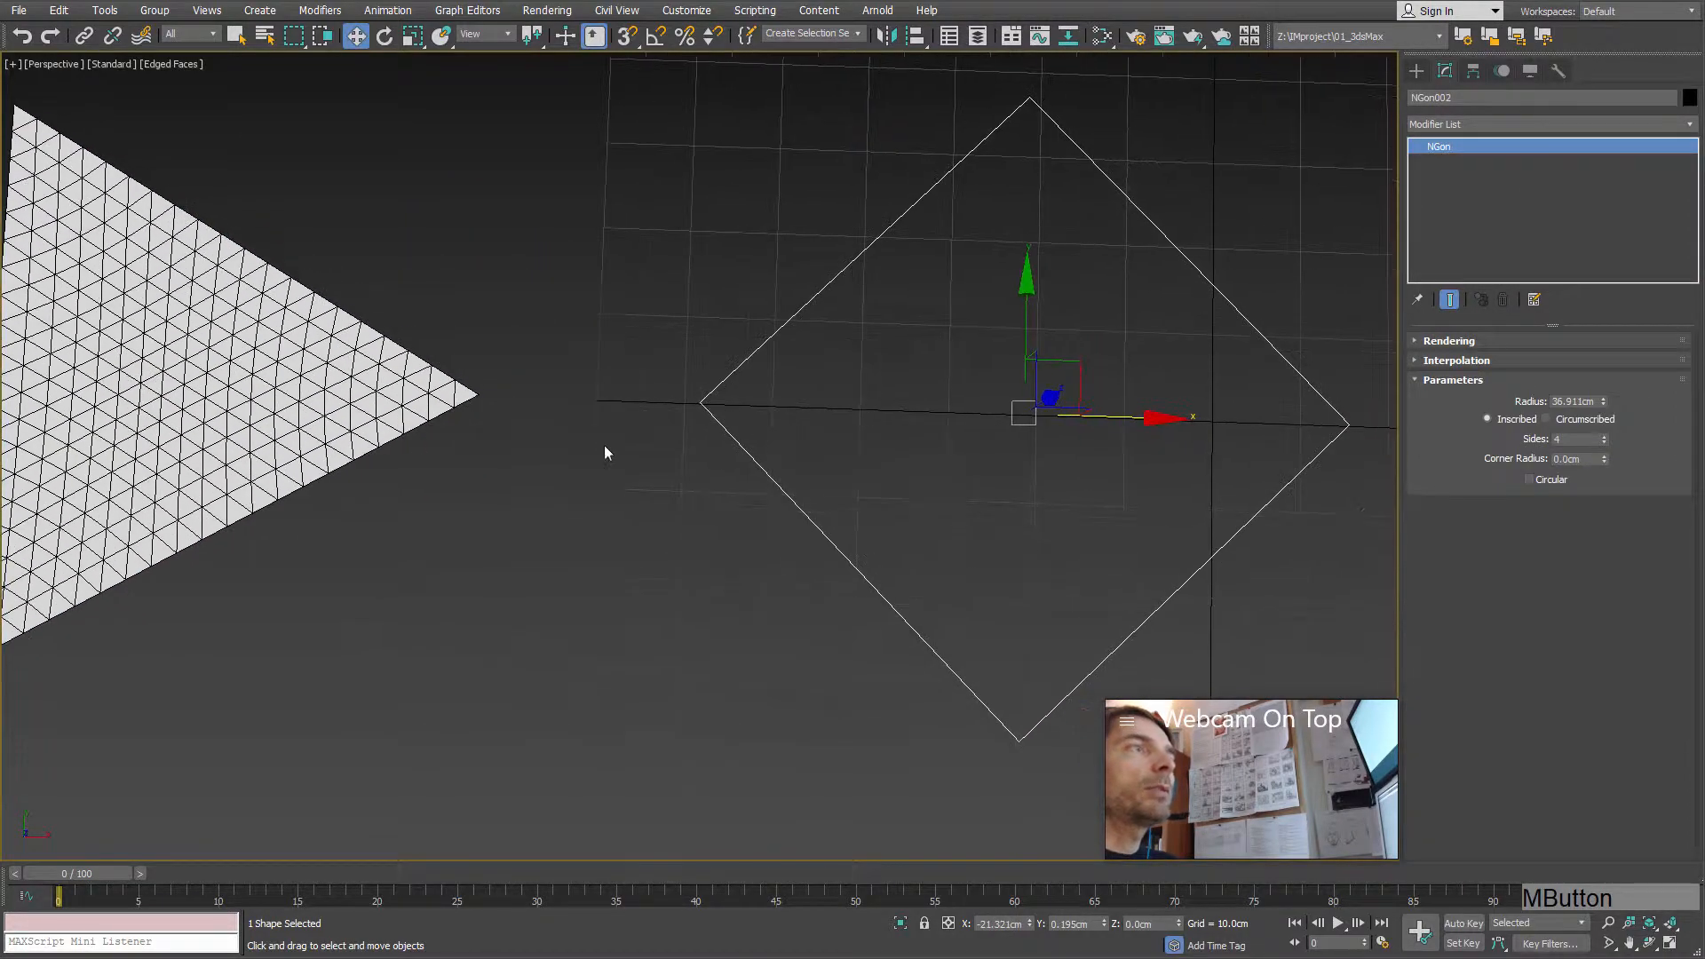
{"action": "middle_click_drag", "start_coordinate": [355, 421], "coordinate": [443, 422]}
{"action": "middle_click_drag", "start_coordinate": [1061, 417], "coordinate": [857, 339]}
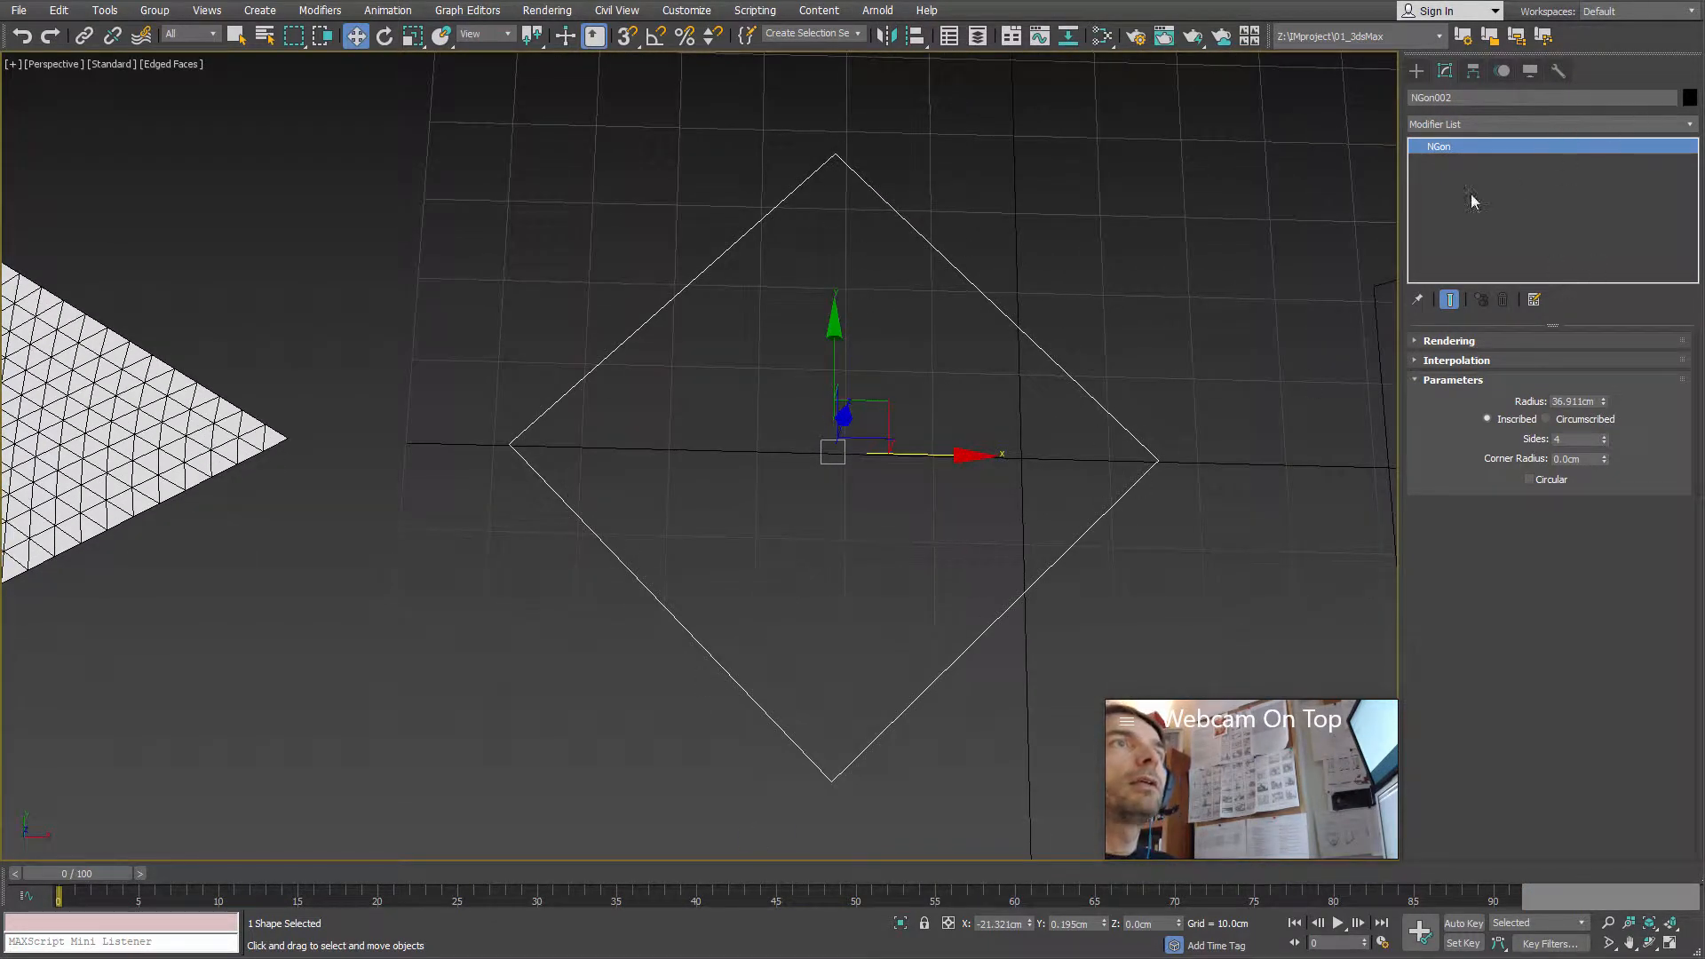
Step: Copy the Surface modifier from the triangle's modifier stack
{"action": "left_click", "coordinate": [222, 402]}
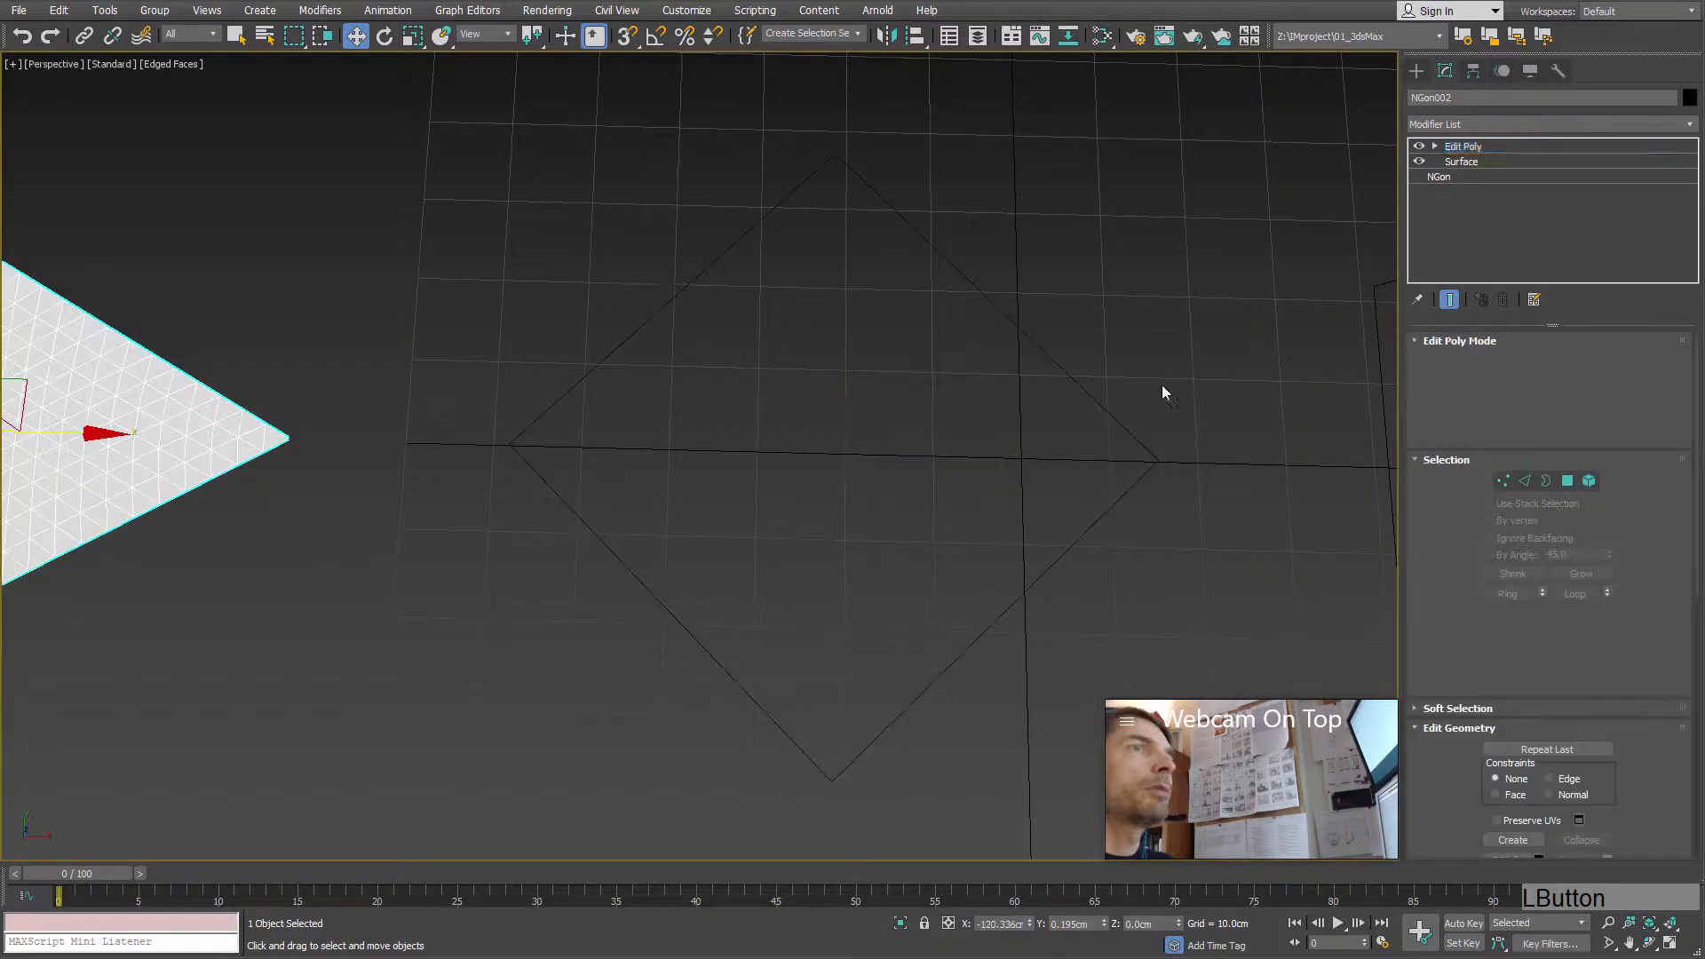
{"action": "left_click", "coordinate": [1463, 161]}
{"action": "right_click", "coordinate": [1470, 163]}
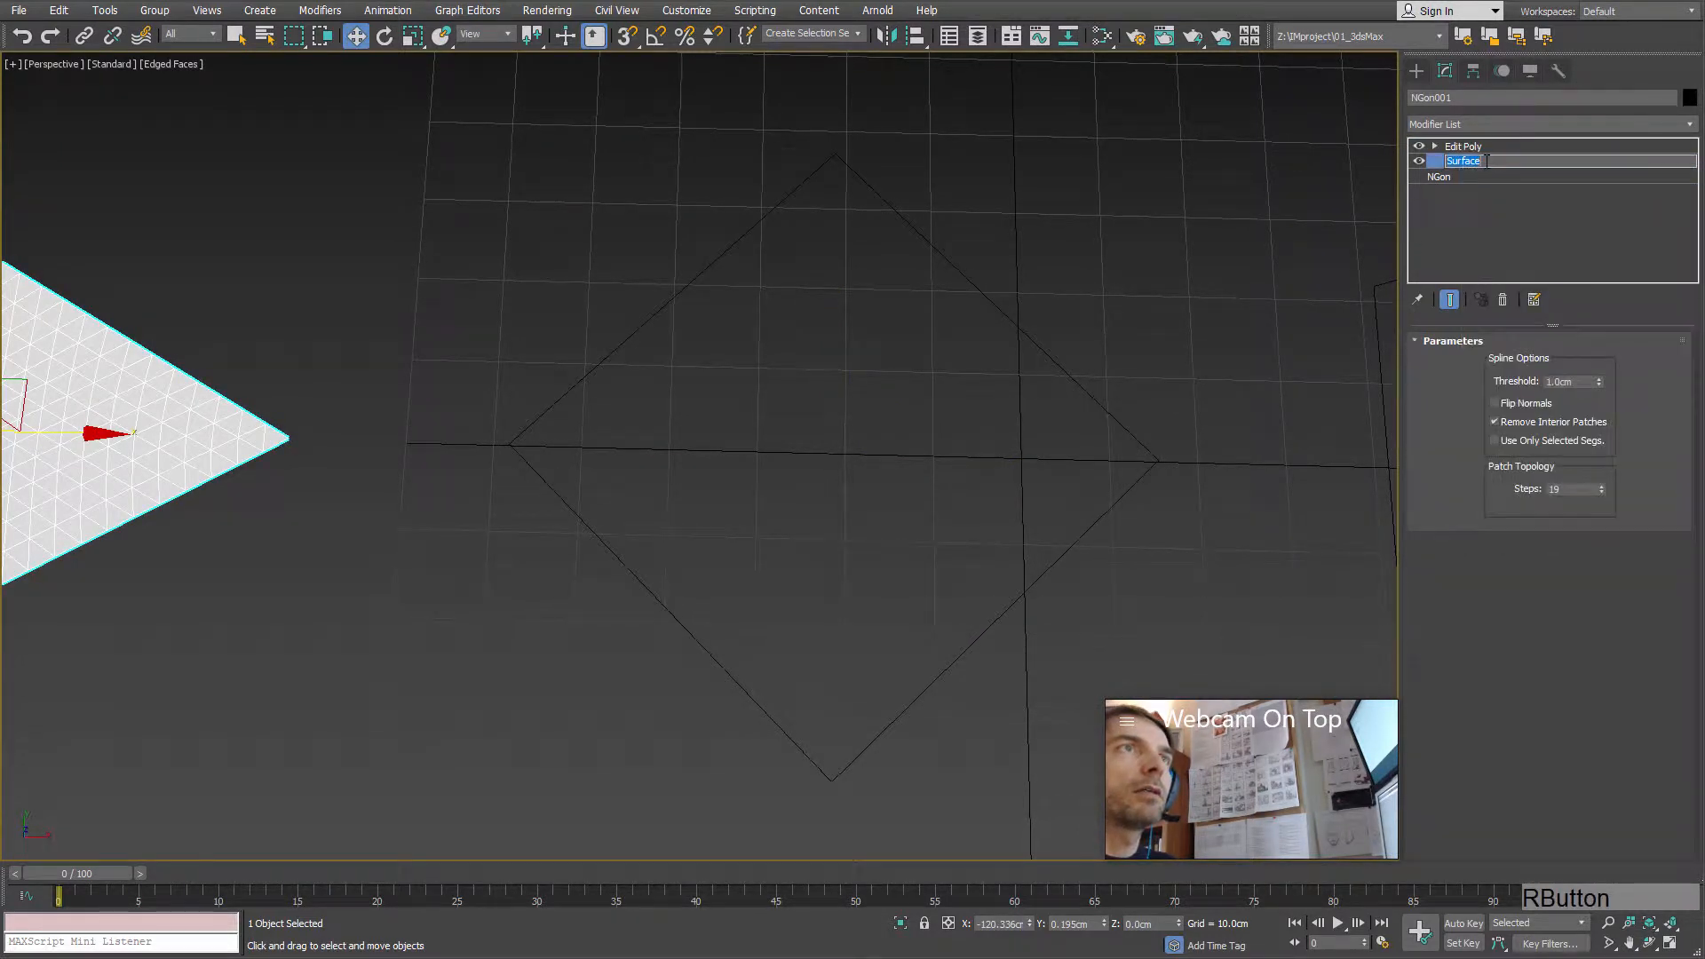
{"action": "left_click", "coordinate": [1461, 169]}
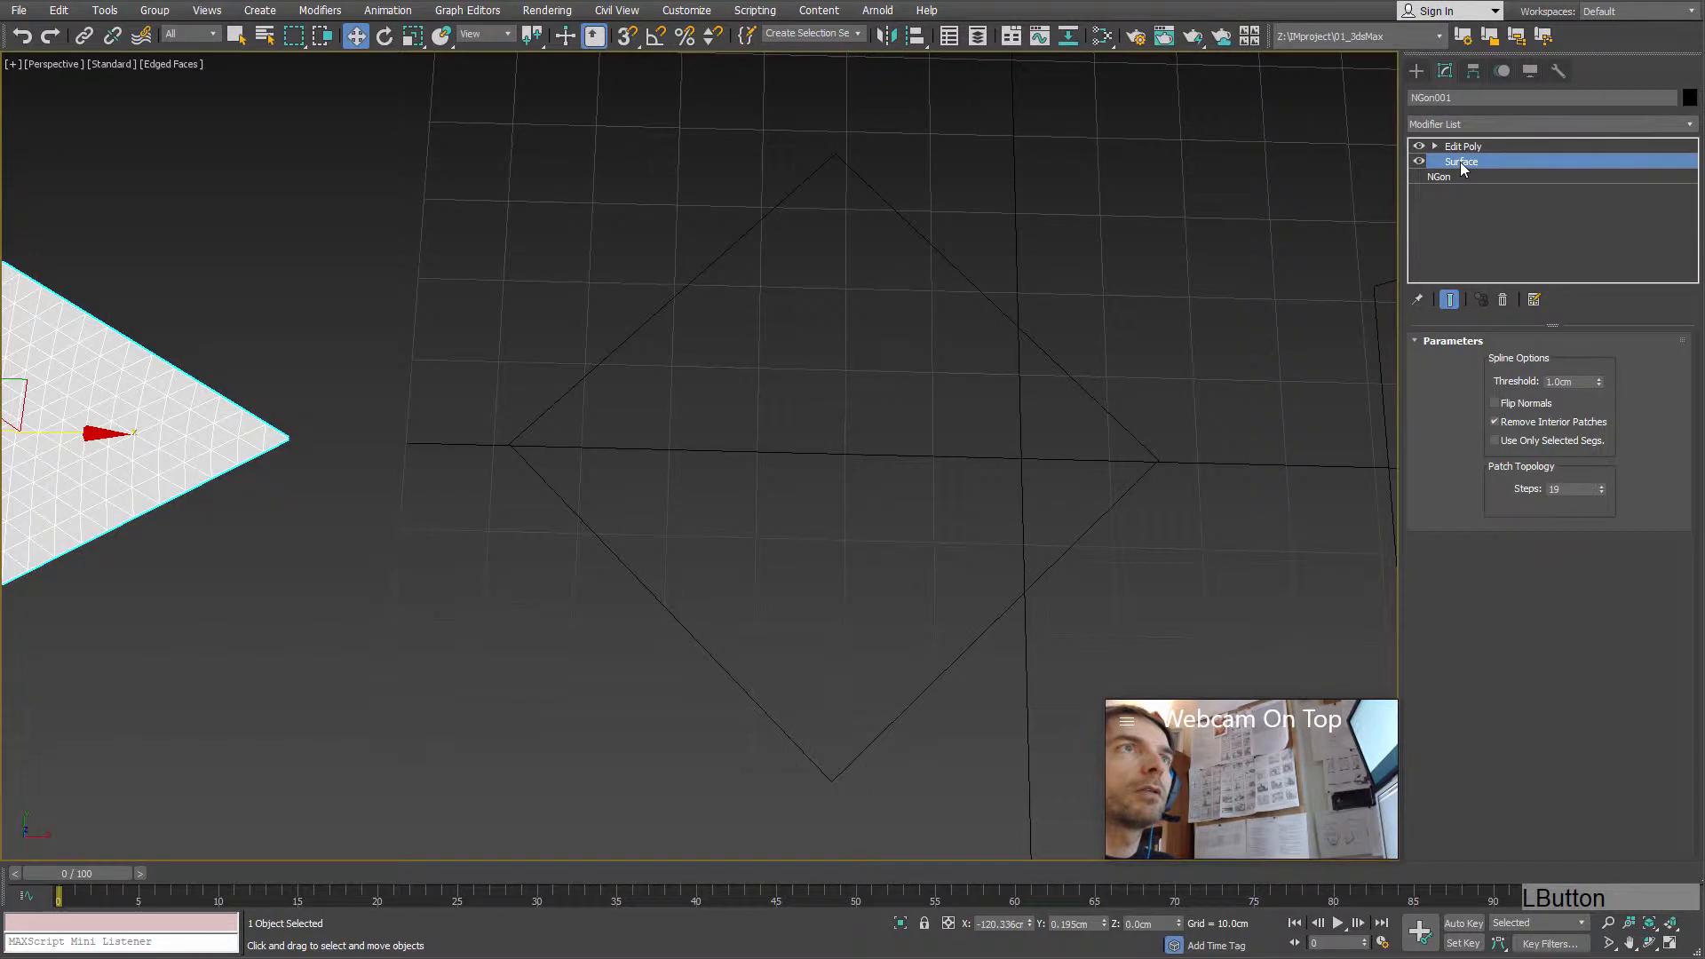
{"action": "right_click", "coordinate": [1461, 163]}
{"action": "left_click", "coordinate": [1506, 237]}
Step: Paste the copied Surface modifier onto the square spline
{"action": "left_click_drag", "start_coordinate": [1168, 249], "coordinate": [959, 445]}
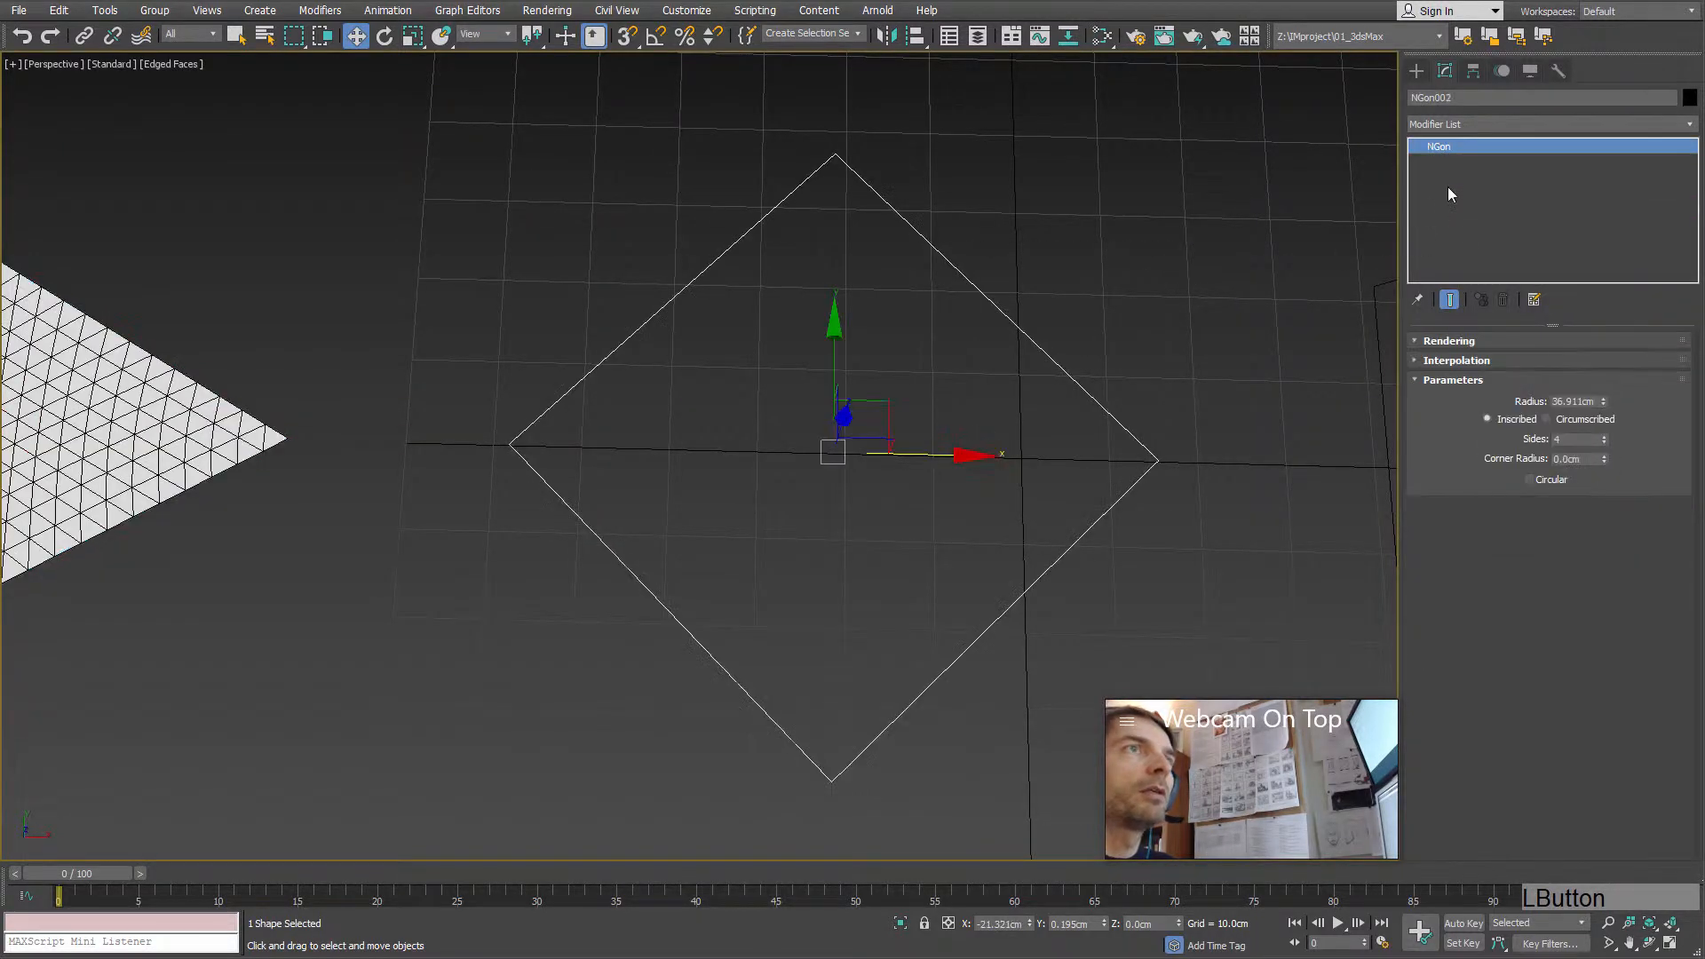
{"action": "right_click", "coordinate": [1447, 146]}
{"action": "left_click", "coordinate": [1464, 153]}
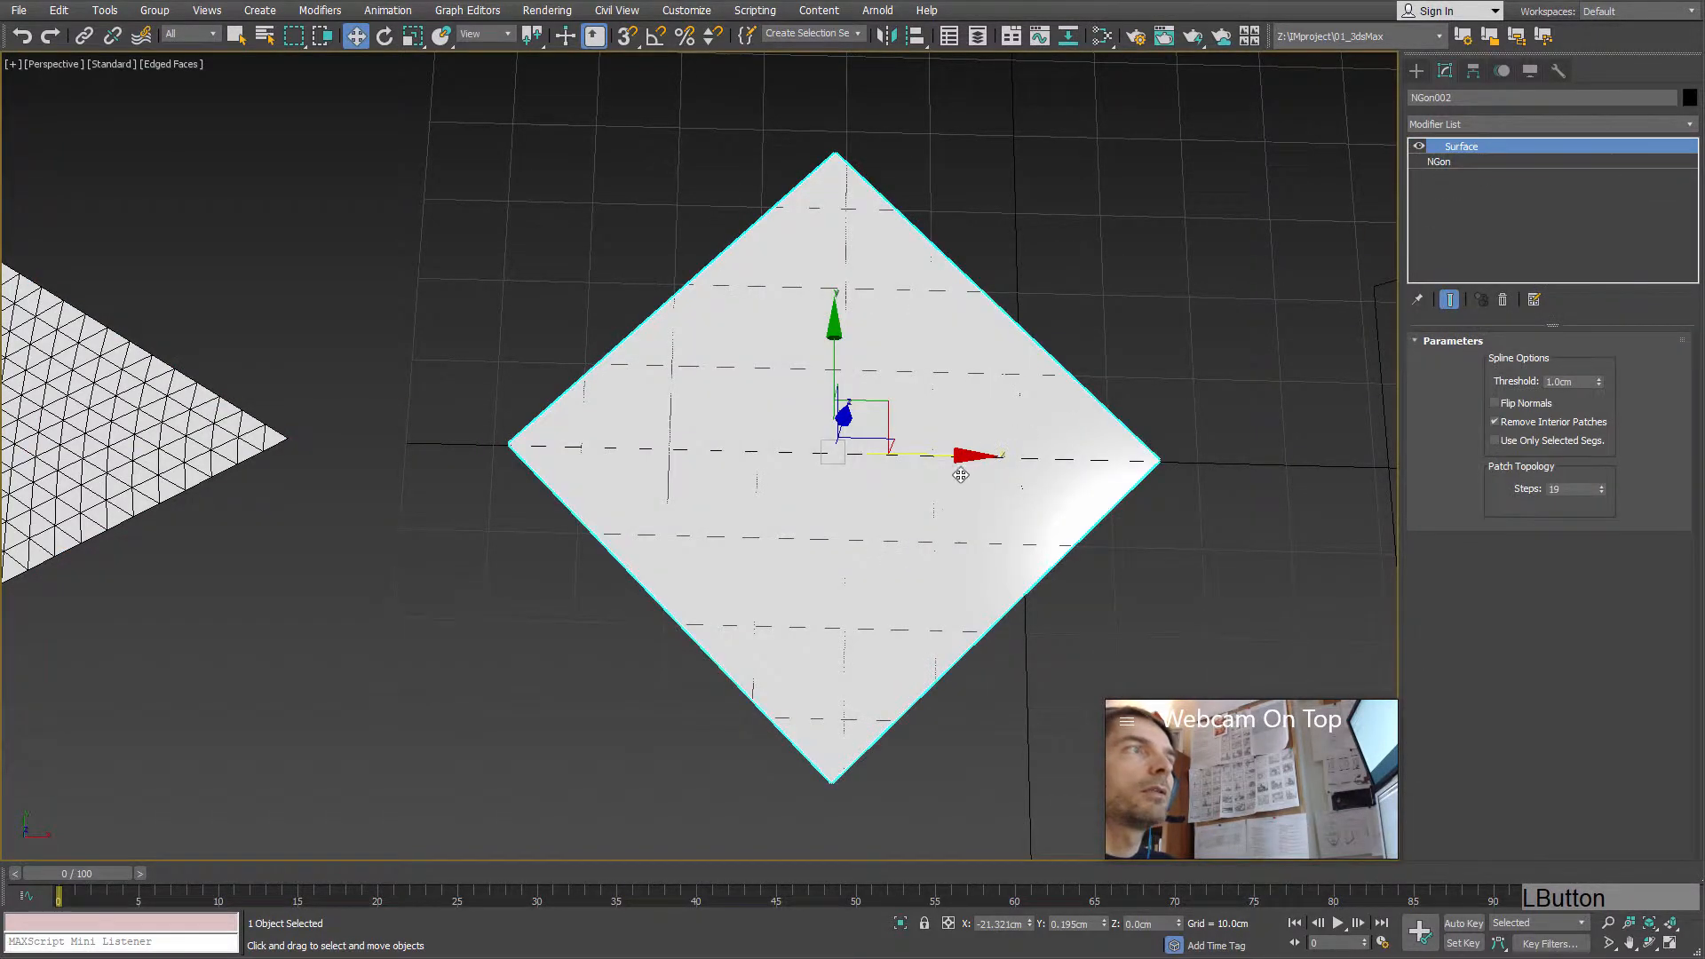
Step: Add an Edit Poly modifier above the Surface modifier on the square
{"action": "middle_click_drag", "start_coordinate": [961, 475], "coordinate": [985, 409], "text": "alt"}
{"action": "left_click", "coordinate": [1690, 124]}
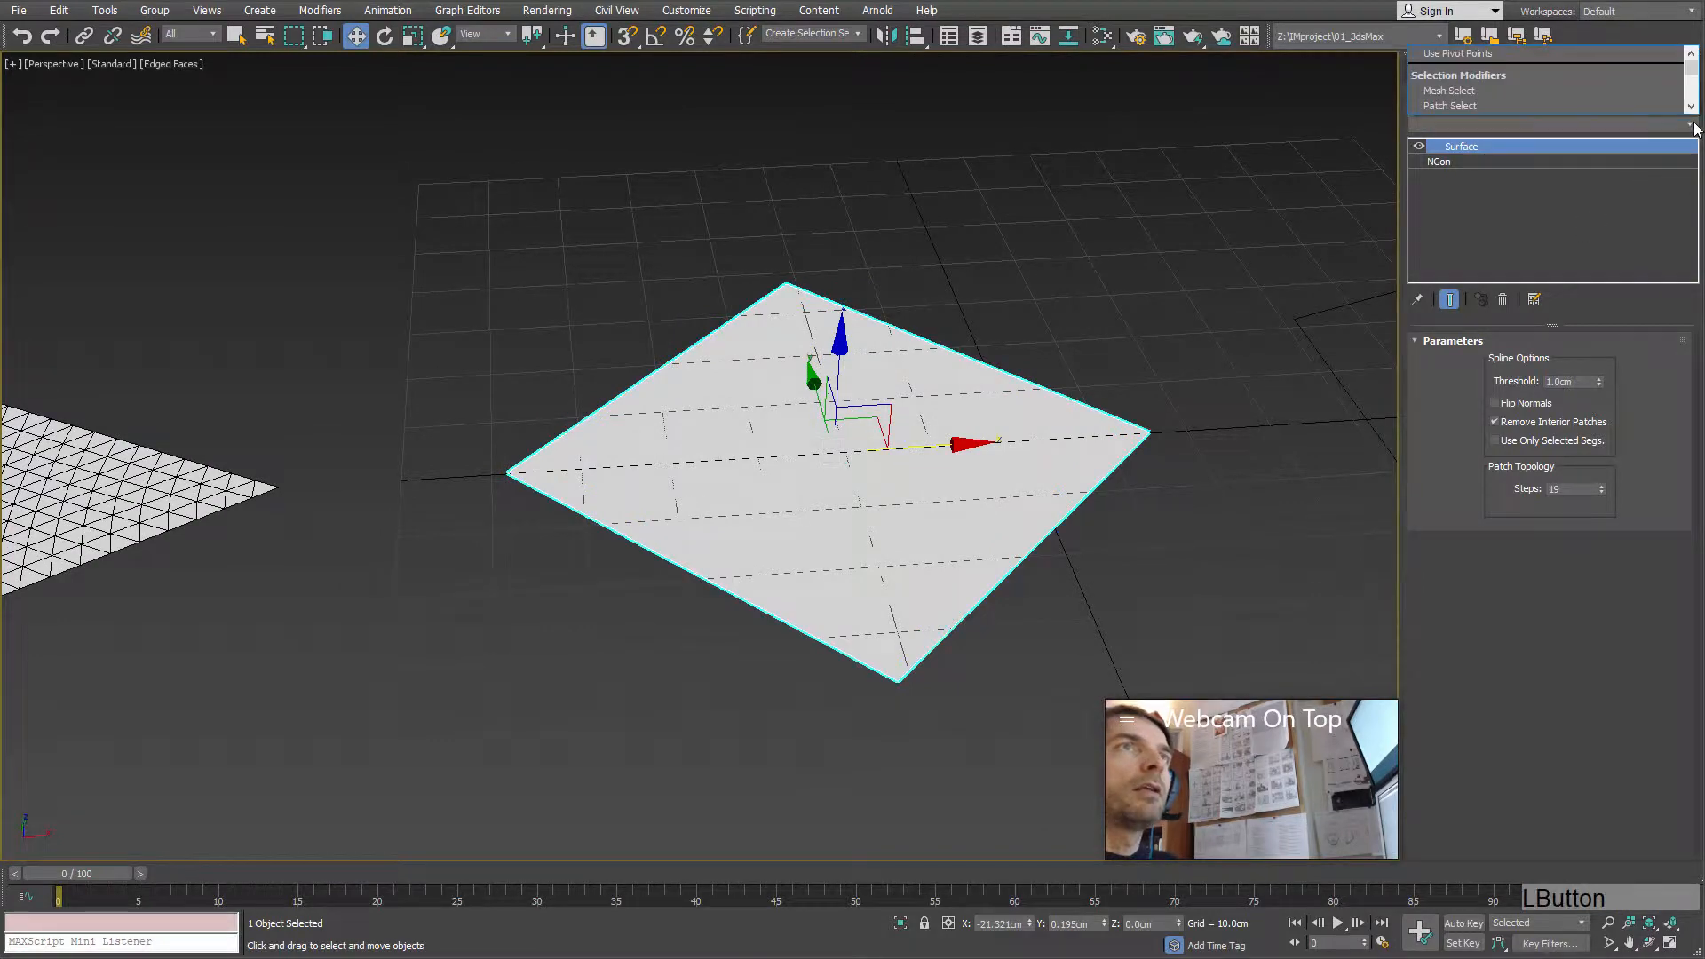
{"action": "left_click", "coordinate": [1694, 123]}
{"action": "left_click", "coordinate": [1695, 126]}
{"action": "key", "text": "e"}
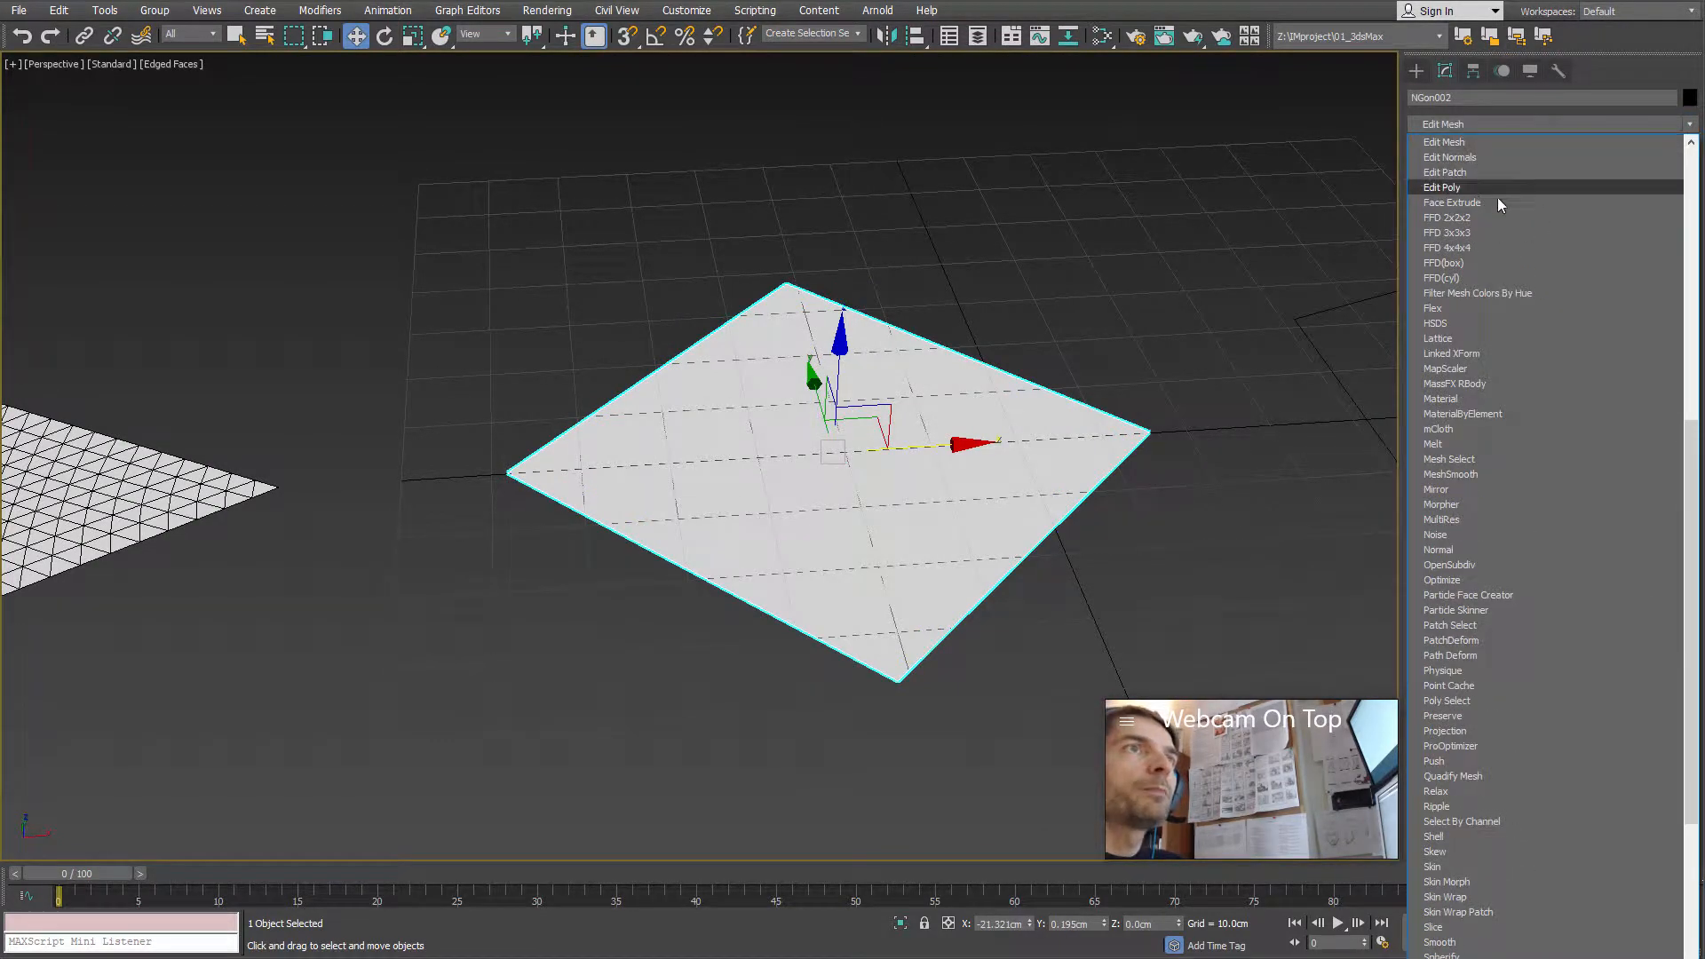
{"action": "left_click", "coordinate": [1457, 188]}
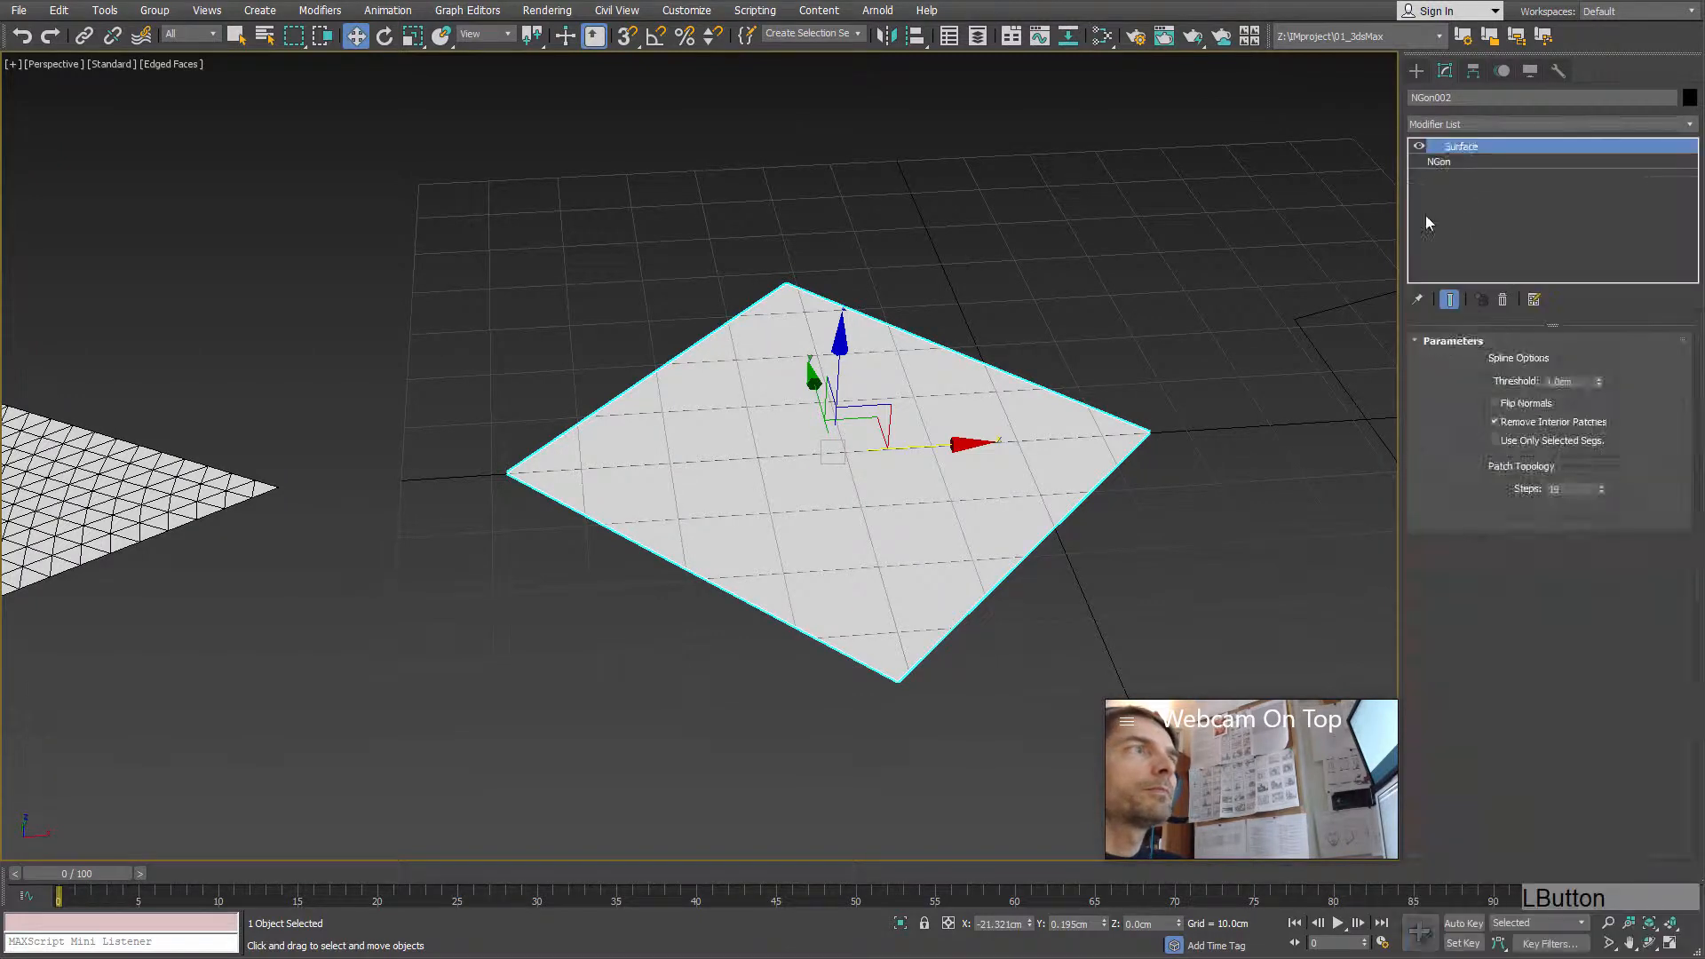
Step: Hide the viewport grid and deselect the square to inspect its surface topology up close
{"action": "middle_click_drag", "start_coordinate": [816, 527], "coordinate": [749, 468], "text": "alt"}
{"action": "key", "text": "g"}
{"action": "left_click", "coordinate": [583, 606]}
{"action": "middle_click_drag", "start_coordinate": [586, 607], "coordinate": [711, 418], "text": "alt"}
{"action": "scroll", "coordinate": [715, 430], "scroll_direction": "down", "scroll_amount": 2}
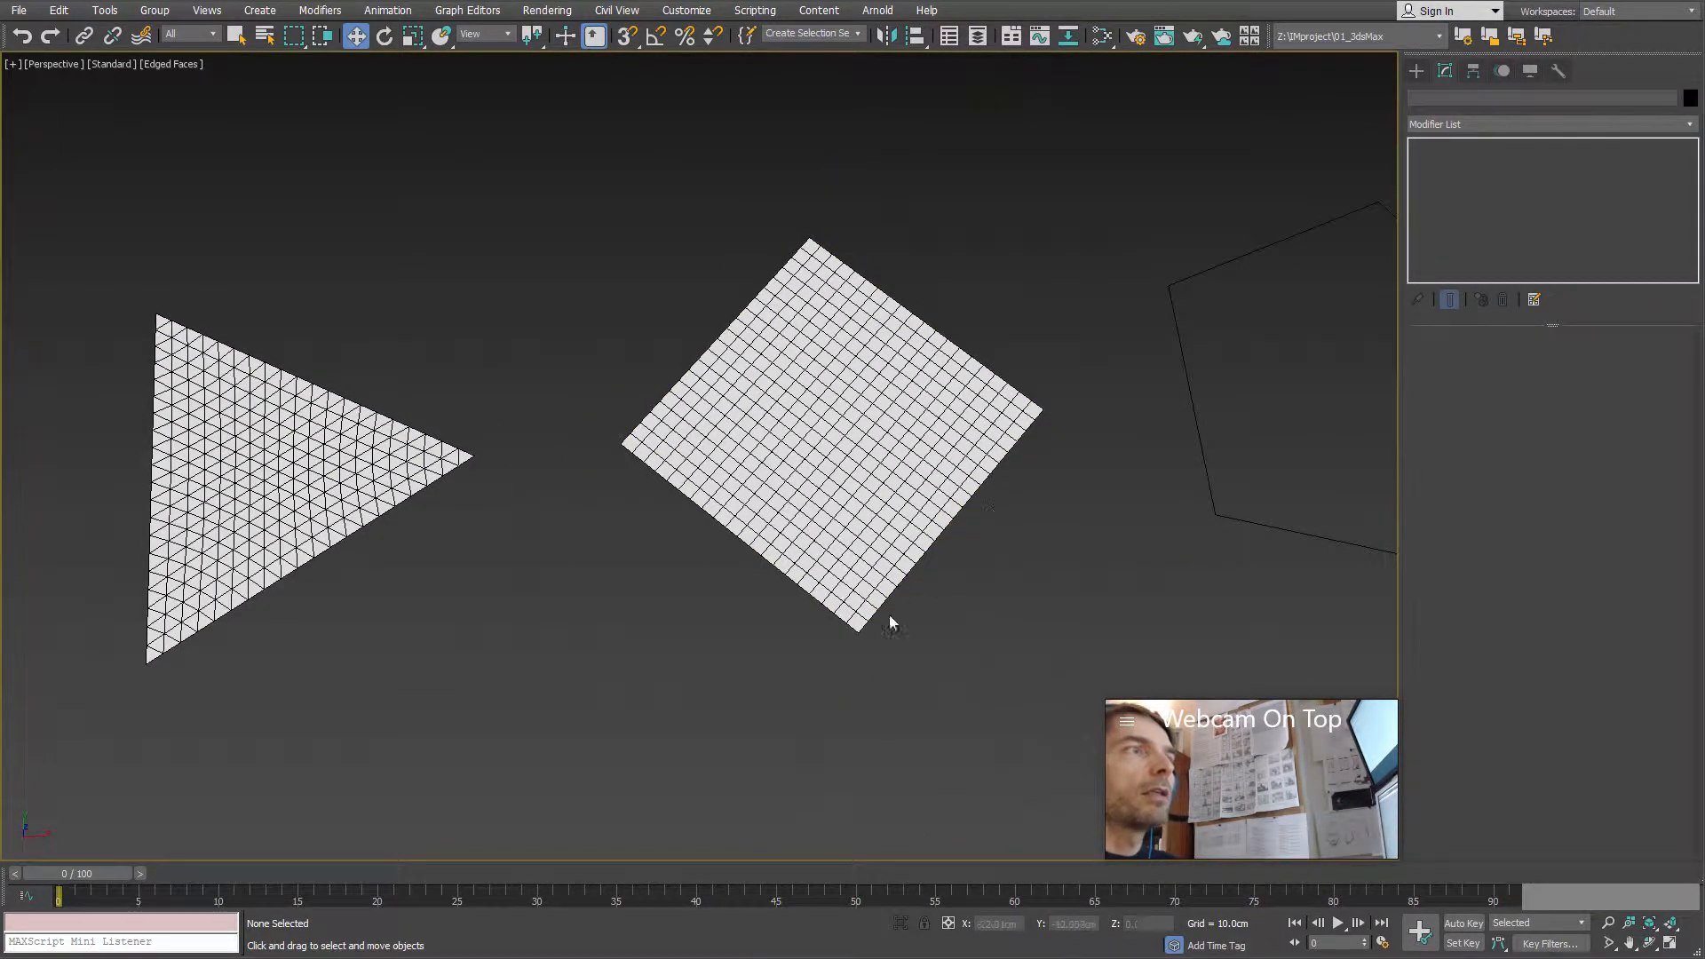
{"action": "scroll", "coordinate": [826, 536], "scroll_direction": "up", "scroll_amount": 6}
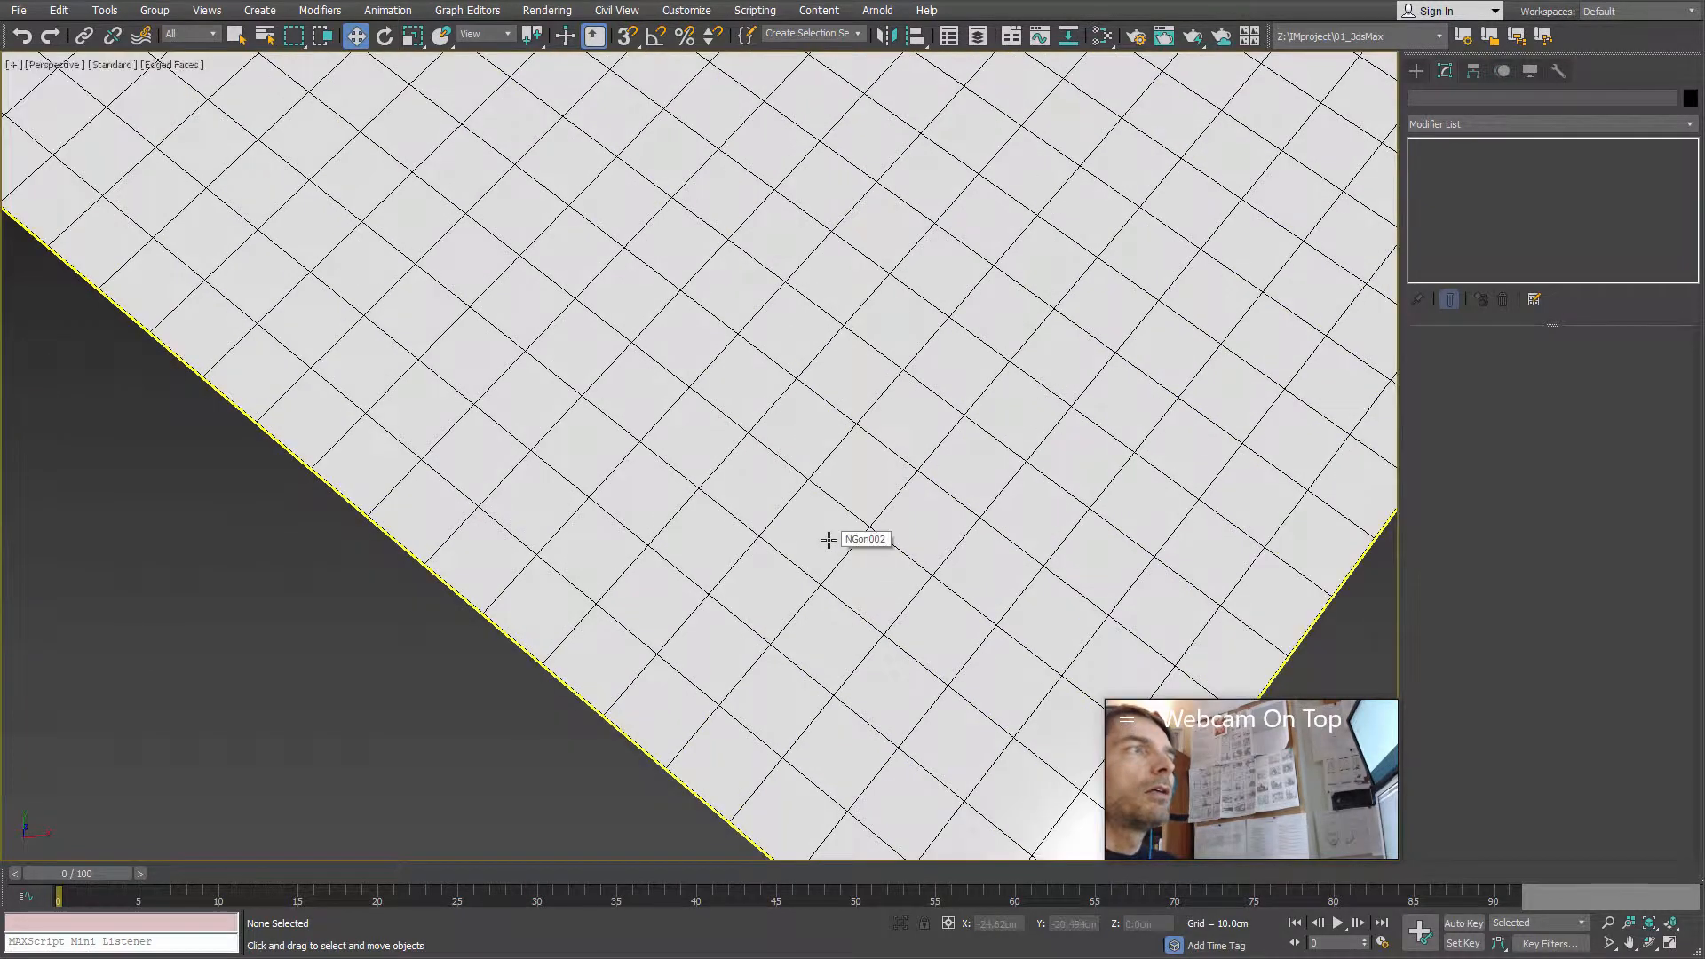
{"action": "scroll", "coordinate": [948, 462], "scroll_direction": "down", "scroll_amount": 2}
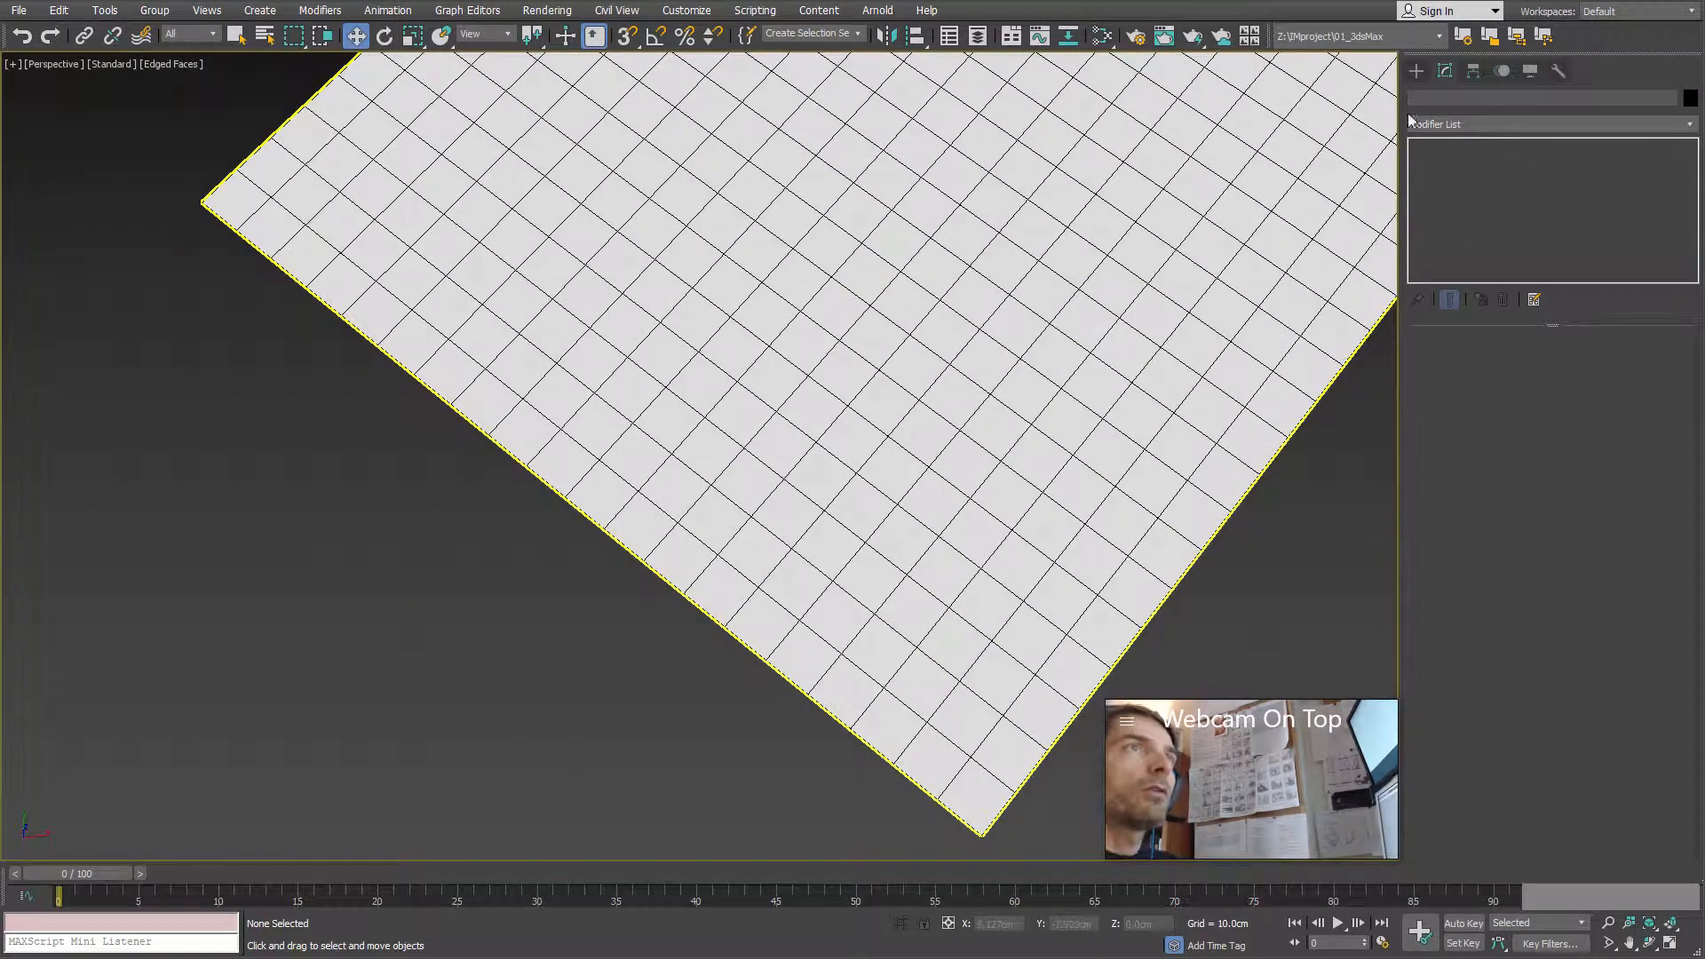
Step: Check the square's individual faces by selecting several of them at Polygon level, and return to object level
{"action": "left_click", "coordinate": [1383, 124]}
{"action": "left_click", "coordinate": [1567, 481]}
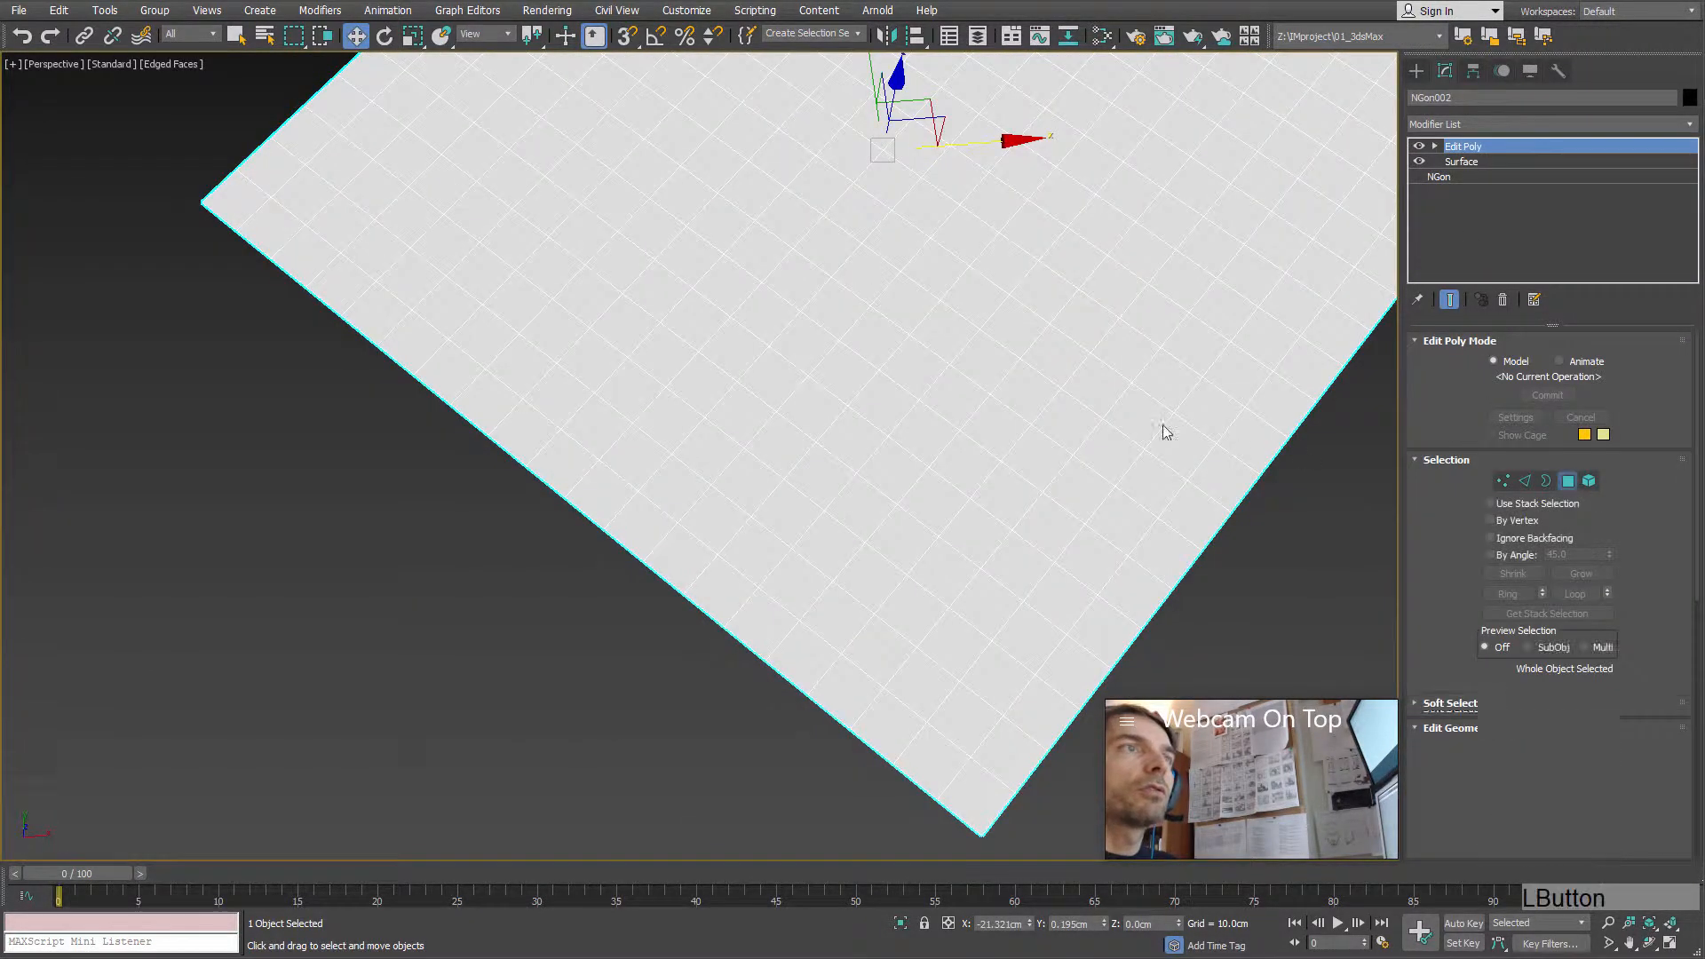
{"action": "left_click", "coordinate": [1069, 414]}
{"action": "left_click", "coordinate": [1022, 391]}
{"action": "left_click", "coordinate": [982, 365]}
{"action": "left_click", "coordinate": [902, 301]}
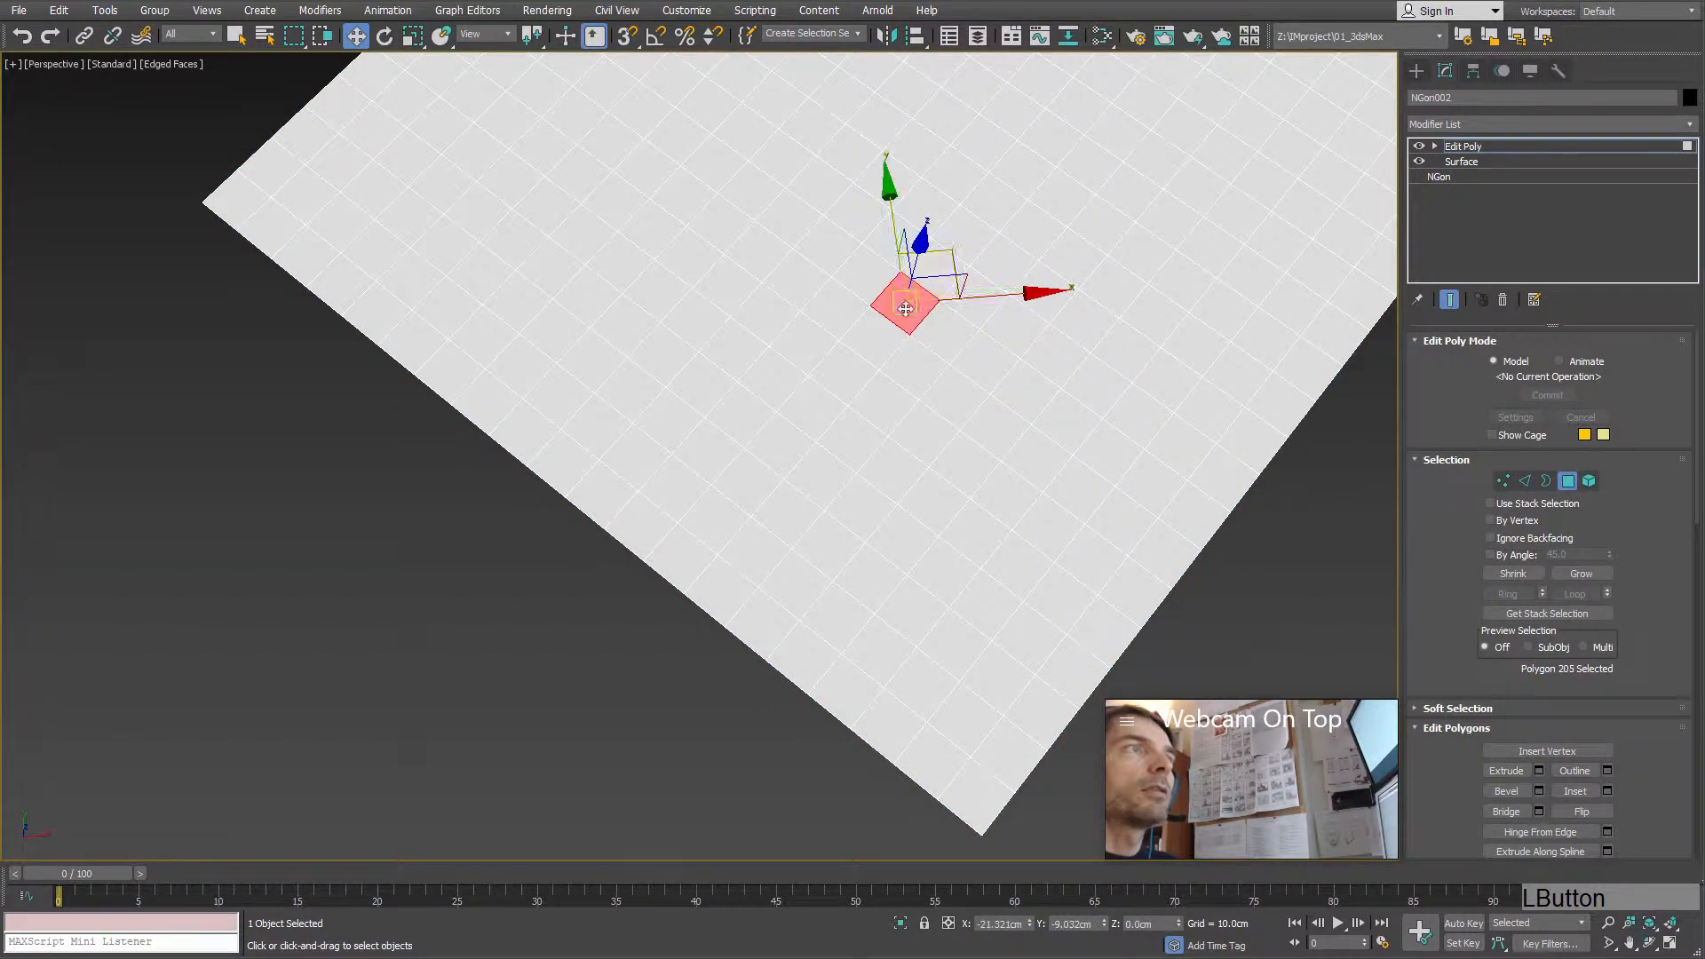
{"action": "left_click", "coordinate": [864, 276]}
{"action": "scroll", "coordinate": [862, 280], "scroll_direction": "down", "scroll_amount": 4}
{"action": "middle_click_drag", "start_coordinate": [771, 308], "coordinate": [915, 348]}
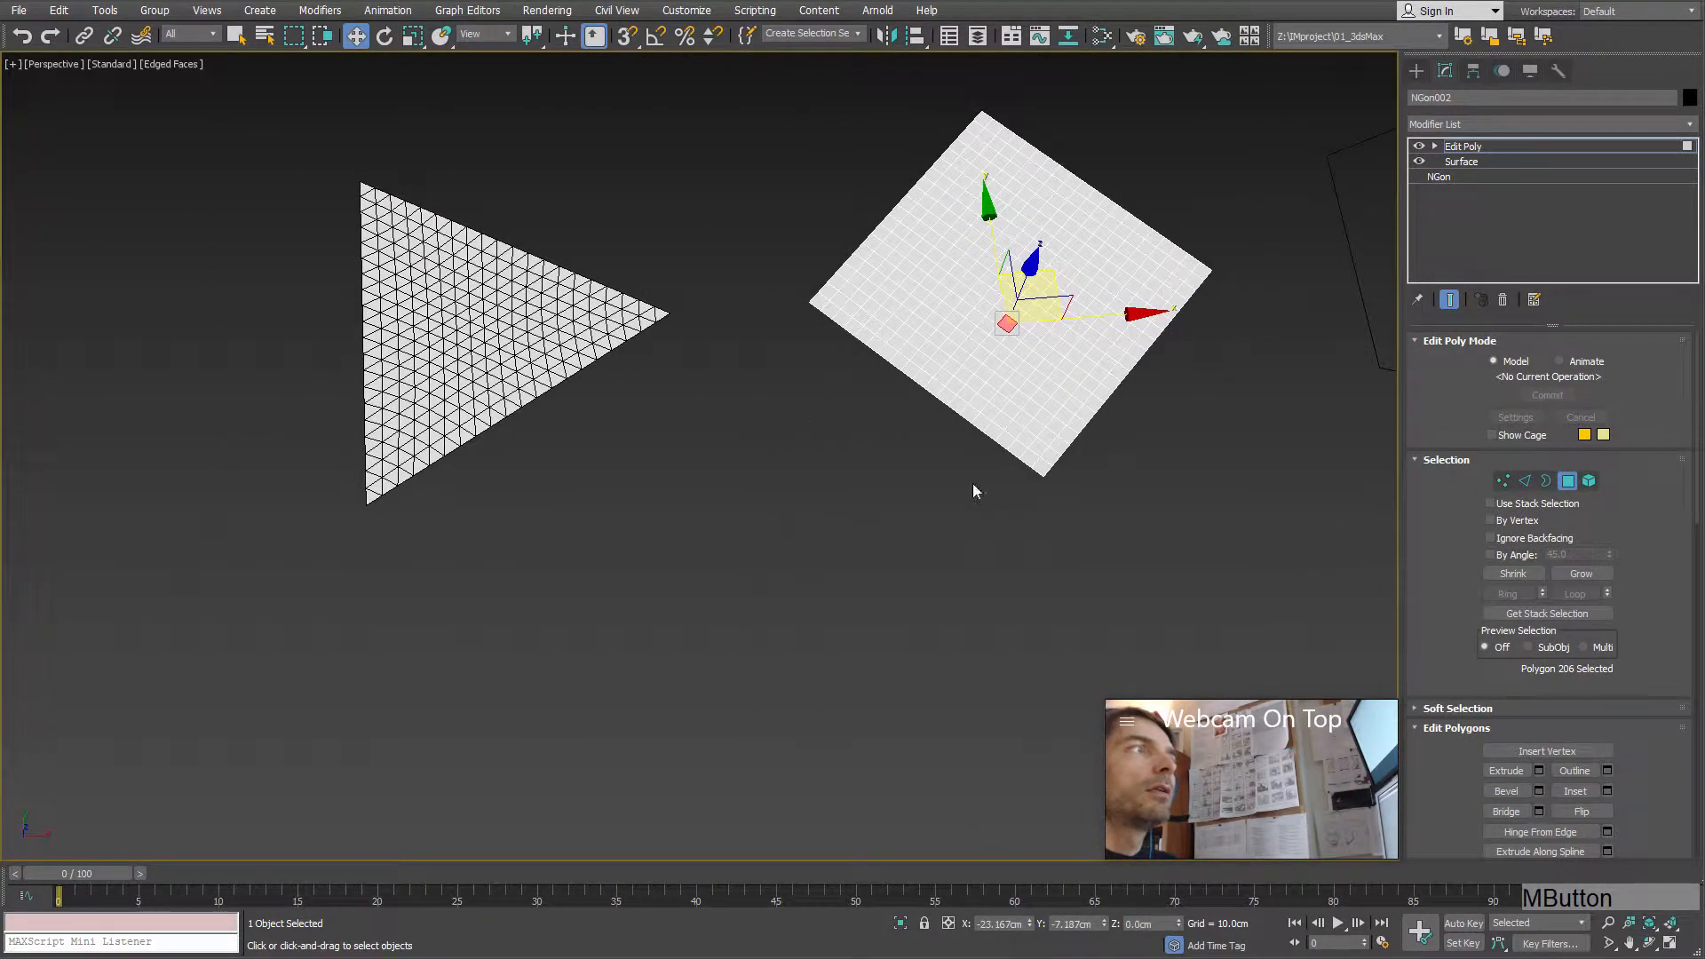
{"action": "left_click", "coordinate": [1567, 480]}
Step: Check the triangle's individual faces by selecting several of them at Polygon level, and return to object level
{"action": "left_click", "coordinate": [451, 347]}
{"action": "scroll", "coordinate": [601, 453], "scroll_direction": "up", "scroll_amount": 5}
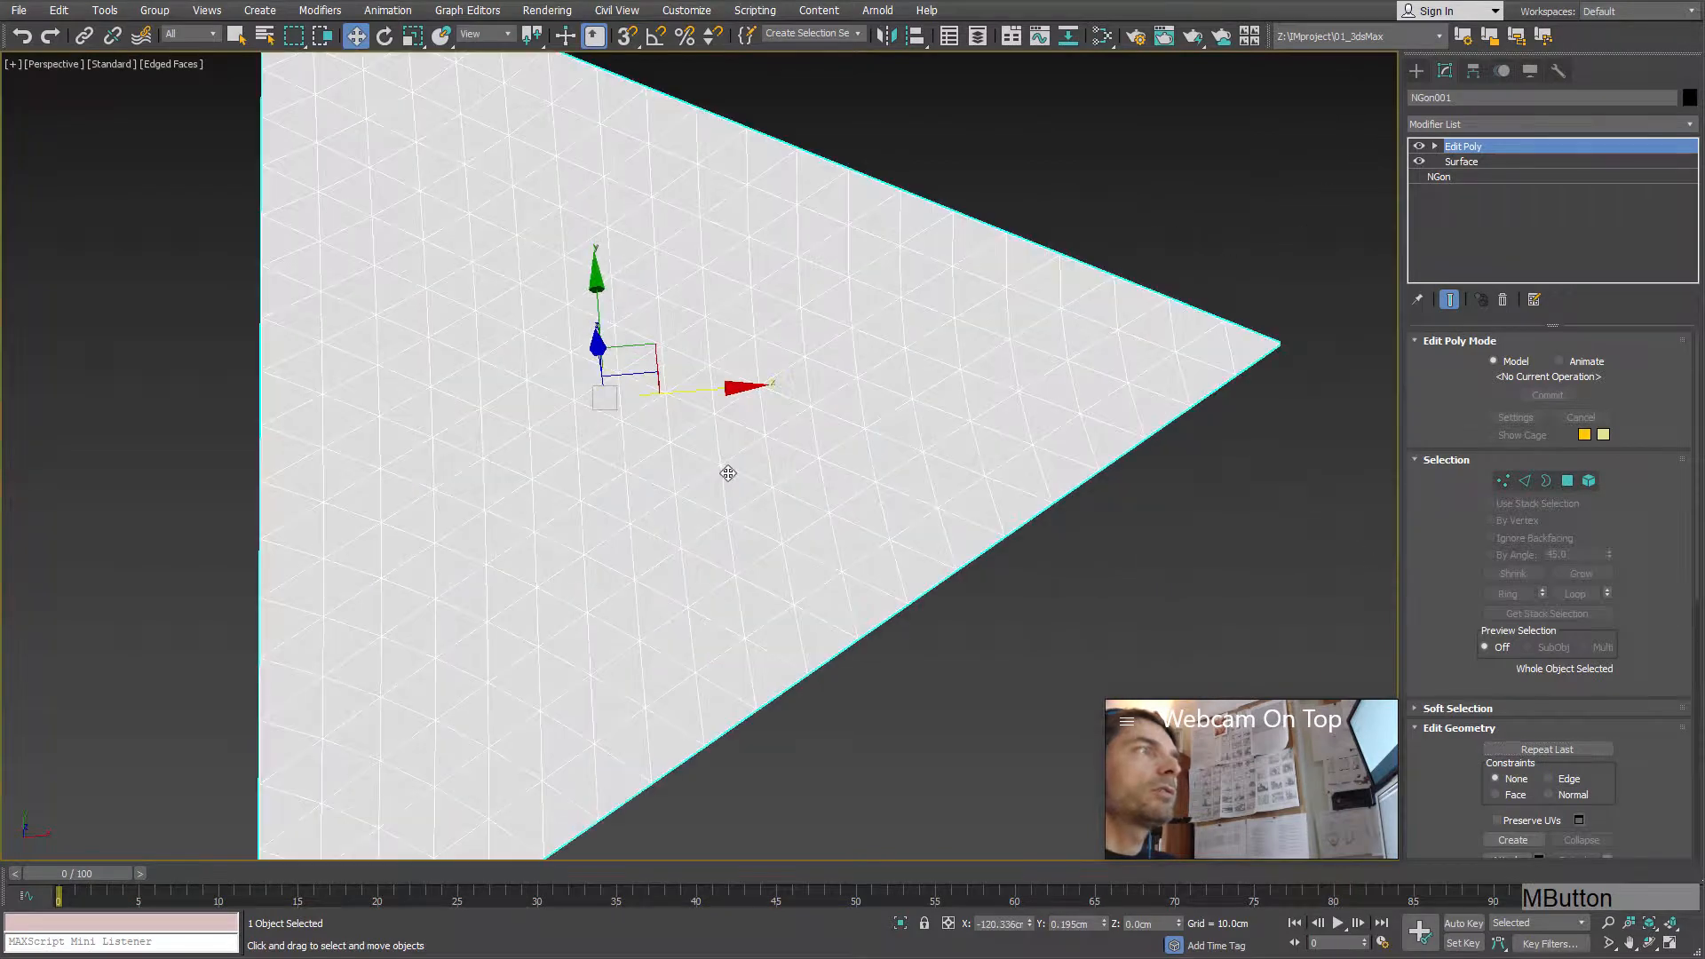
{"action": "left_click", "coordinate": [1572, 482]}
{"action": "left_click", "coordinate": [860, 436]}
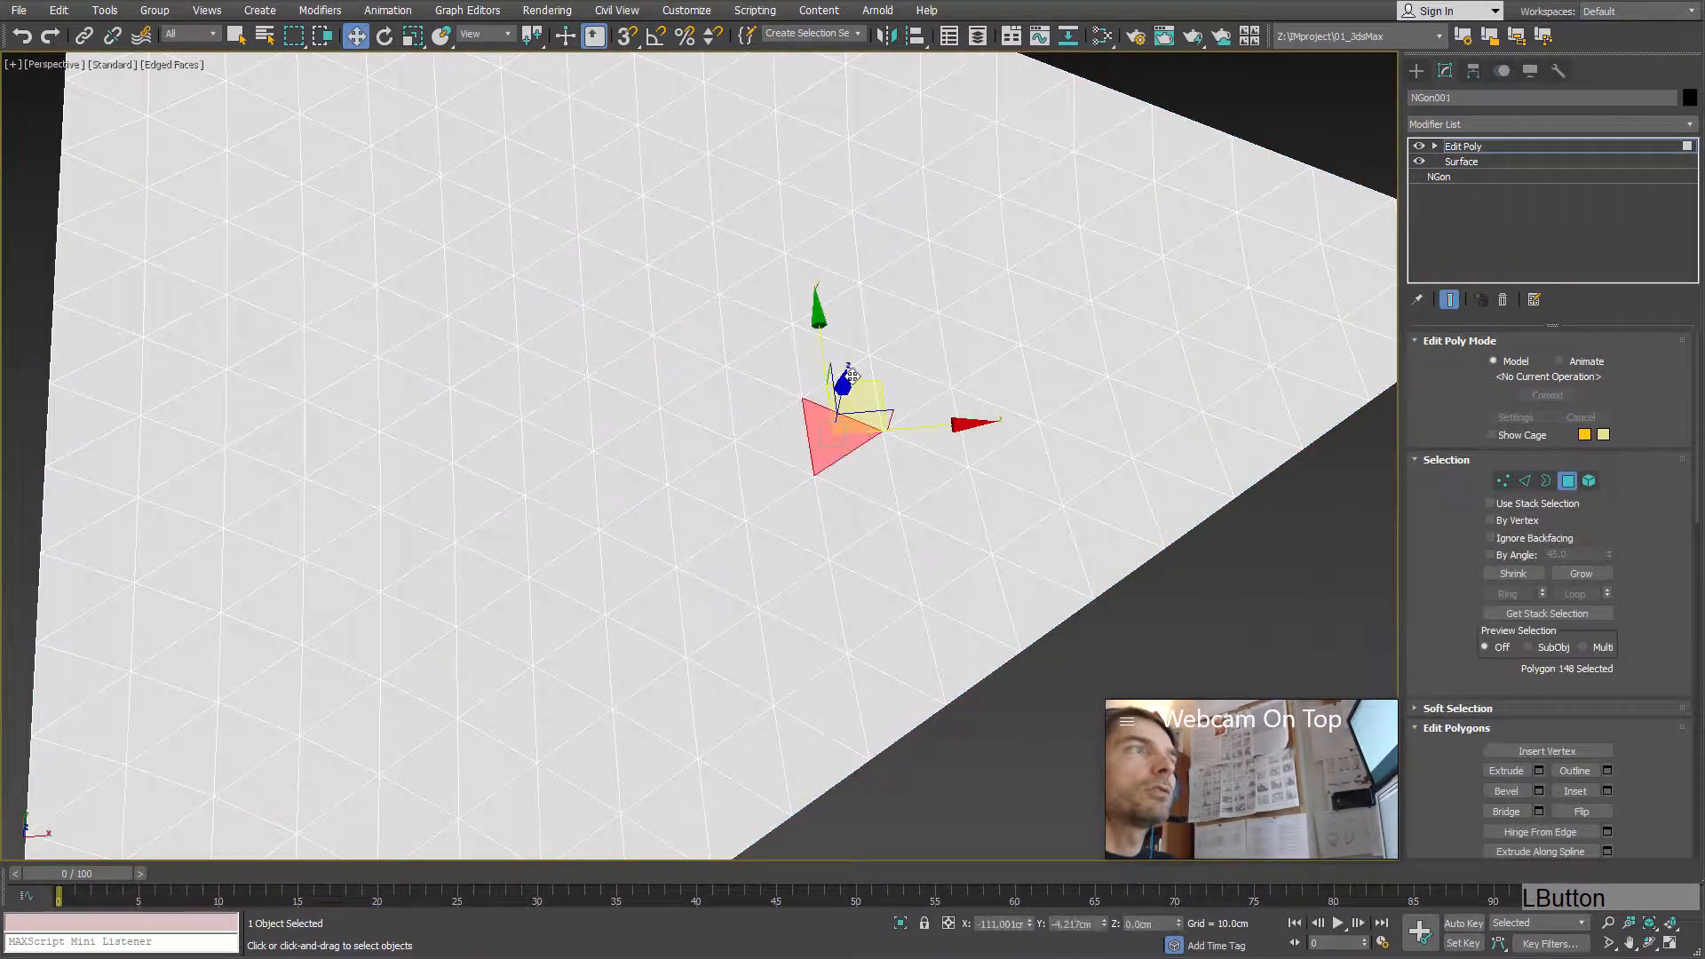
{"action": "left_click", "coordinate": [855, 378]}
{"action": "left_click", "coordinate": [920, 428]}
{"action": "left_click", "coordinate": [922, 477]}
{"action": "left_click", "coordinate": [957, 513]}
{"action": "left_click", "coordinate": [1024, 514]}
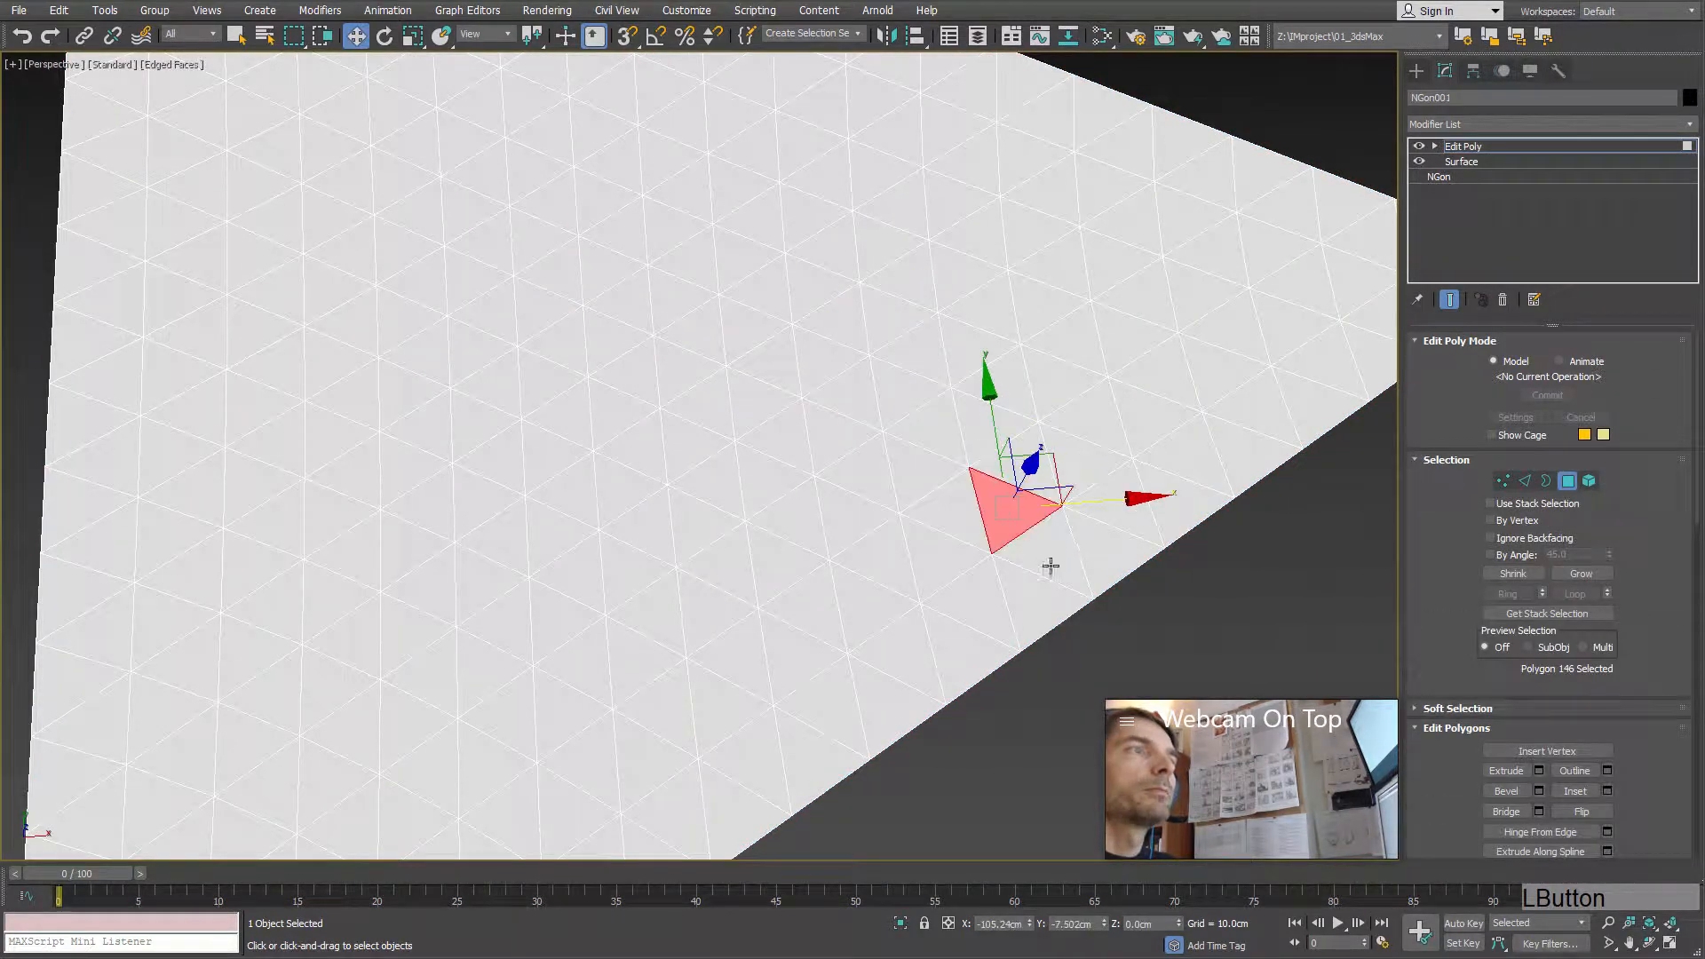
{"action": "left_click", "coordinate": [1051, 567]}
{"action": "left_click", "coordinate": [987, 593]}
{"action": "scroll", "coordinate": [1008, 559], "scroll_direction": "down", "scroll_amount": 4}
{"action": "scroll", "coordinate": [1011, 559], "scroll_direction": "down", "scroll_amount": 3}
{"action": "middle_click_drag", "start_coordinate": [1030, 543], "coordinate": [568, 433]}
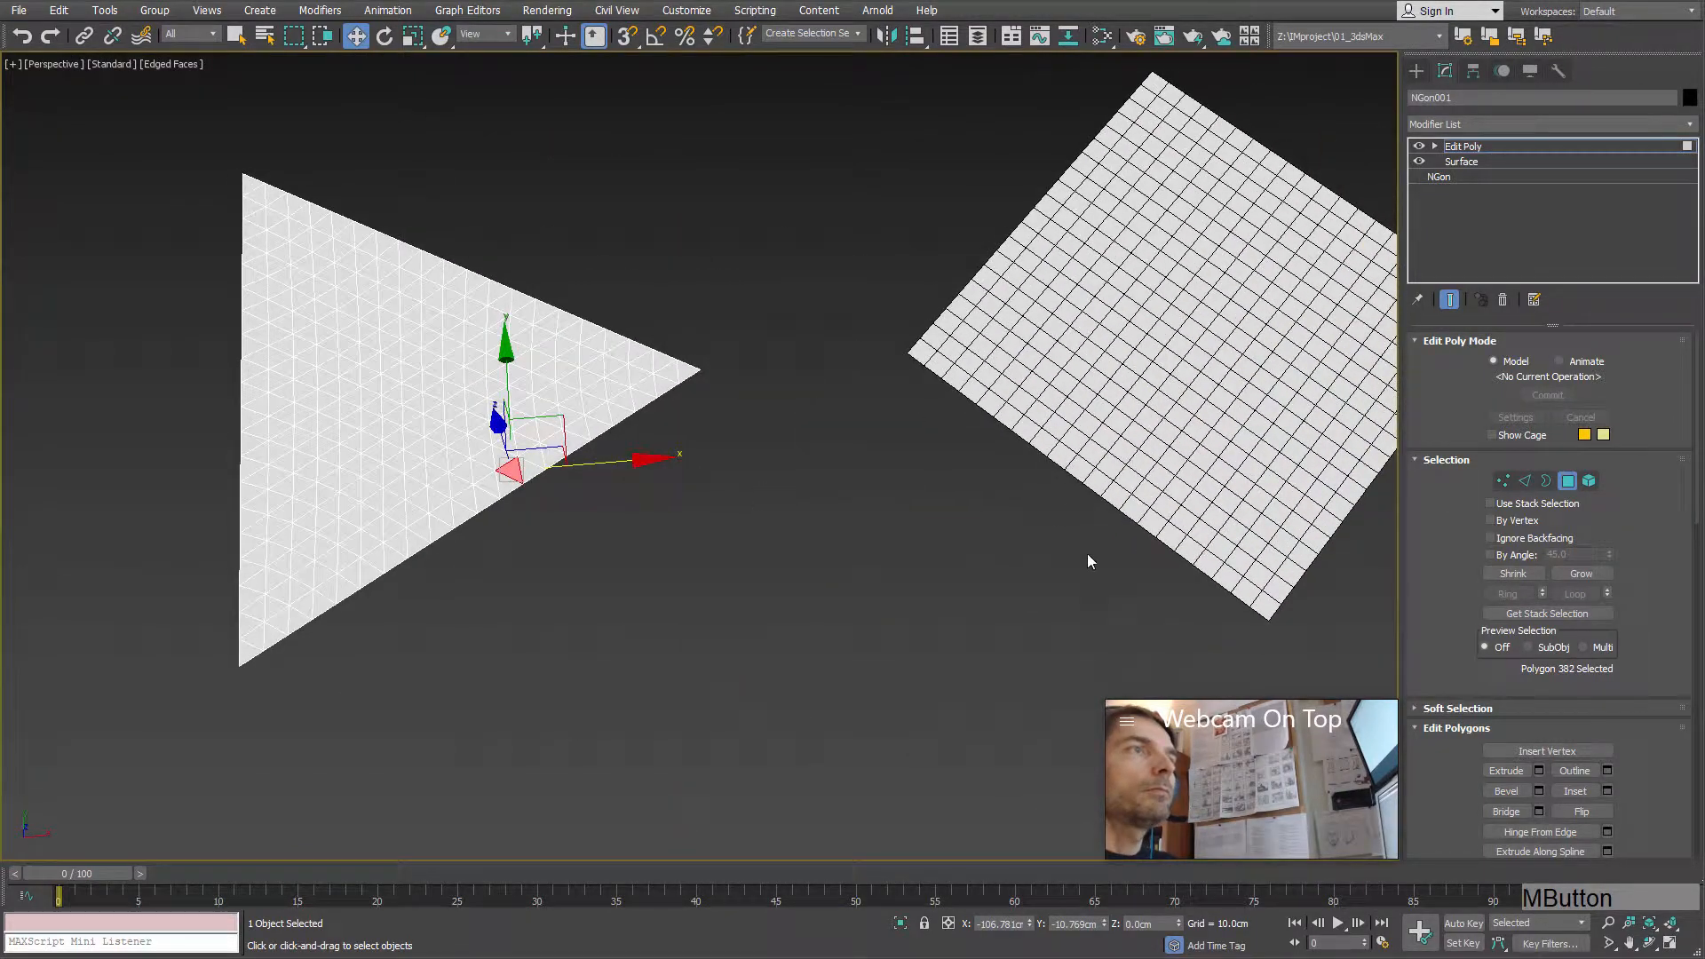
{"action": "left_click", "coordinate": [1568, 483]}
Step: Compare the square's surface topology with the triangle's, viewing the deselected square up close
{"action": "middle_click_drag", "start_coordinate": [972, 529], "coordinate": [779, 521]}
{"action": "scroll", "coordinate": [782, 522], "scroll_direction": "down", "scroll_amount": 3}
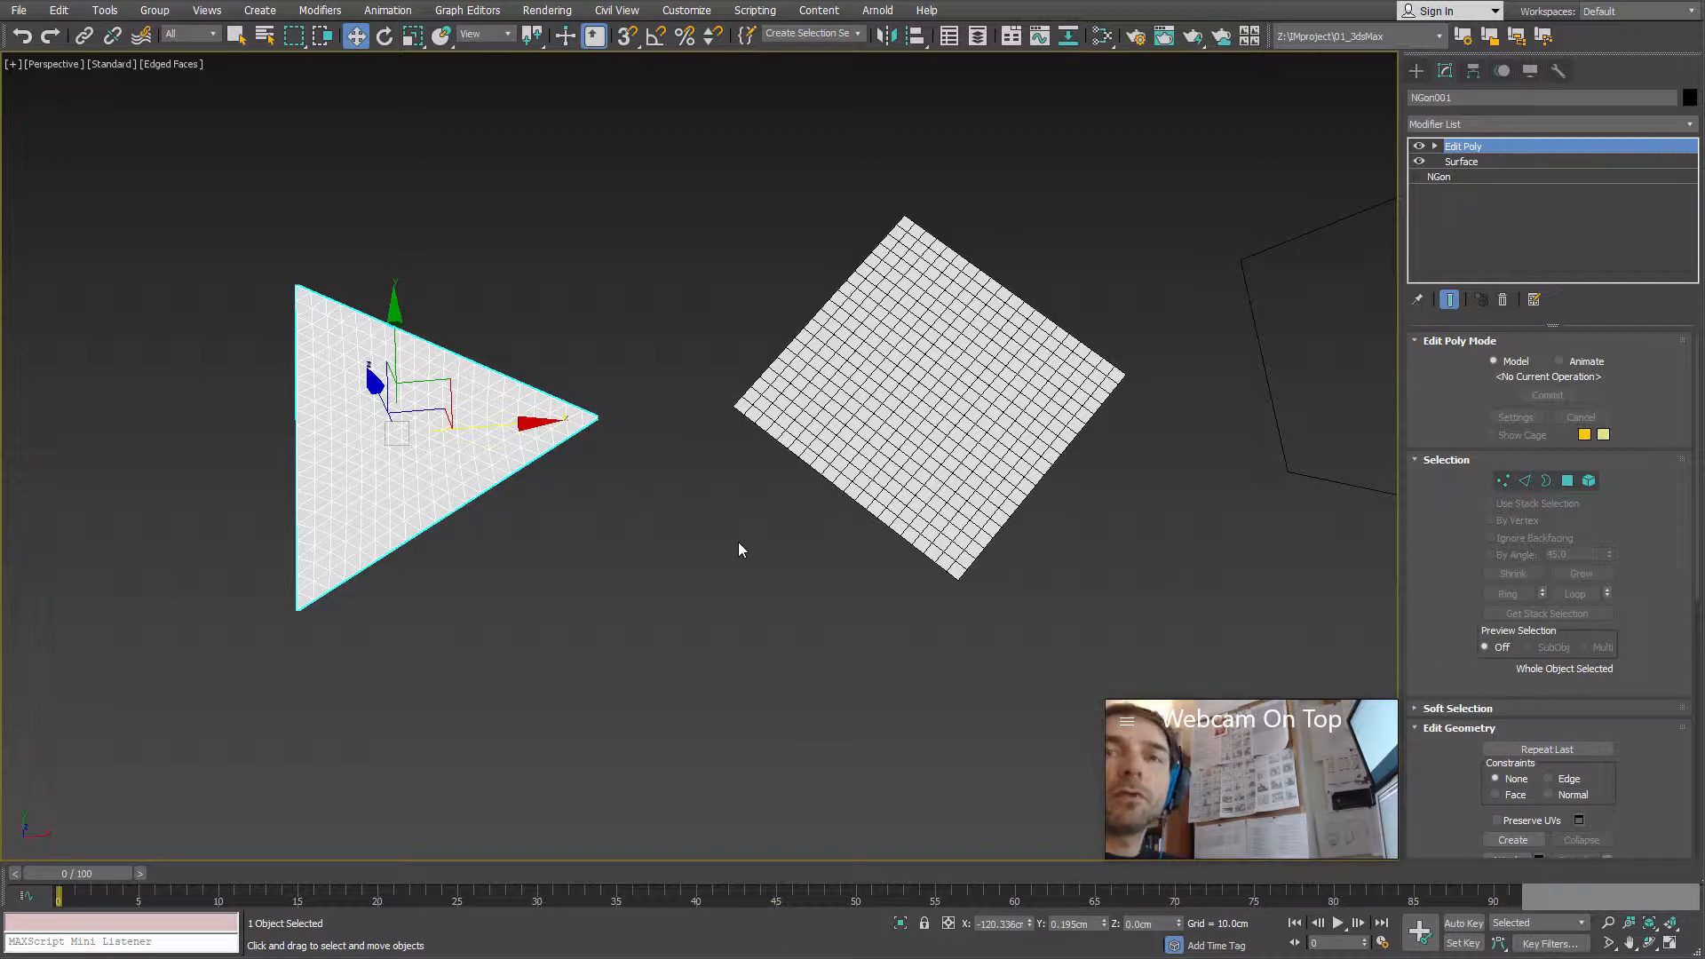
{"action": "left_click_drag", "start_coordinate": [708, 563], "coordinate": [919, 408]}
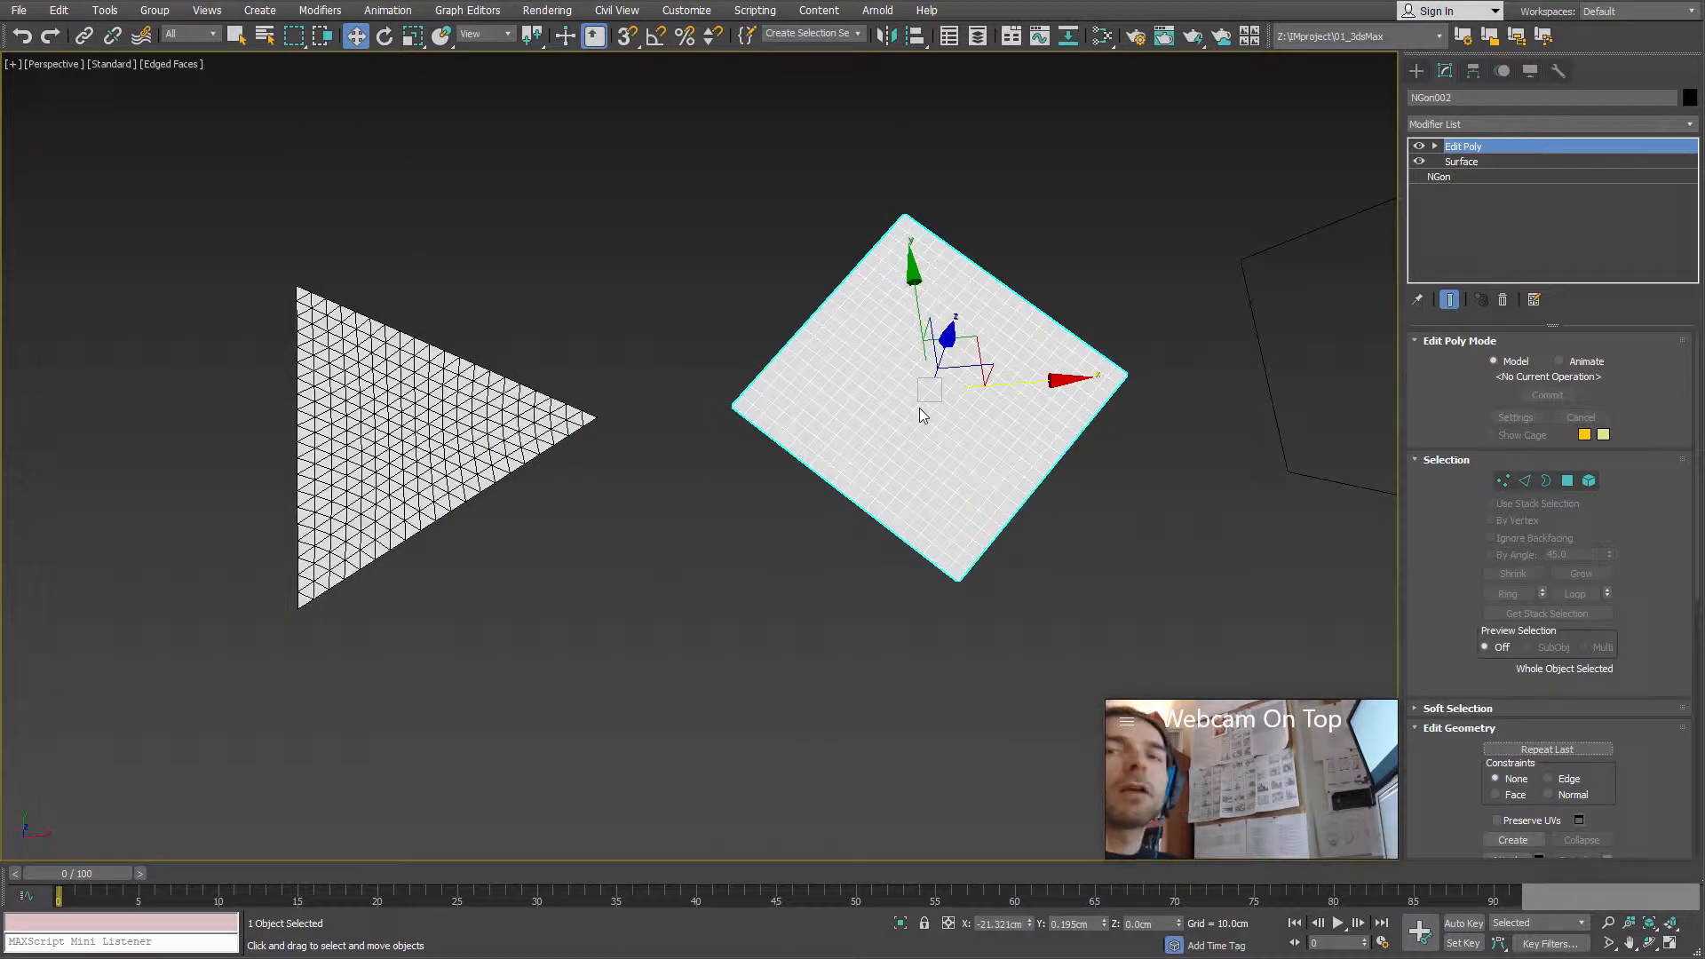
{"action": "left_click", "coordinate": [1185, 533]}
{"action": "middle_click_drag", "start_coordinate": [1009, 496], "coordinate": [917, 581]}
{"action": "scroll", "coordinate": [932, 519], "scroll_direction": "up", "scroll_amount": 4}
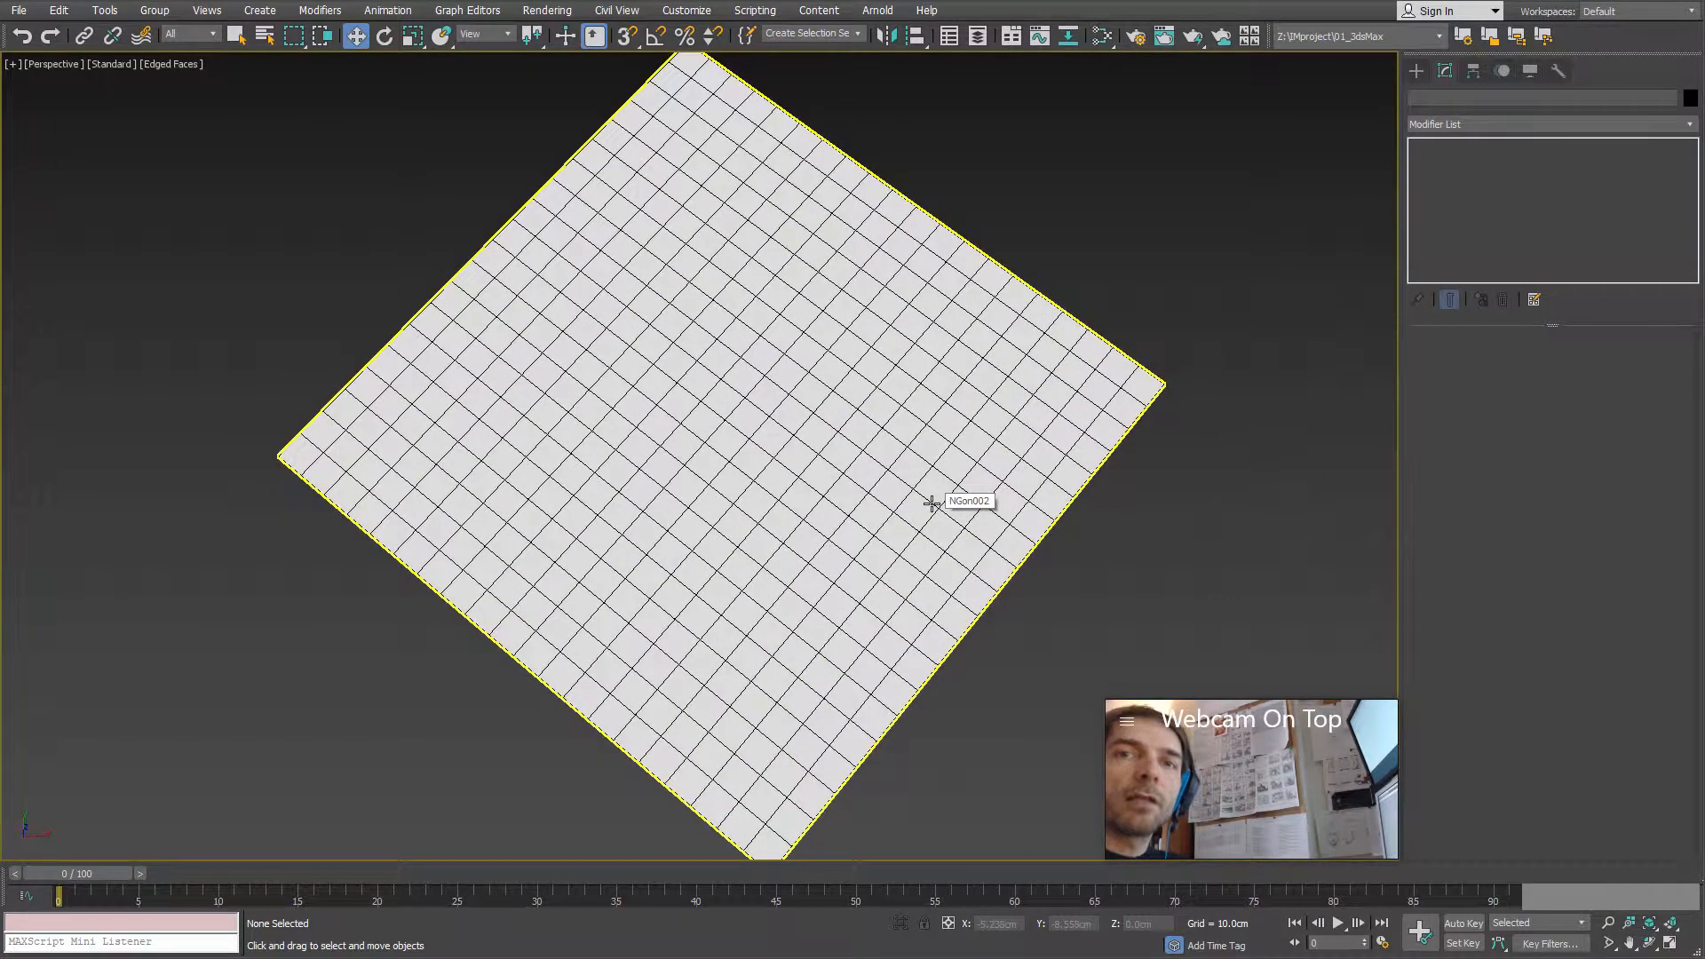
Step: Copy the Surface modifier from the square's modifier stack
{"action": "middle_click_drag", "start_coordinate": [948, 521], "coordinate": [759, 564]}
{"action": "scroll", "coordinate": [834, 483], "scroll_direction": "down", "scroll_amount": 3}
{"action": "left_click", "coordinate": [666, 483]}
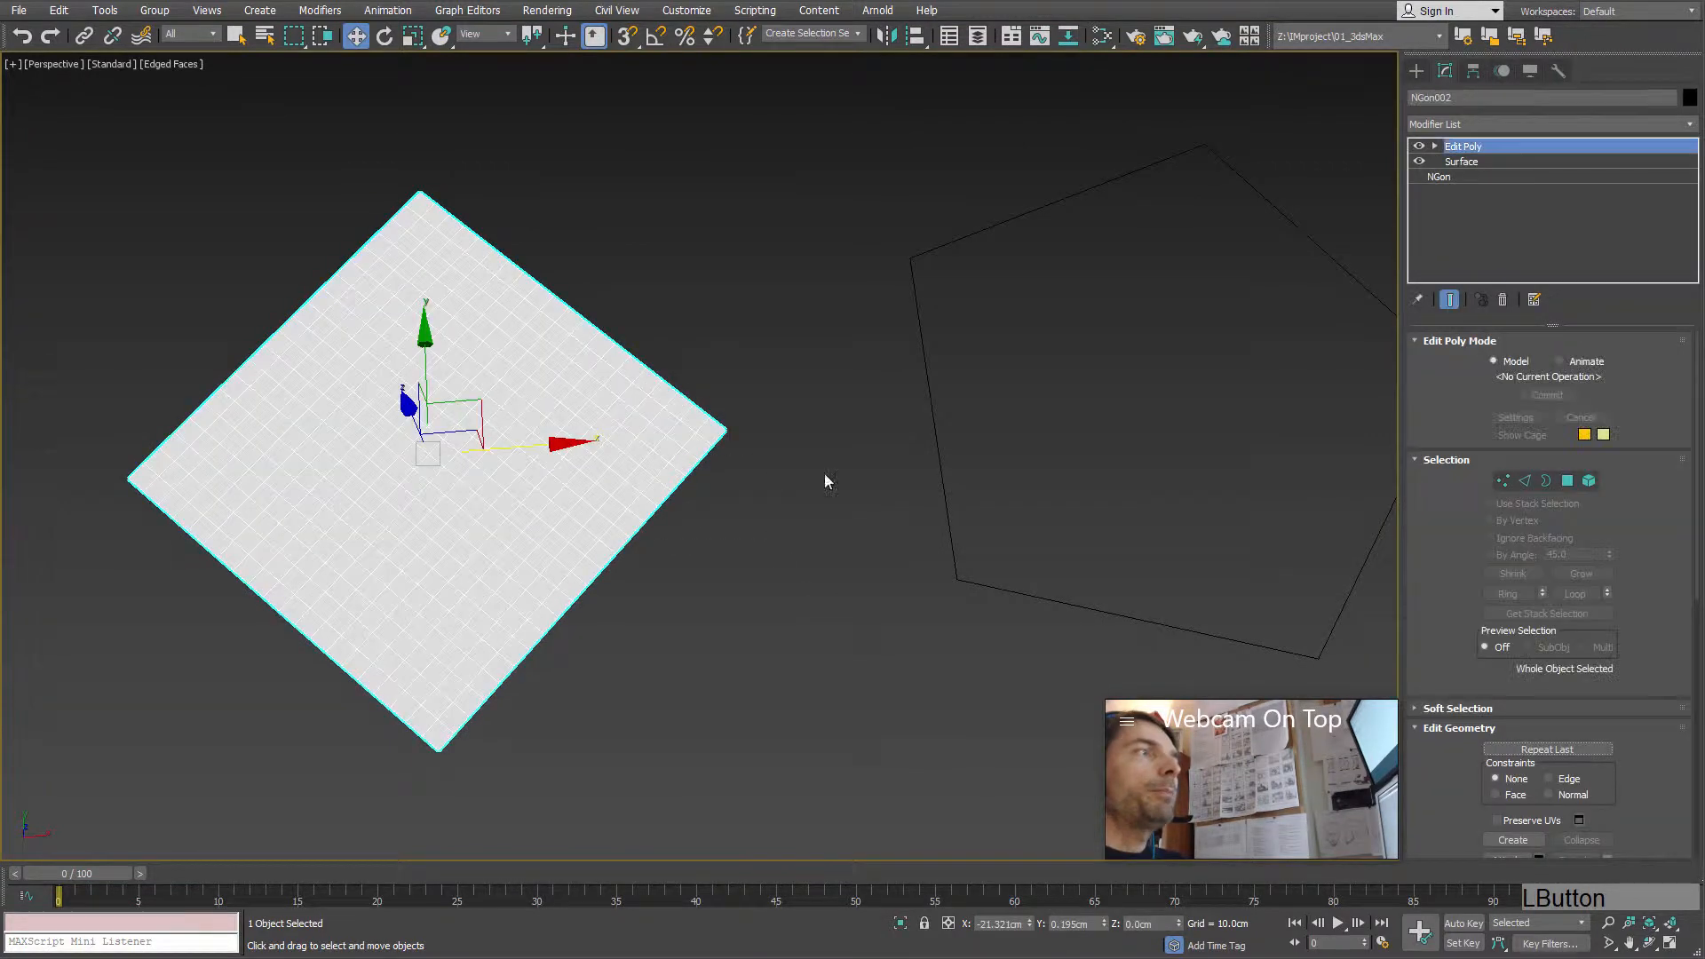
{"action": "middle_click_drag", "start_coordinate": [1080, 397], "coordinate": [1000, 383]}
{"action": "scroll", "coordinate": [1000, 383], "scroll_direction": "down", "scroll_amount": 2}
{"action": "middle_click_drag", "start_coordinate": [219, 484], "coordinate": [272, 504]}
{"action": "middle_click_drag", "start_coordinate": [984, 460], "coordinate": [902, 458]}
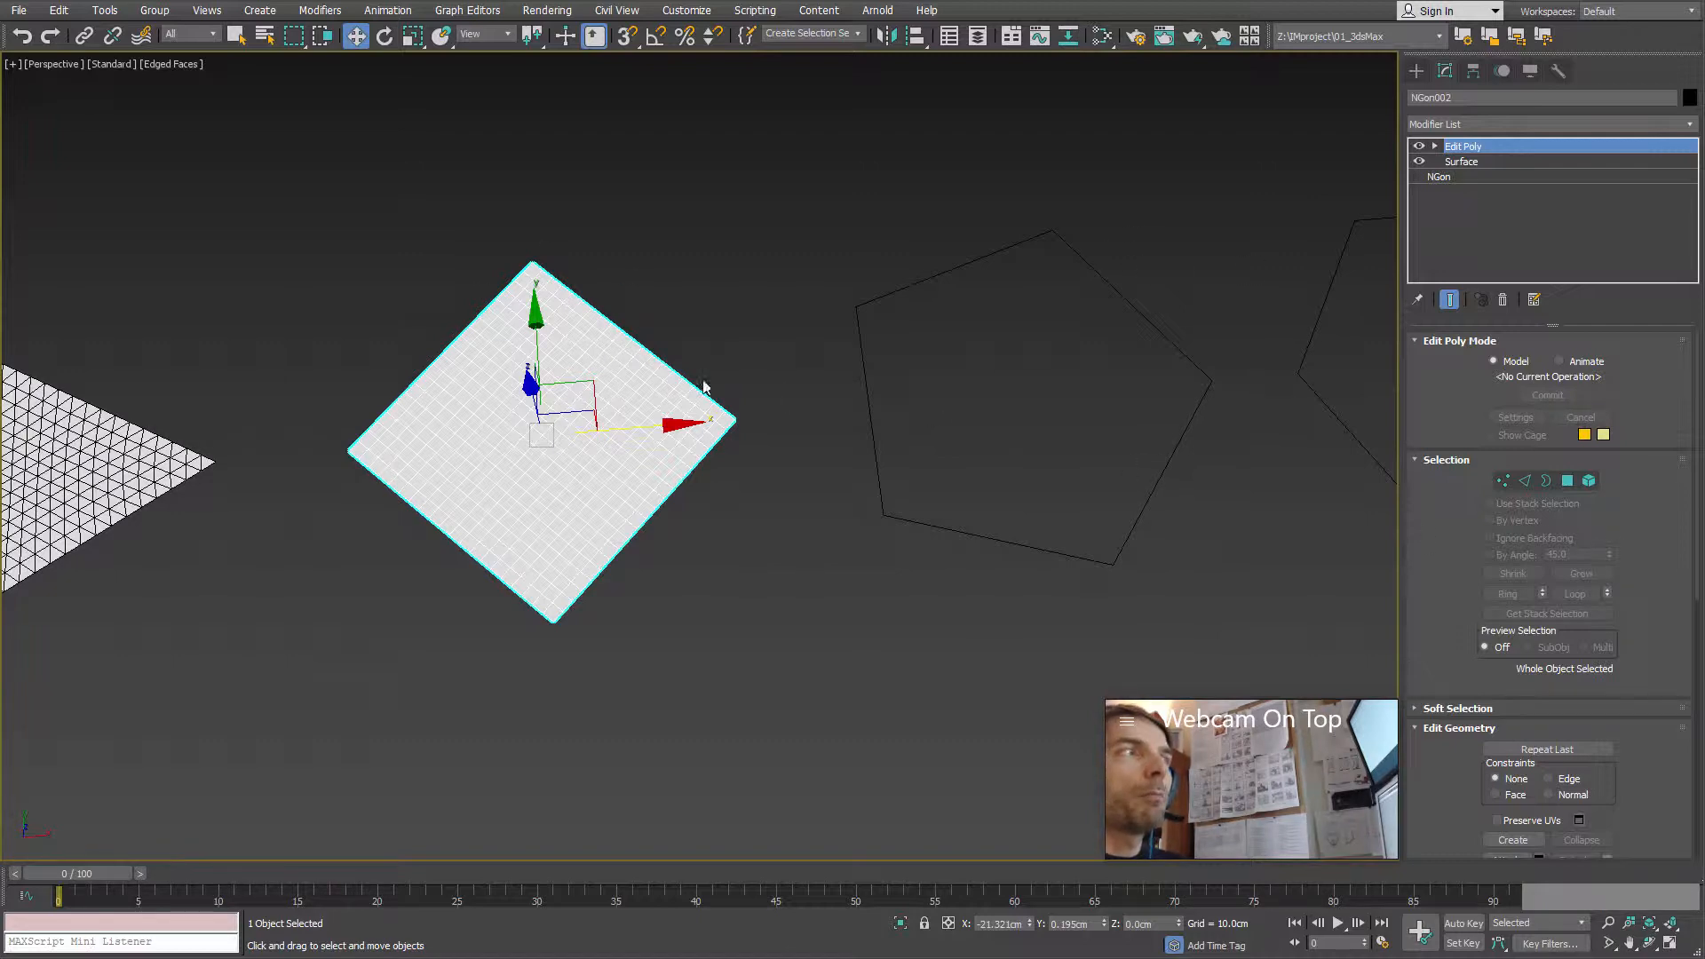
{"action": "middle_click_drag", "start_coordinate": [1270, 464], "coordinate": [1199, 464]}
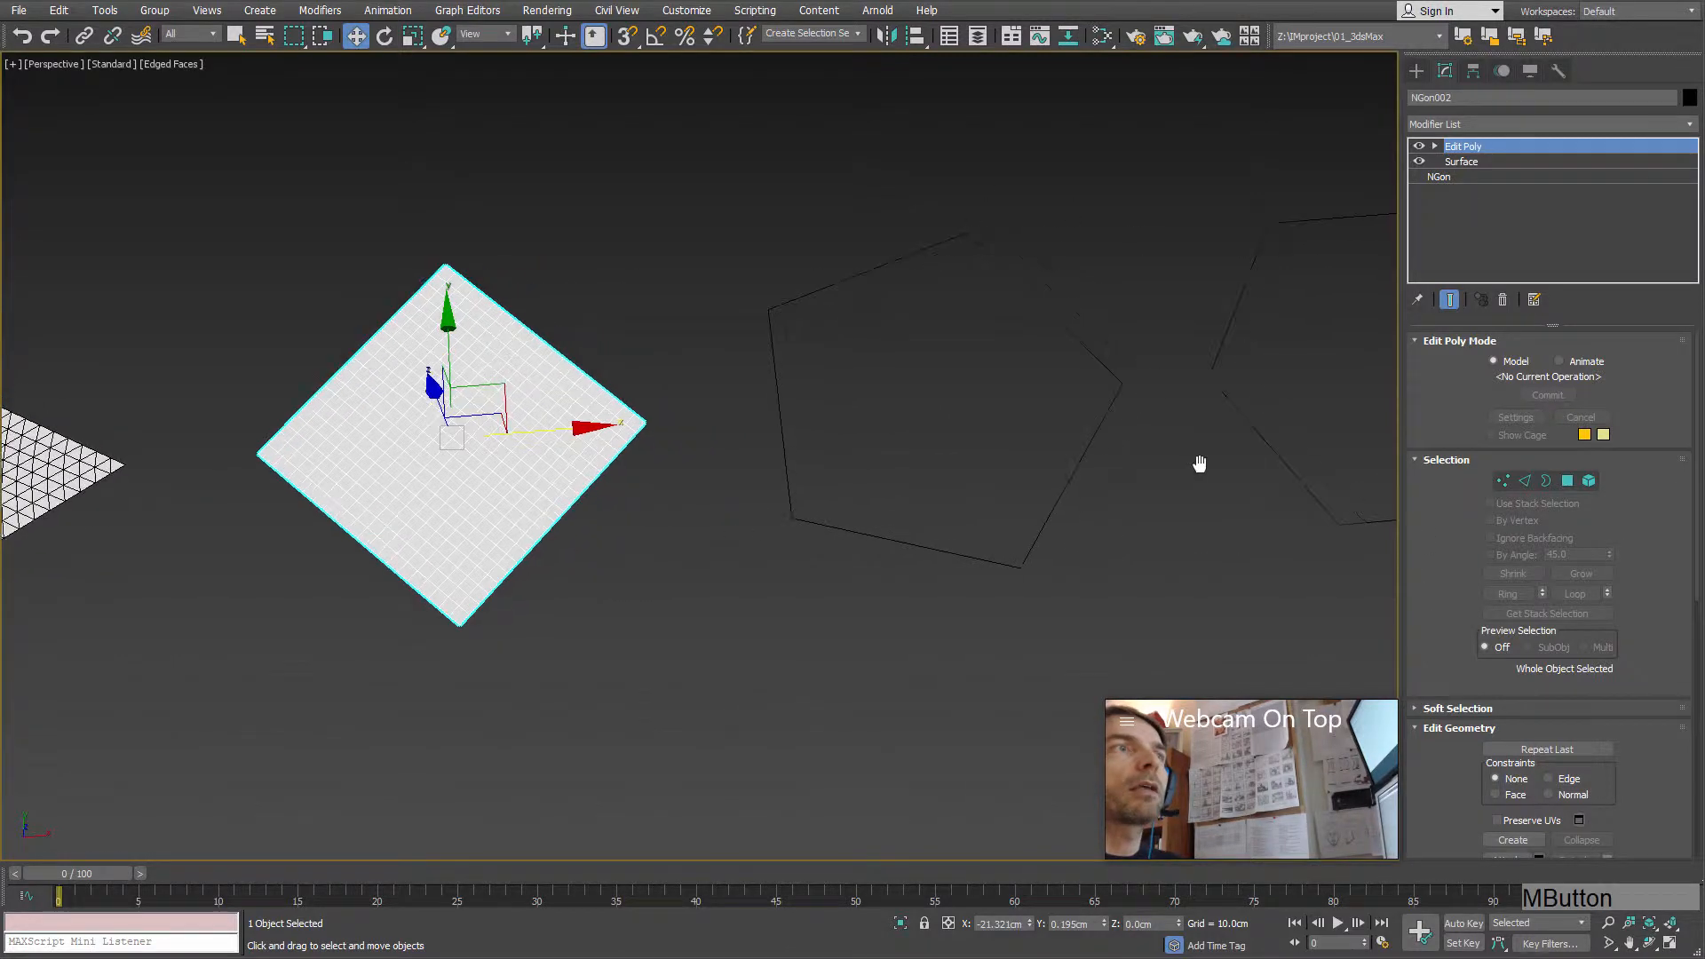
{"action": "left_click", "coordinate": [1470, 162]}
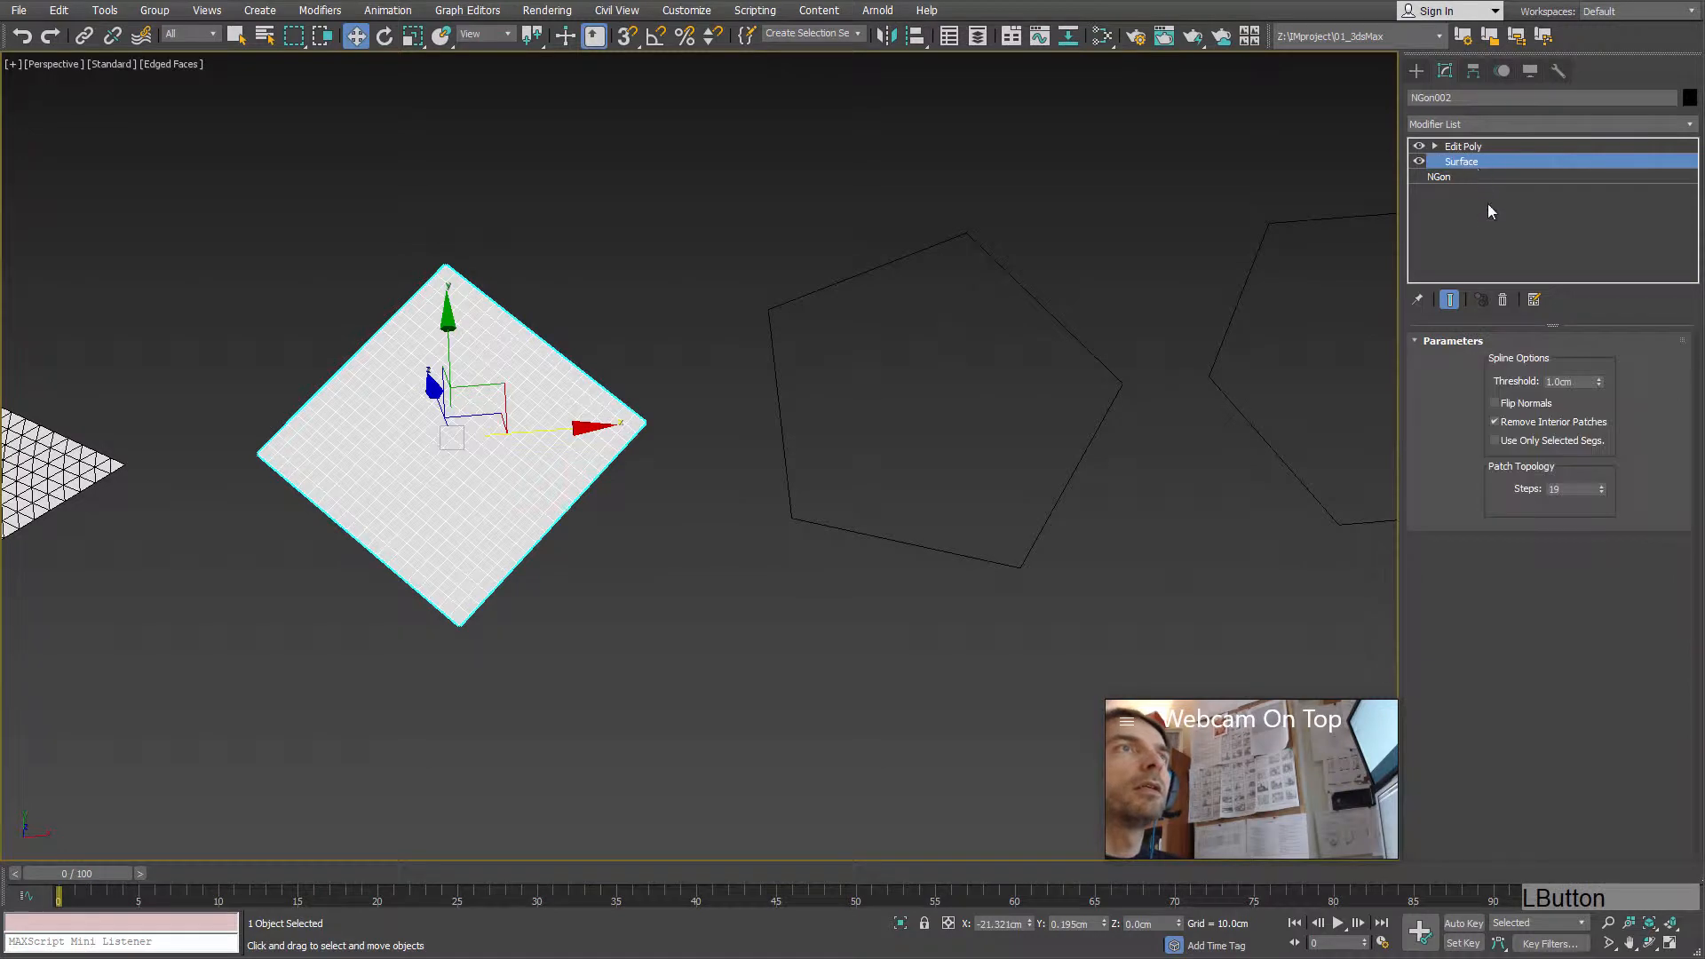
{"action": "right_click", "coordinate": [1472, 167]}
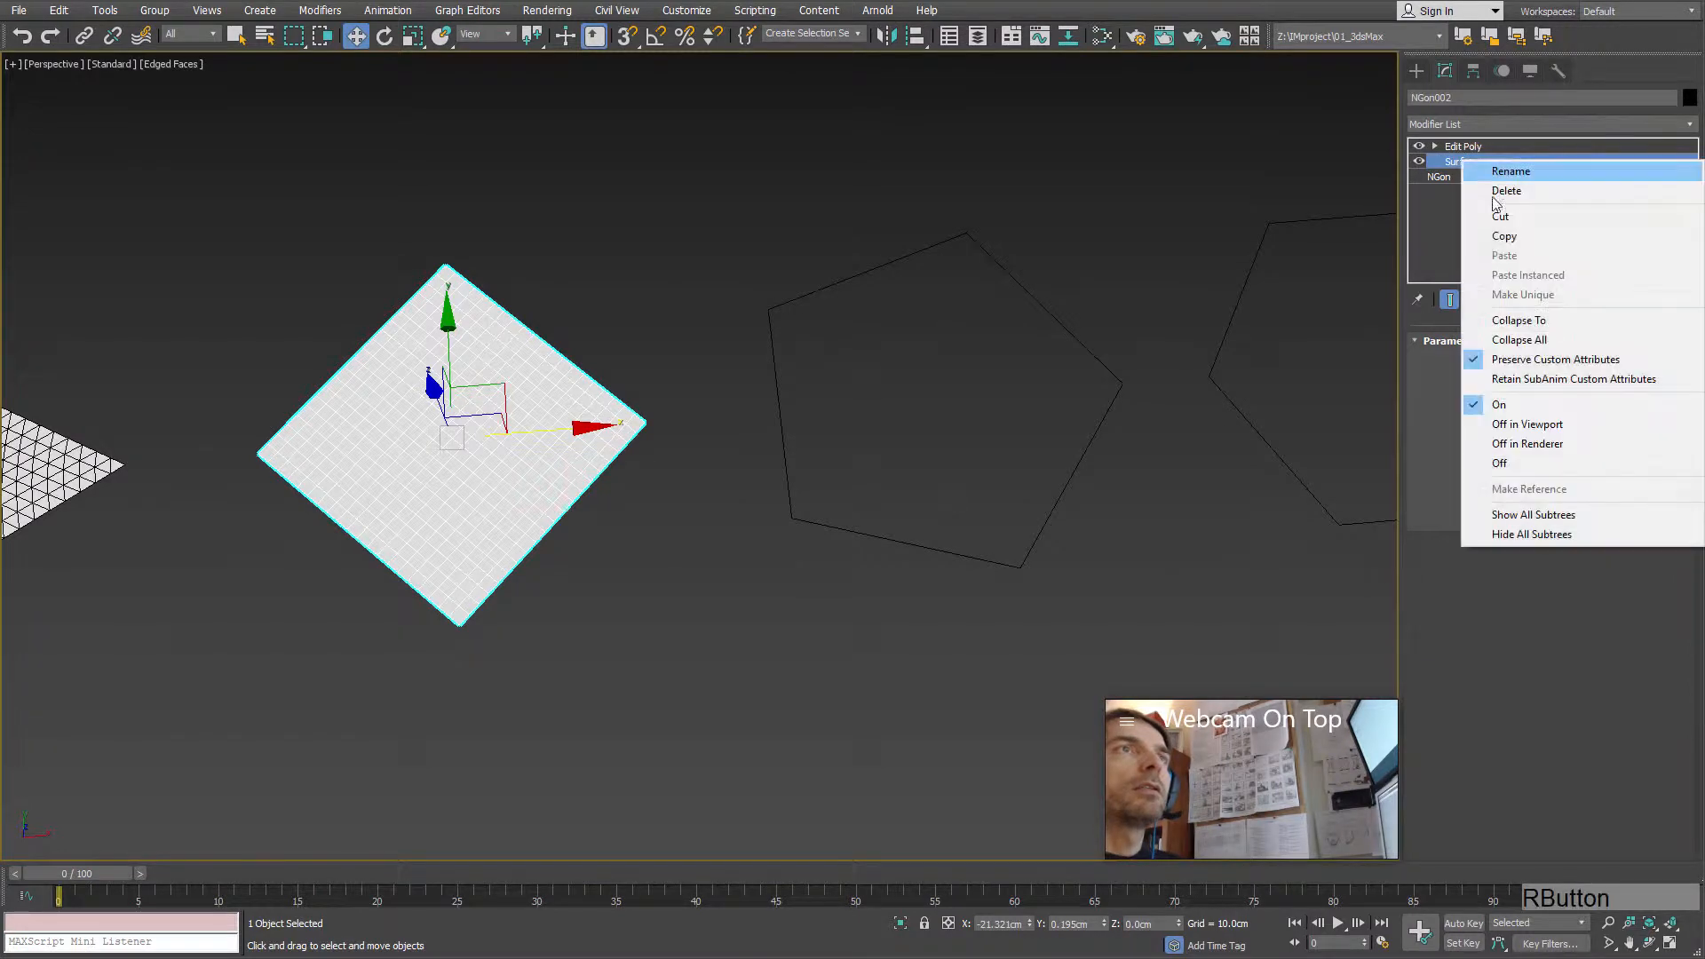
{"action": "left_click", "coordinate": [1520, 236]}
Step: Paste the Surface modifier onto the pentagon to test it, and remove it again
{"action": "left_click_drag", "start_coordinate": [1149, 236], "coordinate": [970, 370]}
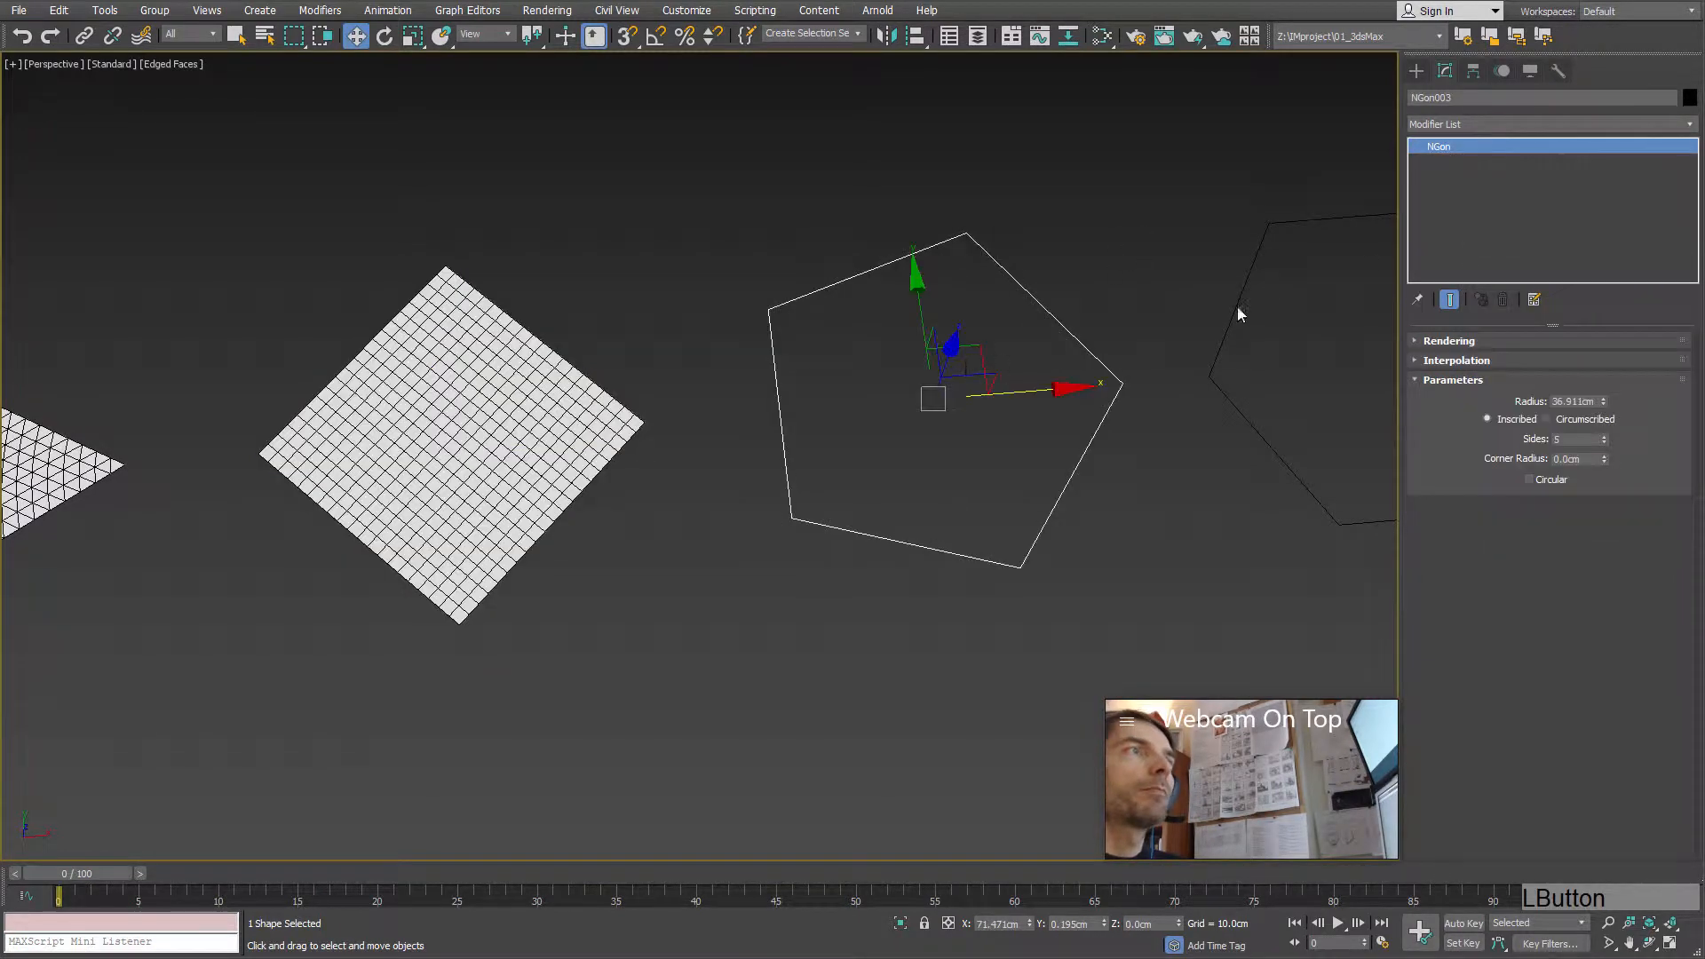
{"action": "right_click", "coordinate": [1453, 149]}
{"action": "left_click", "coordinate": [1492, 153]}
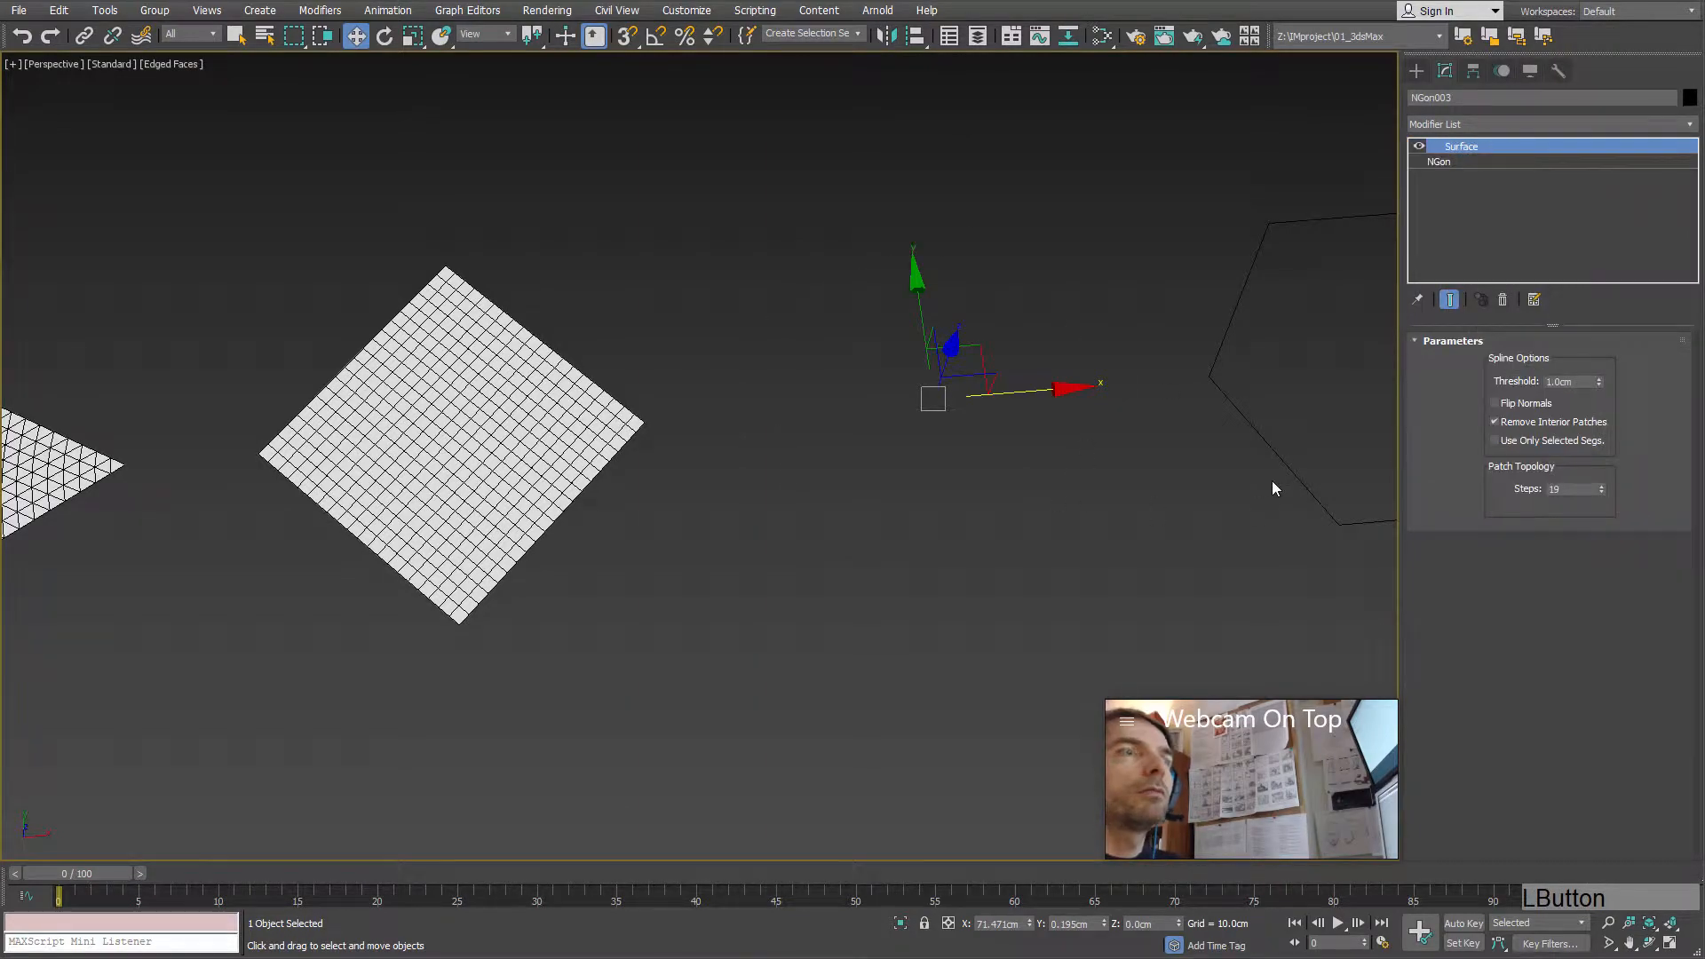
{"action": "mouse_move", "coordinate": [1009, 487]}
{"action": "middle_mouse_down", "text": "alt"}
{"action": "mouse_move", "coordinate": [1054, 396]}
{"action": "mouse_move", "coordinate": [967, 483]}
{"action": "mouse_move", "coordinate": [1023, 461]}
{"action": "mouse_move", "coordinate": [1003, 455]}
{"action": "middle_mouse_up", "text": "alt"}
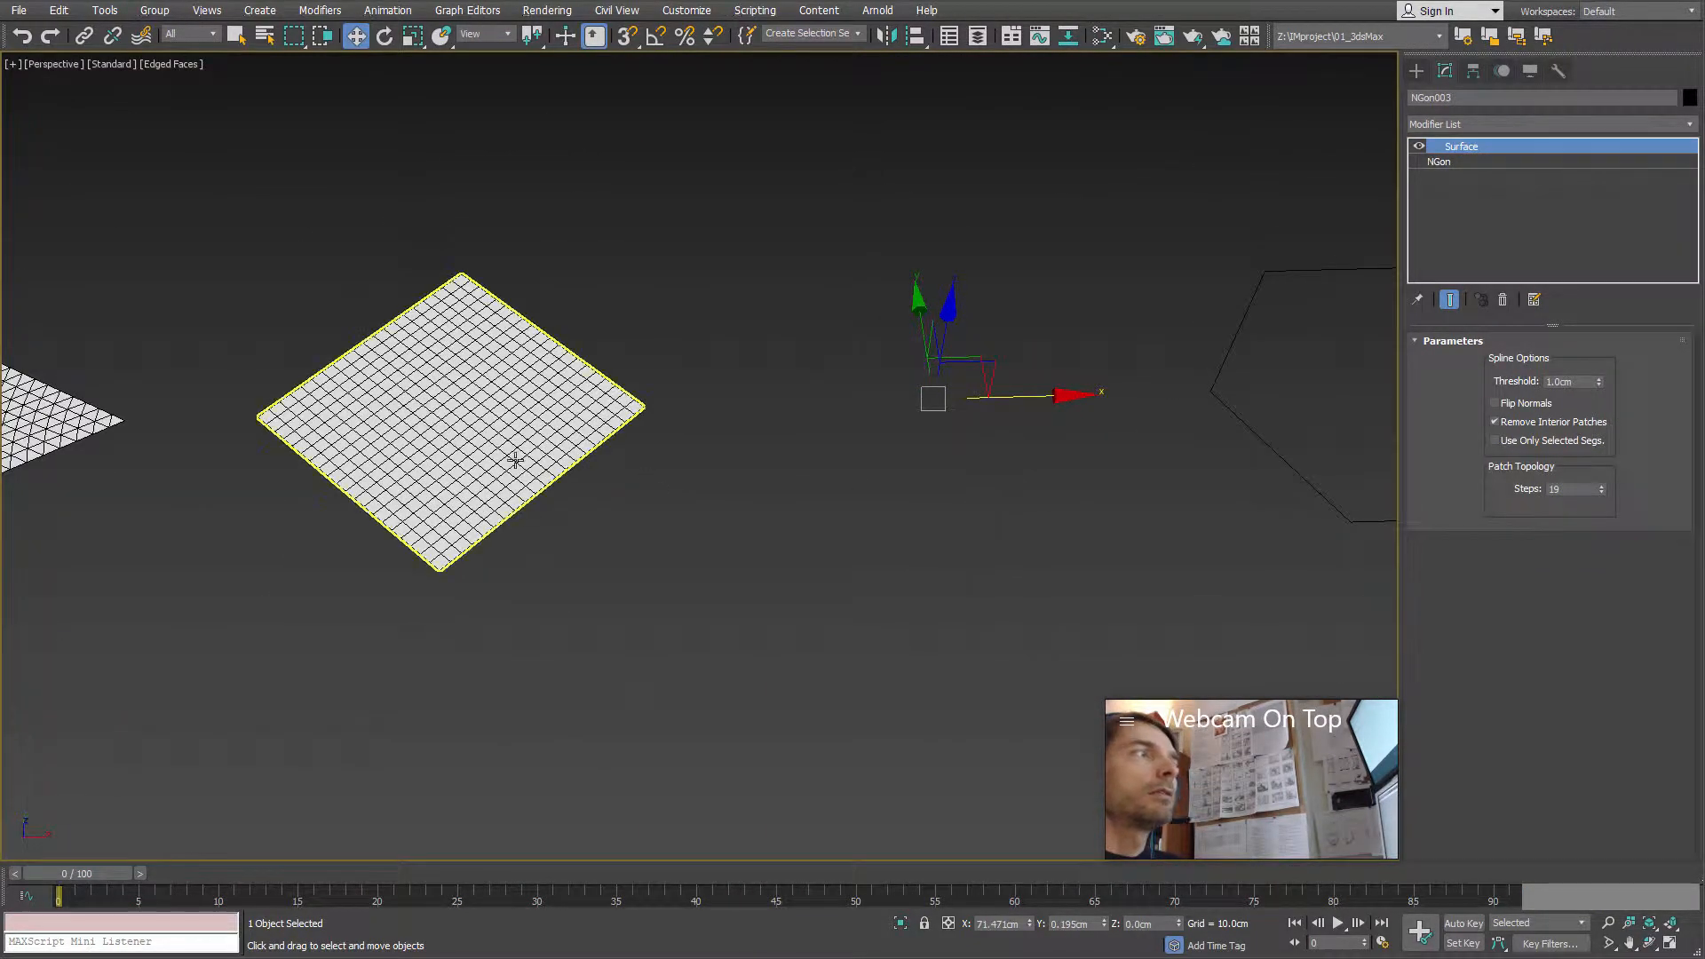
{"action": "left_click", "coordinate": [1502, 299]}
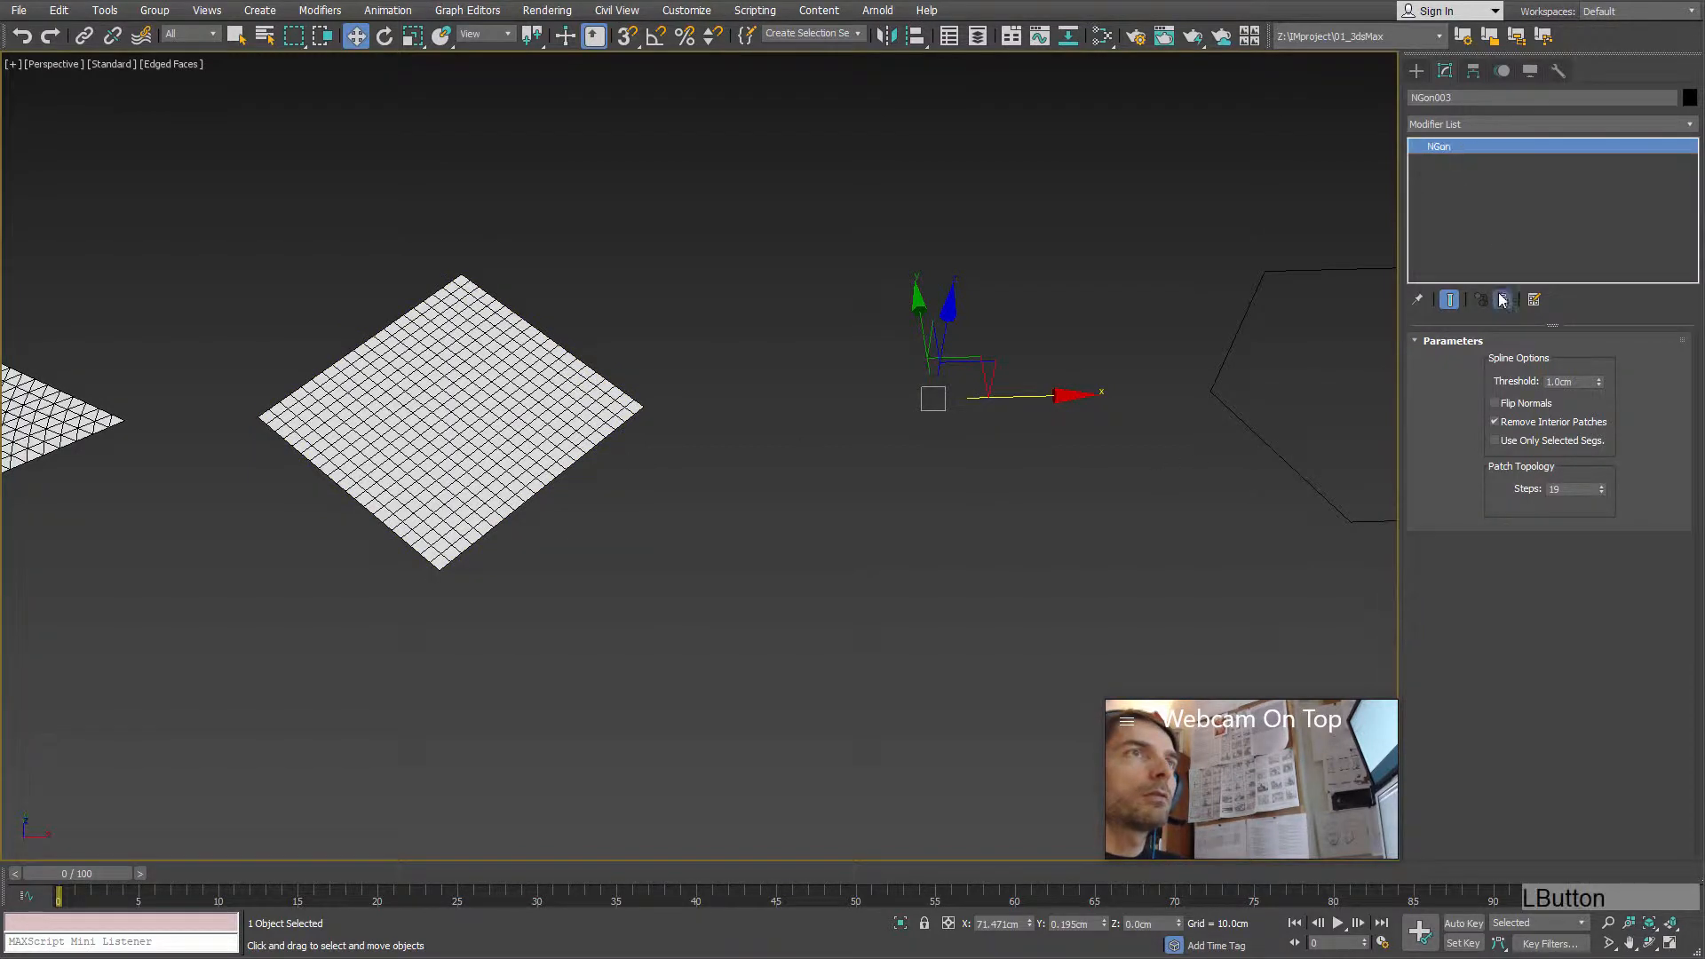
Step: Set the radius of the square's base NGon to 35.911 cm
{"action": "left_click_drag", "start_coordinate": [621, 626], "coordinate": [498, 457]}
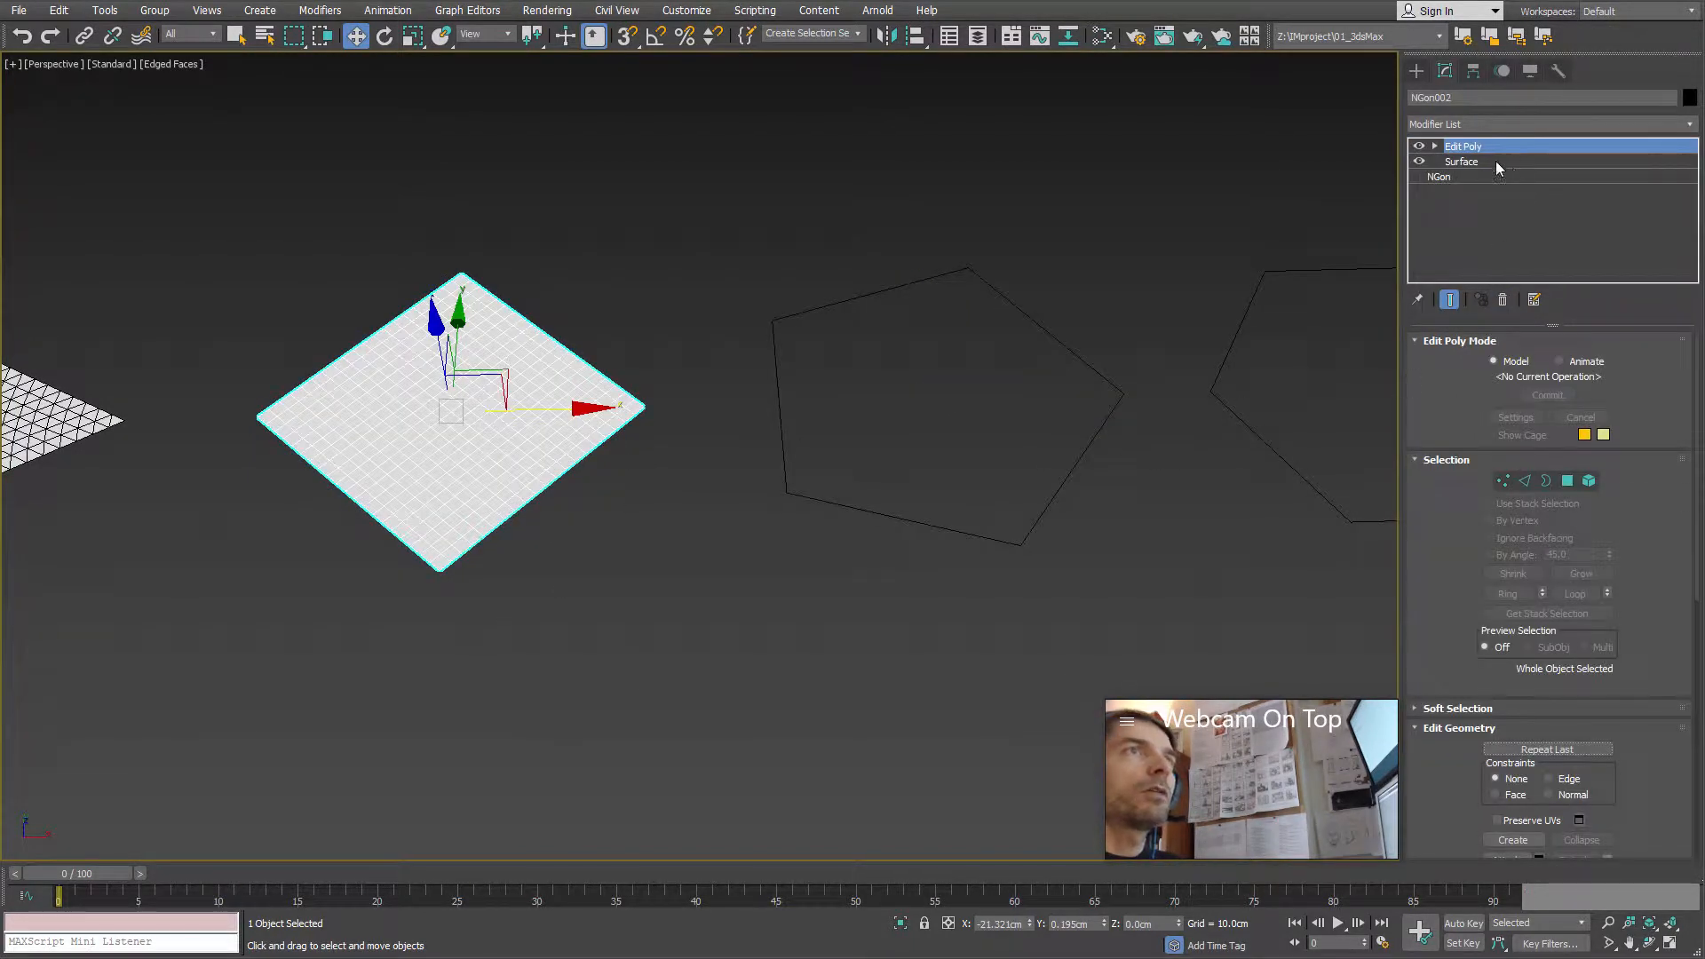
{"action": "left_click", "coordinate": [1439, 175]}
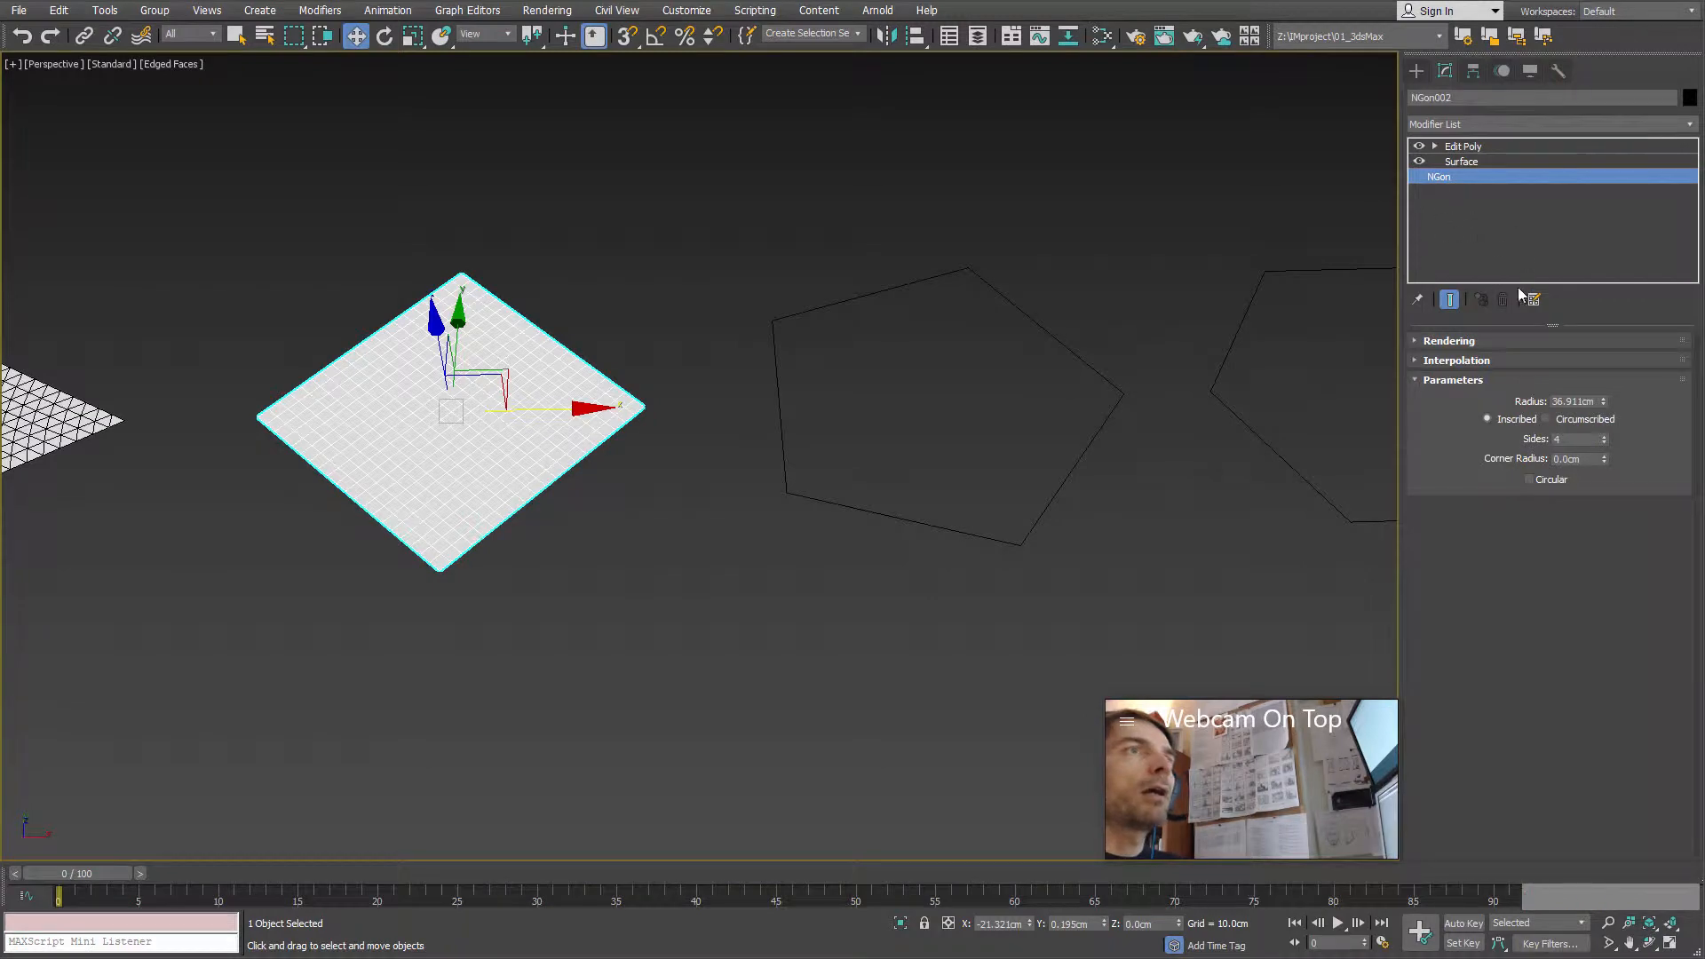
{"action": "middle_click_drag", "start_coordinate": [435, 619], "coordinate": [1467, 525]}
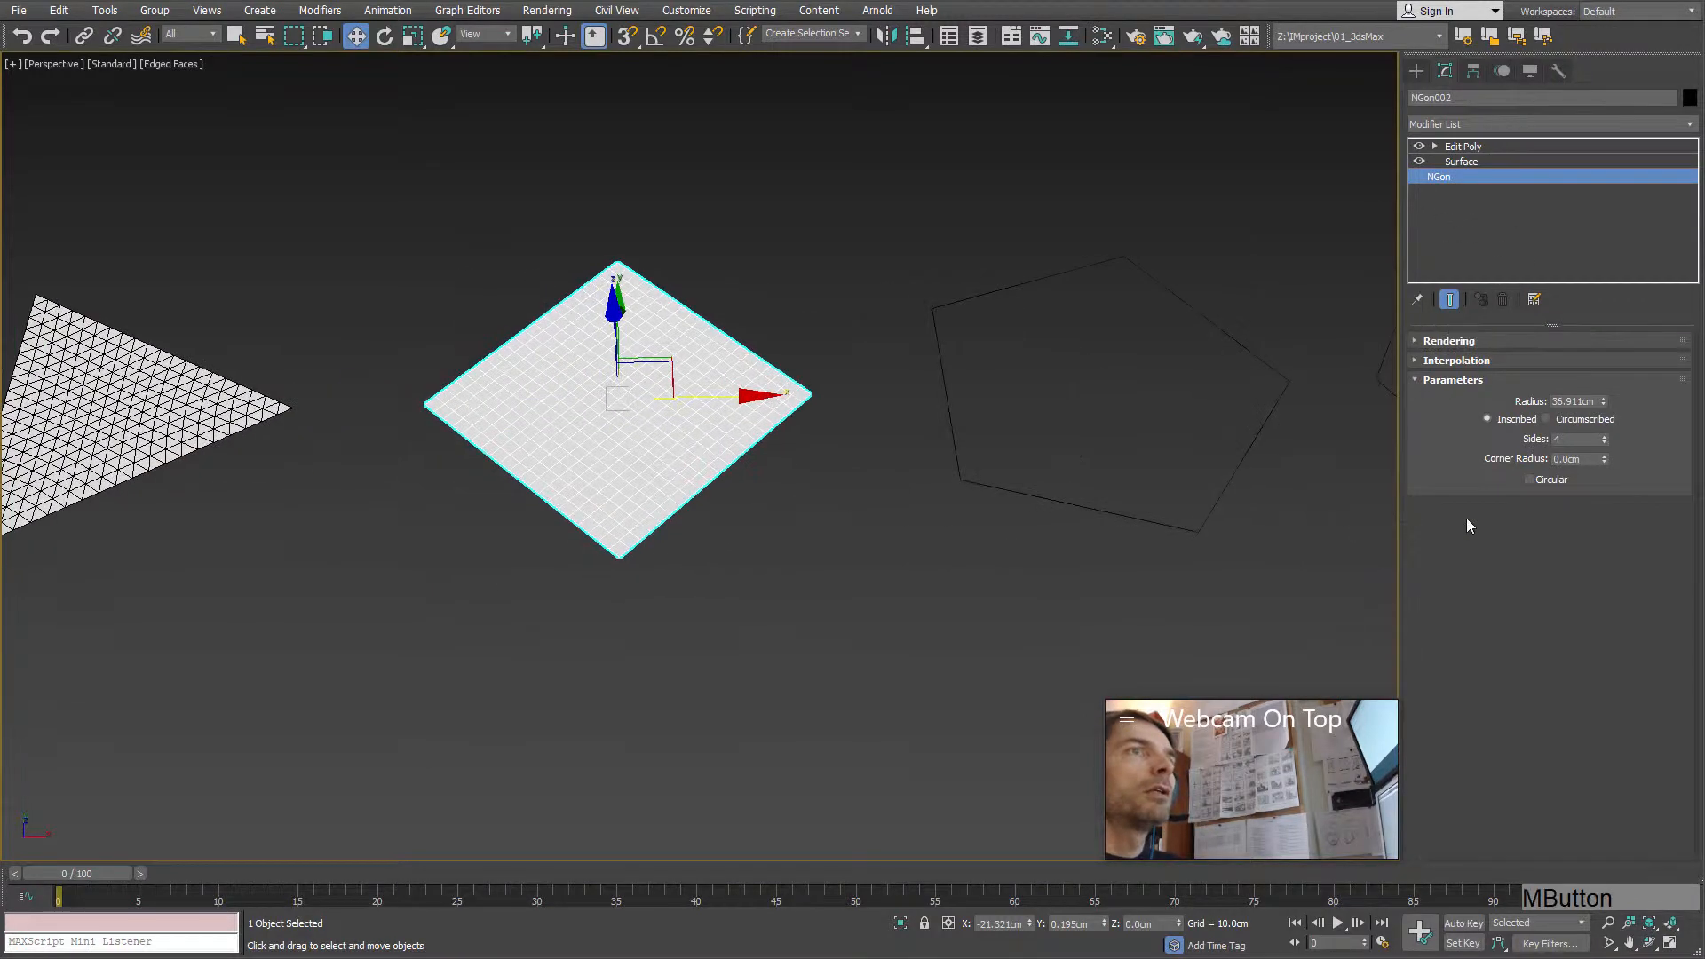
{"action": "left_click", "coordinate": [1605, 405]}
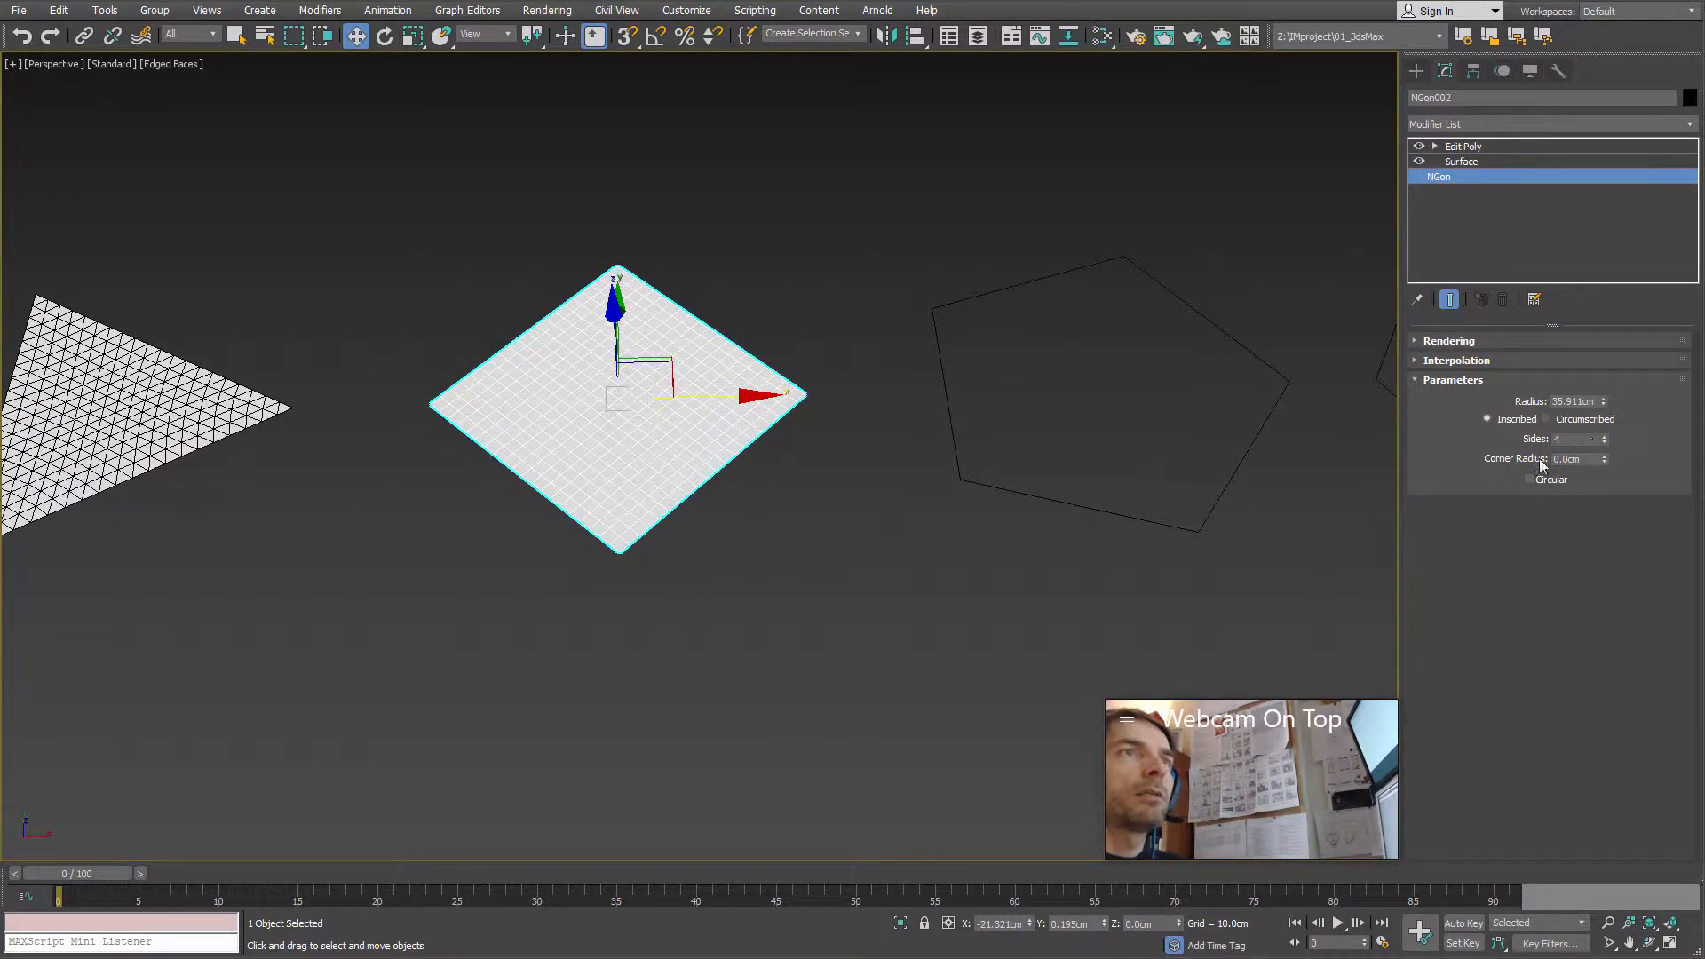
Step: Try 3 sides on the square's base NGon to inspect the surface, and restore 4 sides
{"action": "left_click", "coordinate": [1602, 442]}
{"action": "scroll", "coordinate": [826, 471], "scroll_direction": "up", "scroll_amount": 3}
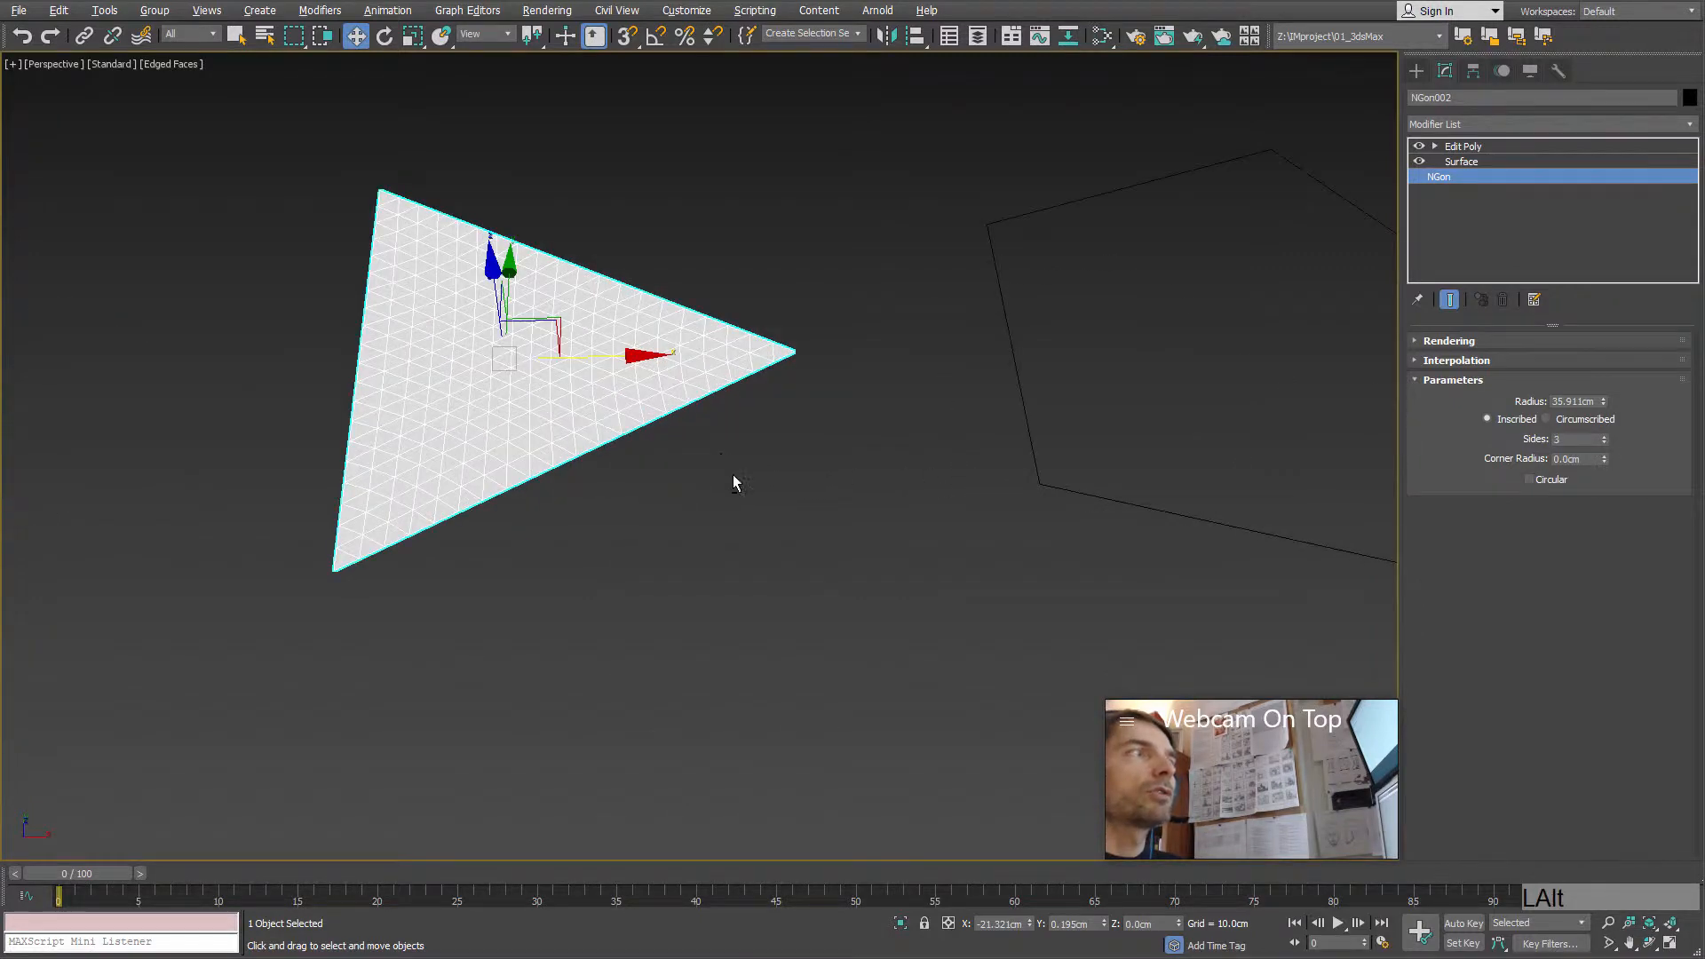
{"action": "middle_click_drag", "start_coordinate": [734, 476], "coordinate": [767, 485], "text": "alt"}
{"action": "scroll", "coordinate": [769, 482], "scroll_direction": "up", "scroll_amount": 3}
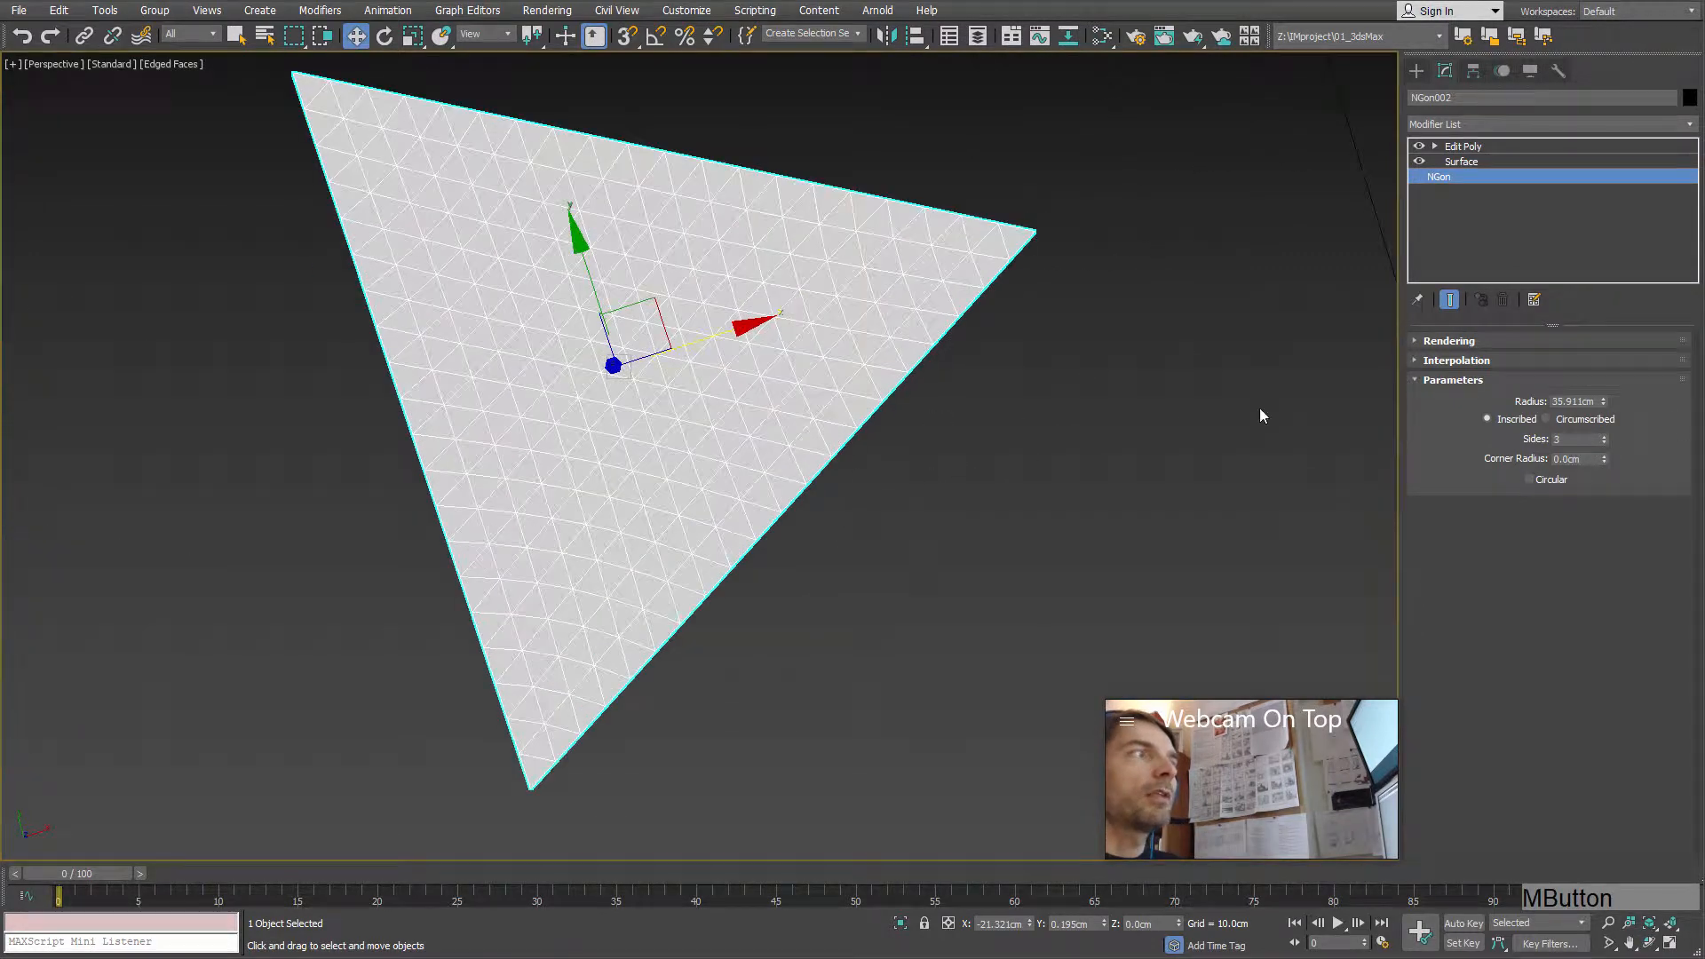
{"action": "left_click", "coordinate": [1604, 435]}
{"action": "middle_click_drag", "start_coordinate": [1175, 494], "coordinate": [762, 424], "text": "alt"}
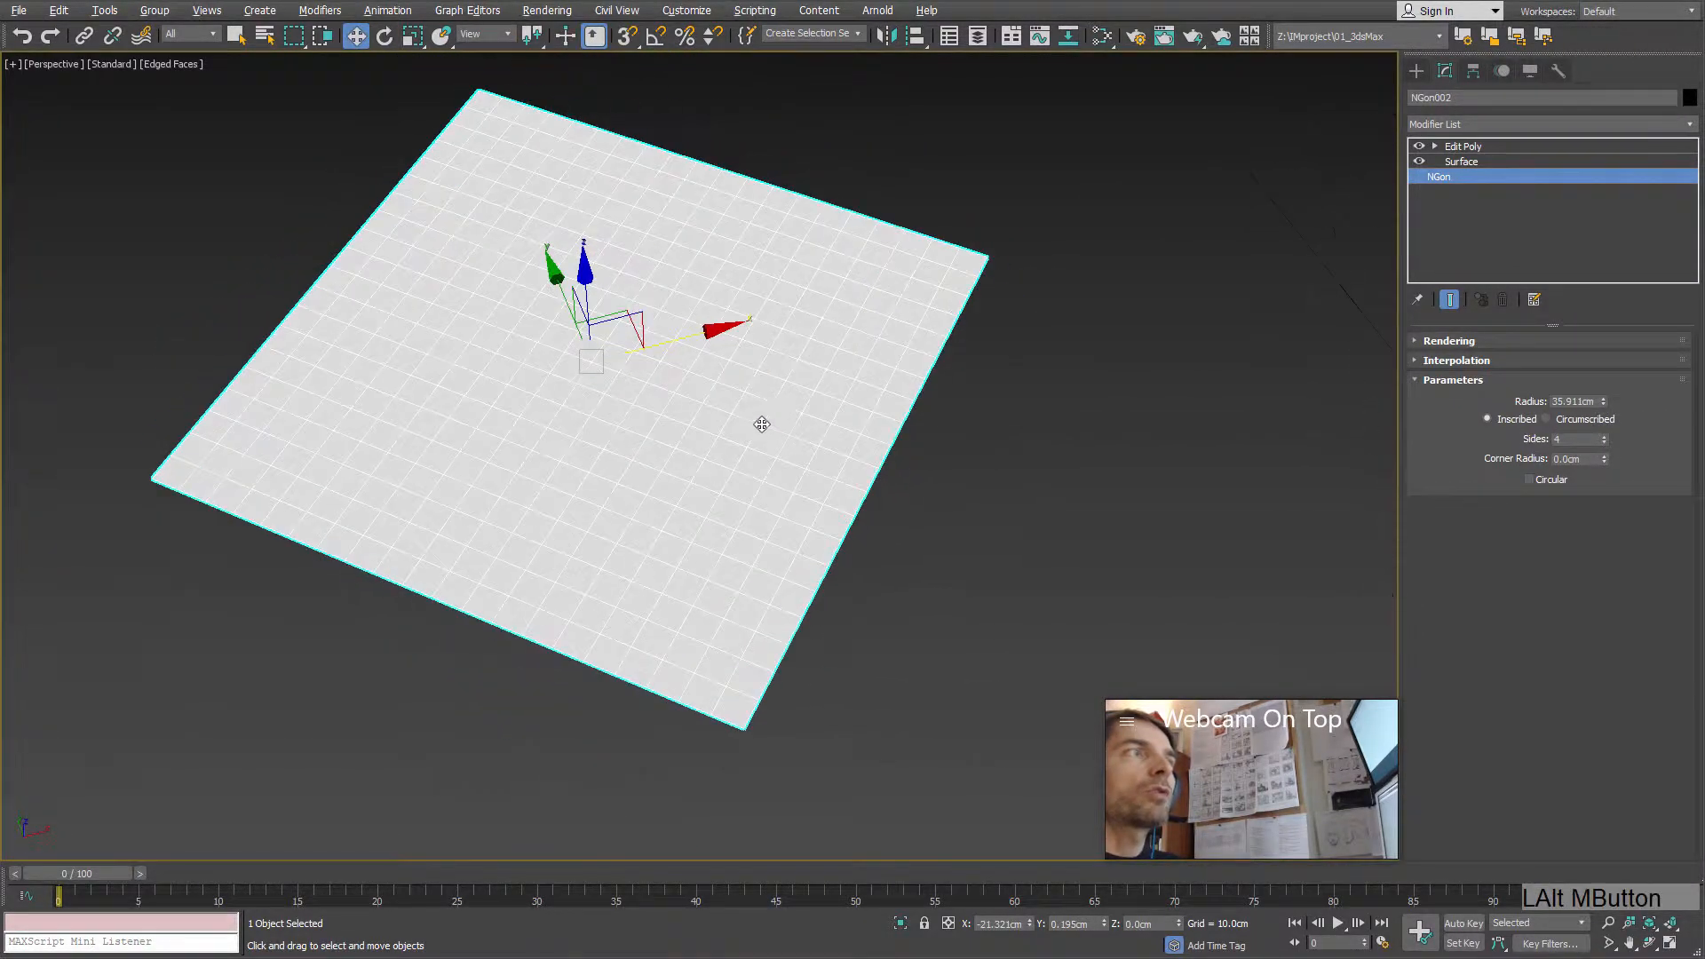
Step: Test the surface with 5 and up to 13 NGon sides, and return the shape to 4 sides
{"action": "left_click", "coordinate": [1604, 436]}
{"action": "middle_click_drag", "start_coordinate": [1012, 492], "coordinate": [862, 415], "text": "alt"}
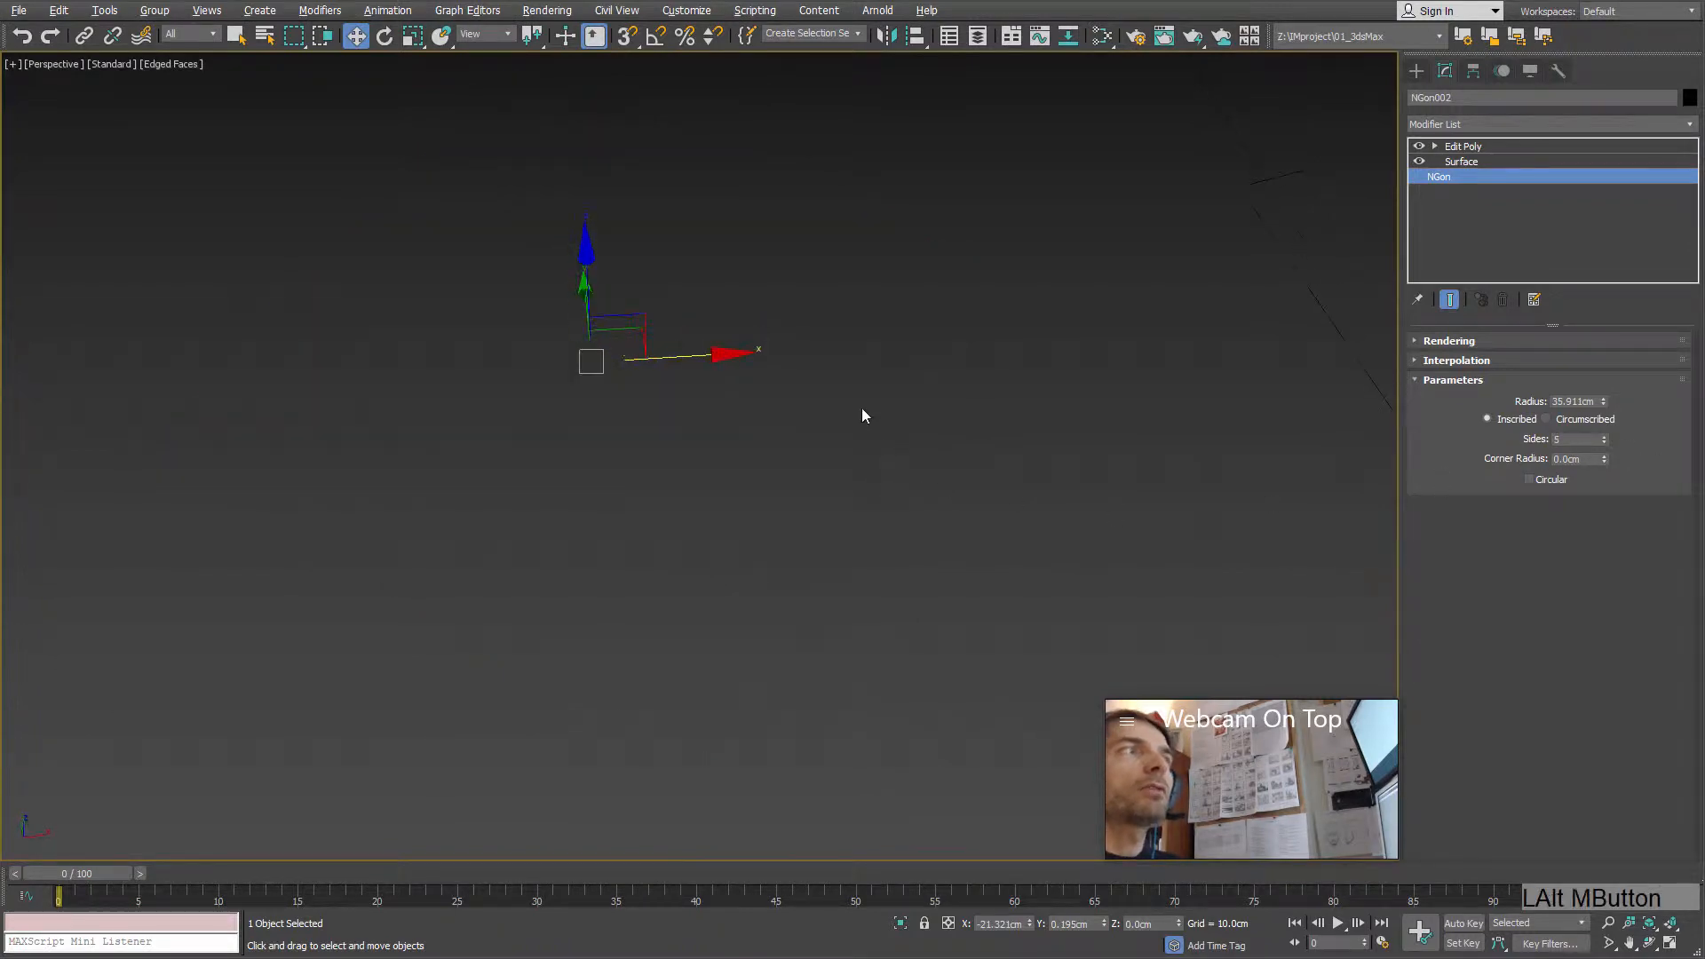
{"action": "left_click", "coordinate": [1604, 436]}
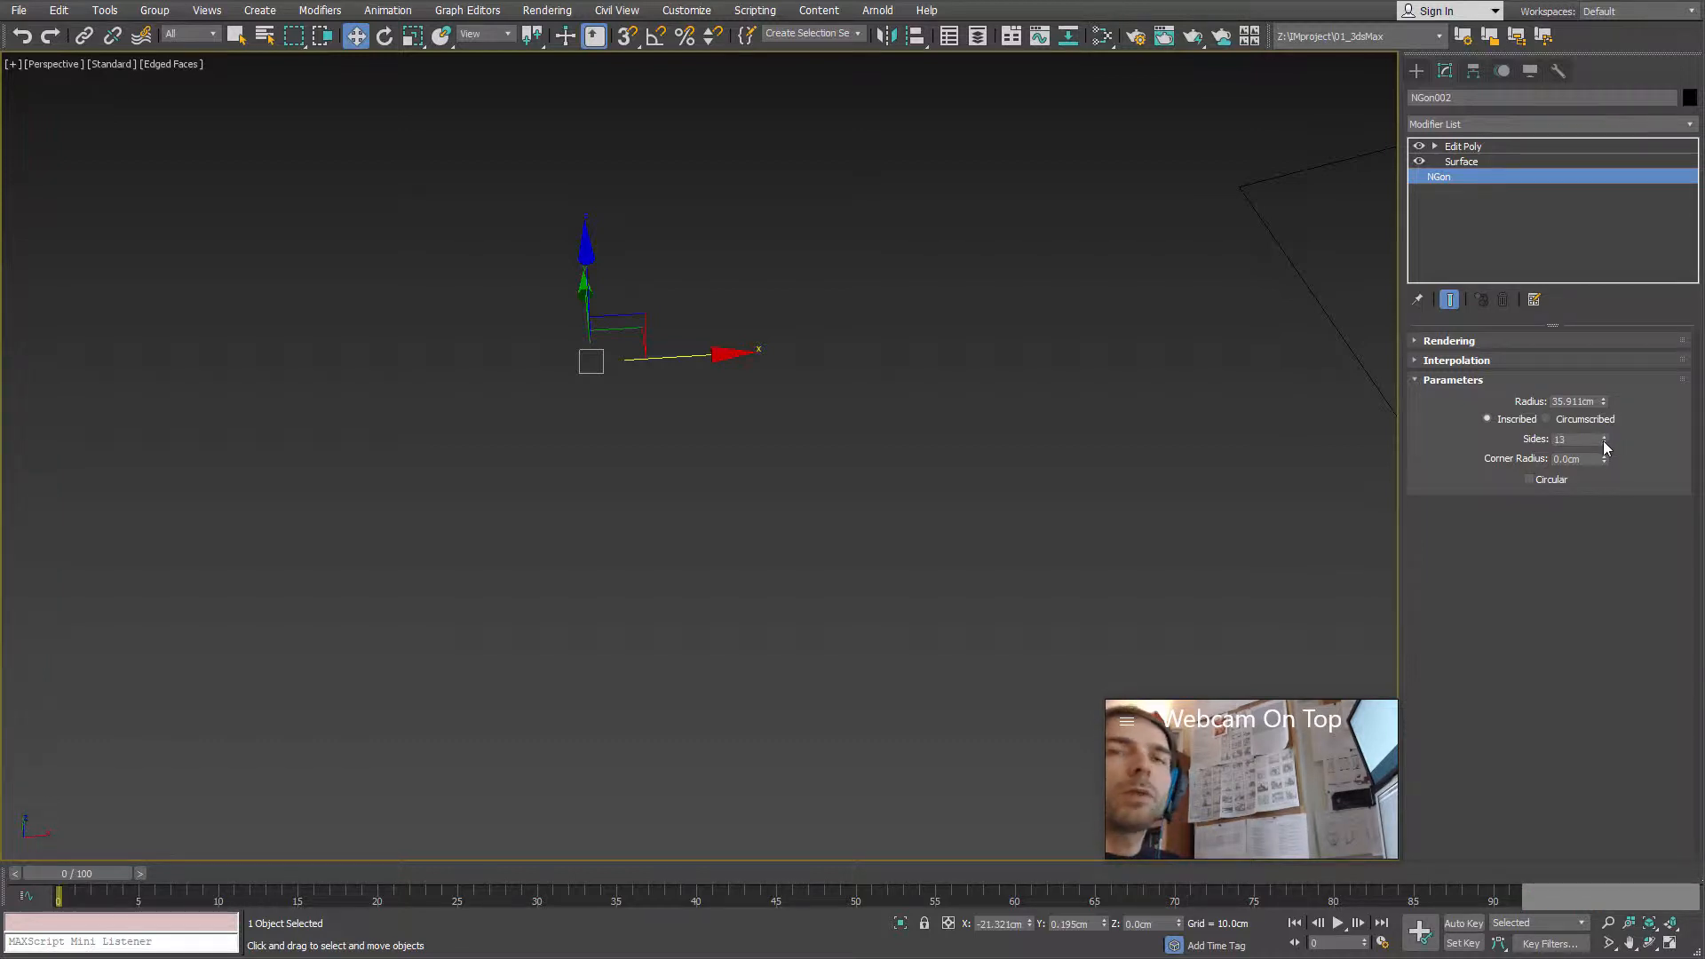
{"action": "left_click", "coordinate": [1603, 442]}
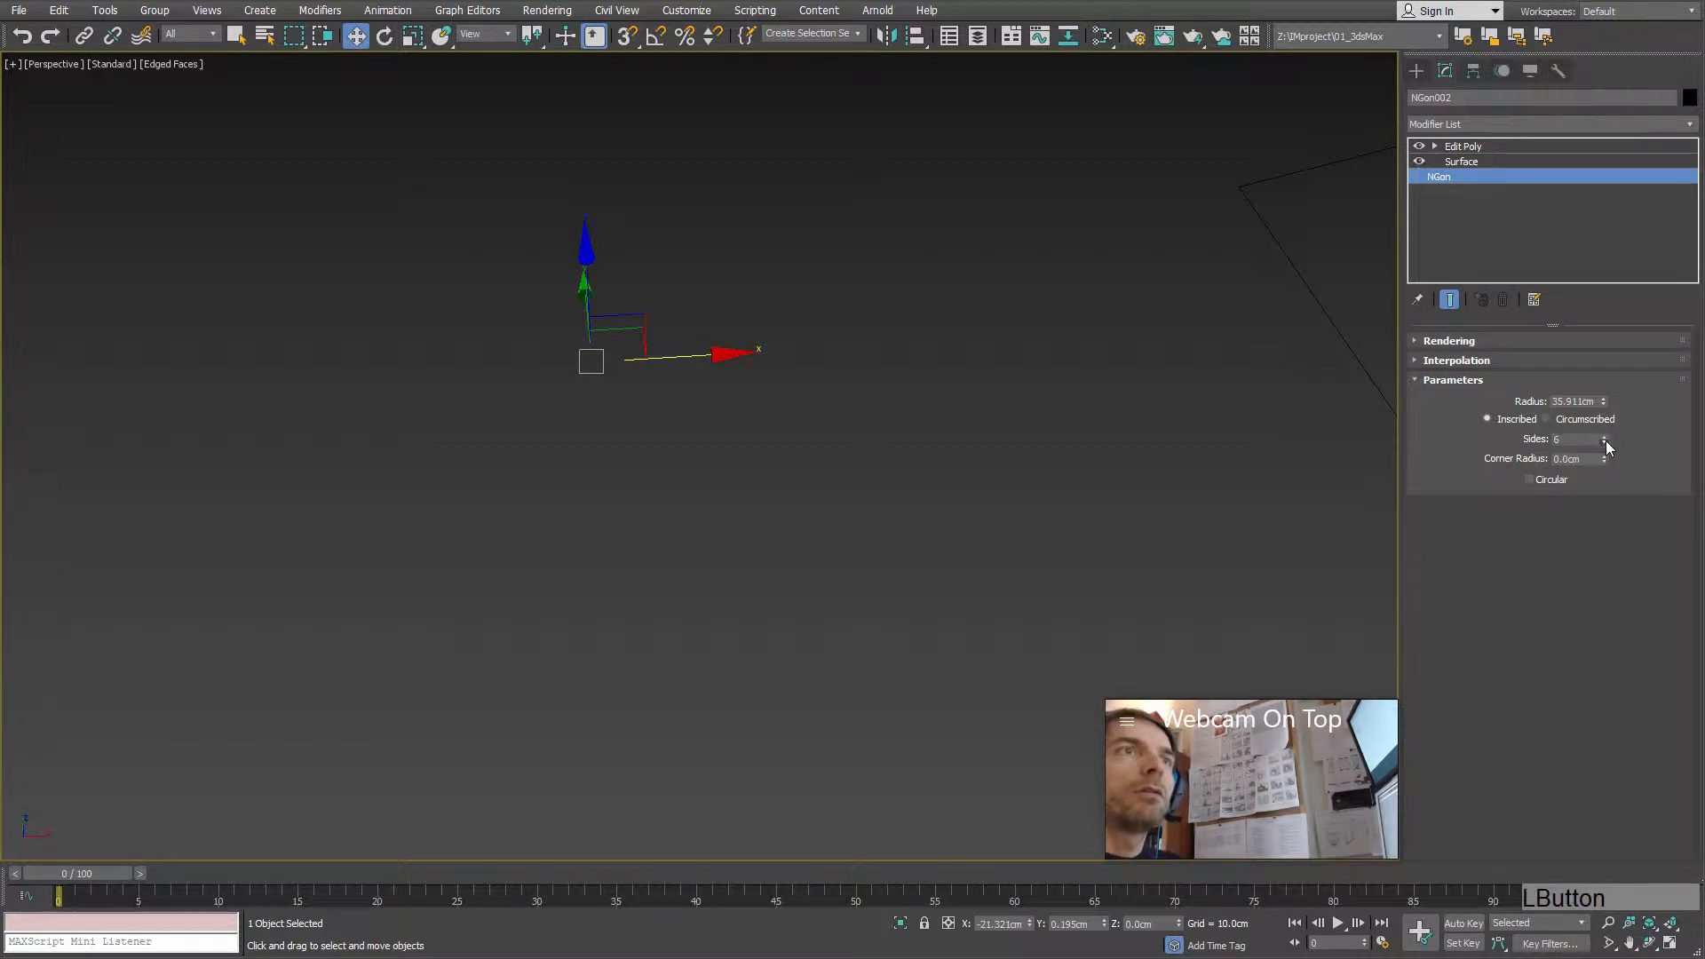
{"action": "left_click", "coordinate": [1604, 442]}
{"action": "left_click", "coordinate": [1603, 442]}
{"action": "left_click", "coordinate": [1603, 442]}
{"action": "left_click", "coordinate": [1604, 436]}
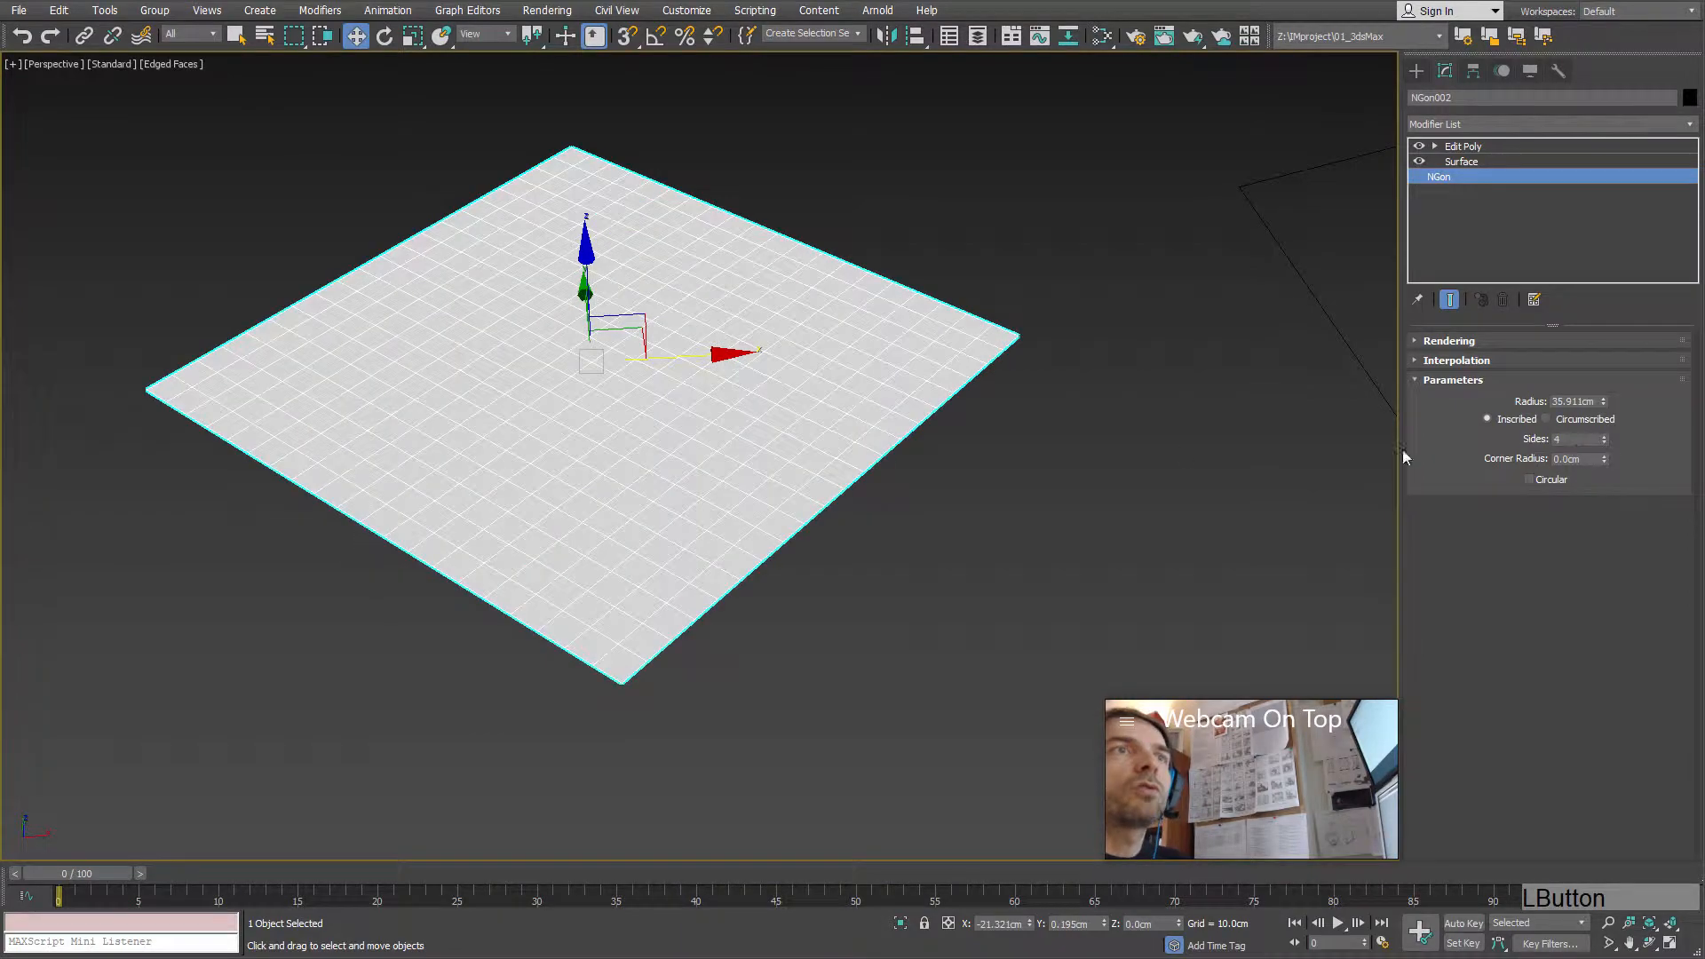
{"action": "middle_click_drag", "start_coordinate": [971, 460], "coordinate": [915, 535], "text": "alt"}
{"action": "scroll", "coordinate": [924, 536], "scroll_direction": "down", "scroll_amount": 5}
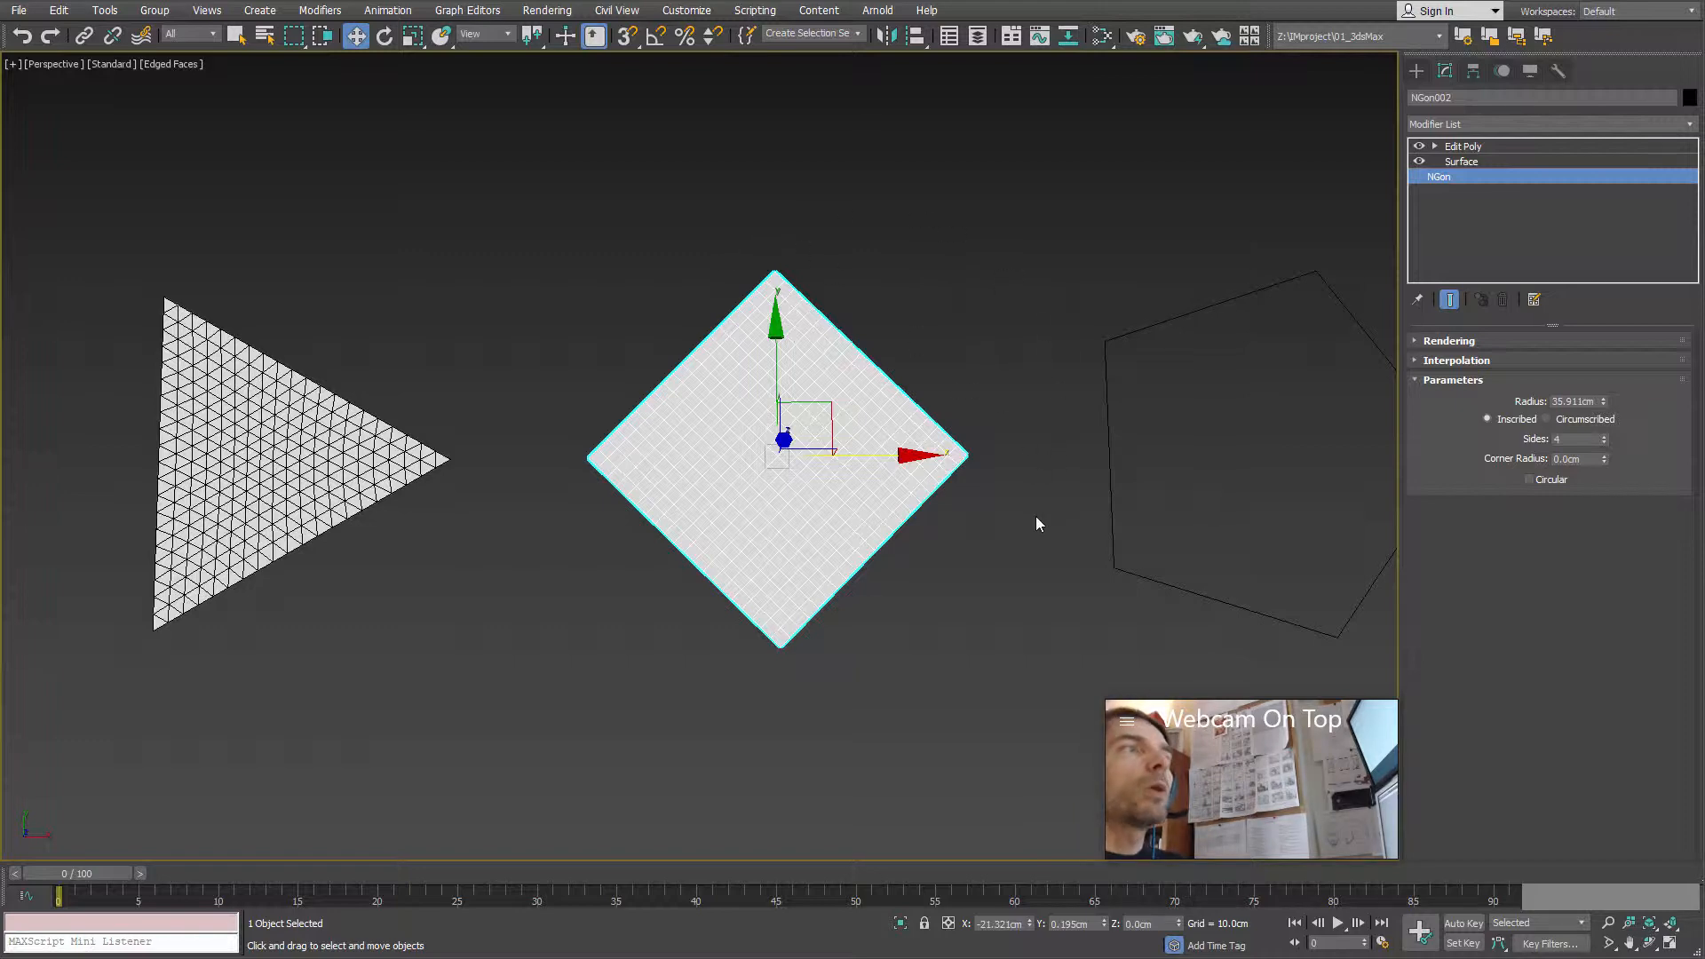
Step: Delete the other polygon shapes, keeping only the square
{"action": "middle_click_drag", "start_coordinate": [821, 531], "coordinate": [543, 452], "text": "alt"}
{"action": "left_click", "coordinate": [344, 482]}
{"action": "left_click", "coordinate": [421, 513]}
{"action": "left_click_drag", "start_coordinate": [844, 80], "coordinate": [1117, 484]}
{"action": "middle_click_drag", "start_coordinate": [1243, 489], "coordinate": [1014, 495]}
{"action": "key", "text": "Delete"}
{"action": "left_click_drag", "start_coordinate": [971, 236], "coordinate": [1154, 487]}
{"action": "key", "text": "Delete"}
Step: Turn off the square's end result display and set its base NGon to 8 sides
{"action": "middle_click_drag", "start_coordinate": [987, 520], "coordinate": [1262, 447]}
{"action": "left_click", "coordinate": [595, 428]}
{"action": "middle_click_drag", "start_coordinate": [597, 435], "coordinate": [1048, 553]}
{"action": "left_click", "coordinate": [1450, 177]}
{"action": "middle_click_drag", "start_coordinate": [928, 475], "coordinate": [757, 482]}
{"action": "scroll", "coordinate": [757, 482], "scroll_direction": "up", "scroll_amount": 2}
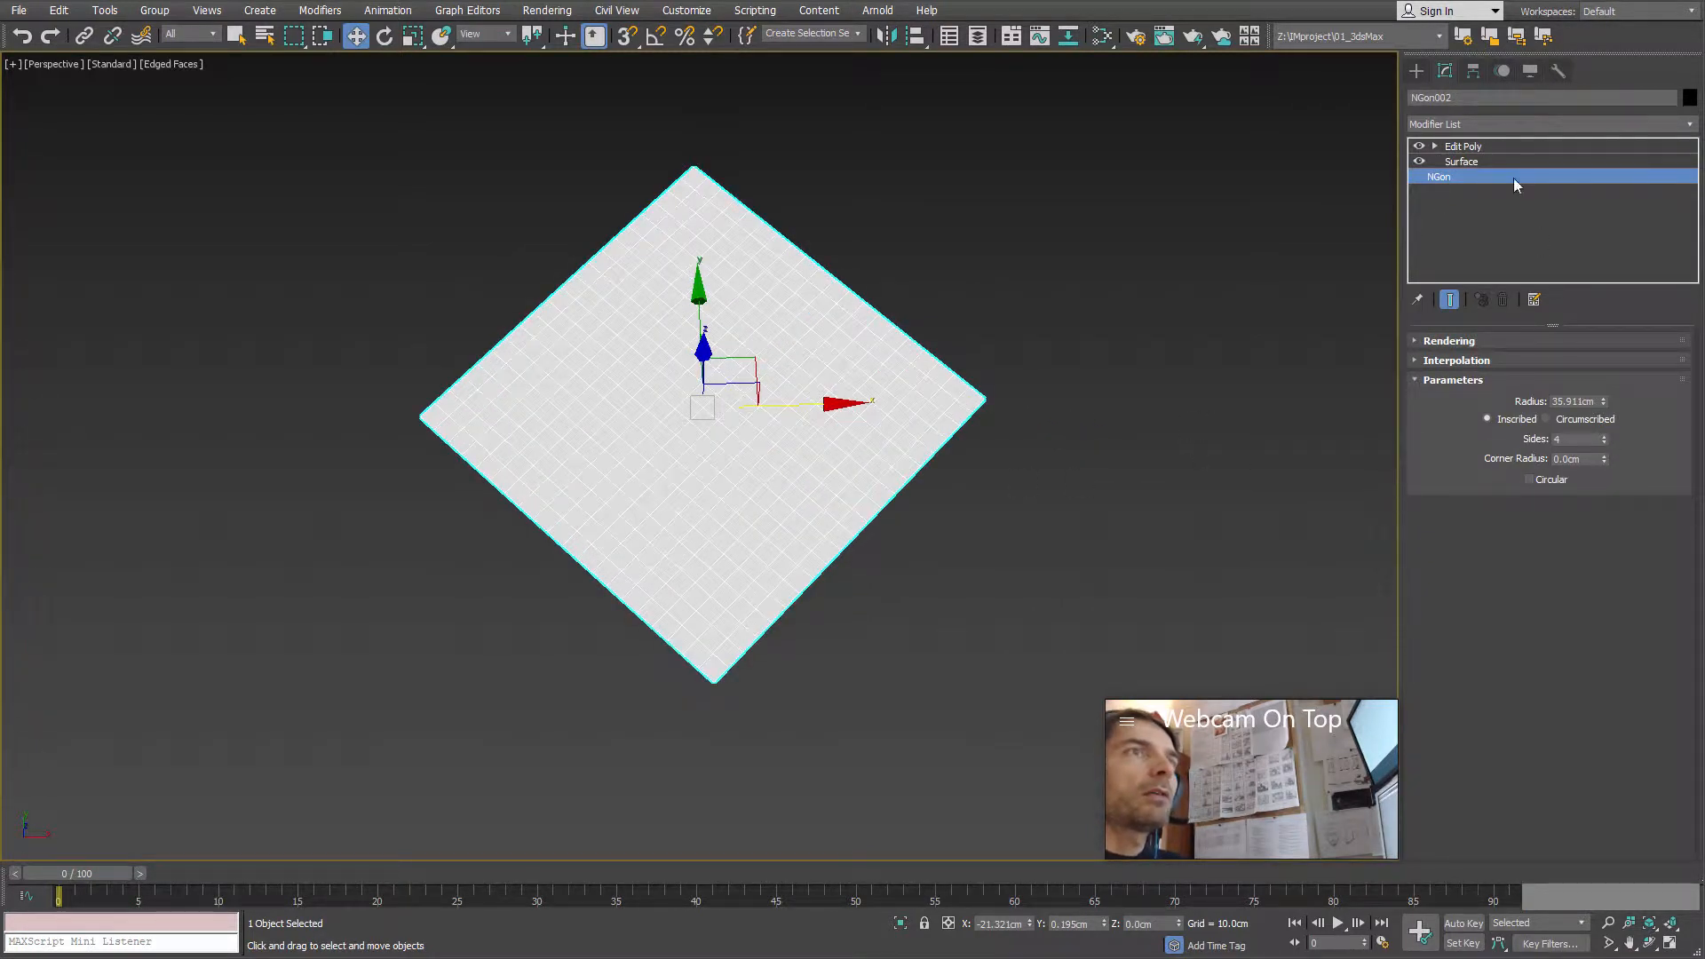
{"action": "left_click", "coordinate": [1449, 300]}
{"action": "left_click", "coordinate": [1604, 436]}
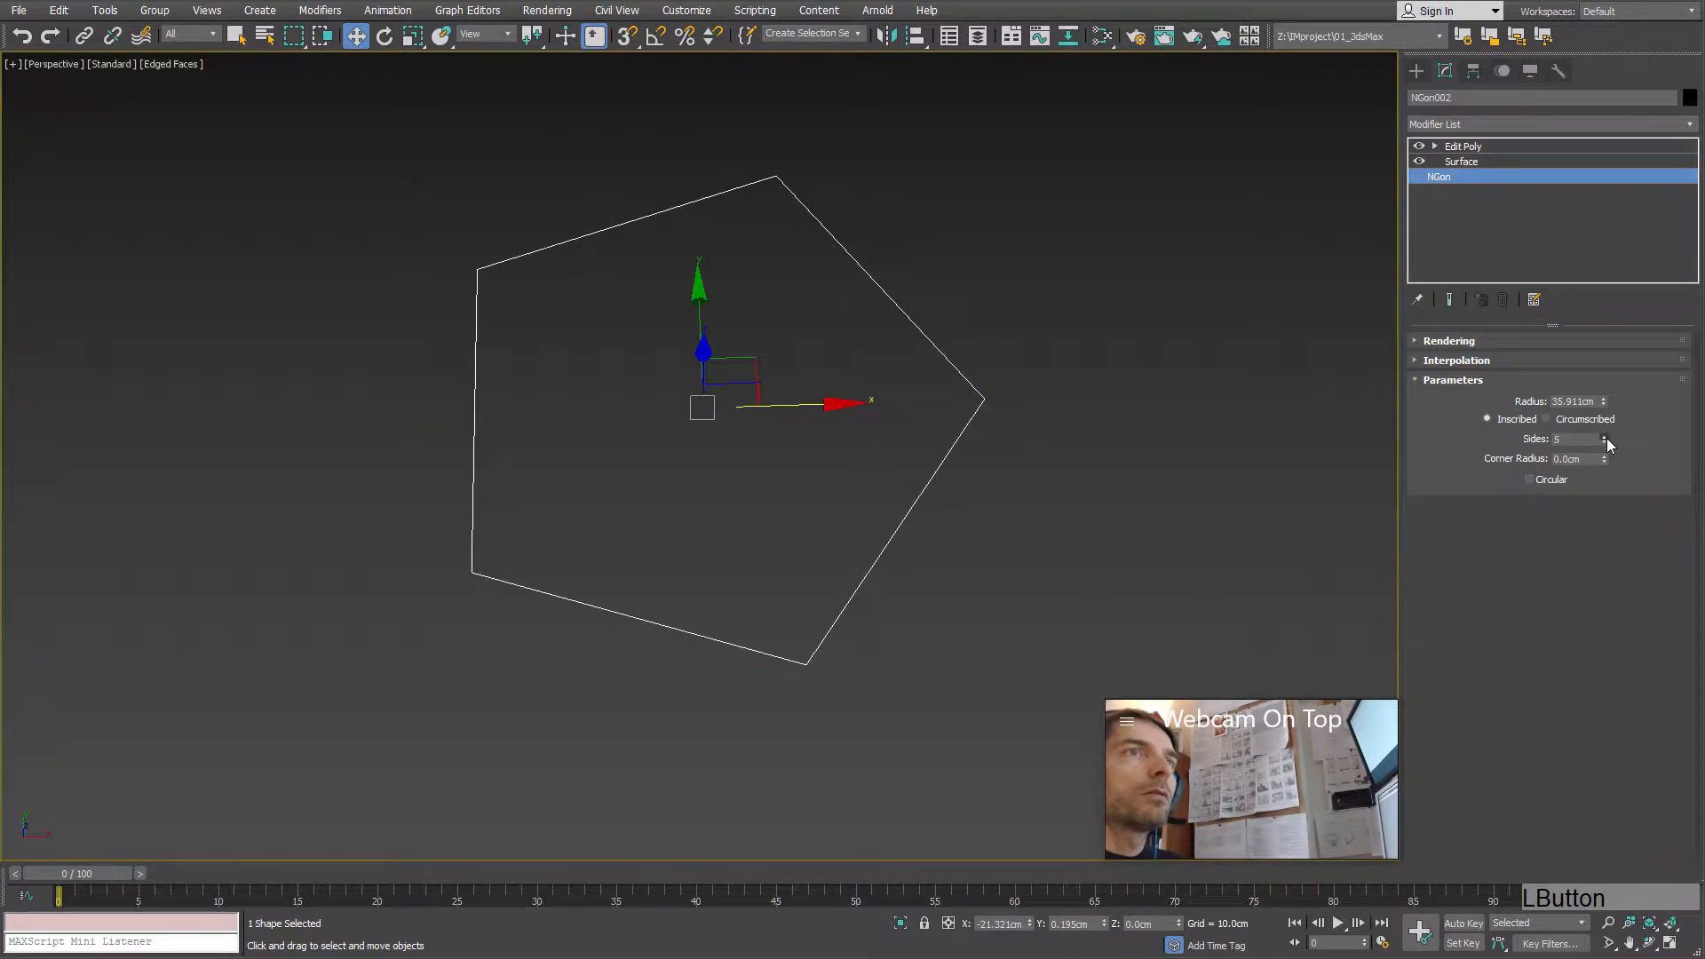
{"action": "left_click", "coordinate": [1604, 436]}
{"action": "left_click", "coordinate": [1604, 436]}
{"action": "left_click", "coordinate": [1605, 437]}
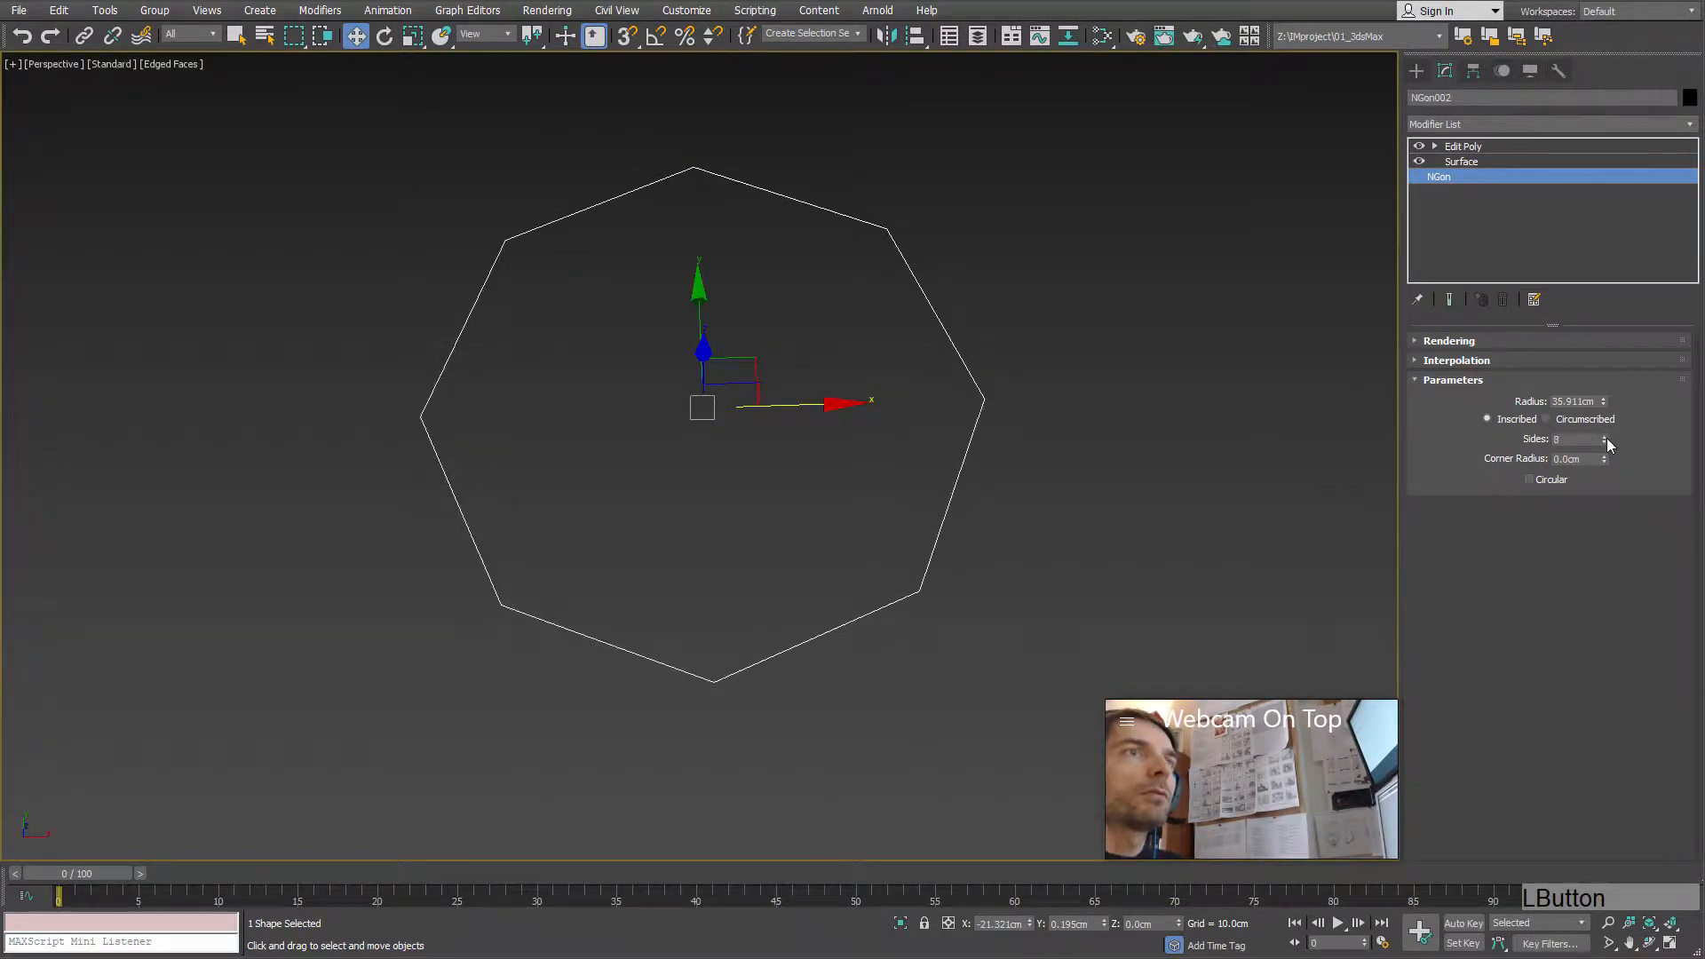
{"action": "middle_click_drag", "start_coordinate": [897, 494], "coordinate": [892, 512], "text": "alt"}
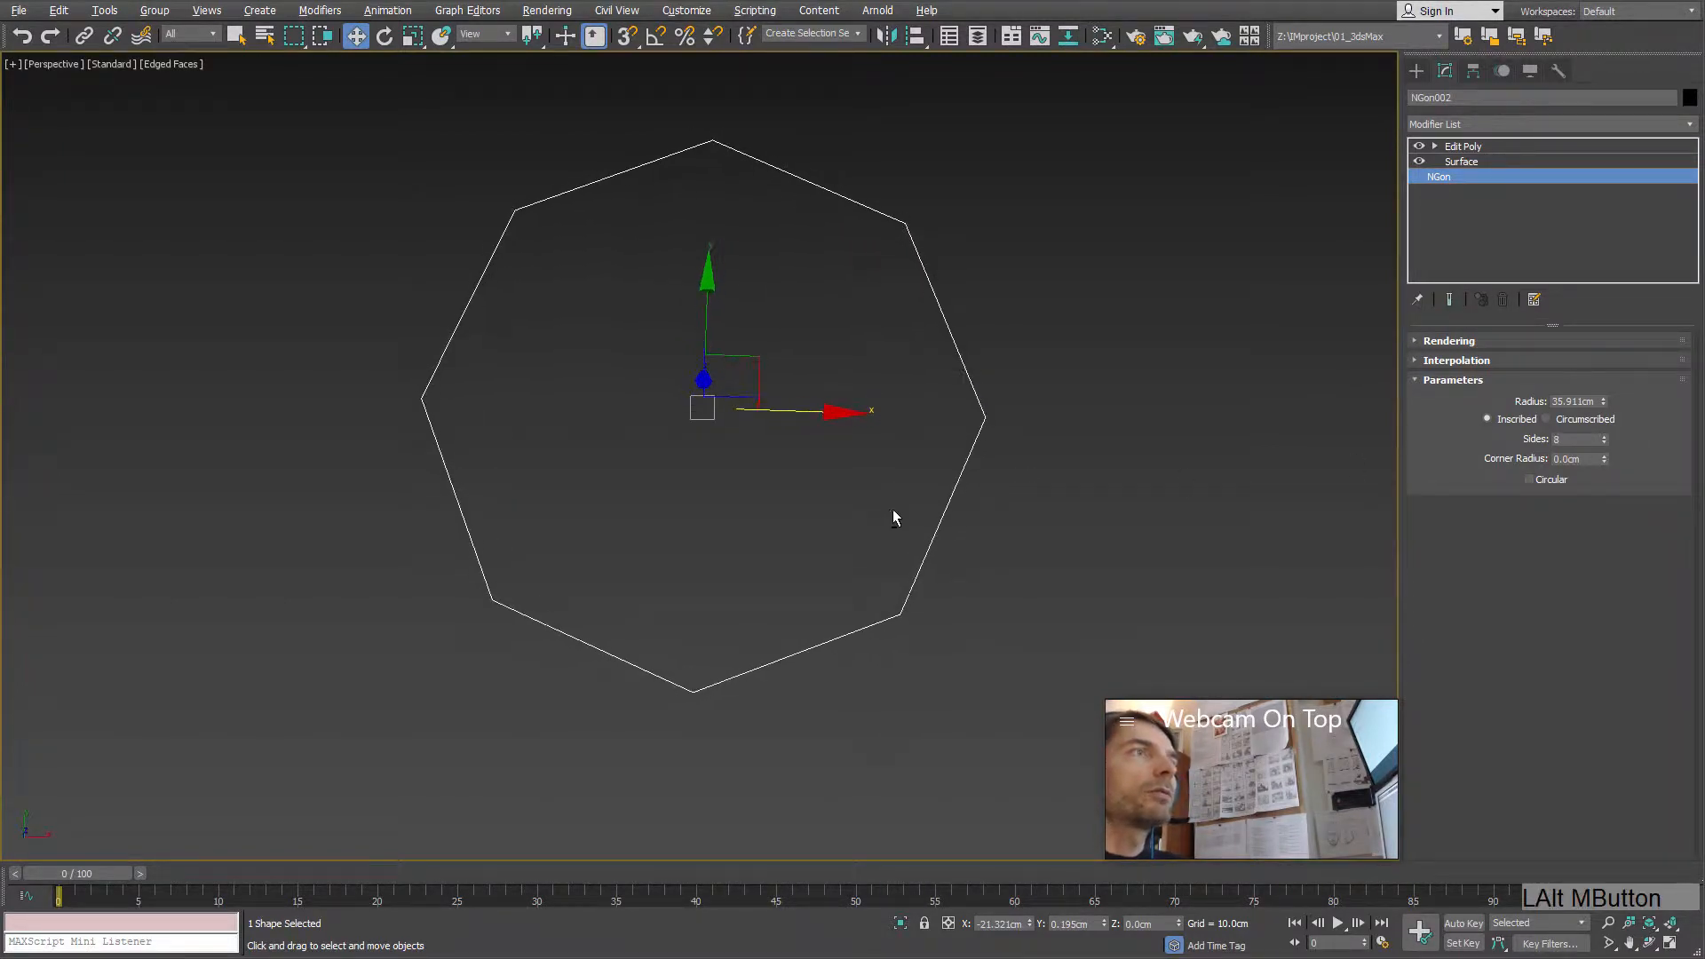
Step: Check the octagon at its Surface and Edit Poly levels, and return to the base NGon
{"action": "left_click", "coordinate": [1460, 161]}
{"action": "left_click", "coordinate": [1463, 145]}
{"action": "mouse_move", "coordinate": [782, 392]}
{"action": "middle_mouse_down", "text": "alt"}
{"action": "mouse_move", "coordinate": [781, 313]}
{"action": "mouse_move", "coordinate": [794, 393]}
{"action": "middle_mouse_up", "text": "alt"}
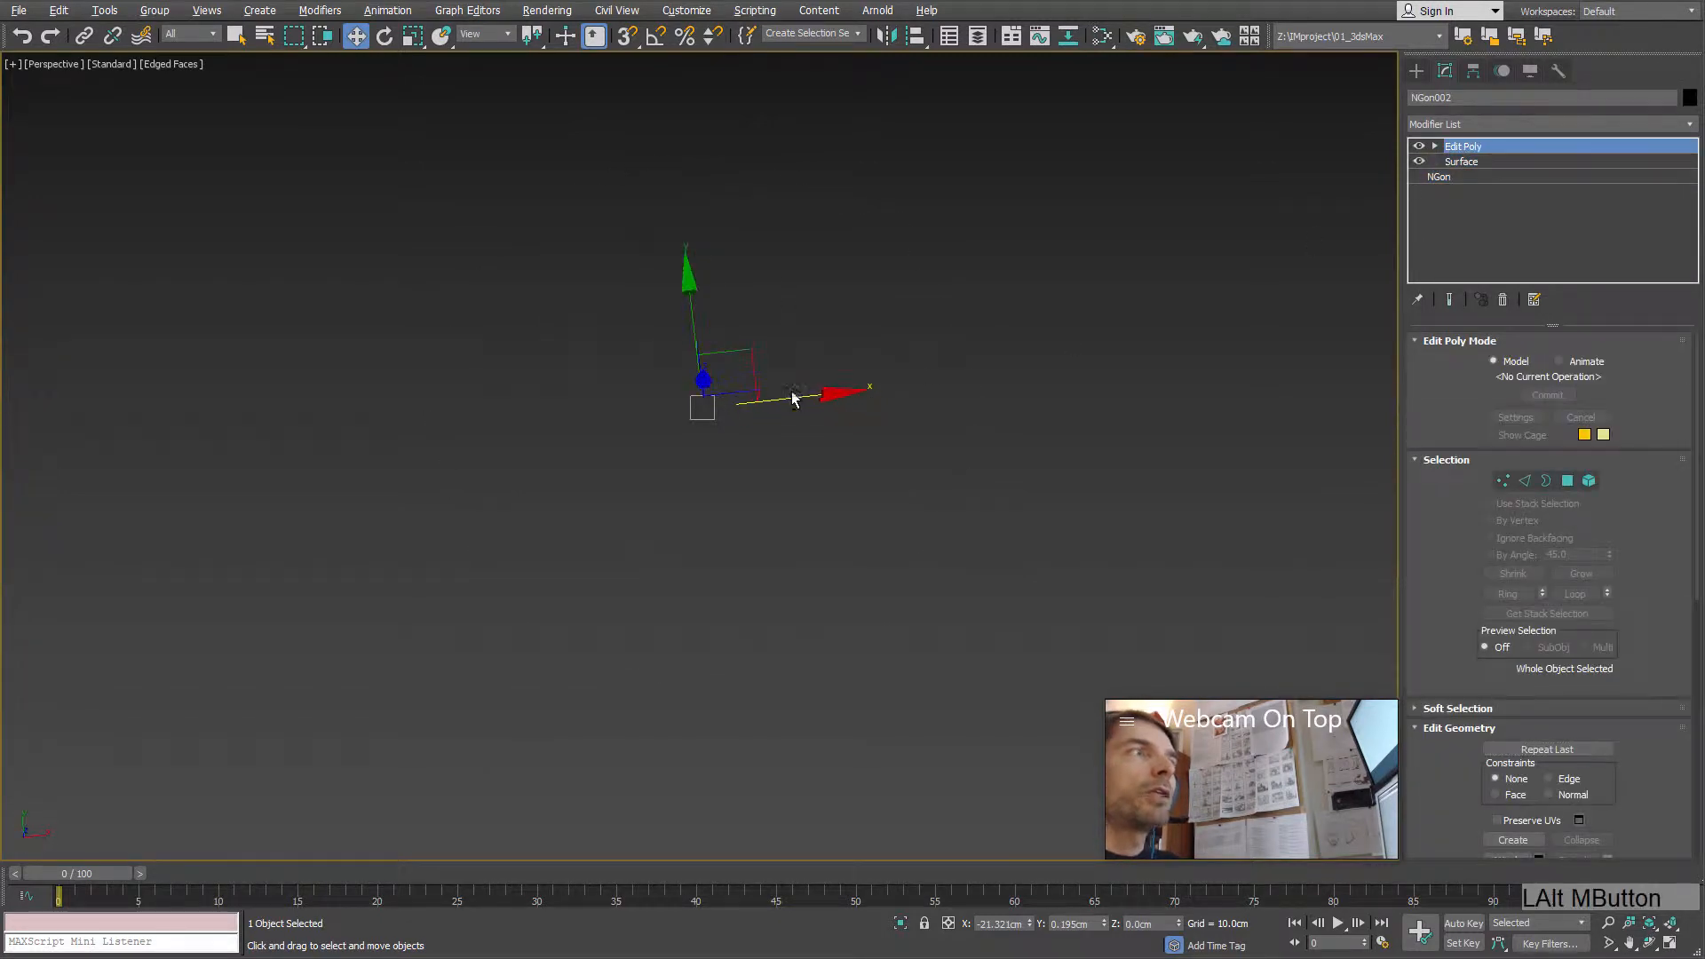
{"action": "middle_click_drag", "start_coordinate": [934, 395], "coordinate": [1279, 224], "text": "alt"}
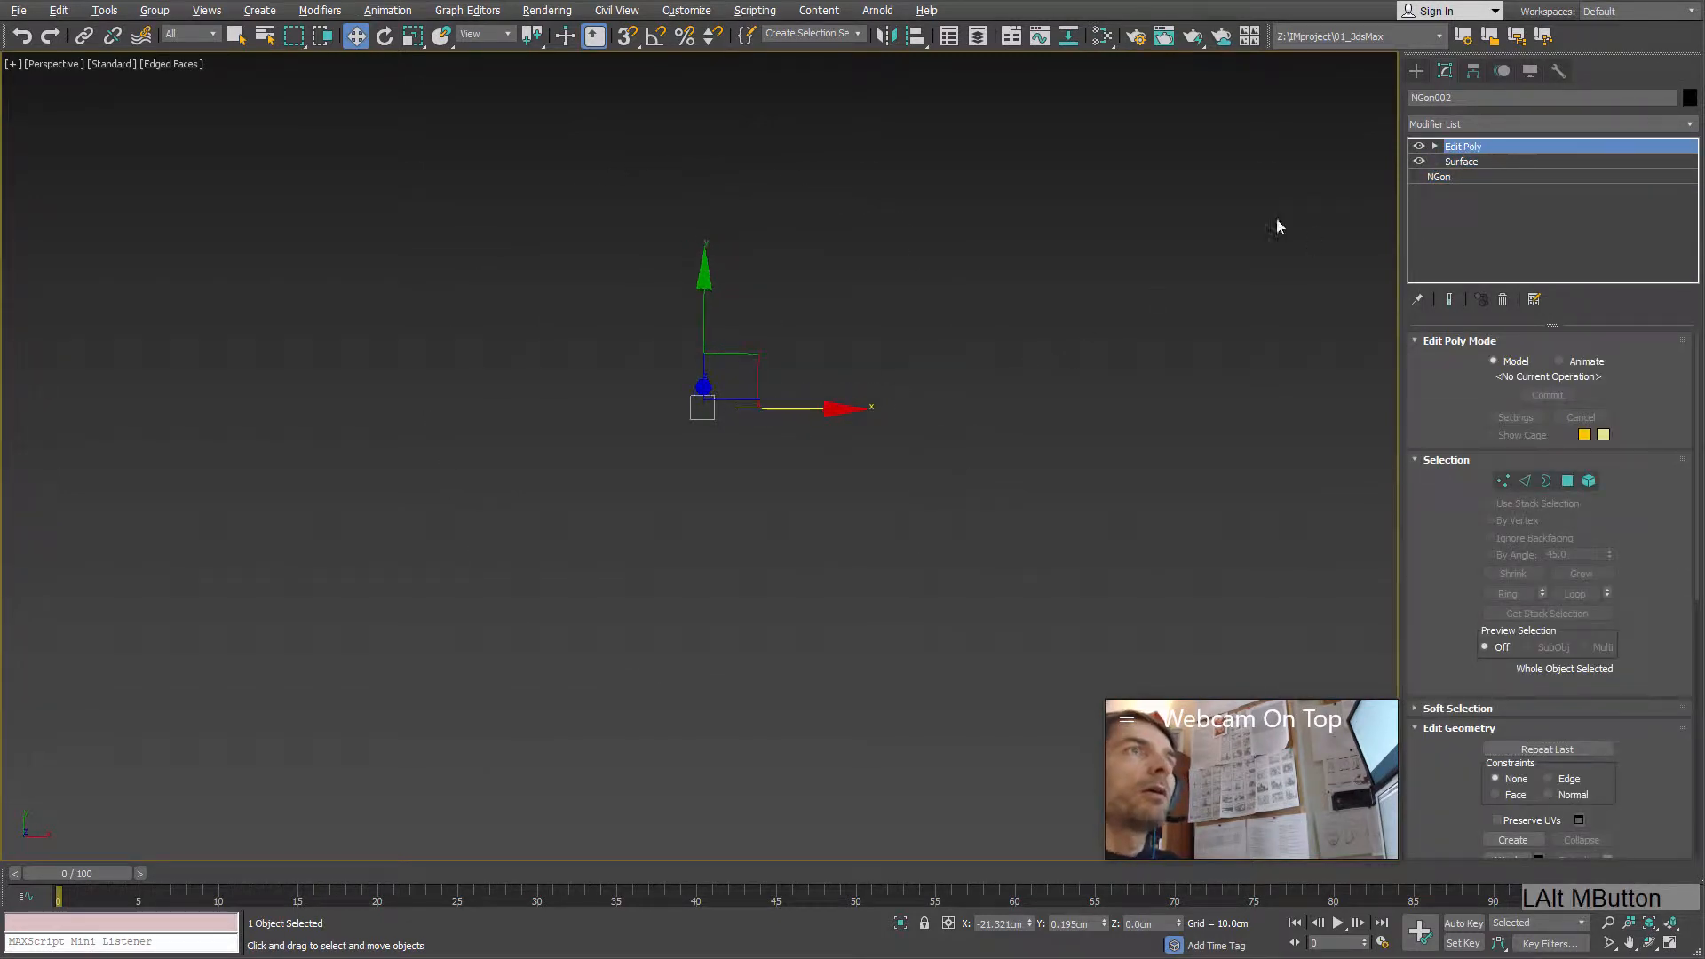
{"action": "left_click", "coordinate": [1438, 177]}
{"action": "middle_click_drag", "start_coordinate": [794, 435], "coordinate": [799, 426], "text": "alt"}
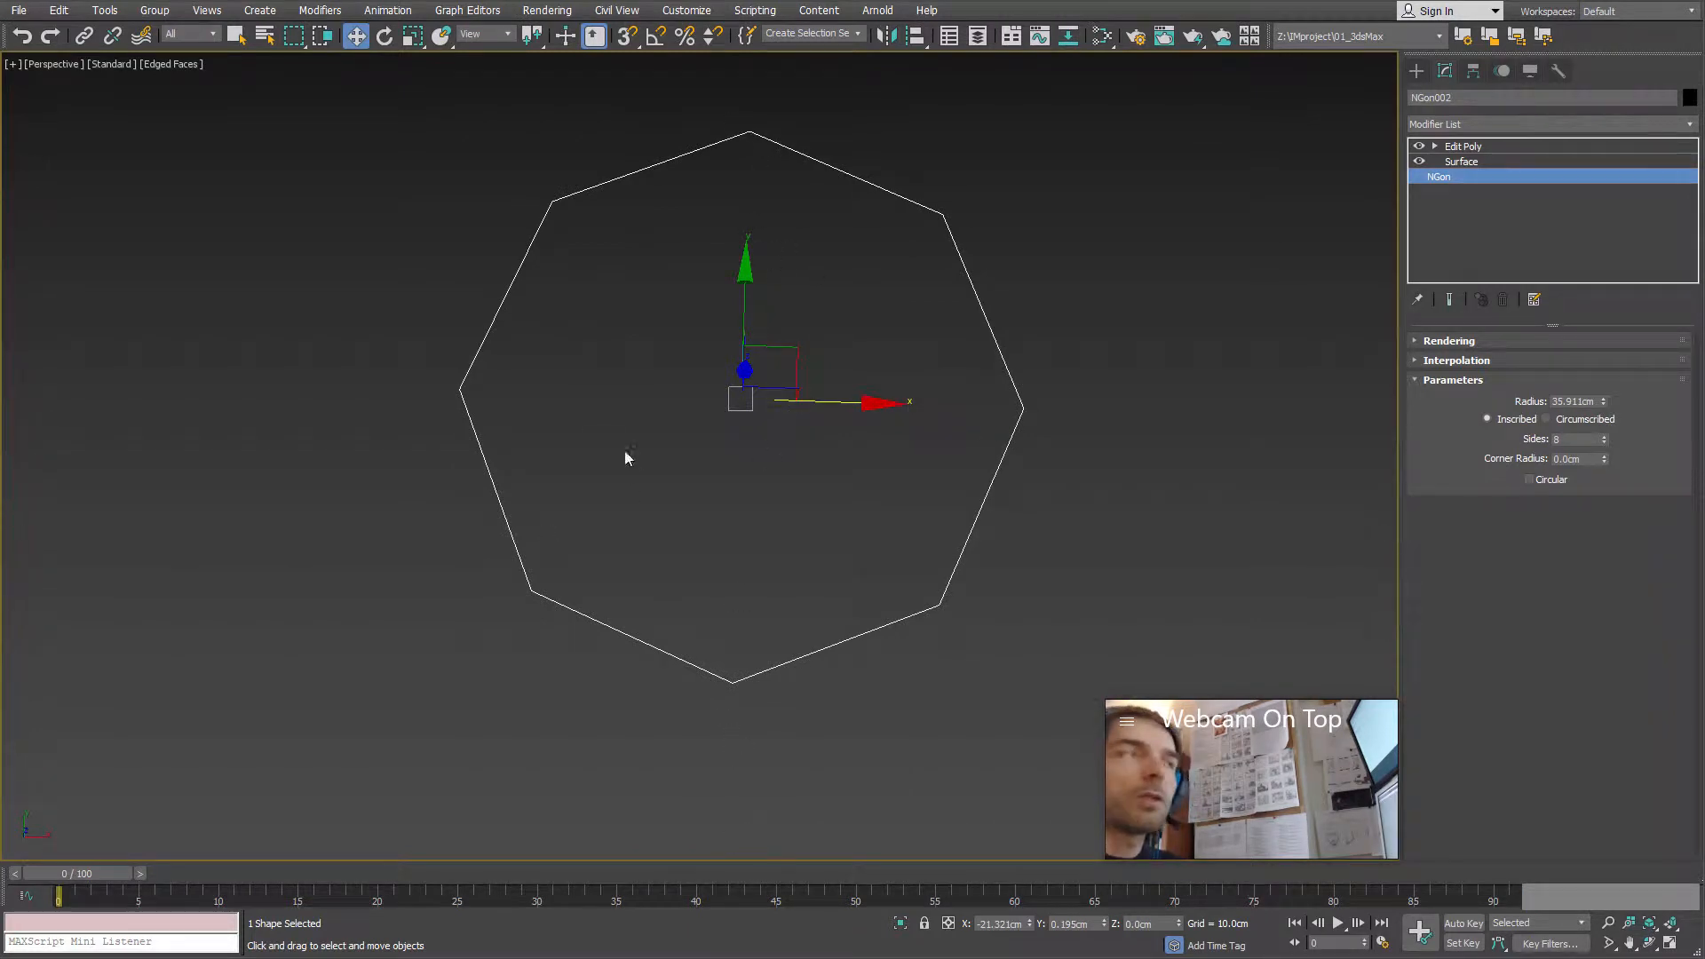
Step: Add an Edit Spline modifier directly above the octagon's base NGon, below Surface
{"action": "left_click", "coordinate": [1418, 69]}
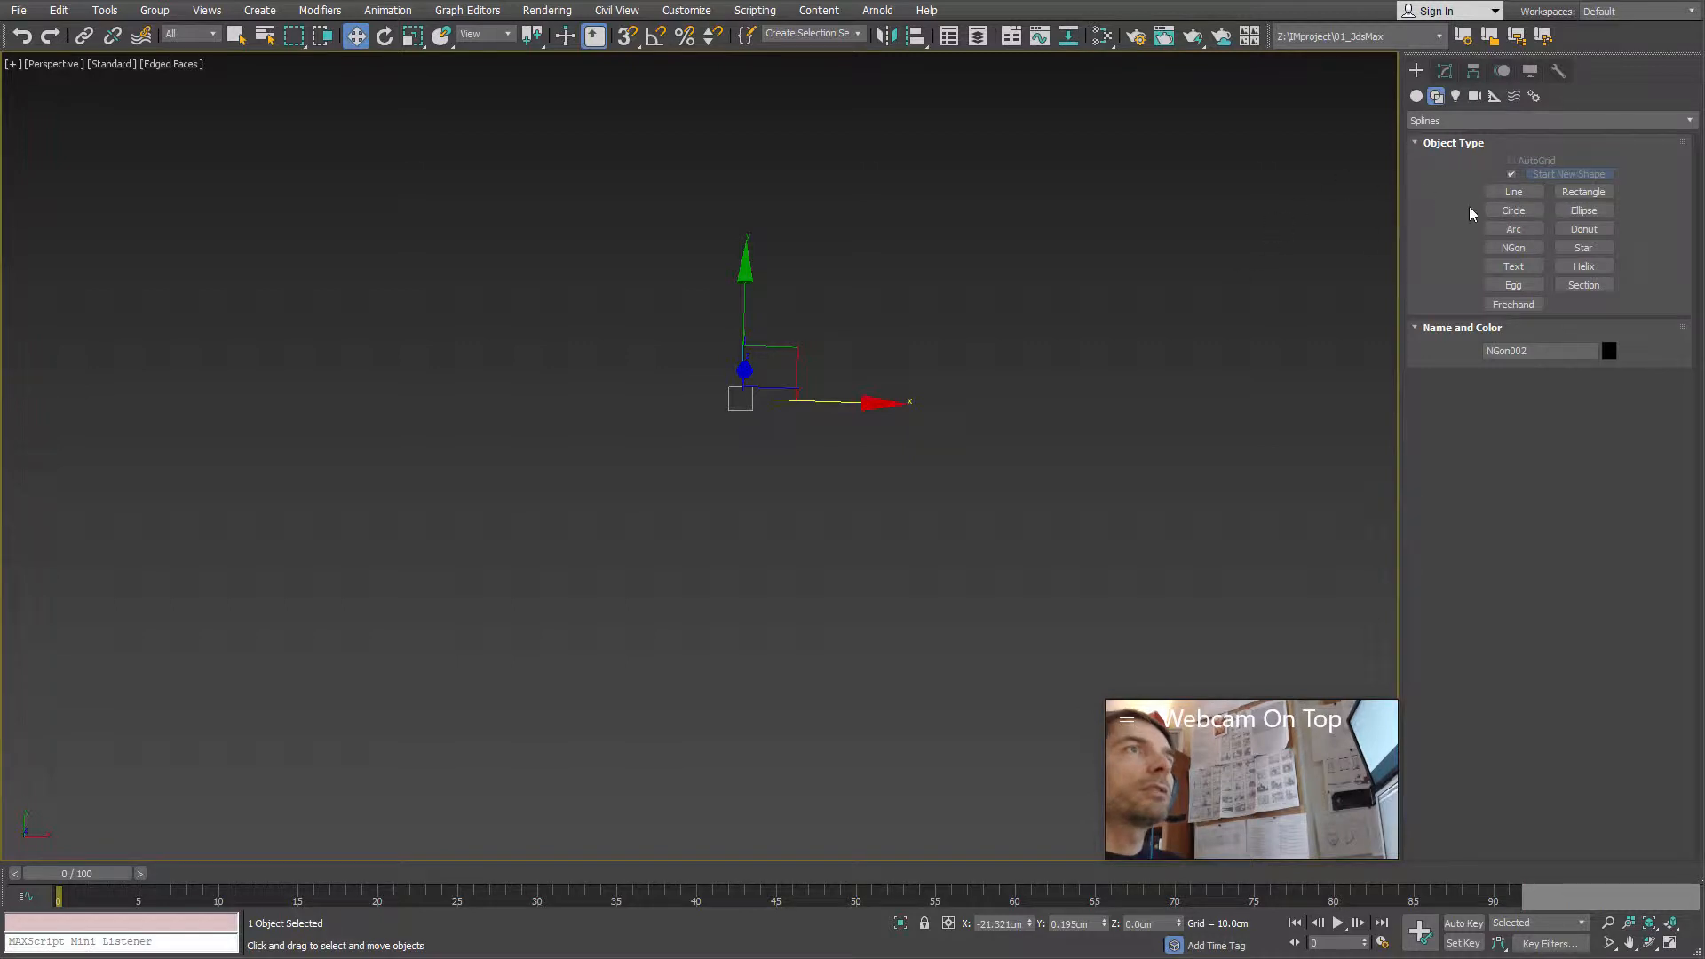
{"action": "left_click", "coordinate": [1445, 70]}
{"action": "left_click", "coordinate": [1440, 178]}
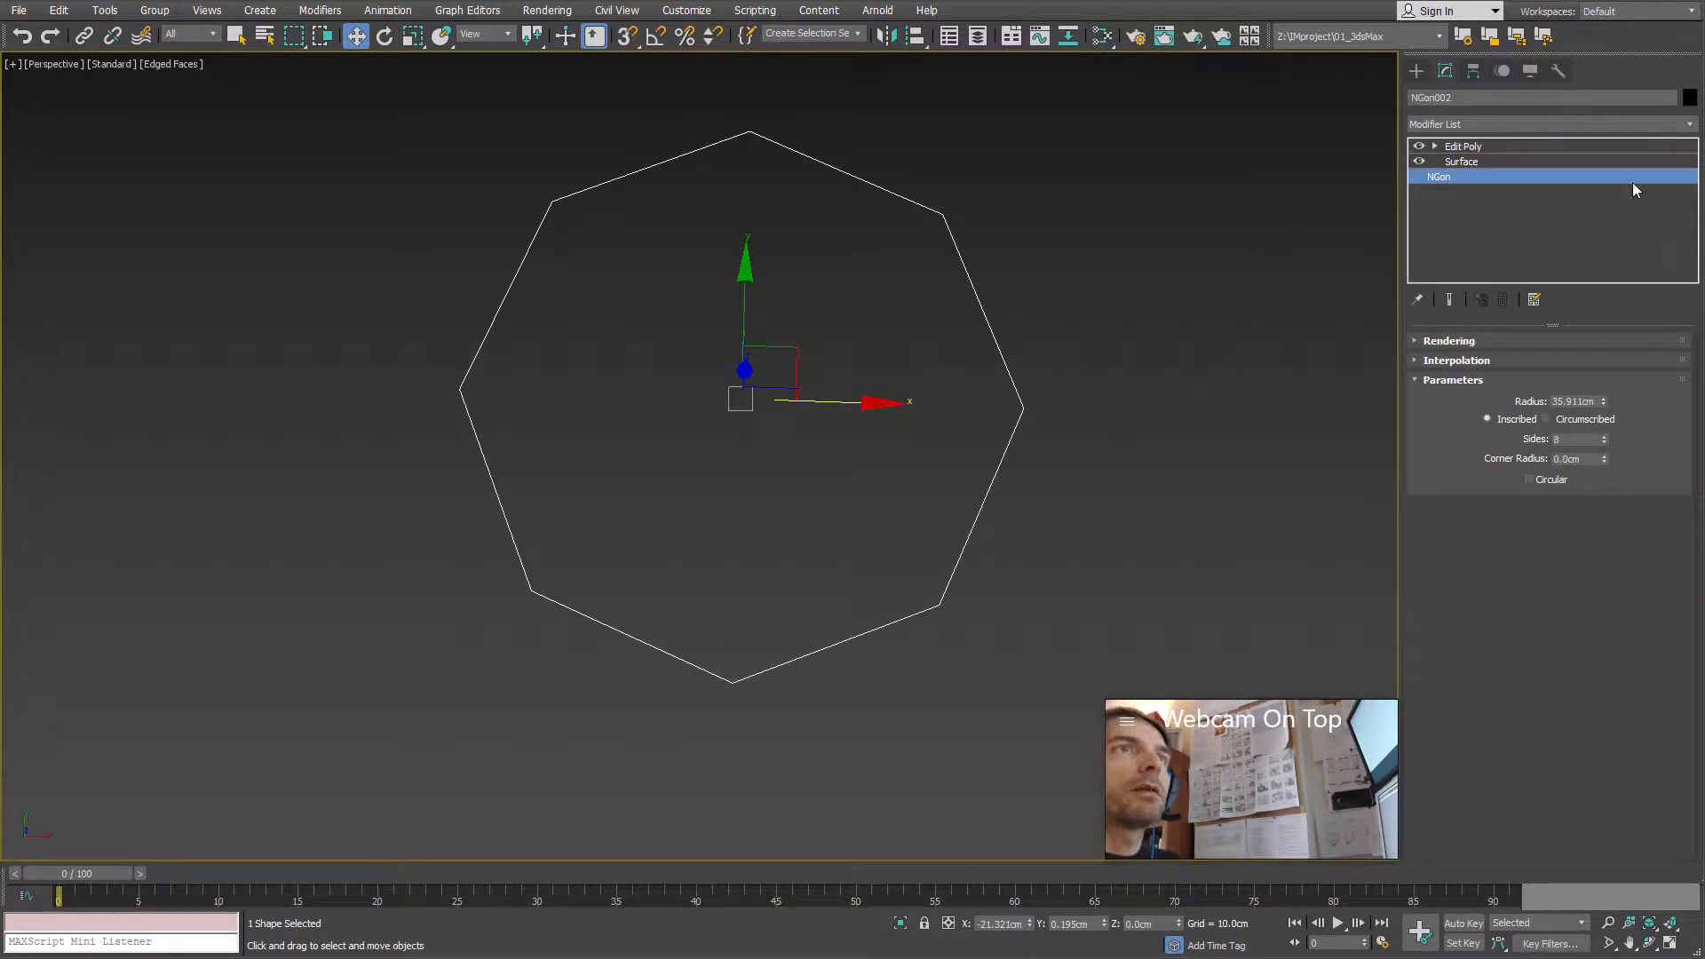
{"action": "left_click", "coordinate": [1695, 127]}
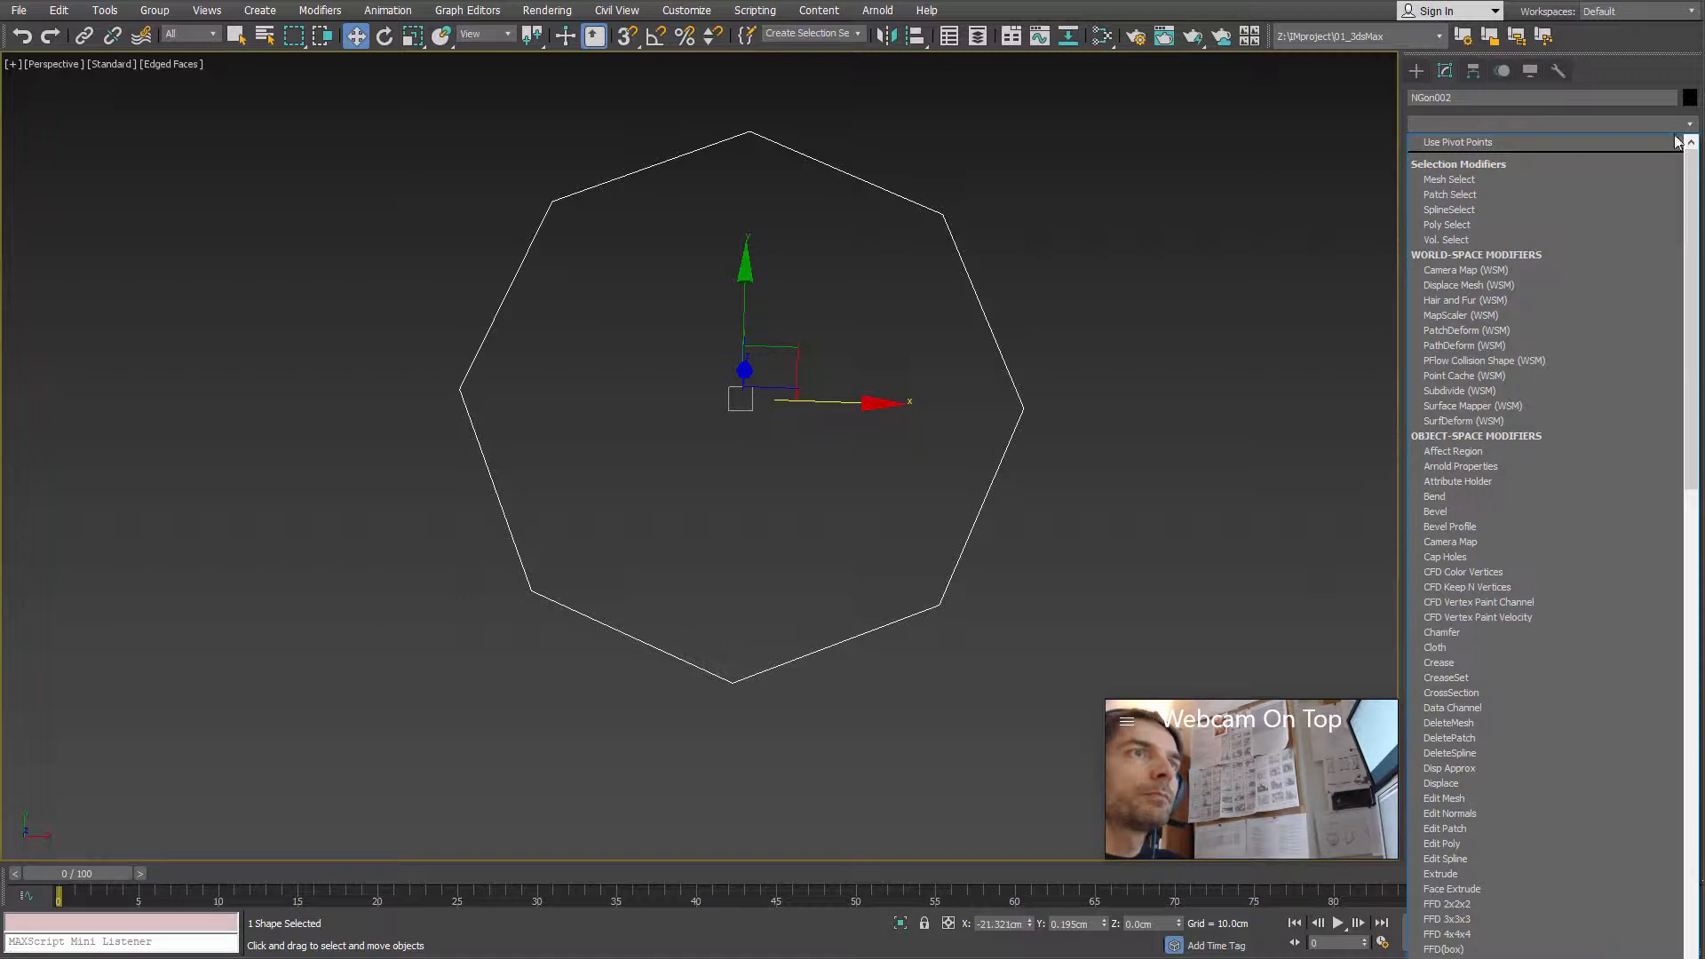
{"action": "key", "text": "e"}
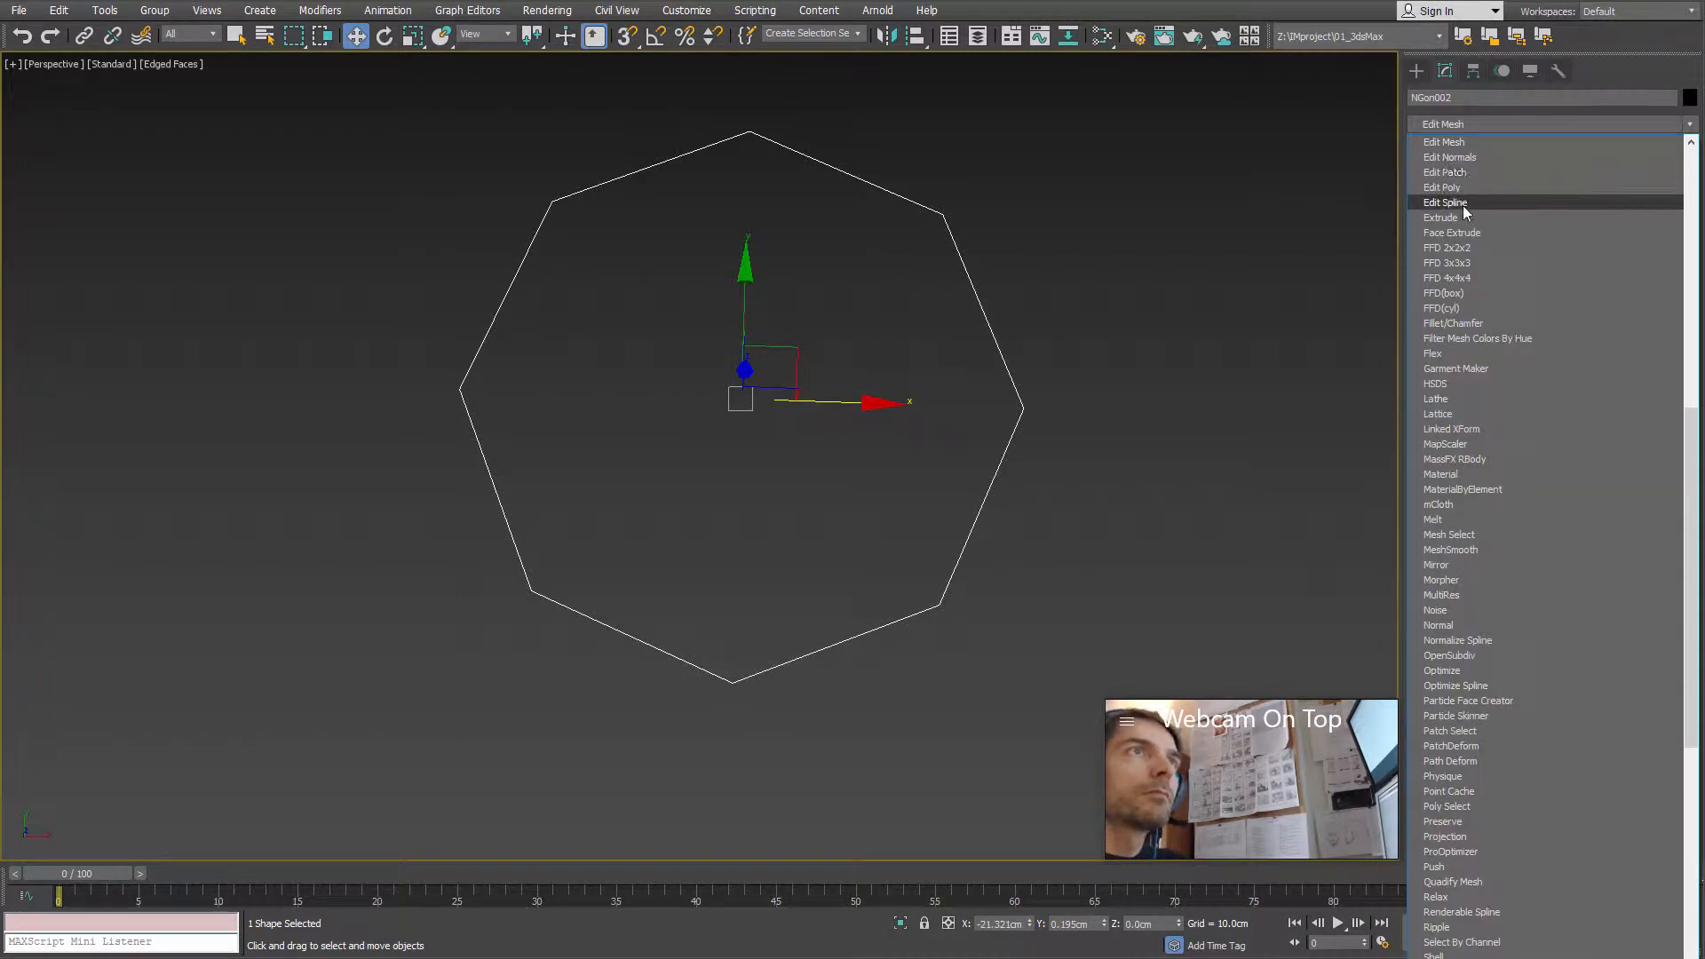
{"action": "left_click", "coordinate": [1453, 204]}
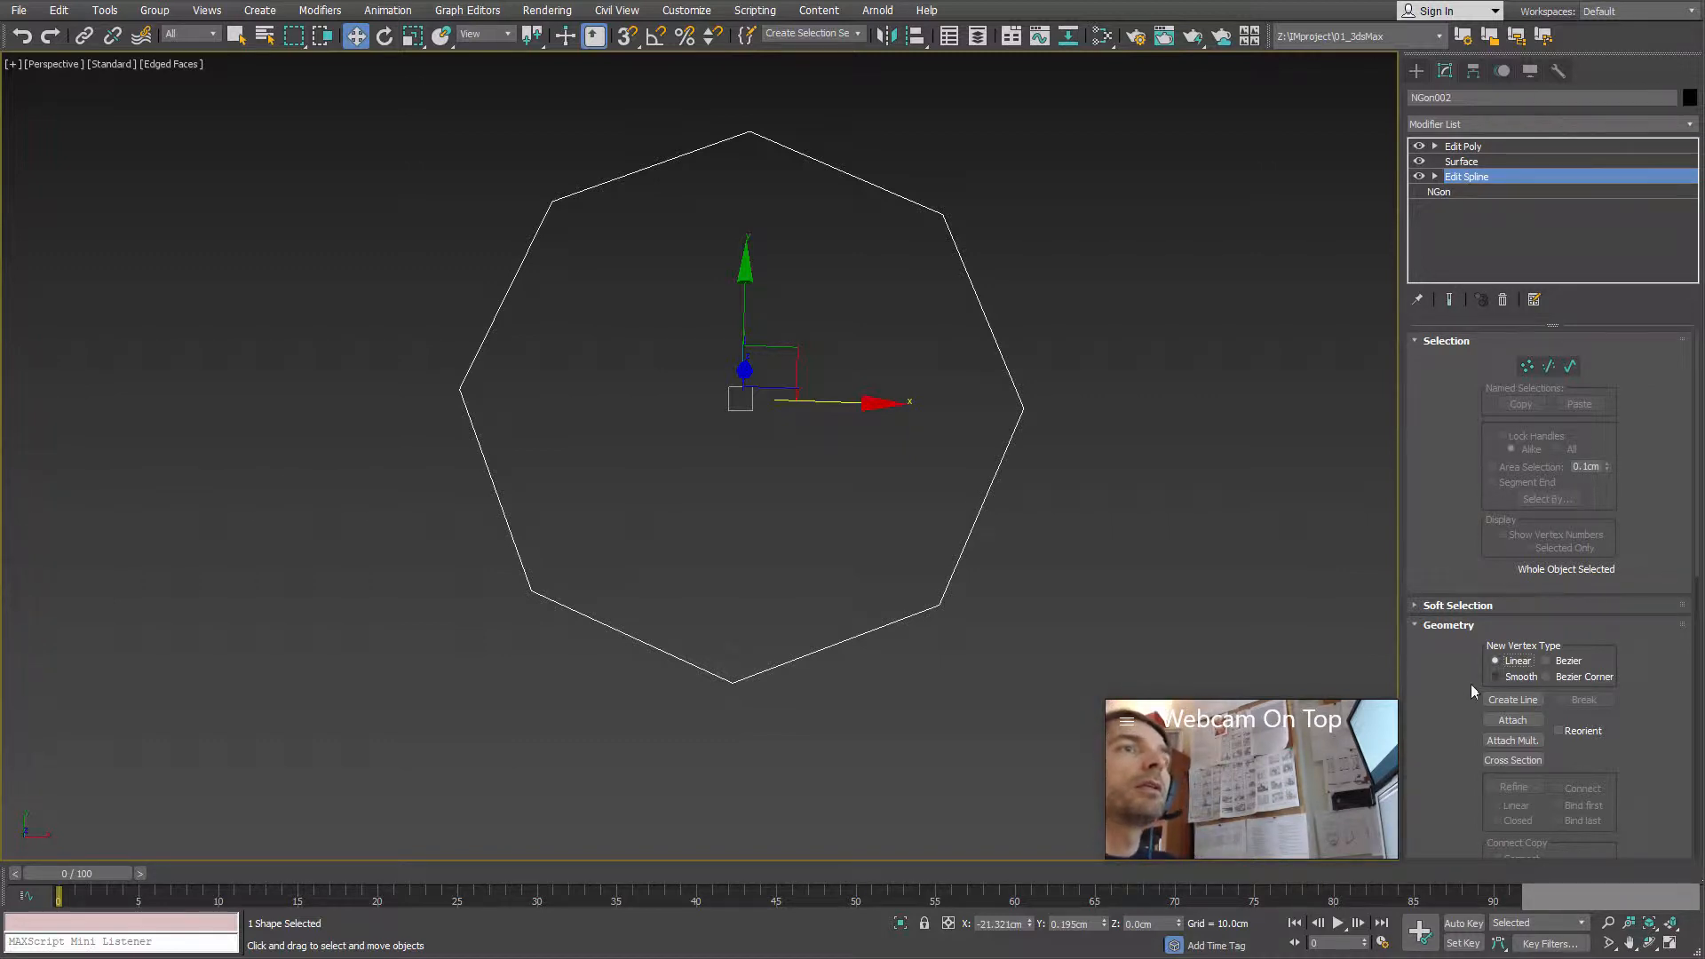
Step: Activate Create Line on the octagon's Edit Spline level and turn on 3D snapping
{"action": "scroll", "coordinate": [1501, 679], "scroll_direction": "down", "scroll_amount": 2}
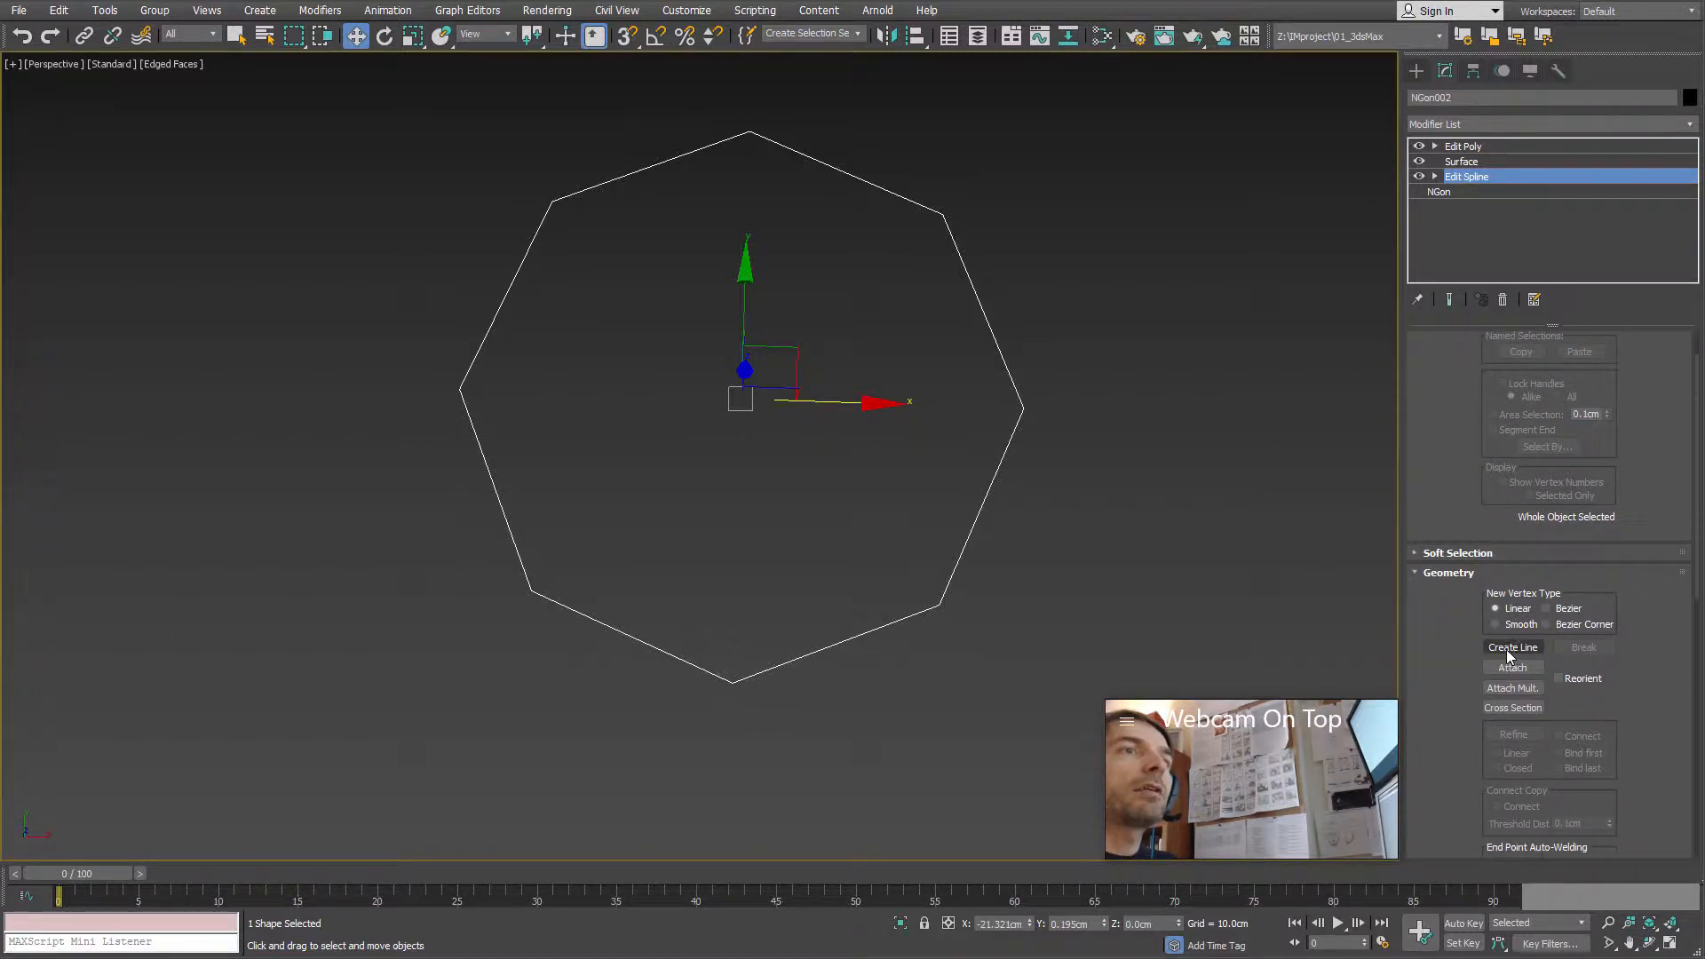
{"action": "left_click", "coordinate": [1485, 649]}
{"action": "middle_click_drag", "start_coordinate": [576, 420], "coordinate": [534, 402], "text": "alt"}
{"action": "middle_click_drag", "start_coordinate": [533, 426], "coordinate": [561, 364], "text": "alt"}
{"action": "left_click", "coordinate": [1534, 652]}
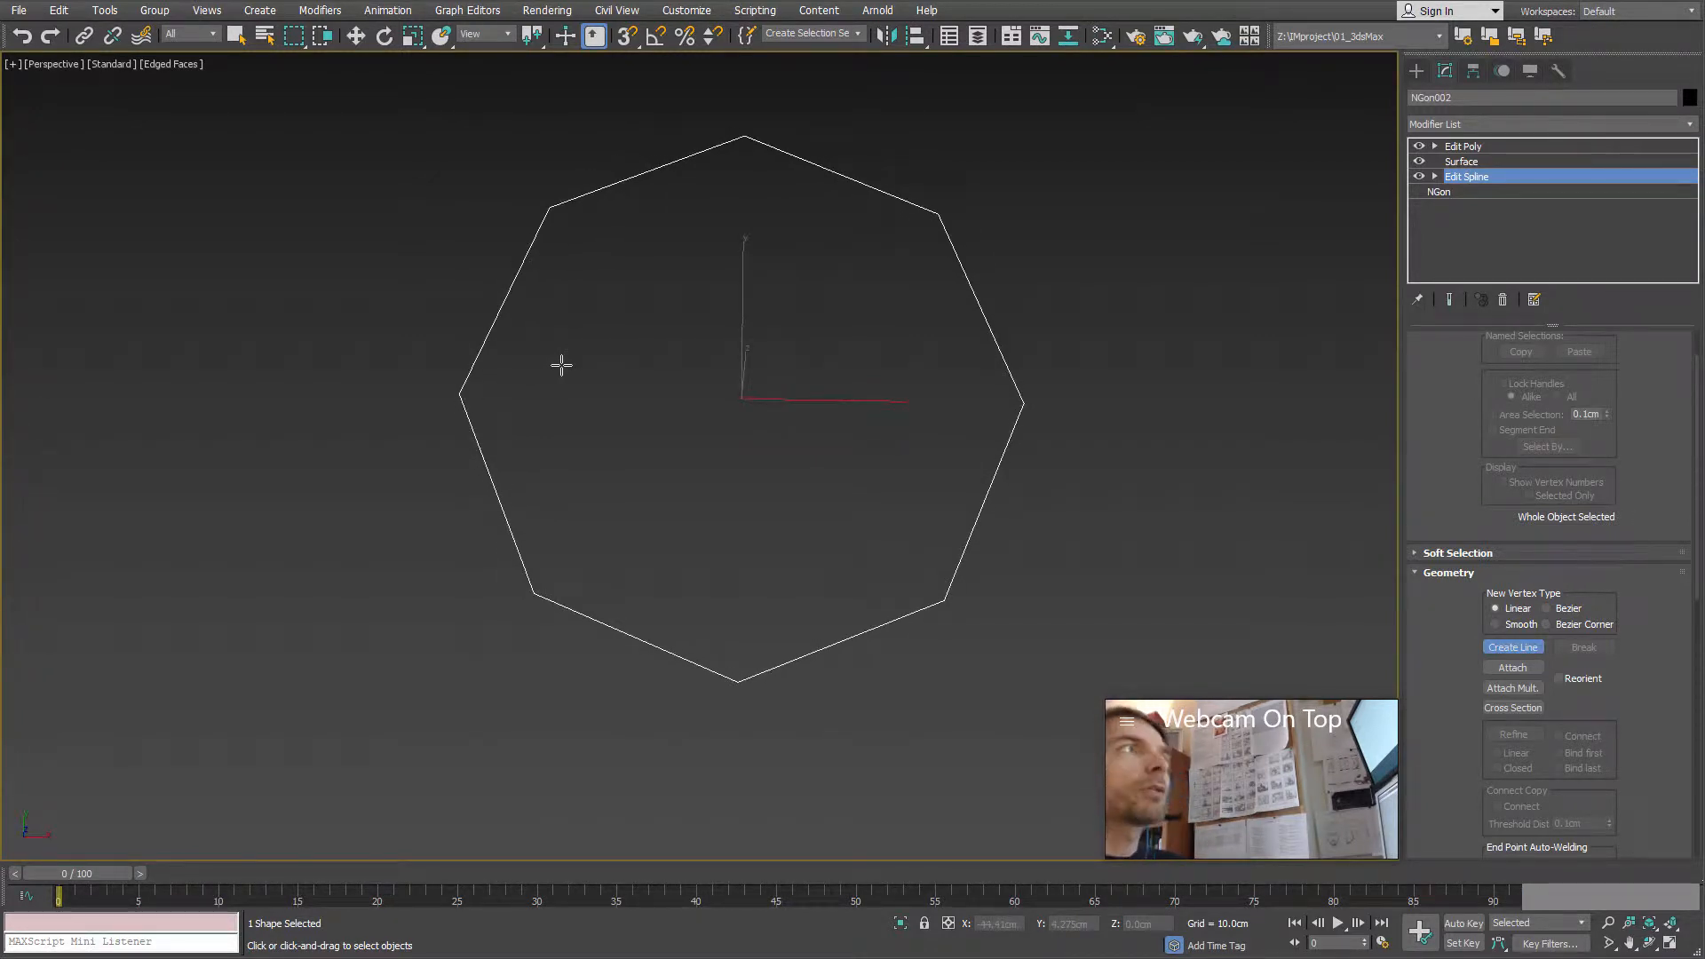
{"action": "left_click", "coordinate": [631, 42]}
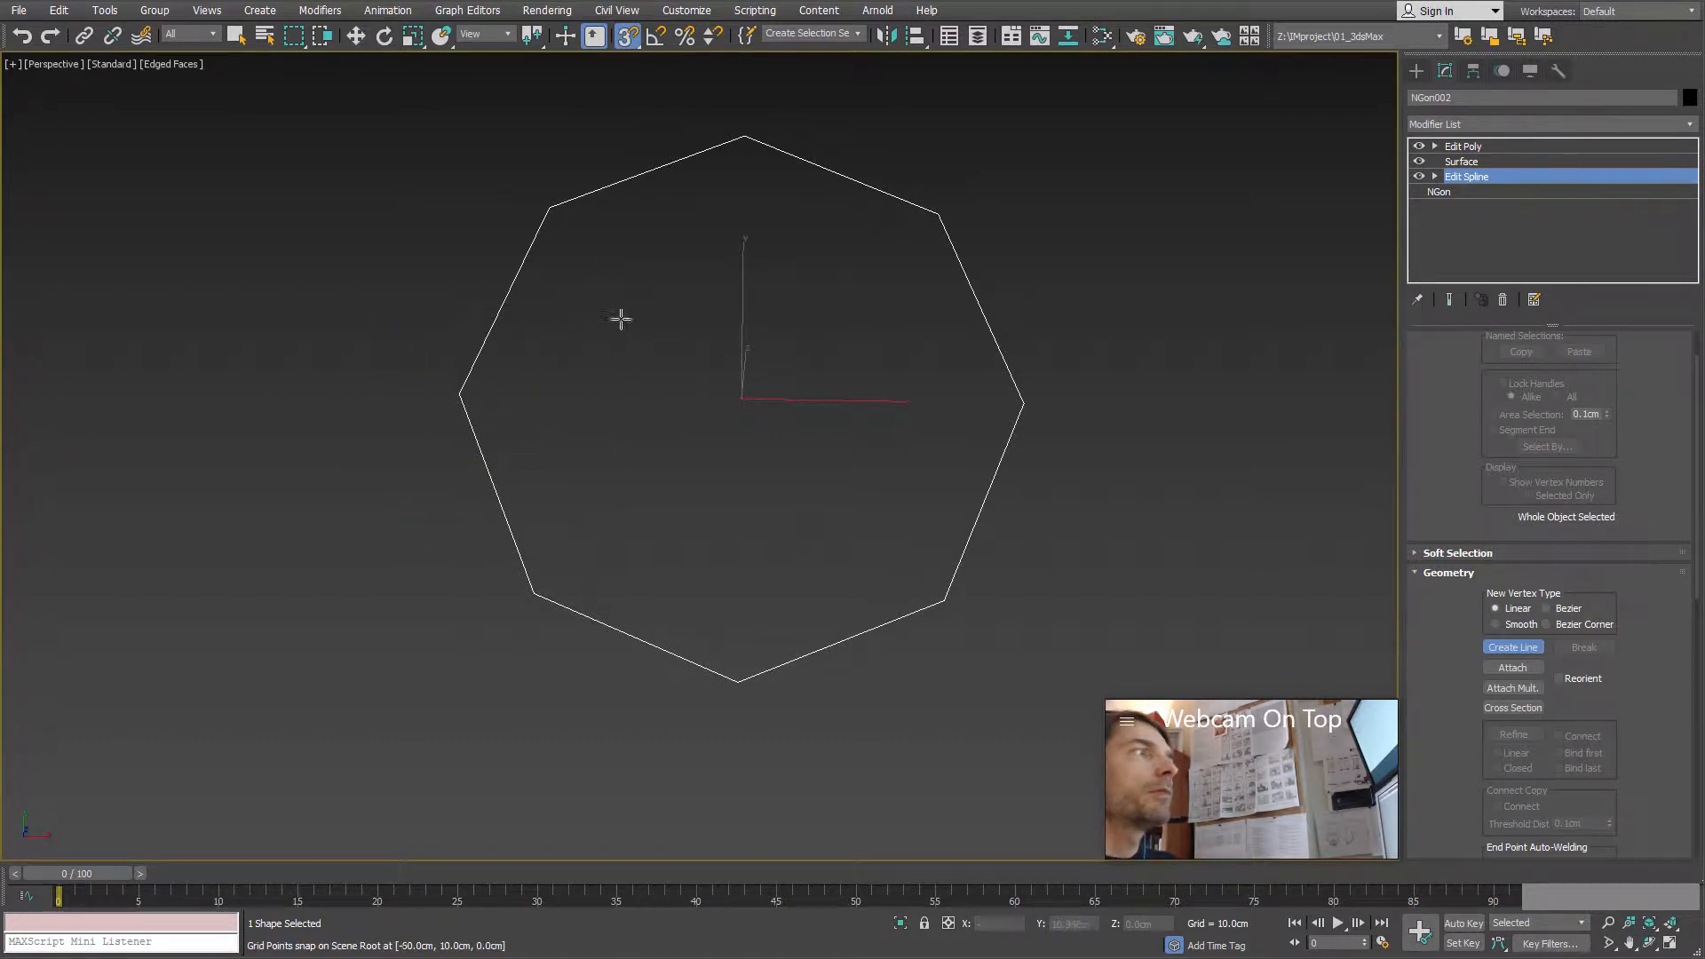
{"action": "key", "text": "g"}
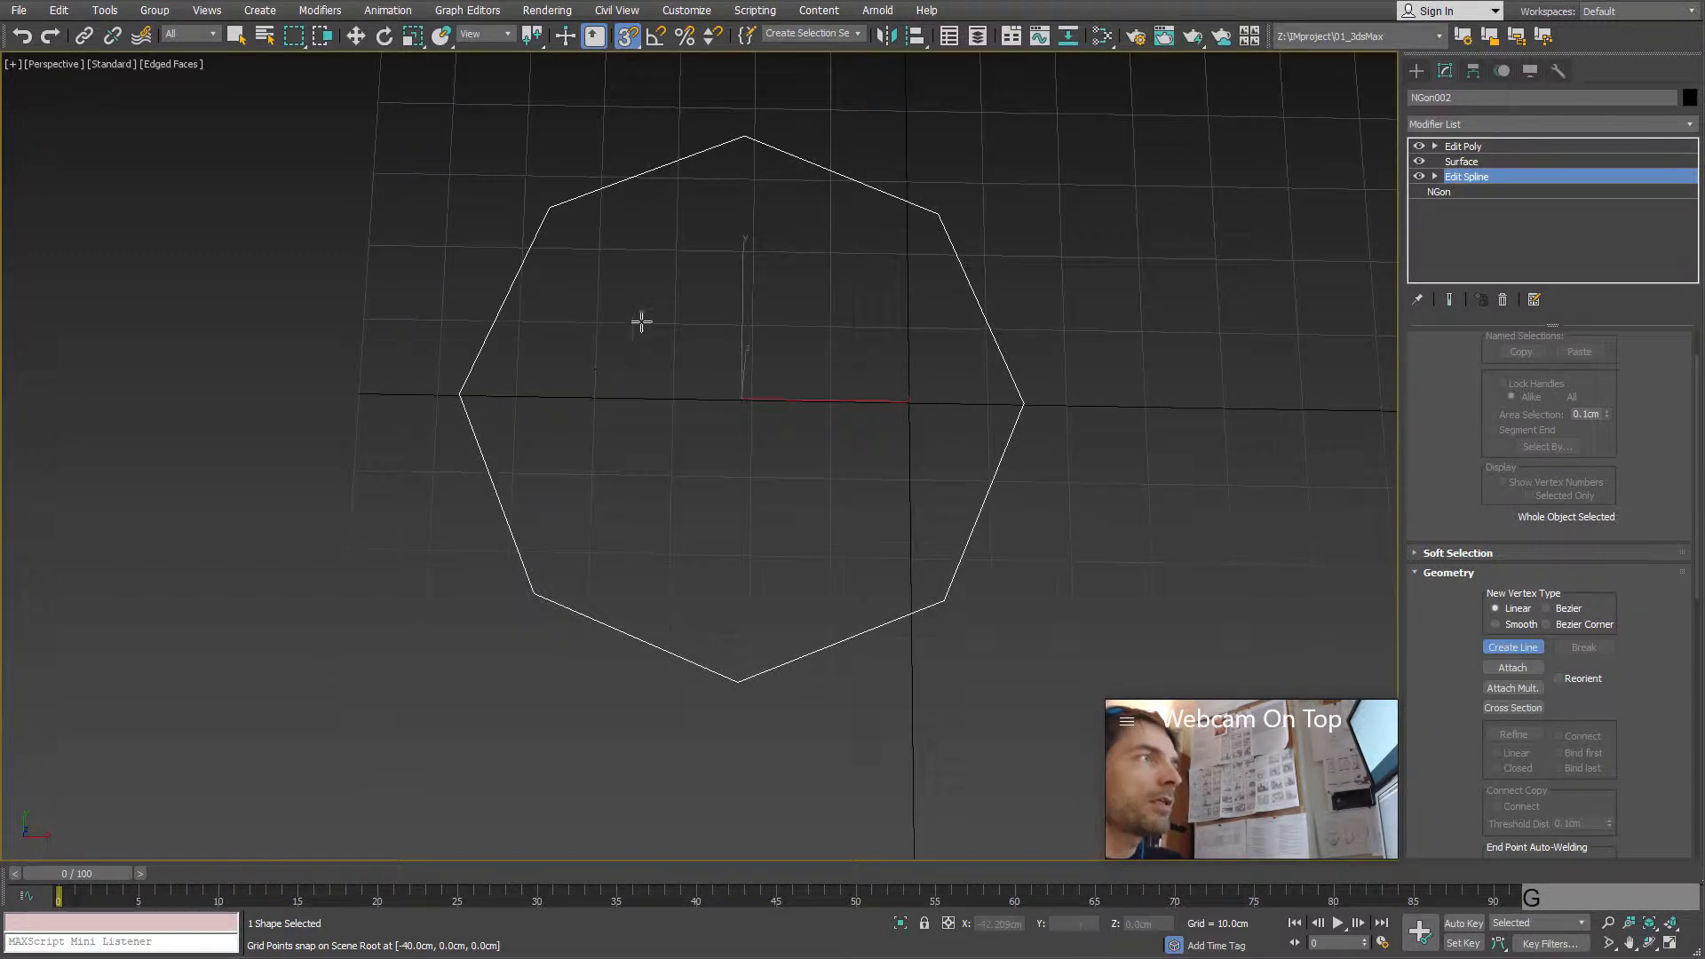
{"action": "key", "text": "g"}
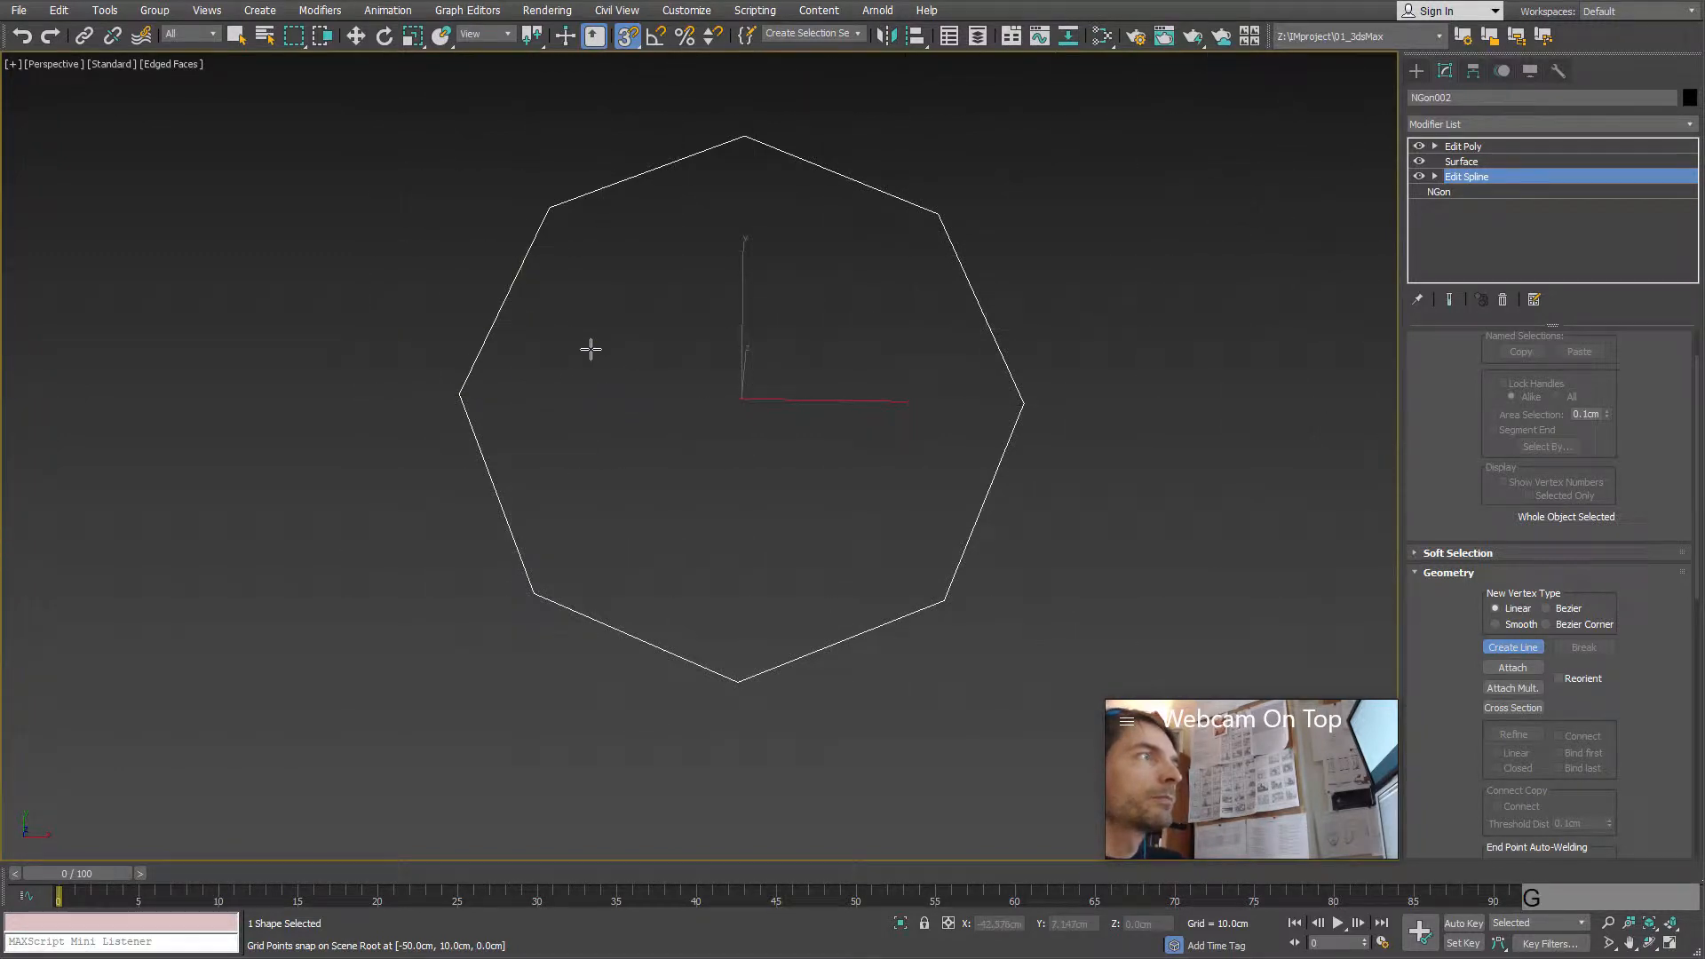
Step: Restrict snapping to Vertex with Grid Points off, and move the snap settings window clear of the octagon
{"action": "right_click", "coordinate": [627, 38]}
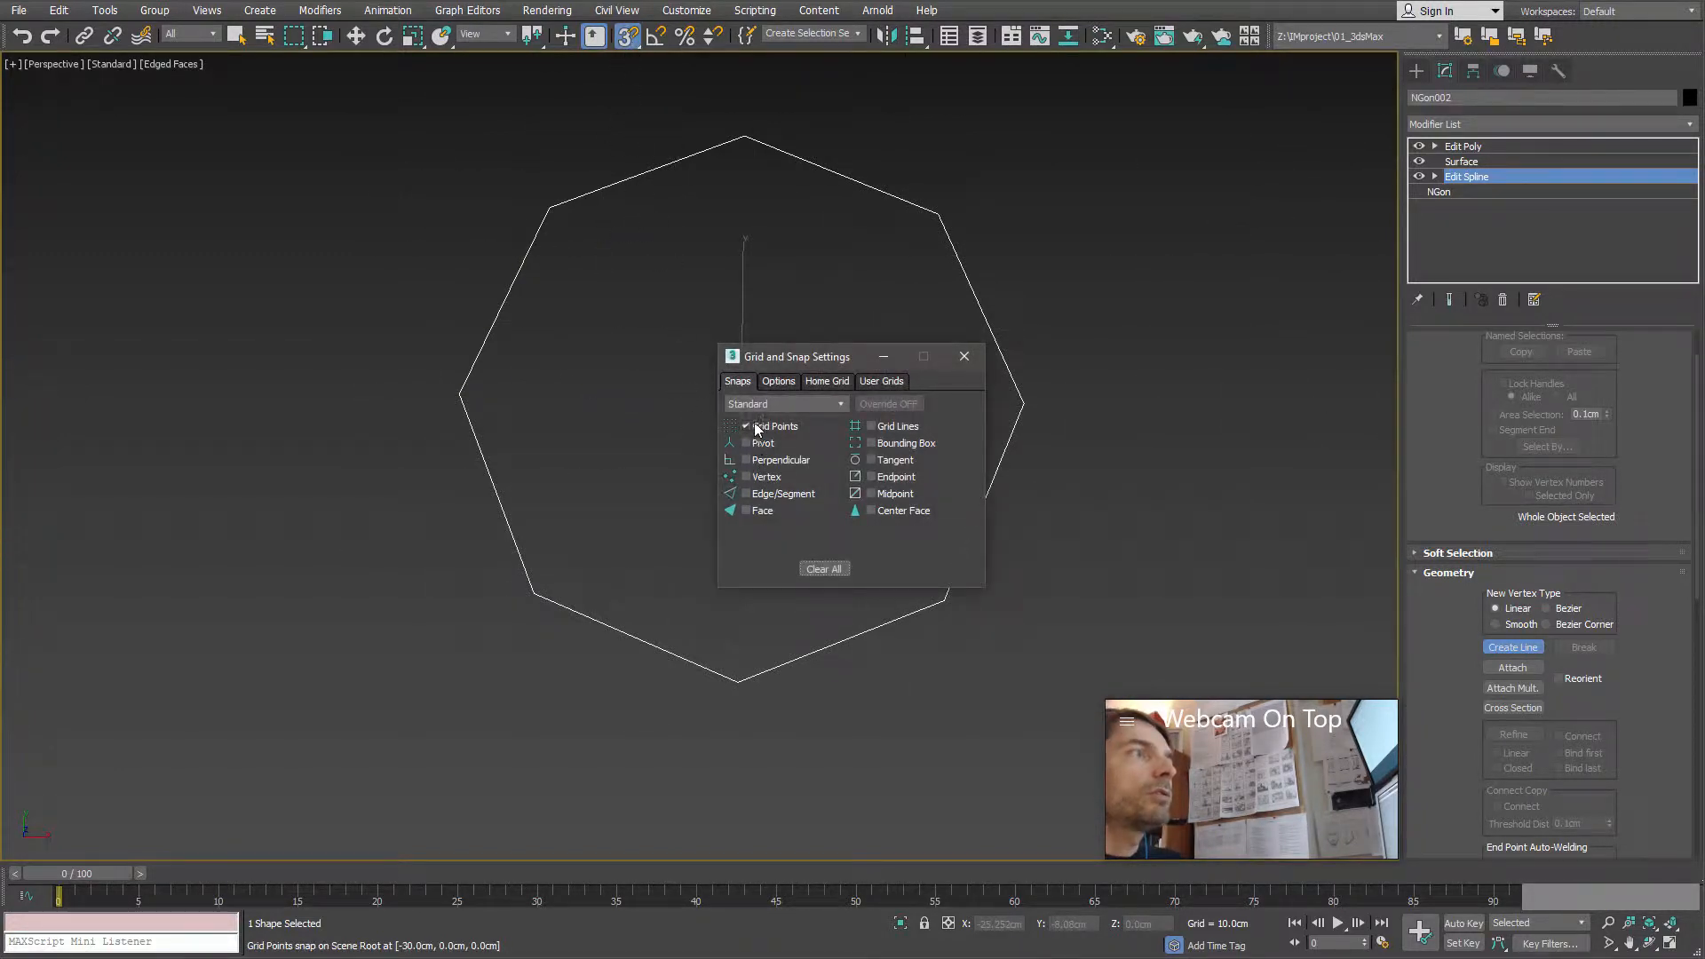
{"action": "left_click", "coordinate": [746, 426]}
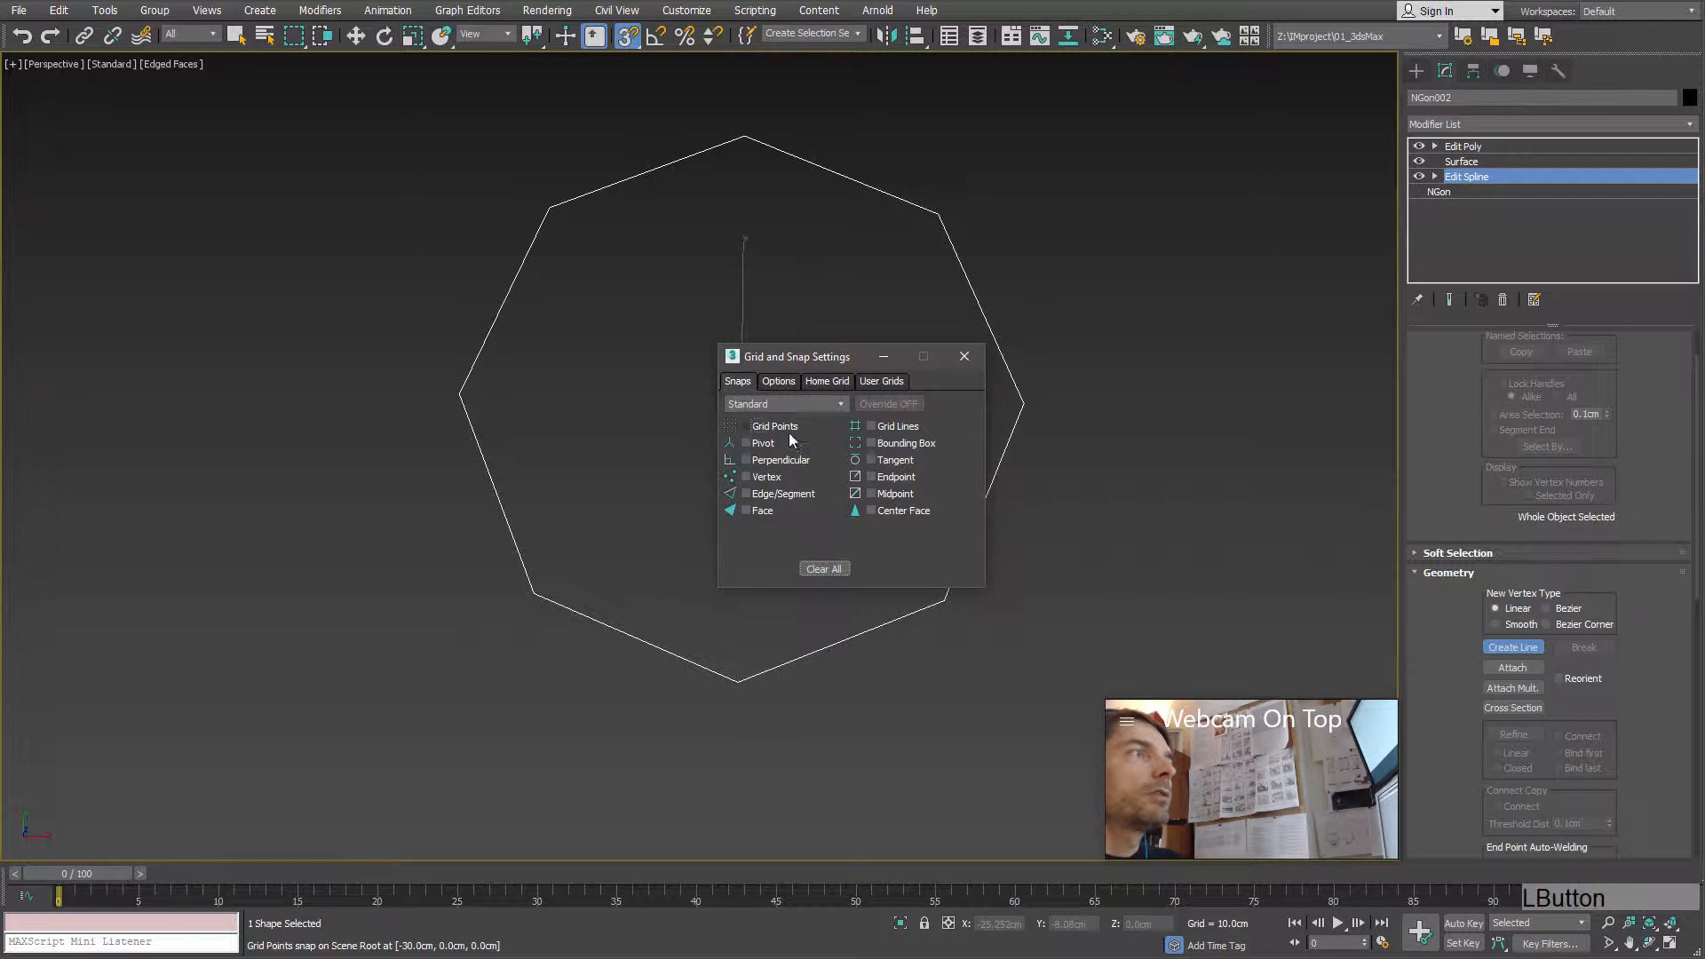
{"action": "left_click", "coordinate": [745, 477]}
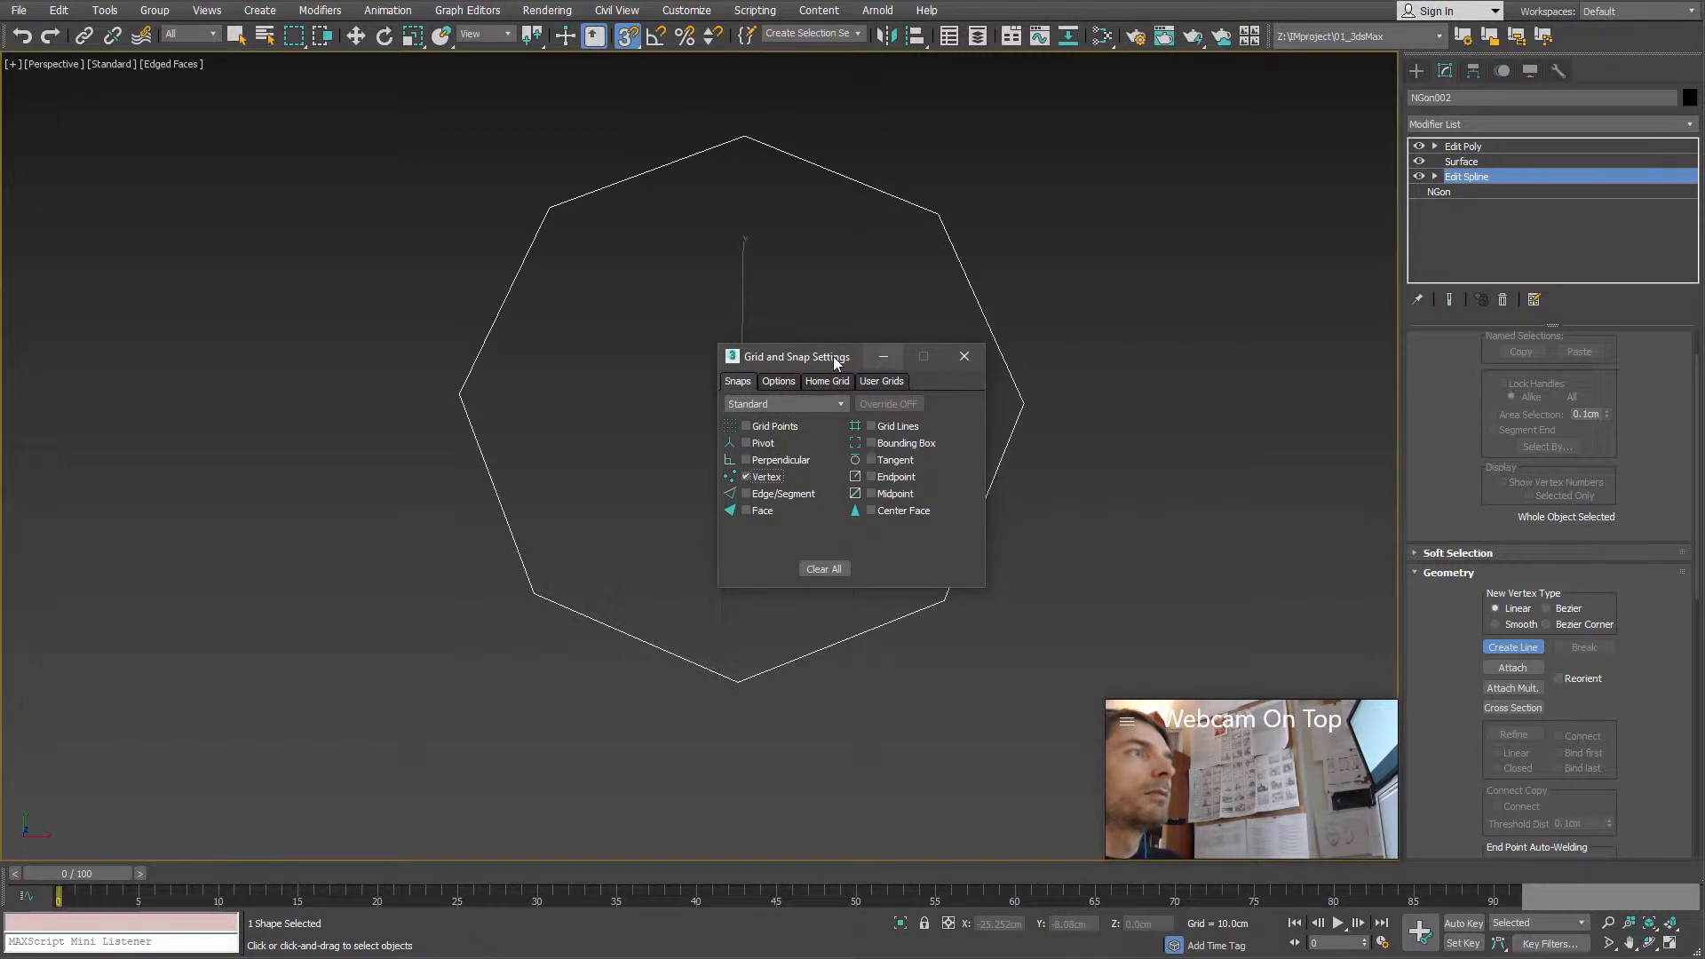
{"action": "left_click_drag", "start_coordinate": [817, 356], "coordinate": [136, 130]}
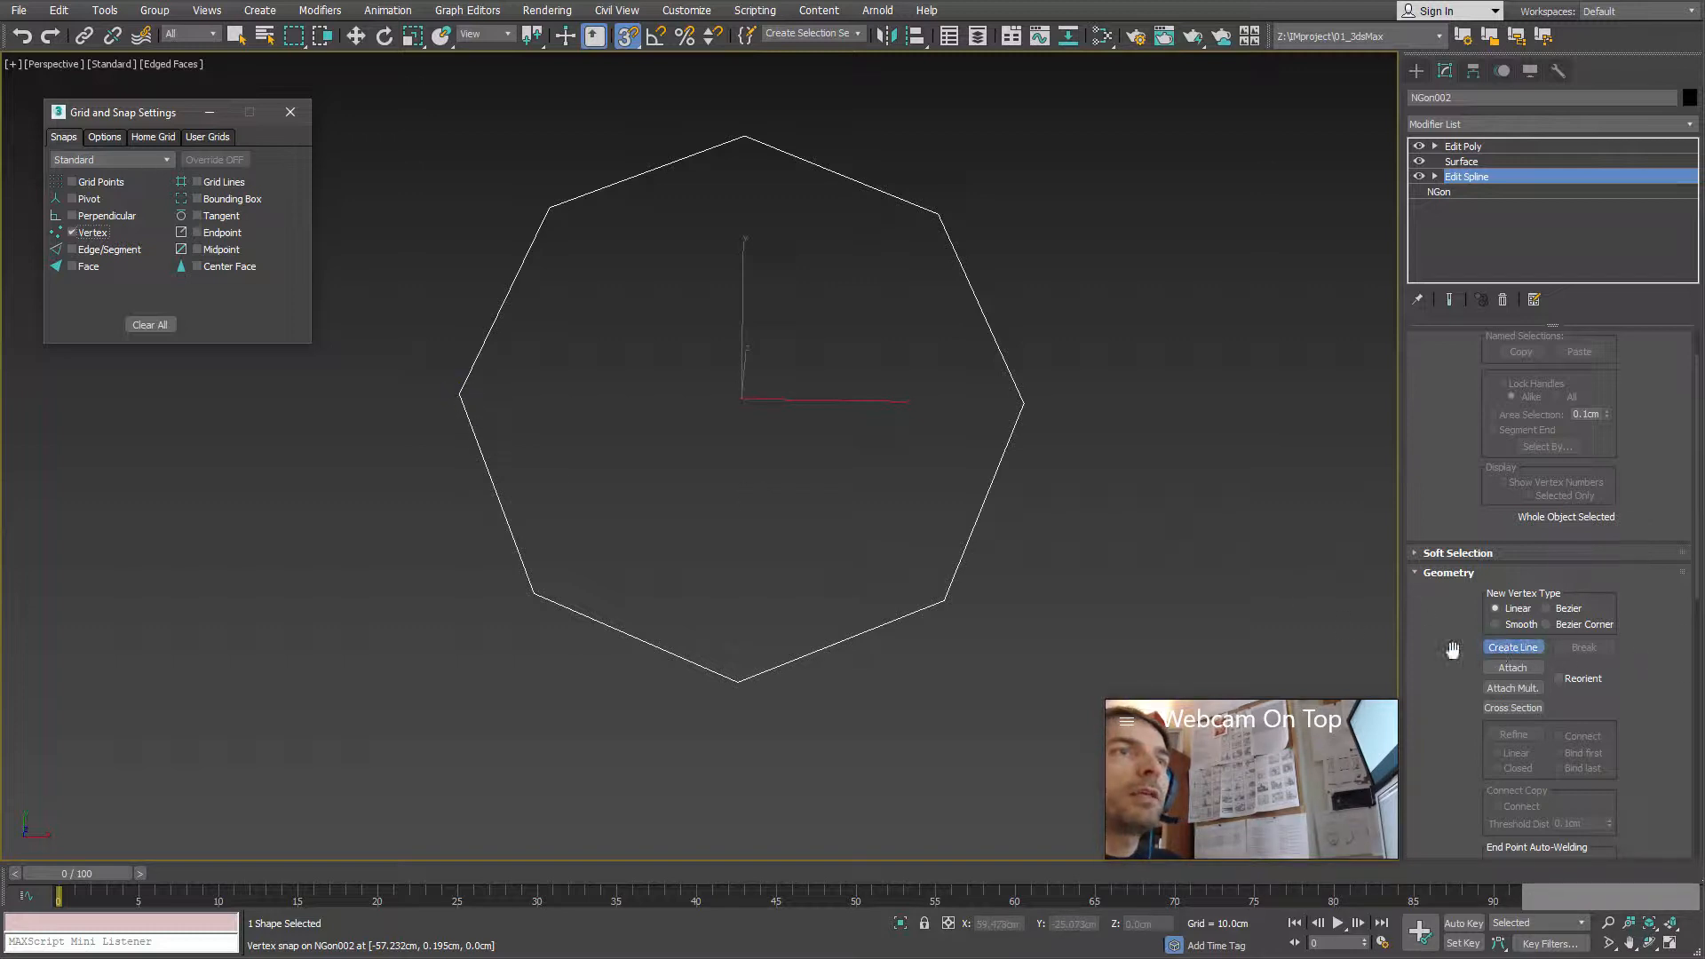
Step: Draw two crossing lines between opposite octagon vertices, one horizontal and one vertical, and finish Create Line
{"action": "left_click", "coordinate": [460, 393]}
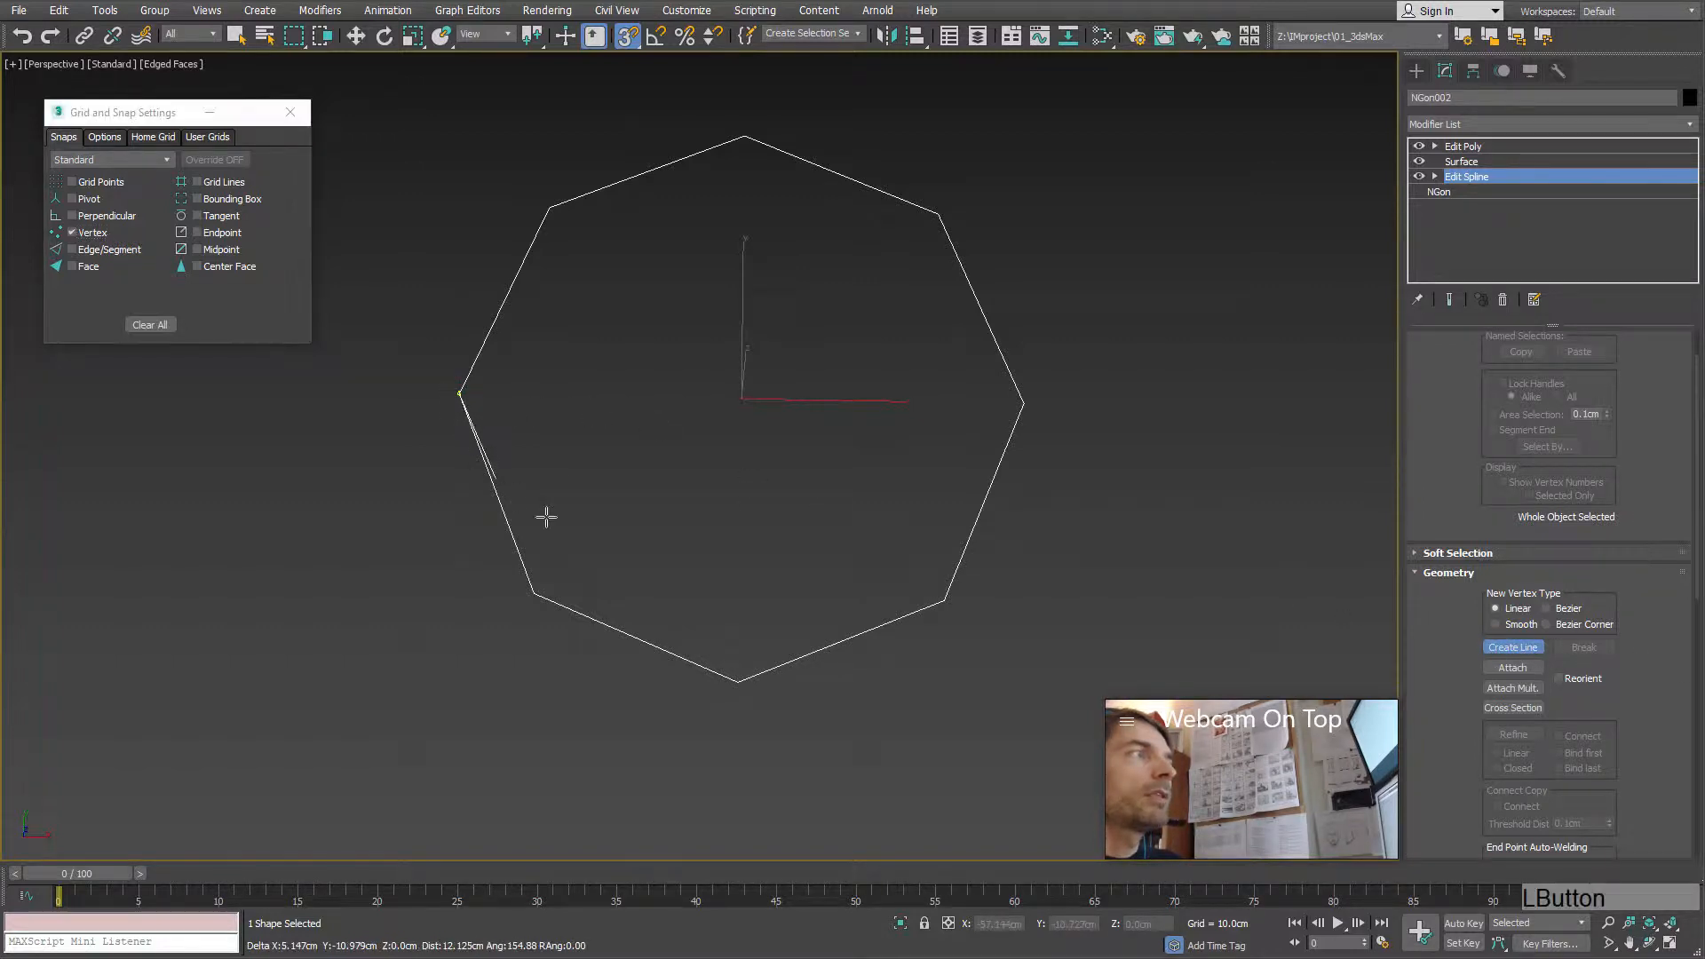
{"action": "left_click", "coordinate": [1022, 404]}
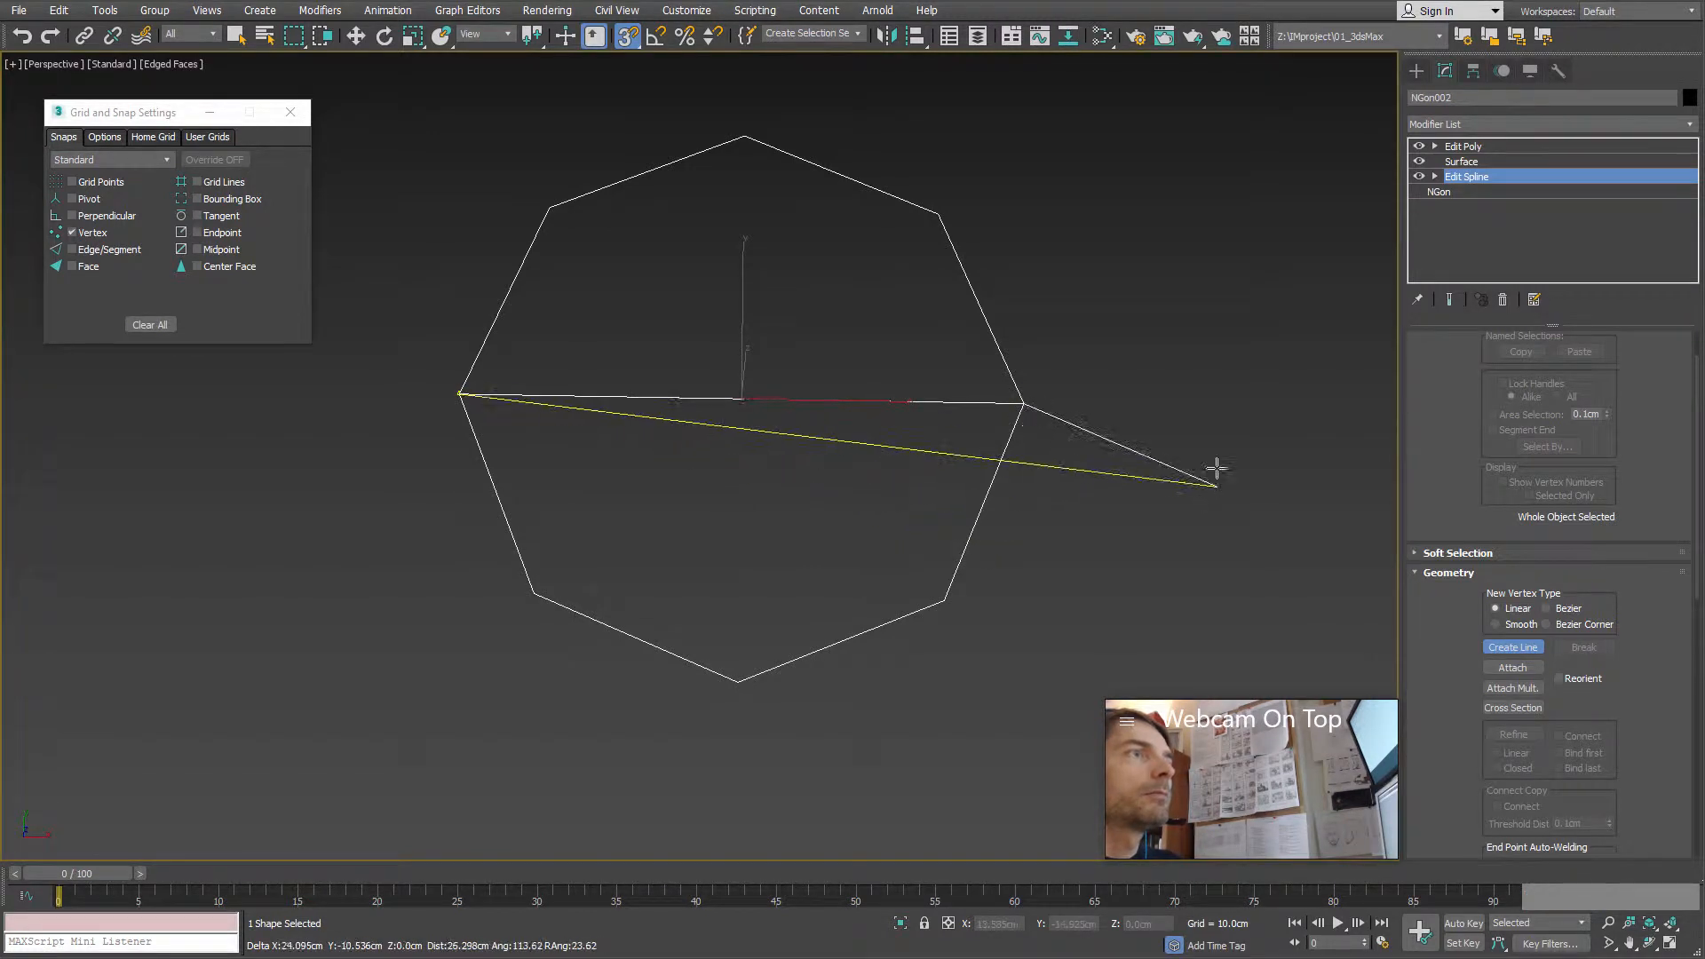
{"action": "right_click", "coordinate": [1142, 534]}
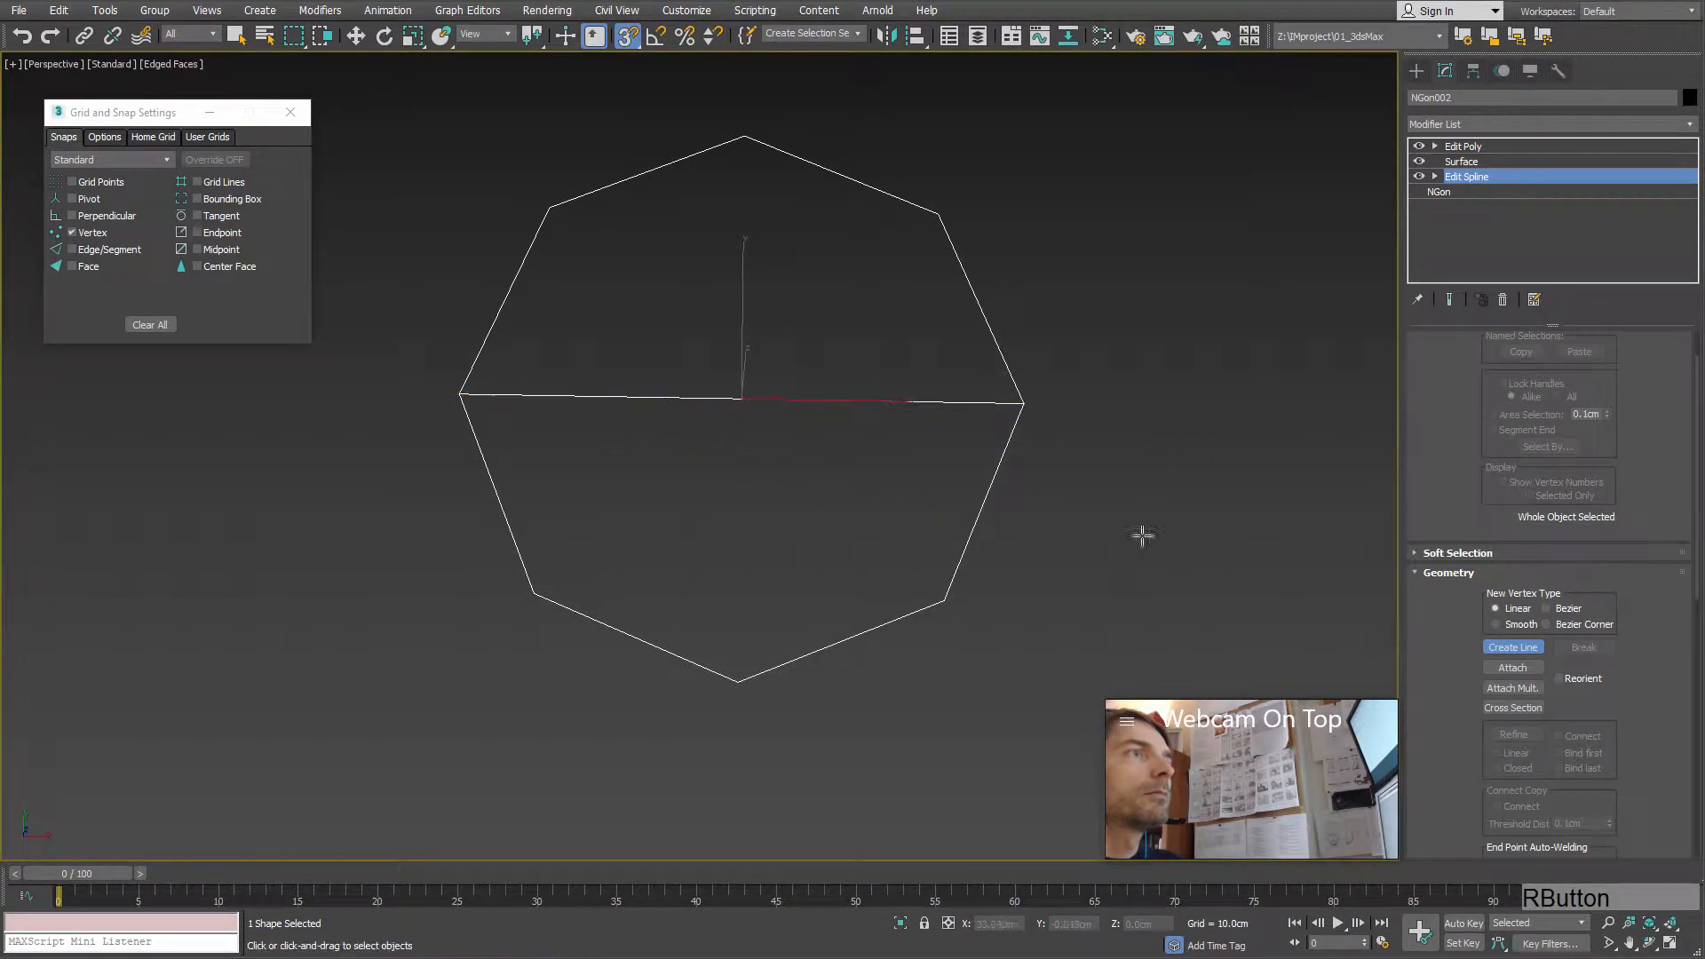
{"action": "left_click", "coordinate": [744, 136]}
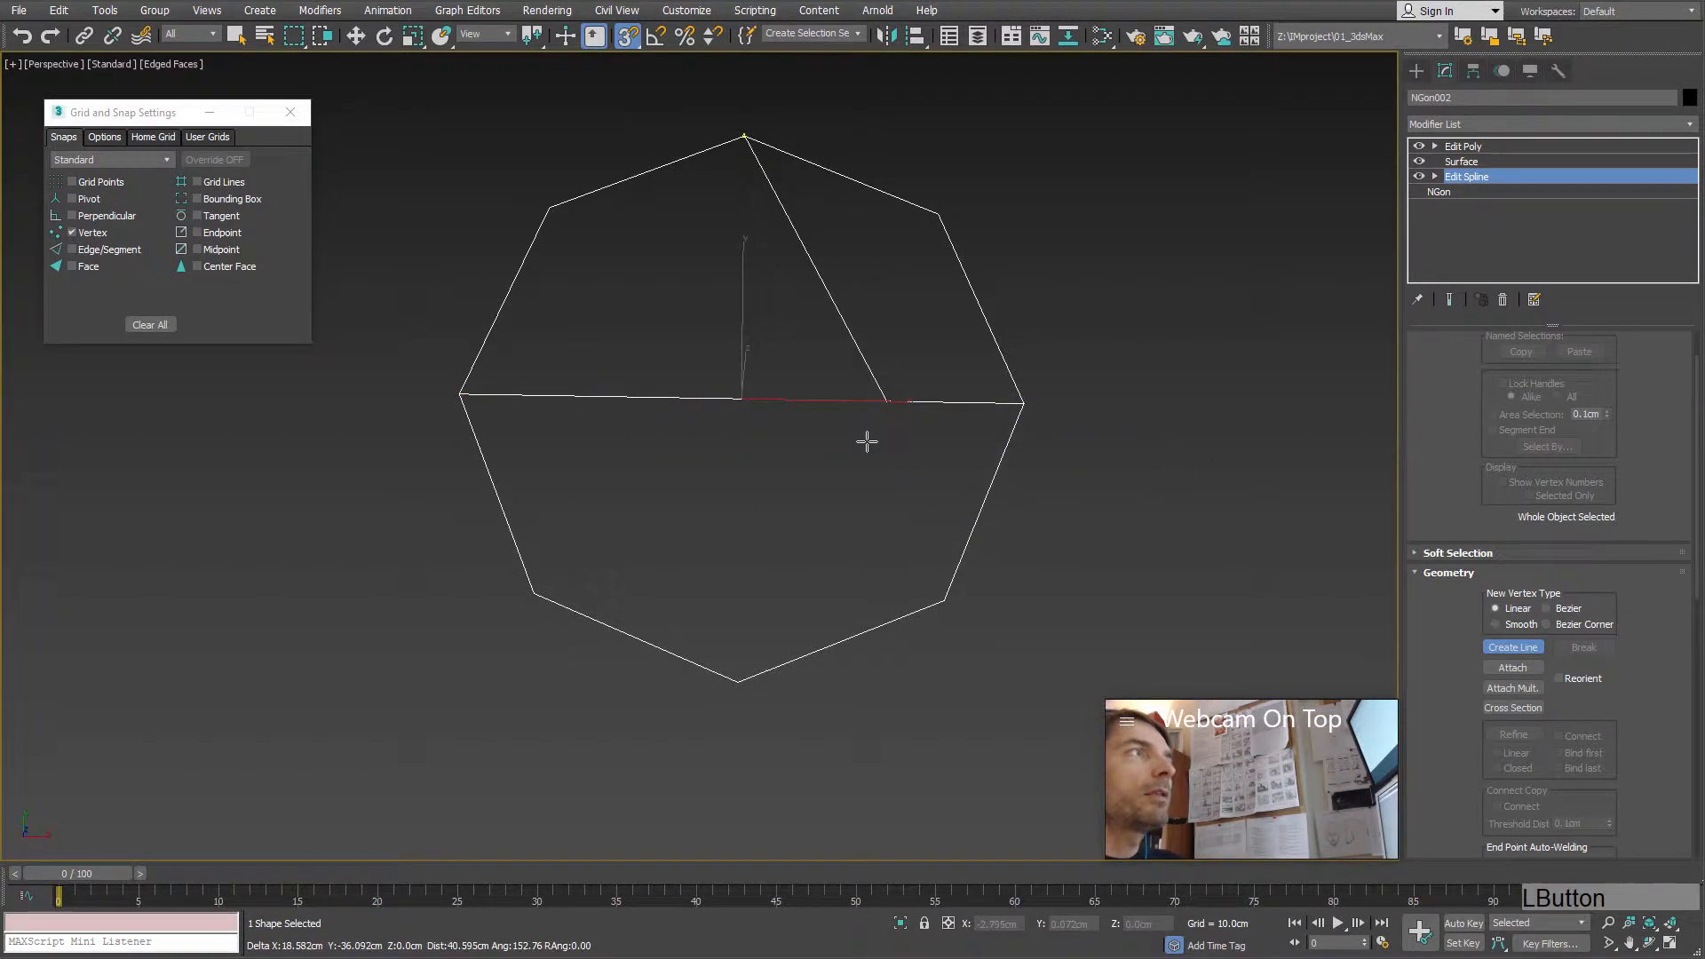
{"action": "left_click", "coordinate": [738, 682]}
{"action": "right_click", "coordinate": [1065, 598]}
{"action": "middle_click_drag", "start_coordinate": [788, 350], "coordinate": [754, 397], "text": "alt"}
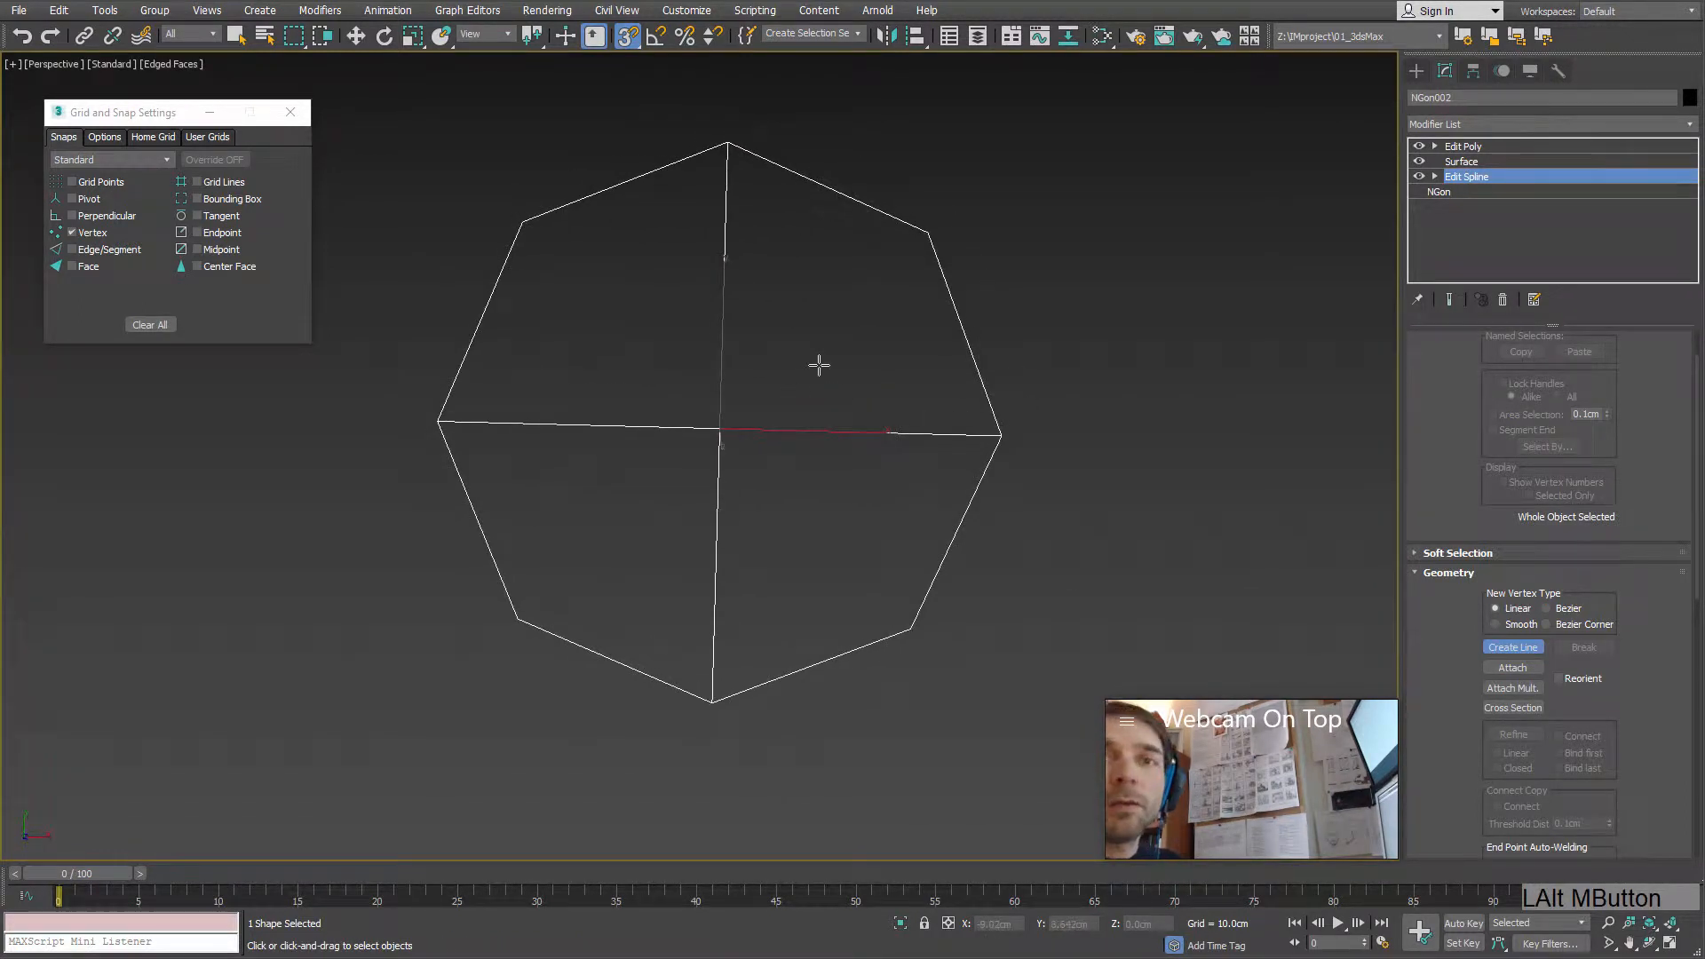
{"action": "right_click", "coordinate": [662, 211]}
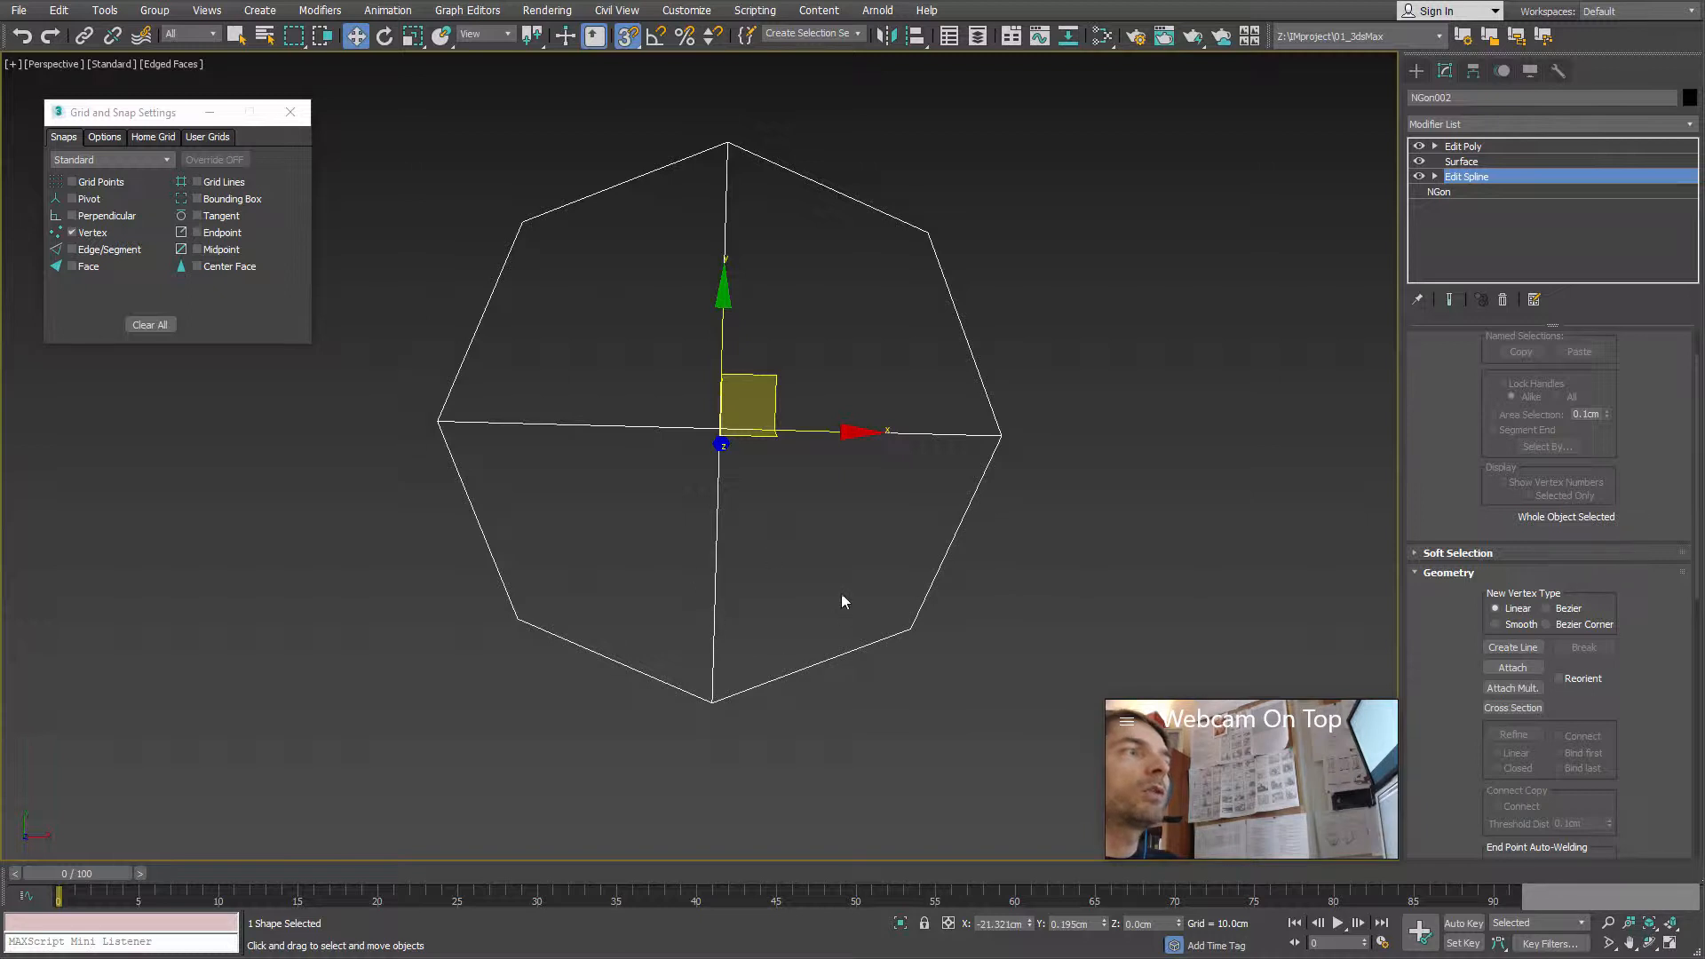
{"action": "middle_click_drag", "start_coordinate": [796, 502], "coordinate": [712, 468], "text": "alt"}
{"action": "key", "text": "Delete"}
{"action": "key", "text": "ctrl+z"}
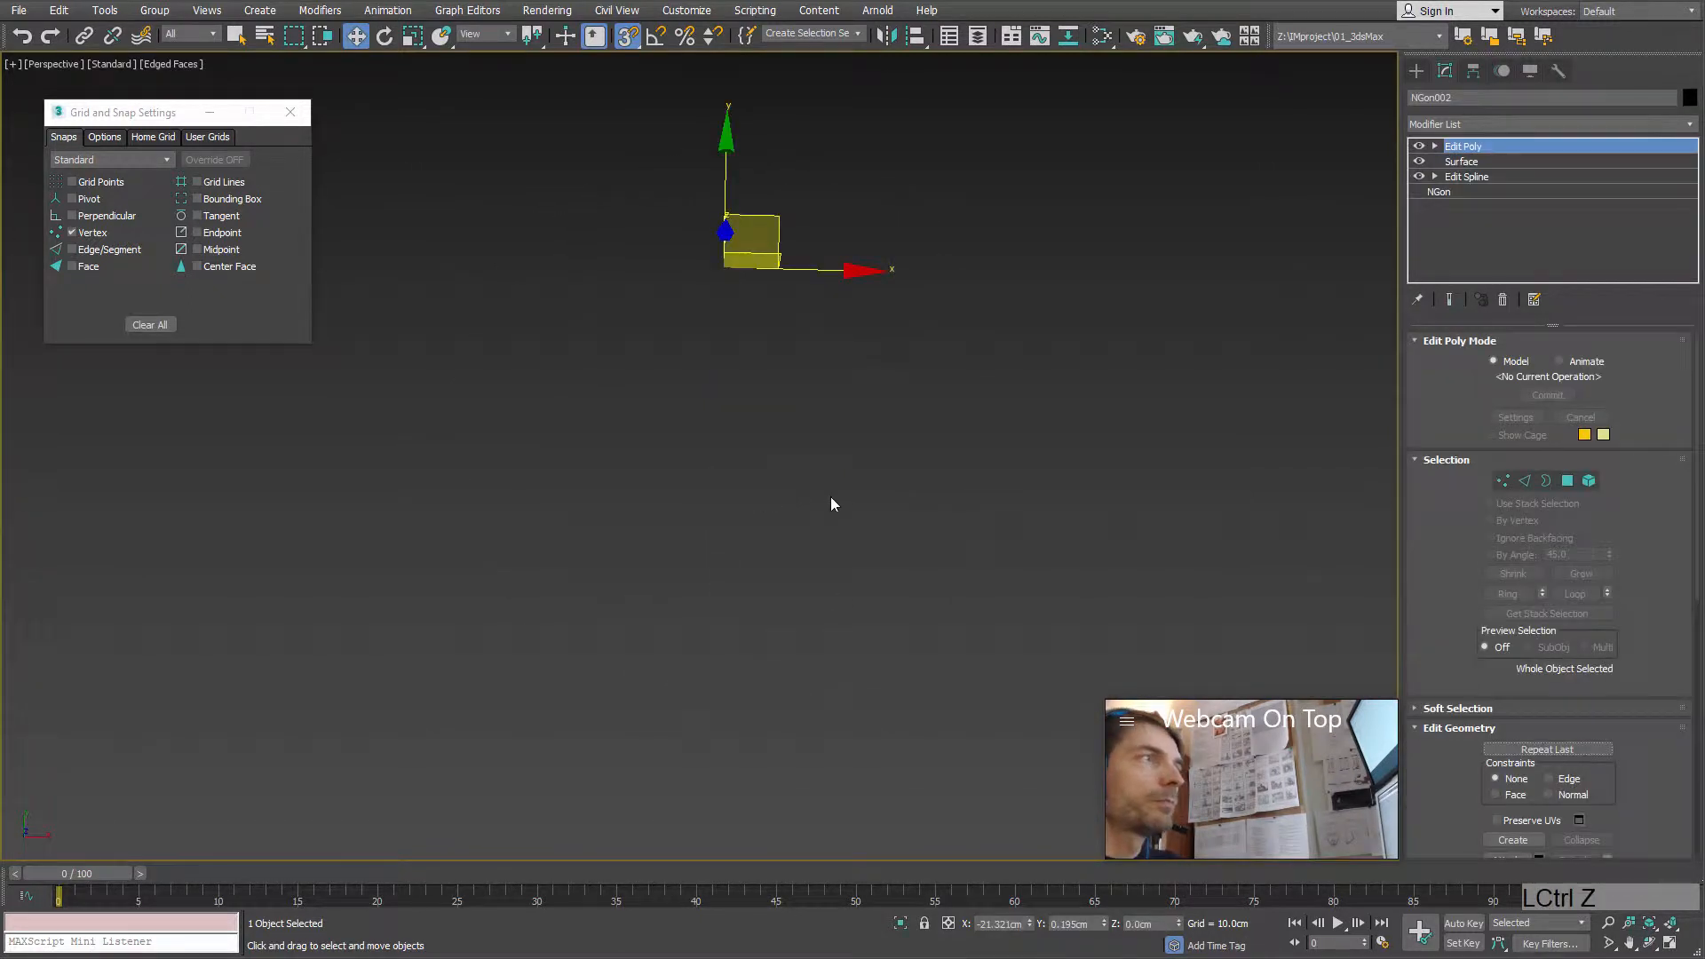
Step: Compare the octagon at its NGon, Edit Spline and Surface levels, and return to Edit Spline
{"action": "left_click", "coordinate": [1474, 190]}
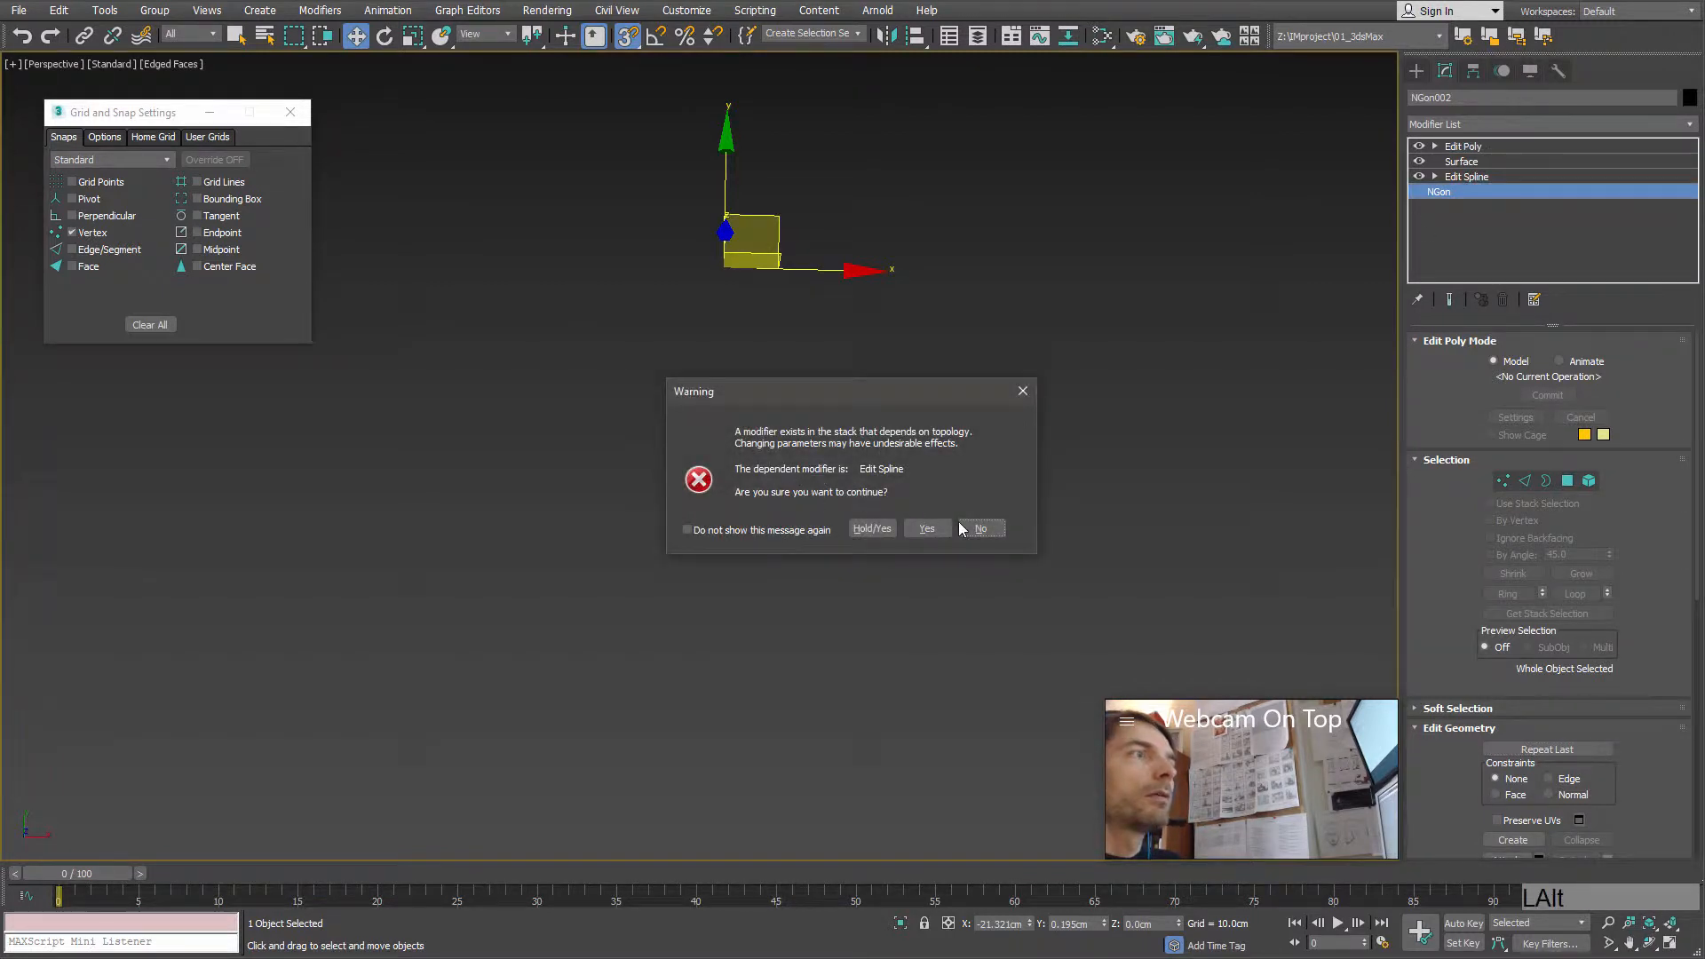
{"action": "left_click", "coordinate": [960, 528]}
{"action": "middle_click_drag", "start_coordinate": [728, 525], "coordinate": [700, 562], "text": "alt"}
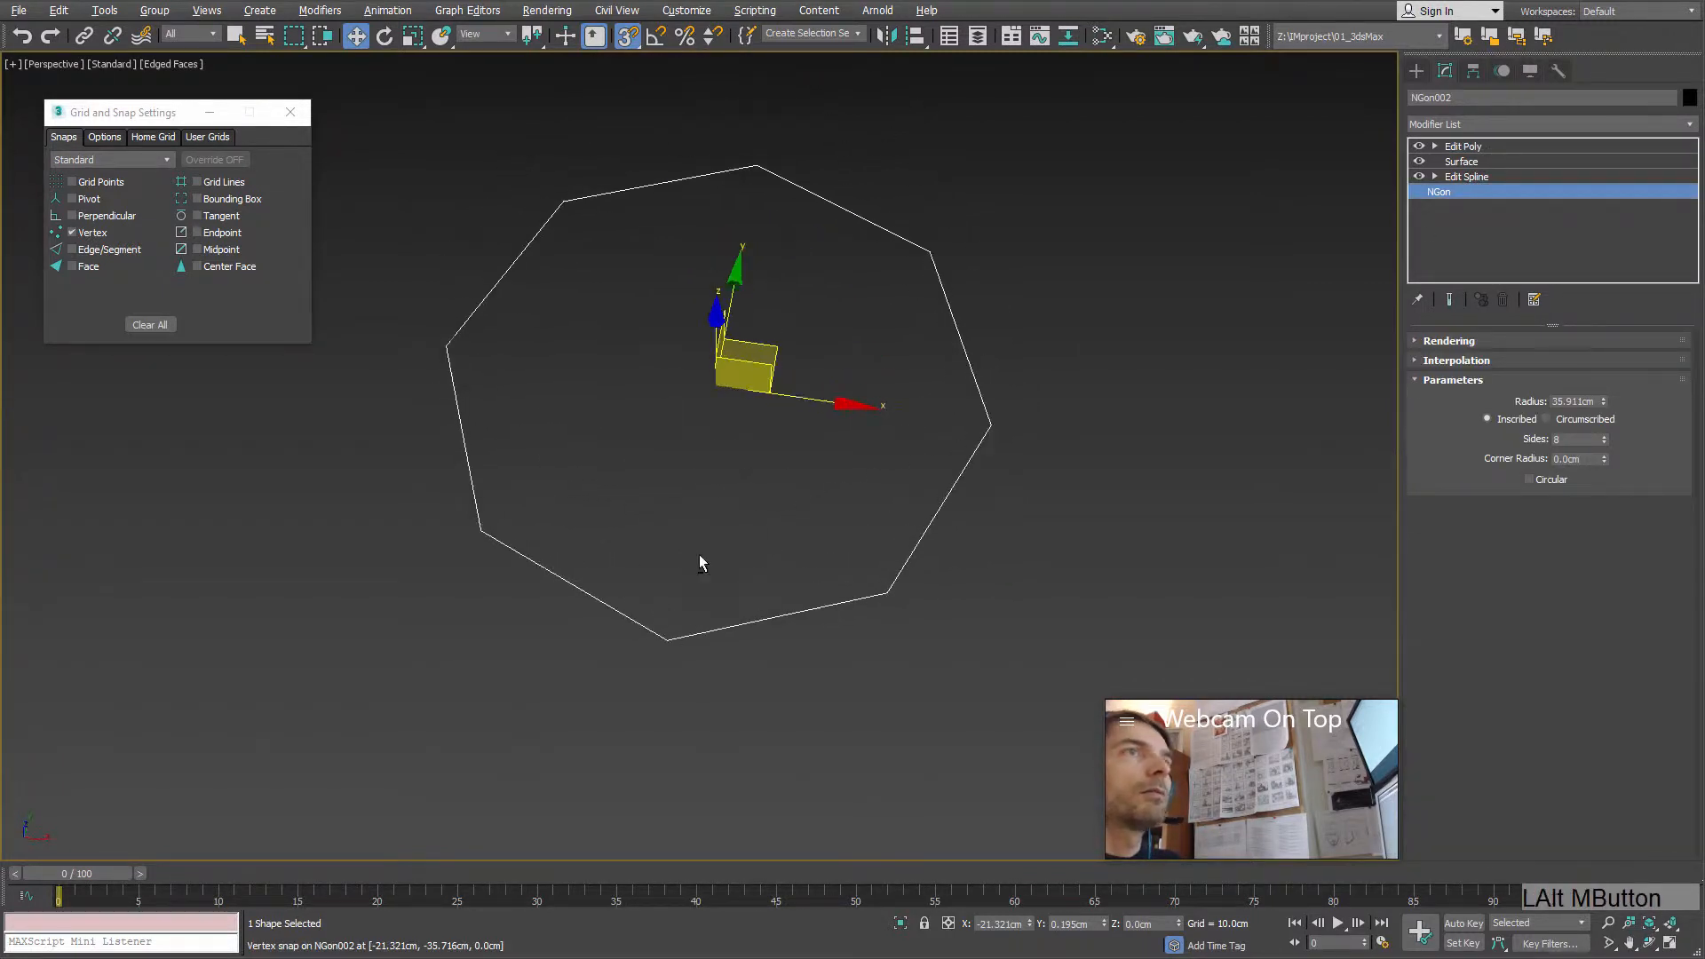
{"action": "left_click", "coordinate": [1465, 176]}
{"action": "middle_click_drag", "start_coordinate": [797, 462], "coordinate": [916, 347], "text": "alt"}
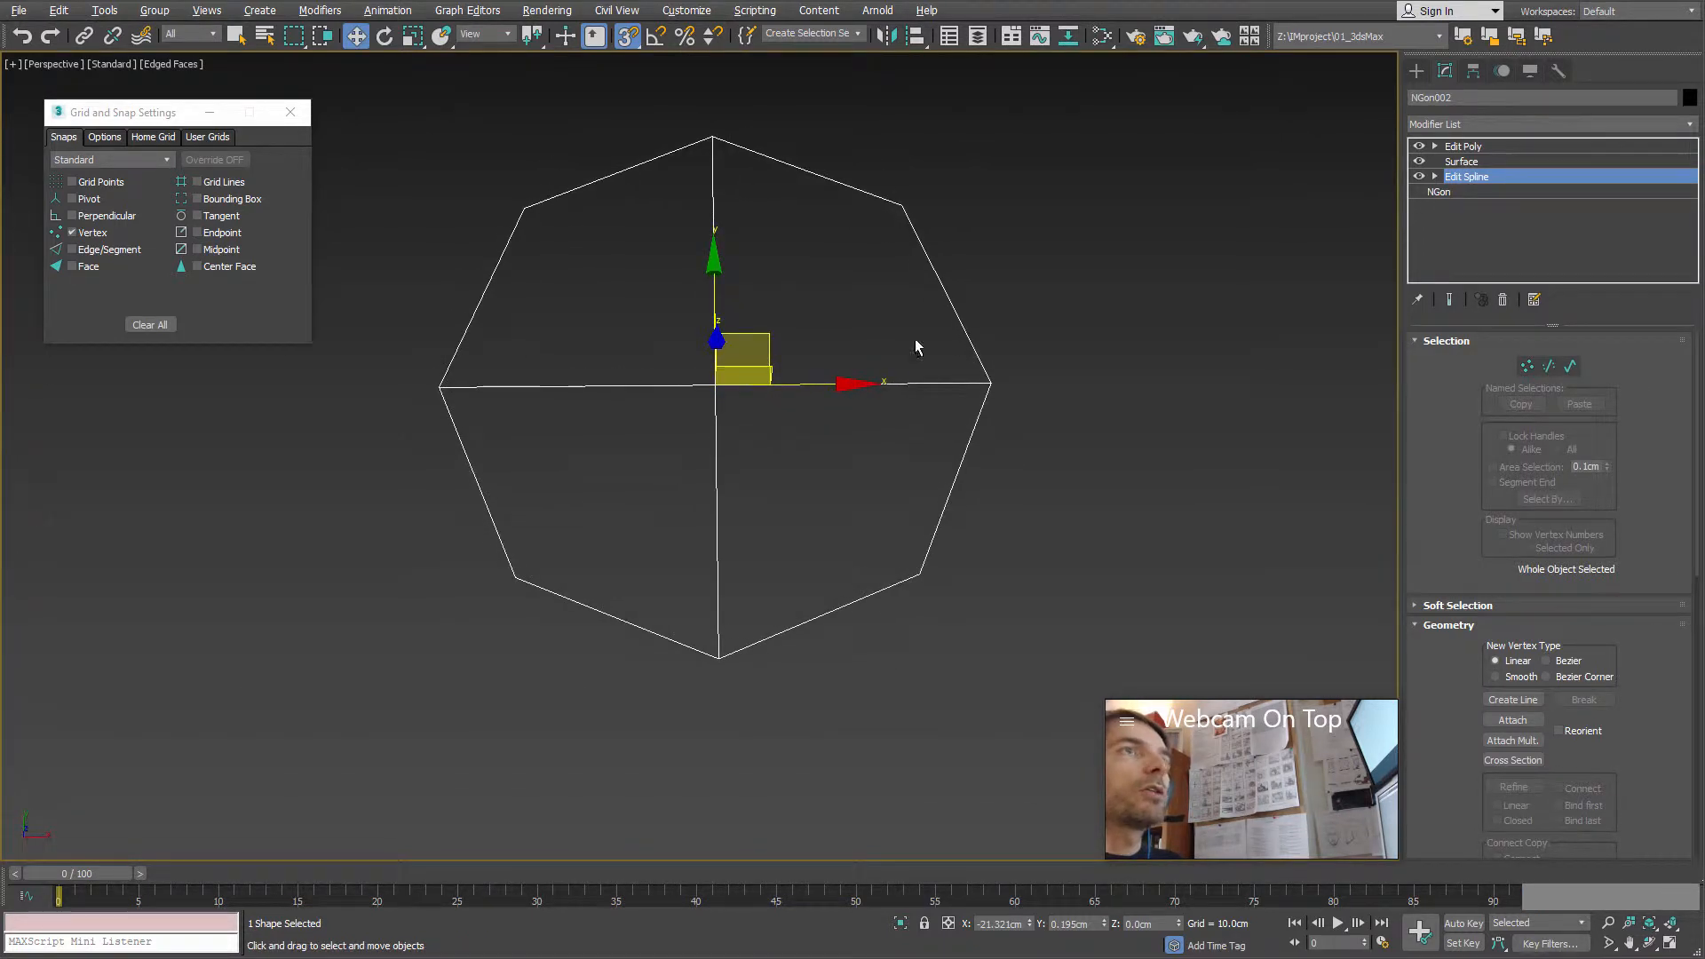
{"action": "left_click", "coordinate": [1471, 162]}
{"action": "middle_click_drag", "start_coordinate": [799, 319], "coordinate": [716, 441], "text": "alt"}
{"action": "left_click", "coordinate": [1467, 176]}
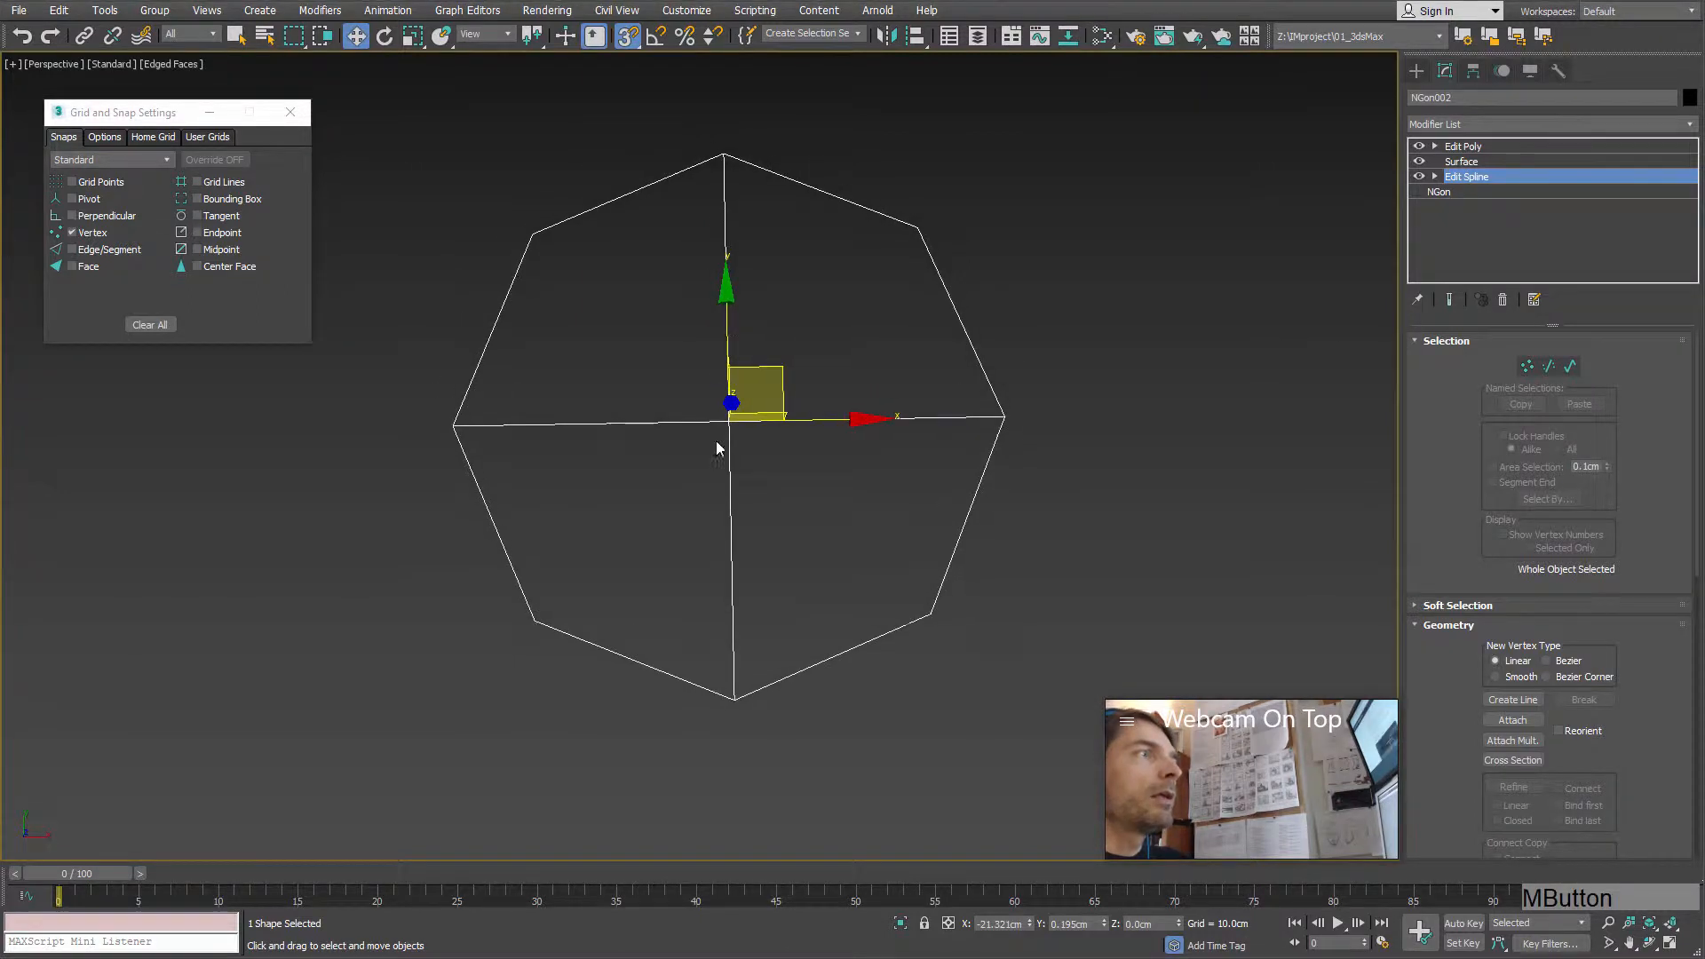
Step: At vertex level, use CrossInsert to add vertices where the two inner lines cross at the octagon's center
{"action": "key", "text": "1"}
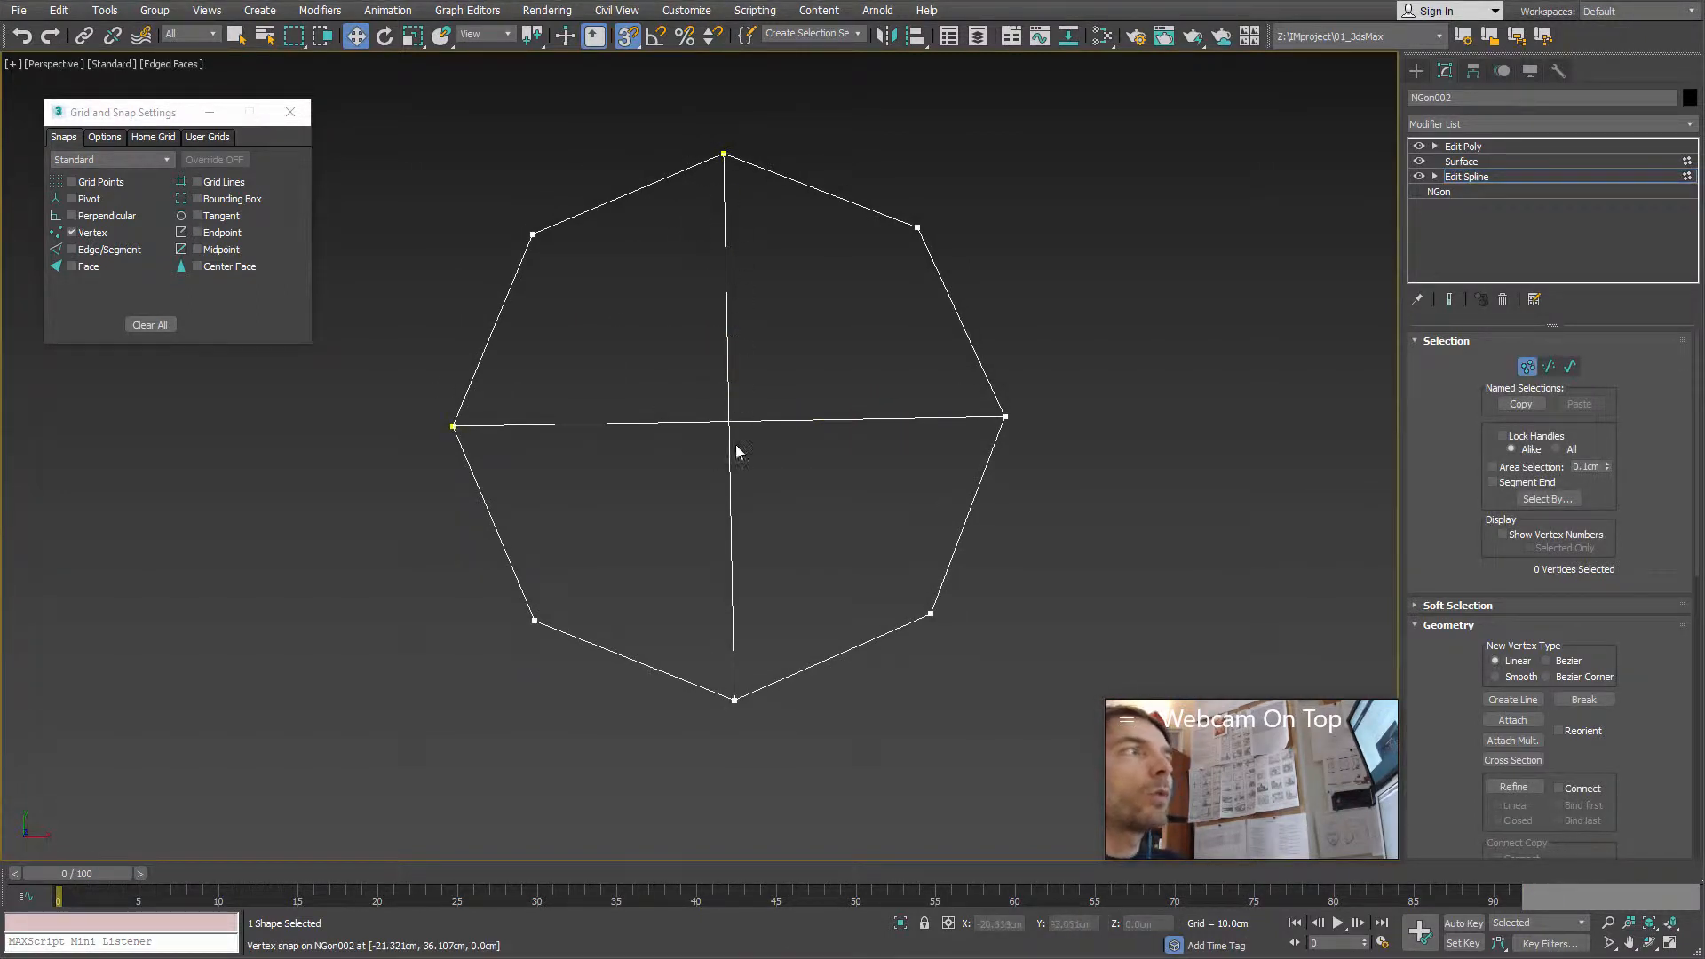
{"action": "scroll", "coordinate": [746, 453], "scroll_direction": "up", "scroll_amount": 4}
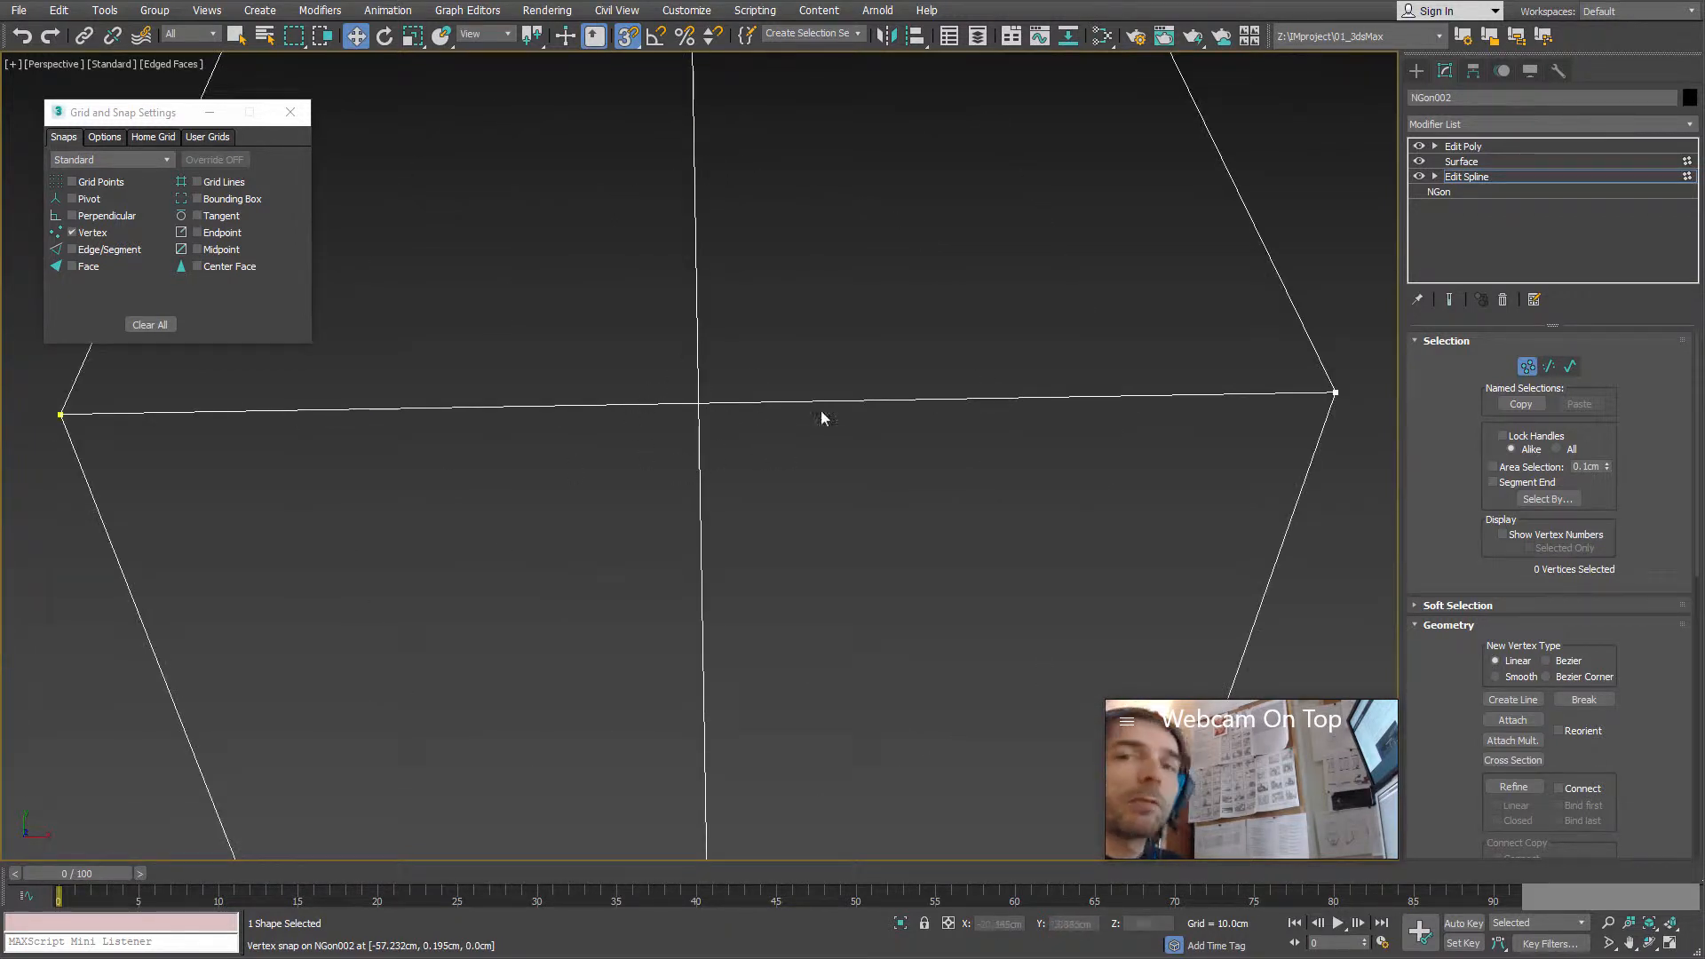
{"action": "scroll", "coordinate": [746, 355], "scroll_direction": "up", "scroll_amount": 2}
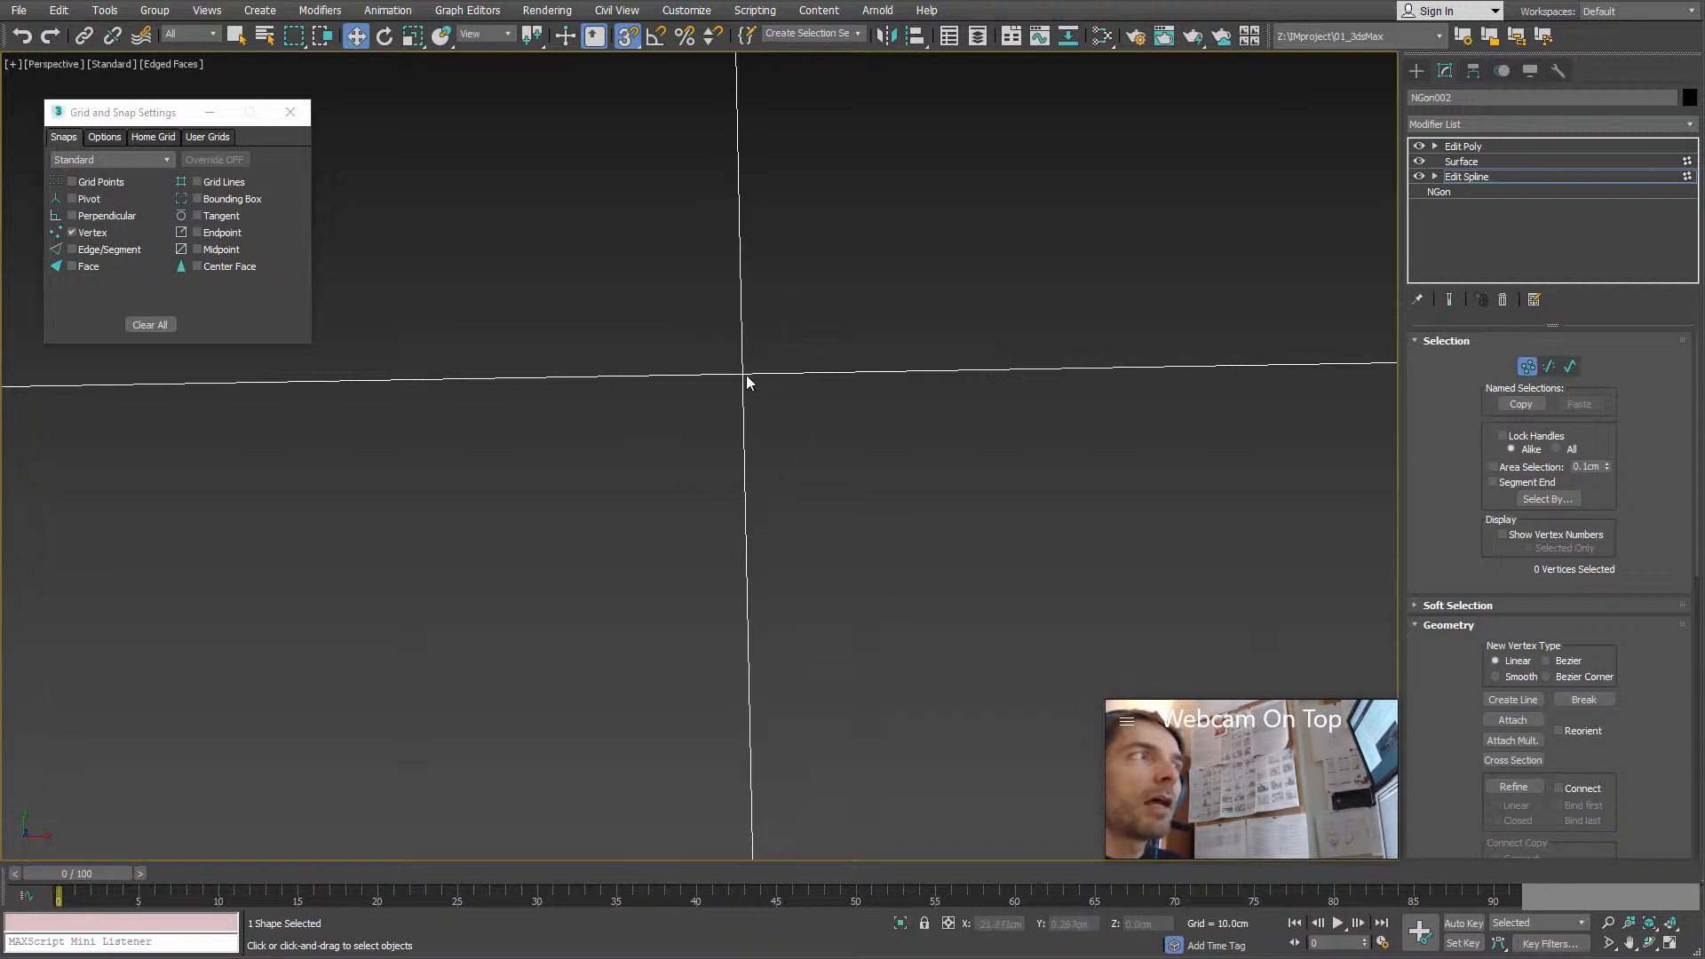
{"action": "scroll", "coordinate": [749, 373], "scroll_direction": "down", "scroll_amount": 5}
{"action": "middle_click_drag", "start_coordinate": [753, 380], "coordinate": [762, 478]}
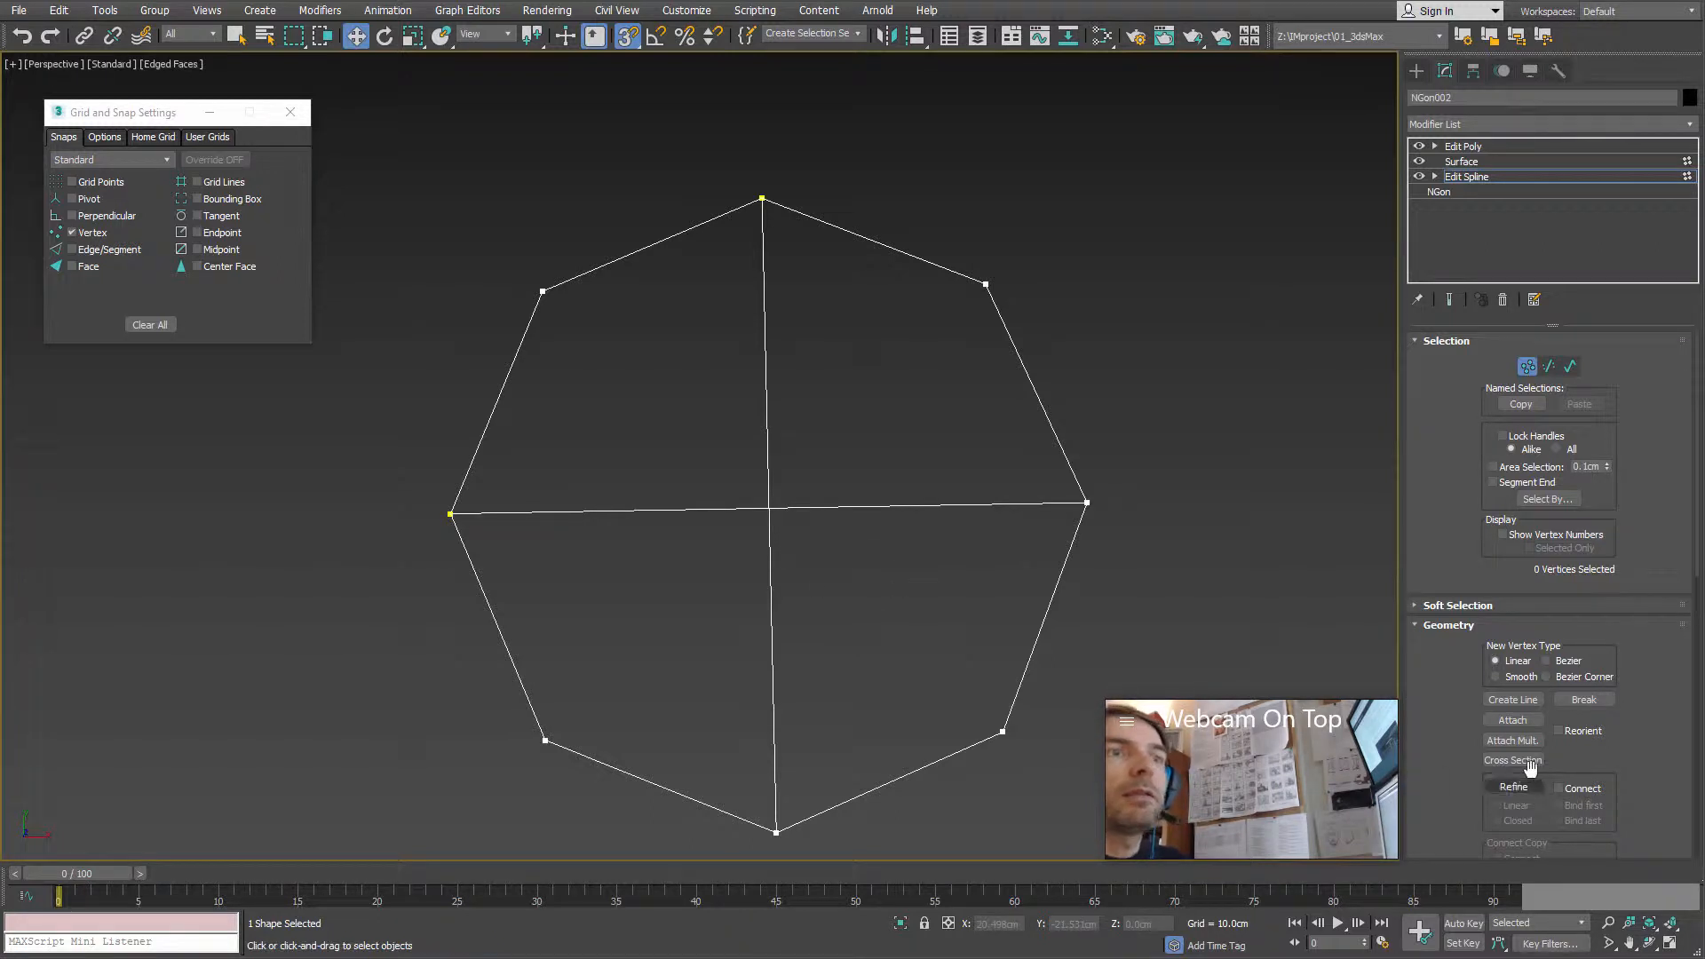
{"action": "left_click_drag", "start_coordinate": [1437, 769], "coordinate": [1409, 568]}
{"action": "scroll", "coordinate": [1546, 742], "scroll_direction": "down", "scroll_amount": 2}
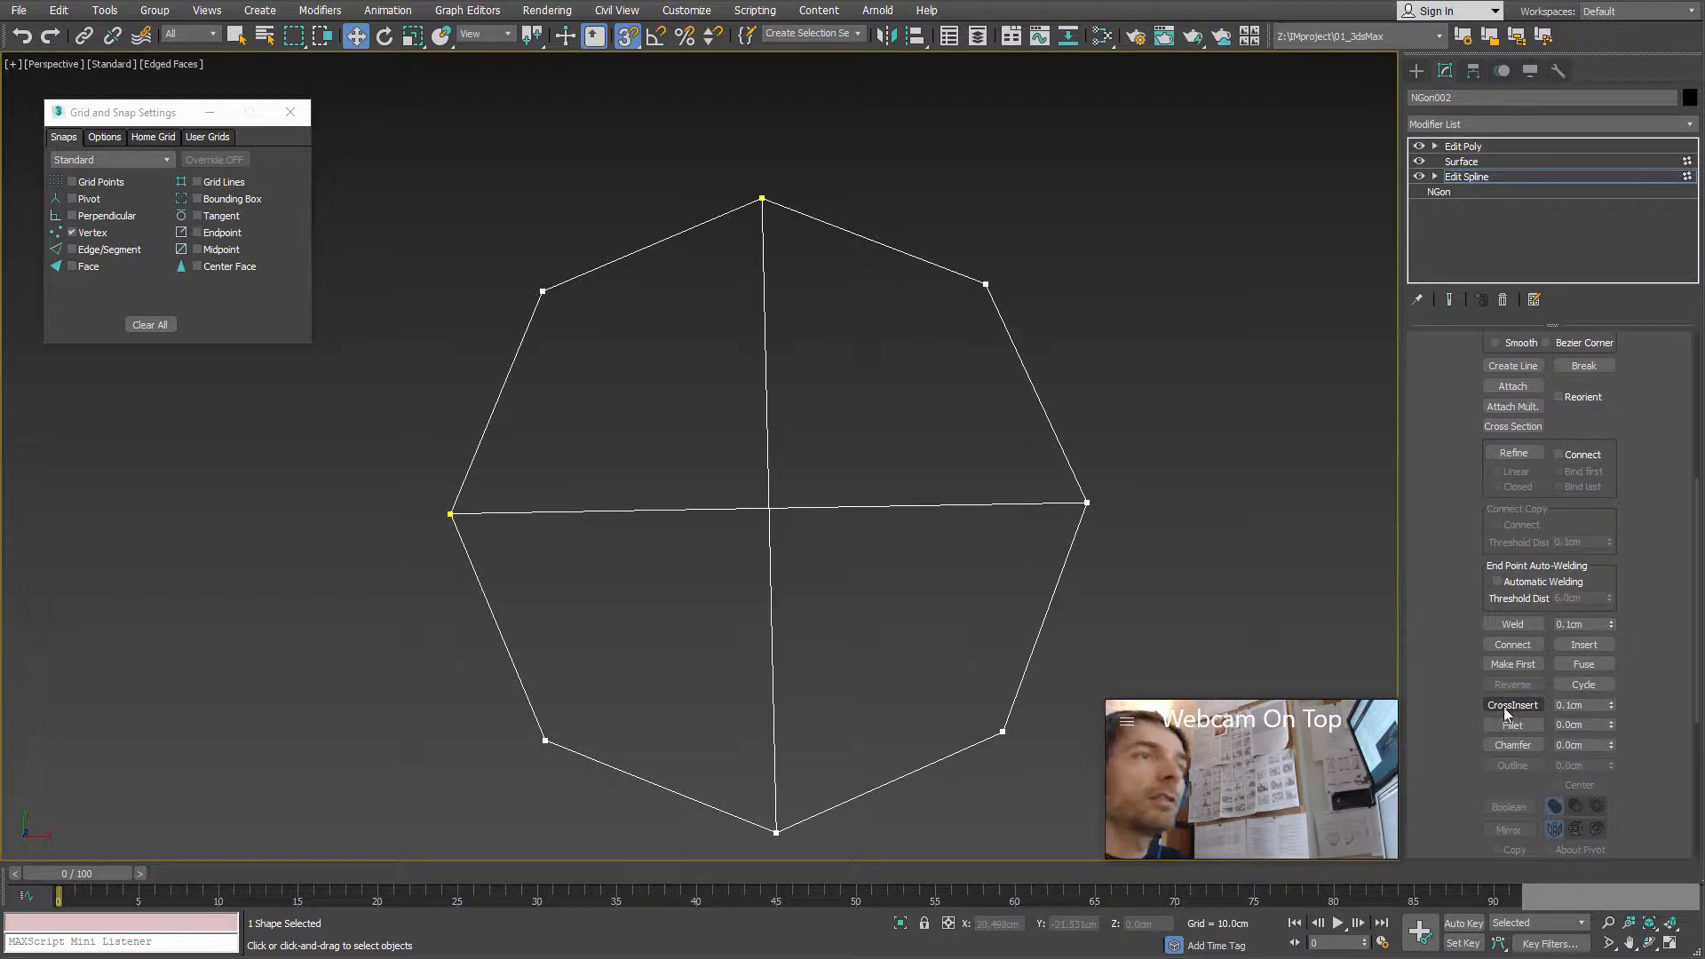
{"action": "left_click", "coordinate": [1513, 705]}
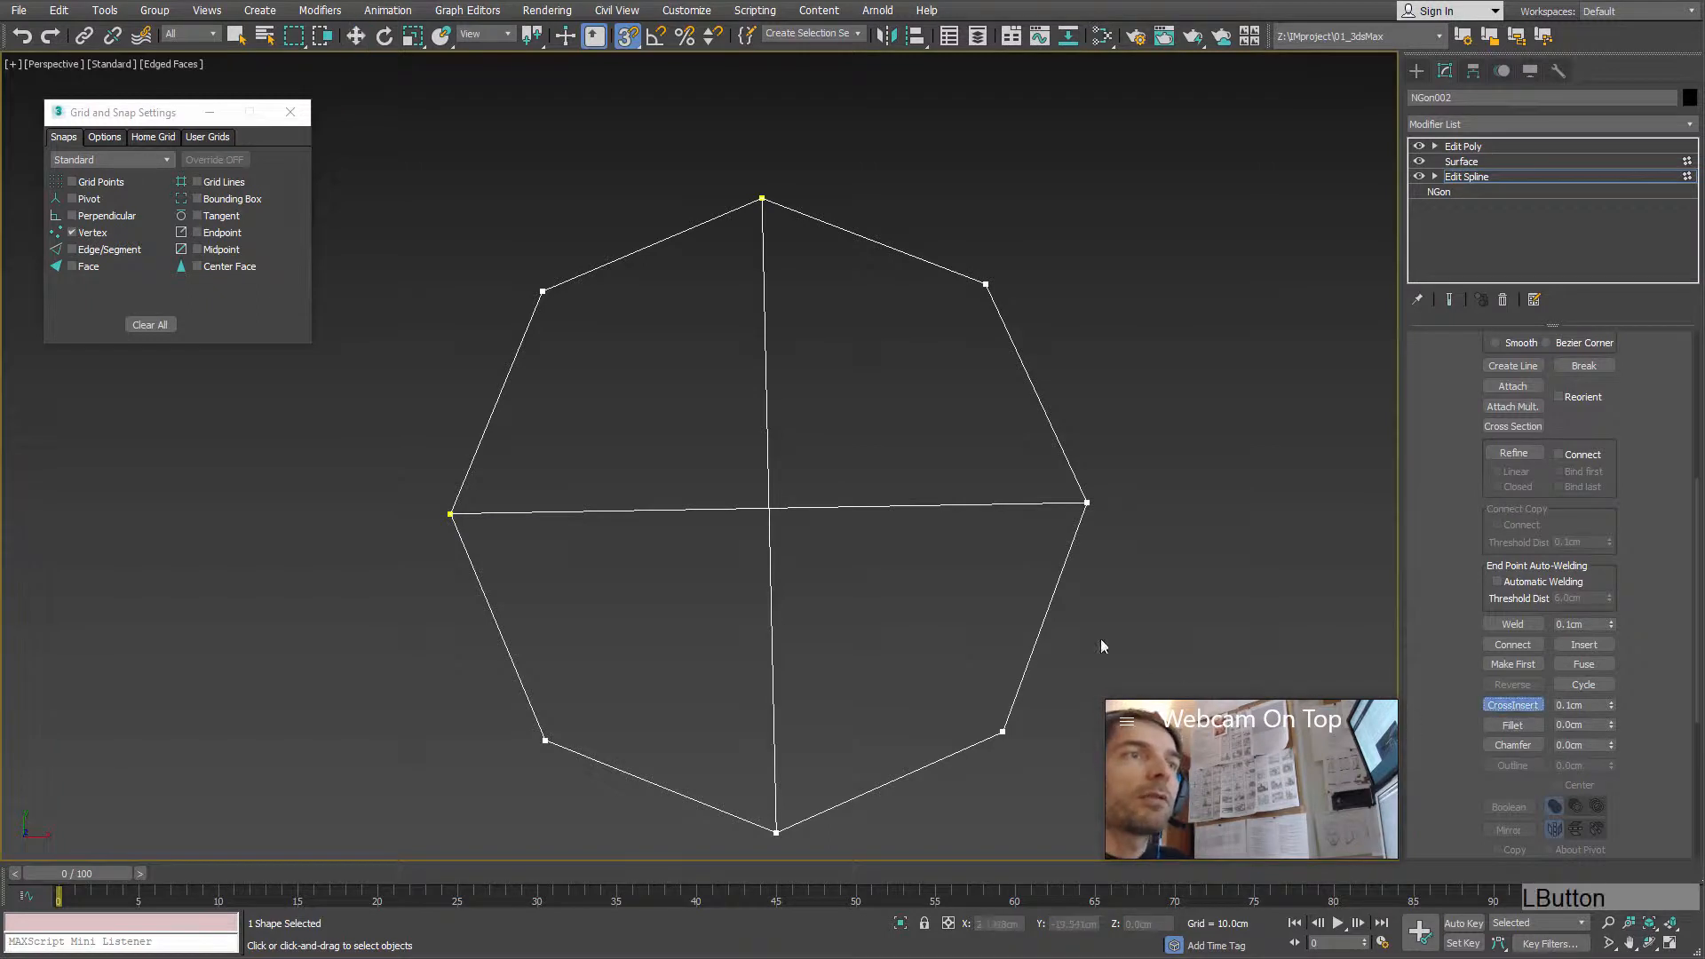
{"action": "left_click", "coordinate": [769, 509]}
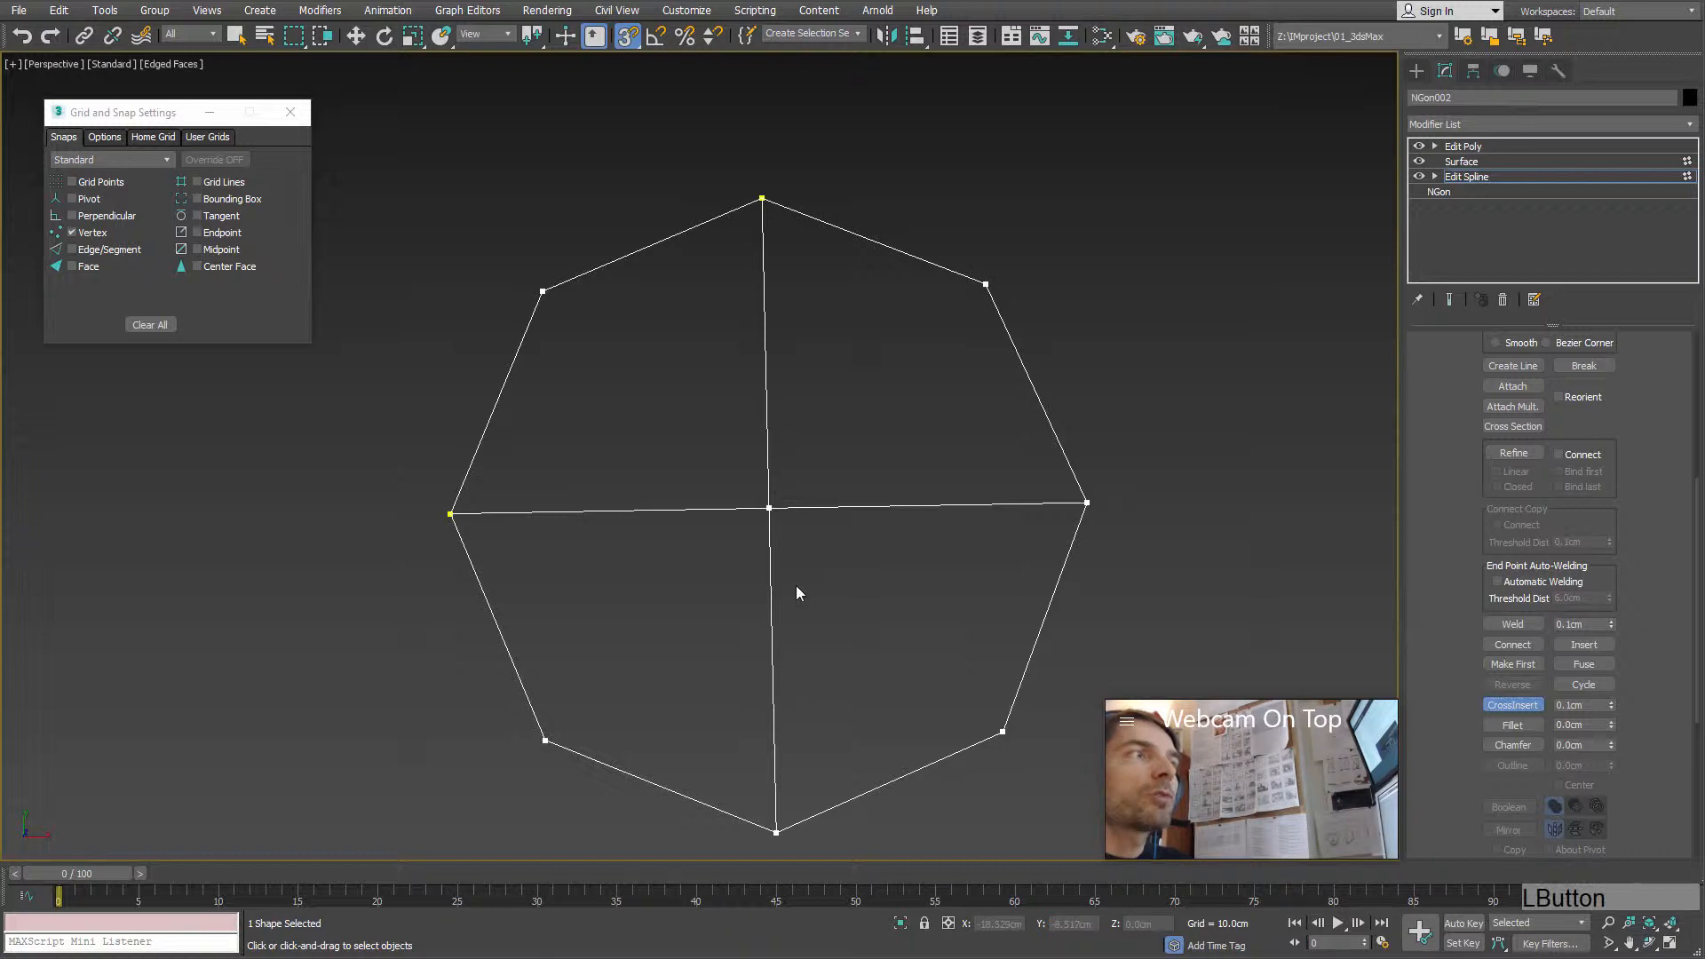
{"action": "right_click", "coordinate": [801, 540]}
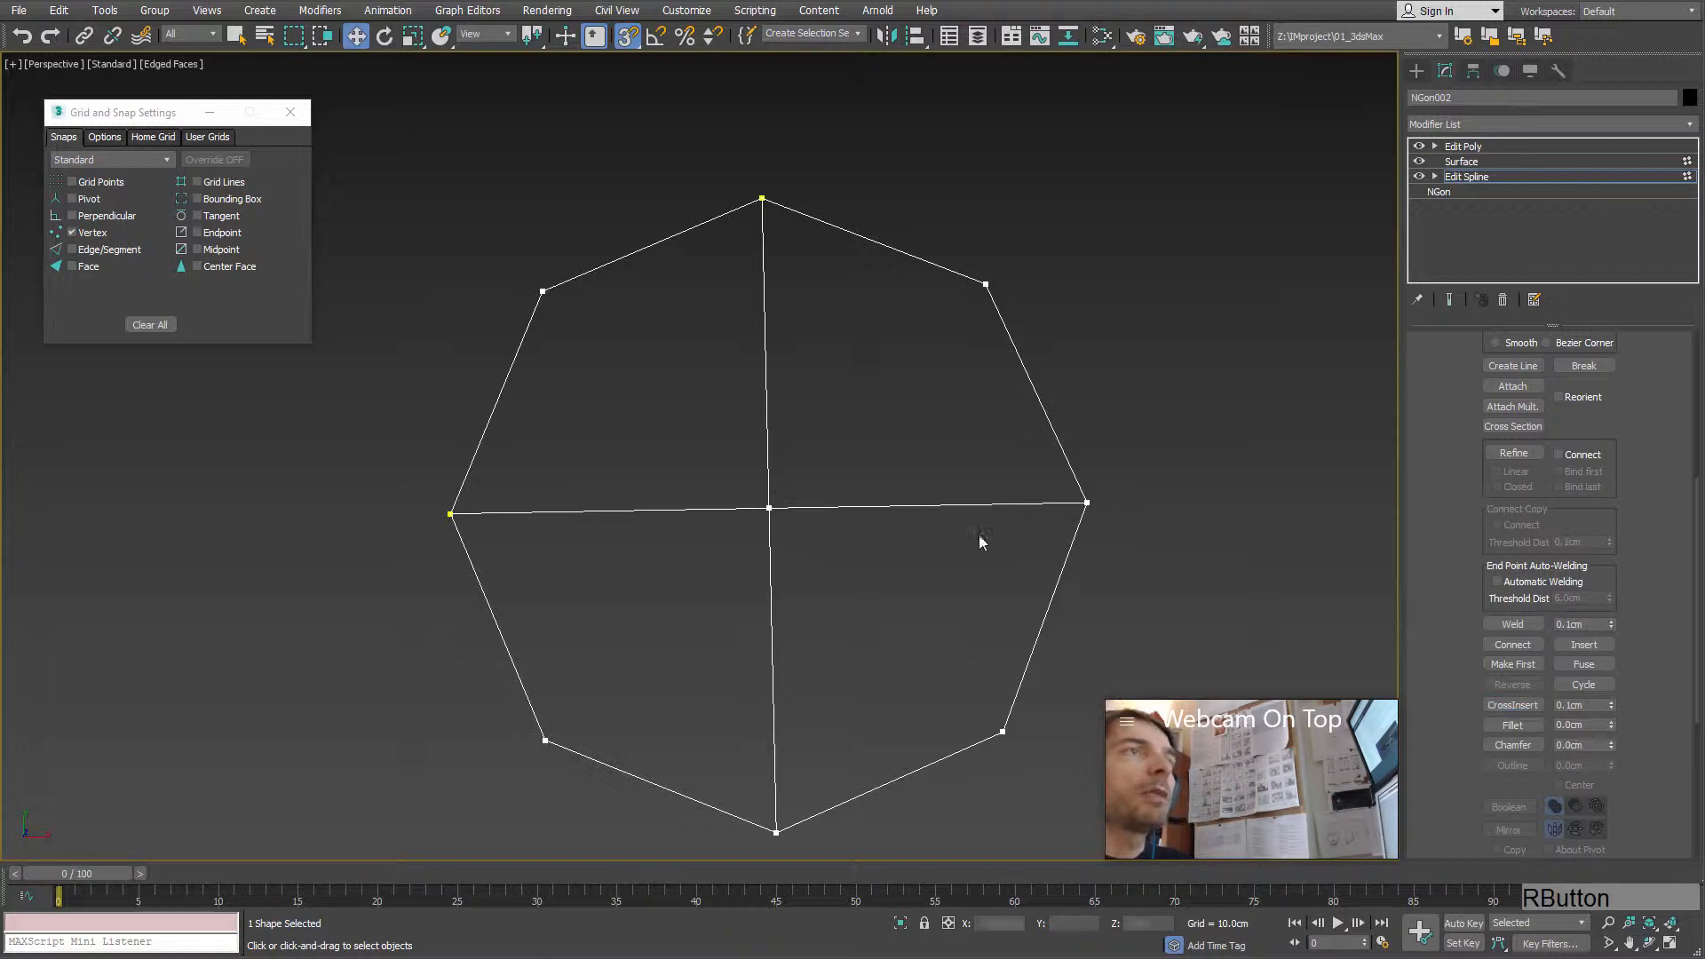
Step: Inspect the patches generated from the divided octagon at the Surface level
{"action": "left_click", "coordinate": [1470, 169]}
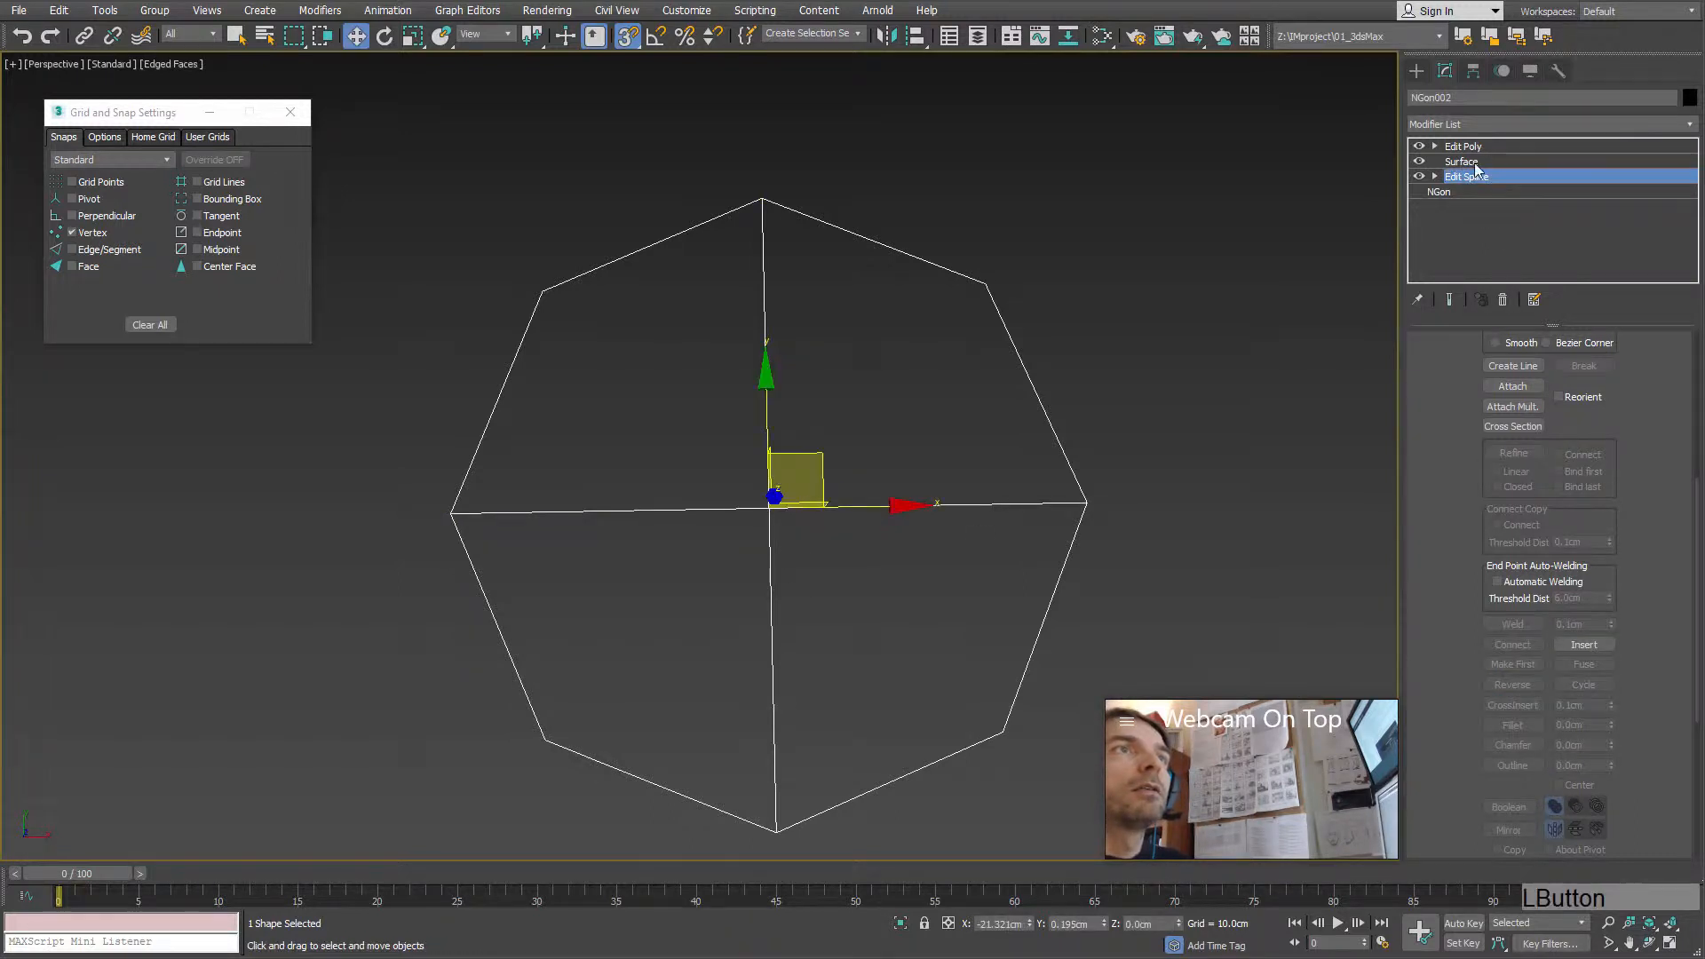
{"action": "mouse_move", "coordinate": [844, 663]}
{"action": "middle_mouse_down", "text": "alt"}
{"action": "mouse_move", "coordinate": [817, 522]}
{"action": "mouse_move", "coordinate": [810, 578]}
{"action": "mouse_move", "coordinate": [849, 530]}
{"action": "mouse_move", "coordinate": [807, 590]}
{"action": "mouse_move", "coordinate": [787, 514]}
{"action": "mouse_move", "coordinate": [798, 605]}
{"action": "mouse_move", "coordinate": [786, 479]}
{"action": "mouse_move", "coordinate": [786, 577]}
{"action": "middle_mouse_up", "text": "alt"}
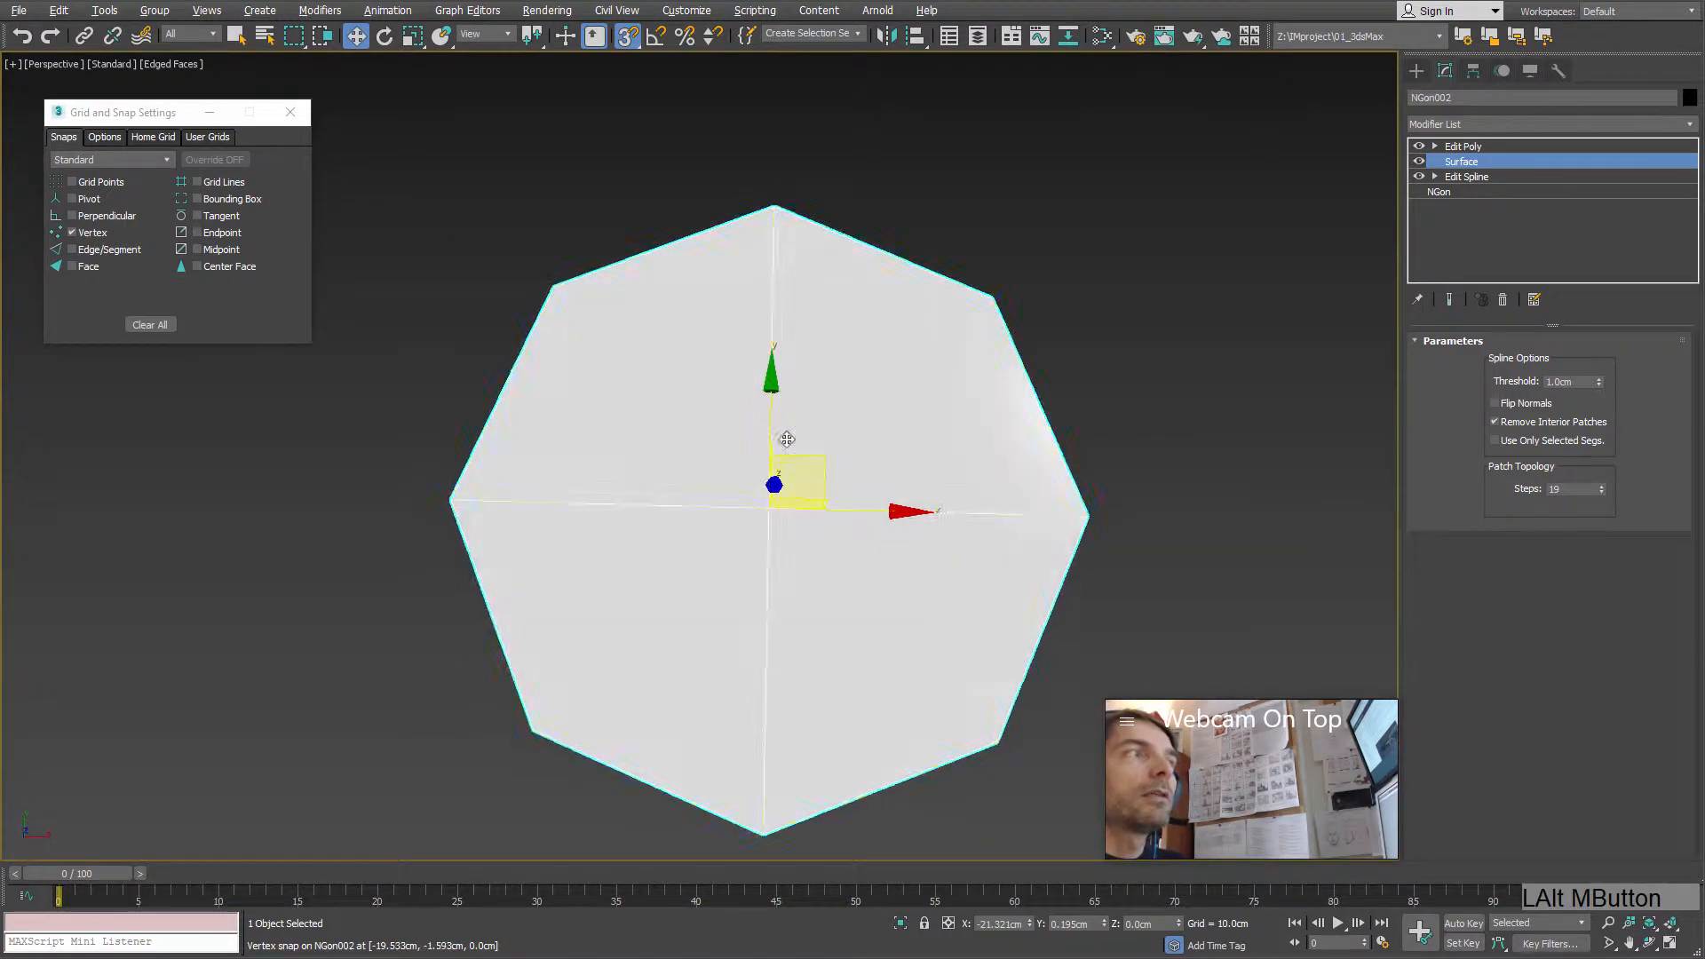
{"action": "middle_click_drag", "start_coordinate": [804, 229], "coordinate": [837, 578], "text": "alt"}
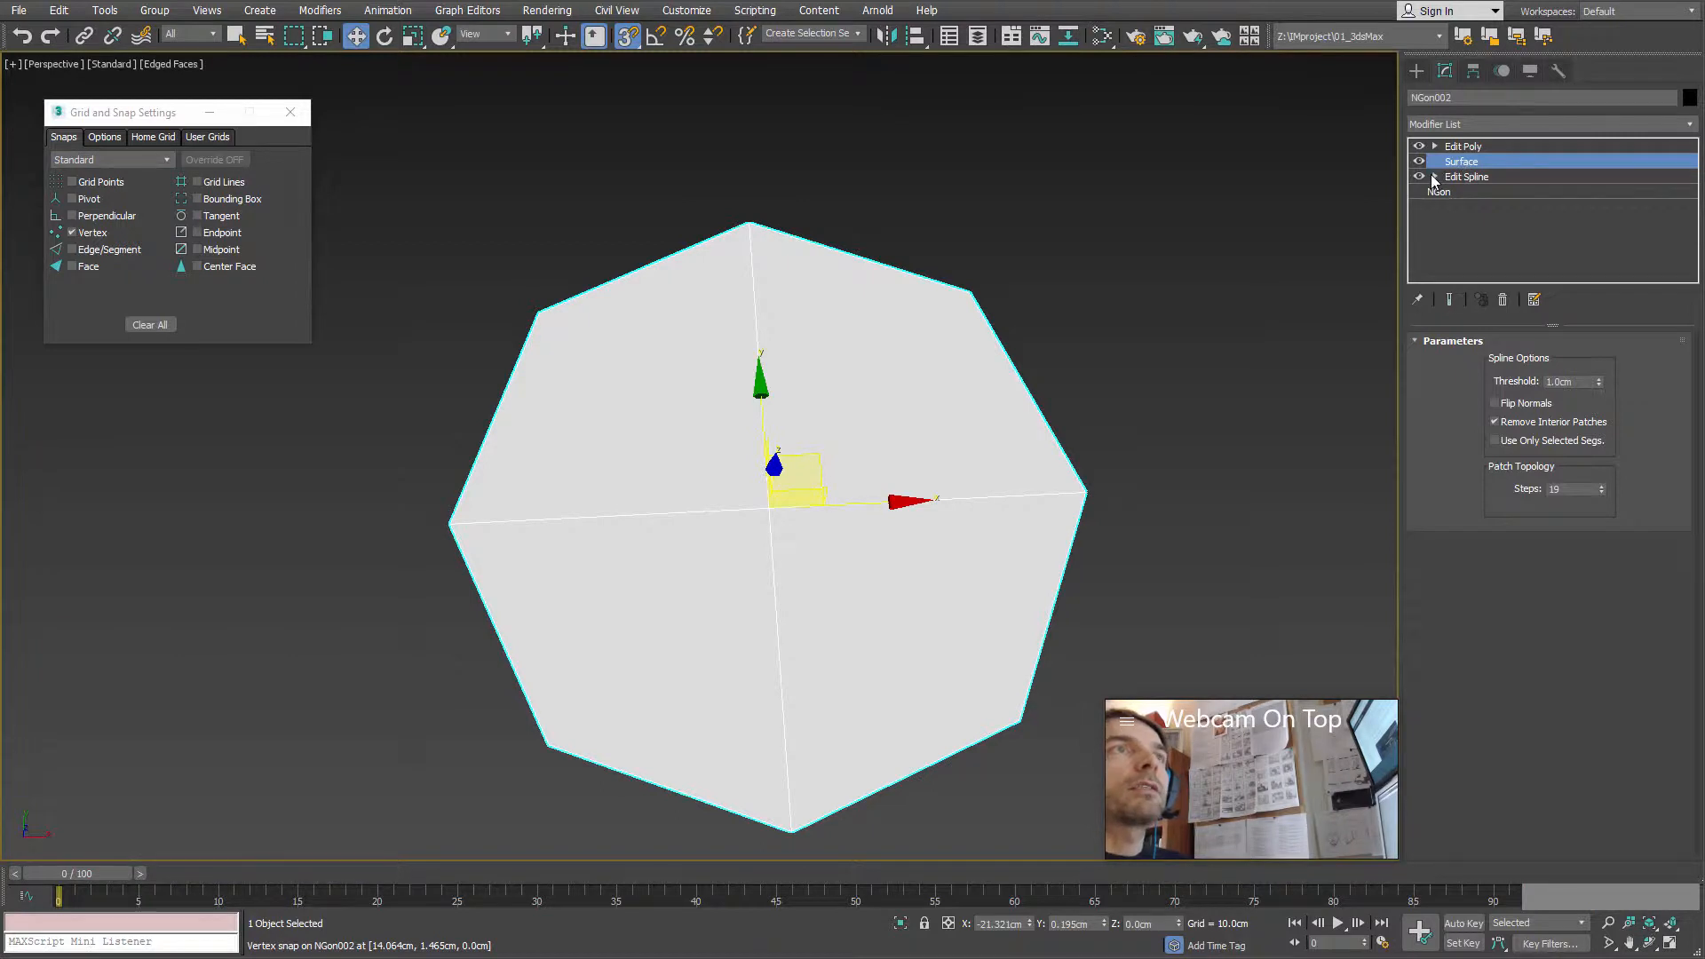
Step: Return to Edit Spline's Vertex level and turn on the end result display
{"action": "left_click", "coordinate": [1434, 177]}
{"action": "left_click", "coordinate": [1467, 192]}
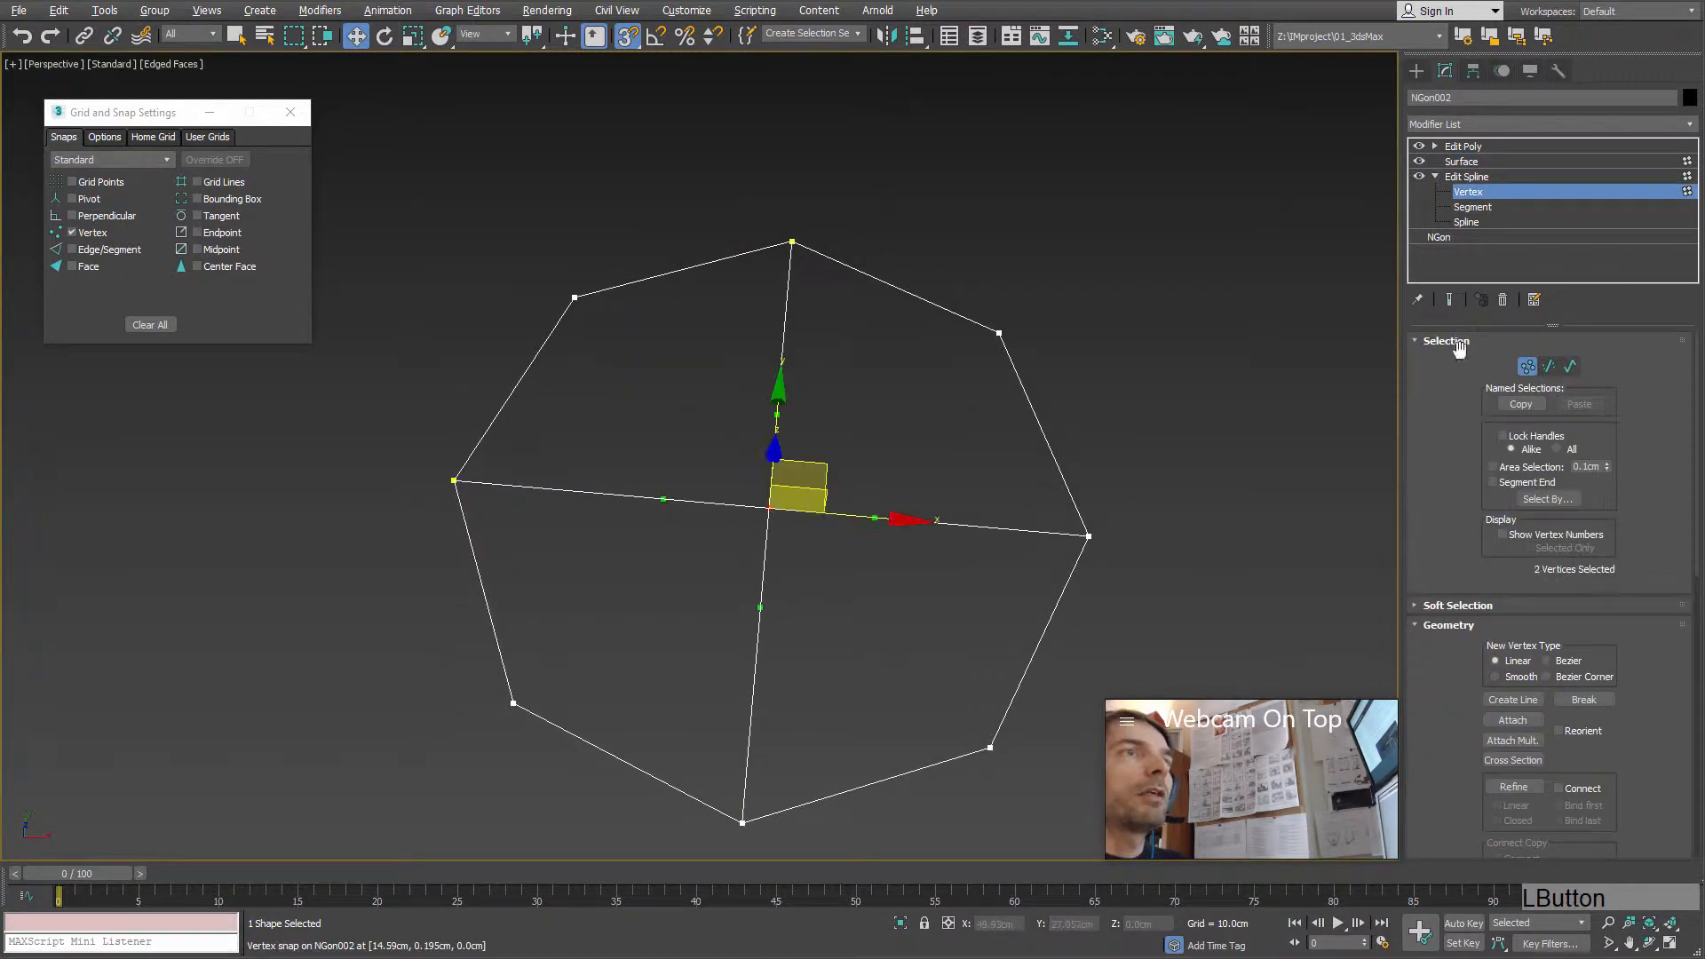
{"action": "left_click", "coordinate": [1451, 303]}
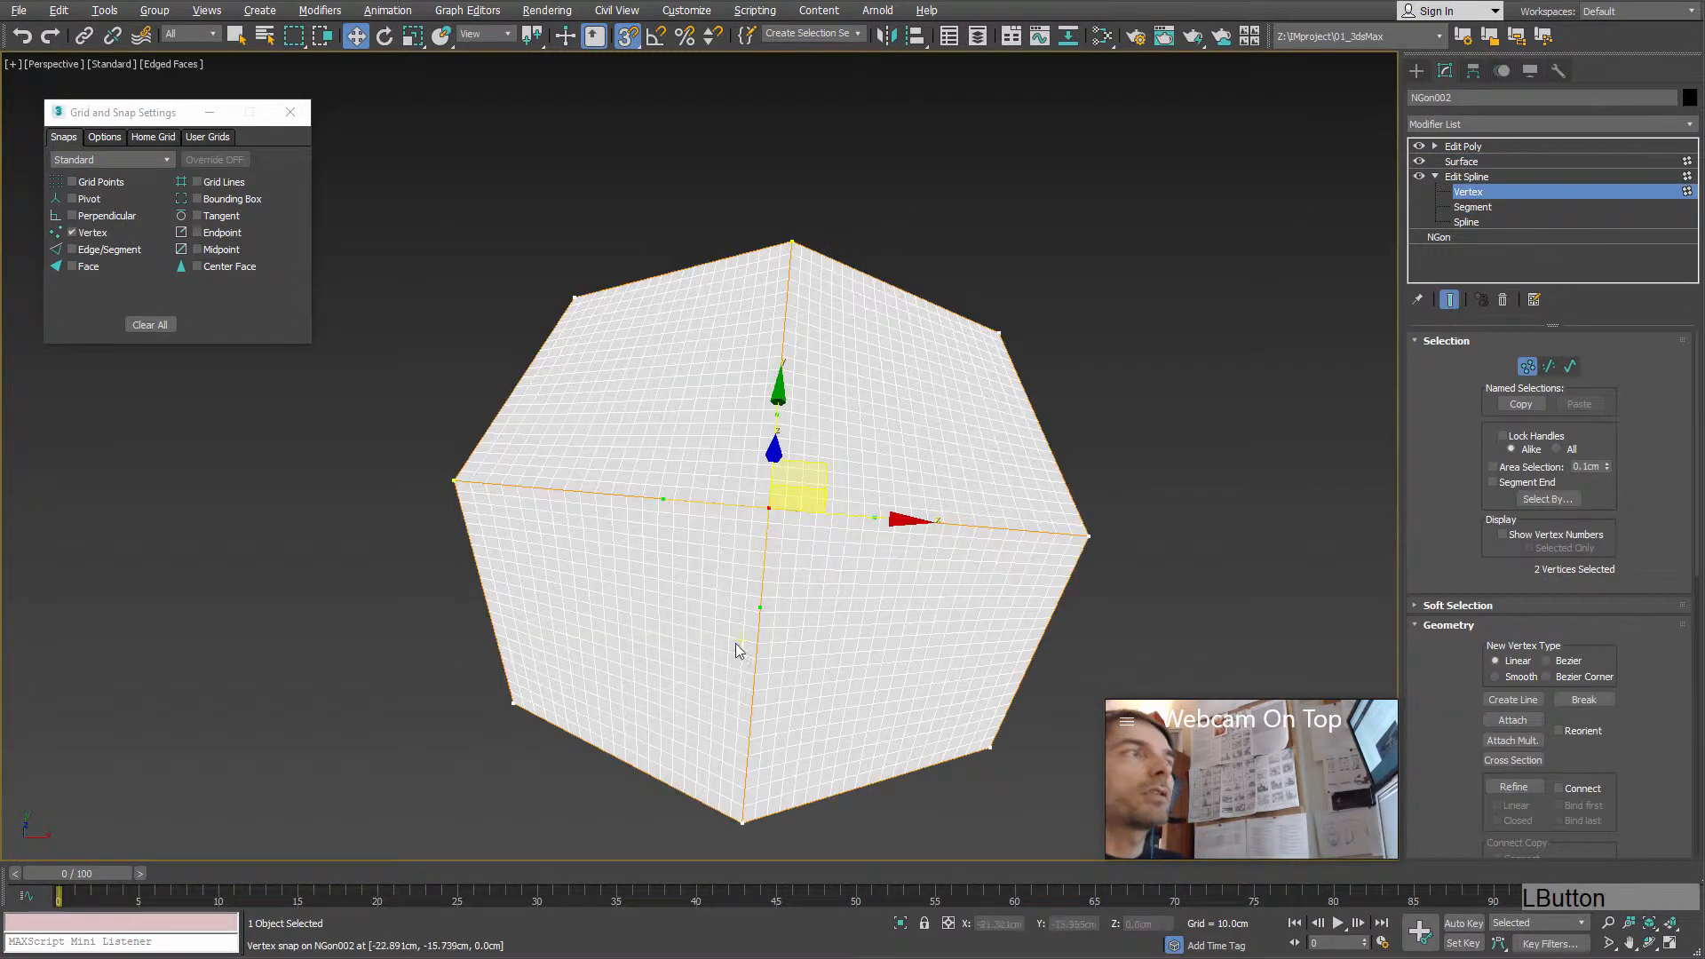
{"action": "middle_click_drag", "start_coordinate": [738, 647], "coordinate": [774, 526], "text": "alt"}
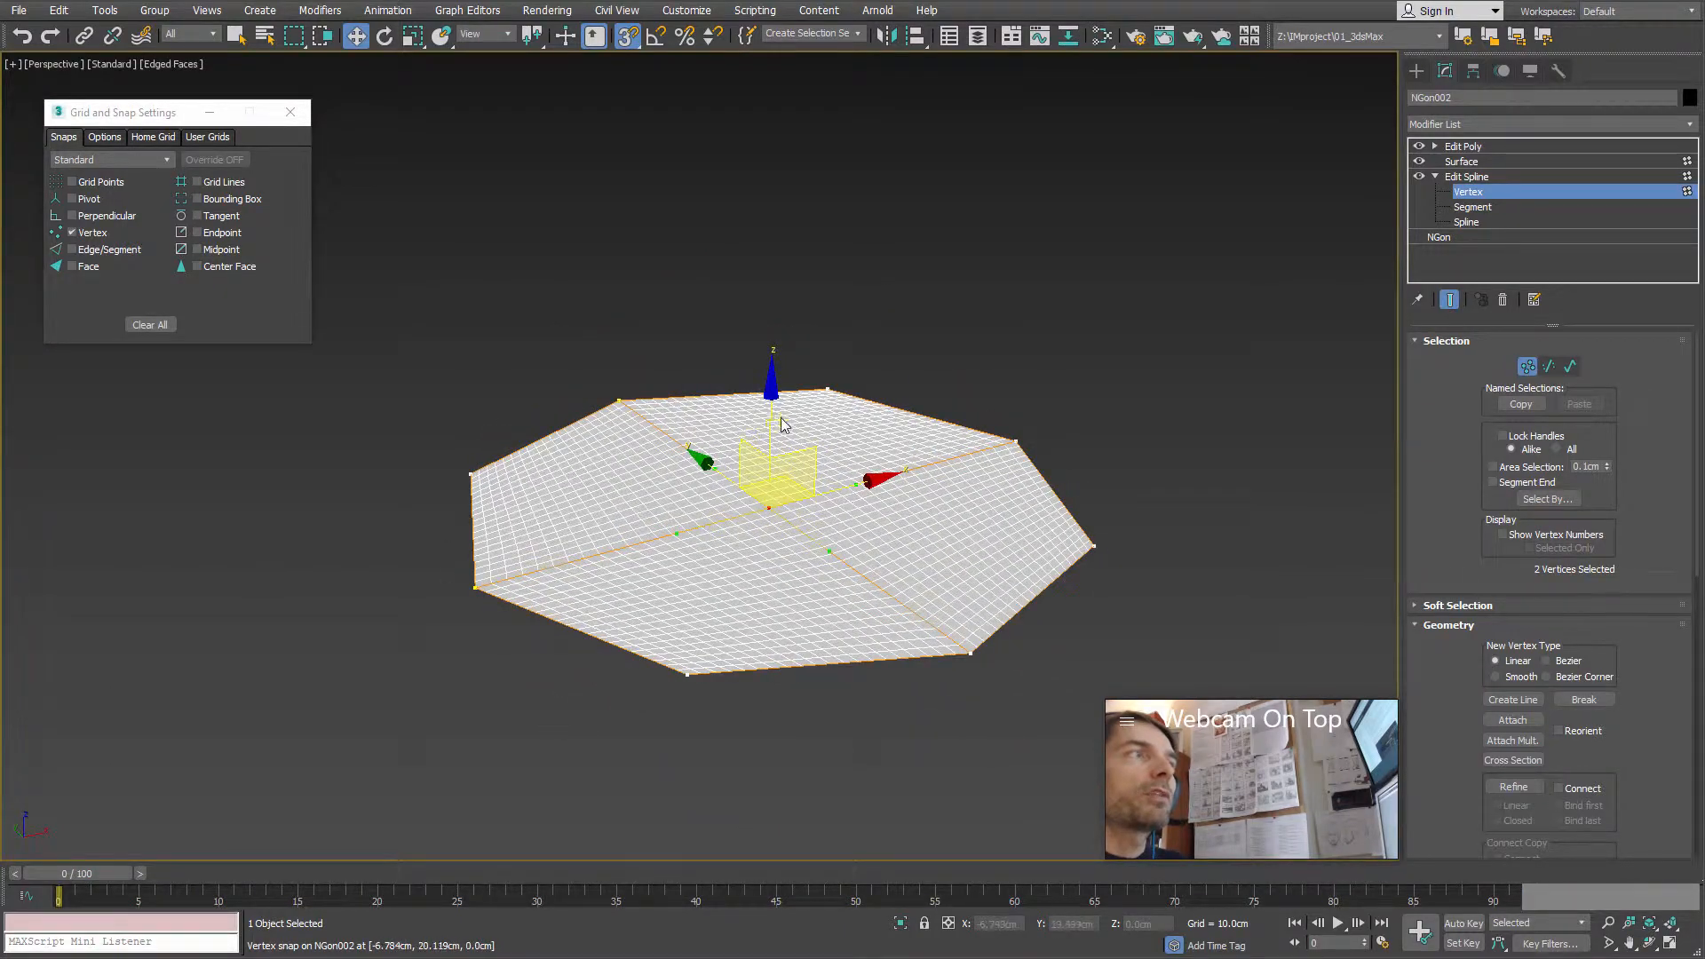
Step: Try raising the two center vertices along Z above the octagon, and undo the move
{"action": "left_click_drag", "start_coordinate": [767, 415], "coordinate": [808, 218]}
{"action": "key", "text": "ctrl+z"}
{"action": "middle_click_drag", "start_coordinate": [790, 404], "coordinate": [762, 352], "text": "alt"}
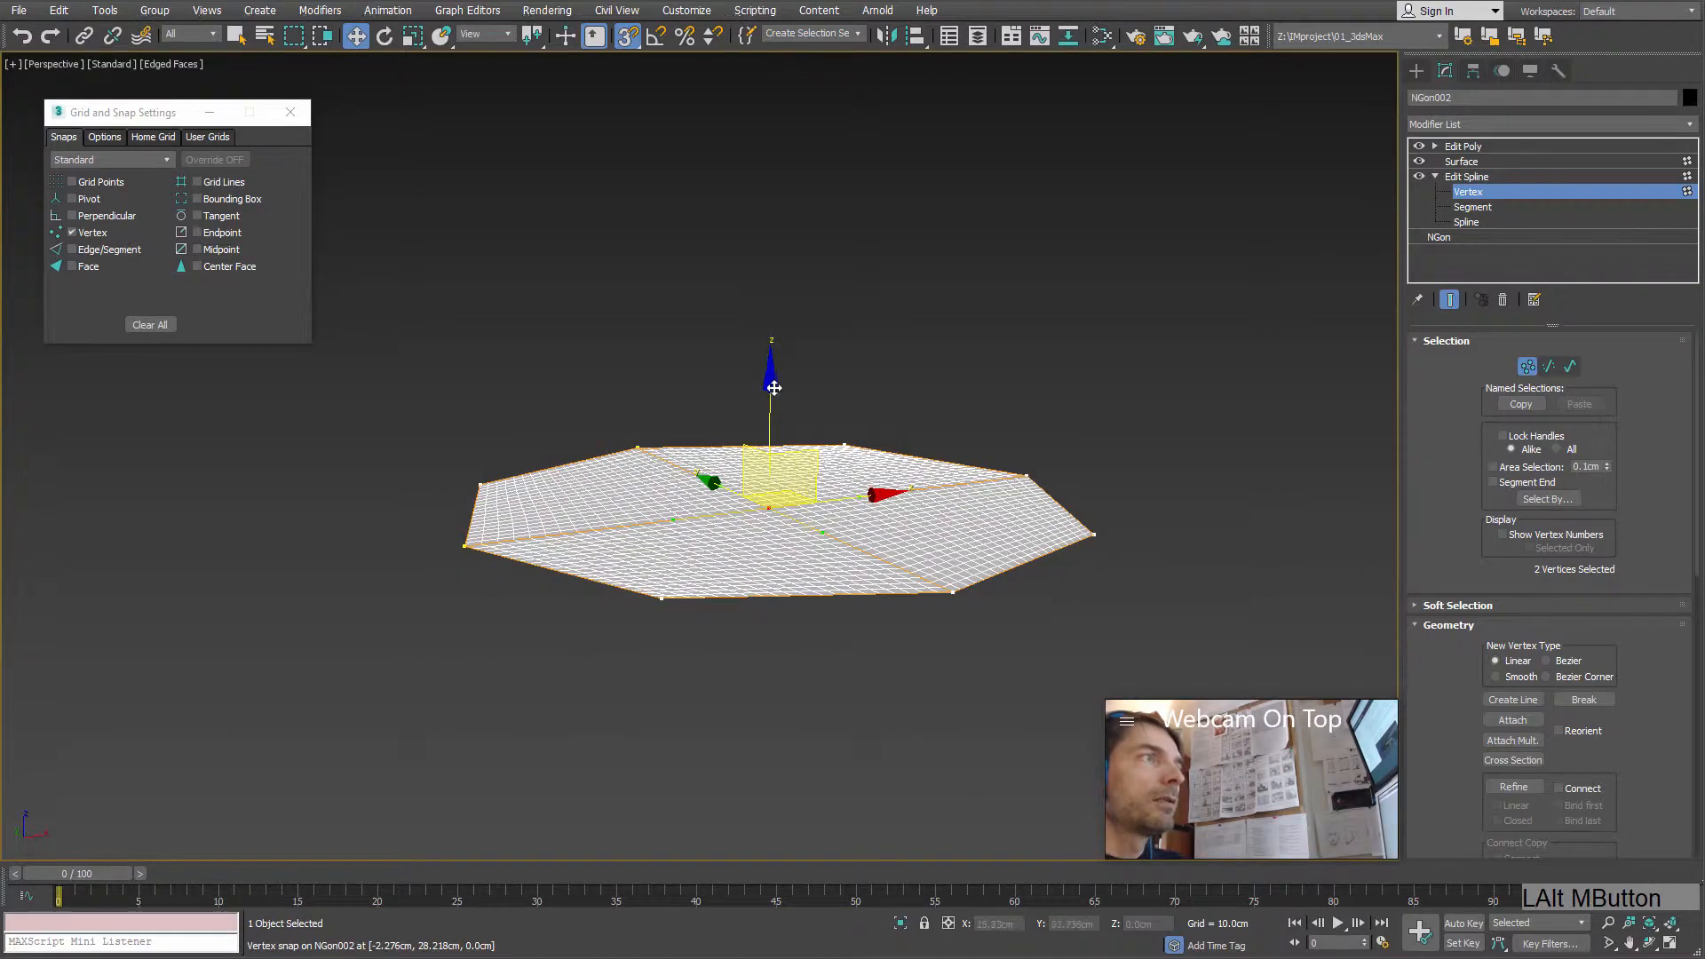
Step: Raise the two center vertices along Z to pull the flat octagon surface into a tall dome
{"action": "left_click_drag", "start_coordinate": [772, 385], "coordinate": [776, 188]}
{"action": "middle_click_drag", "start_coordinate": [776, 188], "coordinate": [888, 201], "text": "alt"}
{"action": "left_click_drag", "start_coordinate": [907, 201], "coordinate": [653, 201]}
{"action": "key", "text": "ctrl+z"}
{"action": "mouse_move", "coordinate": [652, 200]}
{"action": "middle_mouse_down", "text": "alt"}
{"action": "mouse_move", "coordinate": [913, 217]}
{"action": "mouse_move", "coordinate": [852, 221]}
{"action": "mouse_move", "coordinate": [781, 295]}
{"action": "mouse_move", "coordinate": [936, 222]}
{"action": "mouse_move", "coordinate": [661, 206]}
{"action": "middle_mouse_up", "text": "alt"}
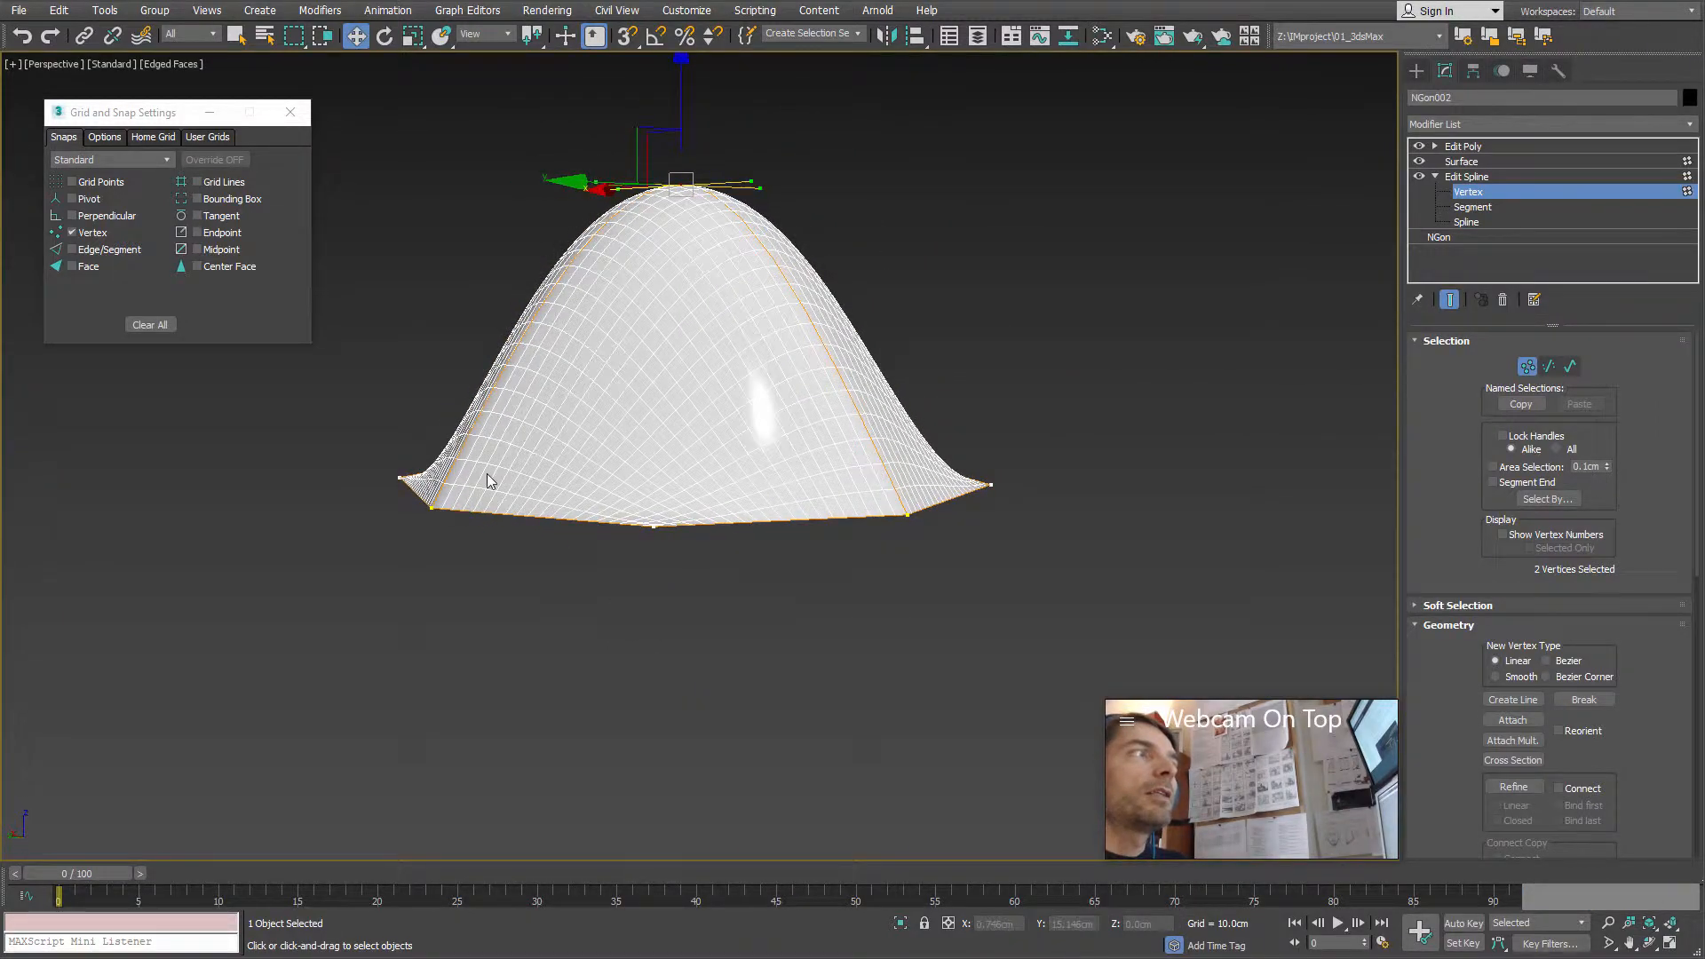
Step: Try moving a corner on the octagon's rim, undo the move and clear the vertex selection
{"action": "middle_click_drag", "start_coordinate": [529, 335], "coordinate": [657, 531], "text": "alt"}
{"action": "left_click_drag", "start_coordinate": [657, 526], "coordinate": [678, 497]}
{"action": "middle_click_drag", "start_coordinate": [678, 497], "coordinate": [672, 536], "text": "alt"}
{"action": "left_click_drag", "start_coordinate": [672, 509], "coordinate": [650, 538]}
{"action": "key", "text": "ctrl+z"}
{"action": "left_click", "coordinate": [579, 602]}
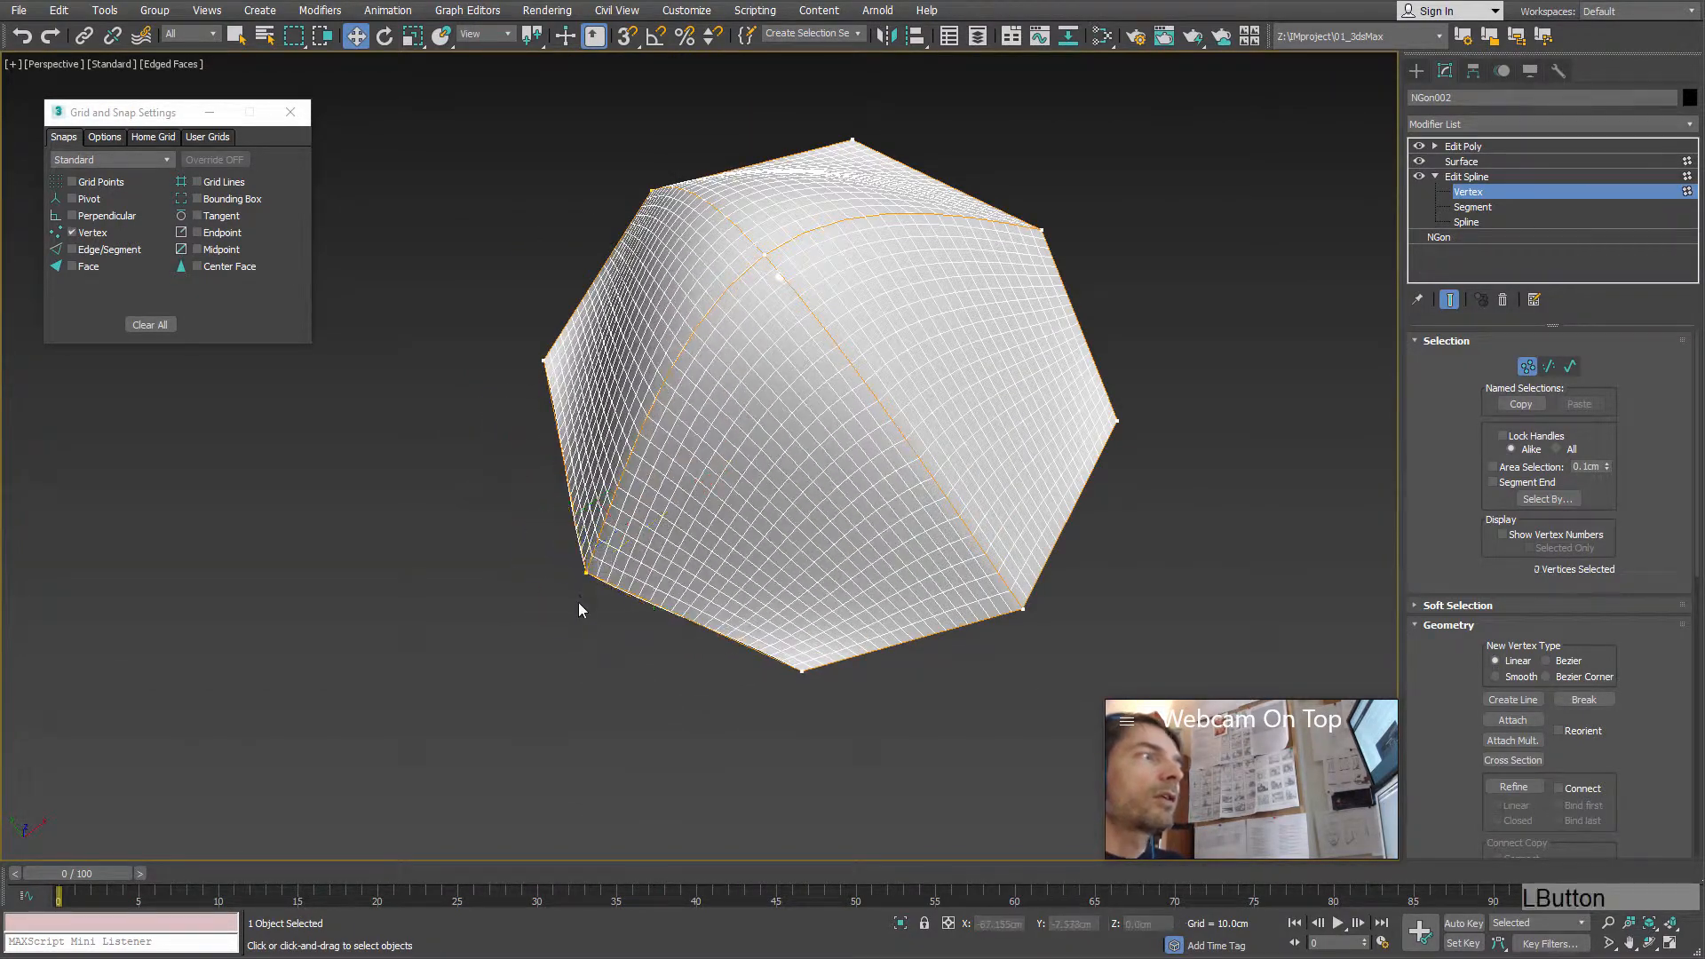
Step: Try moving only the inner line's end vertex along X, away from the octagon corner it shares, and undo the move
{"action": "left_click", "coordinate": [583, 574]}
{"action": "scroll", "coordinate": [579, 600], "scroll_direction": "up", "scroll_amount": 5}
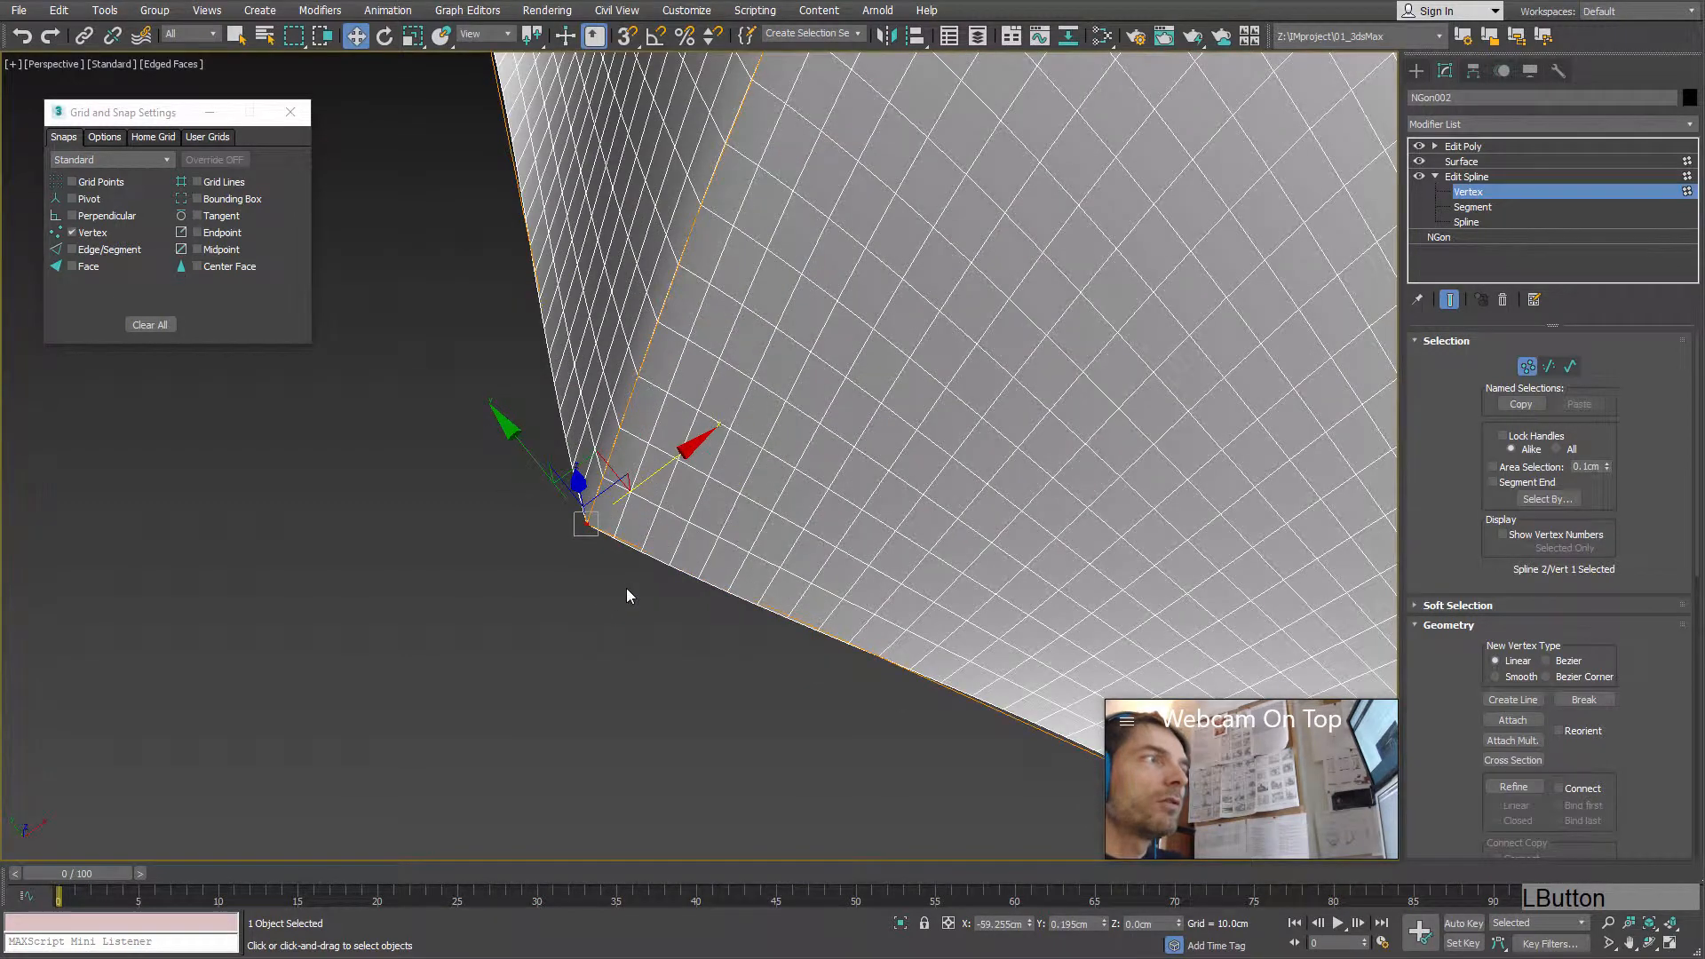
{"action": "left_click_drag", "start_coordinate": [678, 460], "coordinate": [759, 467]}
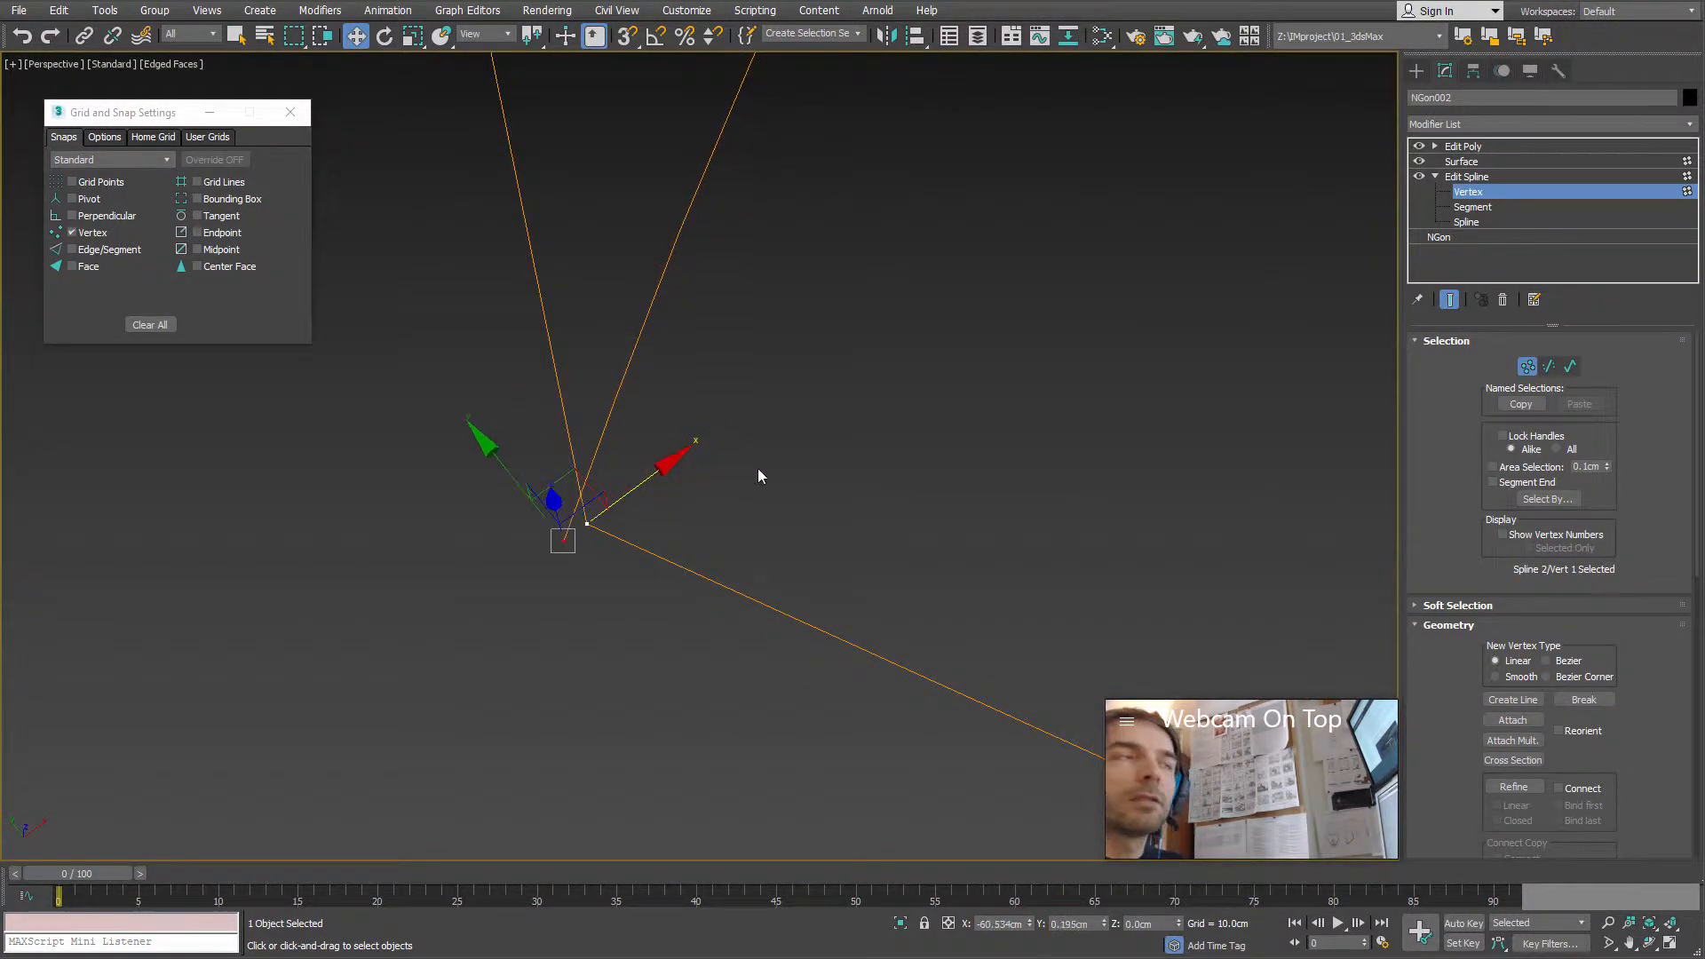
{"action": "scroll", "coordinate": [824, 474], "scroll_direction": "down", "scroll_amount": 5}
{"action": "middle_click_drag", "start_coordinate": [895, 455], "coordinate": [783, 368], "text": "alt"}
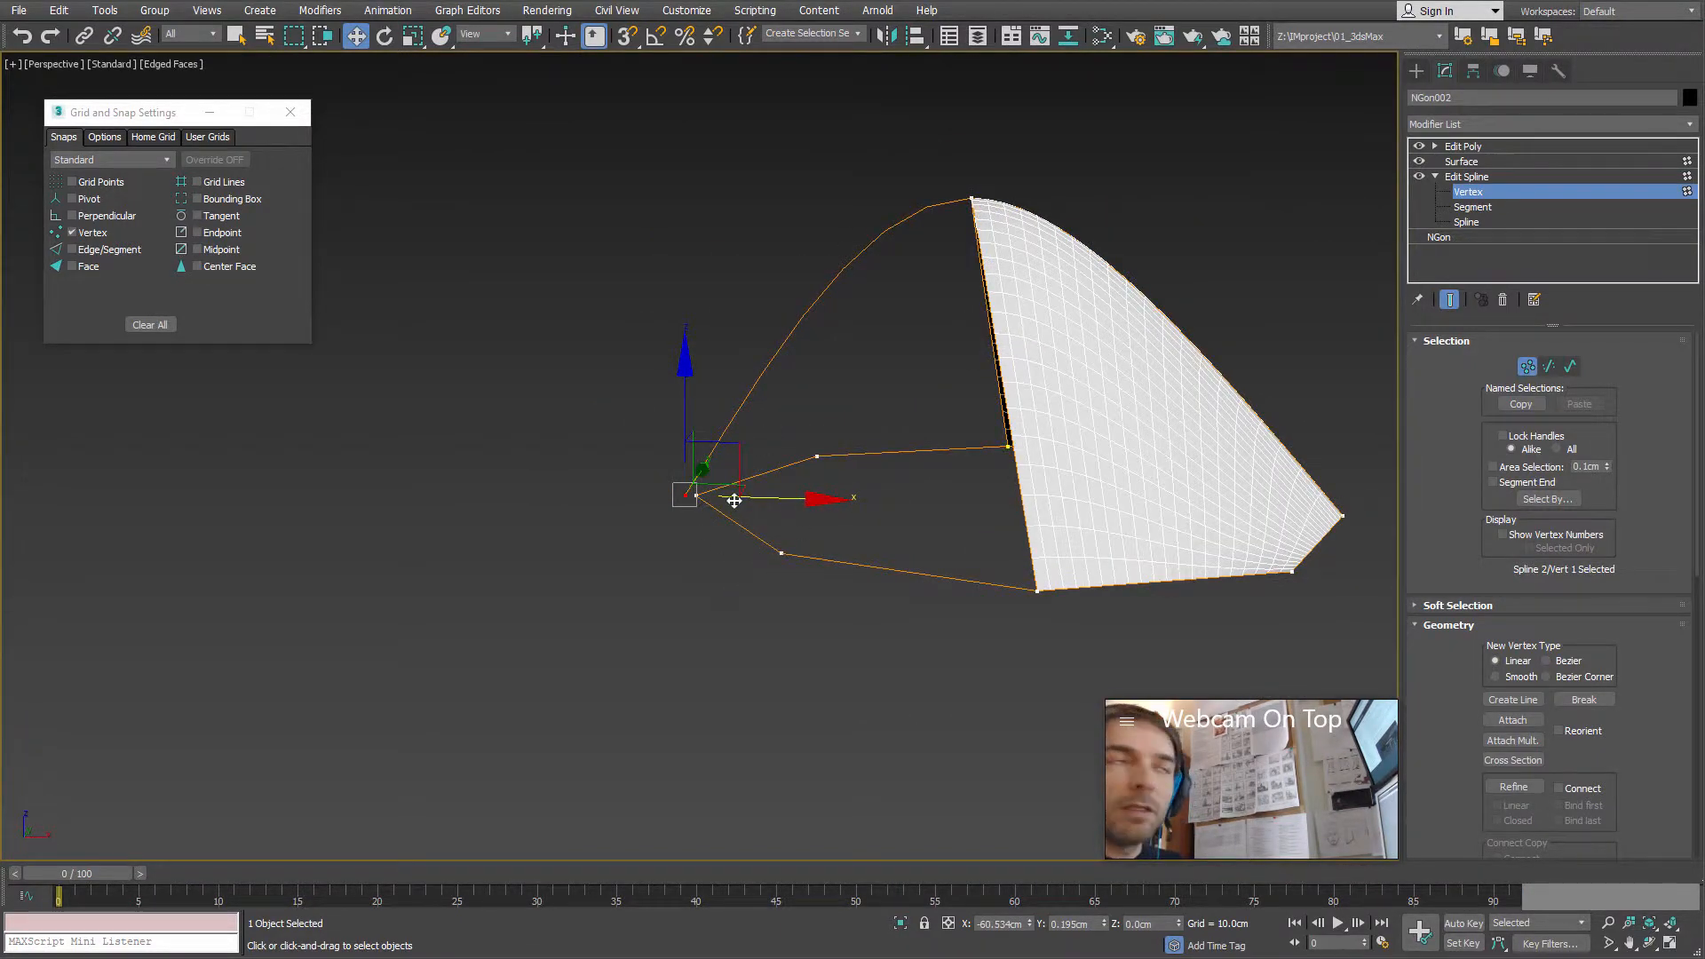
{"action": "scroll", "coordinate": [734, 500], "scroll_direction": "up", "scroll_amount": 5}
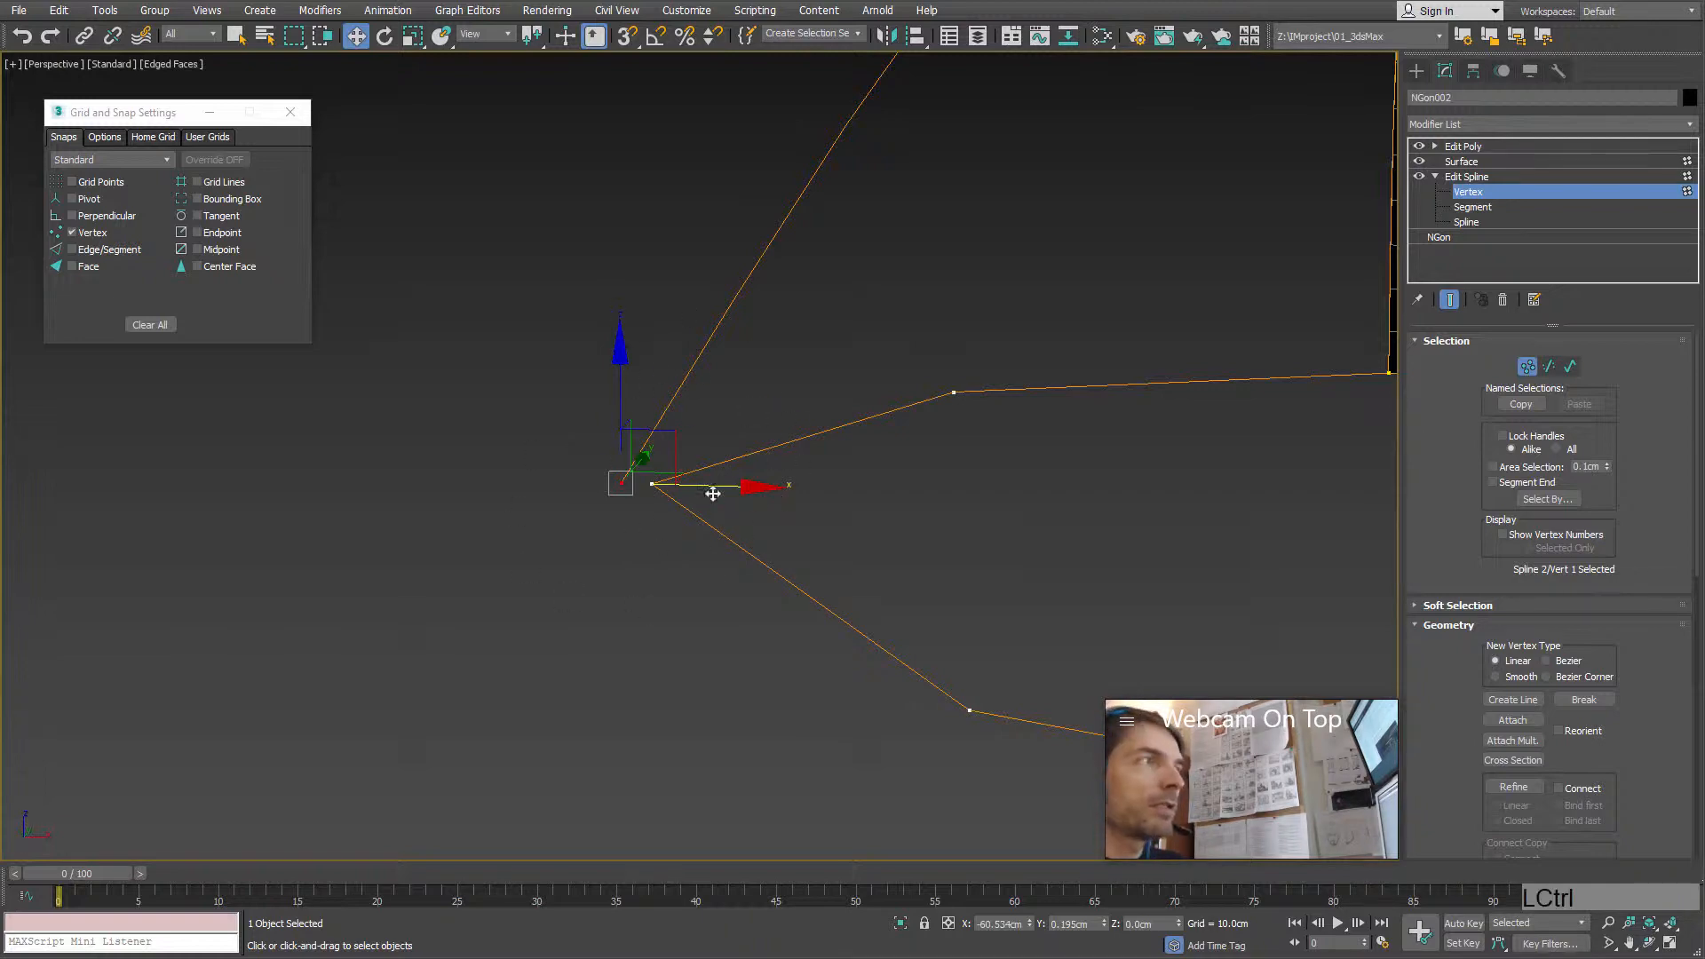
{"action": "middle_click_drag", "start_coordinate": [648, 506], "coordinate": [935, 580], "text": "alt"}
Step: Move the rim corner vertex between the inner lines outward in the XY plane and extend its Bezier handles to round the corner
{"action": "scroll", "coordinate": [721, 520], "scroll_direction": "down", "scroll_amount": 5}
{"action": "left_click", "coordinate": [961, 522]}
{"action": "middle_click_drag", "start_coordinate": [1030, 508], "coordinate": [943, 498], "text": "alt"}
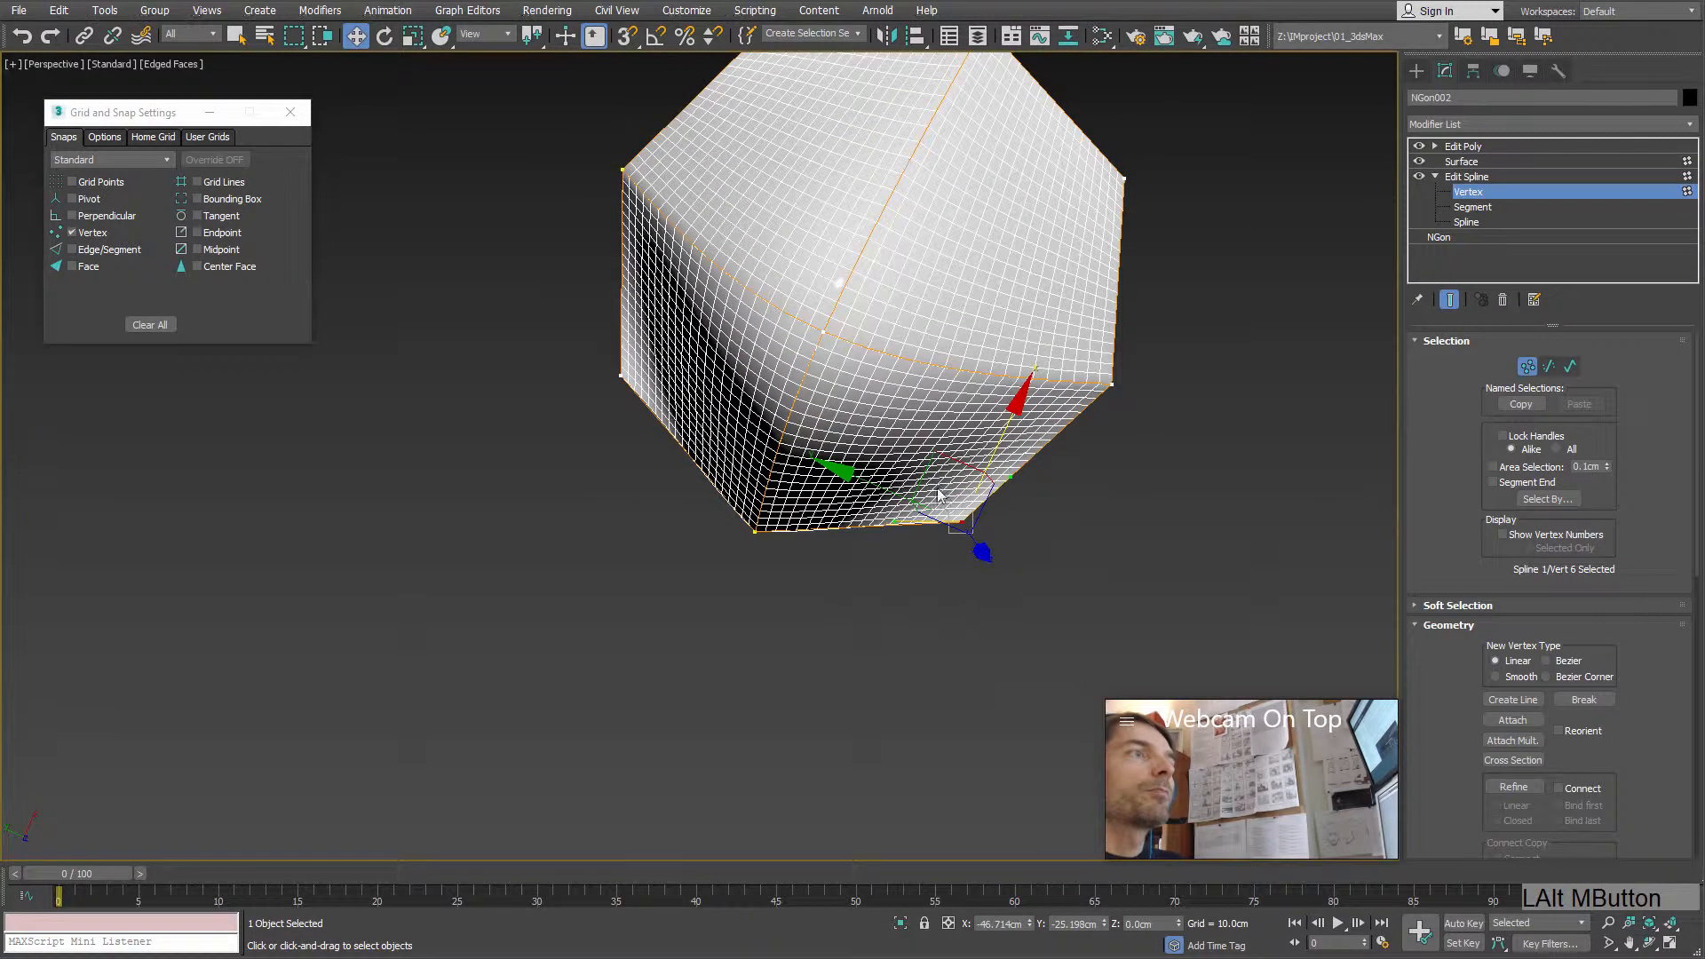
{"action": "left_click", "coordinate": [947, 500]}
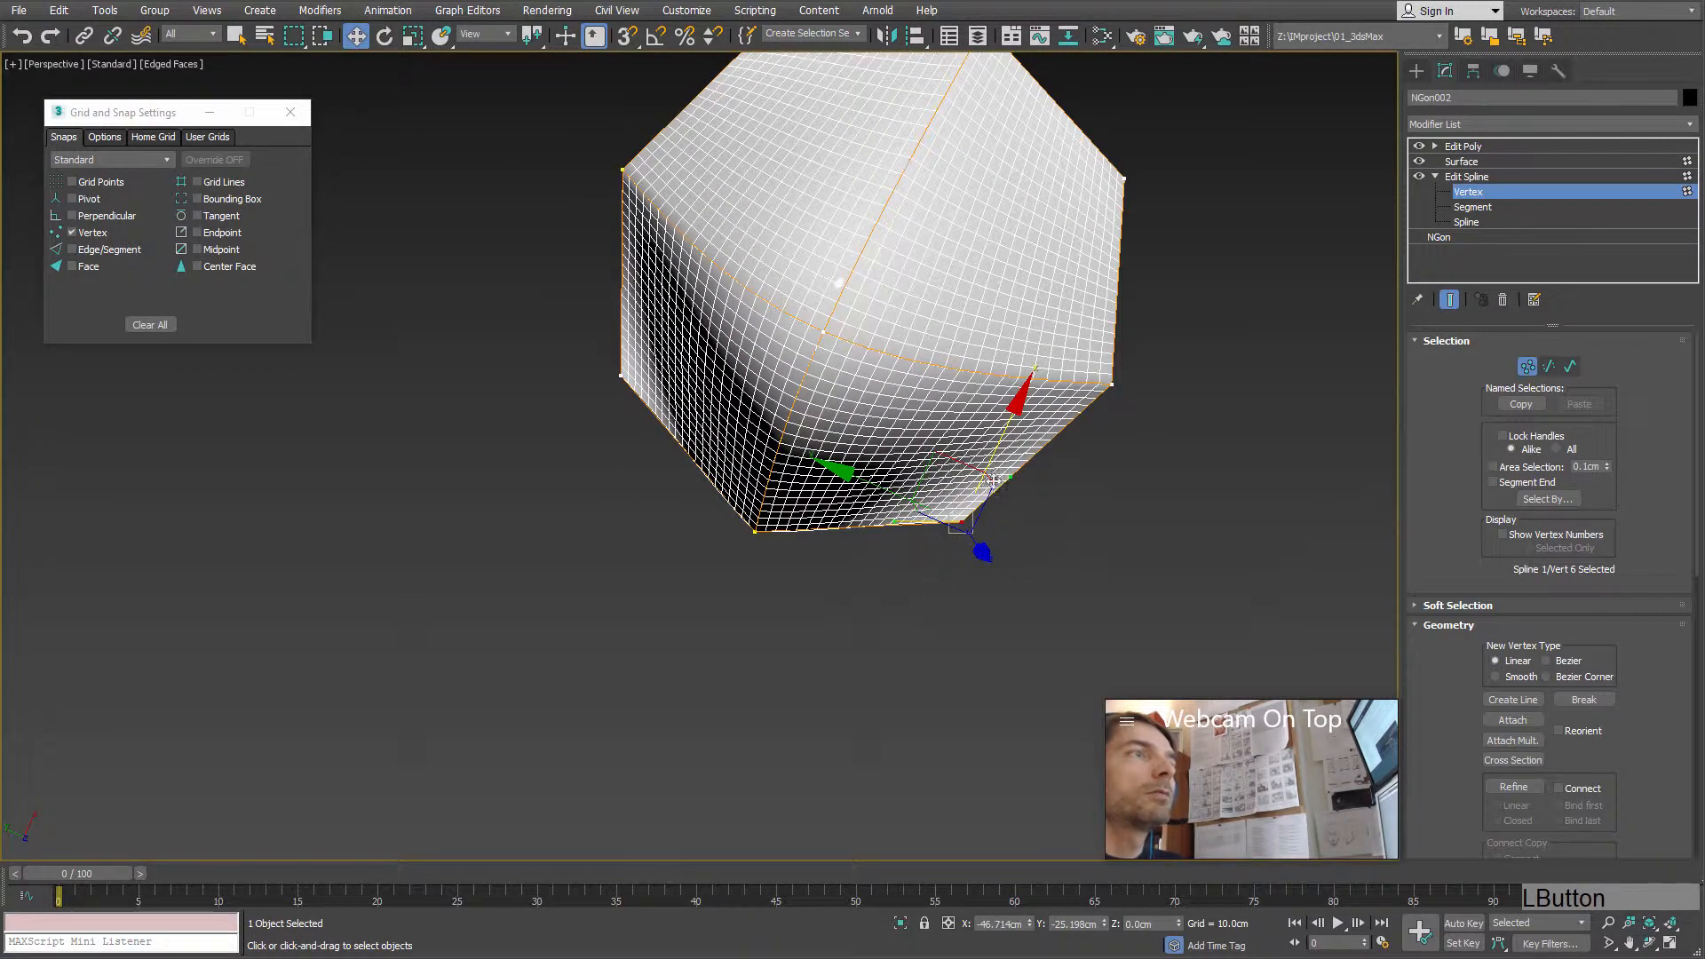
{"action": "left_click_drag", "start_coordinate": [937, 457], "coordinate": [911, 619]}
{"action": "scroll", "coordinate": [916, 579], "scroll_direction": "up", "scroll_amount": 3}
{"action": "left_click_drag", "start_coordinate": [1113, 509], "coordinate": [1173, 542]}
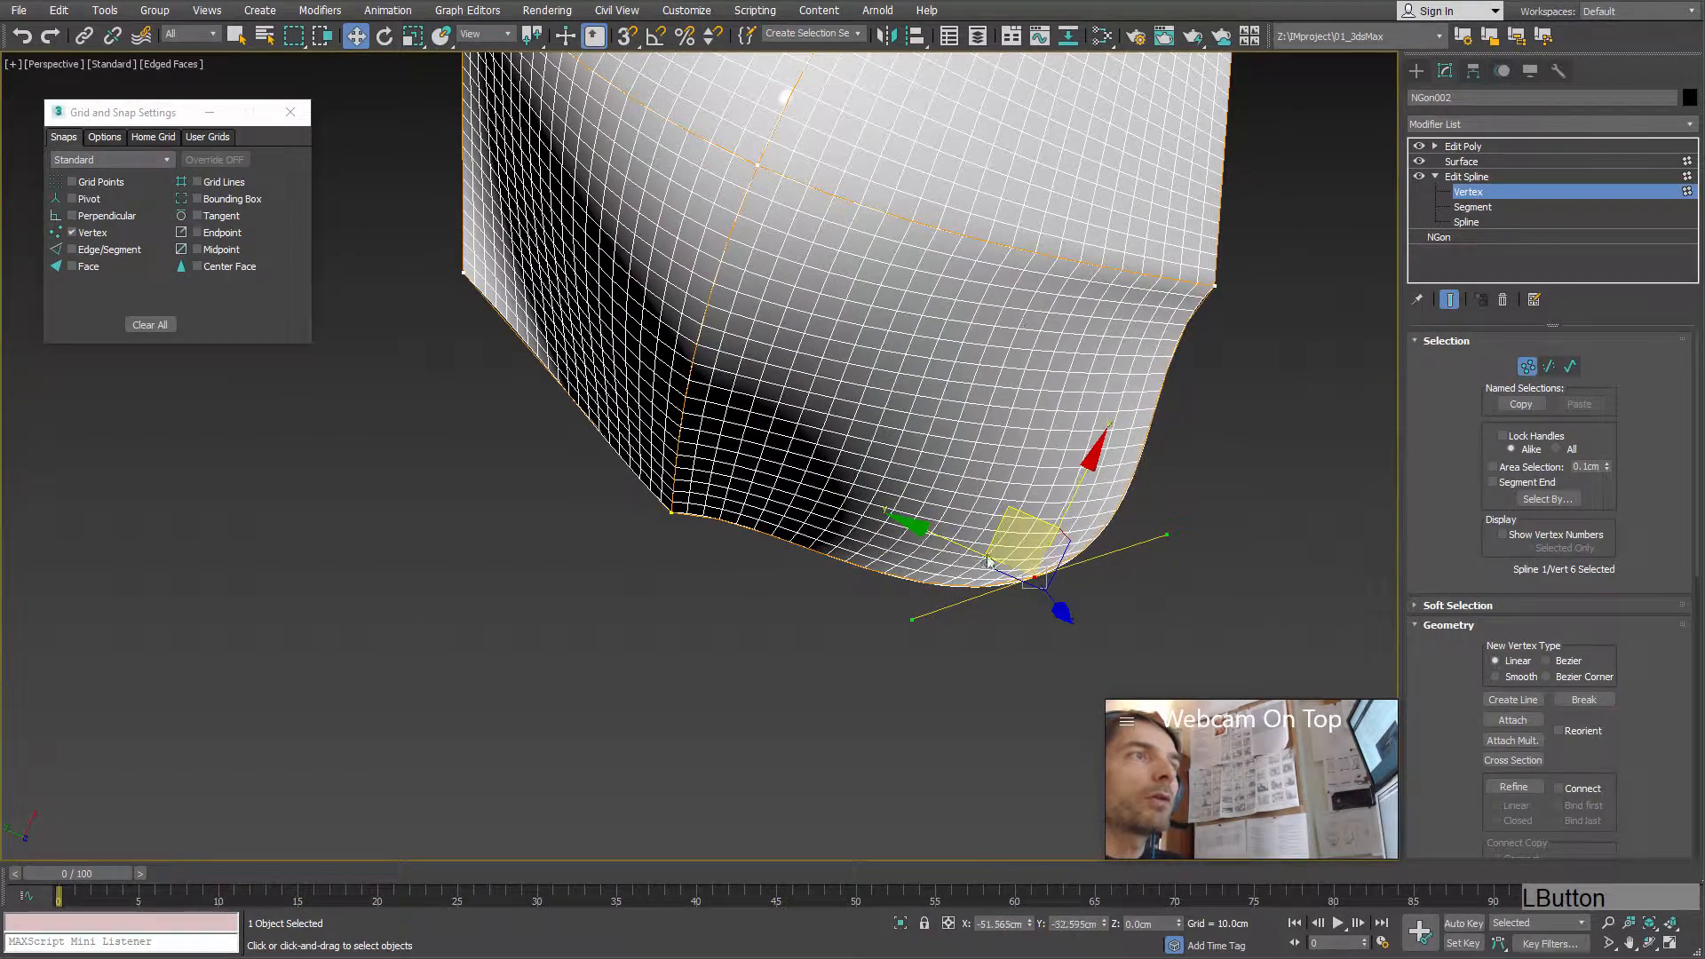
Step: Select the coincident vertices at the adjacent corner where an inner line ends, try the Bezier vertex type and undo it
{"action": "left_click_drag", "start_coordinate": [623, 573], "coordinate": [742, 421]}
{"action": "middle_click_drag", "start_coordinate": [643, 549], "coordinate": [780, 597], "text": "alt"}
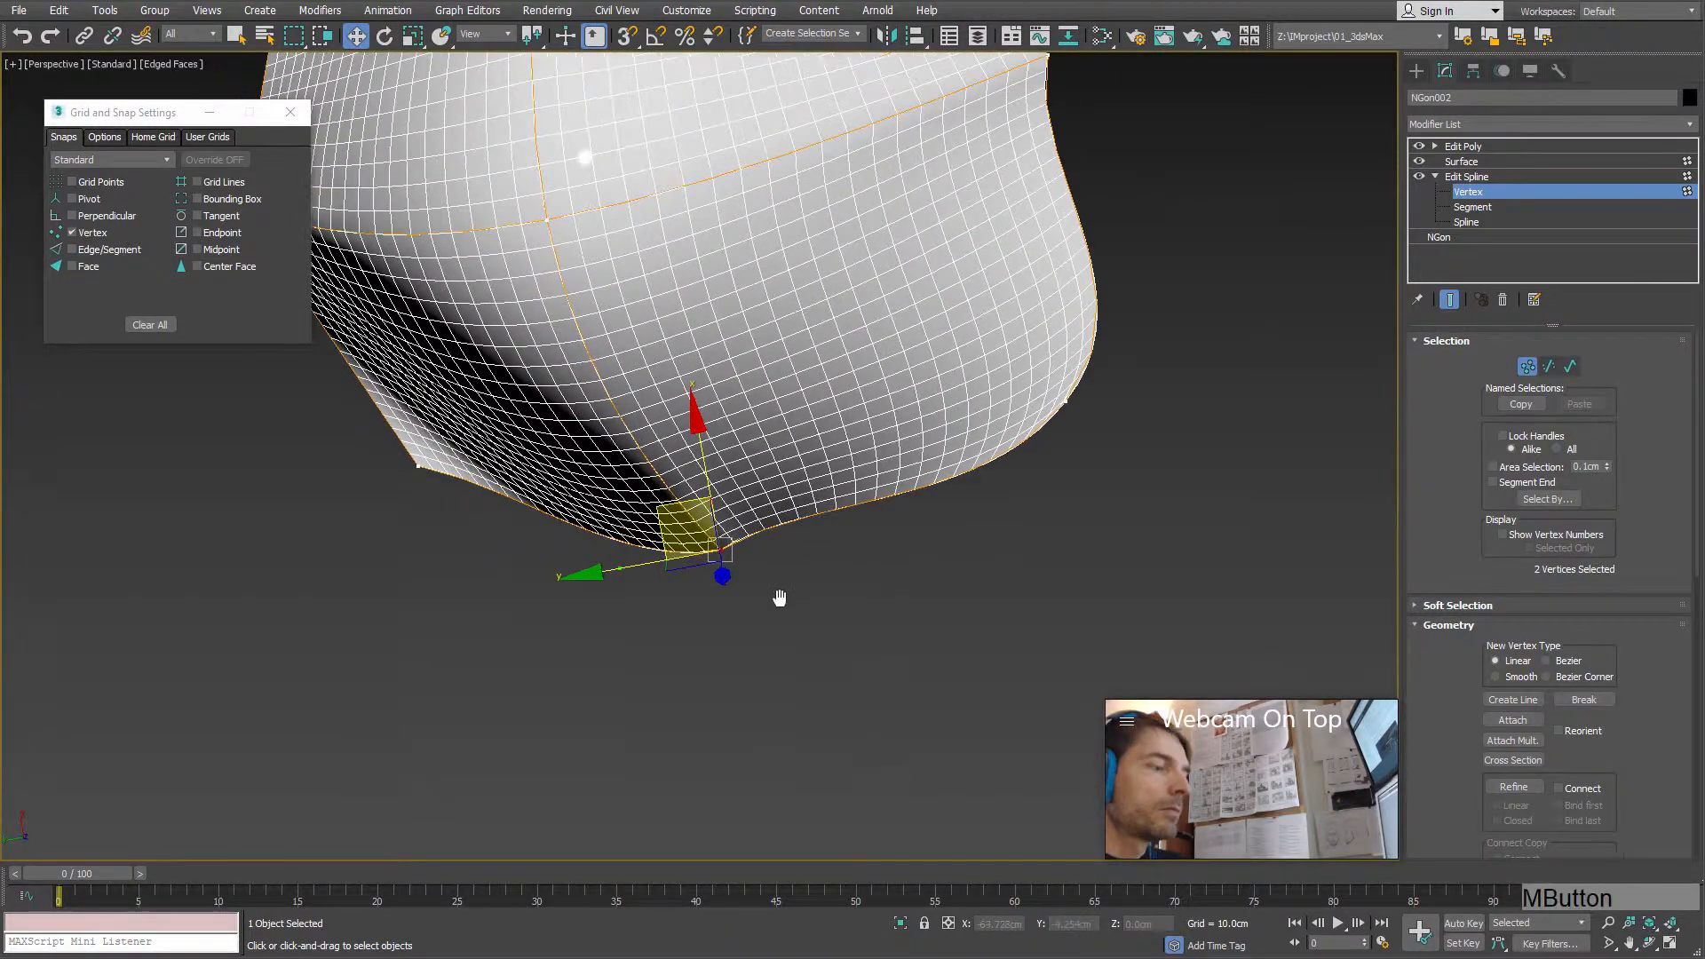
{"action": "left_click_drag", "start_coordinate": [810, 493], "coordinate": [827, 544]}
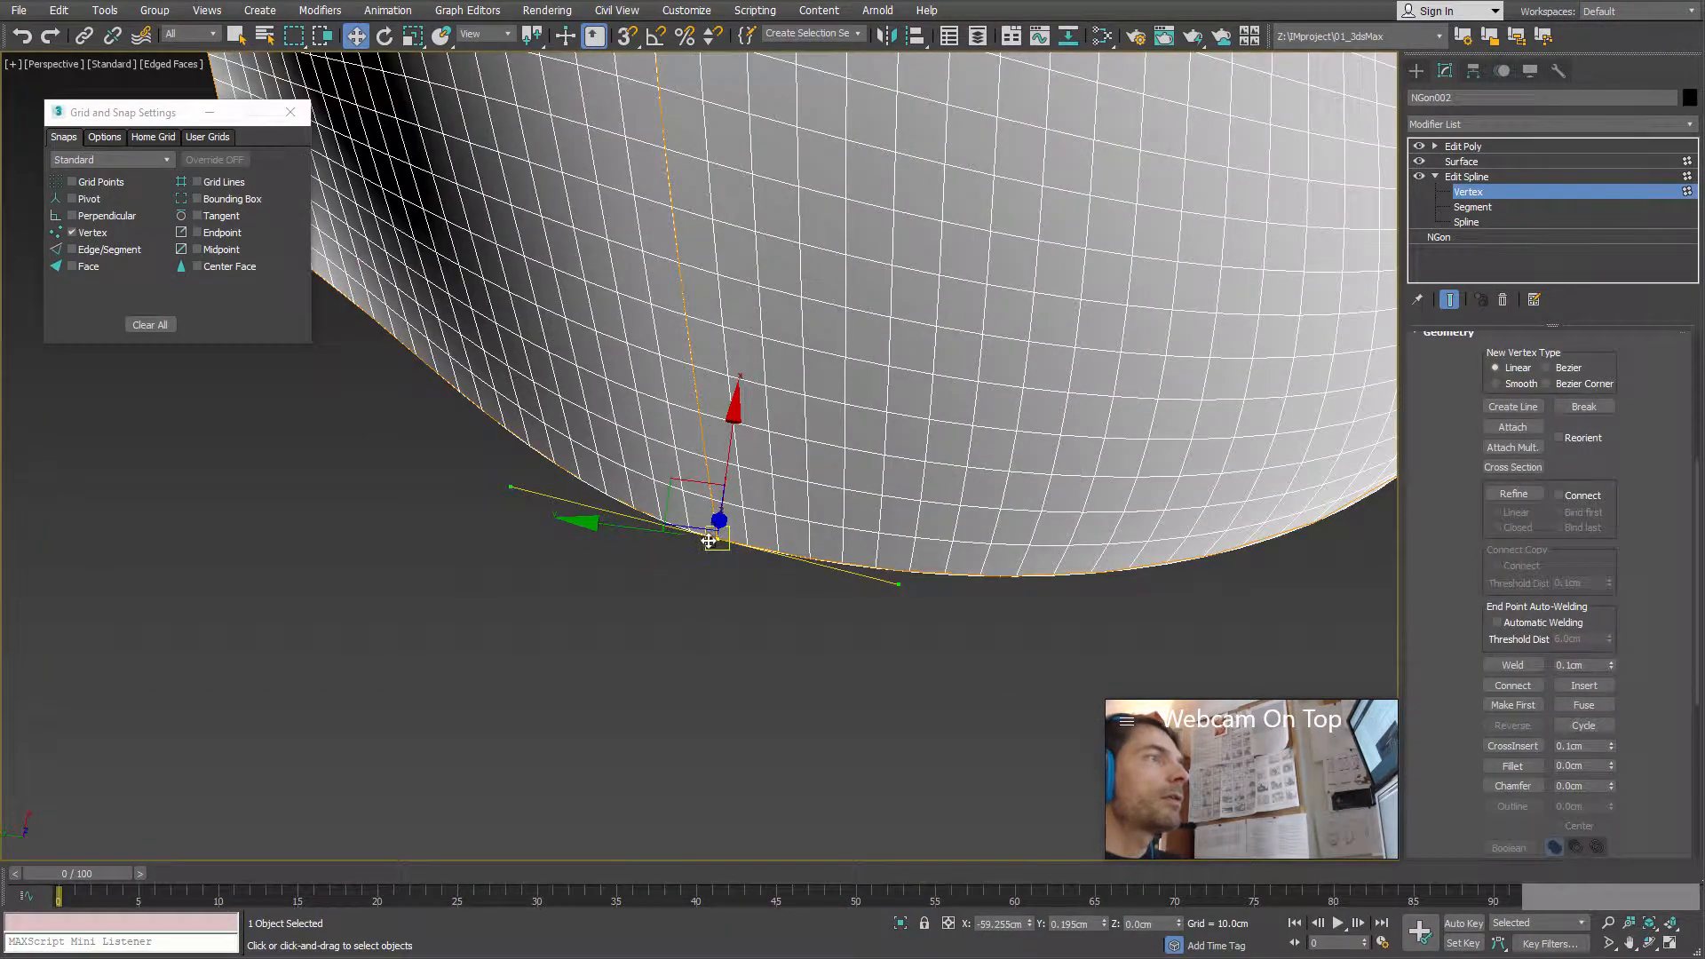
{"action": "right_click", "coordinate": [709, 541]}
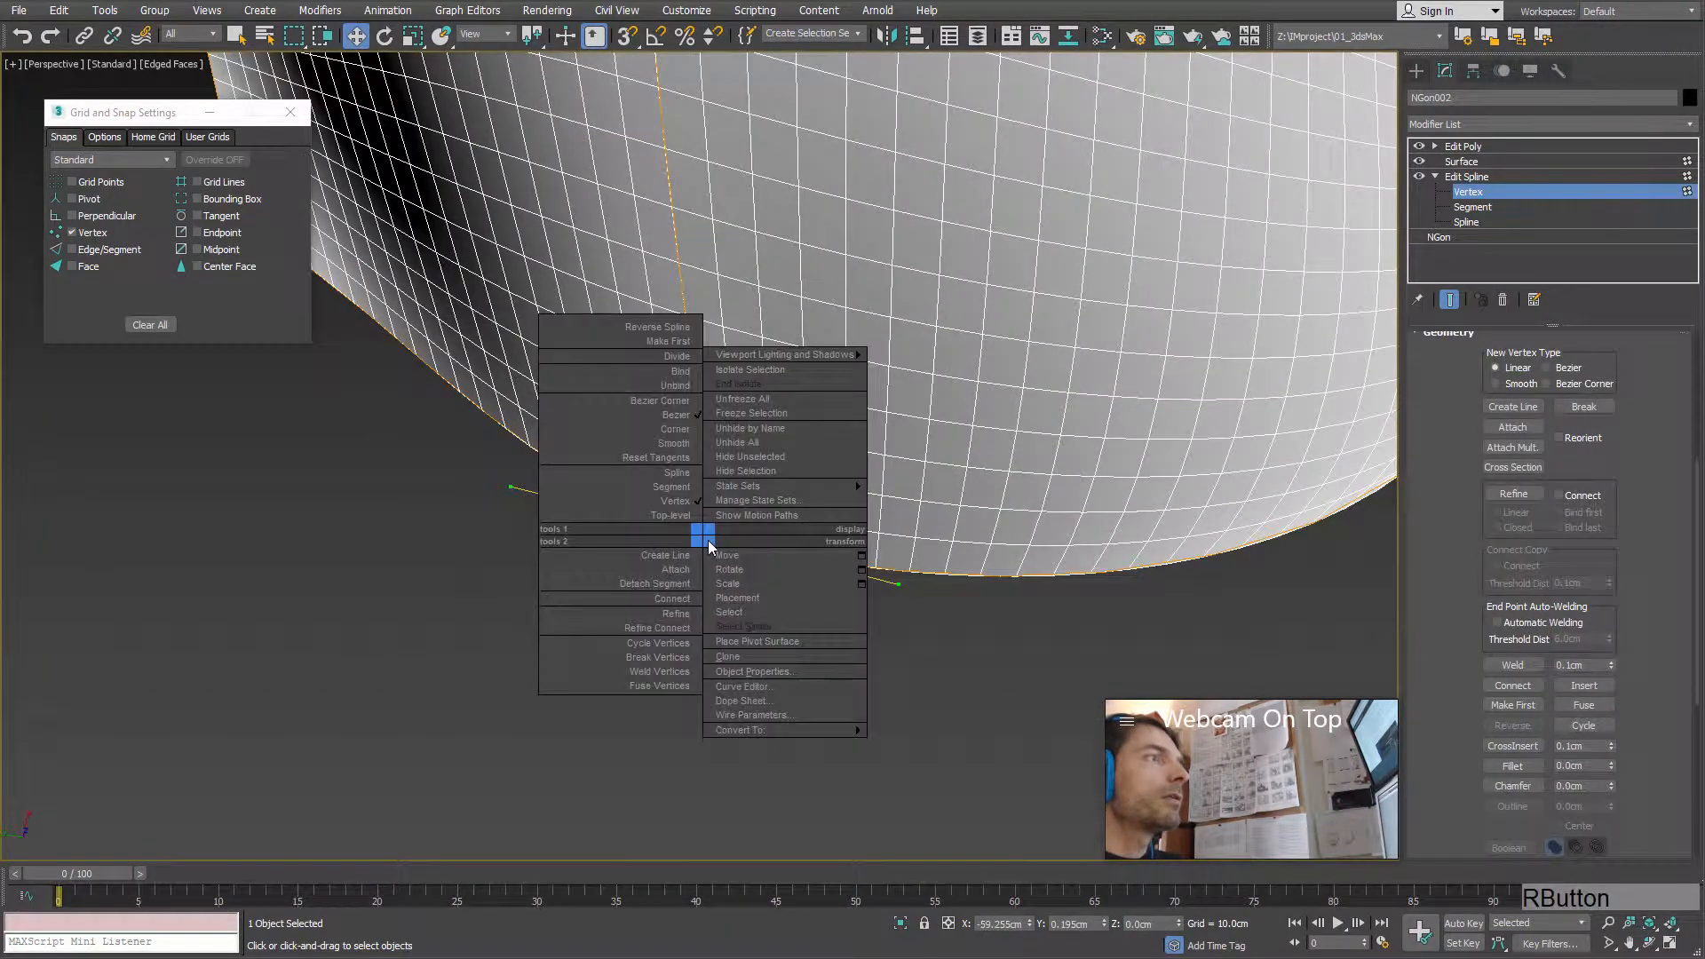
{"action": "left_click", "coordinate": [674, 416]}
{"action": "middle_click_drag", "start_coordinate": [837, 616], "coordinate": [939, 599], "text": "alt"}
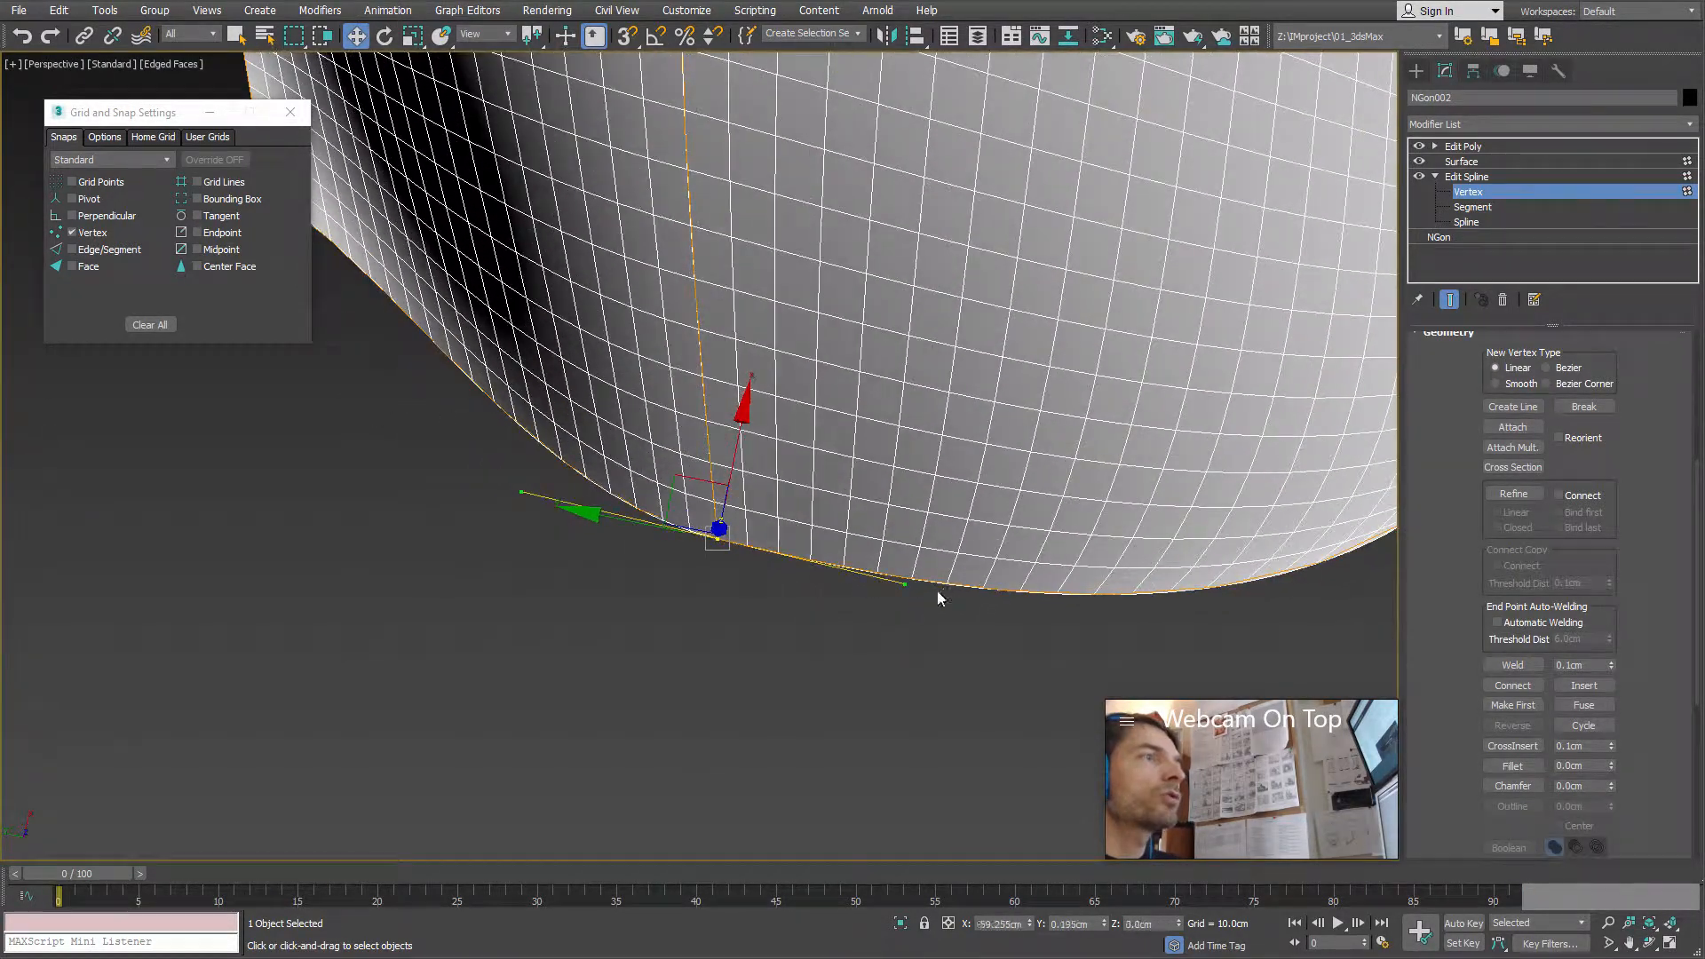
{"action": "key", "text": "ctrl+z"}
Step: Adjust the Bezier handles at that shared corner so the rim bends in a smooth wave between its neighbours
{"action": "left_click_drag", "start_coordinate": [680, 480], "coordinate": [957, 338]}
{"action": "scroll", "coordinate": [958, 337], "scroll_direction": "down", "scroll_amount": 5}
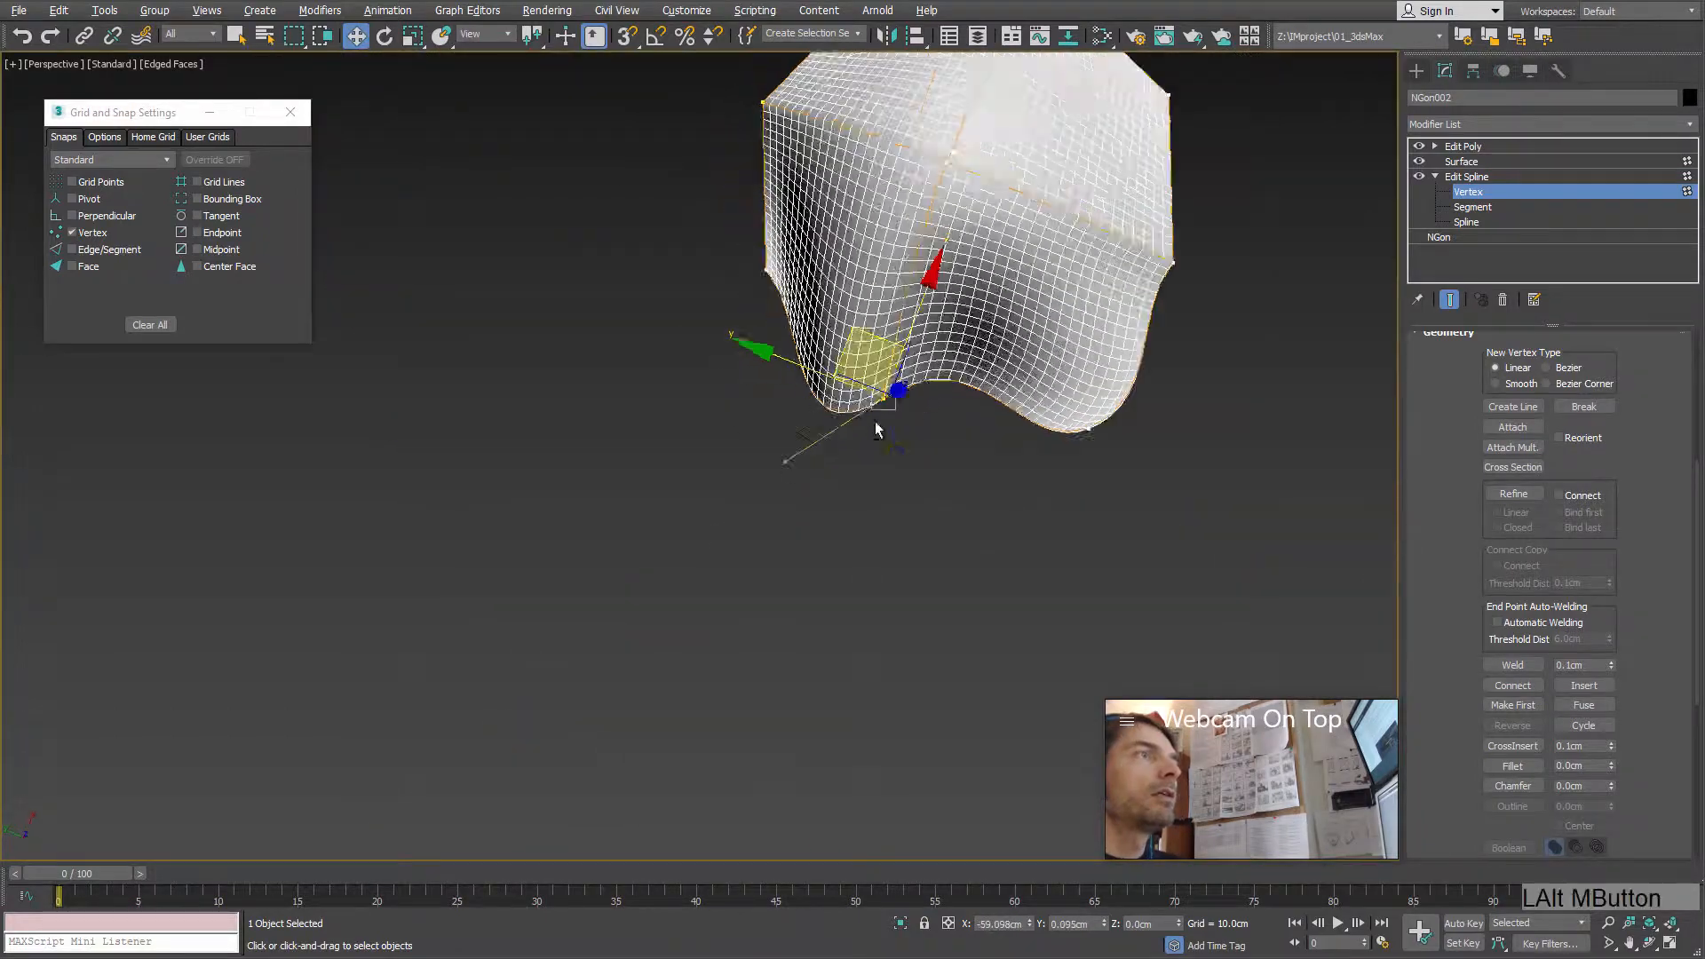
{"action": "middle_click_drag", "start_coordinate": [879, 426], "coordinate": [677, 513], "text": "alt"}
{"action": "left_click_drag", "start_coordinate": [672, 459], "coordinate": [804, 397]}
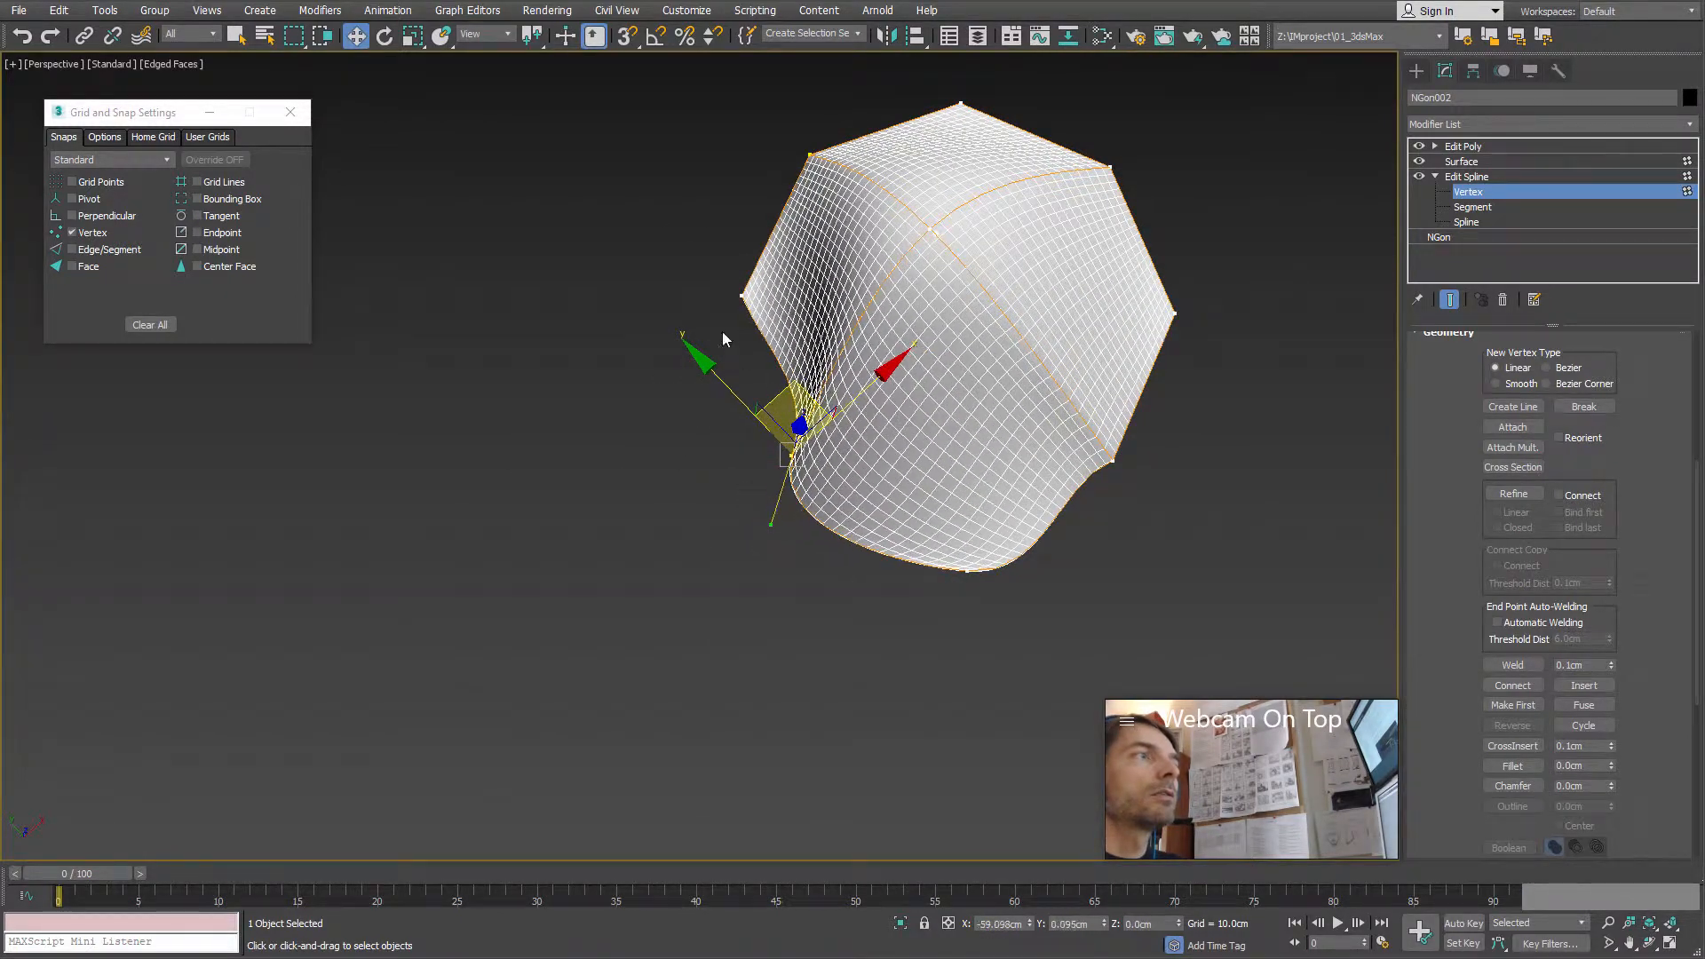
Step: Set the next rim corner vertex to Bezier and reposition its handle to smooth the surface edge
{"action": "middle_click_drag", "start_coordinate": [778, 284], "coordinate": [759, 646], "text": "alt"}
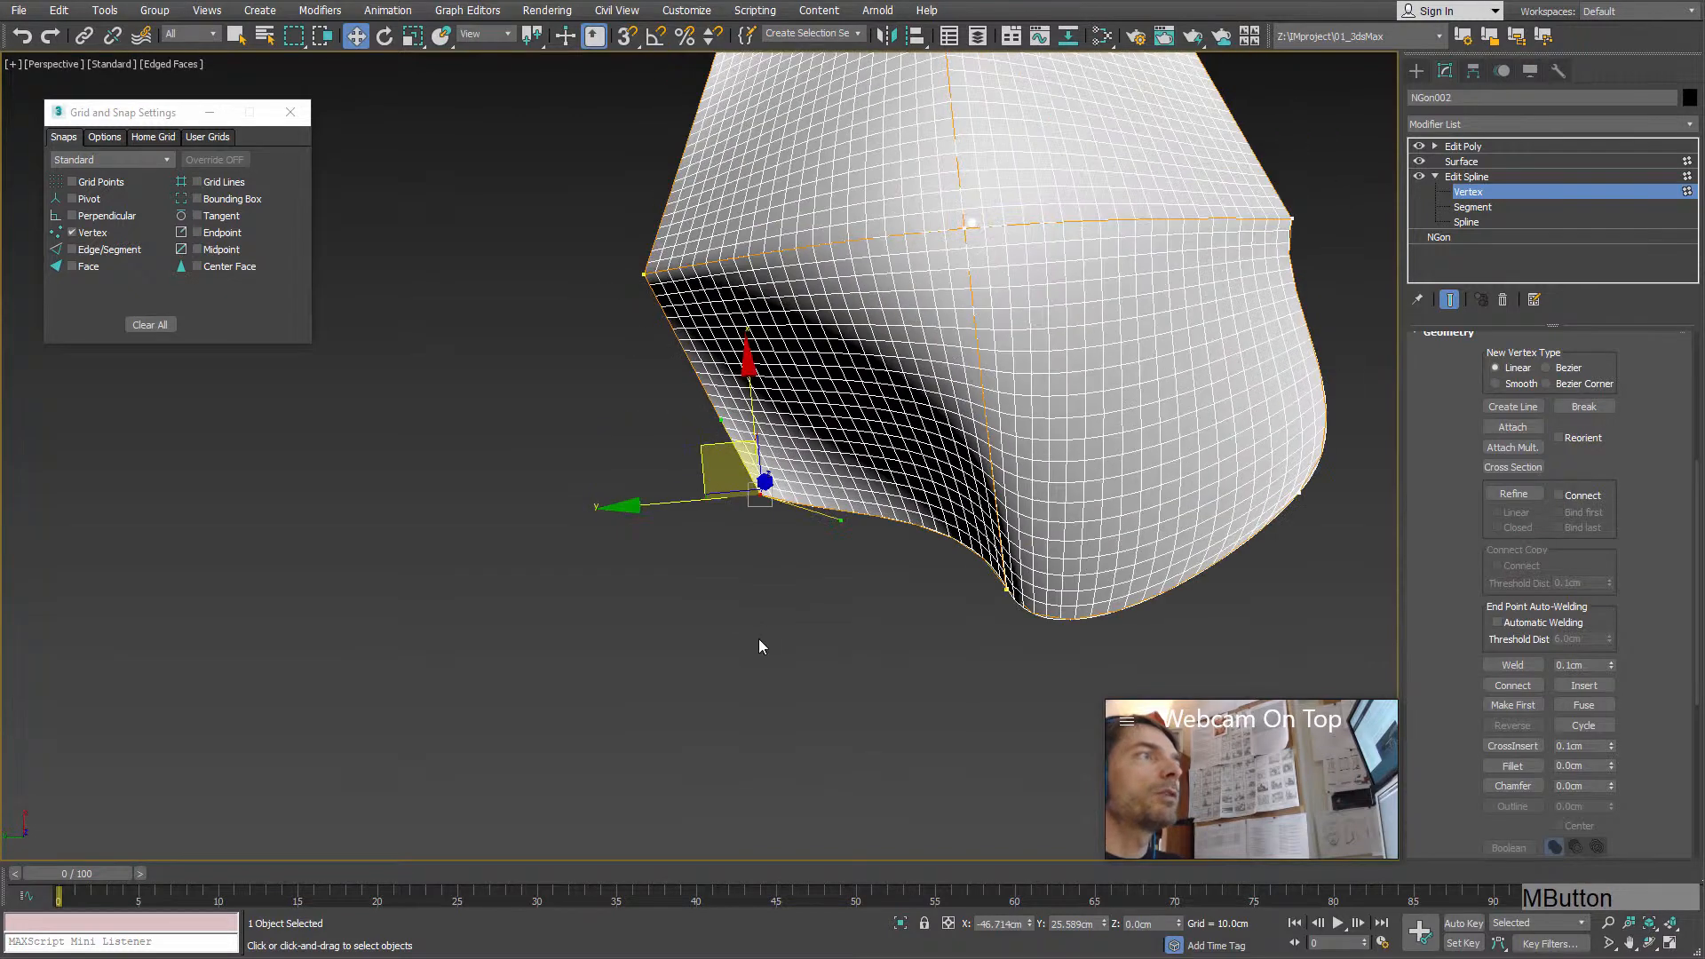
{"action": "right_click", "coordinate": [755, 486]}
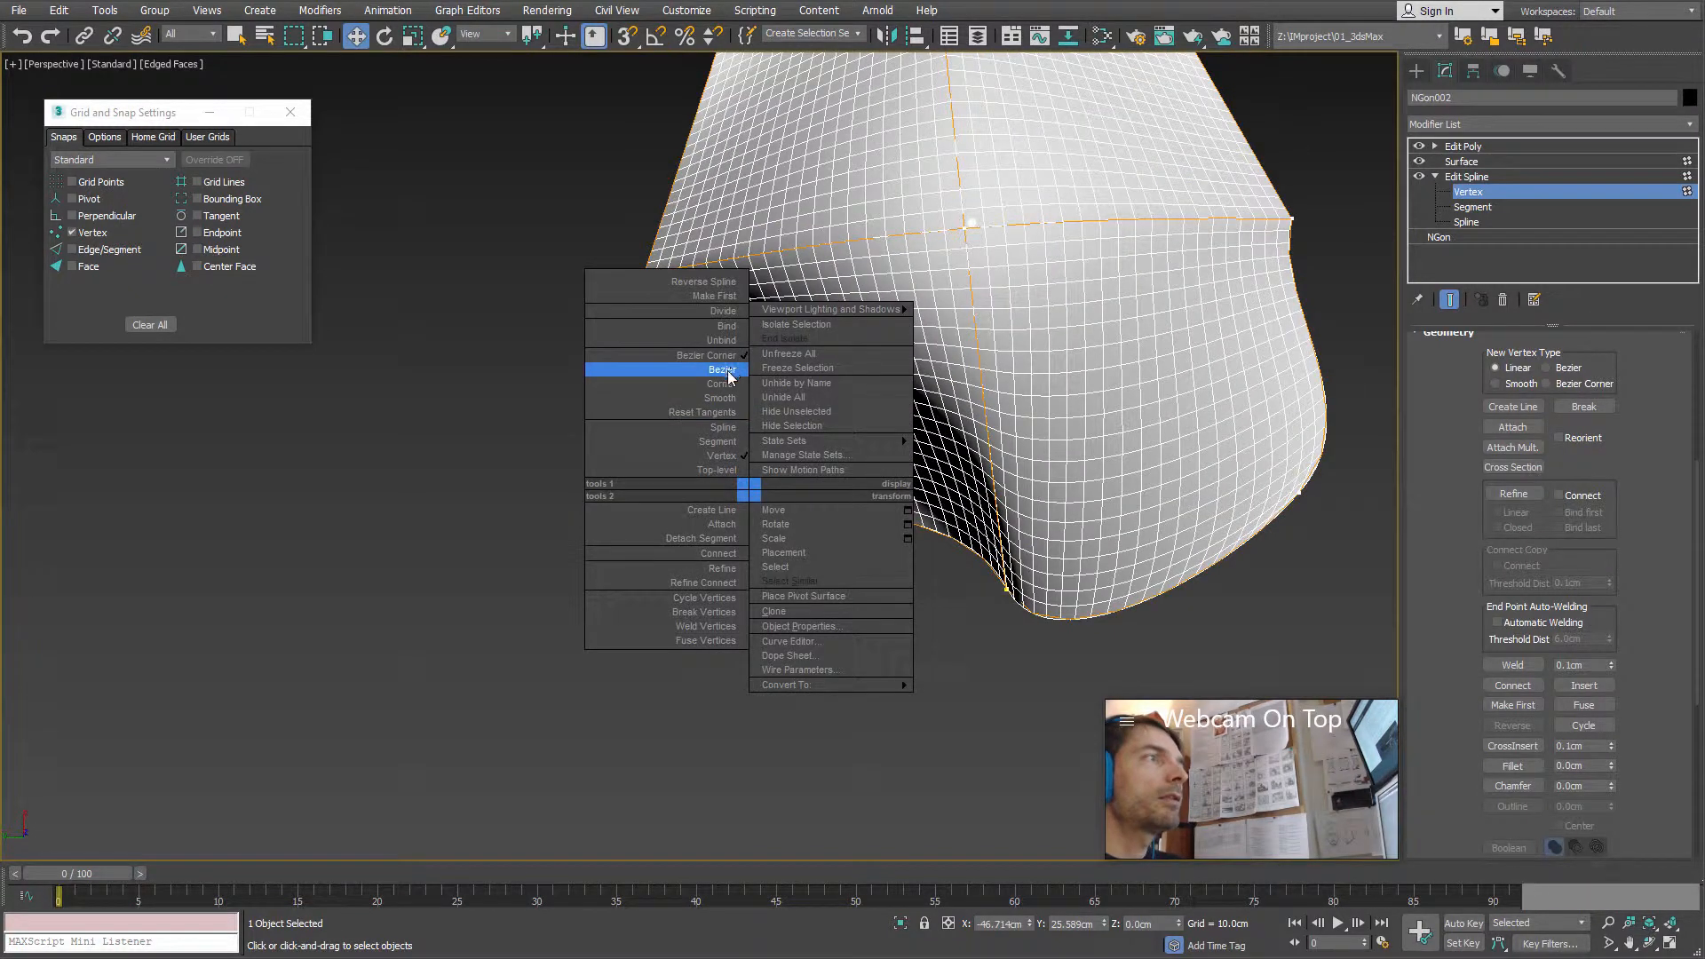
{"action": "left_click", "coordinate": [674, 370]}
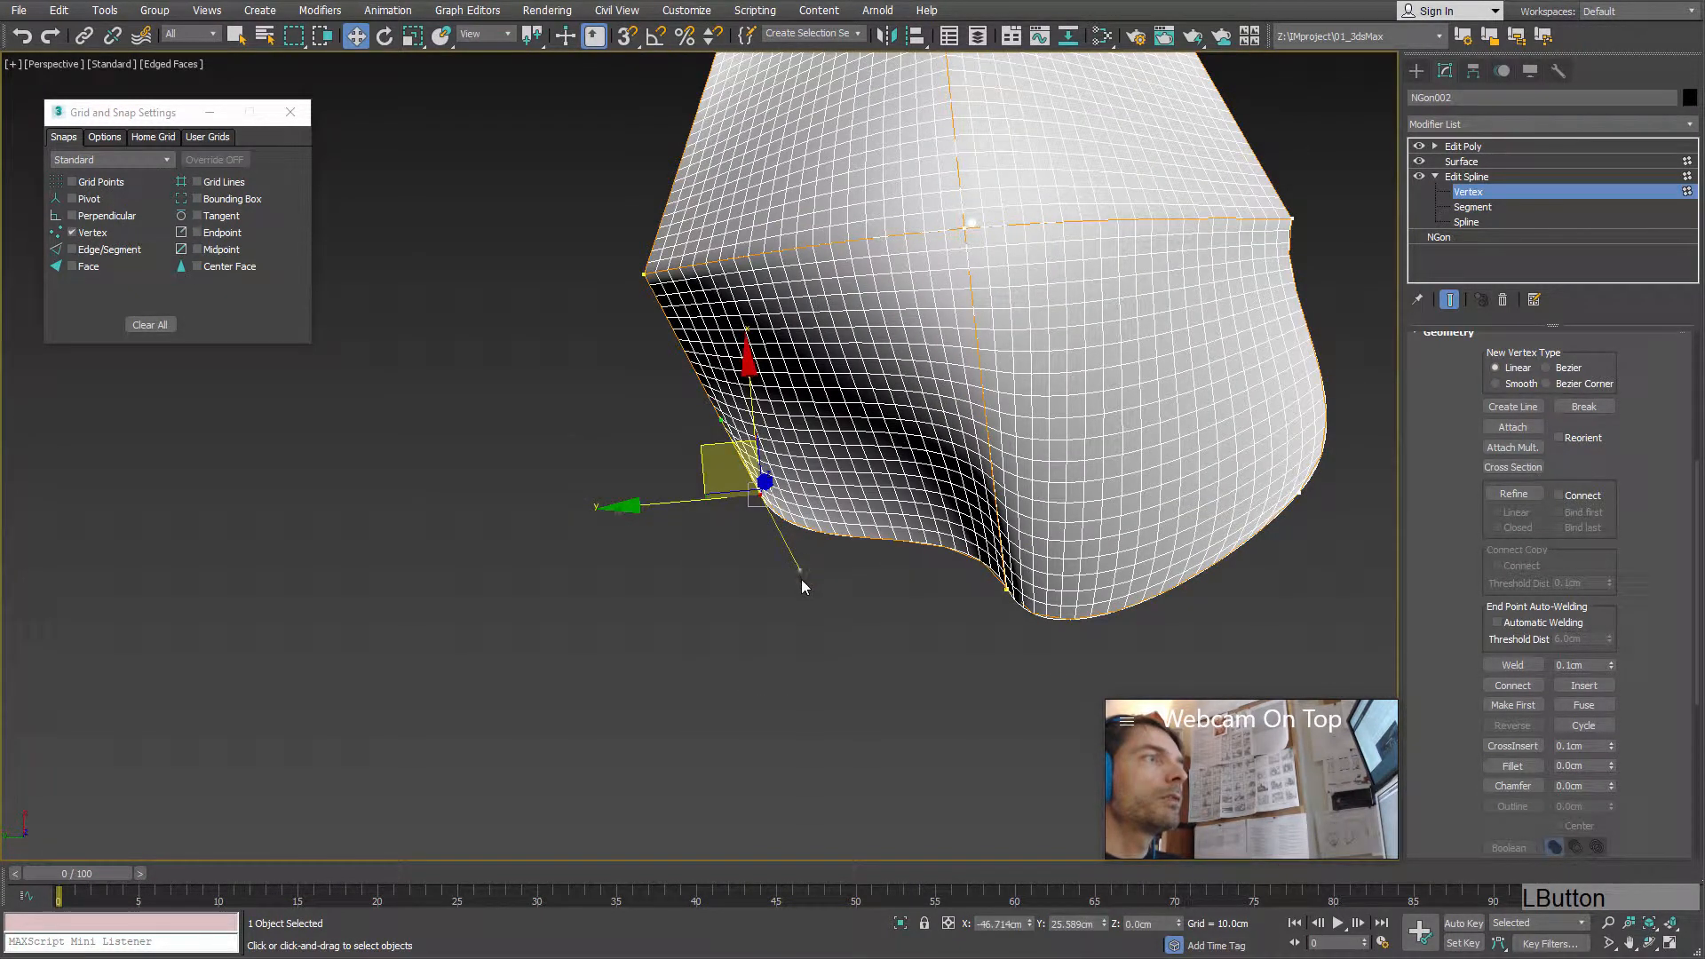
{"action": "left_click_drag", "start_coordinate": [802, 585], "coordinate": [886, 584]}
Step: Lower that rim corner vertex along Z so the surface edge dips below the base plane
{"action": "middle_click_drag", "start_coordinate": [717, 463], "coordinate": [801, 370], "text": "alt"}
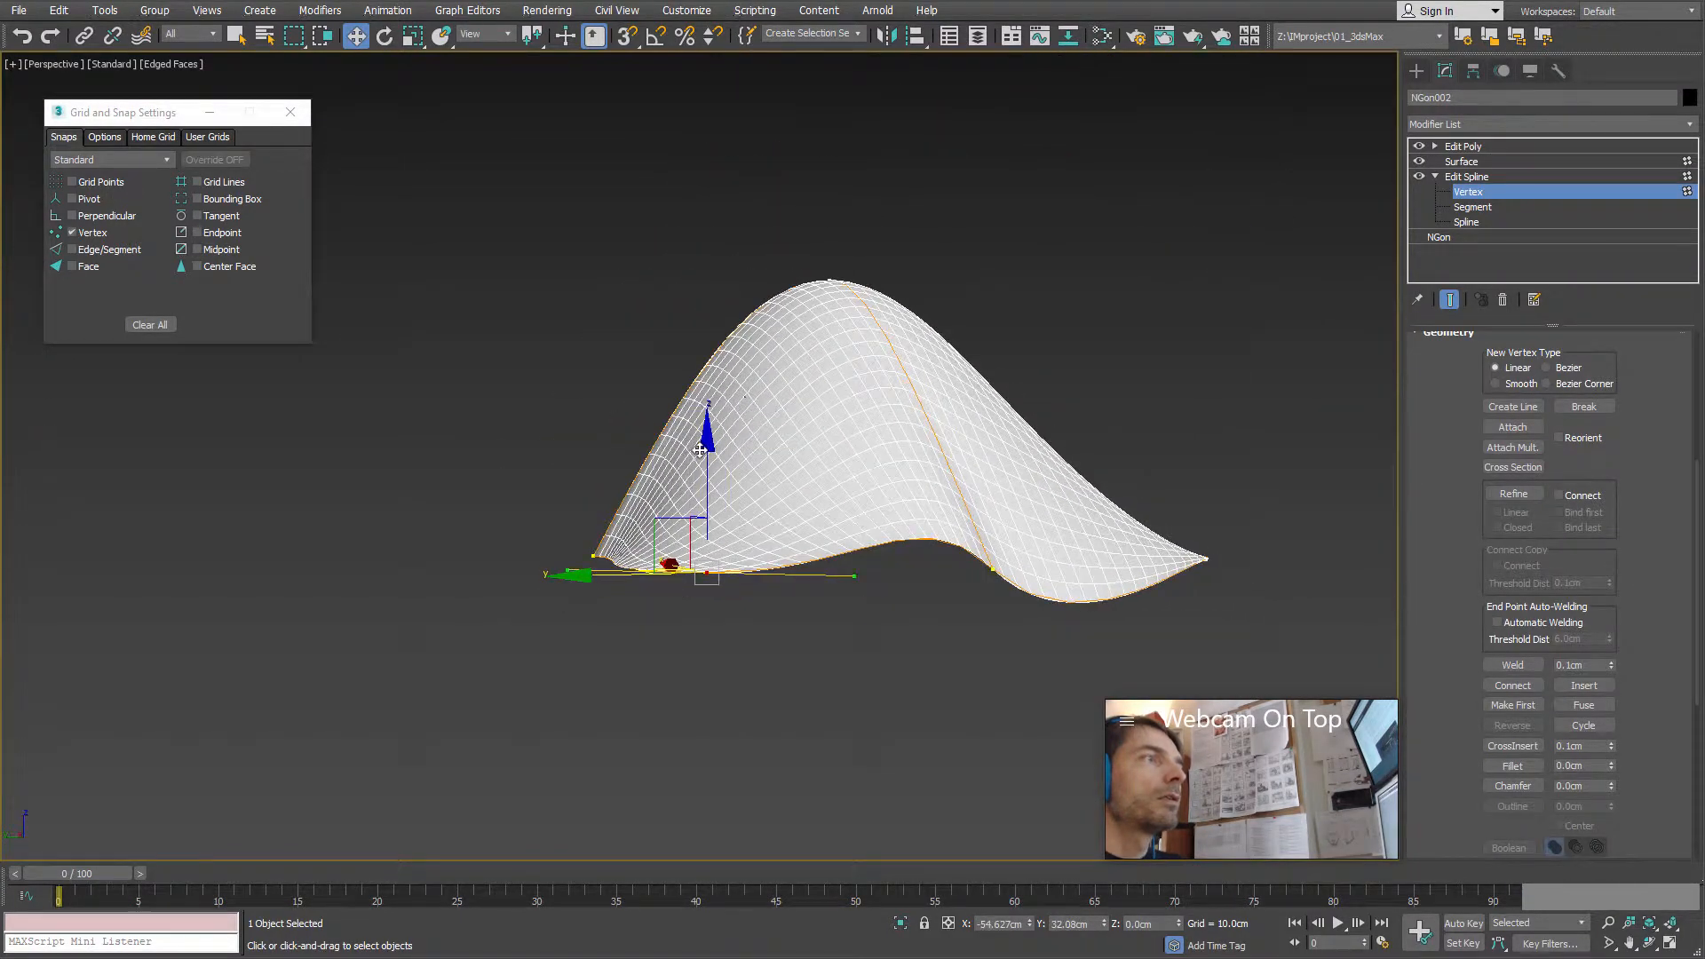
{"action": "left_click_drag", "start_coordinate": [709, 435], "coordinate": [725, 574]}
{"action": "middle_click_drag", "start_coordinate": [724, 575], "coordinate": [836, 611], "text": "alt"}
Step: Try lowering the inner line's end vertex along Z at the shared corner, and undo the move
{"action": "left_click_drag", "start_coordinate": [872, 566], "coordinate": [873, 564]}
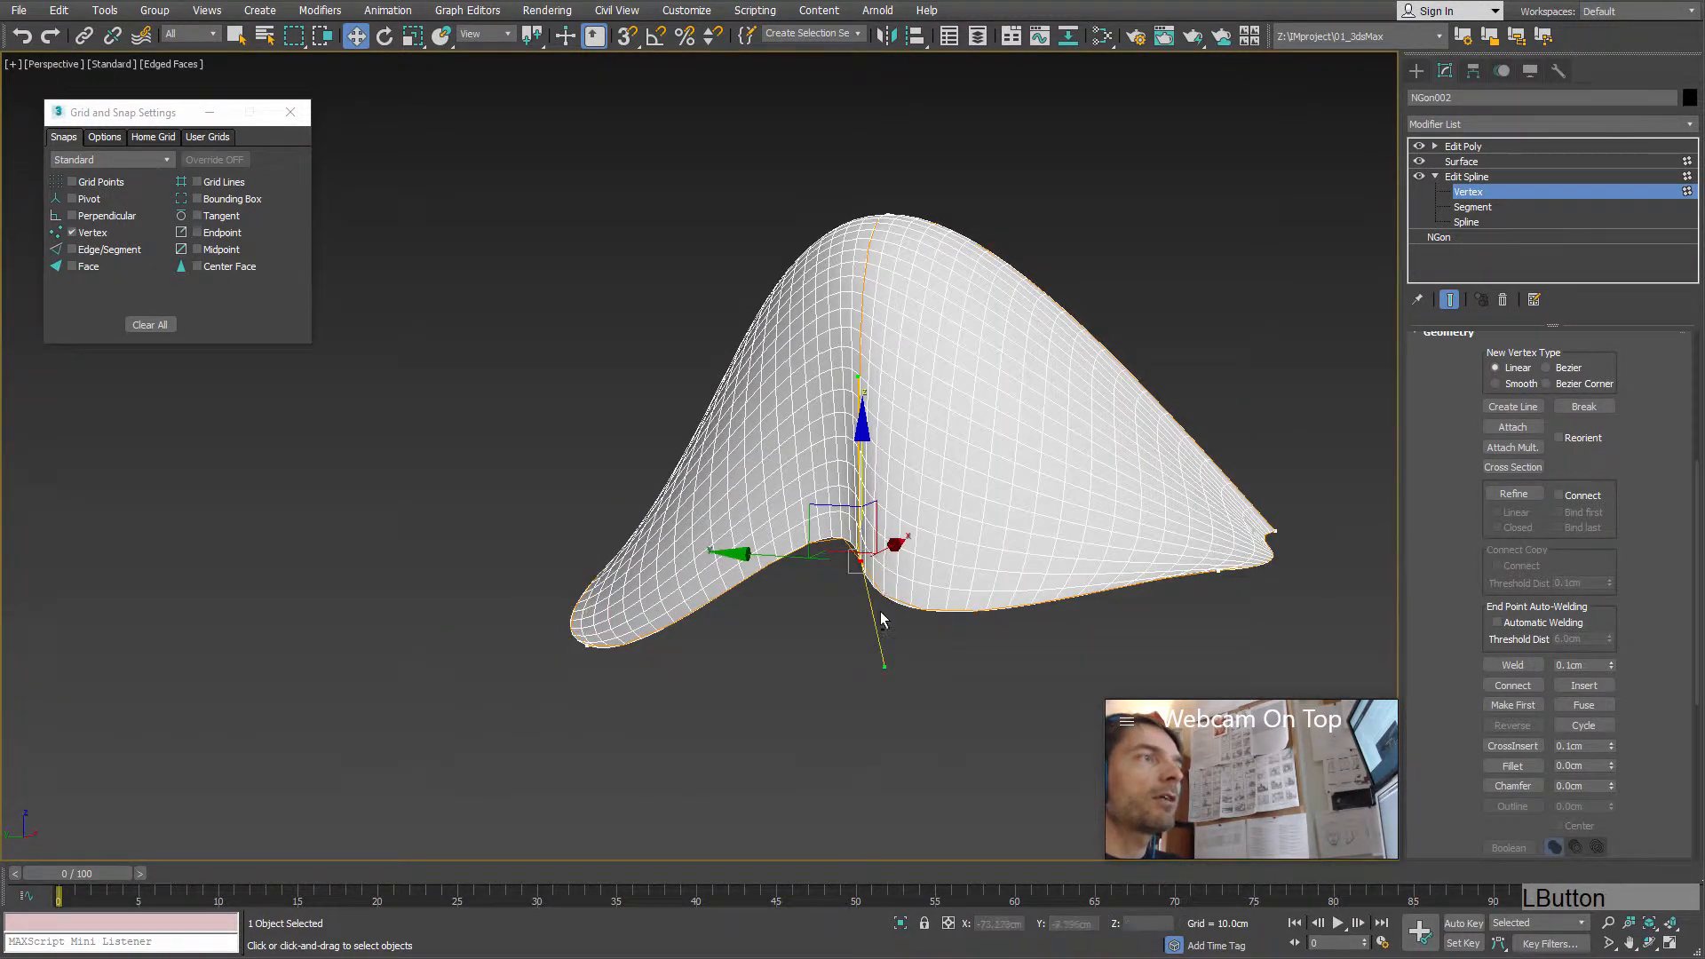
{"action": "middle_click_drag", "start_coordinate": [873, 564], "coordinate": [893, 690], "text": "alt"}
{"action": "left_click", "coordinate": [859, 562]}
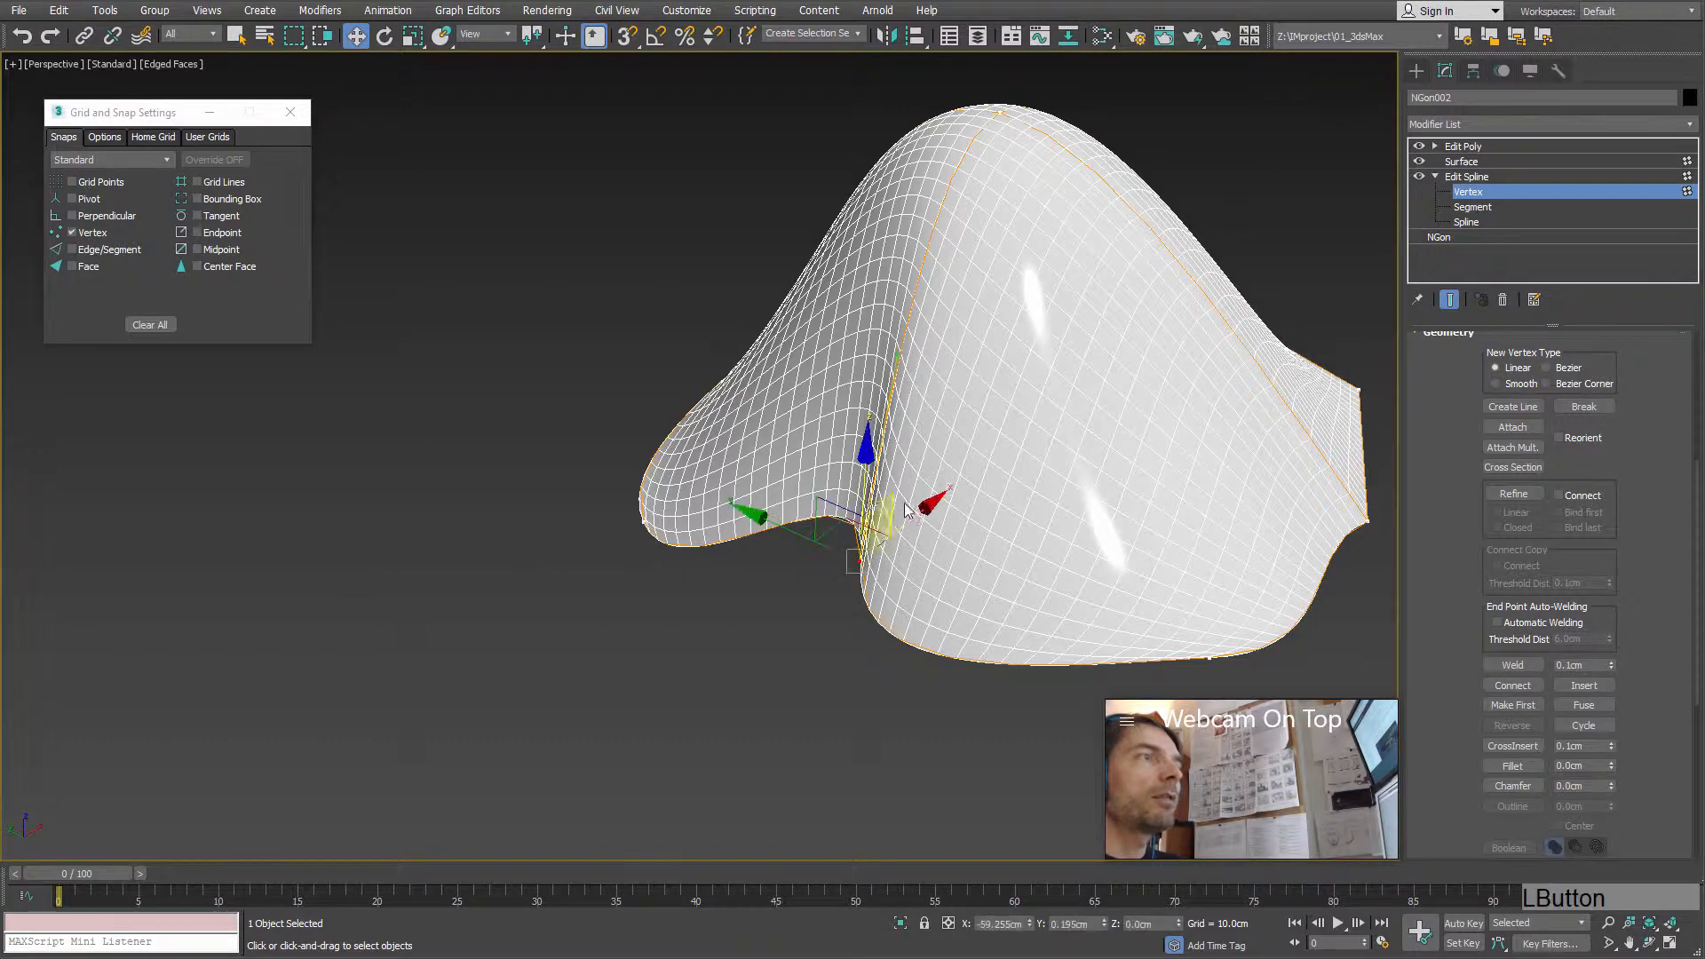
{"action": "left_click_drag", "start_coordinate": [864, 465], "coordinate": [861, 551]}
{"action": "middle_click_drag", "start_coordinate": [861, 551], "coordinate": [1126, 583], "text": "alt"}
{"action": "key", "text": "ctrl+z"}
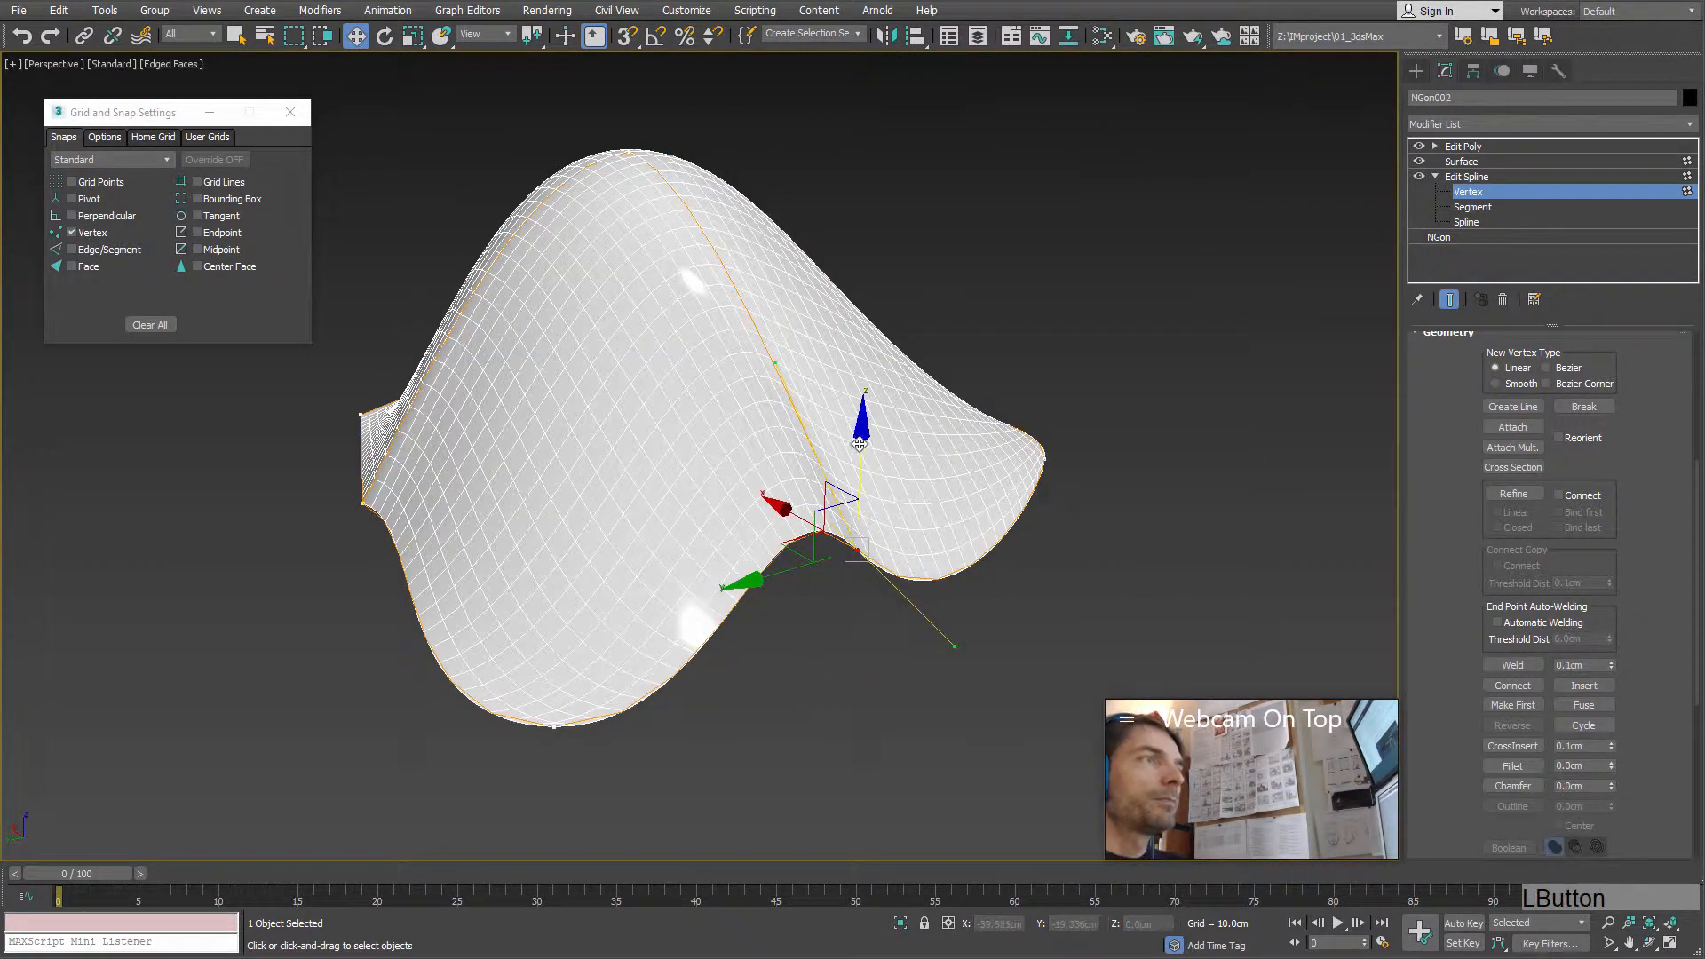
Step: Lengthen the Bezier handles of a center vertex at the dome's peak to make the top broader and rounder
{"action": "middle_click_drag", "start_coordinate": [869, 472], "coordinate": [817, 242], "text": "alt"}
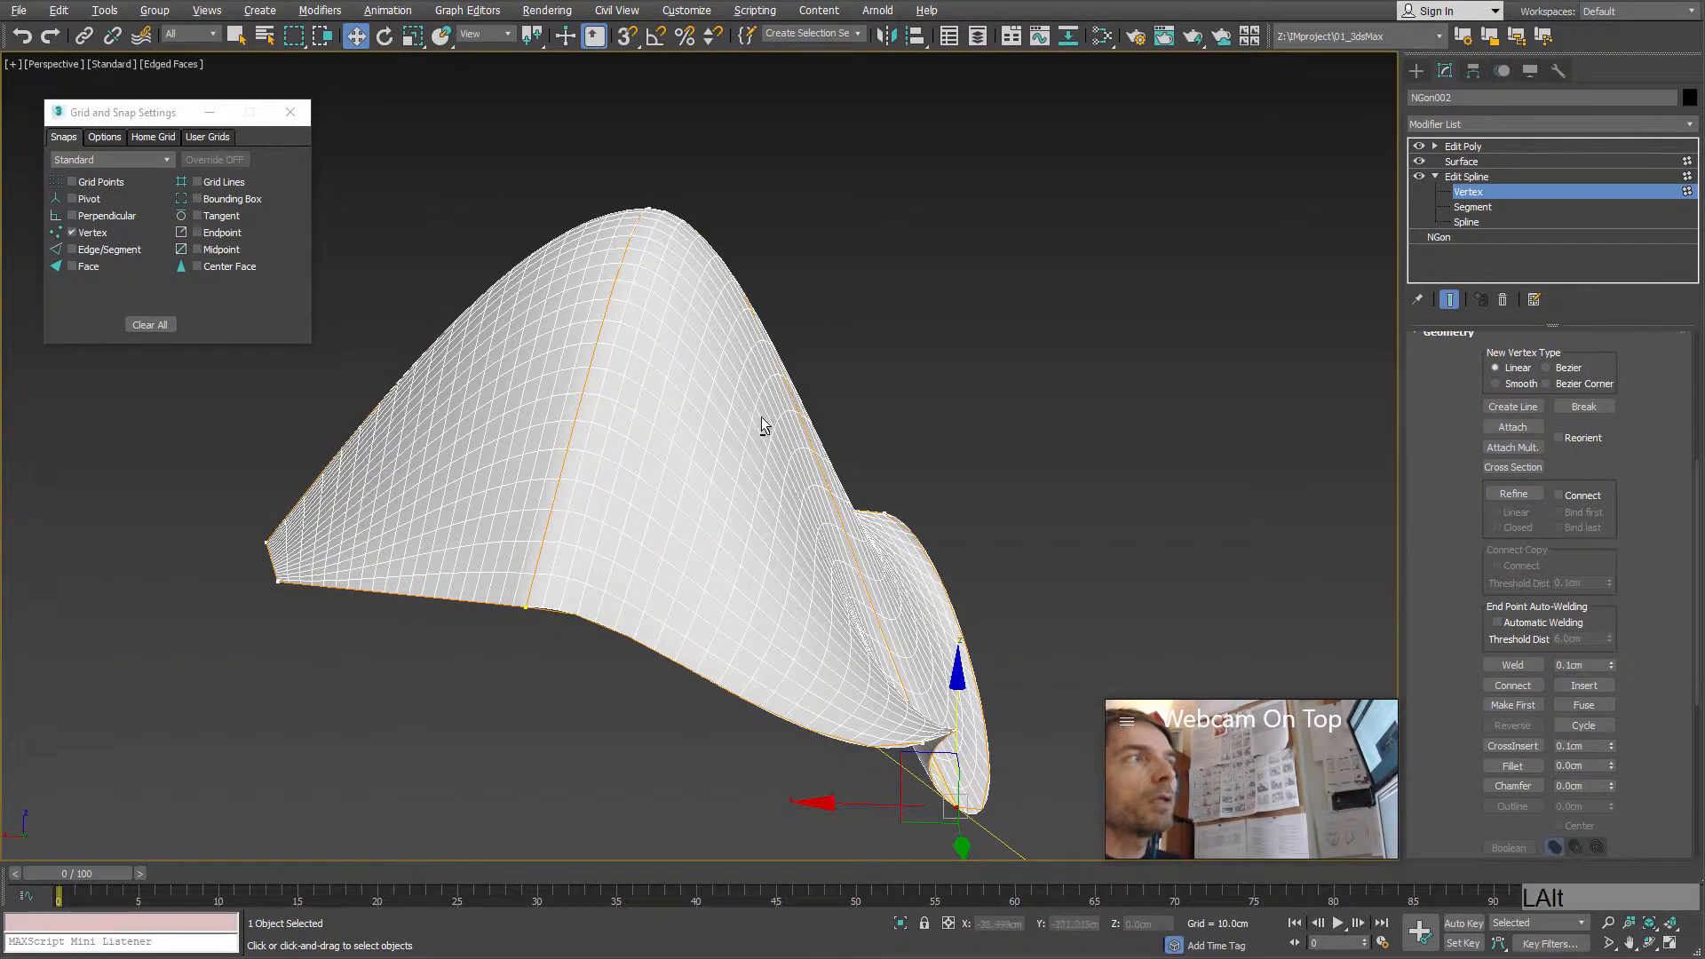
{"action": "middle_click_drag", "start_coordinate": [761, 425], "coordinate": [672, 251], "text": "alt"}
{"action": "middle_click_drag", "start_coordinate": [685, 341], "coordinate": [708, 398]}
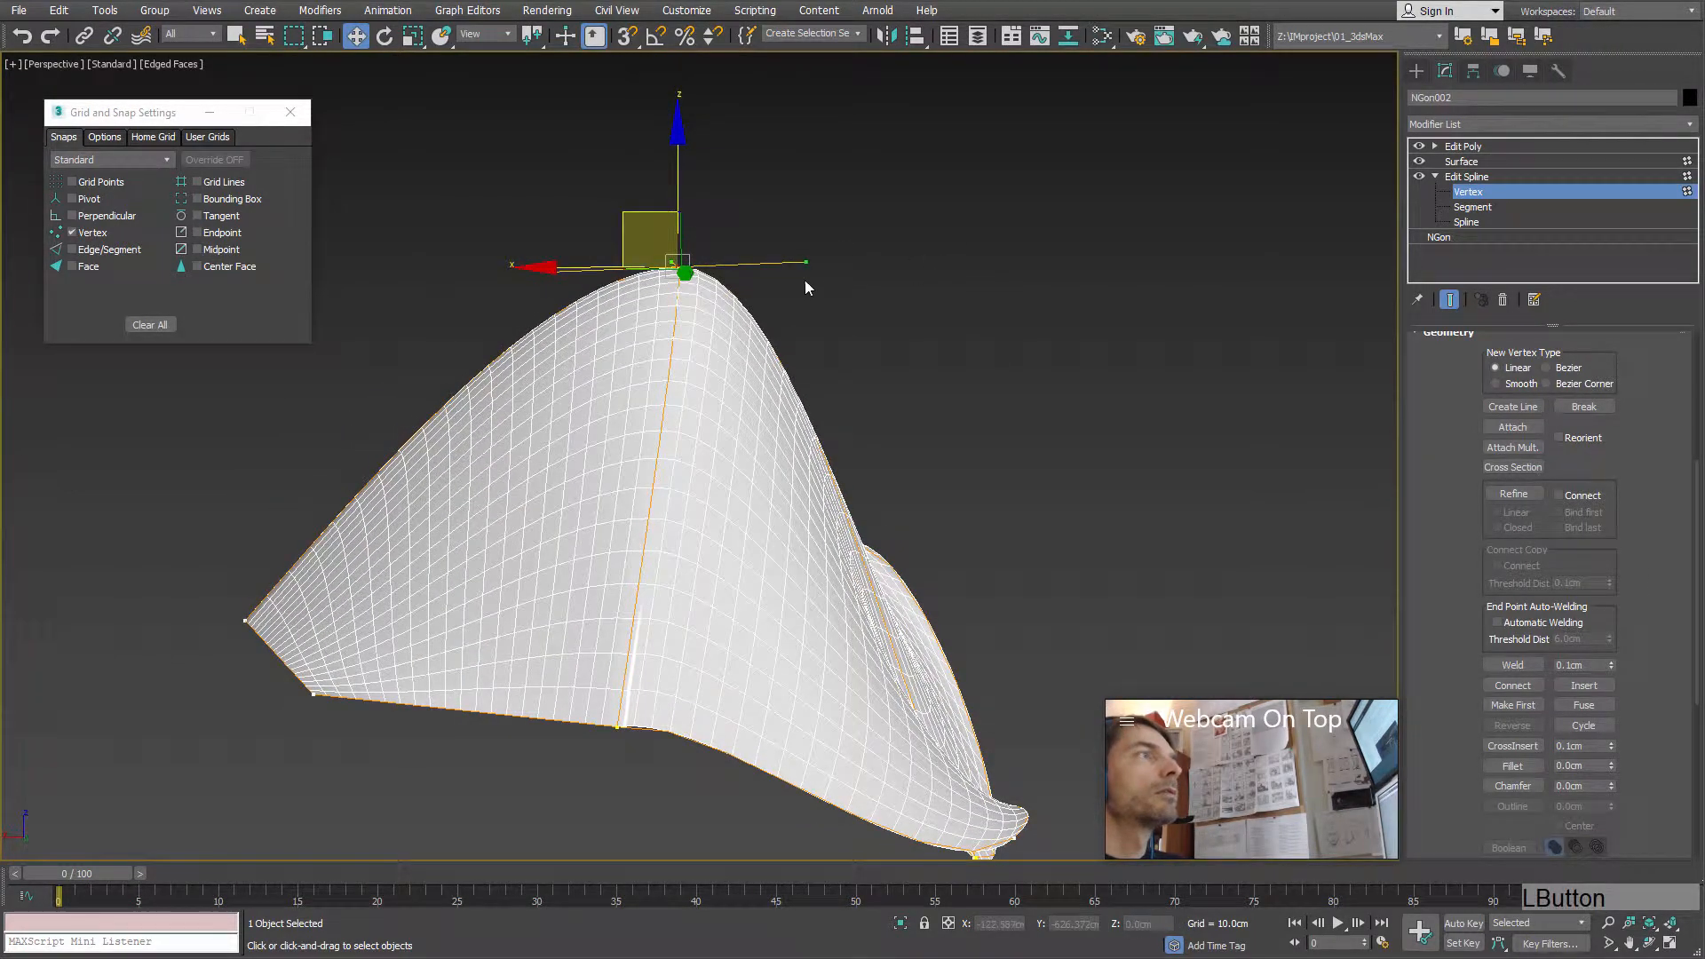
{"action": "left_click_drag", "start_coordinate": [819, 264], "coordinate": [989, 256]}
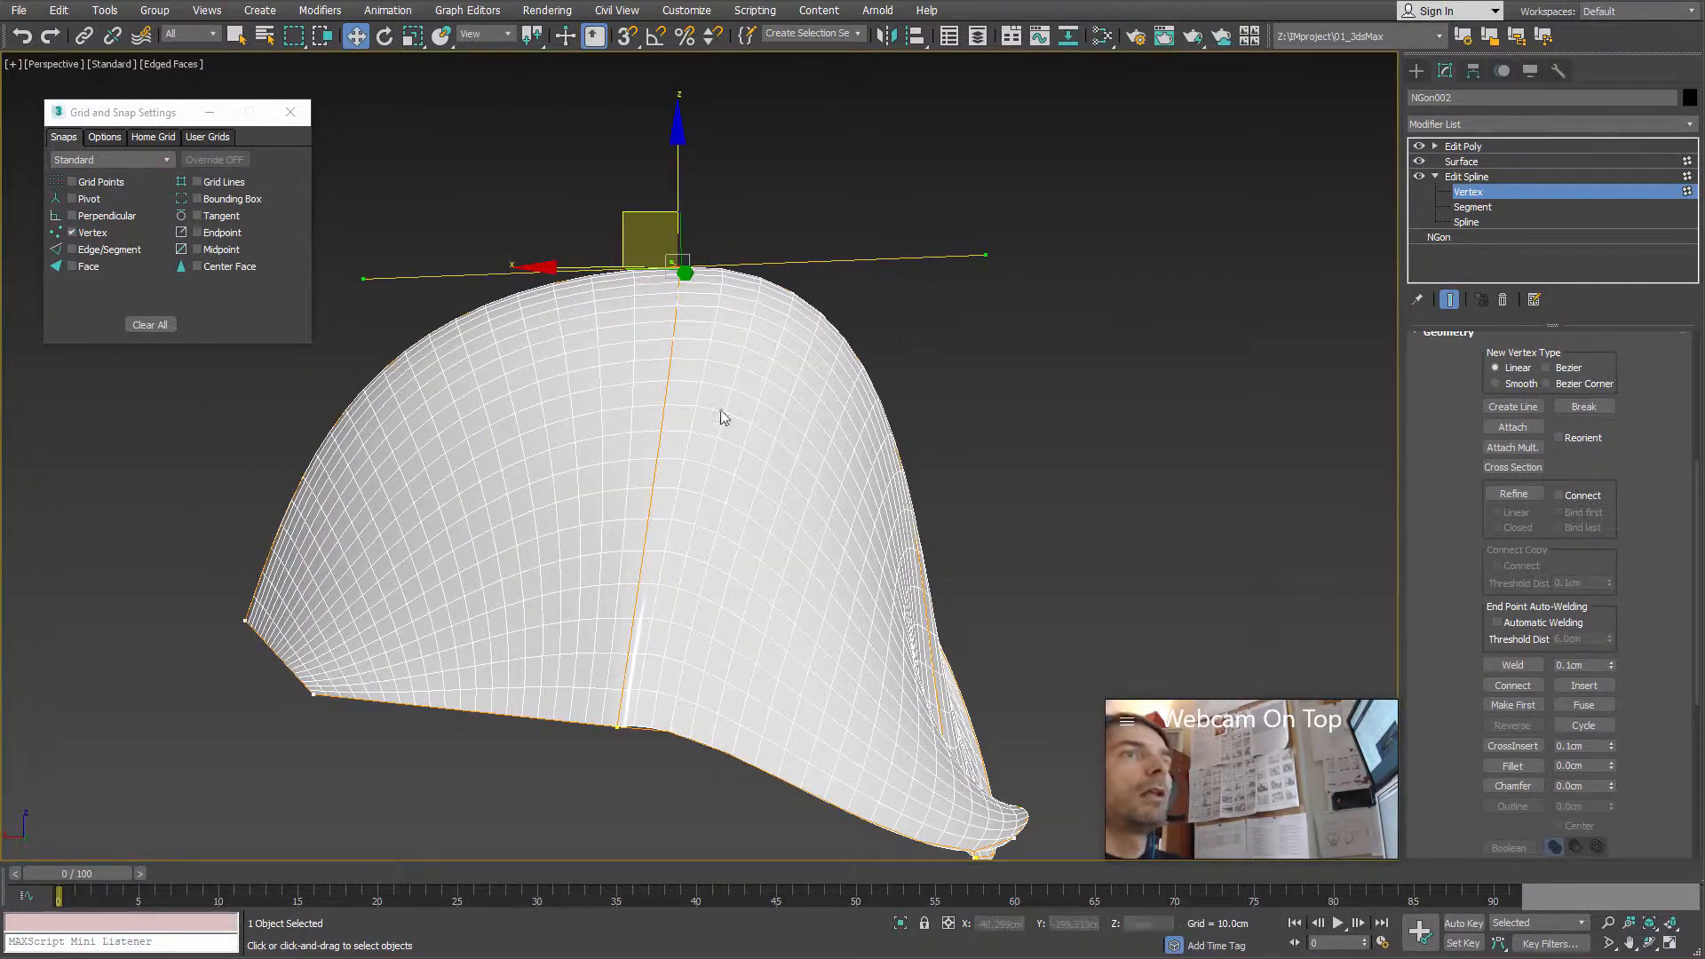
Step: Leave Vertex level, switch to the Surface modifier and turn on the end result display
{"action": "left_click", "coordinate": [1474, 193]}
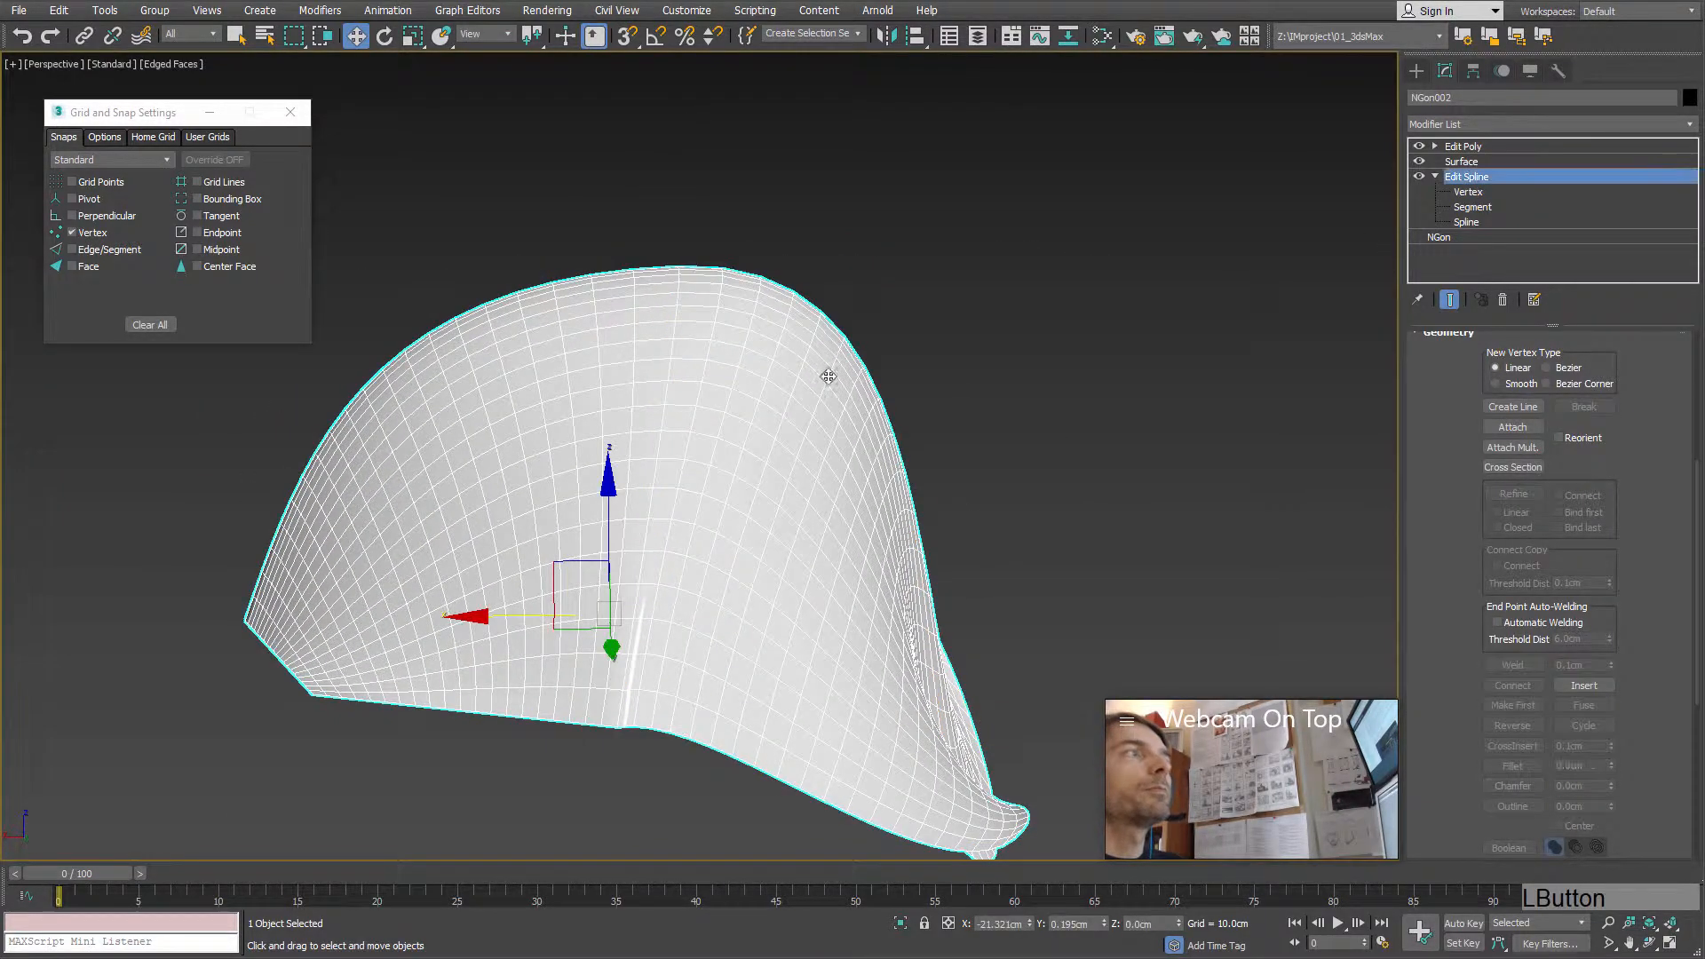
{"action": "left_click", "coordinate": [1461, 162]}
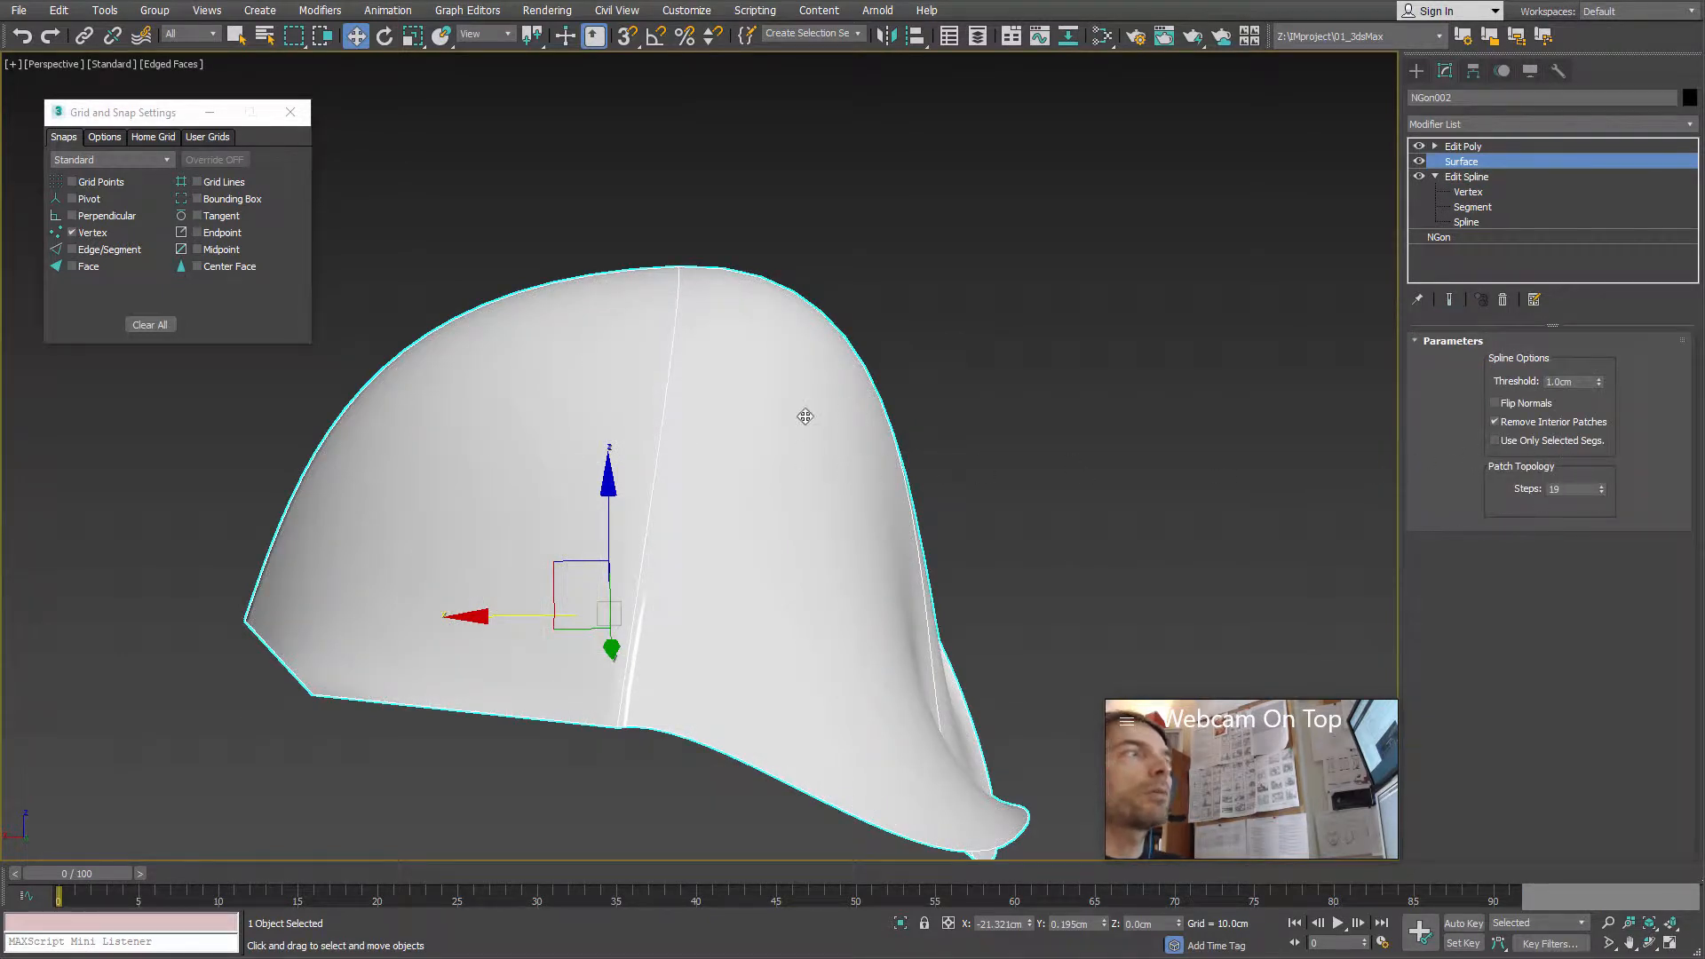
{"action": "middle_click_drag", "start_coordinate": [805, 416], "coordinate": [693, 458], "text": "alt"}
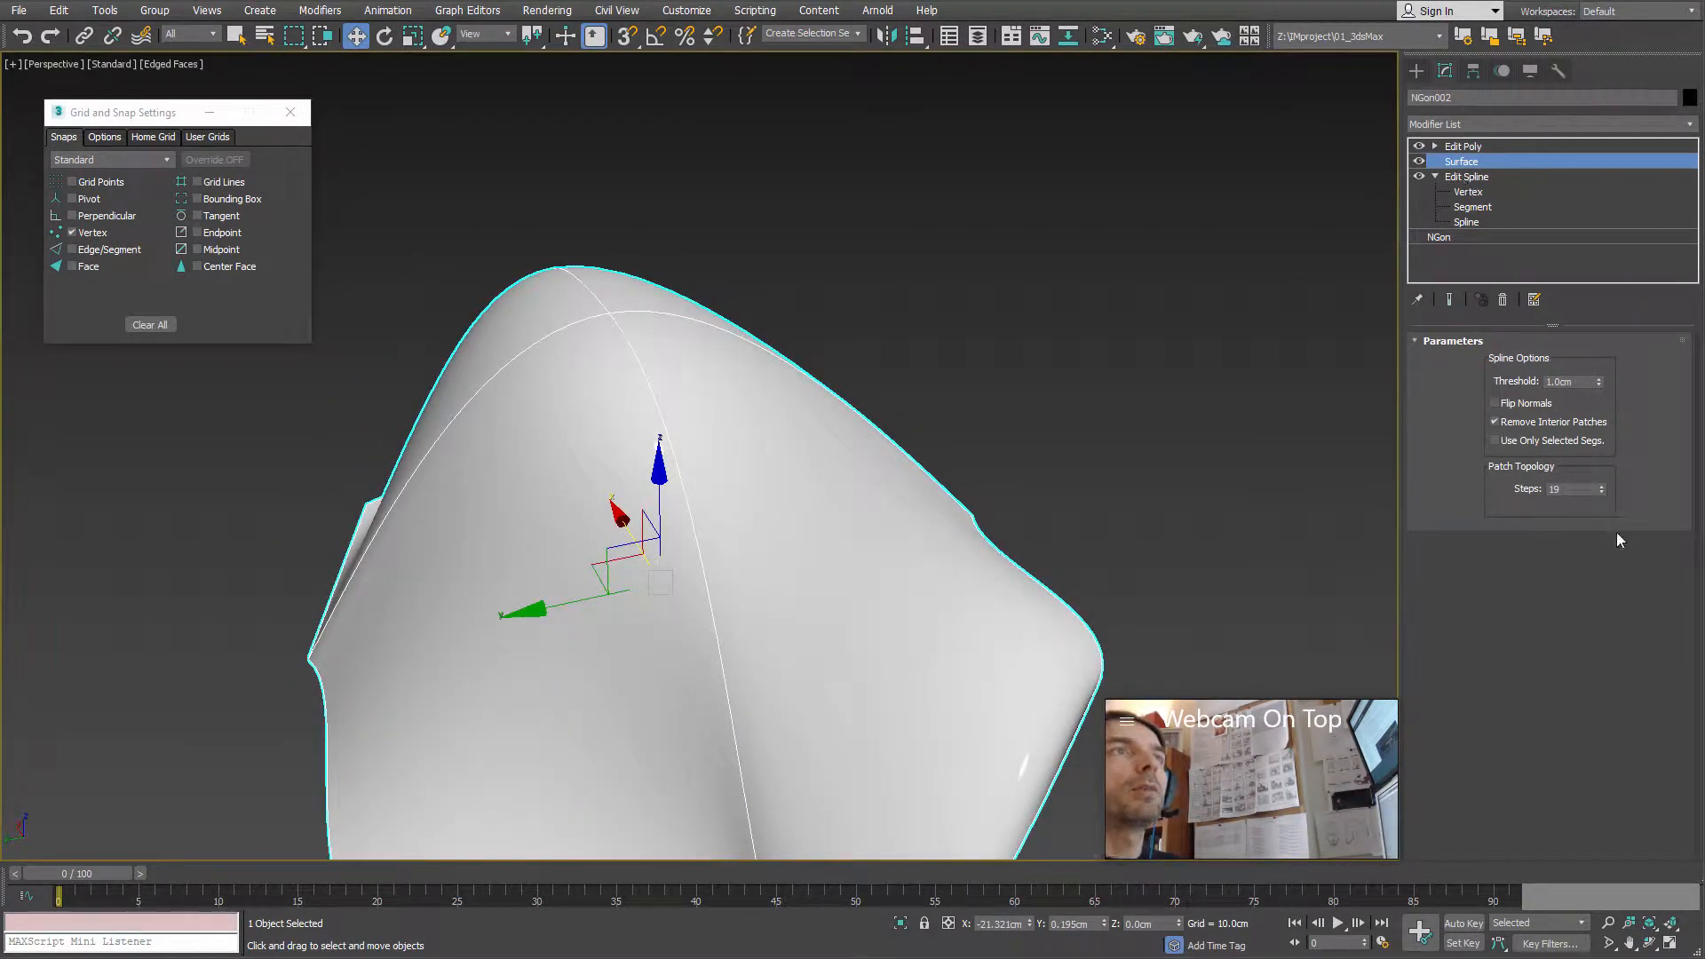
{"action": "left_click", "coordinate": [1451, 301]}
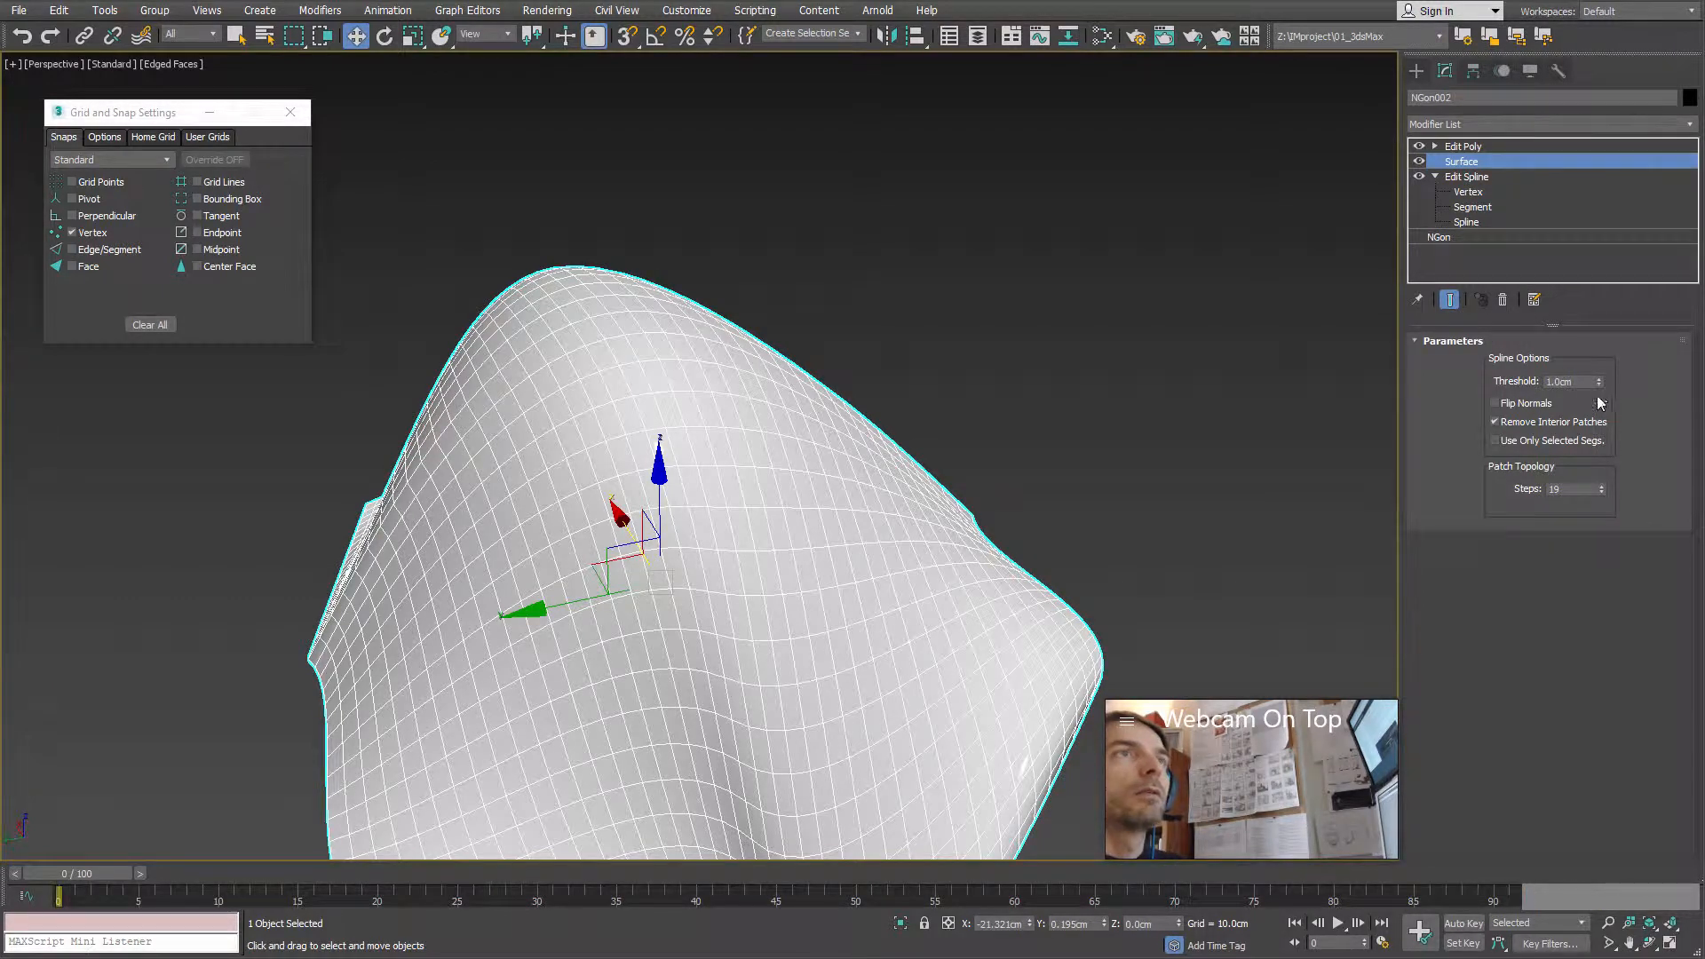
Step: Try a denser mesh by raising Surface's Patch Topology steps to 26
{"action": "left_click", "coordinate": [1603, 486]}
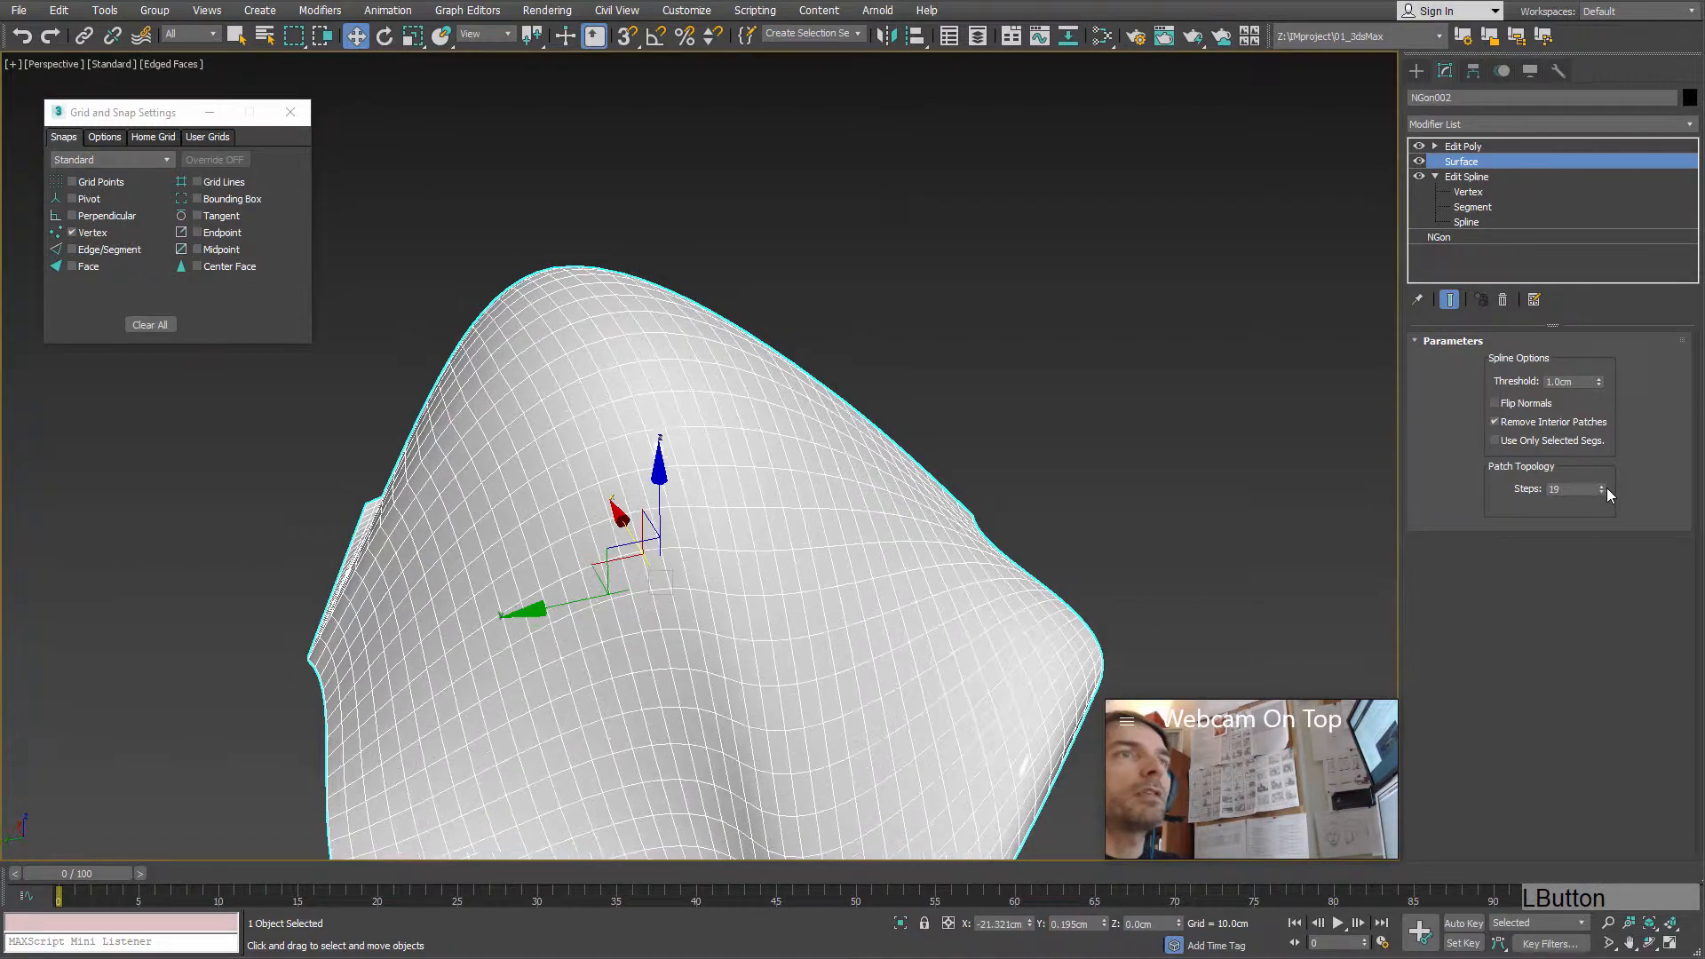
{"action": "left_click_drag", "start_coordinate": [1601, 487], "coordinate": [1601, 479]}
{"action": "middle_click_drag", "start_coordinate": [775, 519], "coordinate": [819, 476], "text": "alt"}
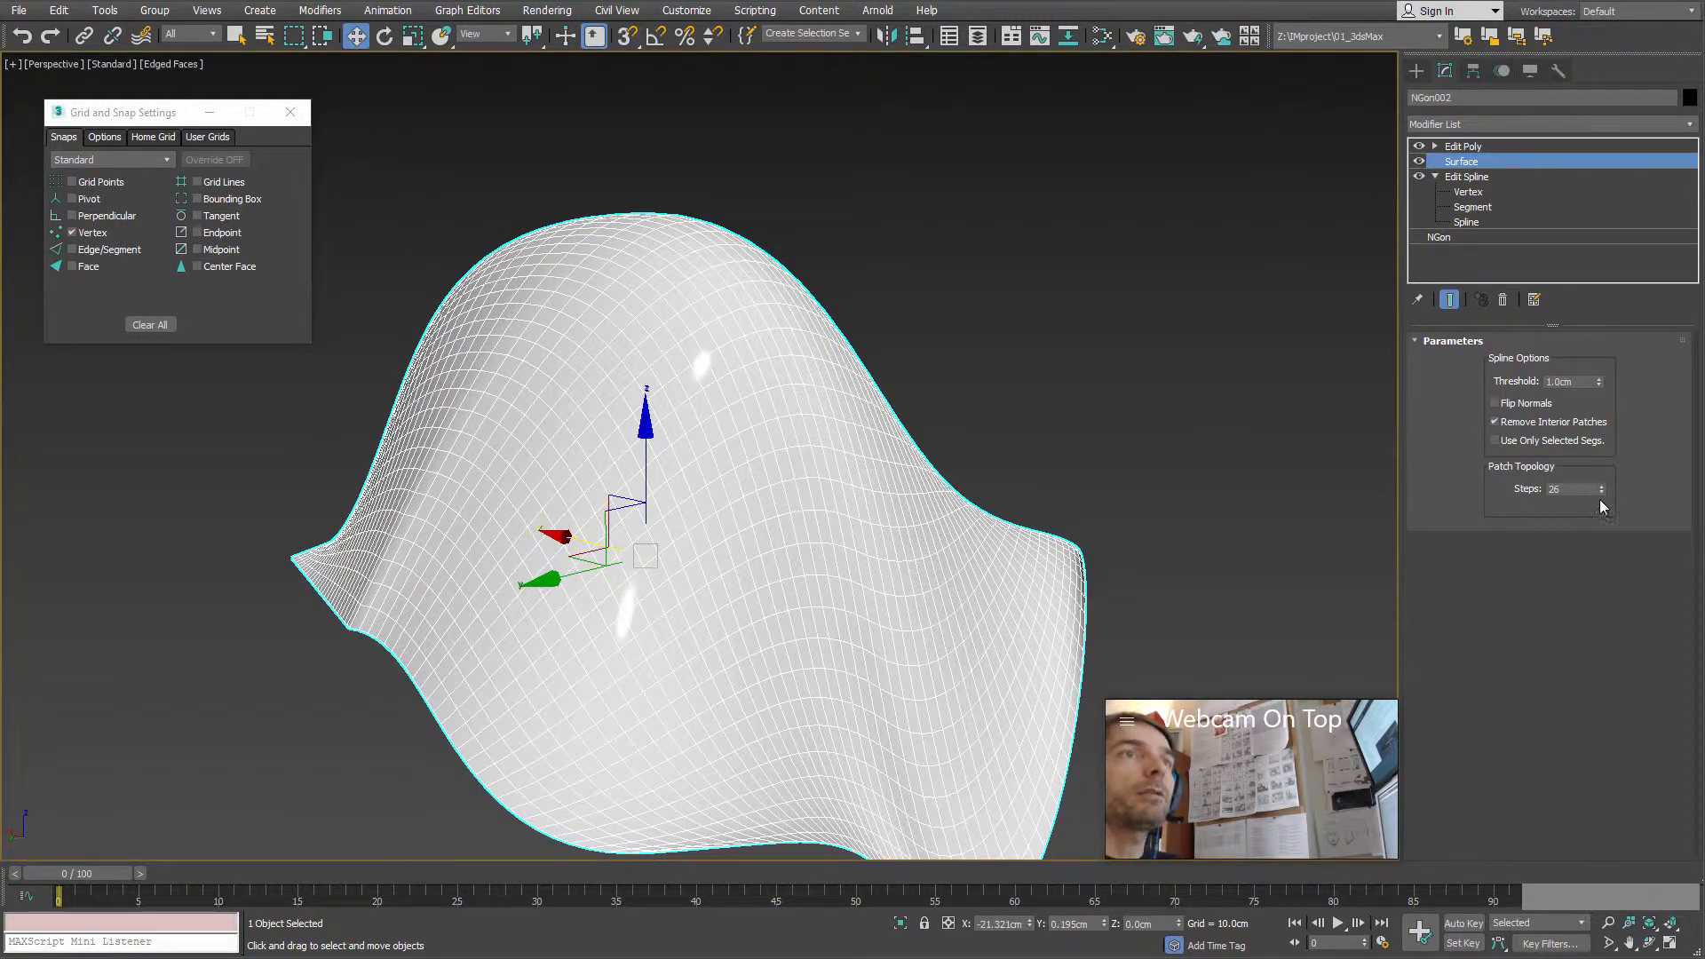
Step: Reduce Surface's Patch Topology steps to 3 for a coarse quad mesh
{"action": "left_click_drag", "start_coordinate": [1602, 492], "coordinate": [1606, 490]}
{"action": "middle_click_drag", "start_coordinate": [1261, 487], "coordinate": [674, 424], "text": "alt"}
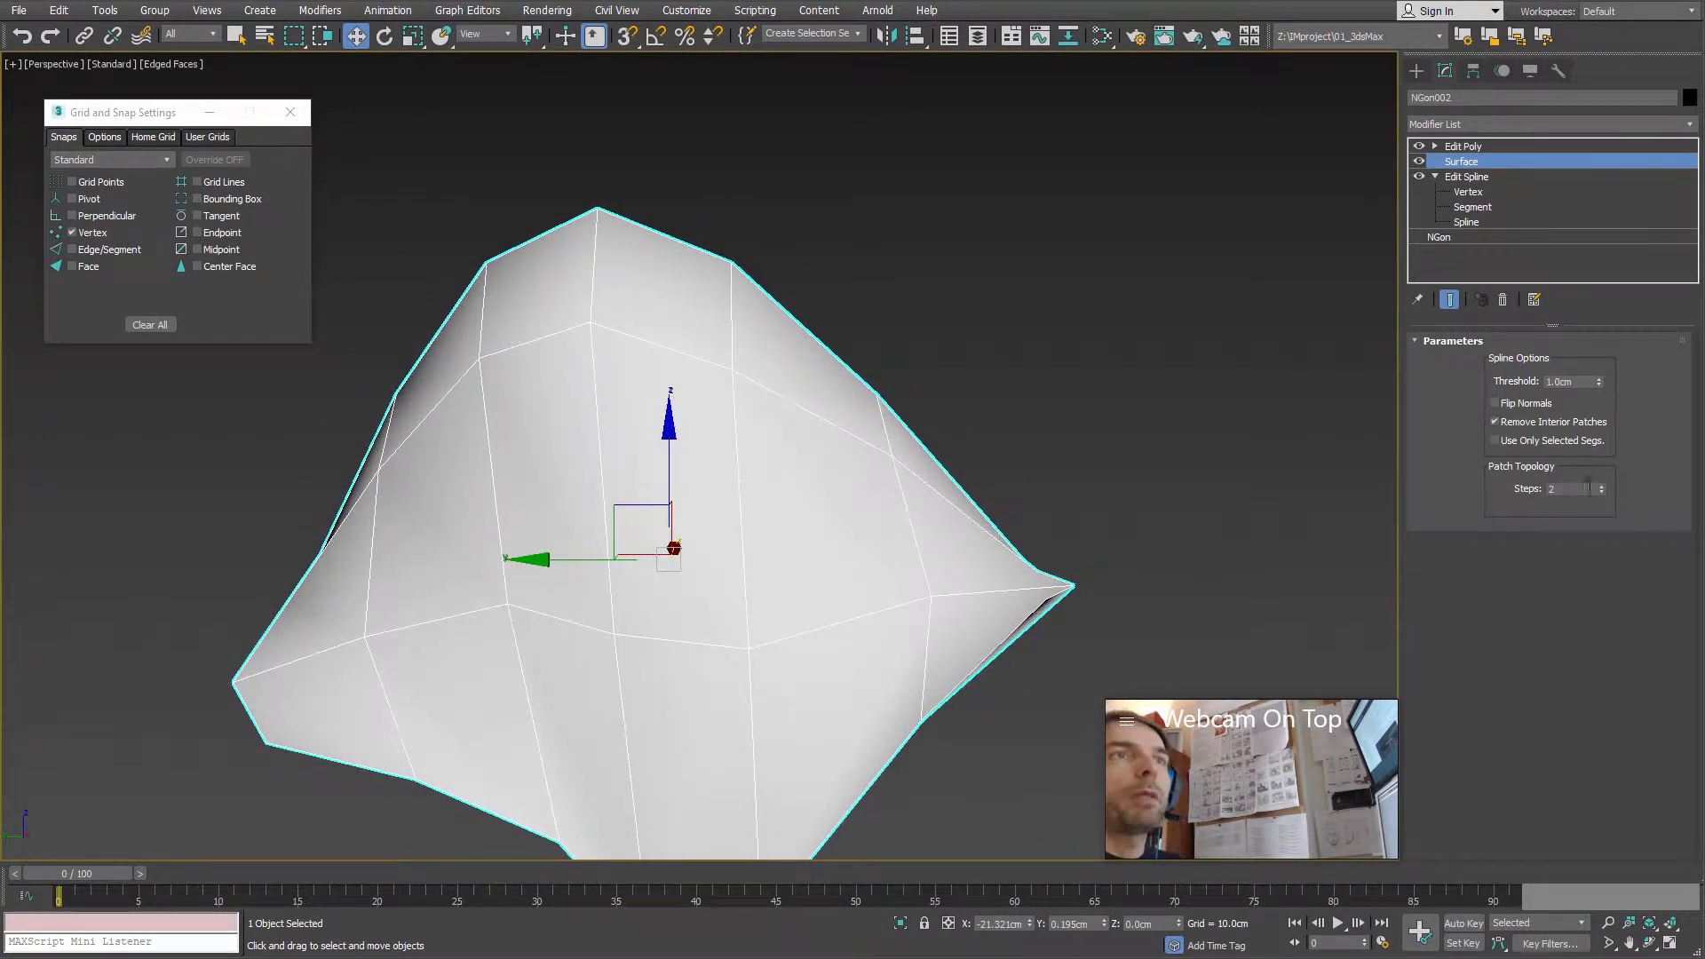
{"action": "left_click", "coordinate": [1602, 486]}
{"action": "mouse_move", "coordinate": [877, 478]}
{"action": "middle_mouse_down", "text": "alt"}
{"action": "mouse_move", "coordinate": [985, 461]}
{"action": "mouse_move", "coordinate": [982, 479]}
{"action": "mouse_move", "coordinate": [852, 484]}
{"action": "middle_mouse_up", "text": "alt"}
Step: Return to the Edit Poly modifier at the top of the stack and inspect the coarse mesh
{"action": "left_click", "coordinate": [1470, 147]}
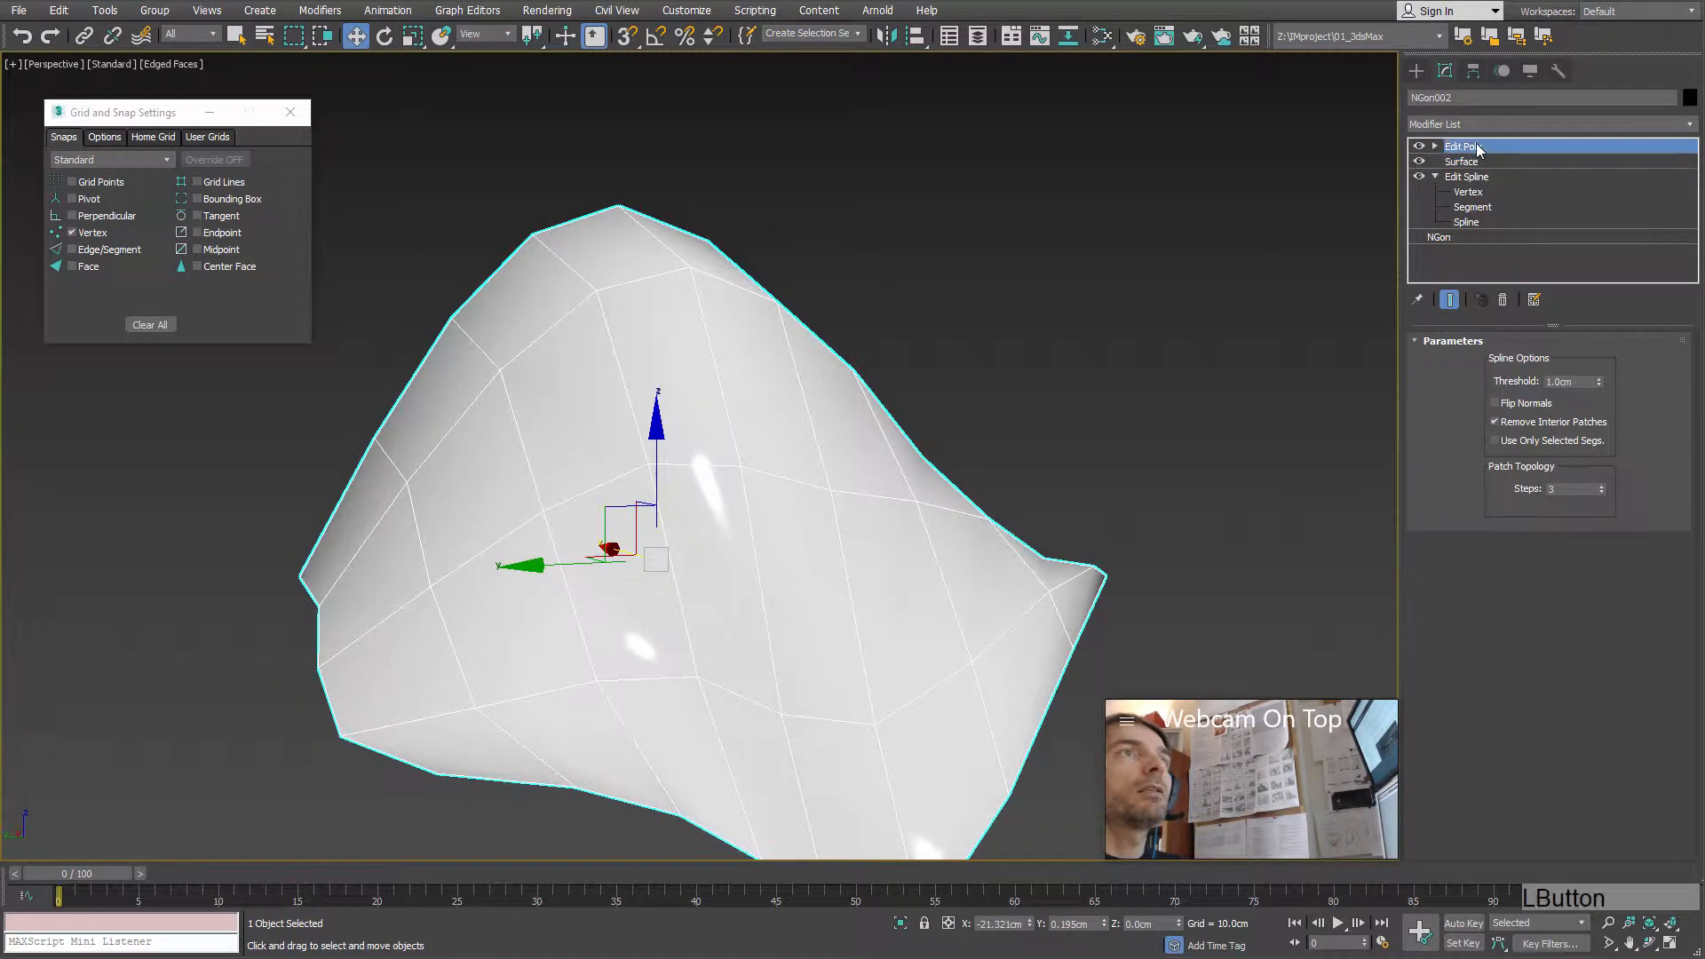
{"action": "left_click", "coordinate": [1692, 126]}
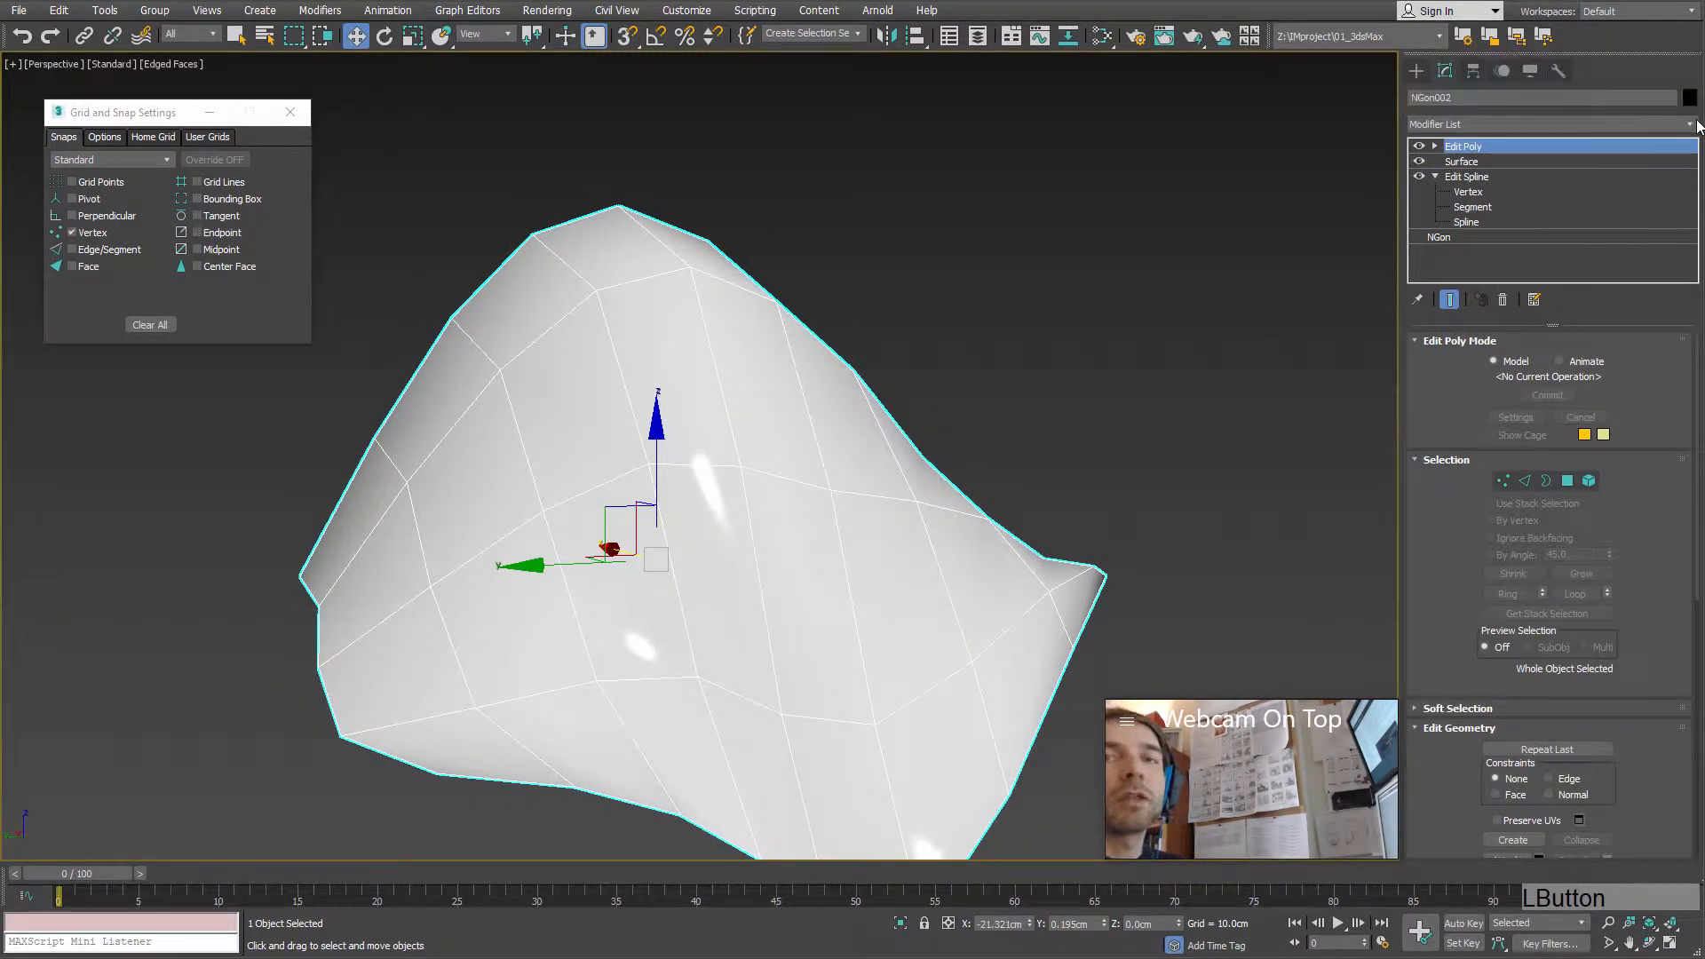
{"action": "middle_click_drag", "start_coordinate": [941, 391], "coordinate": [967, 424], "text": "alt"}
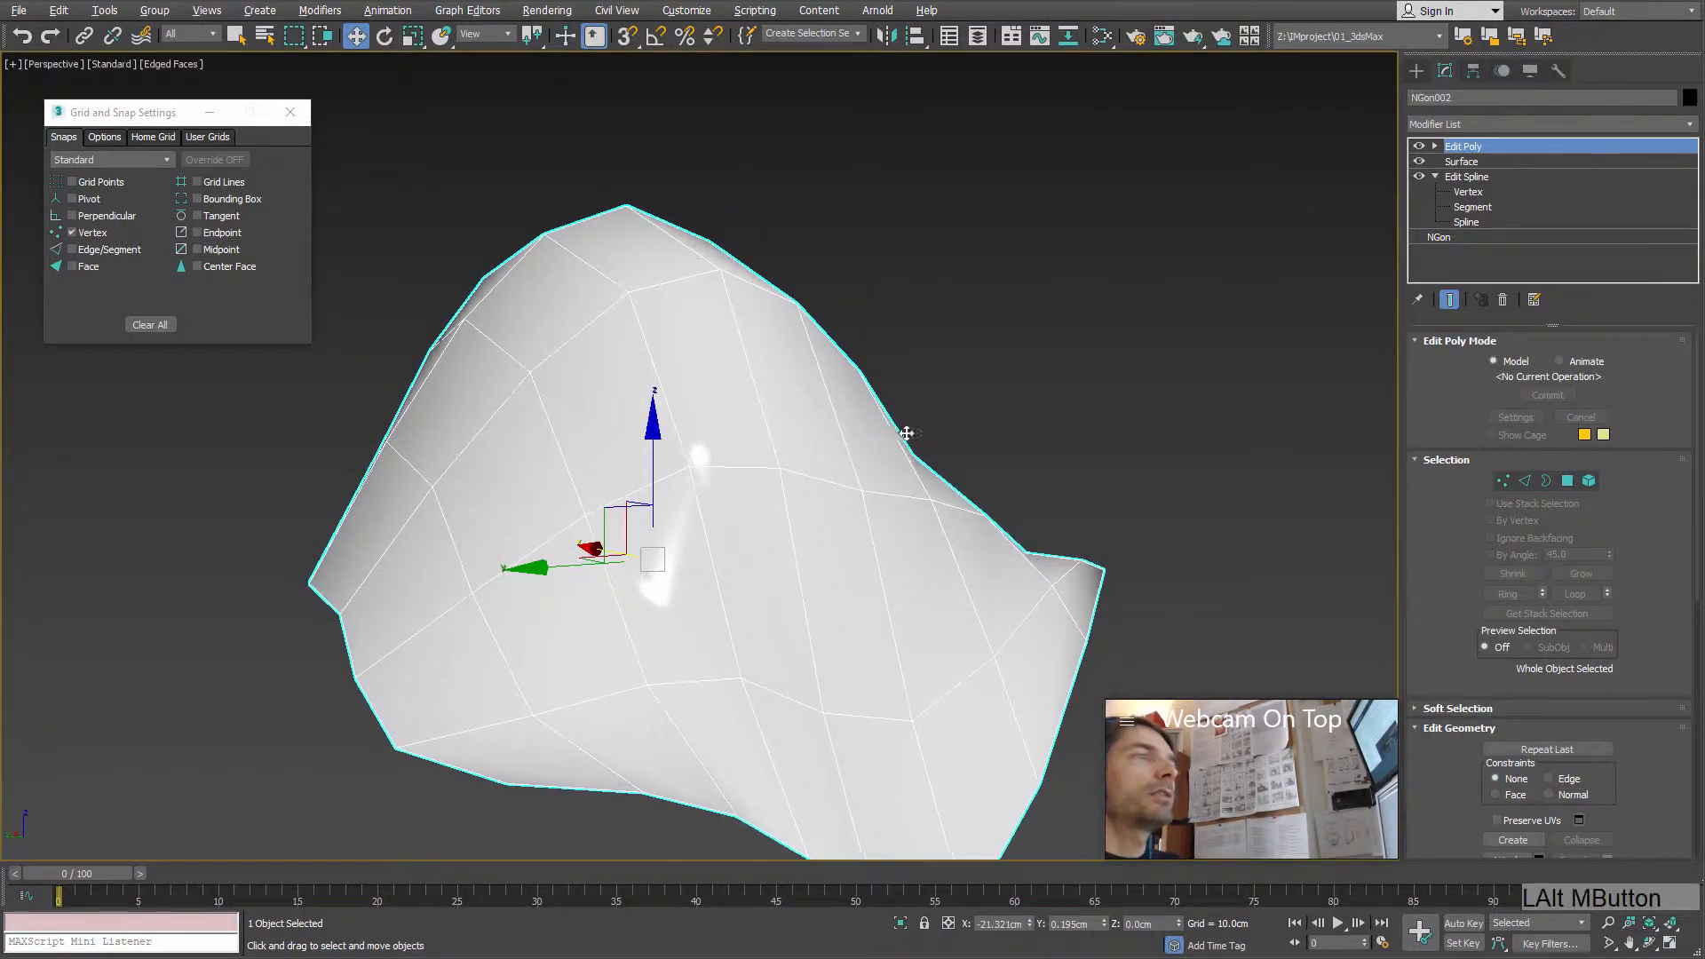
Step: Return to Edit Spline's Vertex level and pull the overlapping vertex pair at the surface's outer edge outward
{"action": "left_click", "coordinate": [1547, 162]}
{"action": "left_click", "coordinate": [1548, 177]}
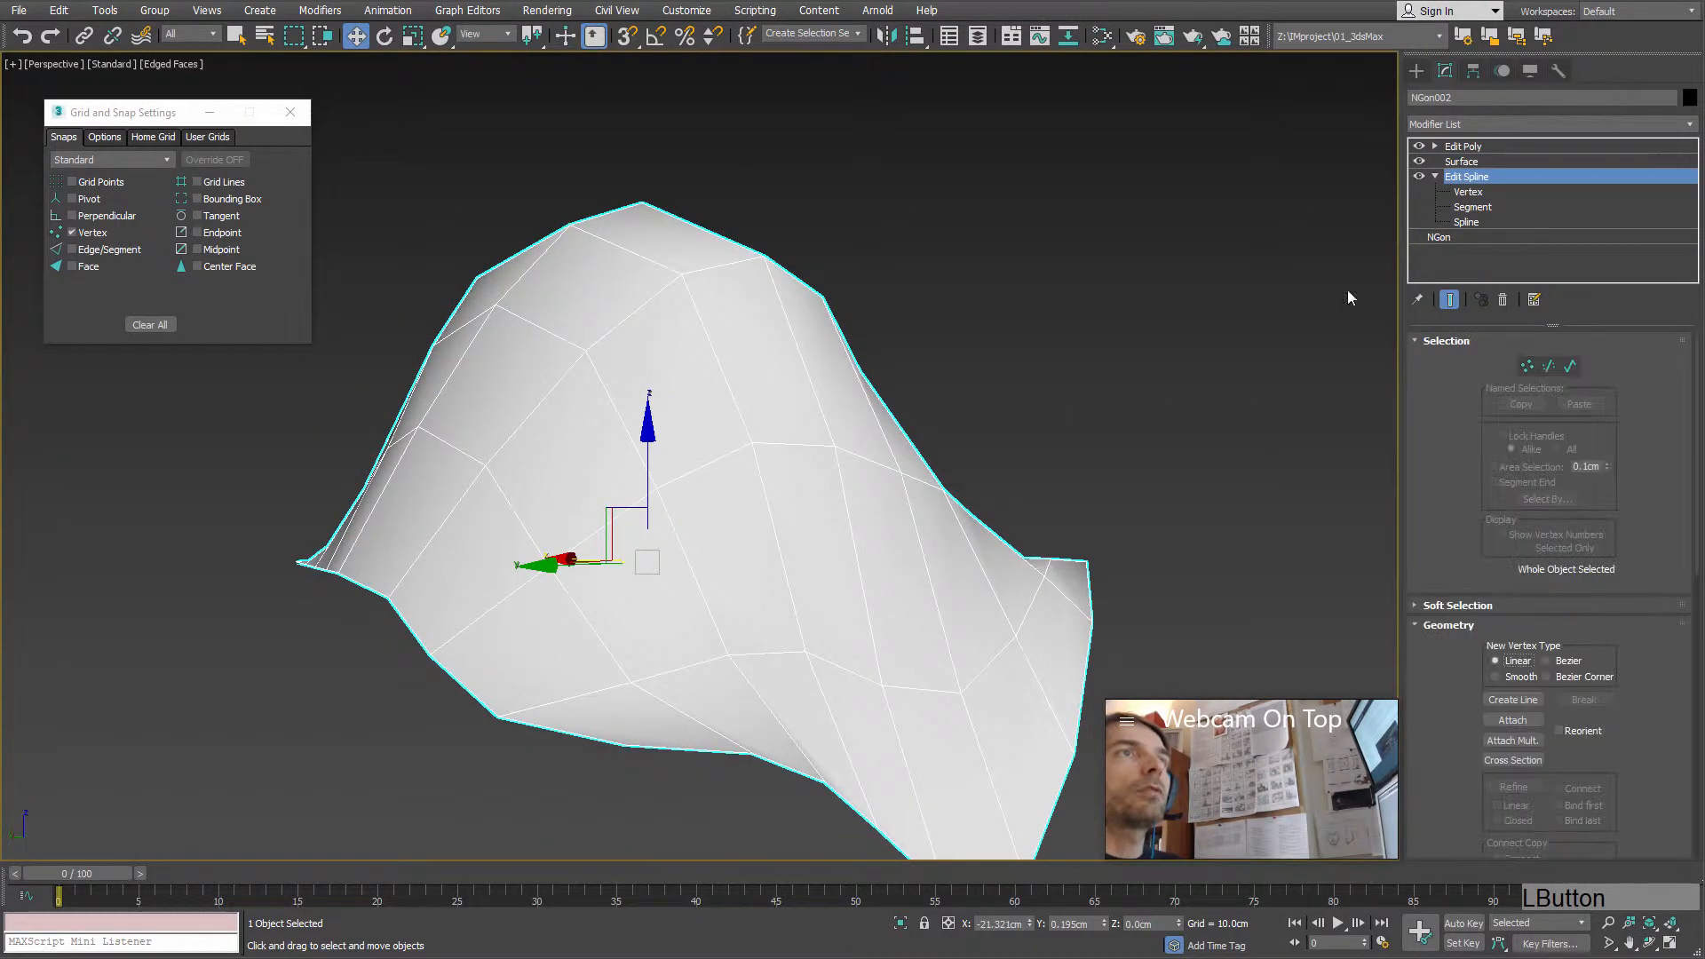
{"action": "left_click", "coordinate": [1523, 370]}
{"action": "middle_click_drag", "start_coordinate": [700, 430], "coordinate": [386, 600], "text": "alt"}
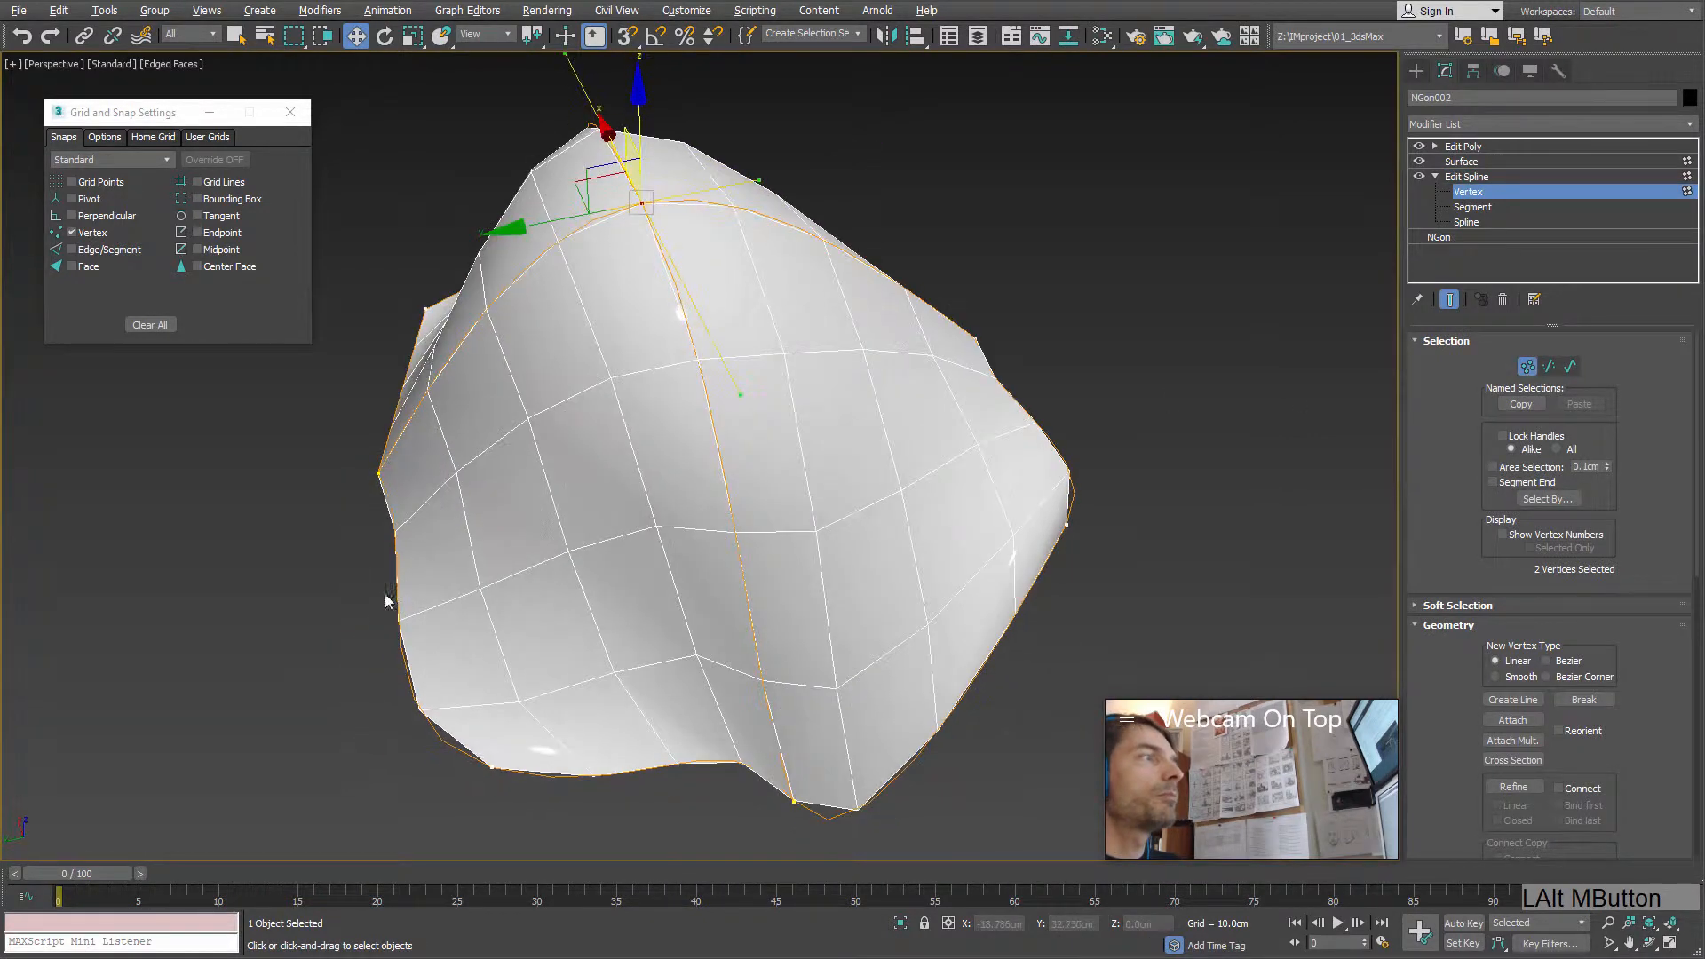
{"action": "left_click_drag", "start_coordinate": [454, 460], "coordinate": [454, 460]}
{"action": "middle_click_drag", "start_coordinate": [454, 459], "coordinate": [479, 517]}
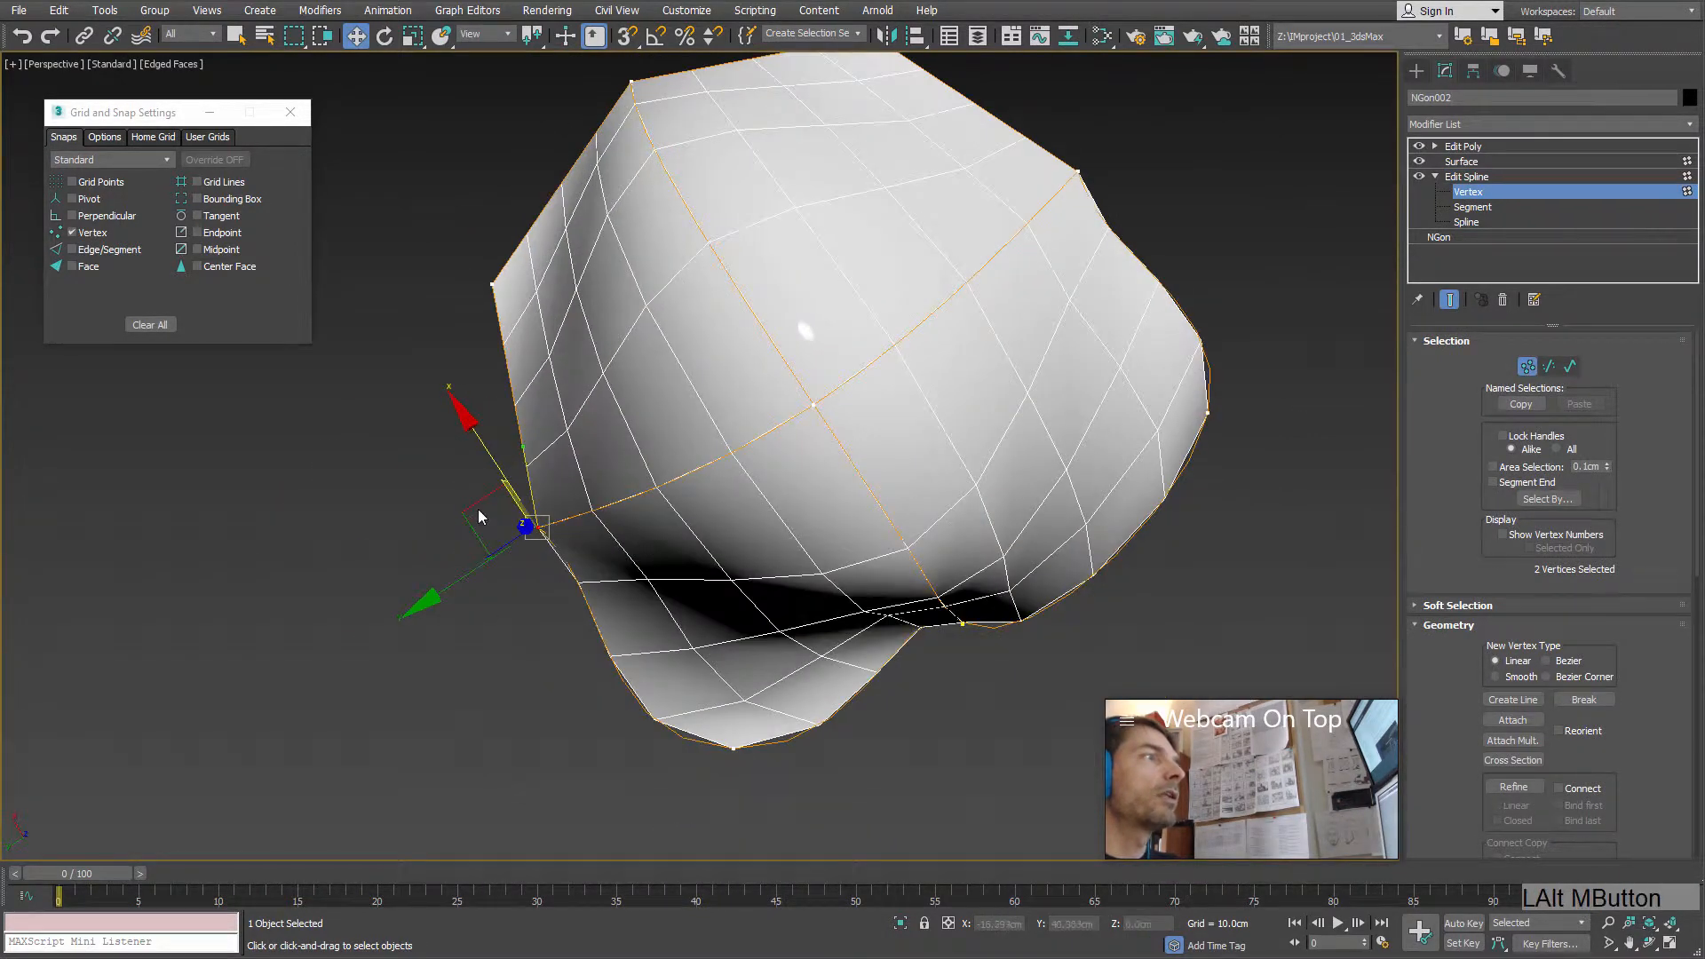
{"action": "left_click_drag", "start_coordinate": [458, 509], "coordinate": [339, 594]}
{"action": "middle_click_drag", "start_coordinate": [784, 521], "coordinate": [726, 362], "text": "alt"}
Step: Select the vertex pair at the surface's peak and raise it along Z to make the form taller
{"action": "left_click_drag", "start_coordinate": [743, 172], "coordinate": [925, 331]}
{"action": "middle_click_drag", "start_coordinate": [926, 330], "coordinate": [885, 329], "text": "alt"}
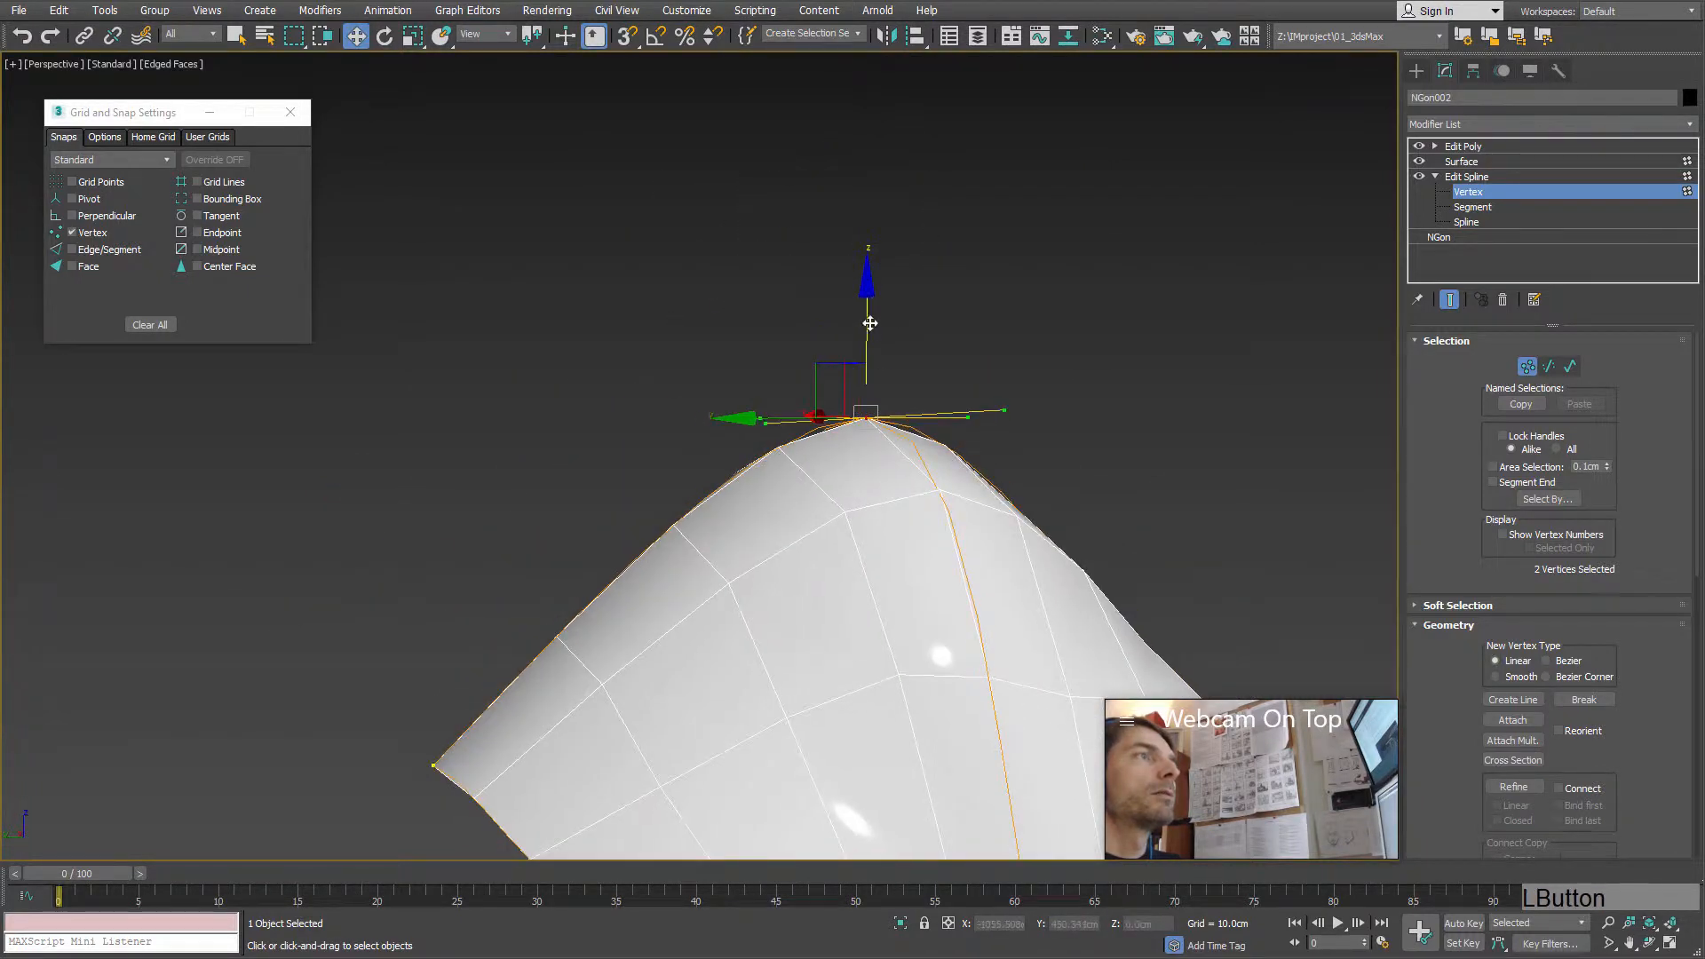
{"action": "left_click_drag", "start_coordinate": [869, 323], "coordinate": [879, 163]}
{"action": "middle_click_drag", "start_coordinate": [955, 243], "coordinate": [1121, 297], "text": "alt"}
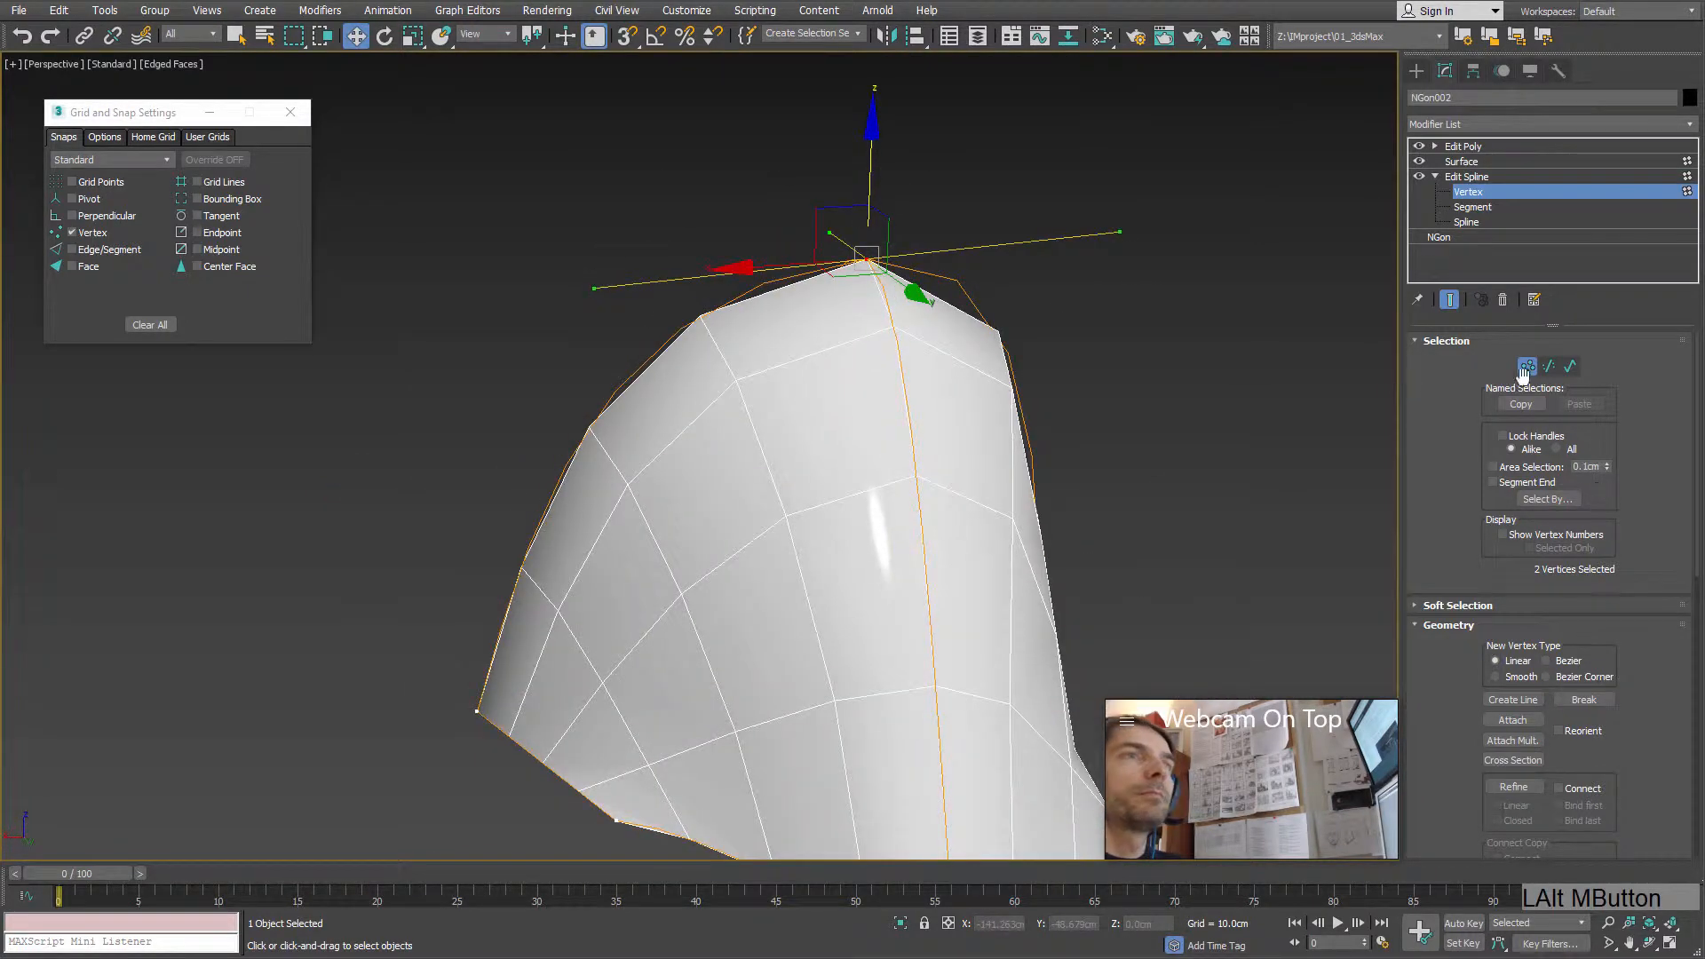
Step: Raise the Surface modifier's Patch Topology steps to 10 and inspect the denser mesh from several sides
{"action": "left_click", "coordinate": [1467, 161]}
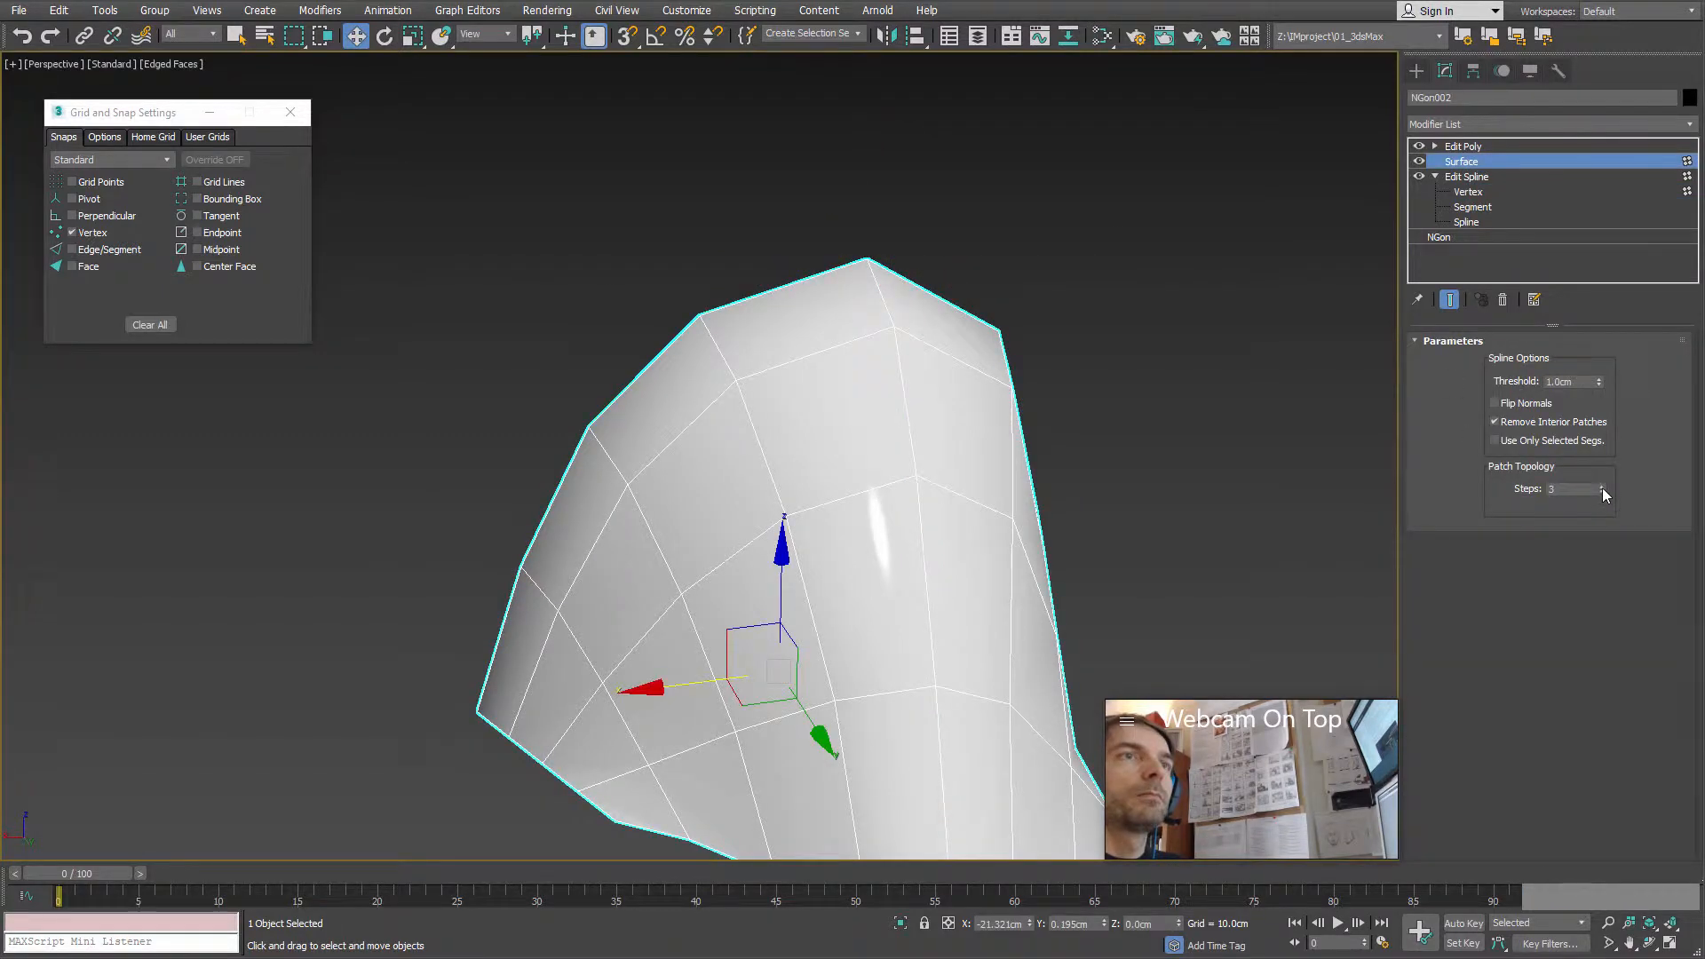
{"action": "left_click", "coordinate": [1602, 486]}
{"action": "left_click", "coordinate": [1602, 487]}
{"action": "left_click", "coordinate": [1602, 487]}
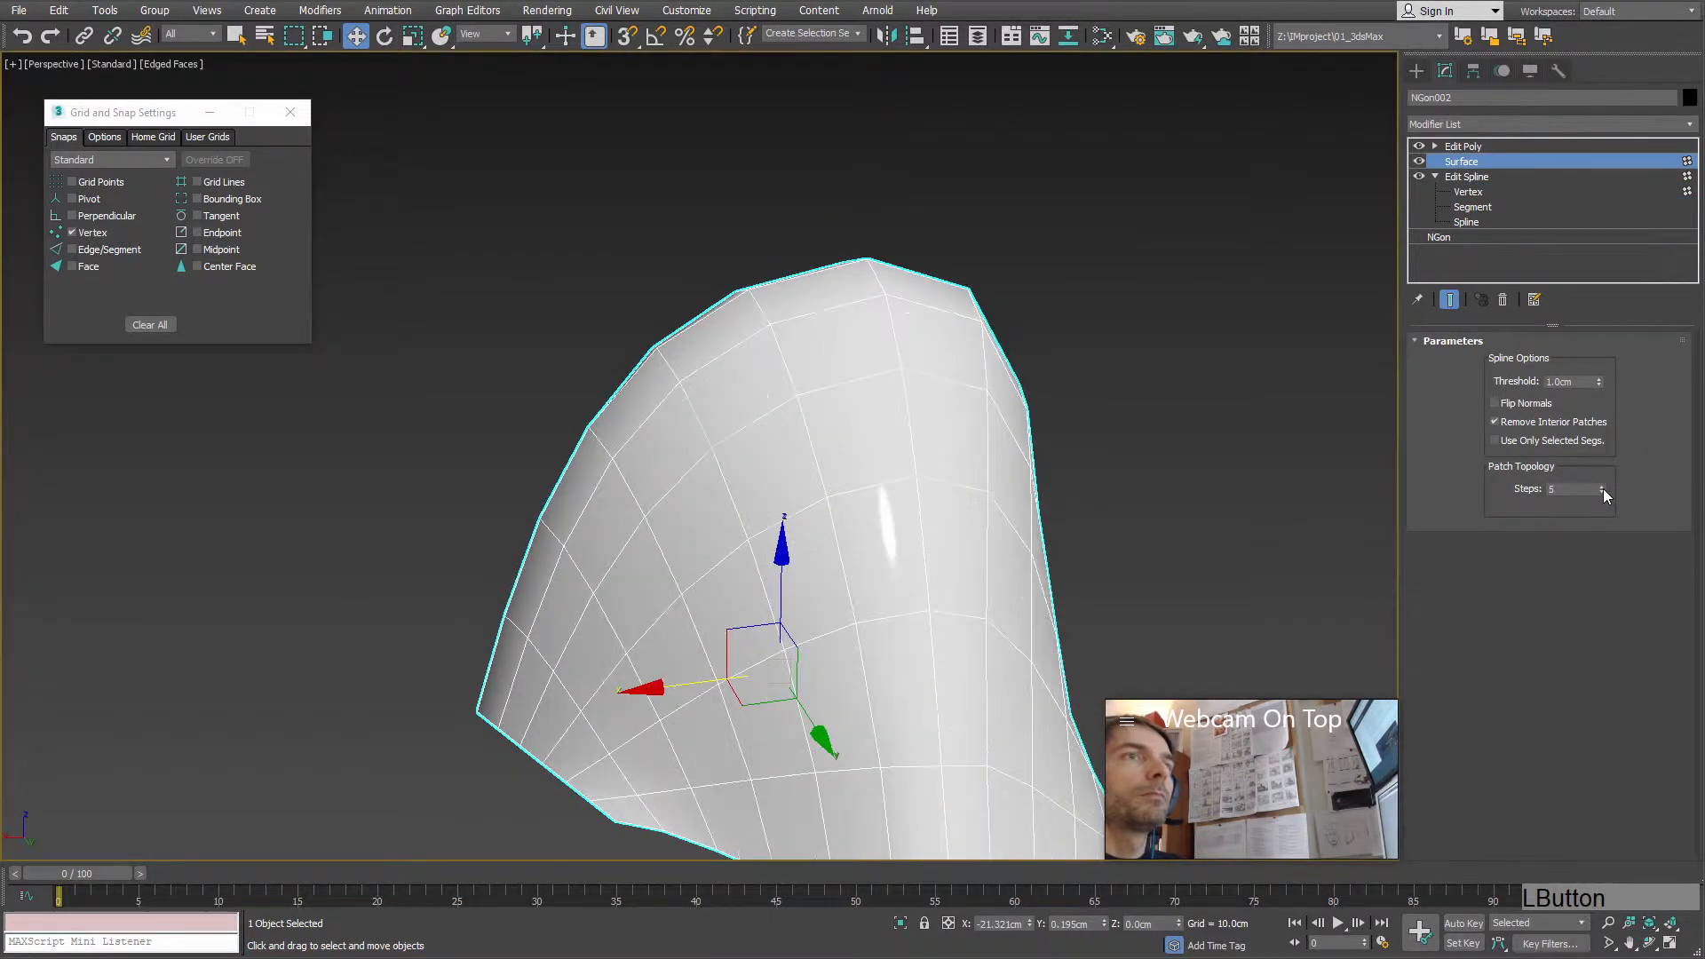
{"action": "left_click", "coordinate": [1602, 487]}
{"action": "left_click", "coordinate": [1603, 486]}
{"action": "left_click", "coordinate": [1603, 487]}
{"action": "left_click", "coordinate": [1603, 487]}
{"action": "middle_click_drag", "start_coordinate": [1007, 449], "coordinate": [742, 420], "text": "alt"}
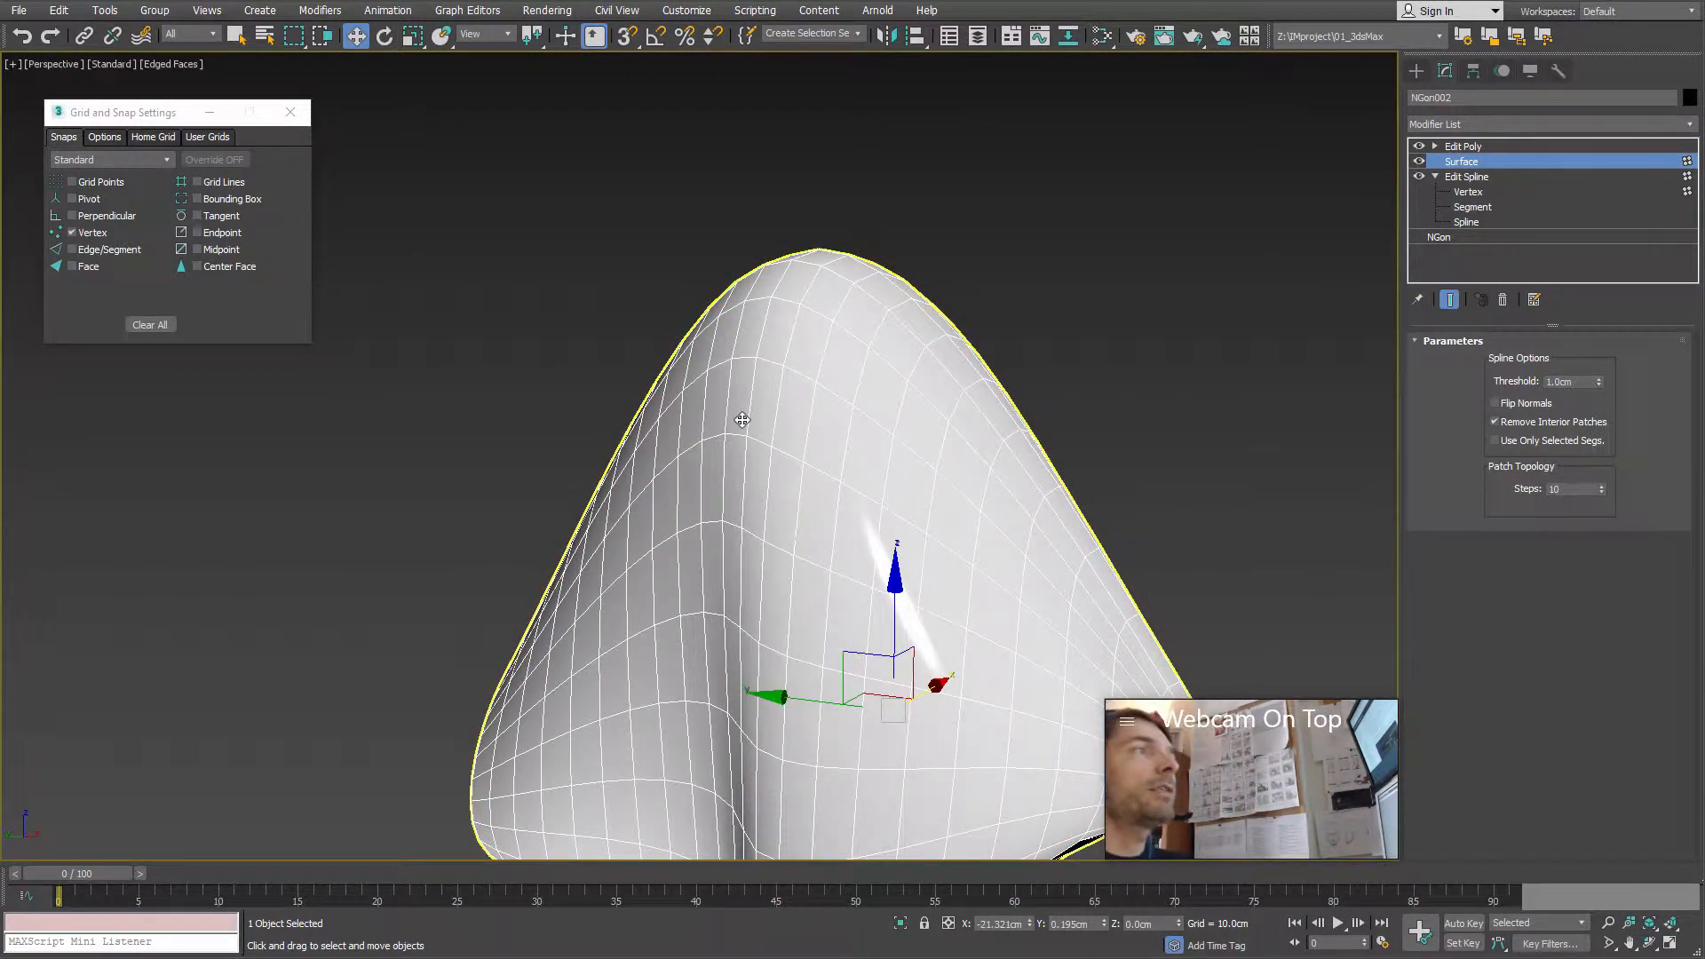
{"action": "middle_click_drag", "start_coordinate": [865, 504], "coordinate": [863, 454], "text": "alt"}
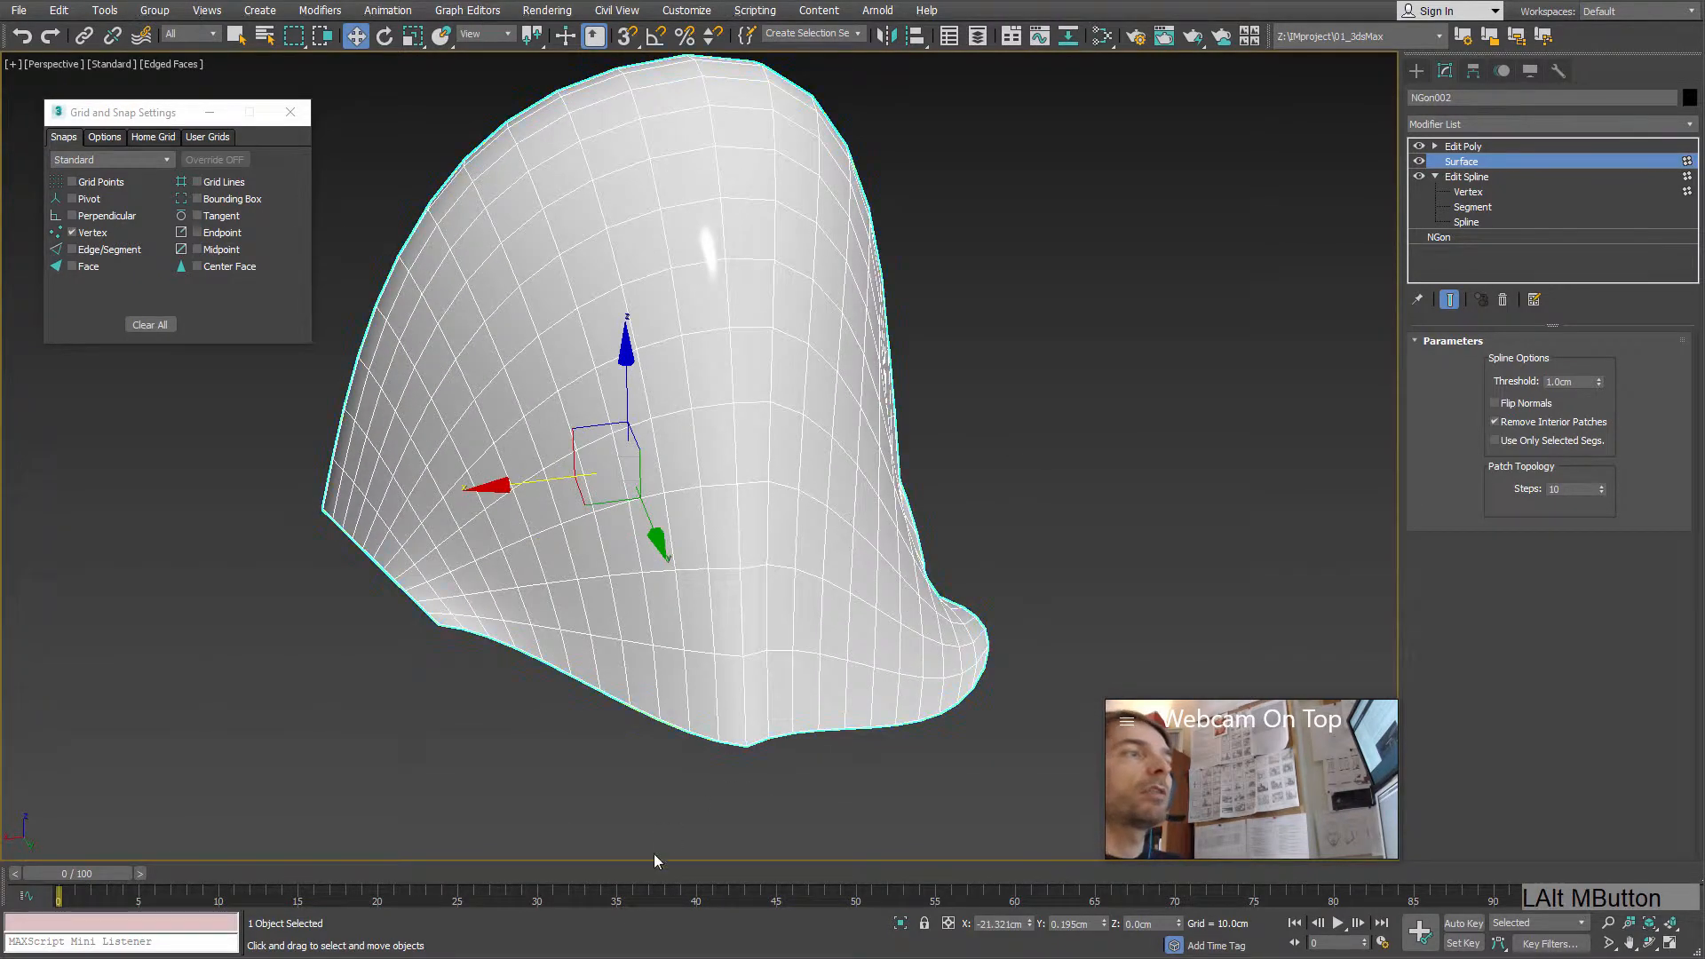
Step: Select the vertex pair at the bottom of the center seam, convert it to Bezier and adjust the tangent handles
{"action": "left_click", "coordinate": [1468, 192]}
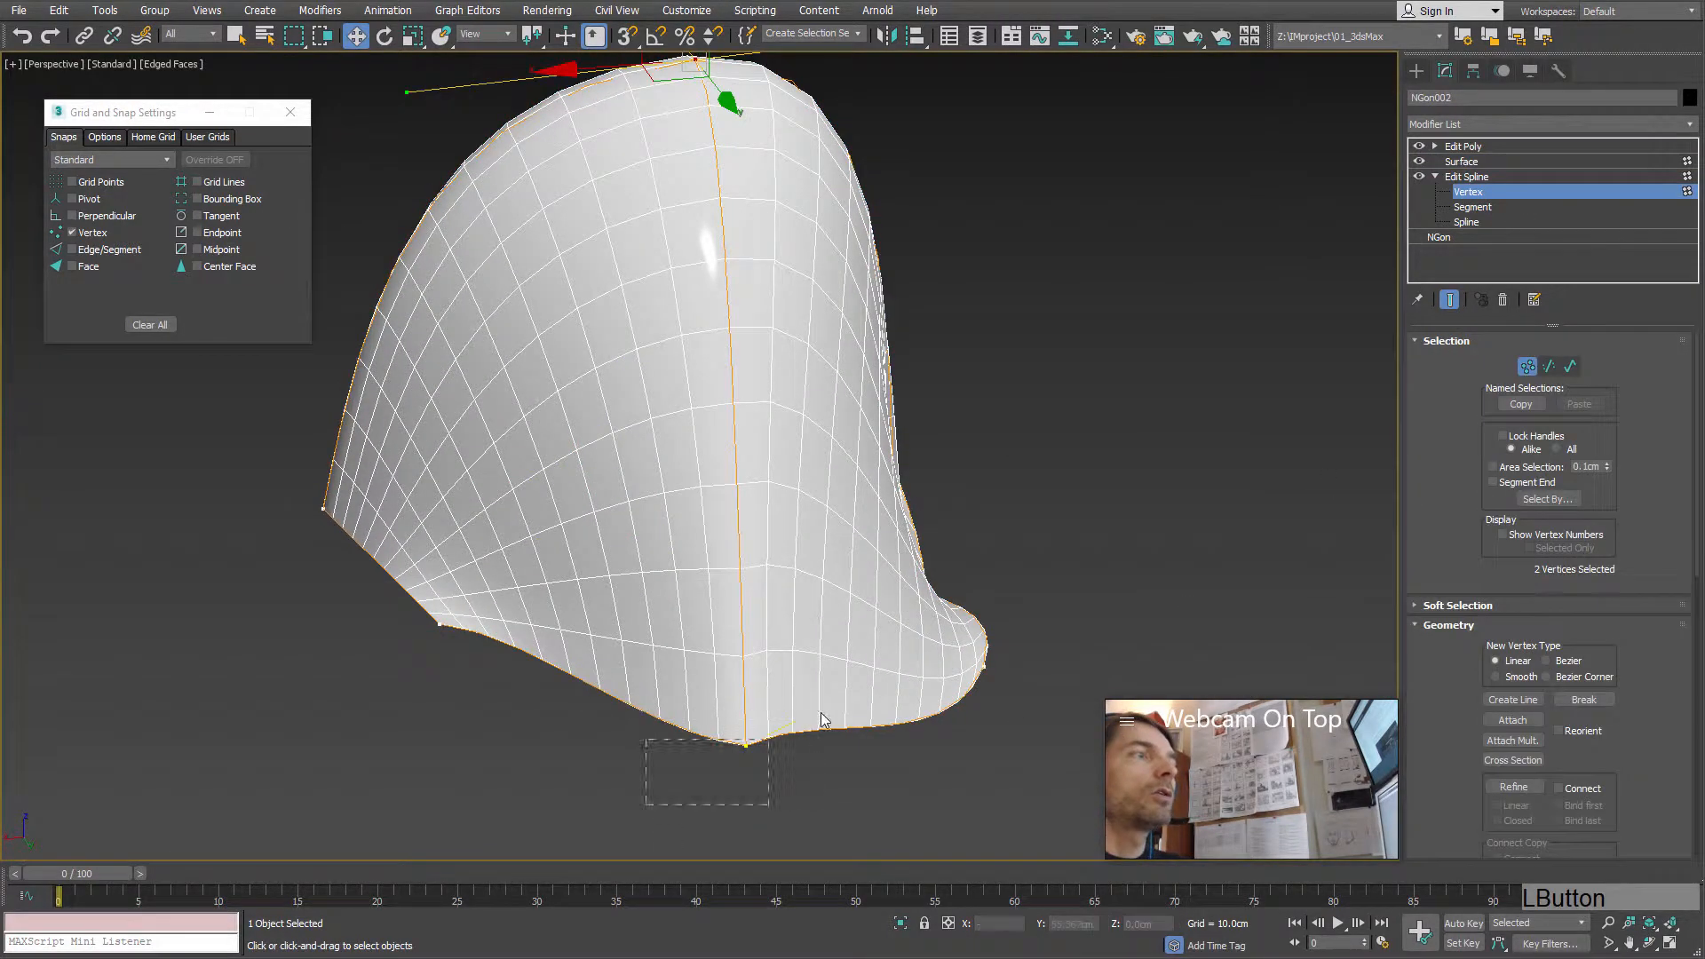
{"action": "middle_click_drag", "start_coordinate": [674, 781], "coordinate": [754, 812], "text": "alt"}
{"action": "left_click_drag", "start_coordinate": [654, 727], "coordinate": [735, 753]}
{"action": "right_click", "coordinate": [727, 743]}
{"action": "left_click", "coordinate": [691, 637]}
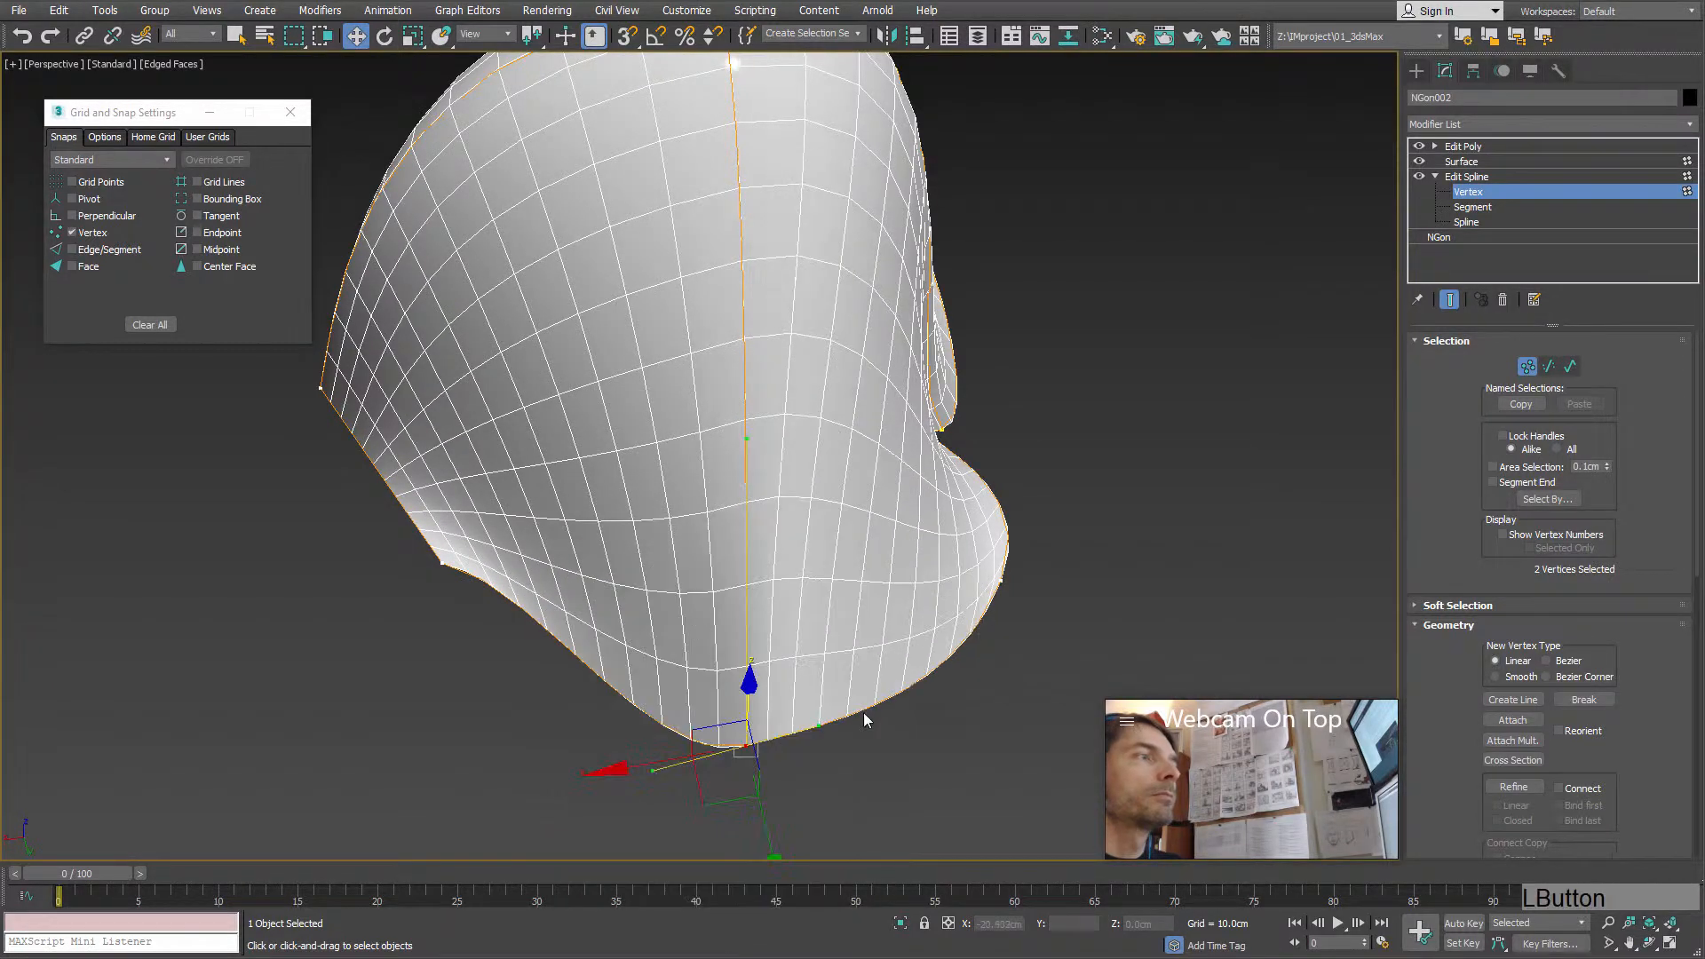
{"action": "middle_click_drag", "start_coordinate": [860, 712], "coordinate": [815, 742], "text": "alt"}
{"action": "left_click_drag", "start_coordinate": [818, 773], "coordinate": [913, 788]}
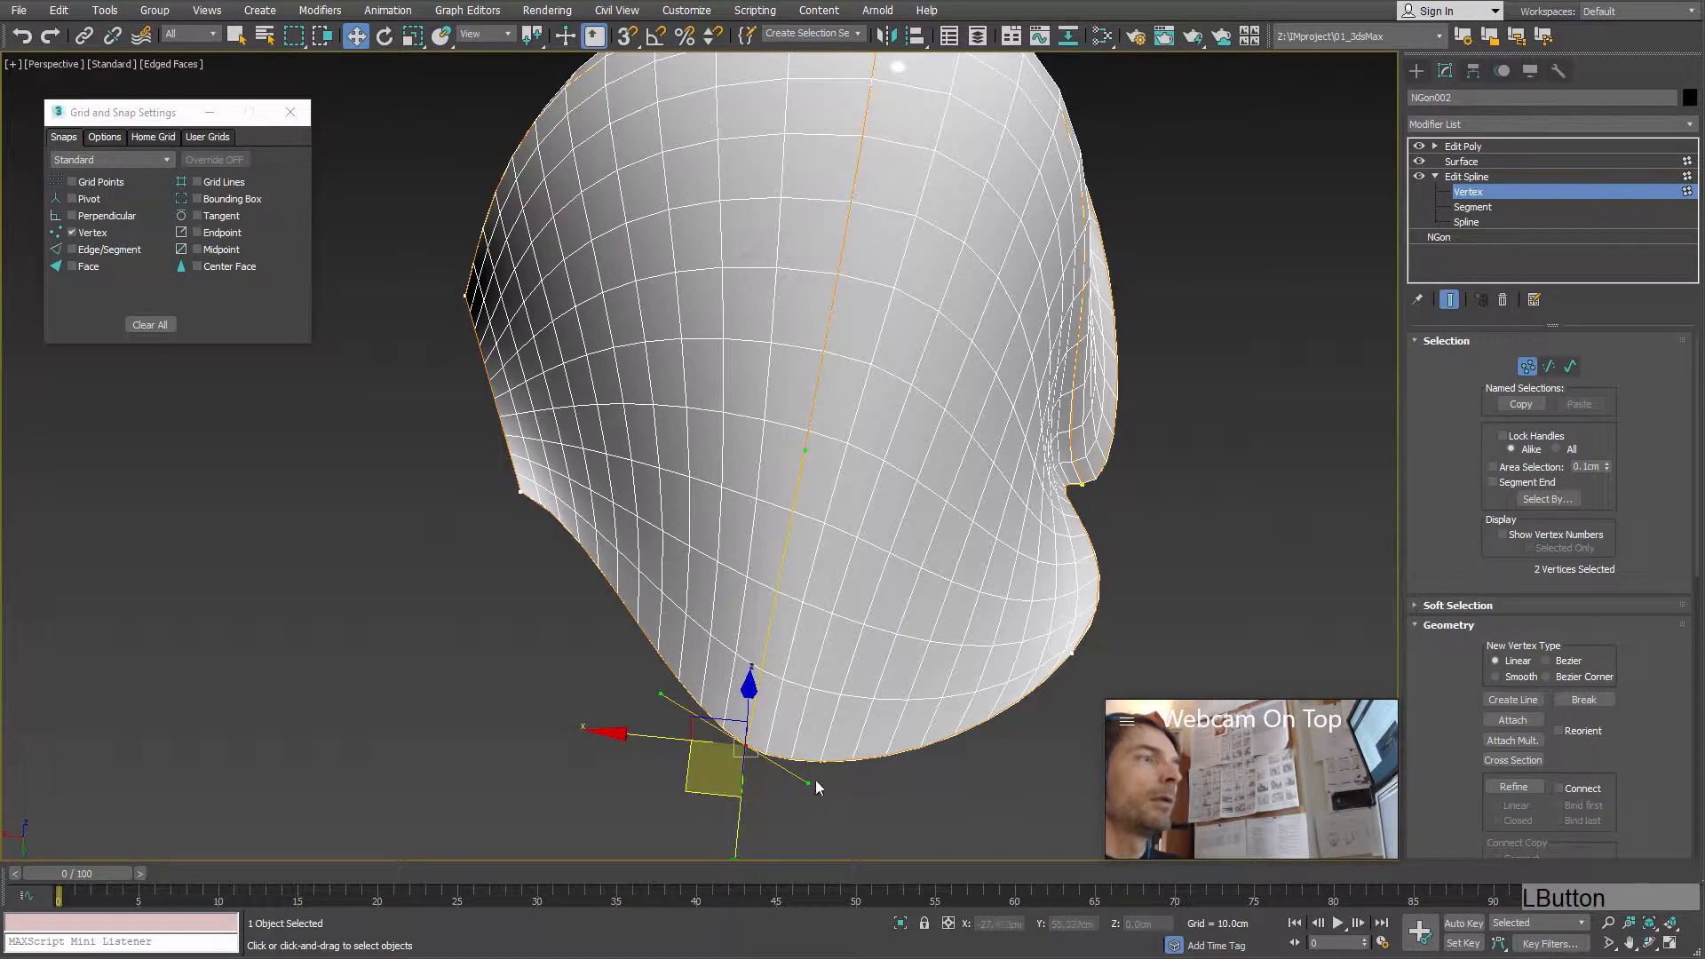
{"action": "left_click", "coordinate": [741, 749]}
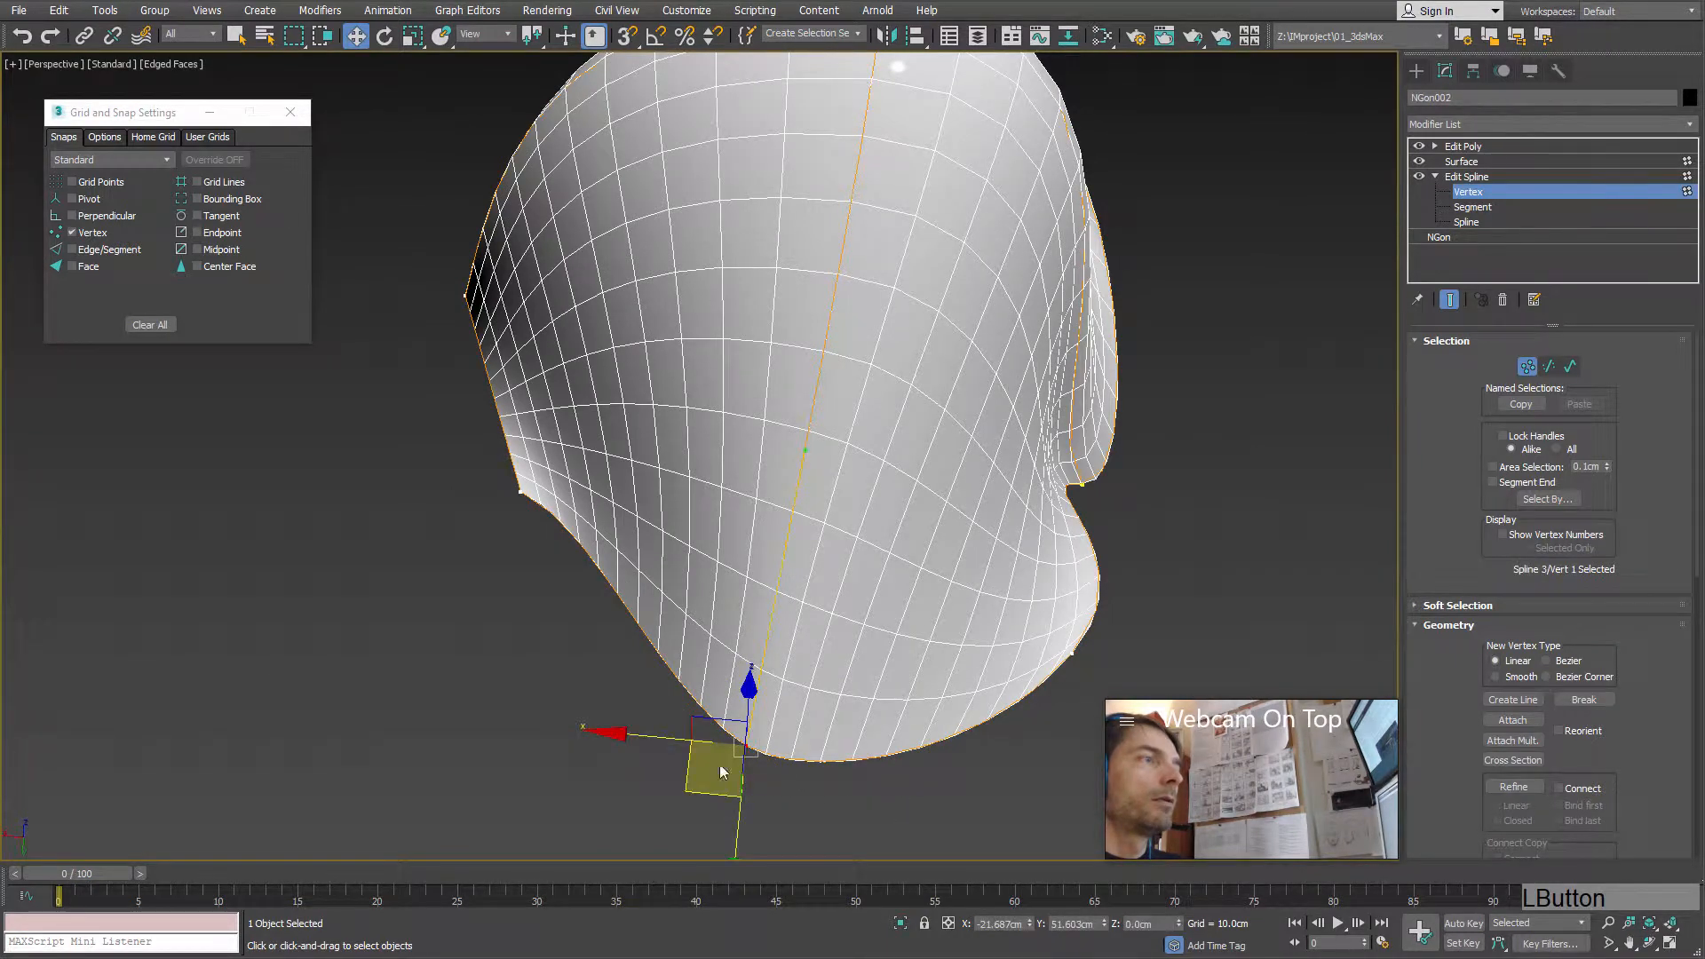
{"action": "mouse_move", "coordinate": [805, 783]}
{"action": "left_mouse_down"}
{"action": "mouse_move", "coordinate": [1020, 807]}
{"action": "mouse_move", "coordinate": [821, 773]}
{"action": "left_mouse_up"}
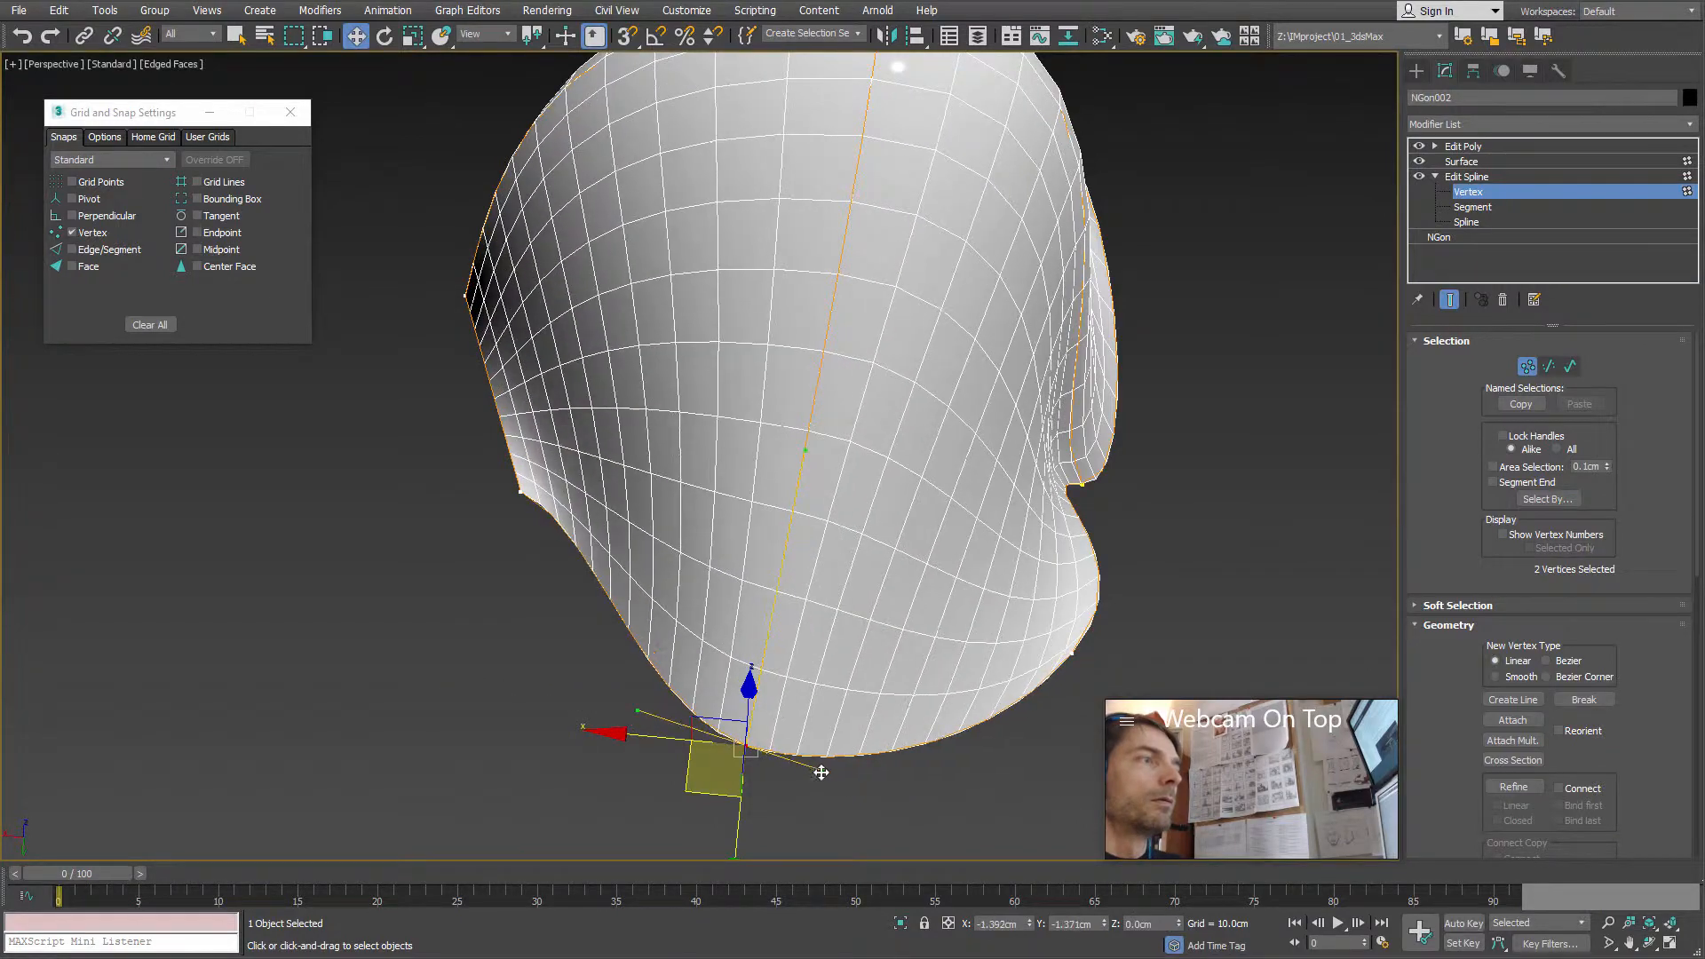
Step: Try the Corner type on the selected vertex pair at the end of the center seam
{"action": "right_click", "coordinate": [734, 747]}
{"action": "left_click", "coordinate": [711, 617]}
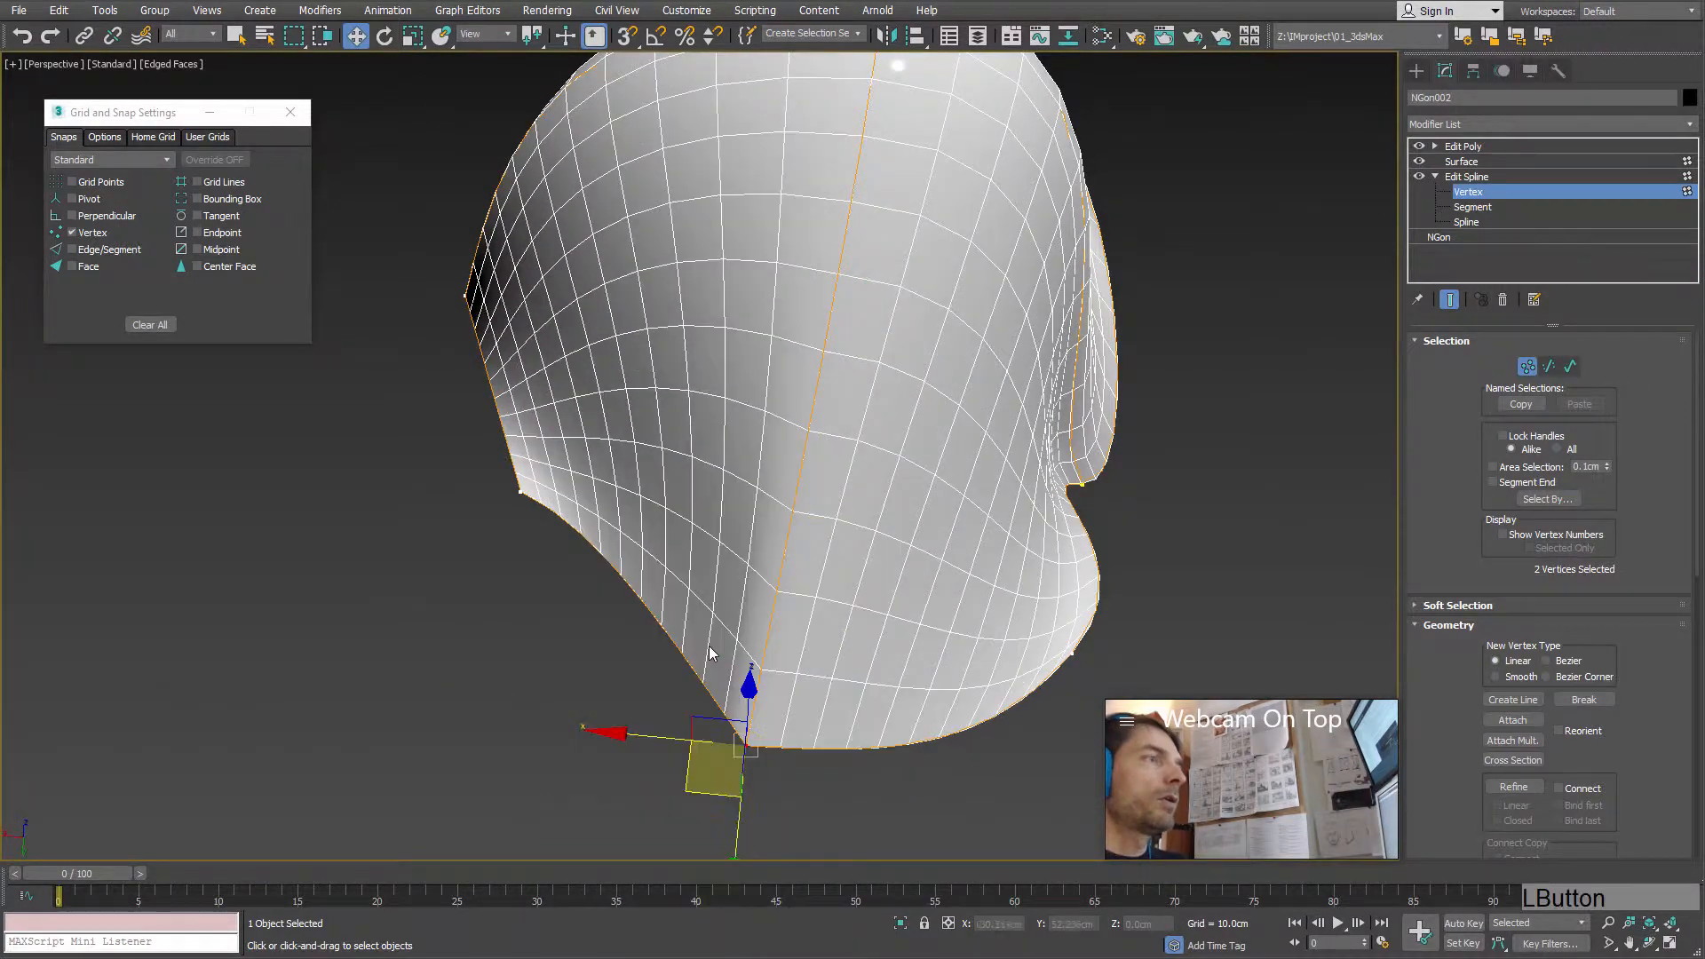
{"action": "middle_click_drag", "start_coordinate": [769, 751], "coordinate": [775, 753], "text": "alt"}
Step: Convert the selected seam-end vertices to Bezier Corner and bend the adjoining edges with independent tangent handles
{"action": "right_click", "coordinate": [746, 744]}
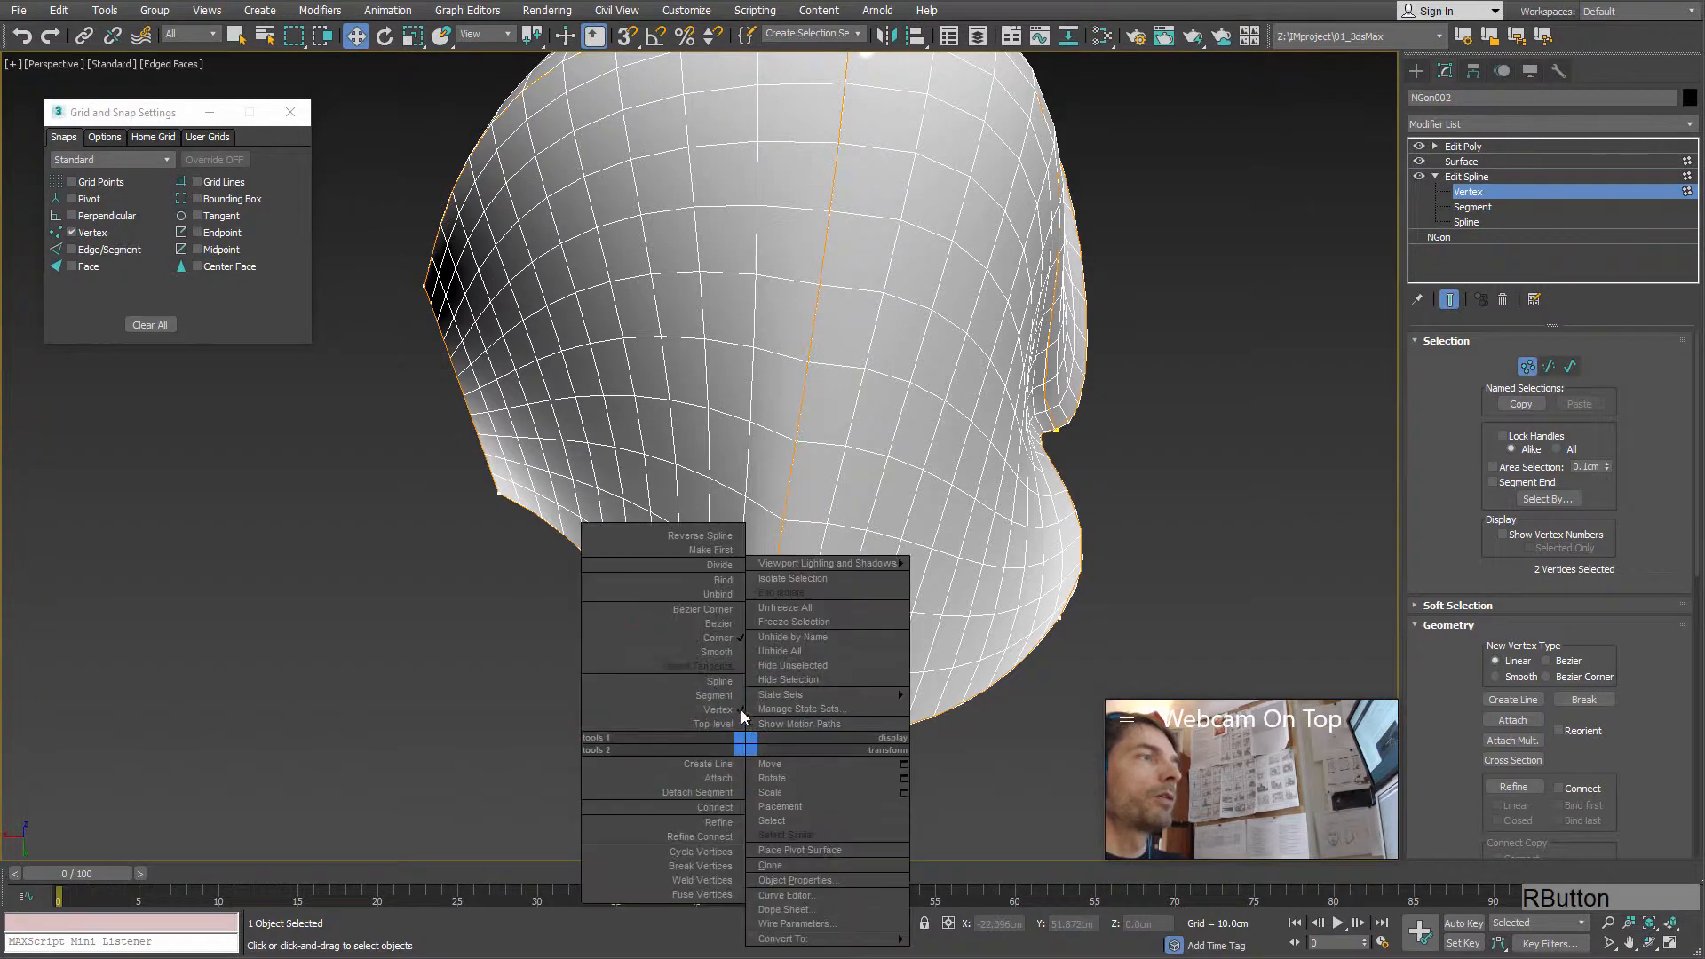
{"action": "left_click", "coordinate": [720, 618]}
{"action": "middle_click_drag", "start_coordinate": [838, 739], "coordinate": [848, 783], "text": "alt"}
{"action": "left_click_drag", "start_coordinate": [871, 761], "coordinate": [803, 604]}
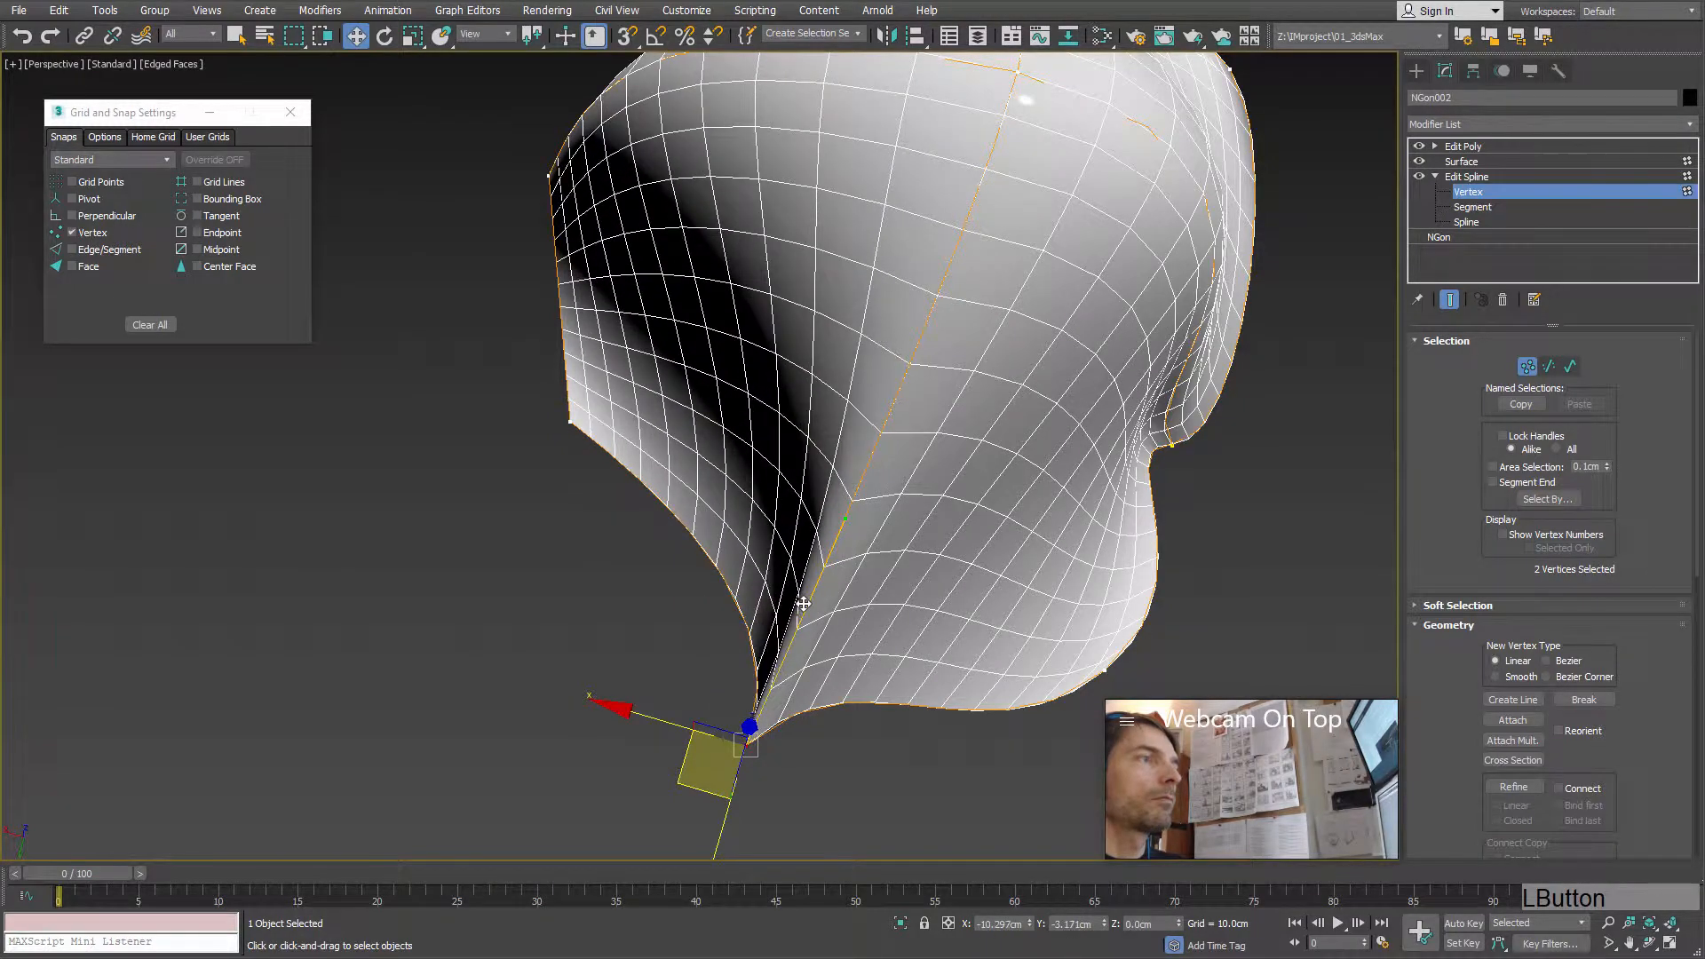
{"action": "middle_click_drag", "start_coordinate": [865, 610], "coordinate": [766, 551], "text": "alt"}
{"action": "left_click_drag", "start_coordinate": [948, 545], "coordinate": [794, 464]}
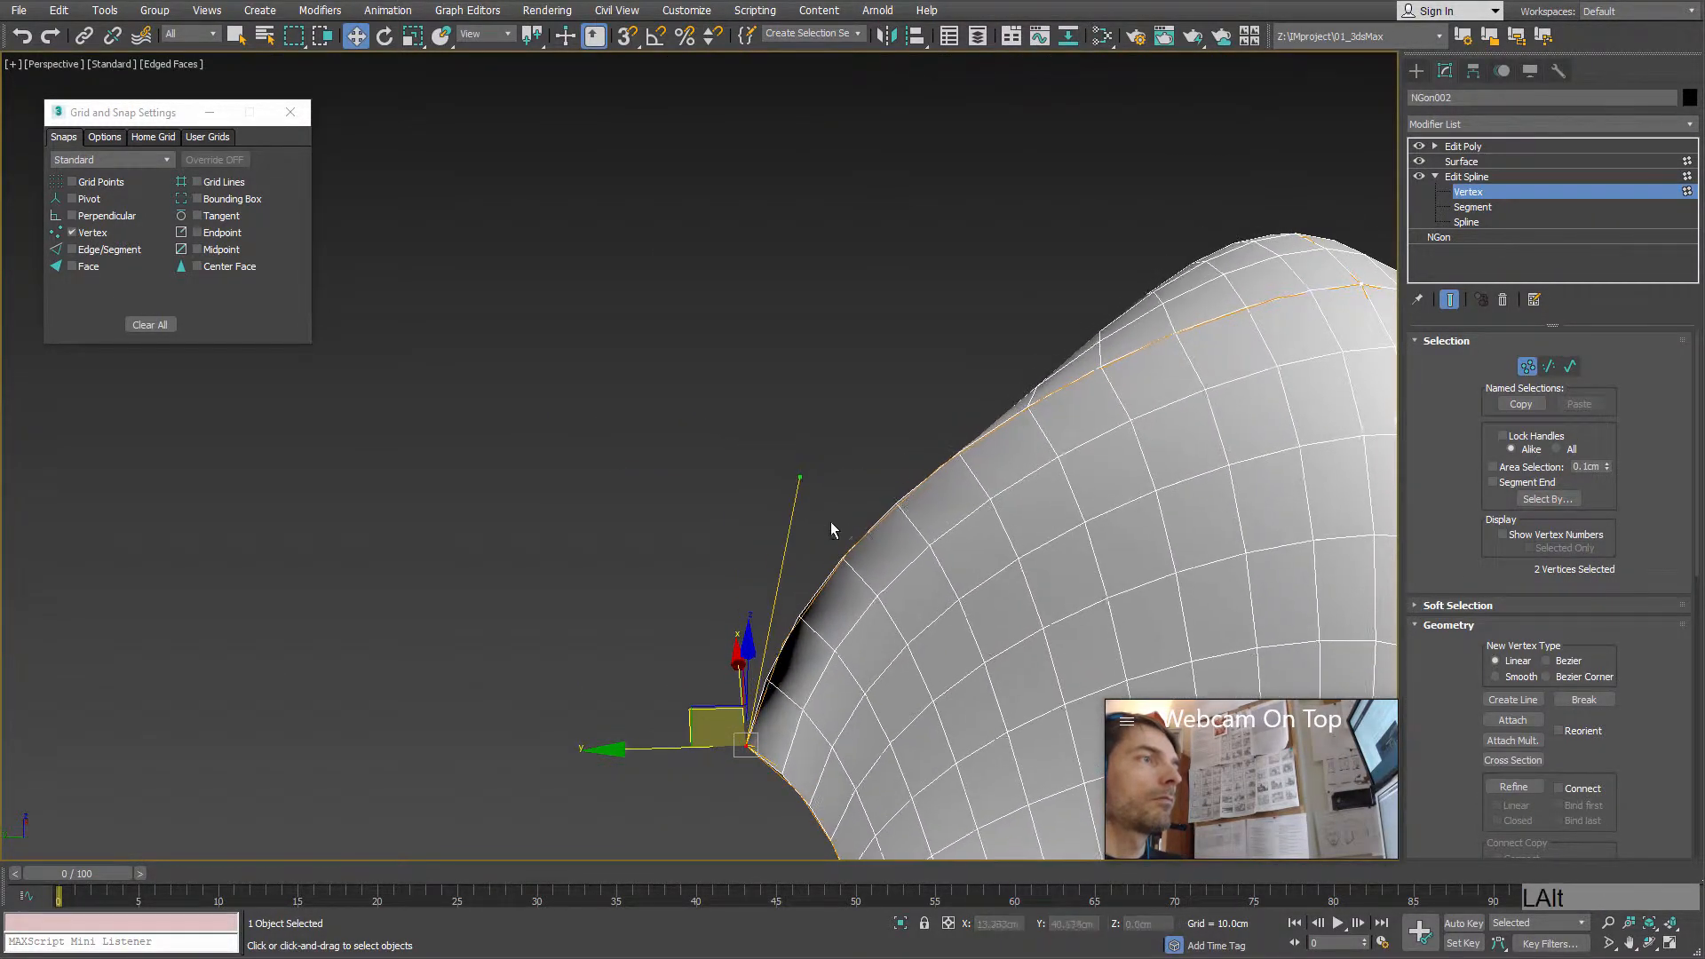
{"action": "middle_click_drag", "start_coordinate": [794, 464], "coordinate": [768, 740], "text": "alt"}
Step: Convert the selected seam-end vertices to Smooth and move them upward to arch the surface's edge
{"action": "right_click", "coordinate": [750, 741]}
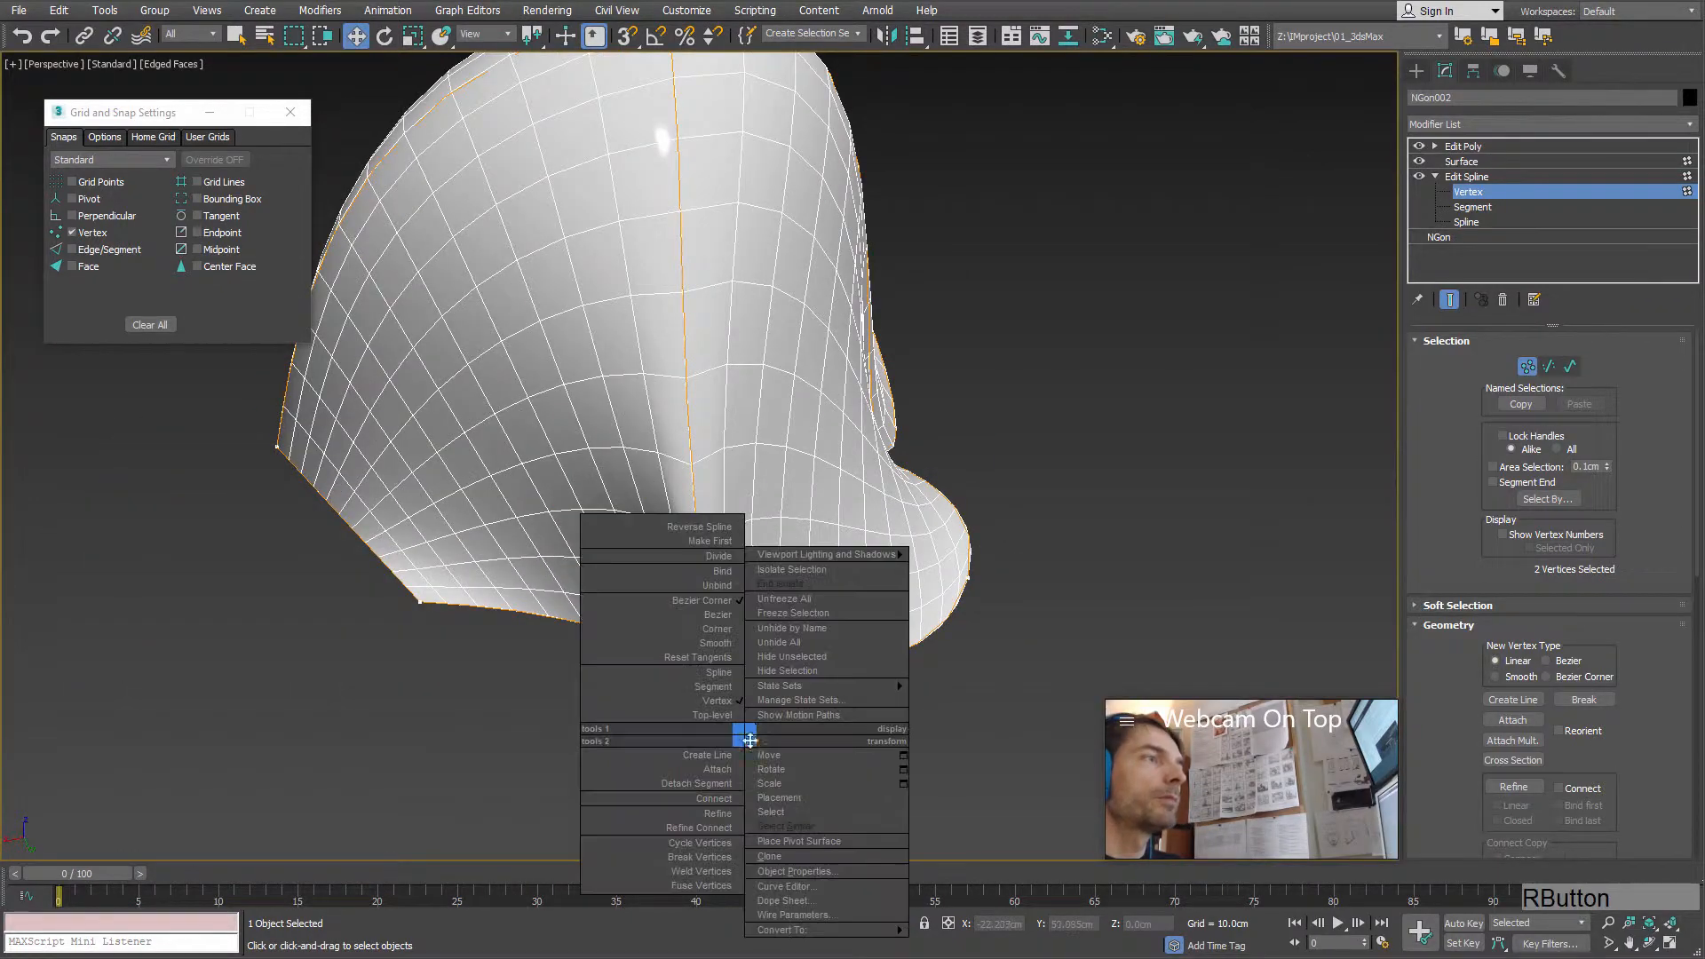
{"action": "left_click", "coordinate": [714, 642]}
{"action": "middle_click_drag", "start_coordinate": [737, 621], "coordinate": [748, 550], "text": "alt"}
{"action": "left_click", "coordinate": [748, 548]}
{"action": "left_click_drag", "start_coordinate": [748, 549], "coordinate": [811, 293]}
{"action": "middle_click_drag", "start_coordinate": [811, 293], "coordinate": [736, 389], "text": "alt"}
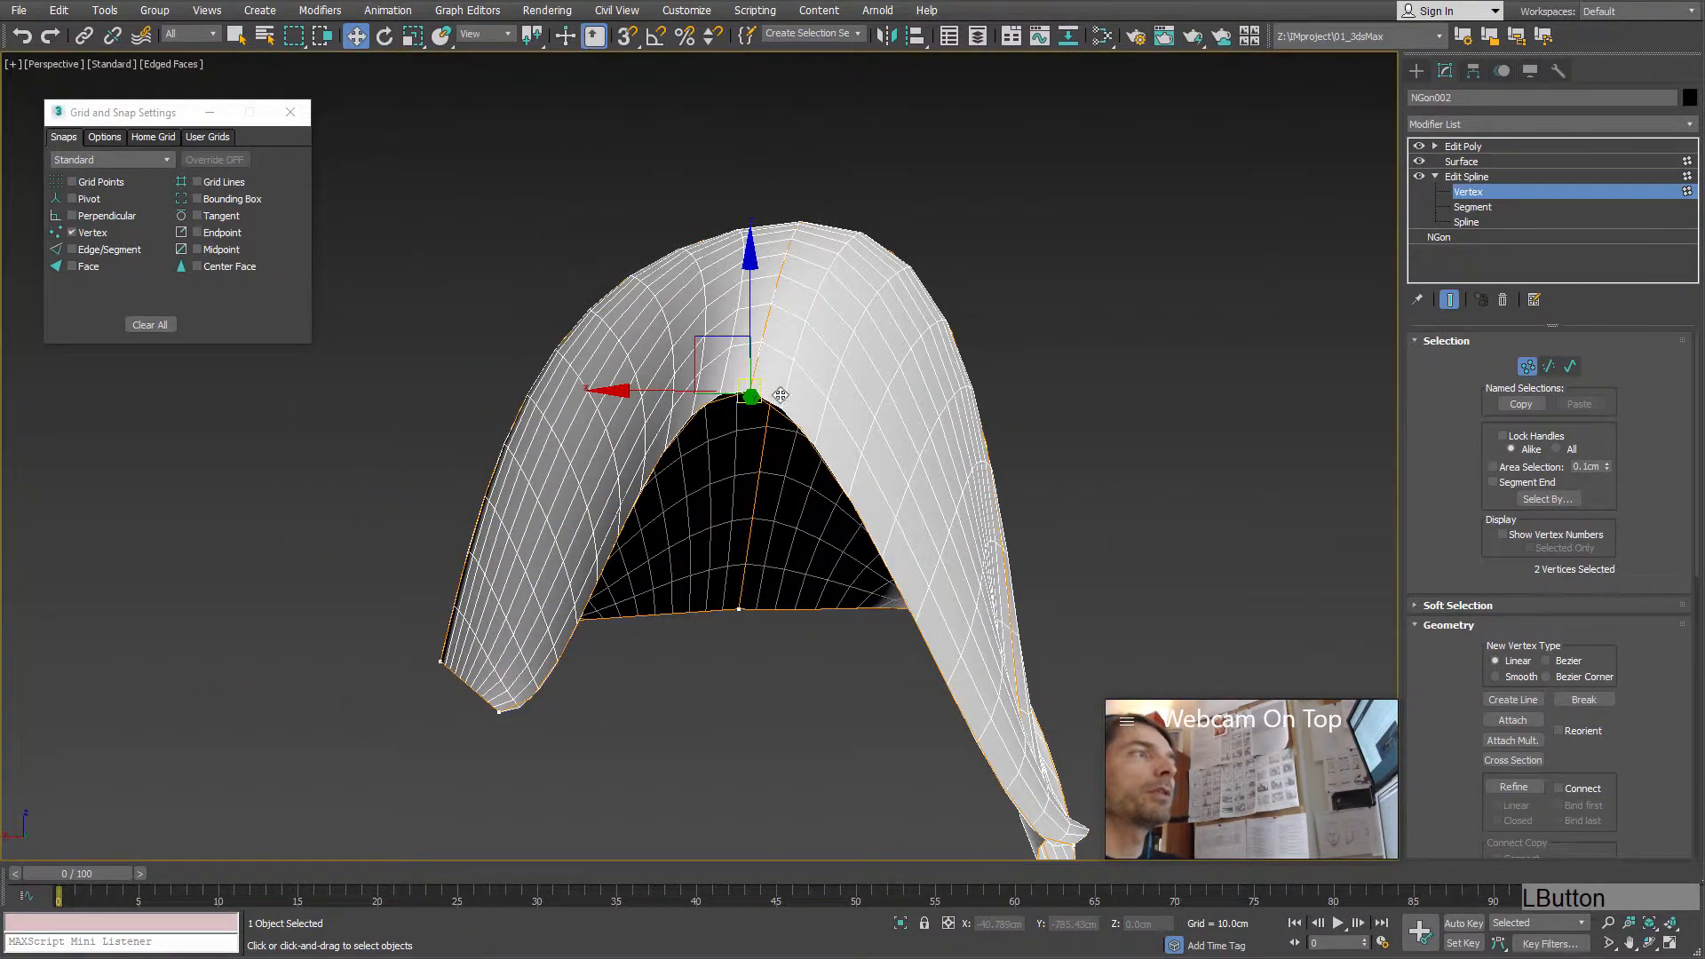
Step: Reposition the Smooth vertex pair to refine the arched opening in the surface's edge
{"action": "left_click_drag", "start_coordinate": [780, 395], "coordinate": [761, 582]}
{"action": "mouse_move", "coordinate": [761, 582]}
{"action": "middle_mouse_down", "text": "alt"}
{"action": "mouse_move", "coordinate": [852, 629]}
{"action": "mouse_move", "coordinate": [776, 568]}
{"action": "middle_mouse_up", "text": "alt"}
{"action": "left_click_drag", "start_coordinate": [776, 568], "coordinate": [639, 683]}
{"action": "middle_click_drag", "start_coordinate": [640, 683], "coordinate": [430, 571], "text": "alt"}
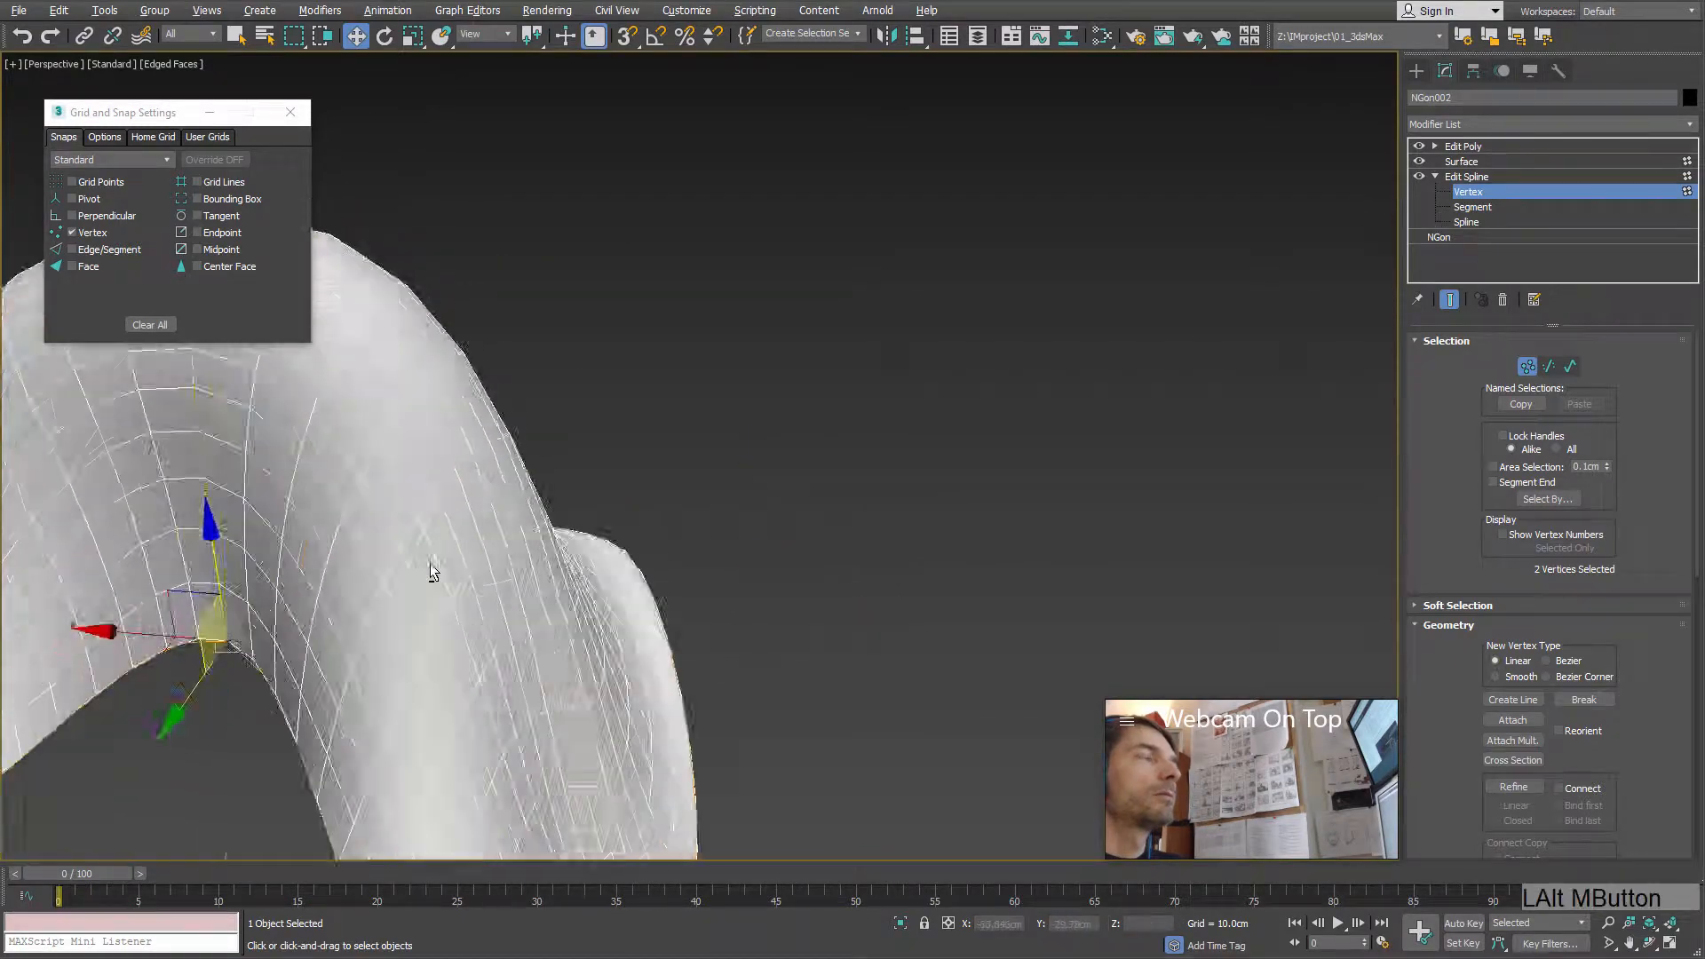
{"action": "scroll", "coordinate": [430, 571], "scroll_direction": "down", "scroll_amount": 5}
{"action": "middle_click_drag", "start_coordinate": [544, 543], "coordinate": [970, 518]}
{"action": "middle_click_drag", "start_coordinate": [970, 519], "coordinate": [860, 584], "text": "alt"}
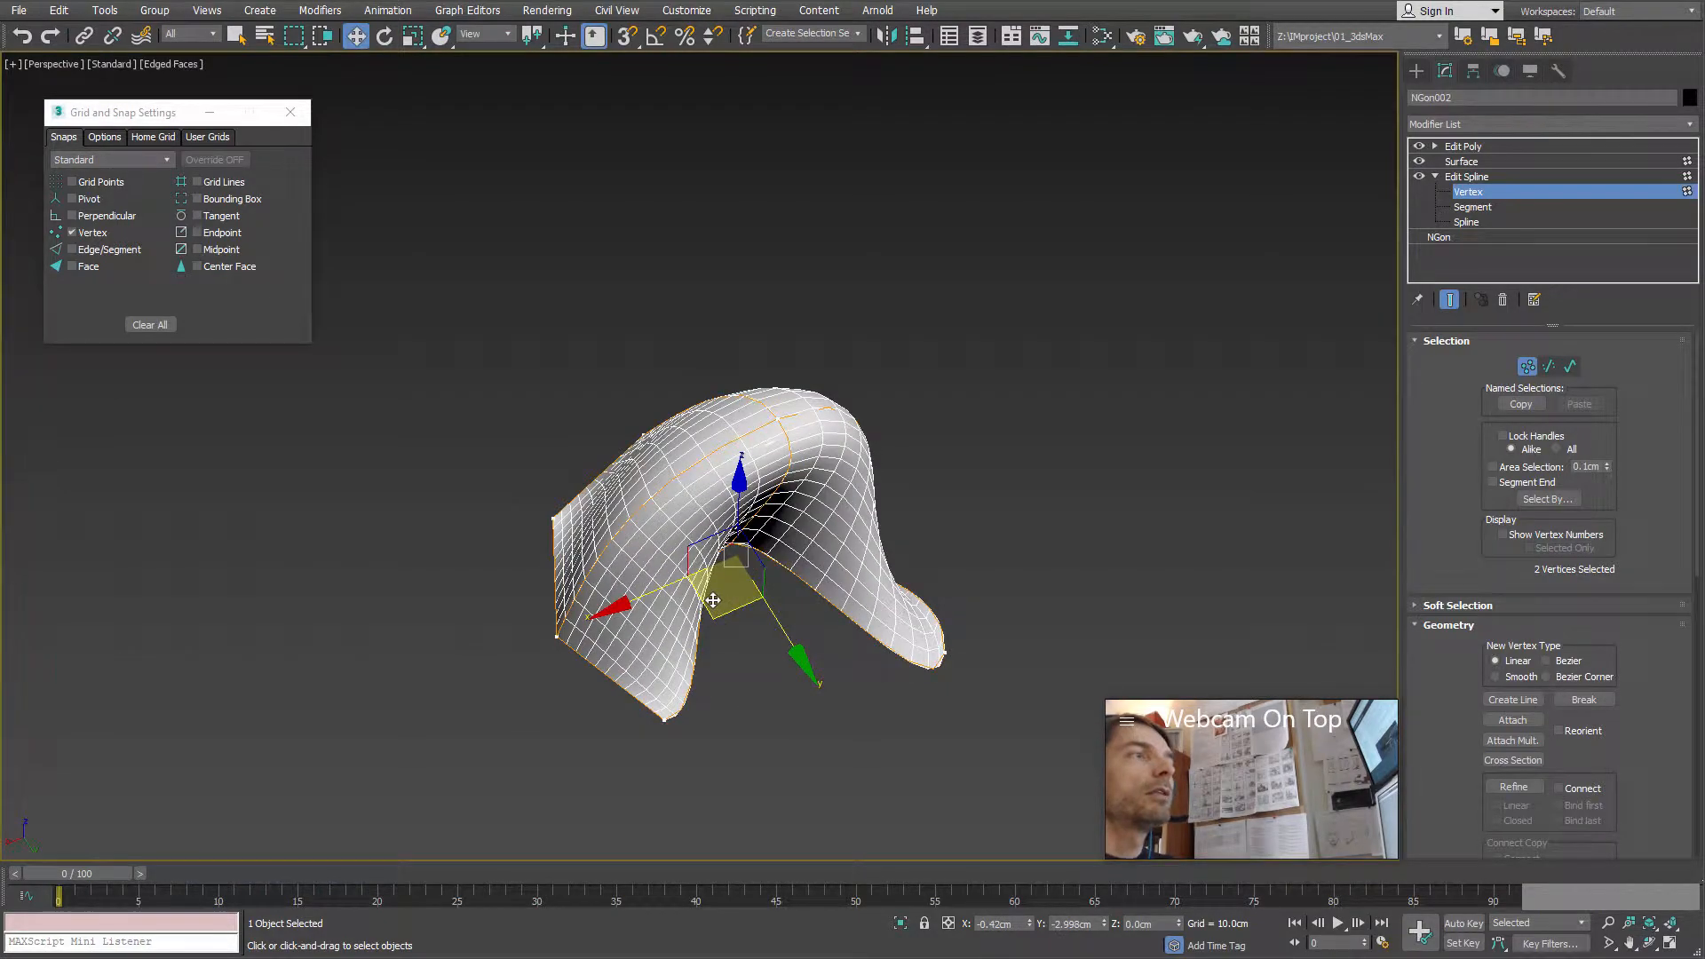
Step: Move the surface's low outer corner vertex outward and up to about X -80.5, Y -65.2, Z 1.0 cm
{"action": "middle_click_drag", "start_coordinate": [759, 618], "coordinate": [1091, 590], "text": "alt"}
{"action": "middle_click_drag", "start_coordinate": [675, 728], "coordinate": [701, 487]}
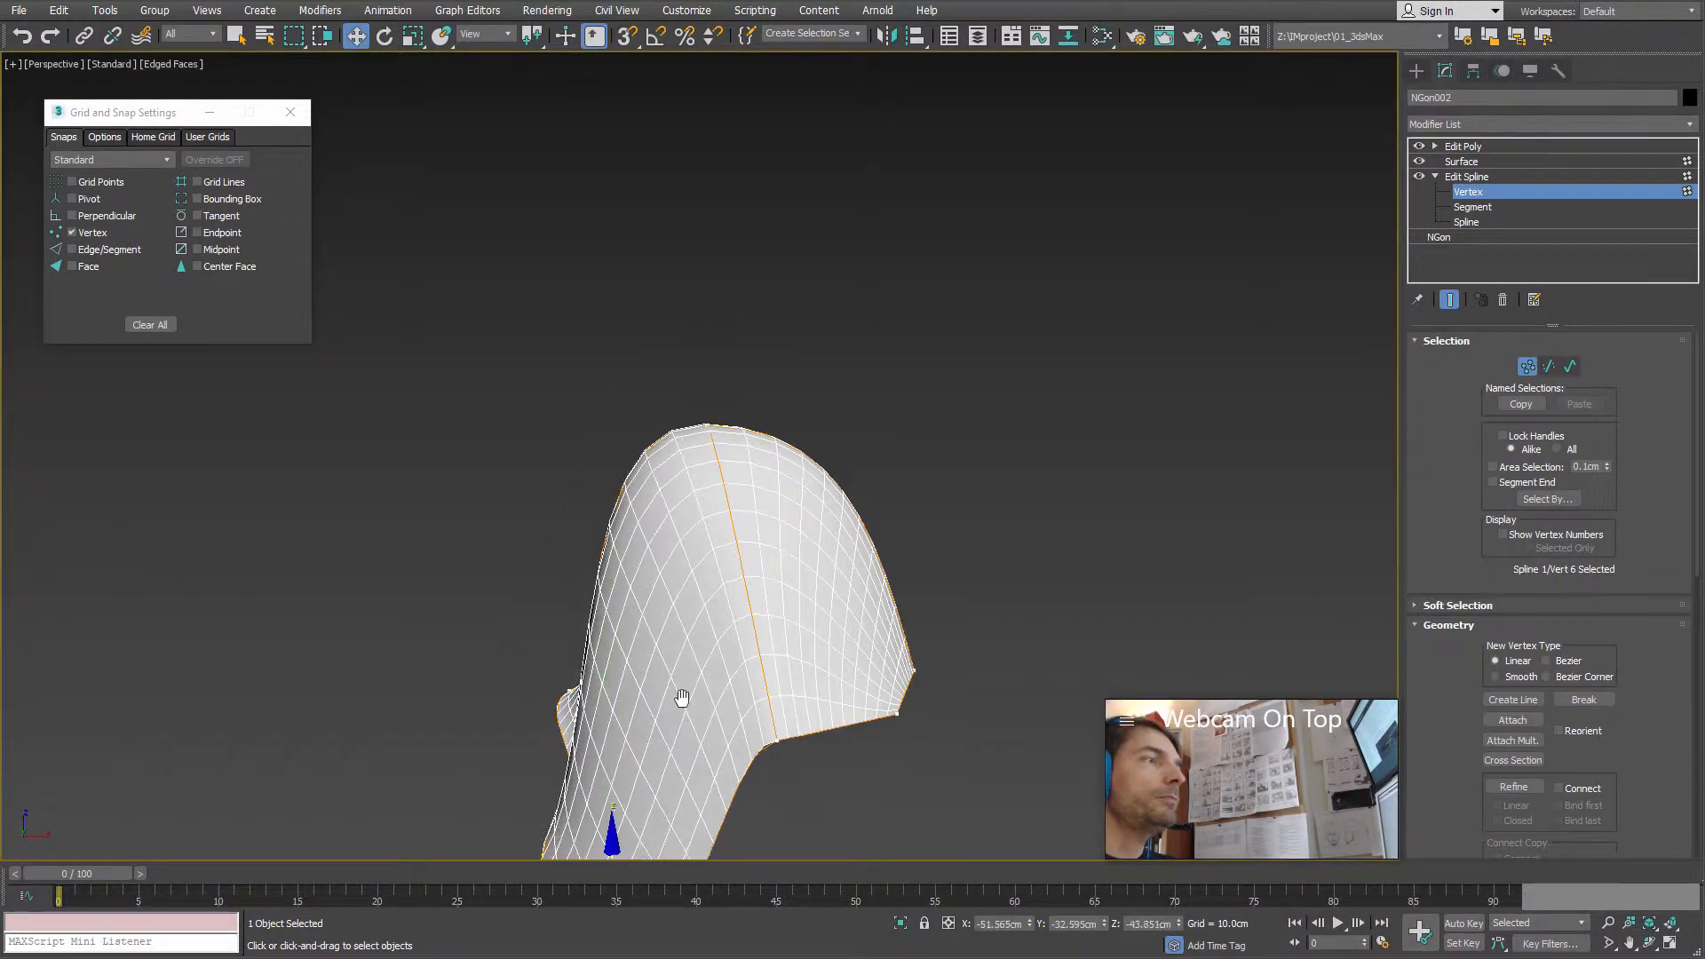
{"action": "middle_click_drag", "start_coordinate": [702, 486], "coordinate": [648, 721], "text": "alt"}
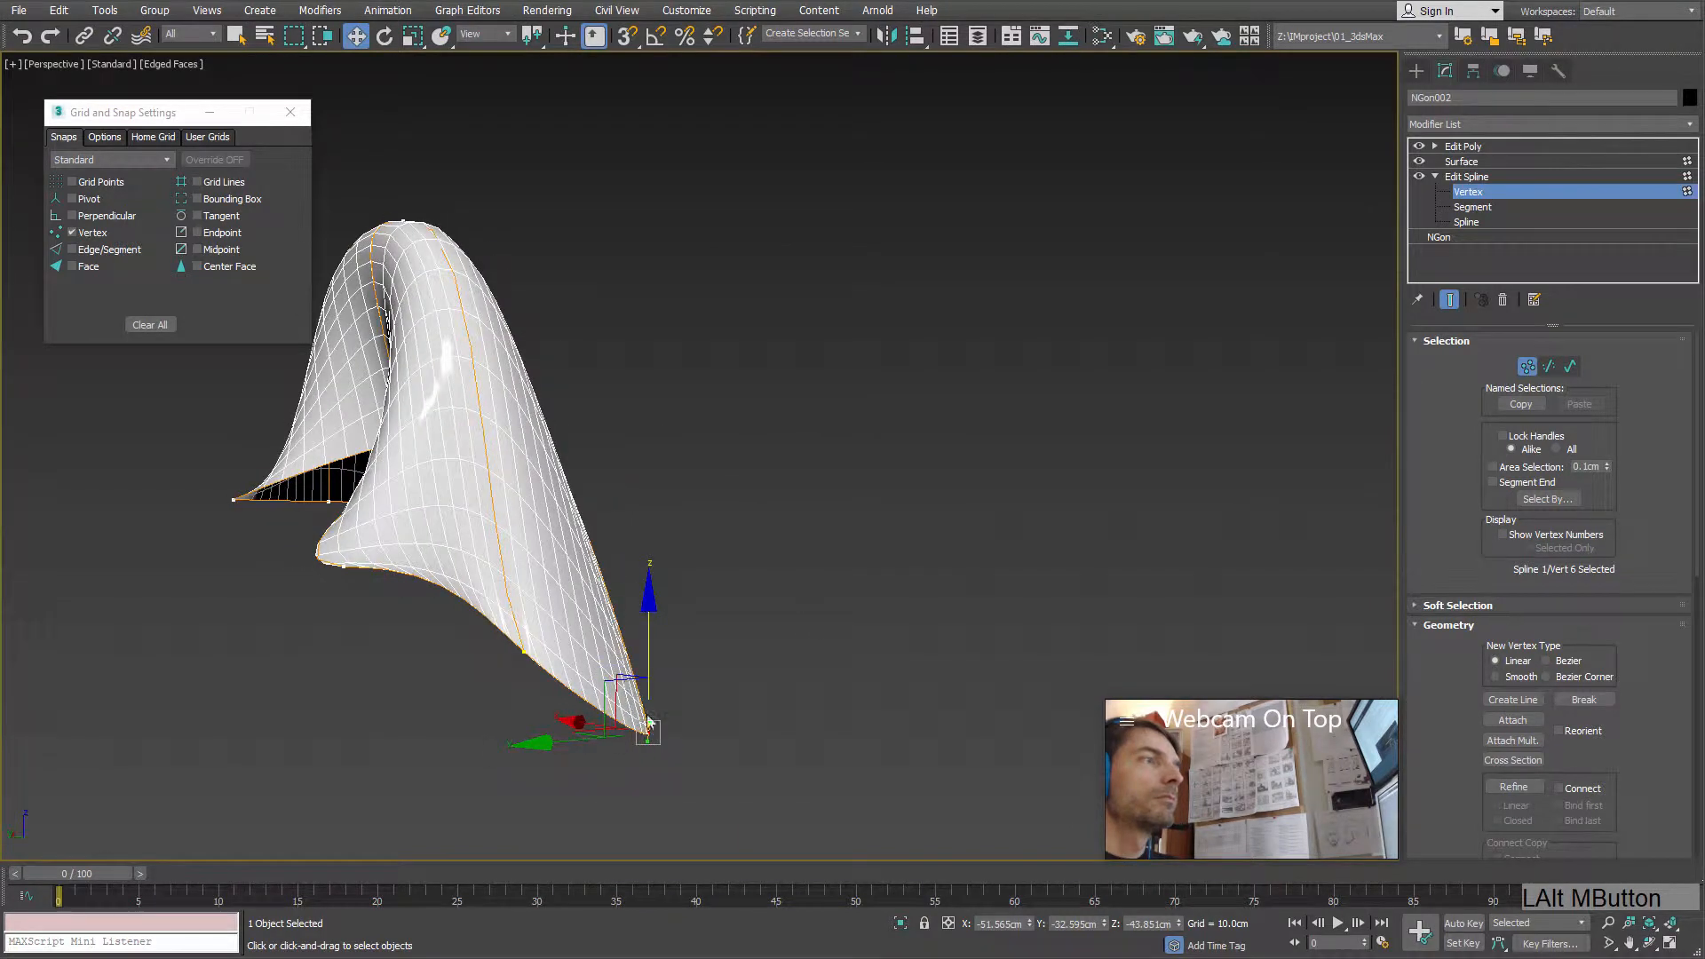
{"action": "left_click_drag", "start_coordinate": [658, 732], "coordinate": [836, 474]}
{"action": "middle_click_drag", "start_coordinate": [885, 473], "coordinate": [775, 621], "text": "alt"}
{"action": "middle_click_drag", "start_coordinate": [799, 608], "coordinate": [897, 581], "text": "alt"}
{"action": "middle_click_drag", "start_coordinate": [957, 507], "coordinate": [842, 430], "text": "alt"}
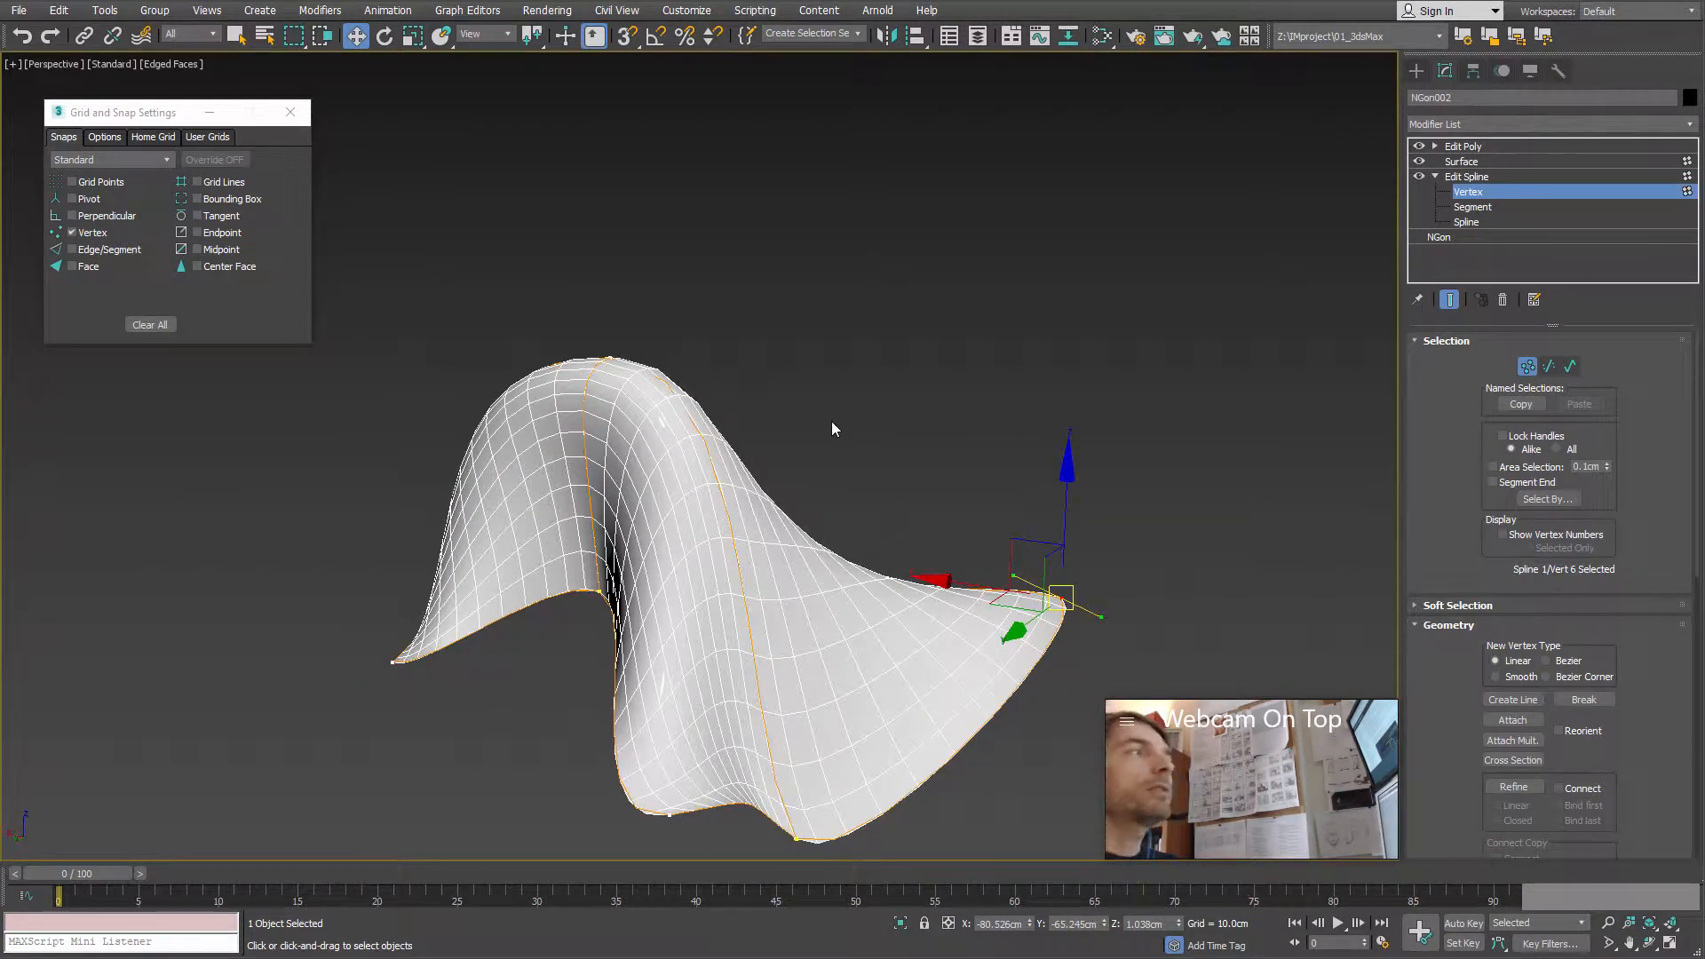
Step: Select the peak vertex pair and adjust its Bezier tangent handles to reshape the top of the surface
{"action": "left_click", "coordinate": [637, 344]}
{"action": "middle_click_drag", "start_coordinate": [637, 344], "coordinate": [667, 298], "text": "alt"}
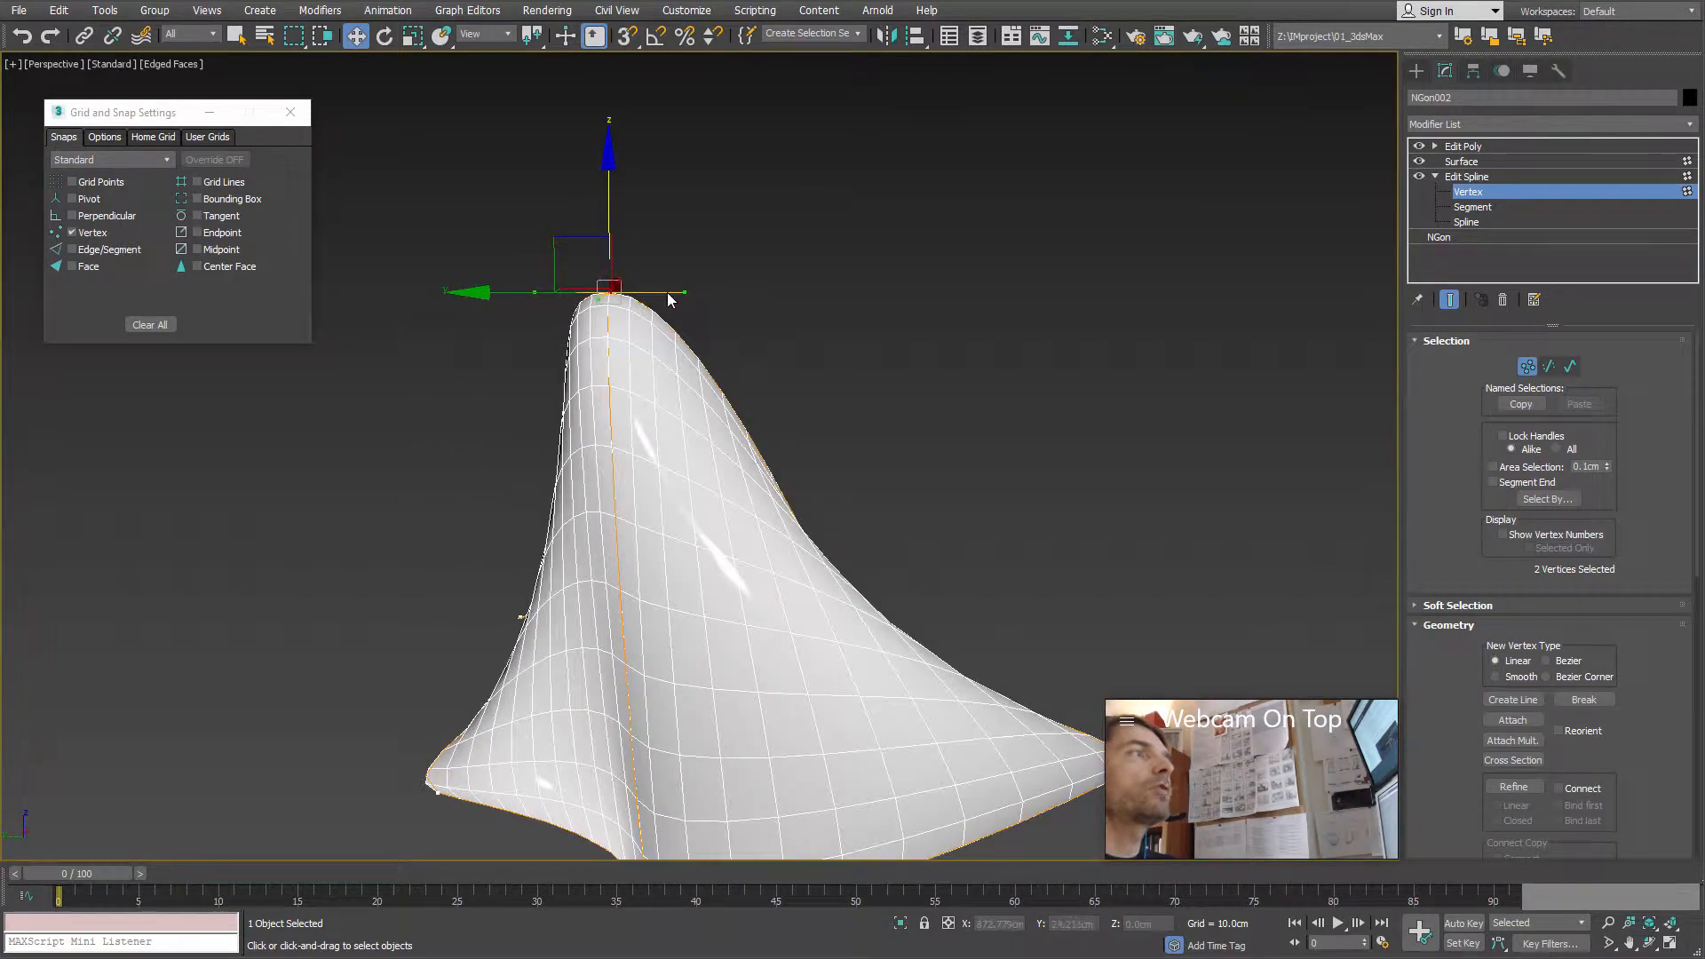
{"action": "left_click_drag", "start_coordinate": [682, 291], "coordinate": [655, 204]}
{"action": "left_click_drag", "start_coordinate": [468, 236], "coordinate": [676, 271]}
{"action": "middle_click_drag", "start_coordinate": [699, 333], "coordinate": [861, 565], "text": "alt"}
Step: Leave Vertex level, inspect the sculpted surface and close the Grid and Snap Settings window
{"action": "left_click", "coordinate": [1528, 366]}
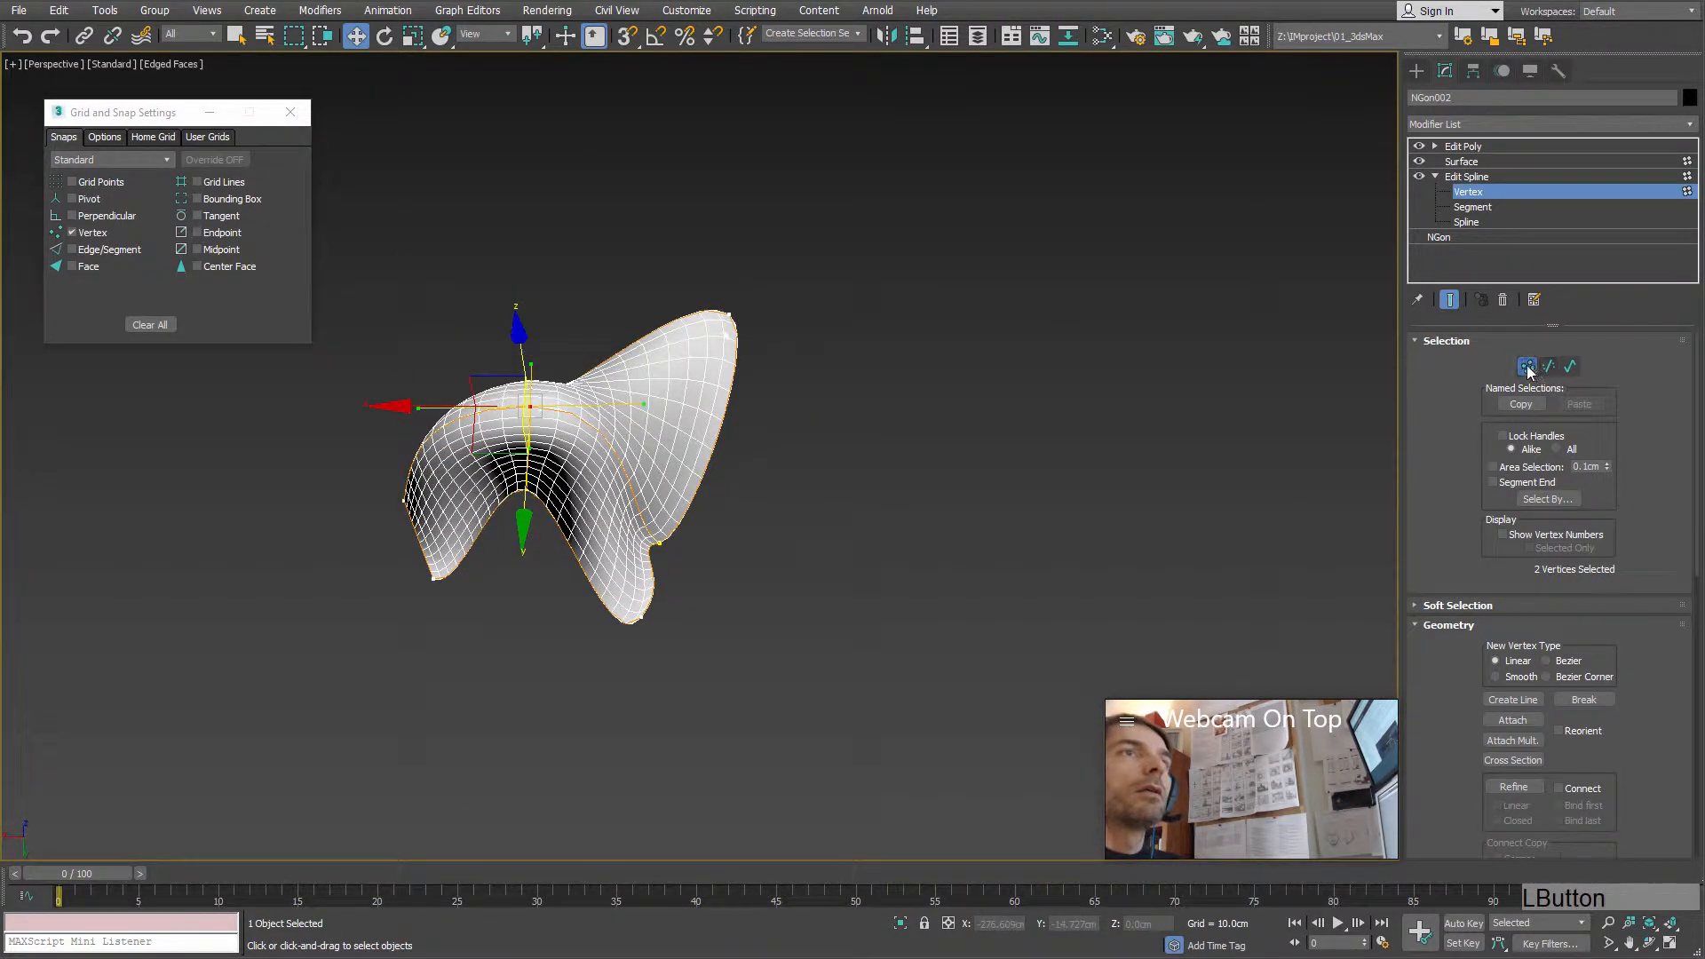
{"action": "left_click_drag", "start_coordinate": [1419, 700], "coordinate": [1420, 630]}
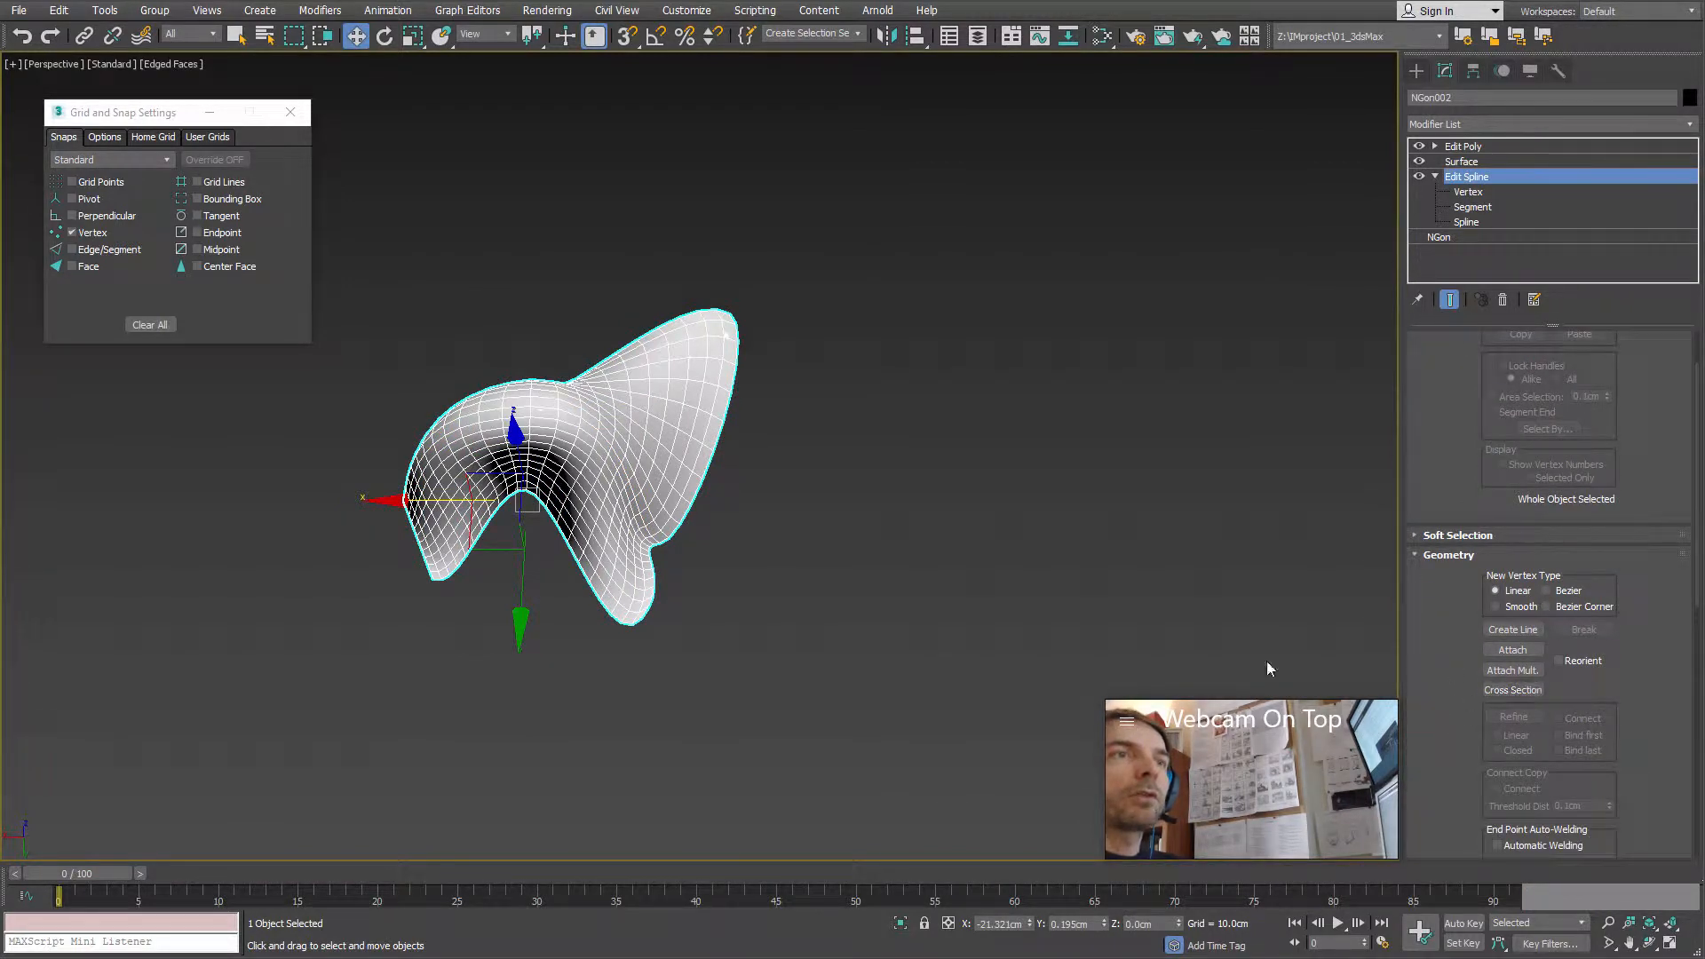
{"action": "middle_click_drag", "start_coordinate": [895, 550], "coordinate": [769, 471], "text": "alt"}
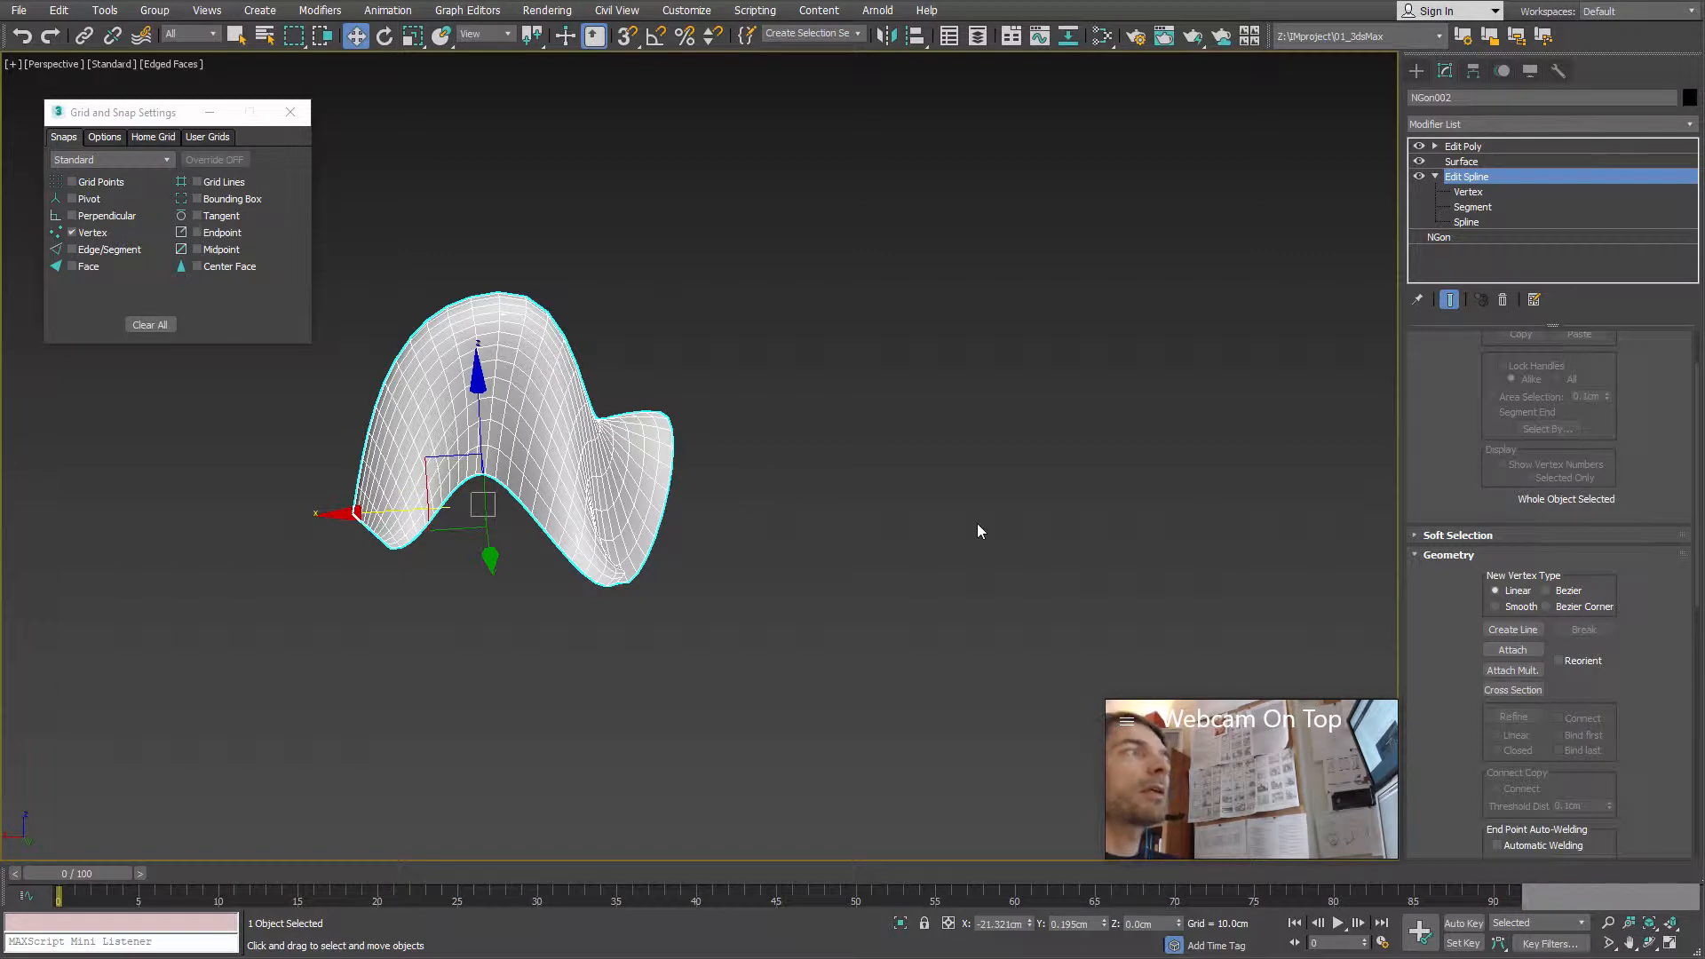
{"action": "left_click", "coordinate": [290, 112]}
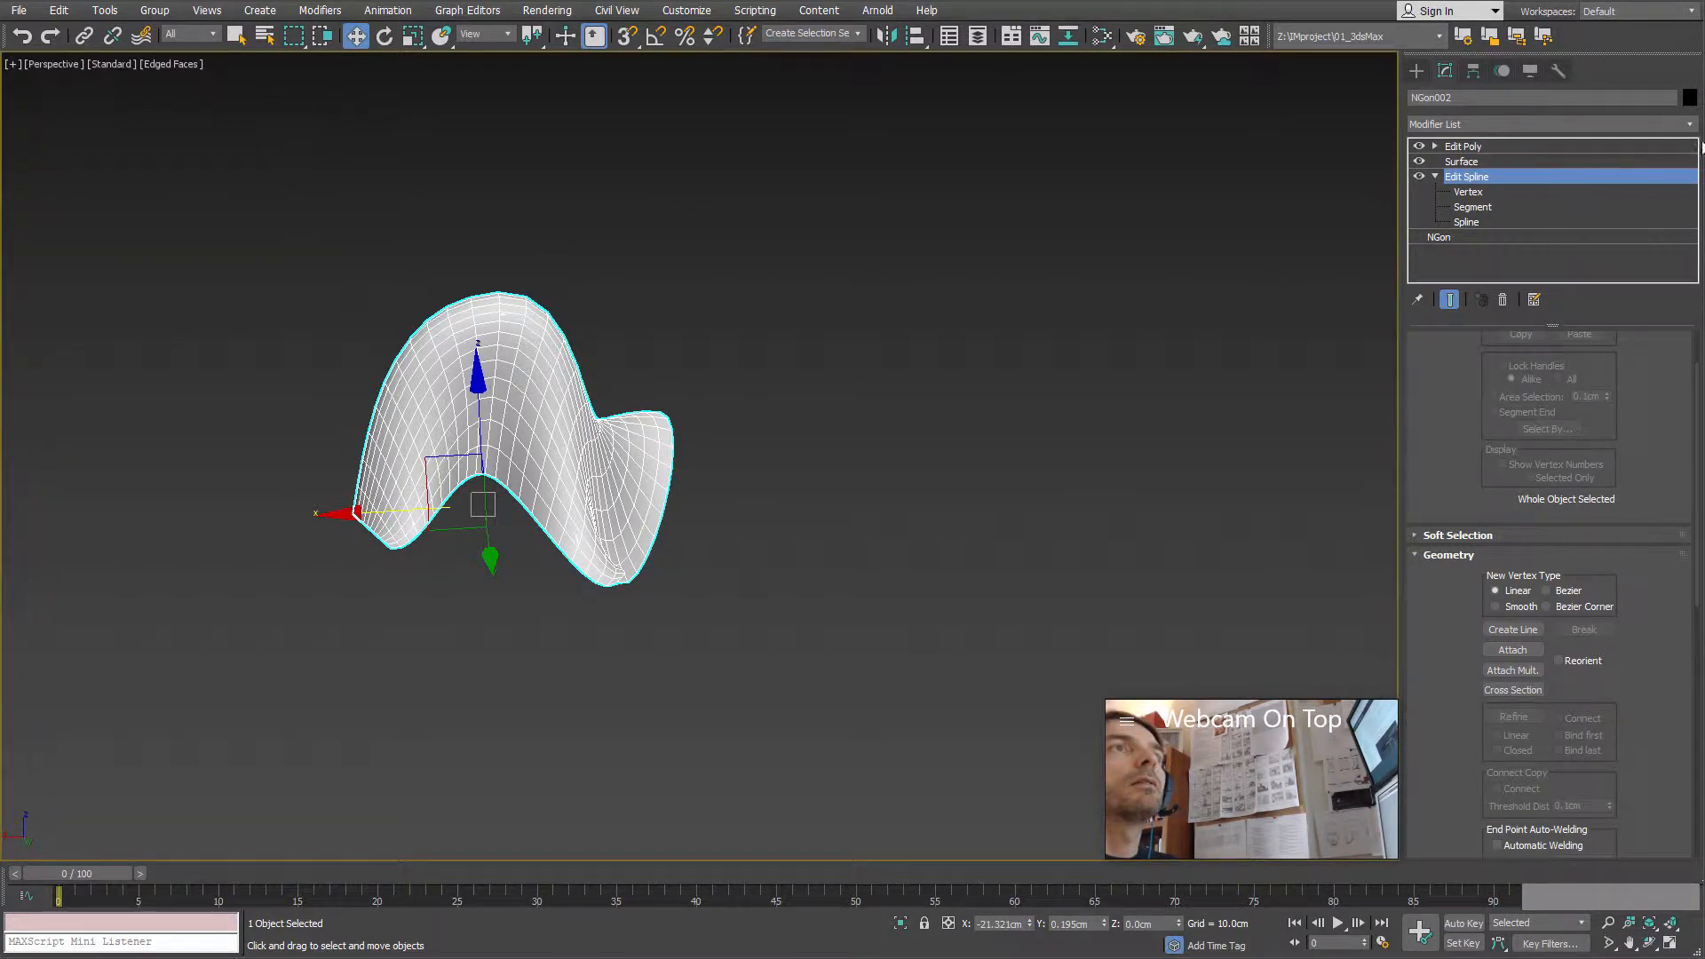
Step: Draw a circle spline with a radius of about 43 cm beside the sculpted surface
{"action": "left_click", "coordinate": [1696, 127]}
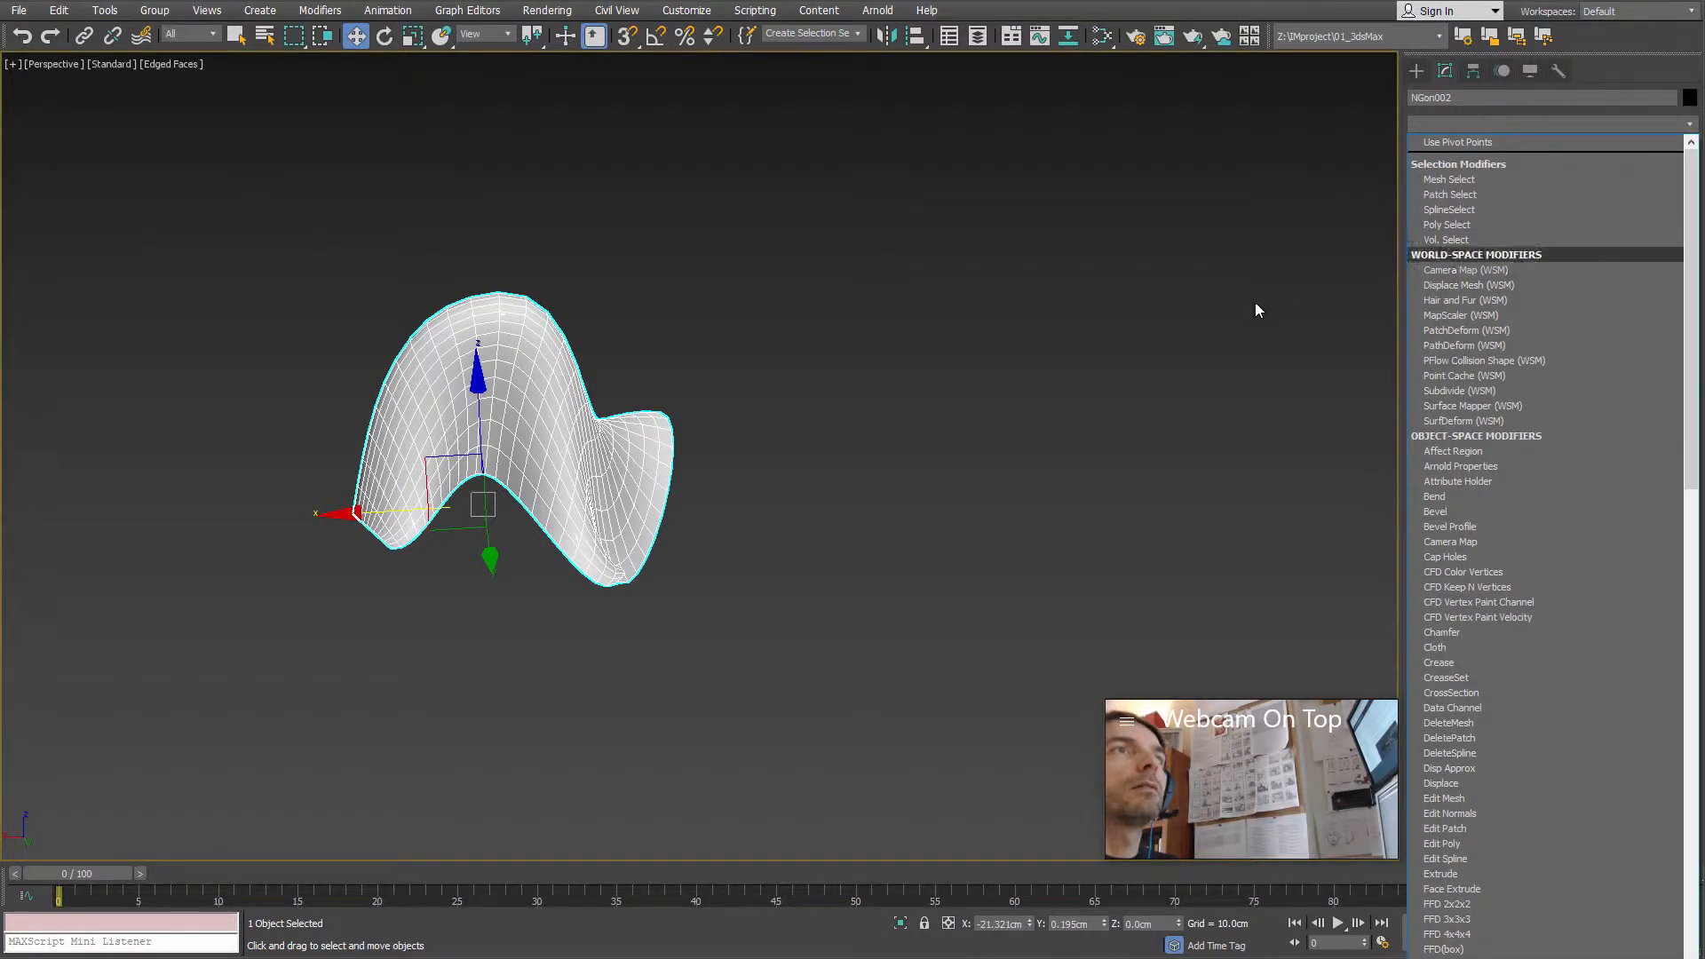
{"action": "left_click", "coordinate": [1255, 304]}
{"action": "left_click", "coordinate": [1415, 71]}
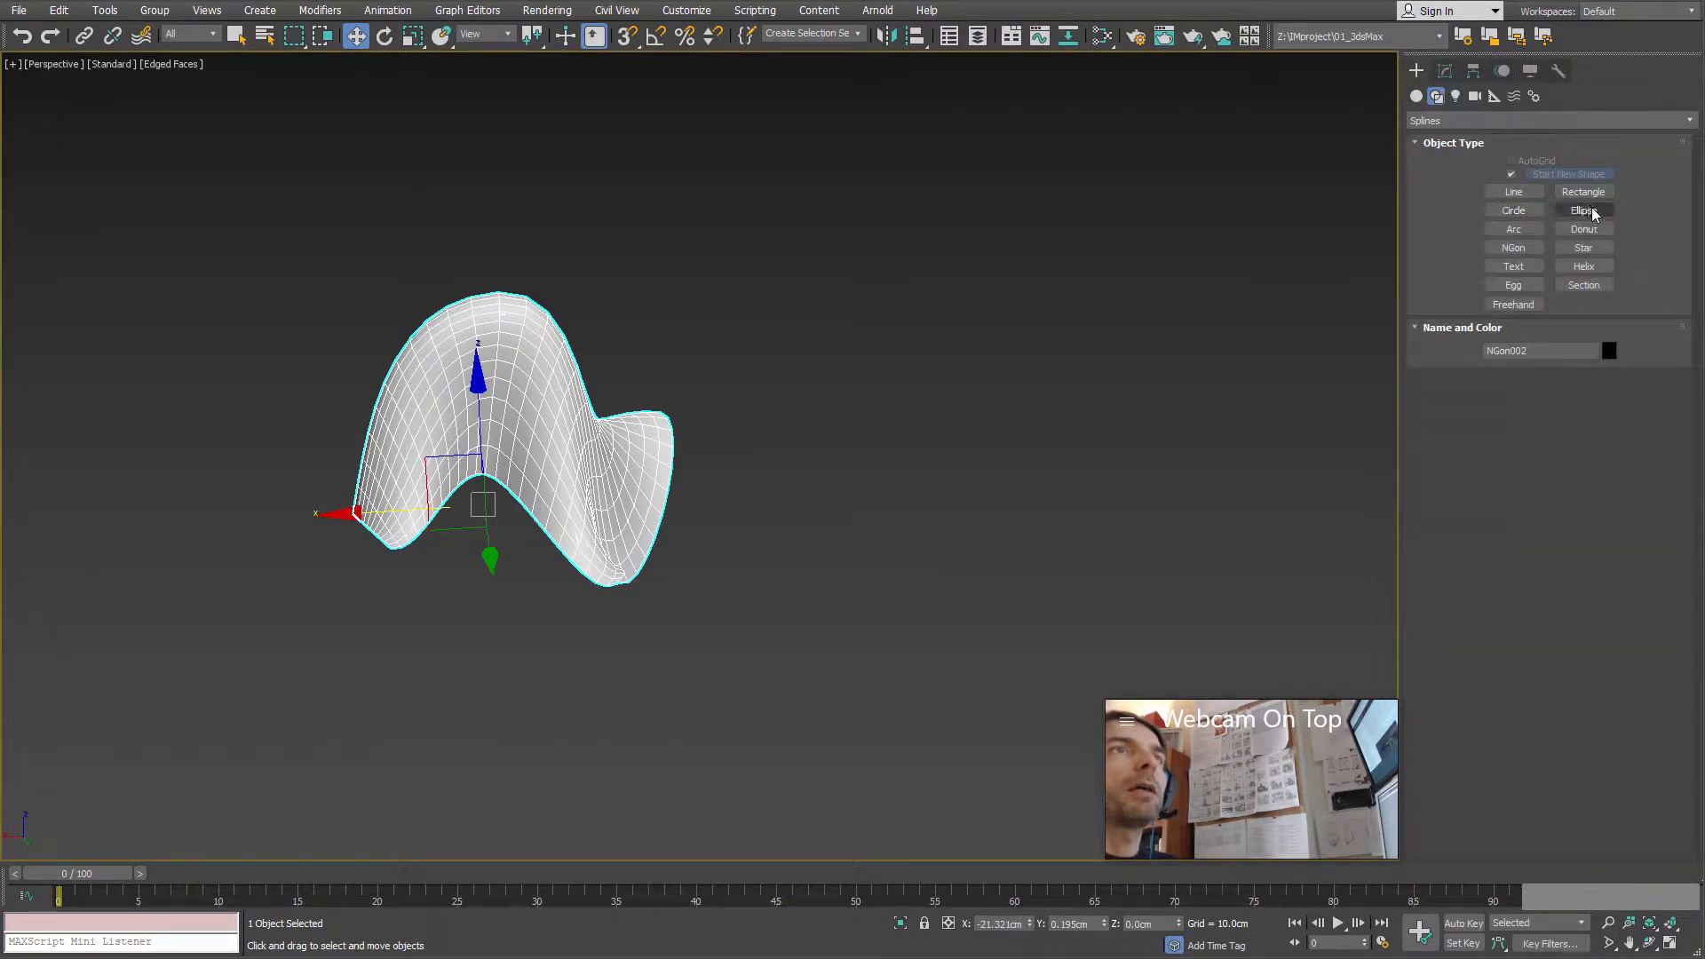
{"action": "left_click", "coordinate": [1521, 212]}
{"action": "left_click_drag", "start_coordinate": [943, 530], "coordinate": [1035, 590]}
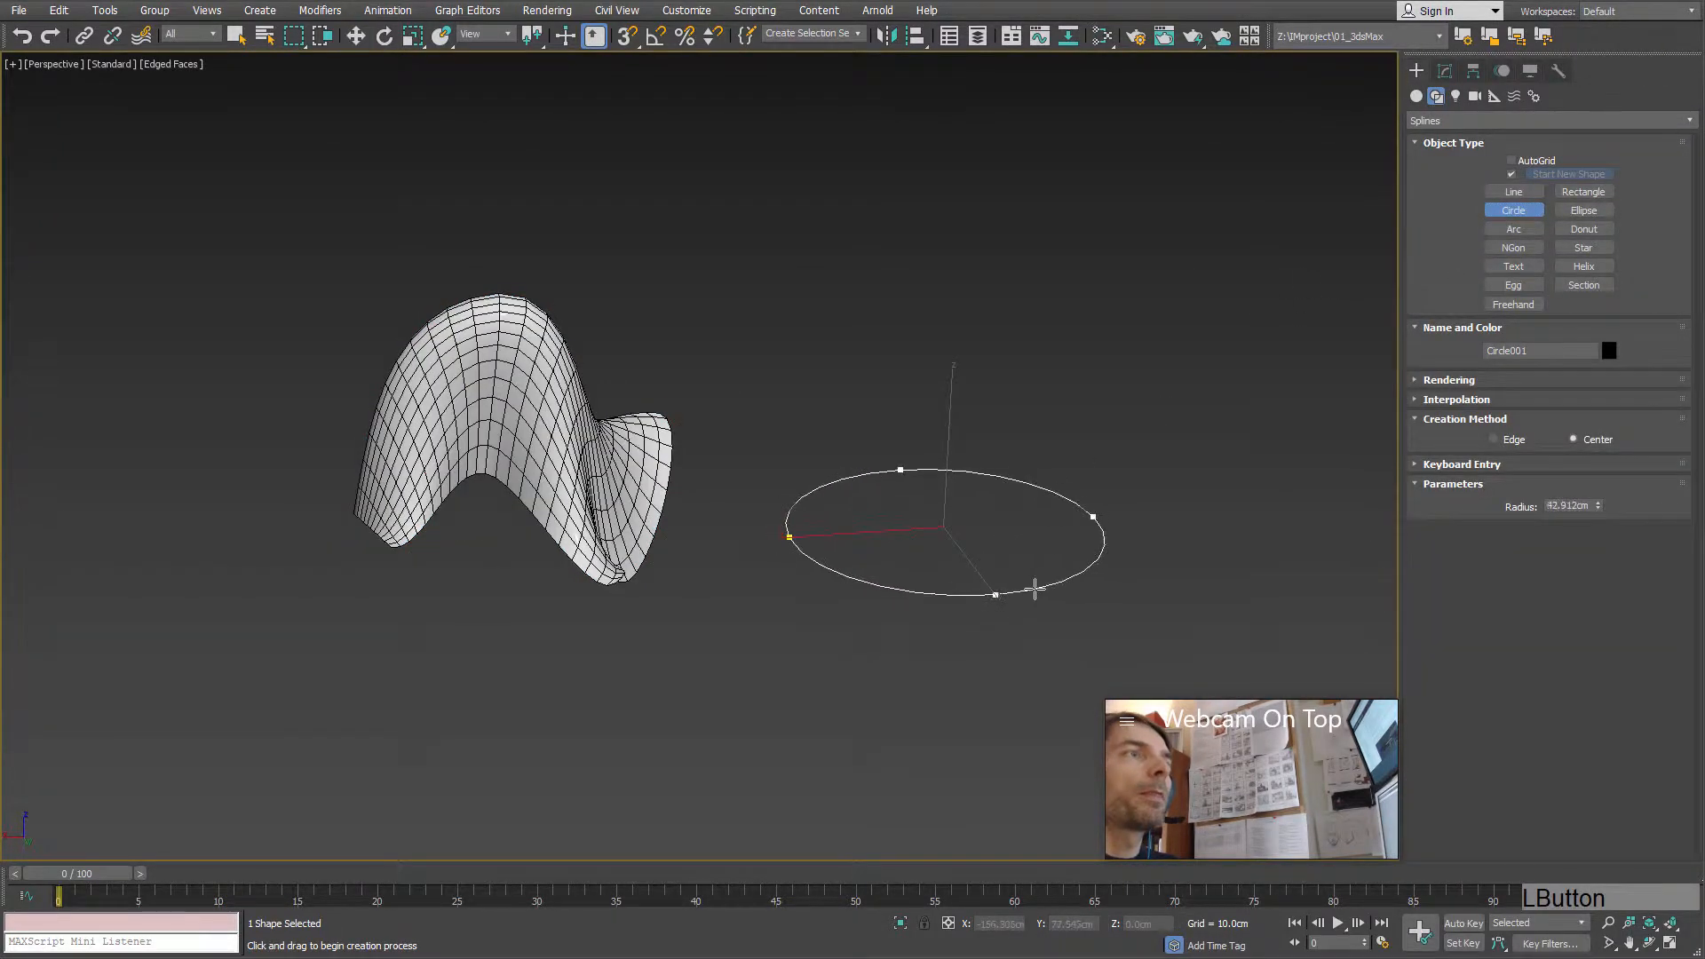
{"action": "right_click", "coordinate": [990, 588]}
Step: Convert the new circle to an Editable Spline and bring it closer into view
{"action": "right_click", "coordinate": [930, 590]}
{"action": "mouse_move", "coordinate": [982, 780]}
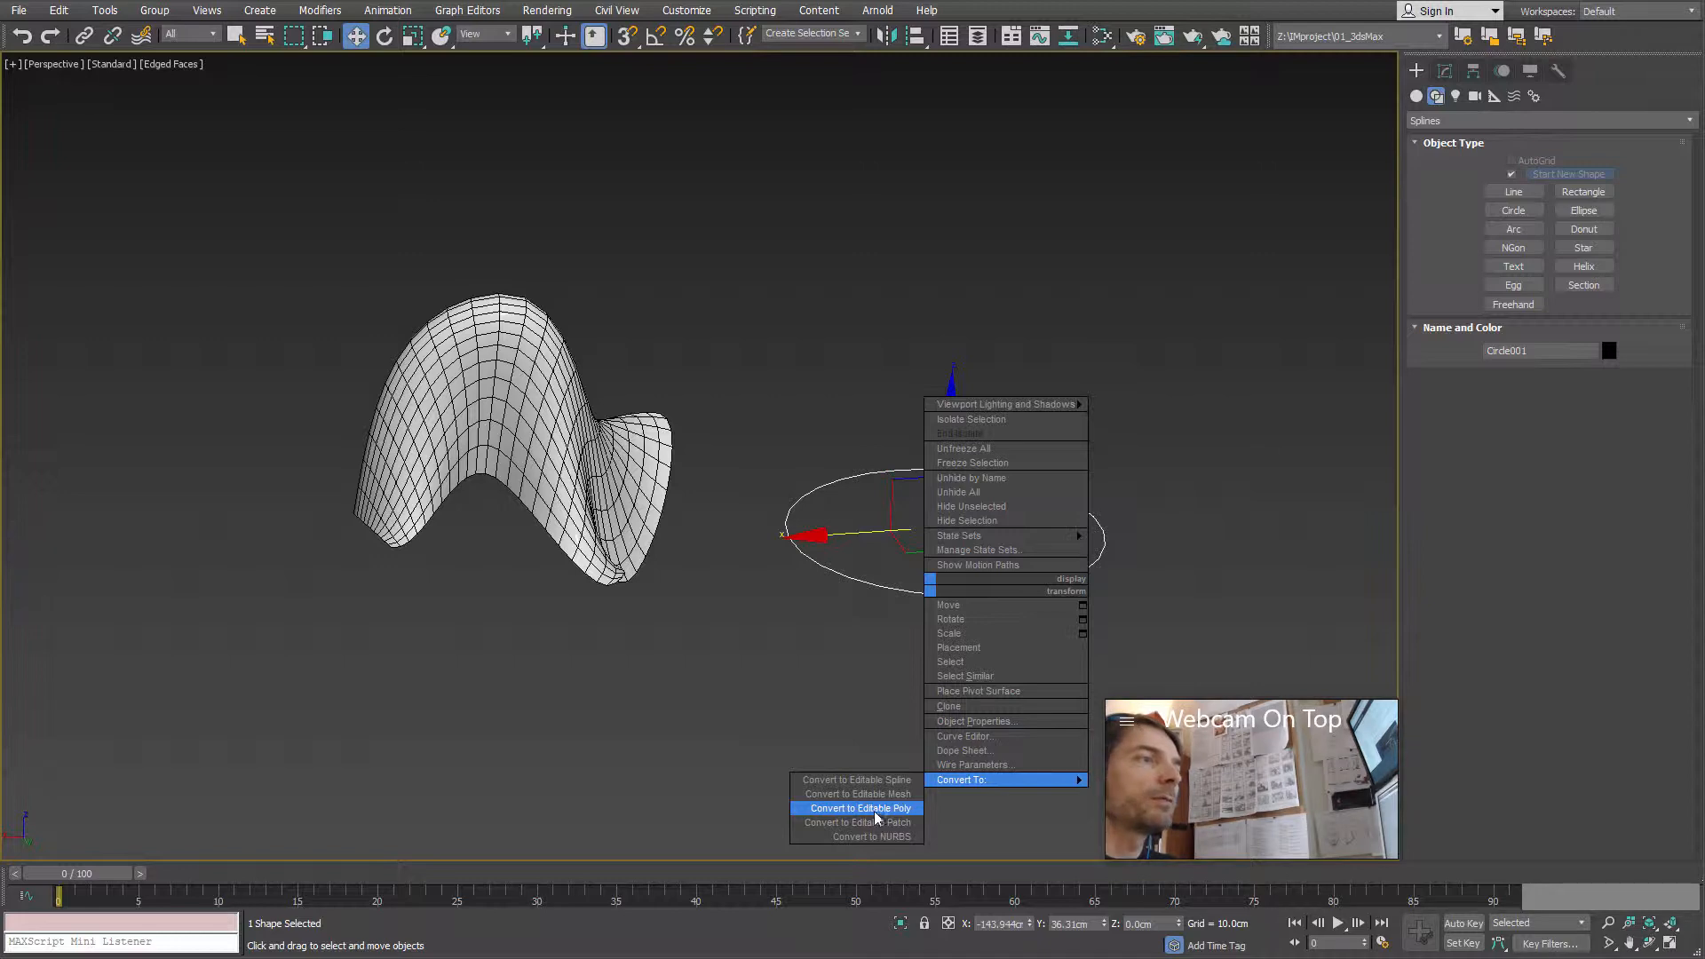
{"action": "left_click", "coordinate": [884, 781]}
{"action": "middle_click_drag", "start_coordinate": [883, 779], "coordinate": [978, 607], "text": "alt"}
{"action": "scroll", "coordinate": [886, 678], "scroll_direction": "up", "scroll_amount": 3}
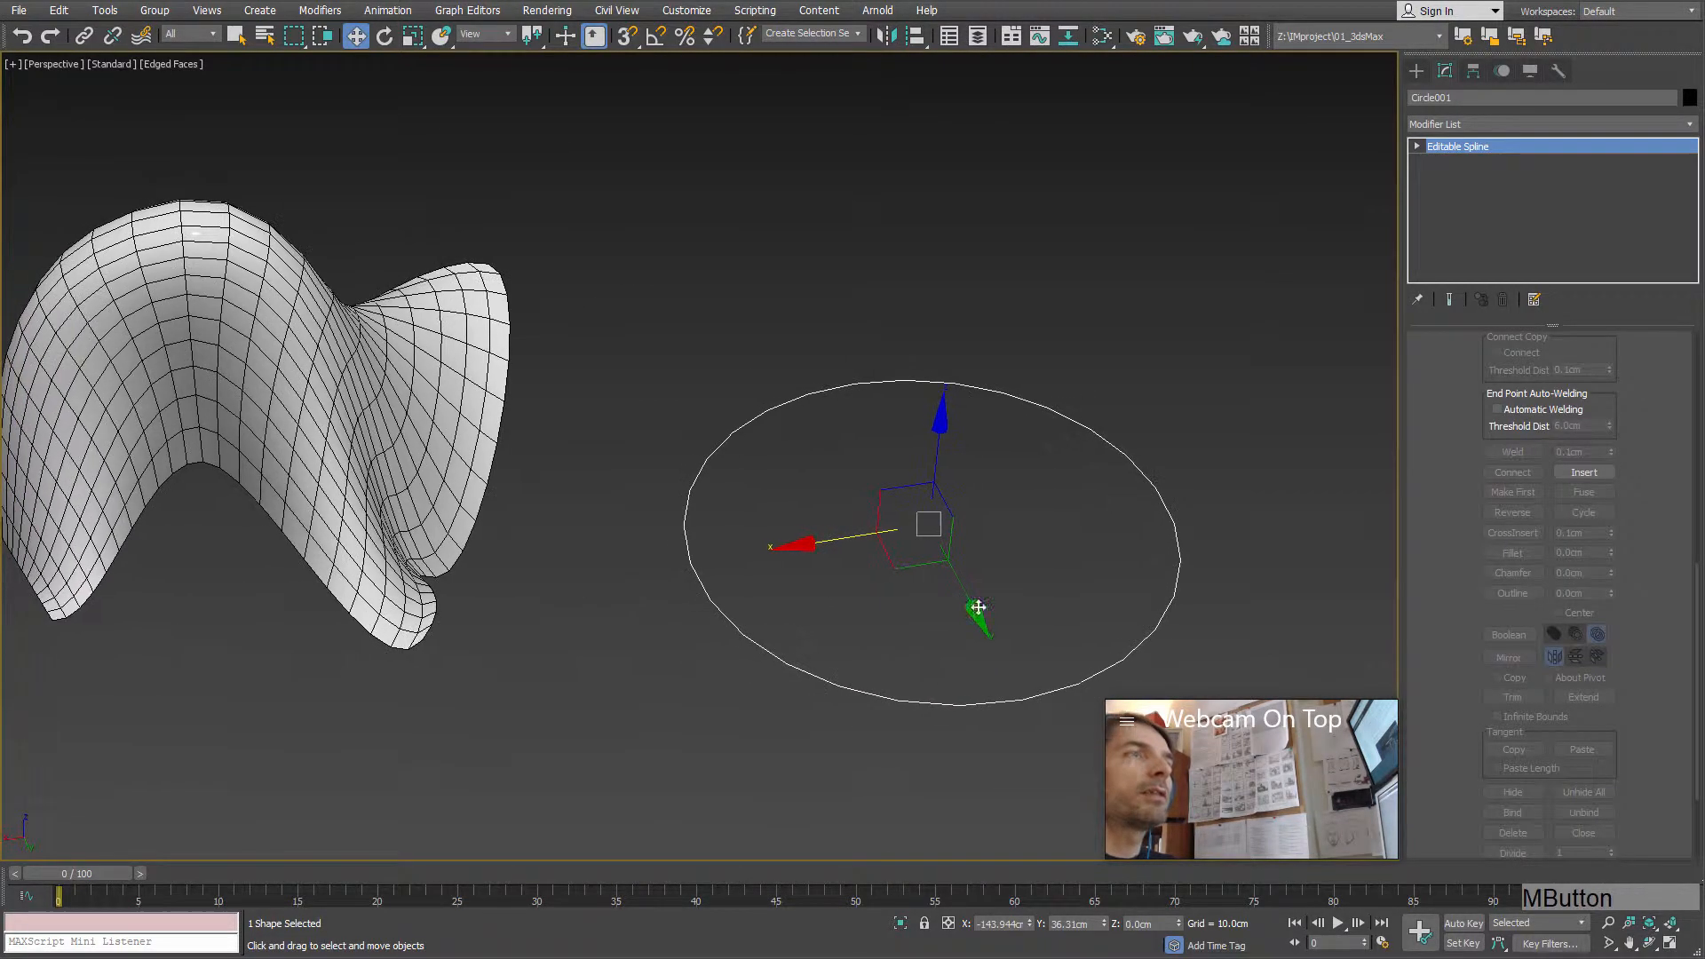
Step: At Vertex level, select the circle's vertex opposite the first vertex and examine the circle's vertex layout
{"action": "left_click", "coordinate": [1417, 149]}
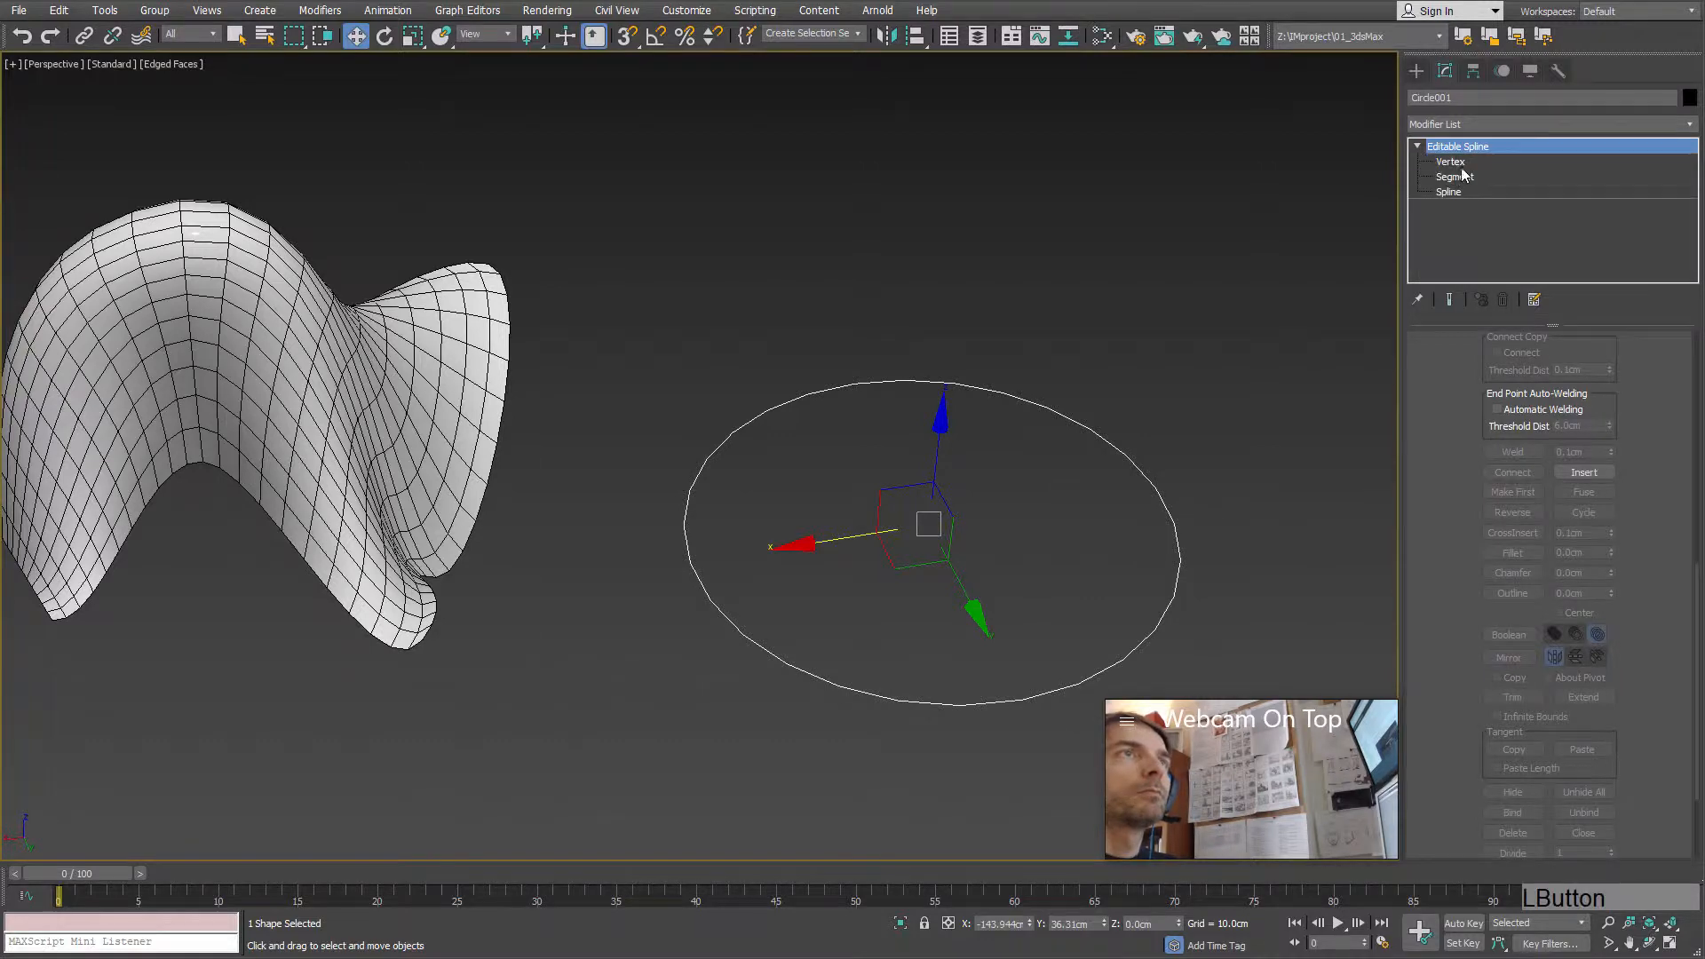
{"action": "left_click", "coordinate": [1452, 162]}
{"action": "middle_click_drag", "start_coordinate": [977, 483], "coordinate": [1317, 456], "text": "alt"}
{"action": "left_click_drag", "start_coordinate": [1318, 456], "coordinate": [1095, 593]}
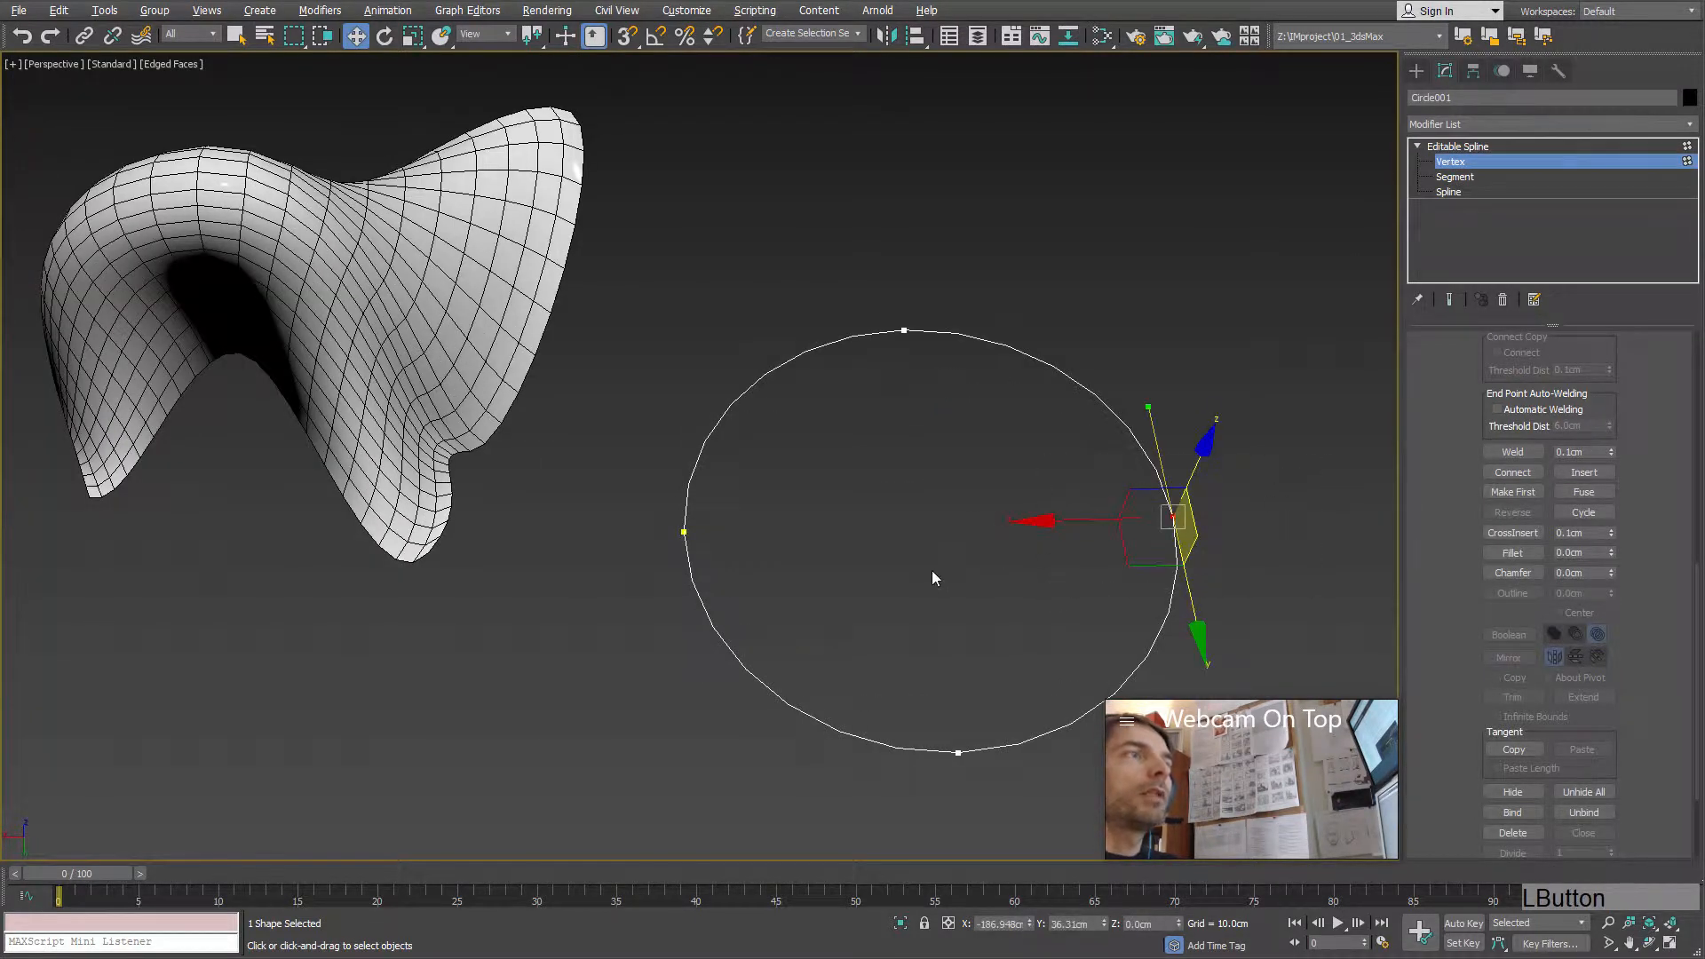
{"action": "middle_click_drag", "start_coordinate": [931, 578], "coordinate": [1371, 465], "text": "alt"}
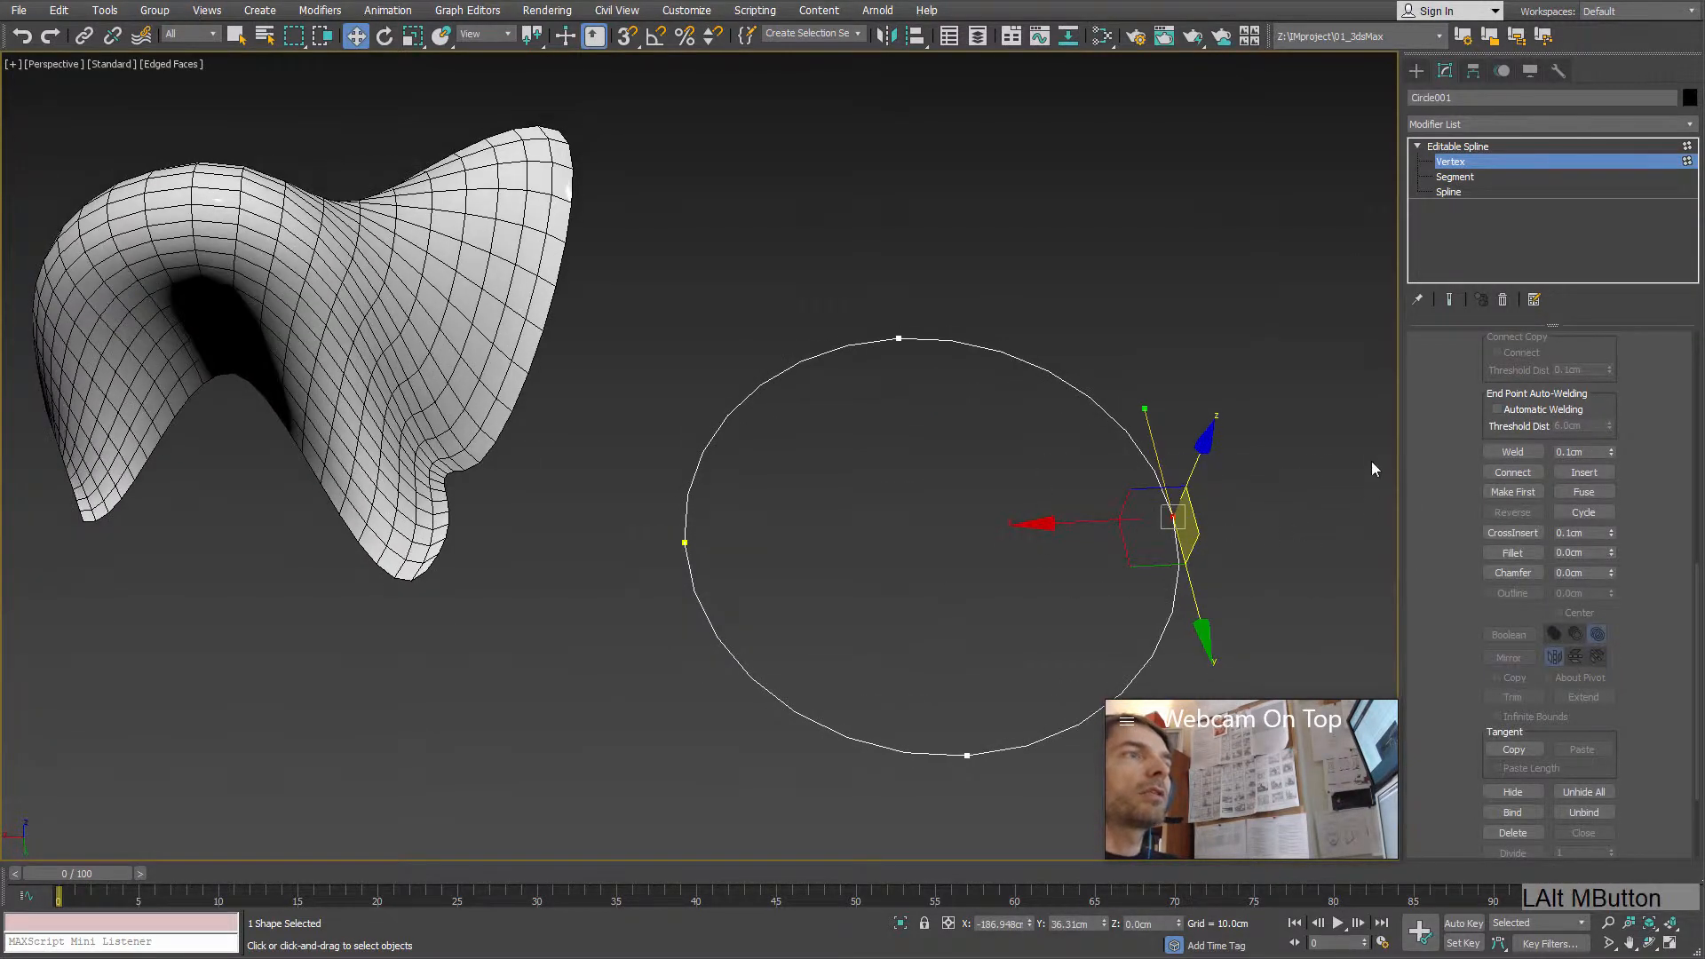
Step: At Spline level, create a concentric copy of the circle scaled down to about 55 percent of its size
{"action": "left_click", "coordinate": [1453, 191]}
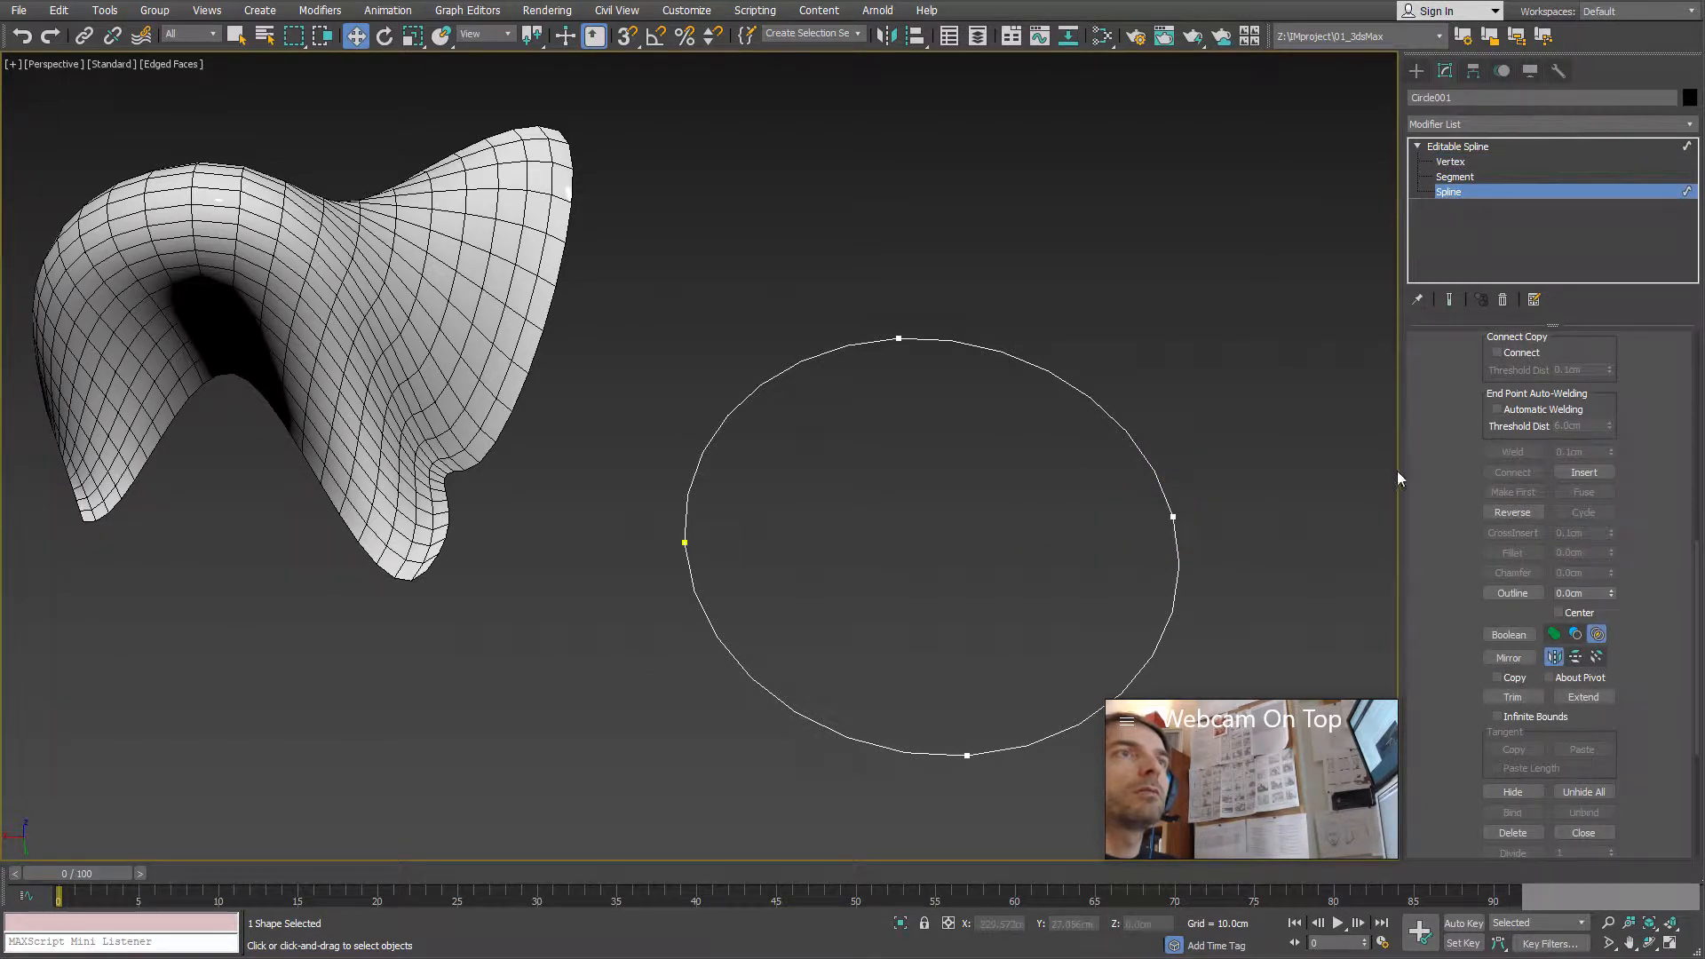
{"action": "left_click_drag", "start_coordinate": [1234, 482], "coordinate": [1067, 572]}
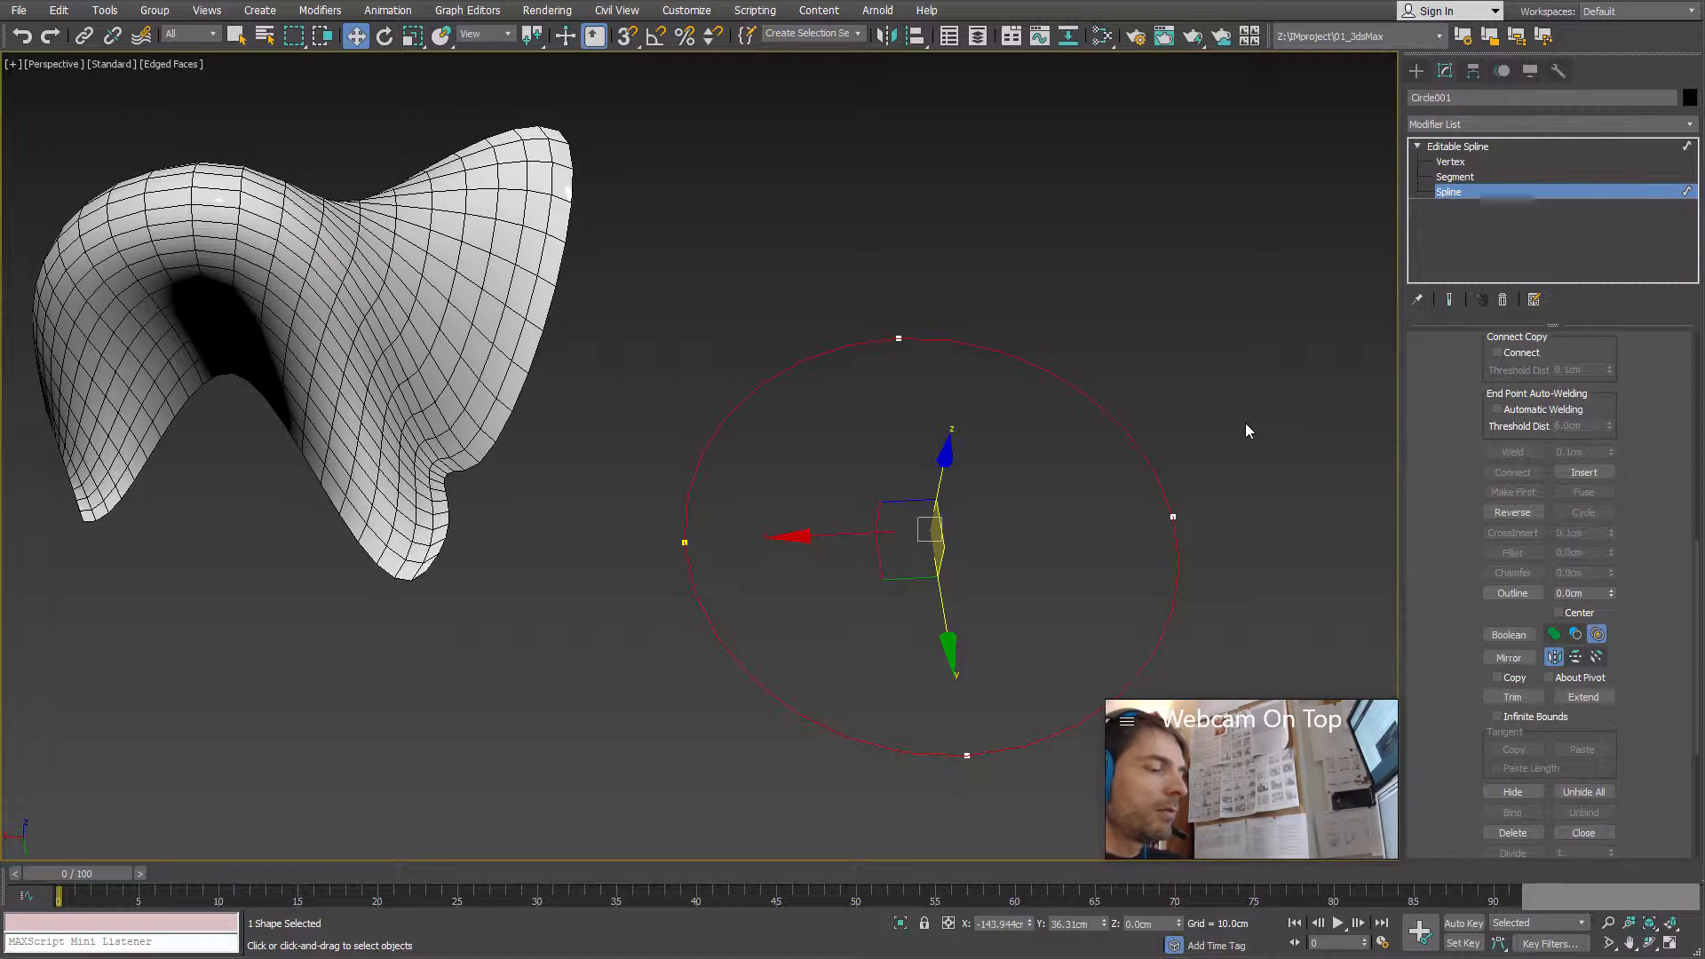
{"action": "key", "text": "r"}
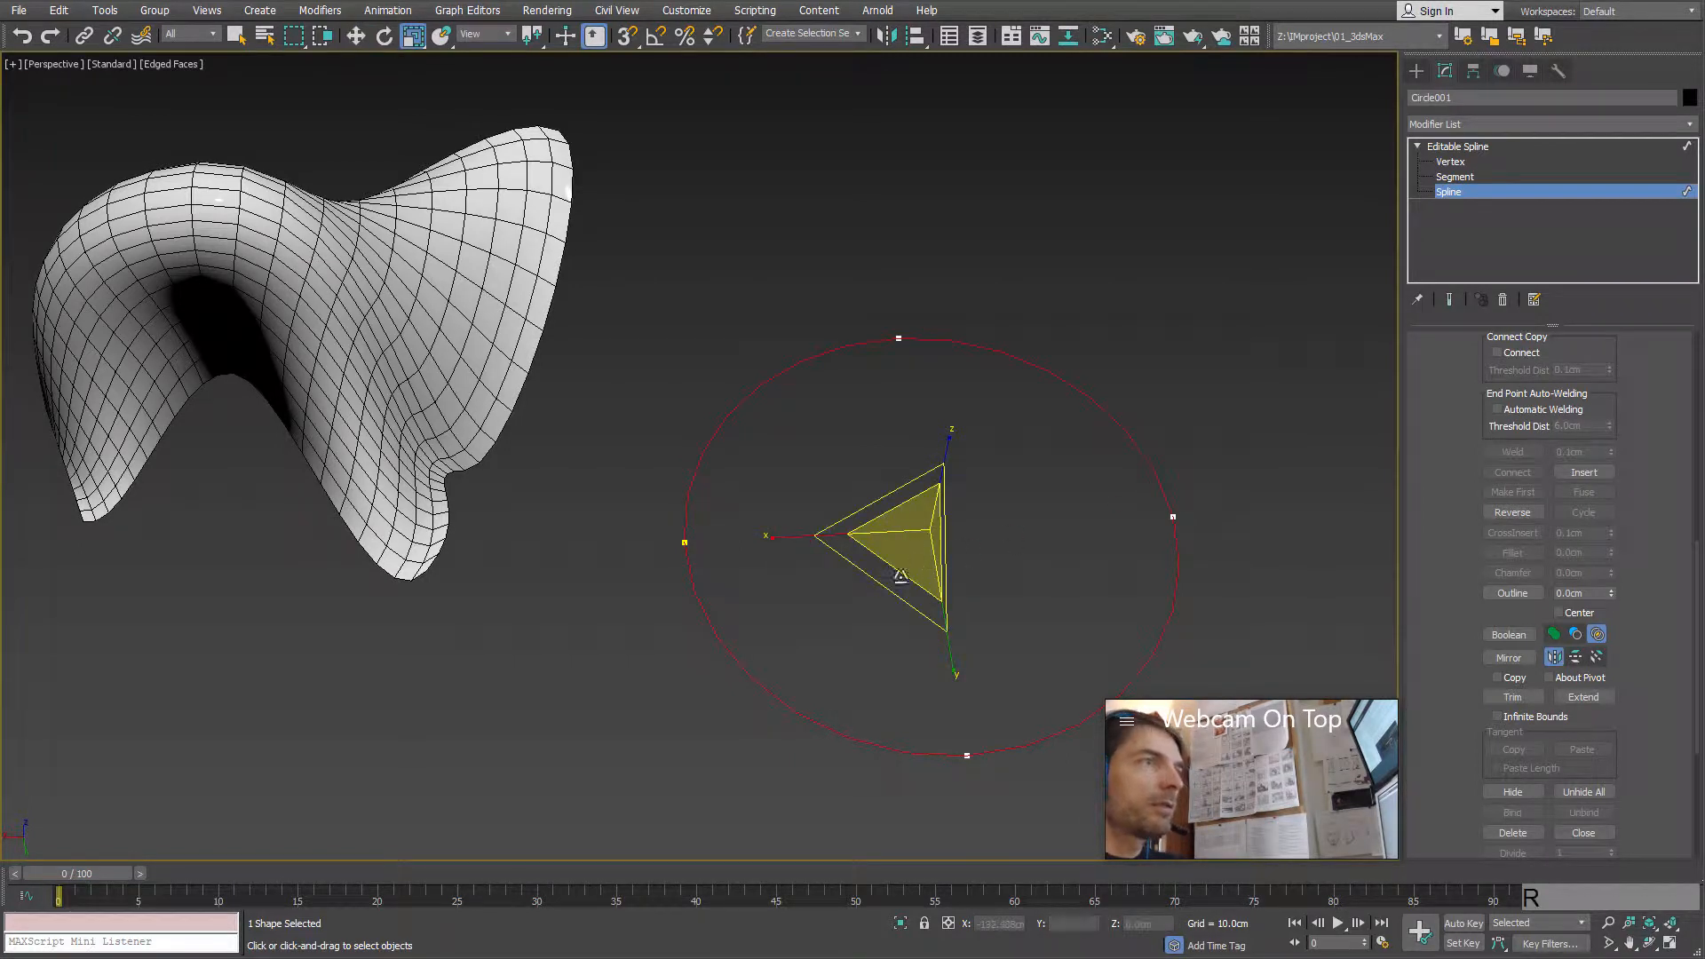
{"action": "left_click_drag", "start_coordinate": [896, 575], "coordinate": [925, 534], "text": "shift"}
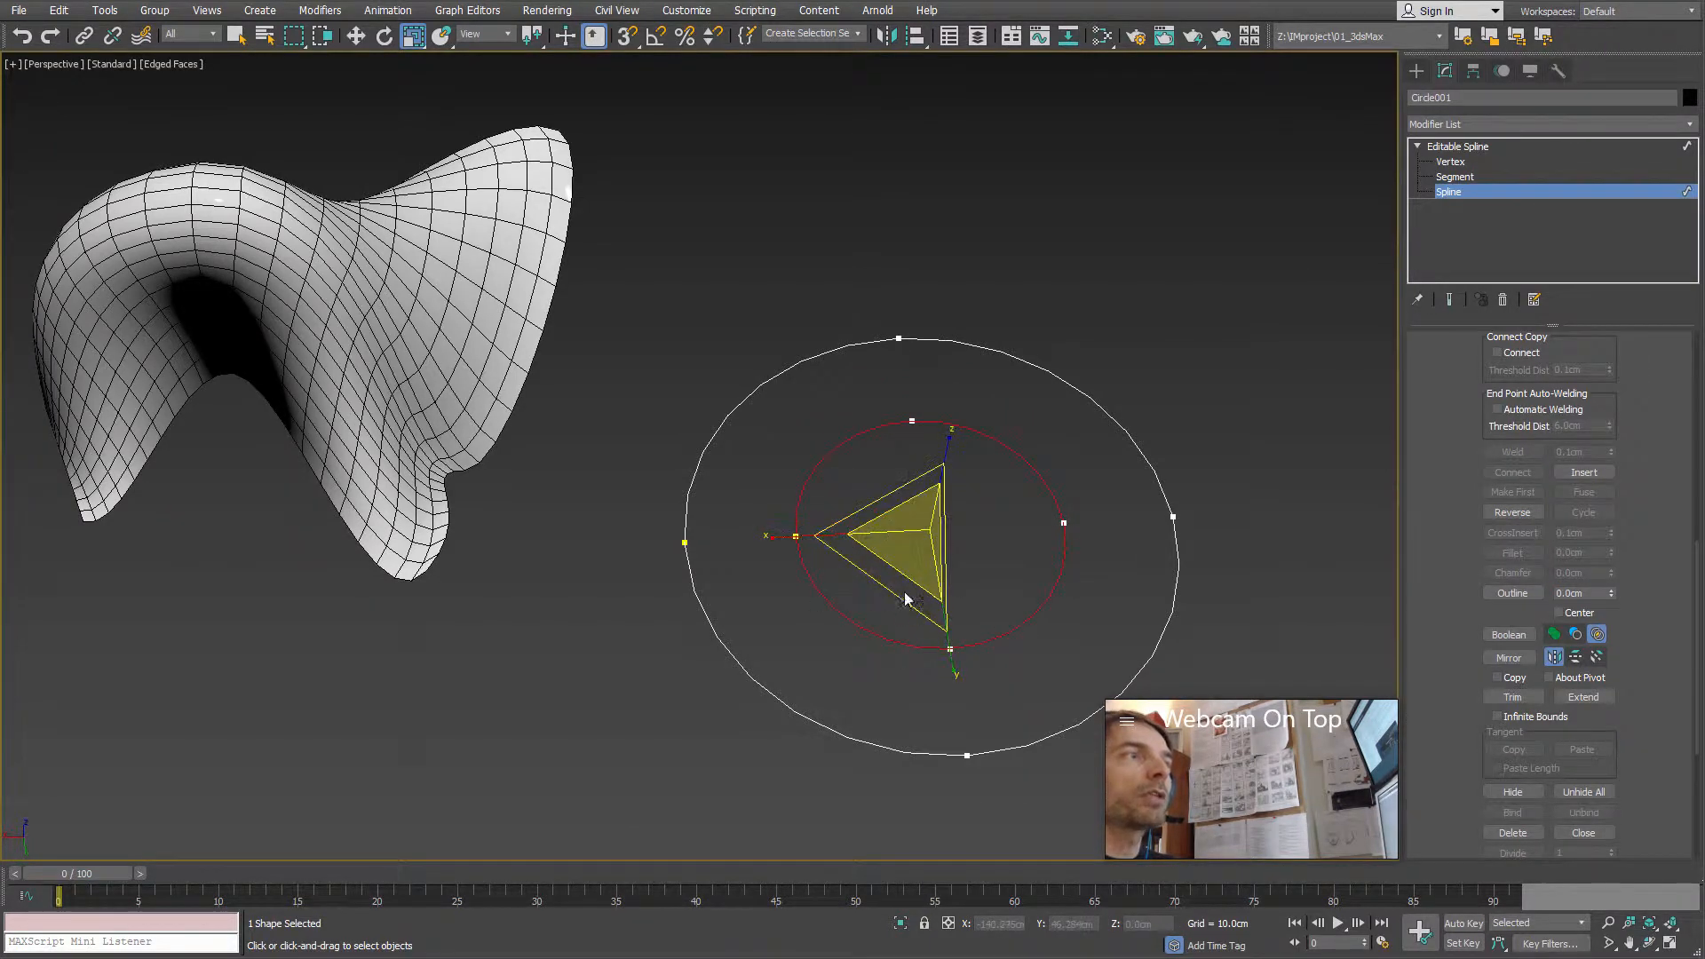
Step: Check the outer and inner circles as separate splines by selecting each, clear the selection and frame both circles
{"action": "left_click", "coordinate": [802, 368]}
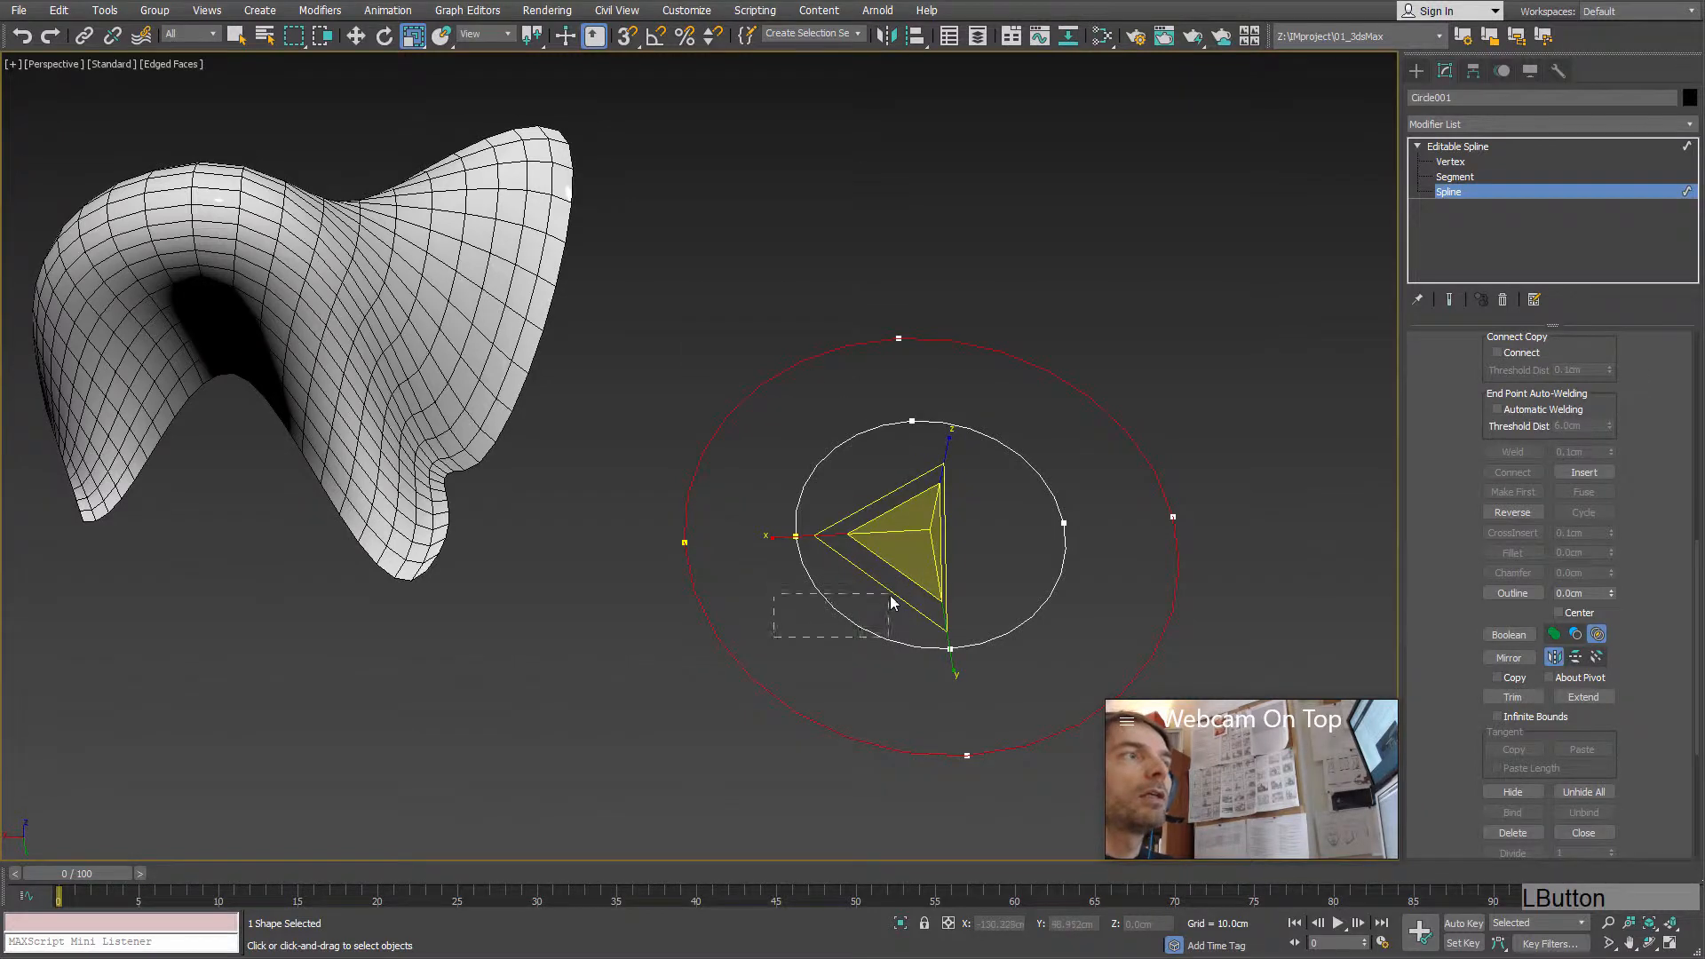
{"action": "left_click_drag", "start_coordinate": [890, 601], "coordinate": [892, 599]}
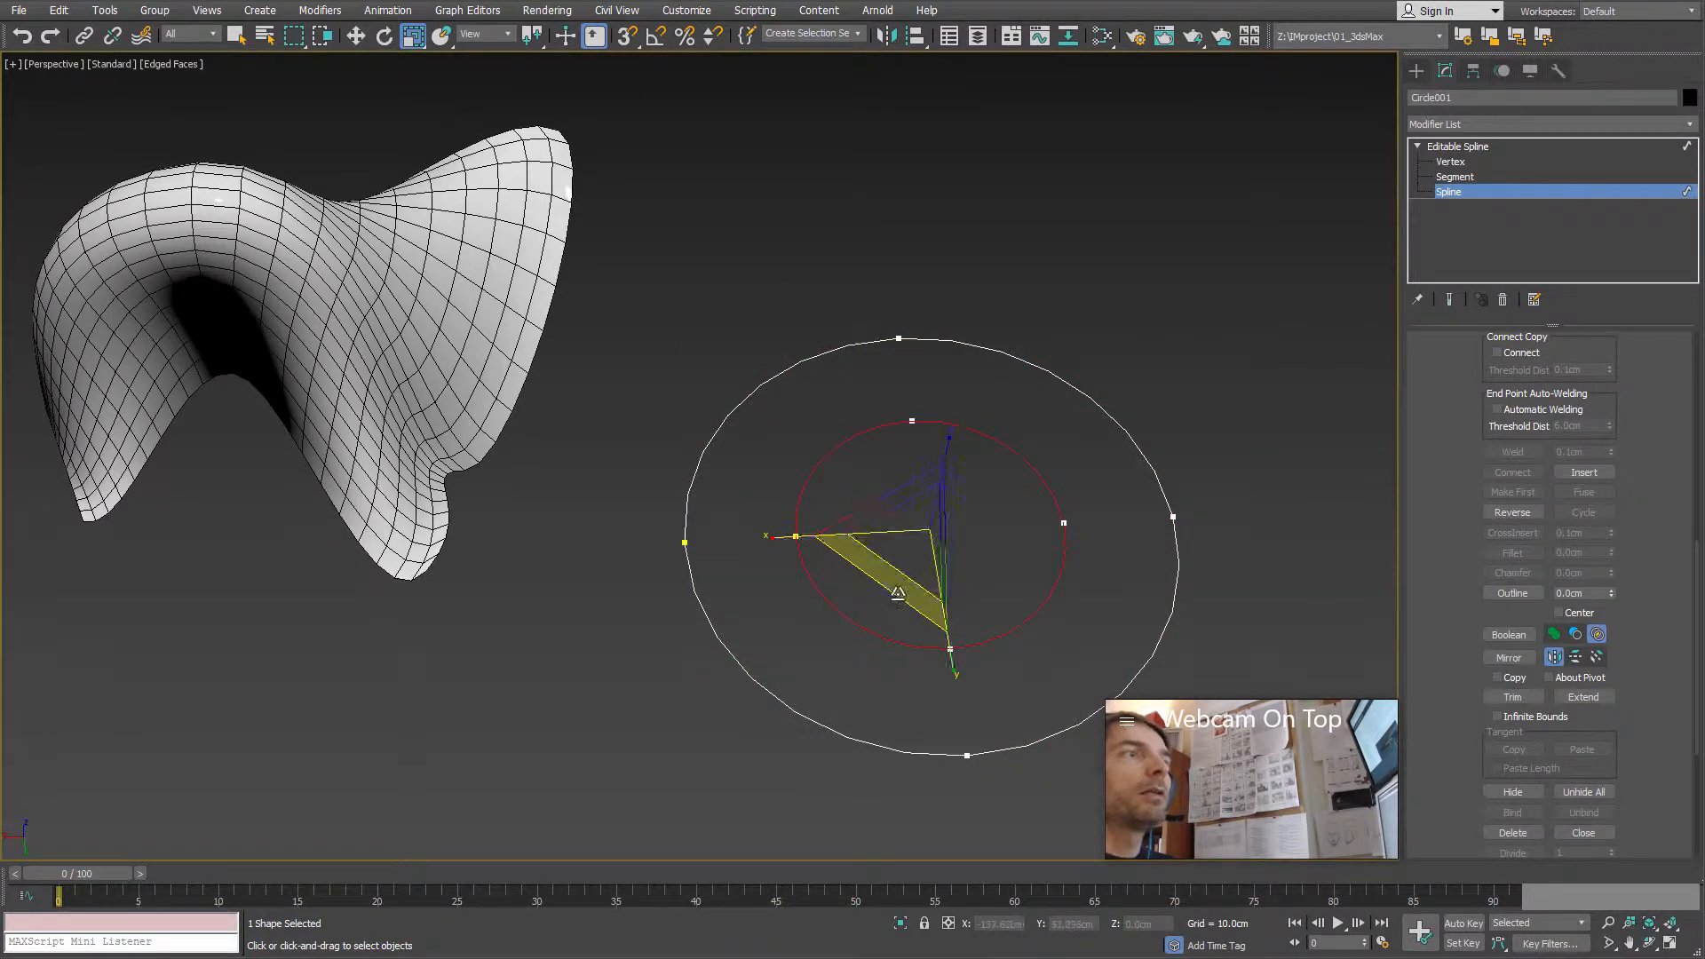
{"action": "middle_click_drag", "start_coordinate": [896, 593], "coordinate": [1081, 498], "text": "alt"}
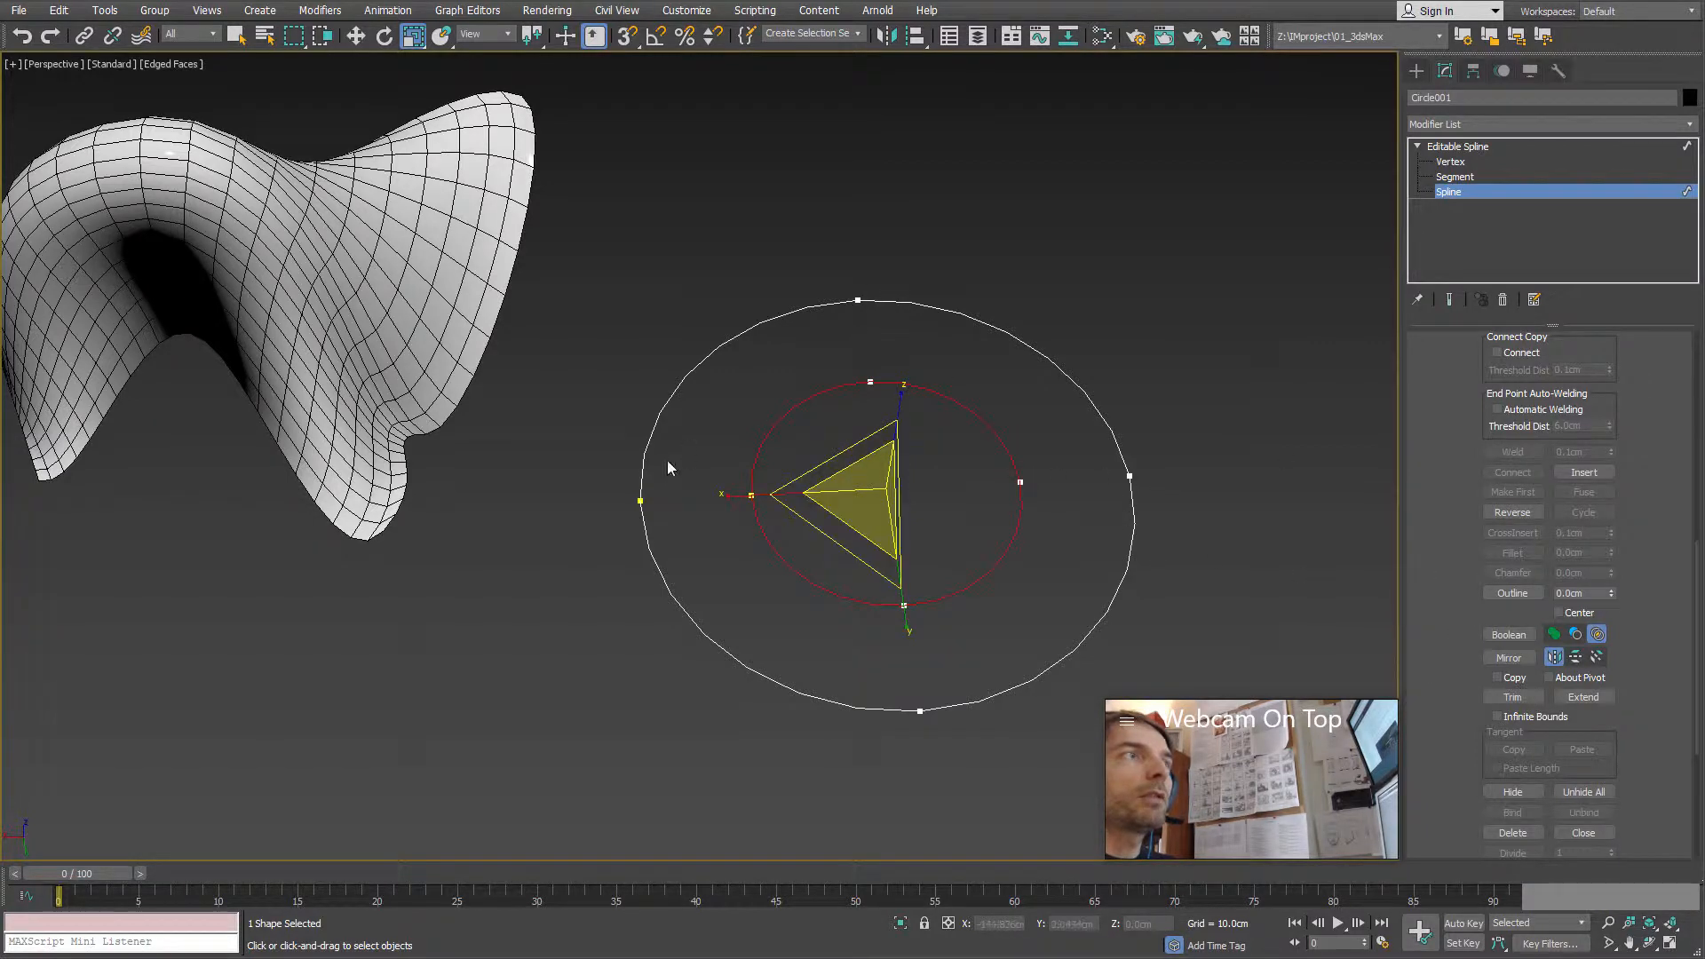
{"action": "left_click", "coordinate": [790, 633]}
{"action": "left_click_drag", "start_coordinate": [1432, 478], "coordinate": [1419, 689]}
{"action": "key", "text": "z"}
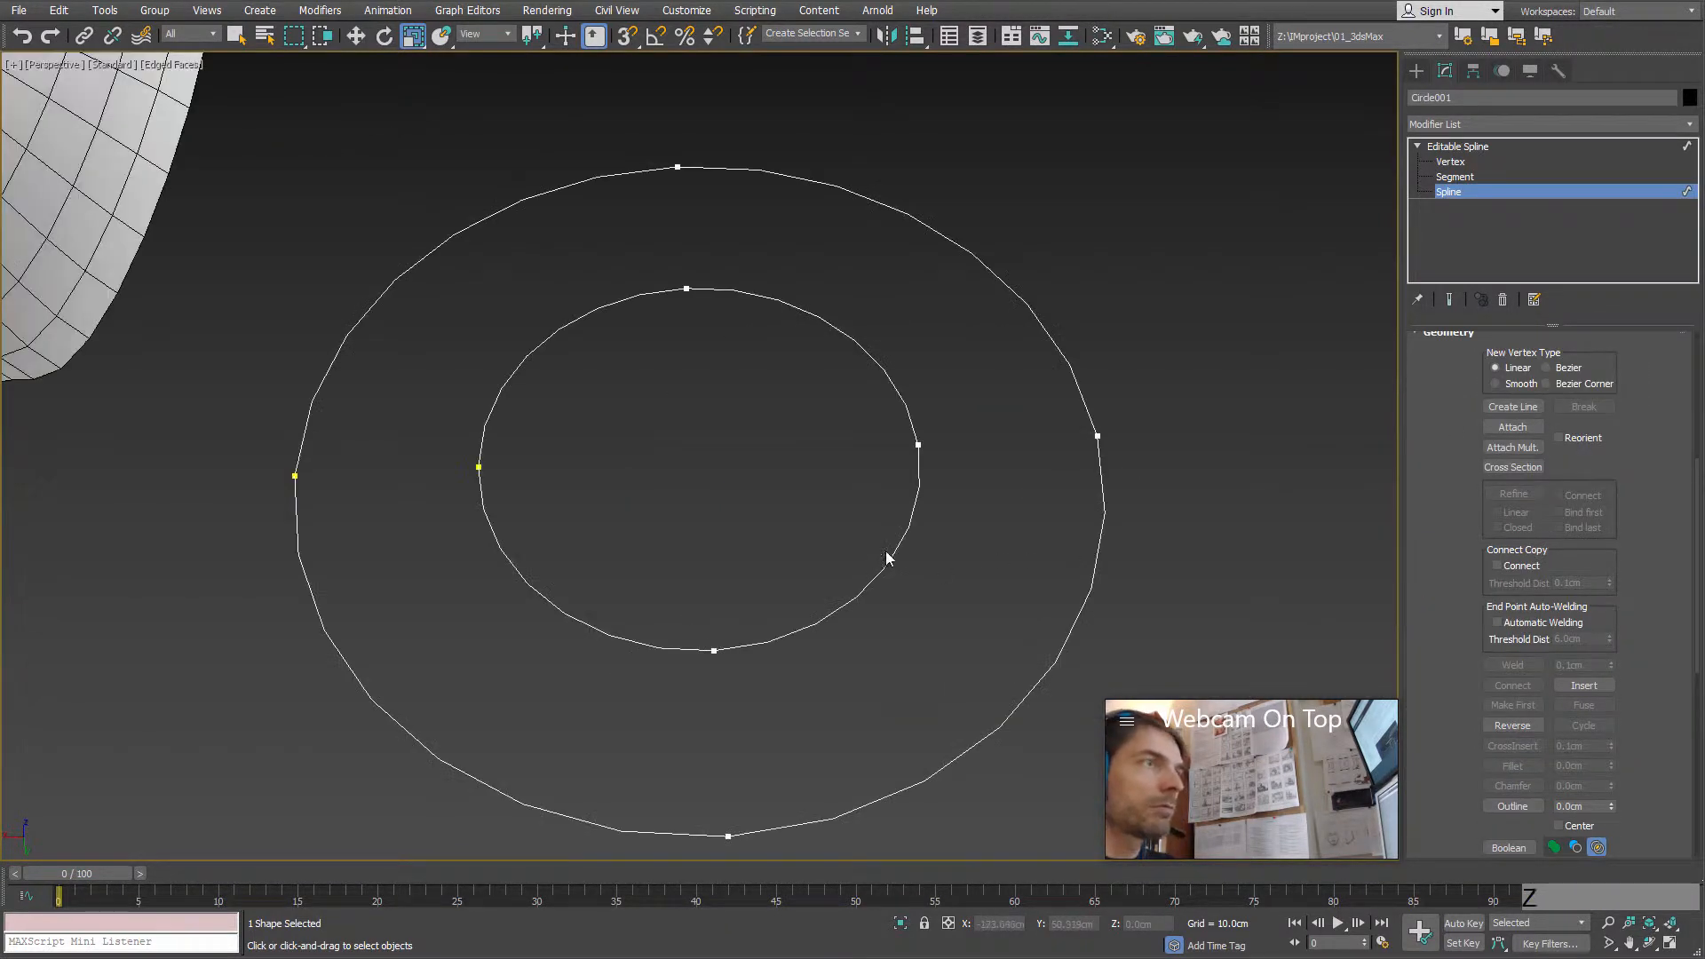
Step: At Vertex level with vertex snapping enabled, use Create Line to join the rear vertices of the outer and inner circles
{"action": "left_click_drag", "start_coordinate": [1414, 494], "coordinate": [1417, 530]}
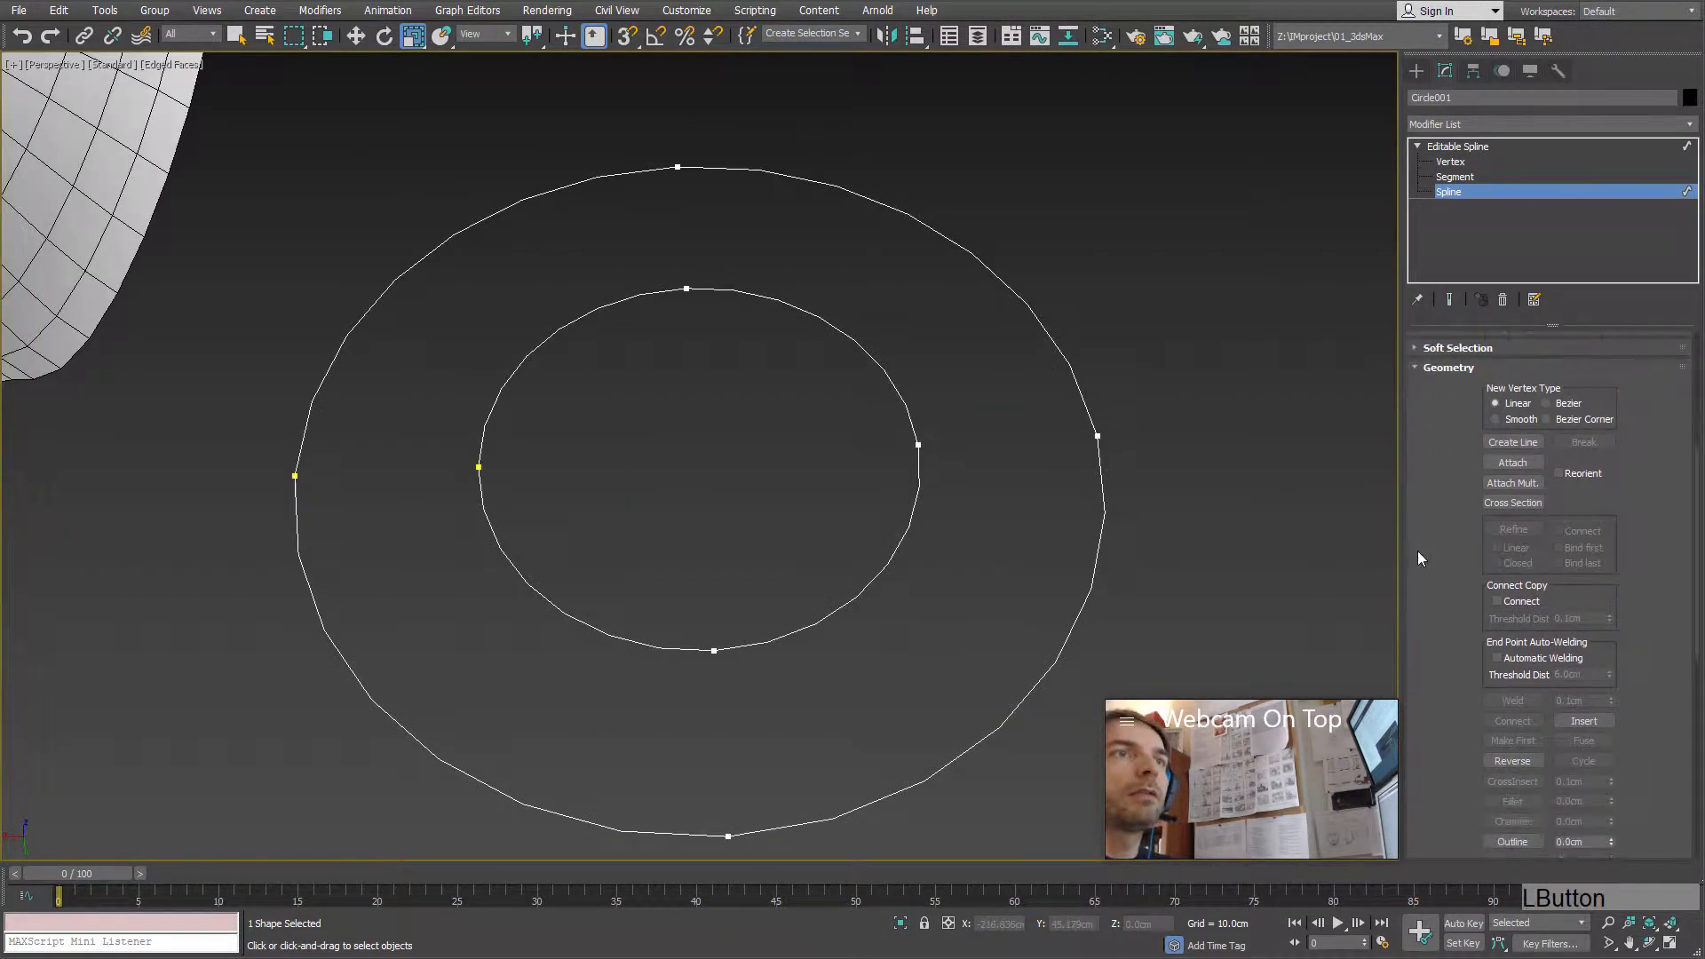
{"action": "left_click_drag", "start_coordinate": [1417, 641], "coordinate": [1415, 565]}
{"action": "key", "text": "1"}
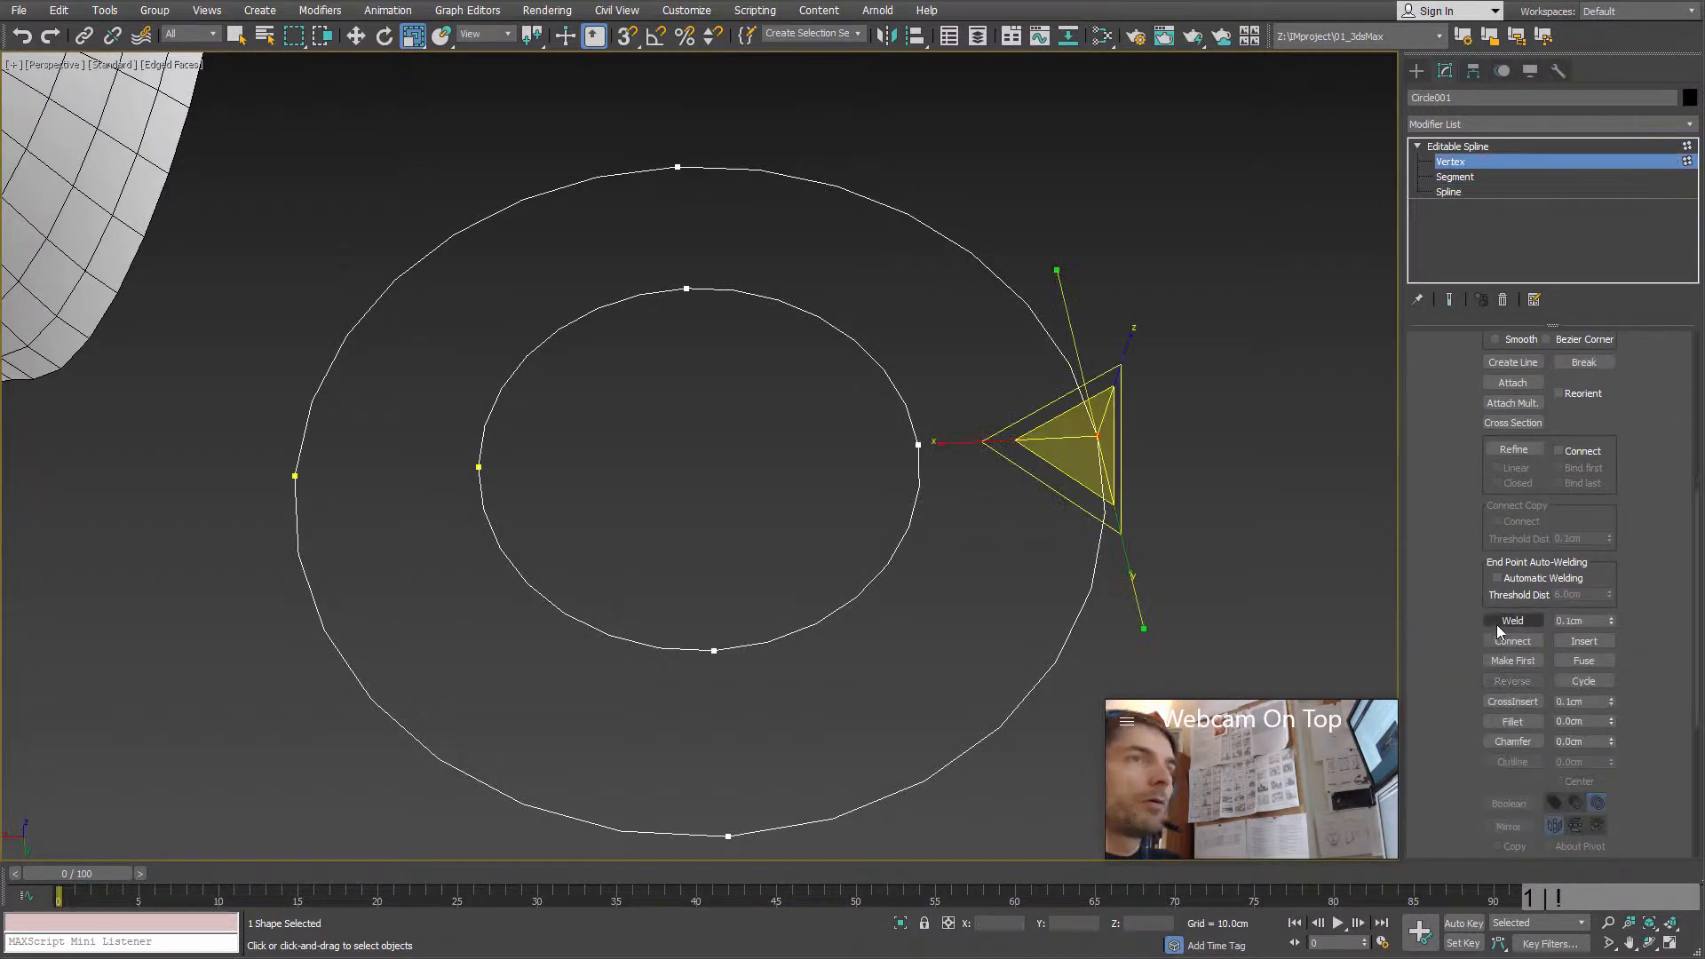
{"action": "scroll", "coordinate": [1449, 593], "scroll_direction": "up", "scroll_amount": 5}
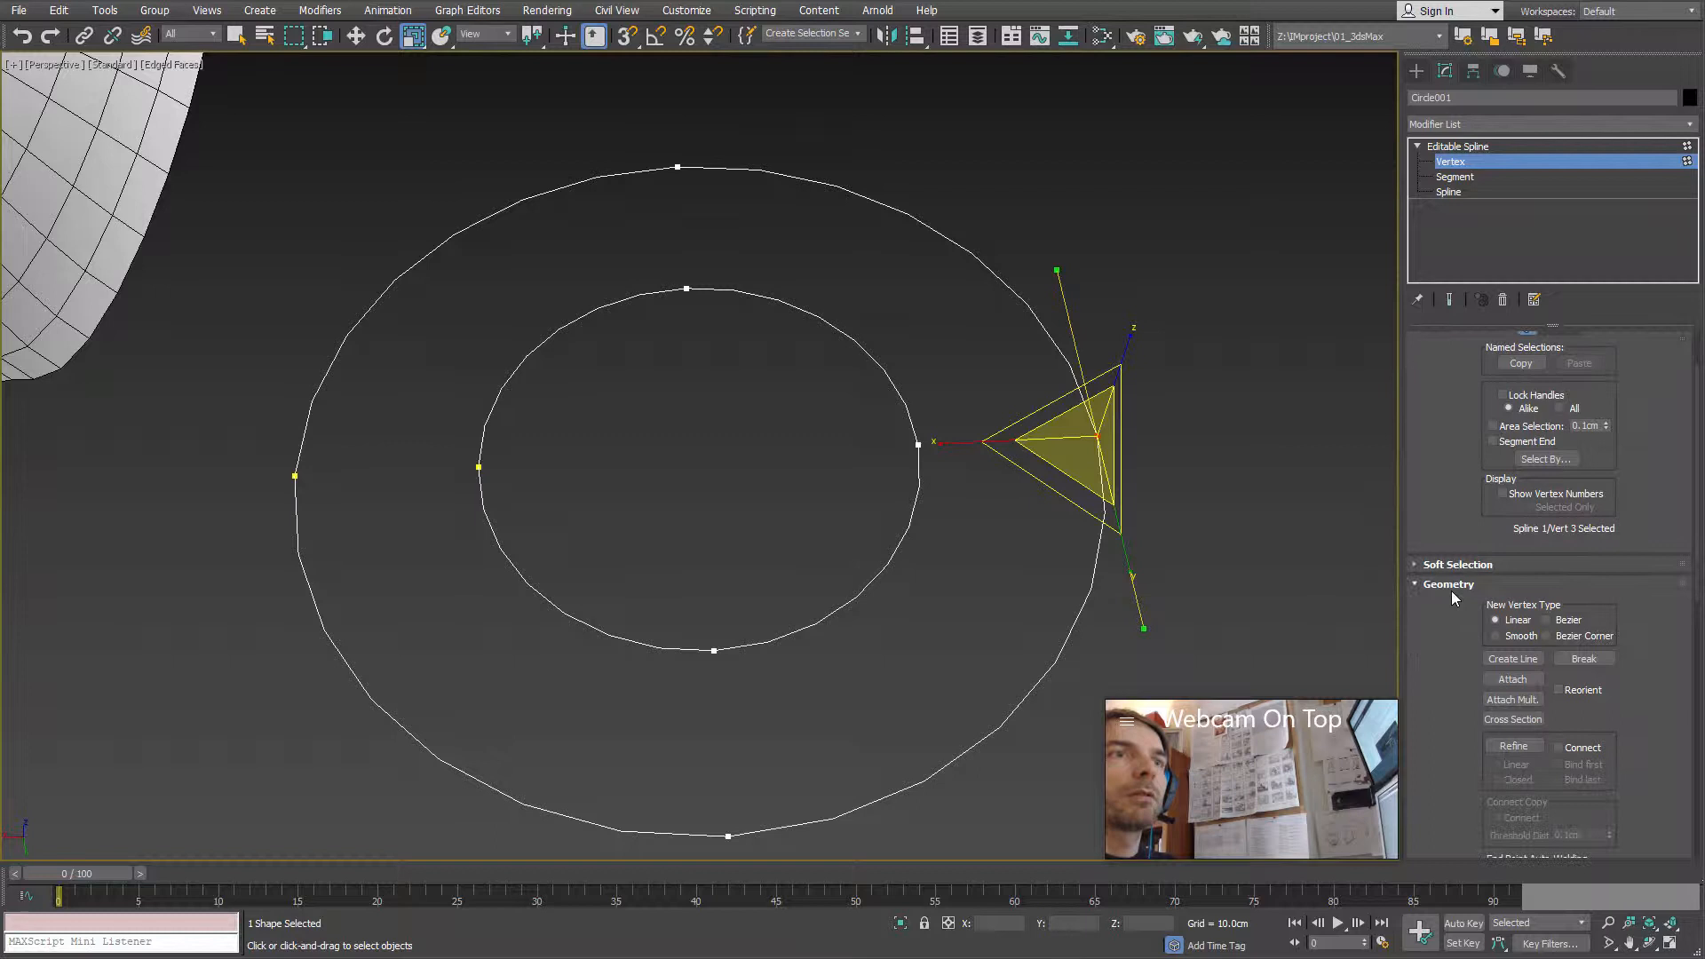
{"action": "left_click", "coordinate": [1512, 657]}
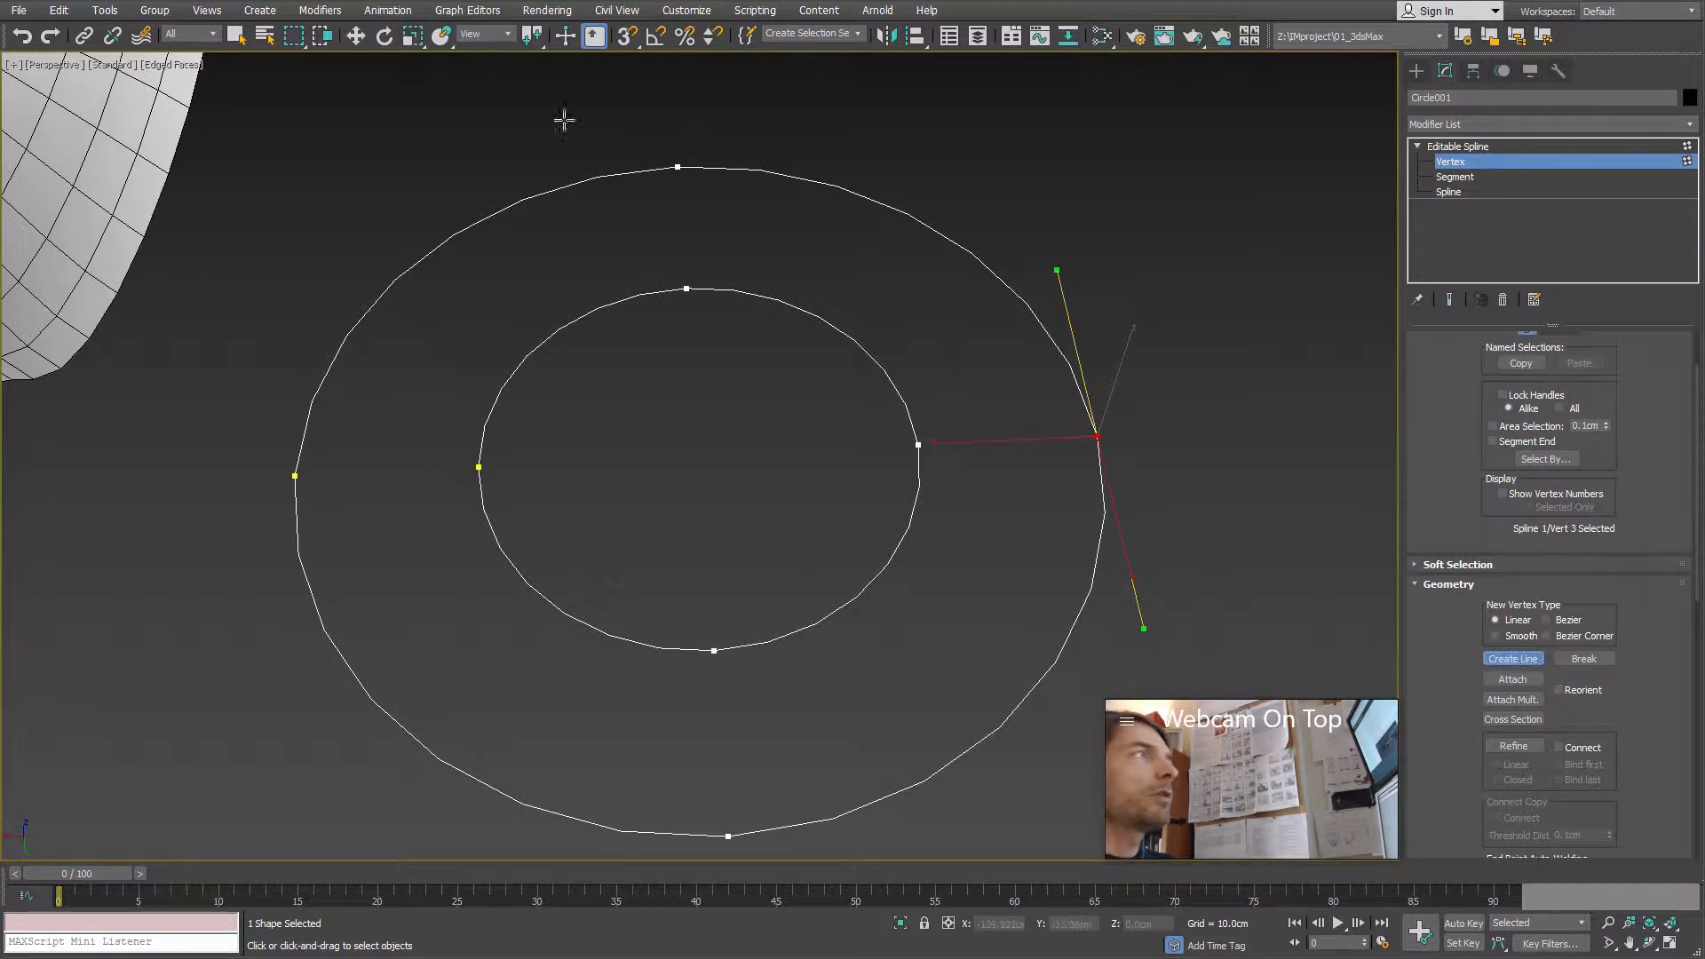
{"action": "left_click", "coordinate": [626, 39]}
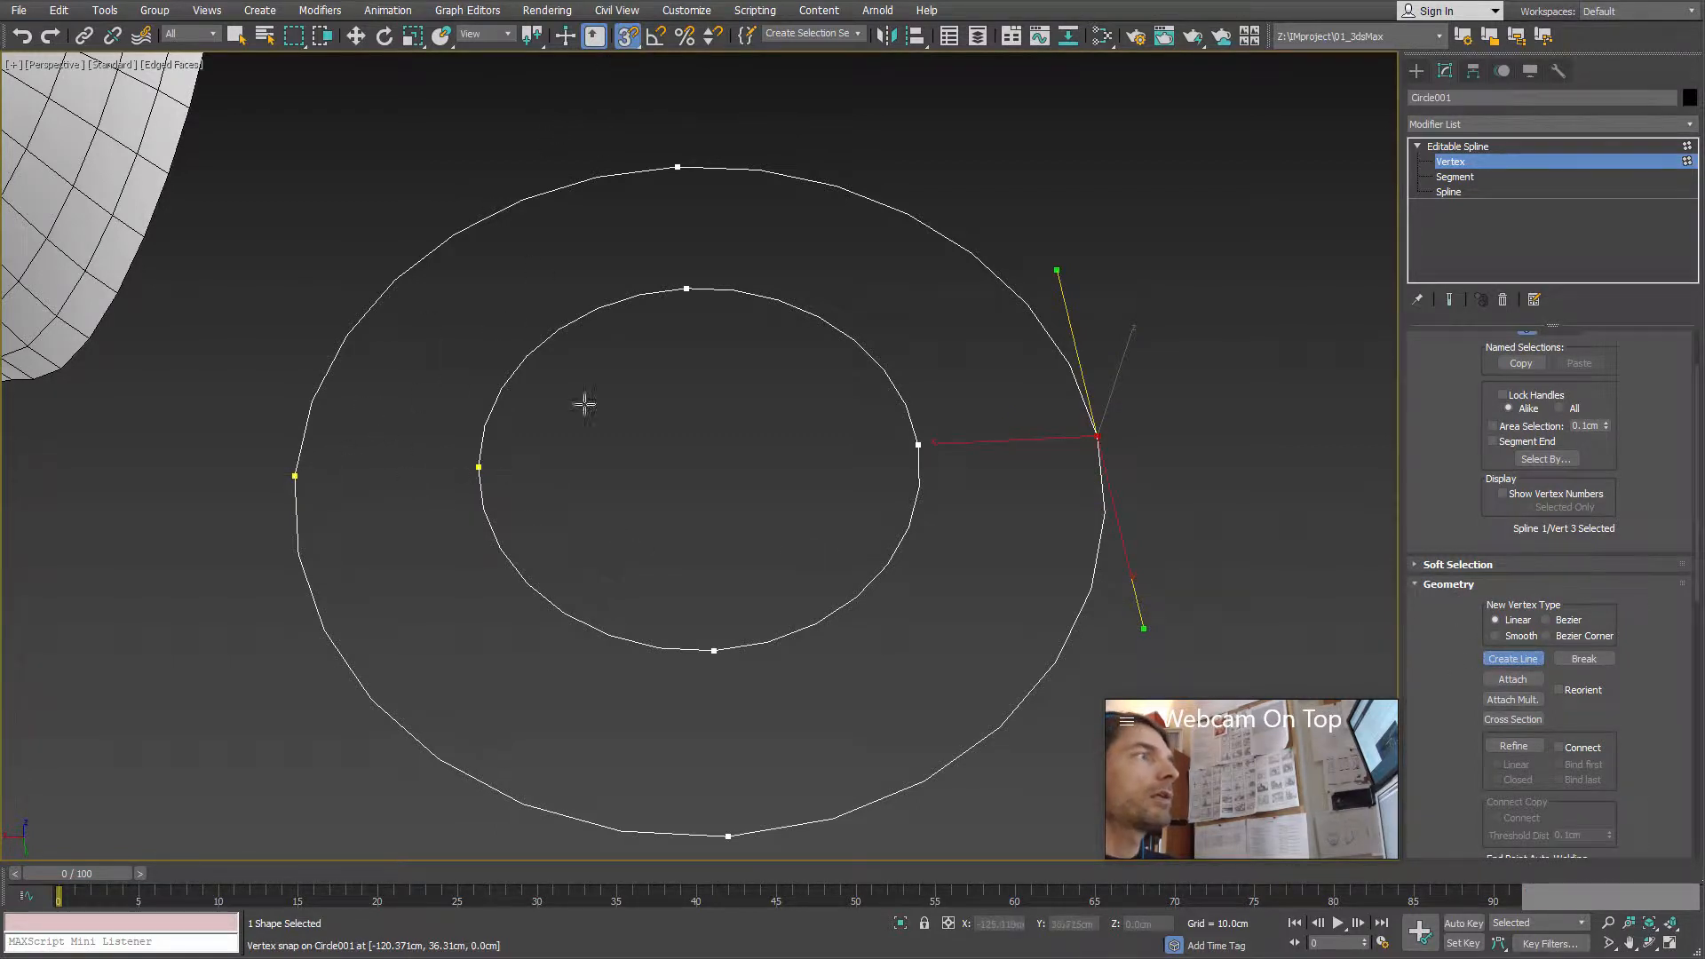
{"action": "left_click", "coordinate": [678, 164]}
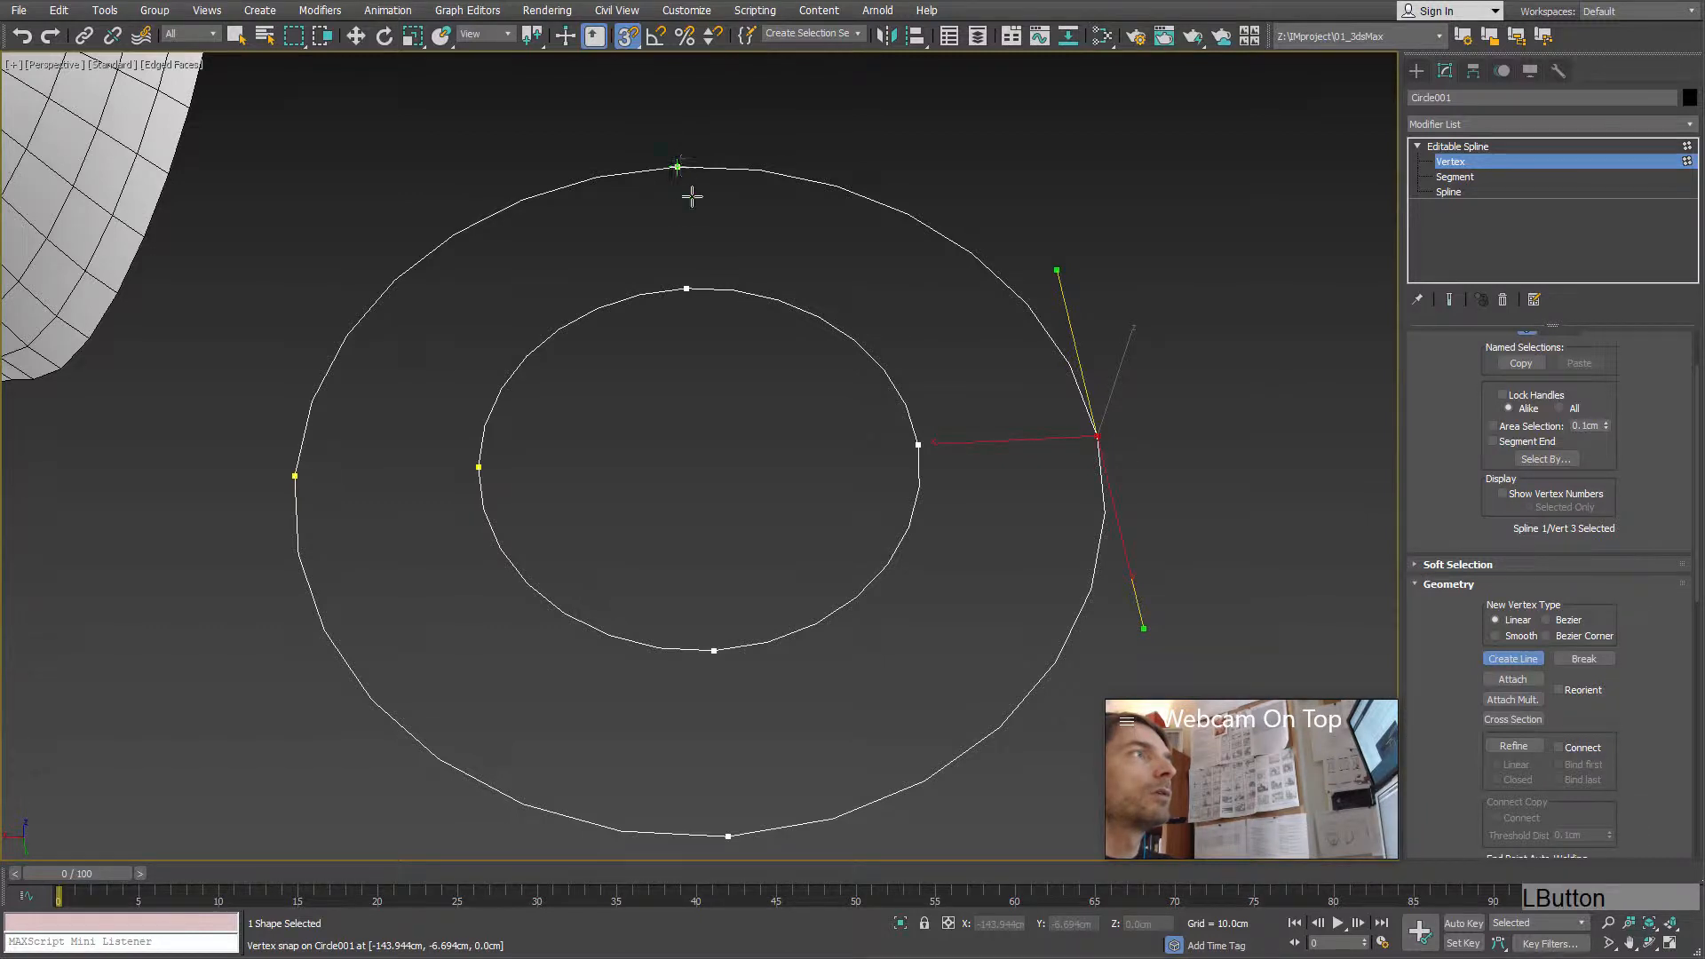
{"action": "left_click", "coordinate": [687, 286]}
{"action": "right_click", "coordinate": [379, 494]}
Step: Create straight lines joining the remaining three pairs of matching vertices on the two circles, and end line creation
{"action": "left_click", "coordinate": [295, 476]}
{"action": "left_click", "coordinate": [479, 466]}
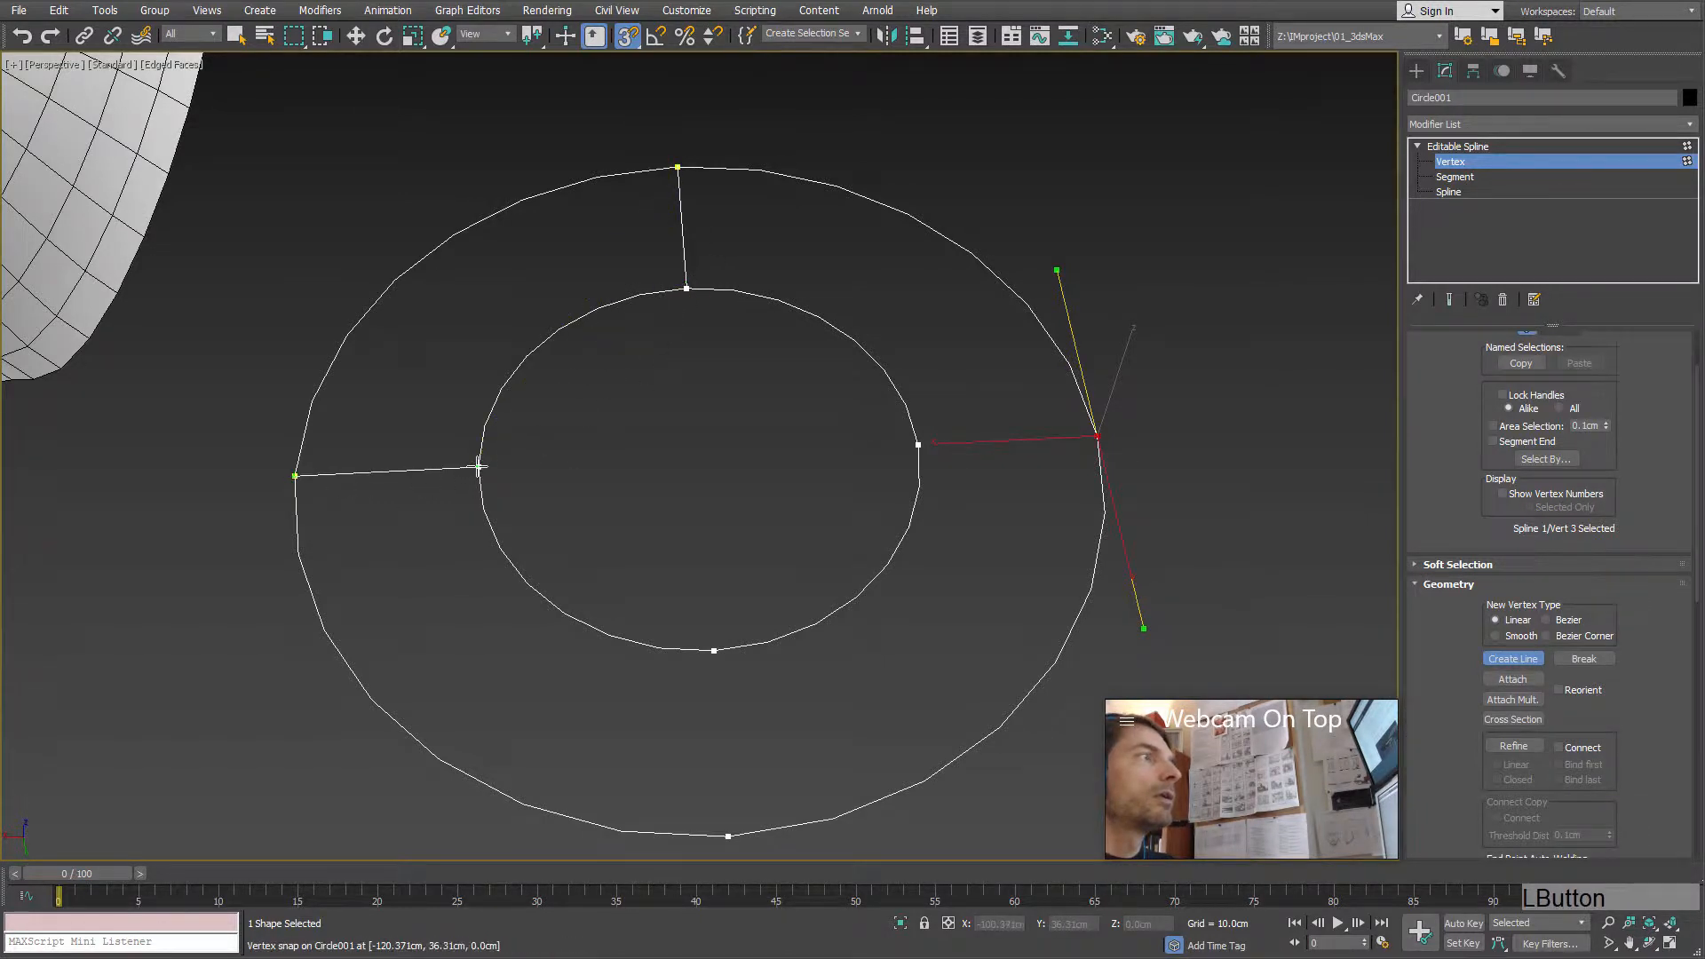
{"action": "right_click", "coordinate": [622, 577]}
{"action": "left_click", "coordinate": [710, 652]}
{"action": "left_click", "coordinate": [728, 836]}
{"action": "right_click", "coordinate": [925, 491]}
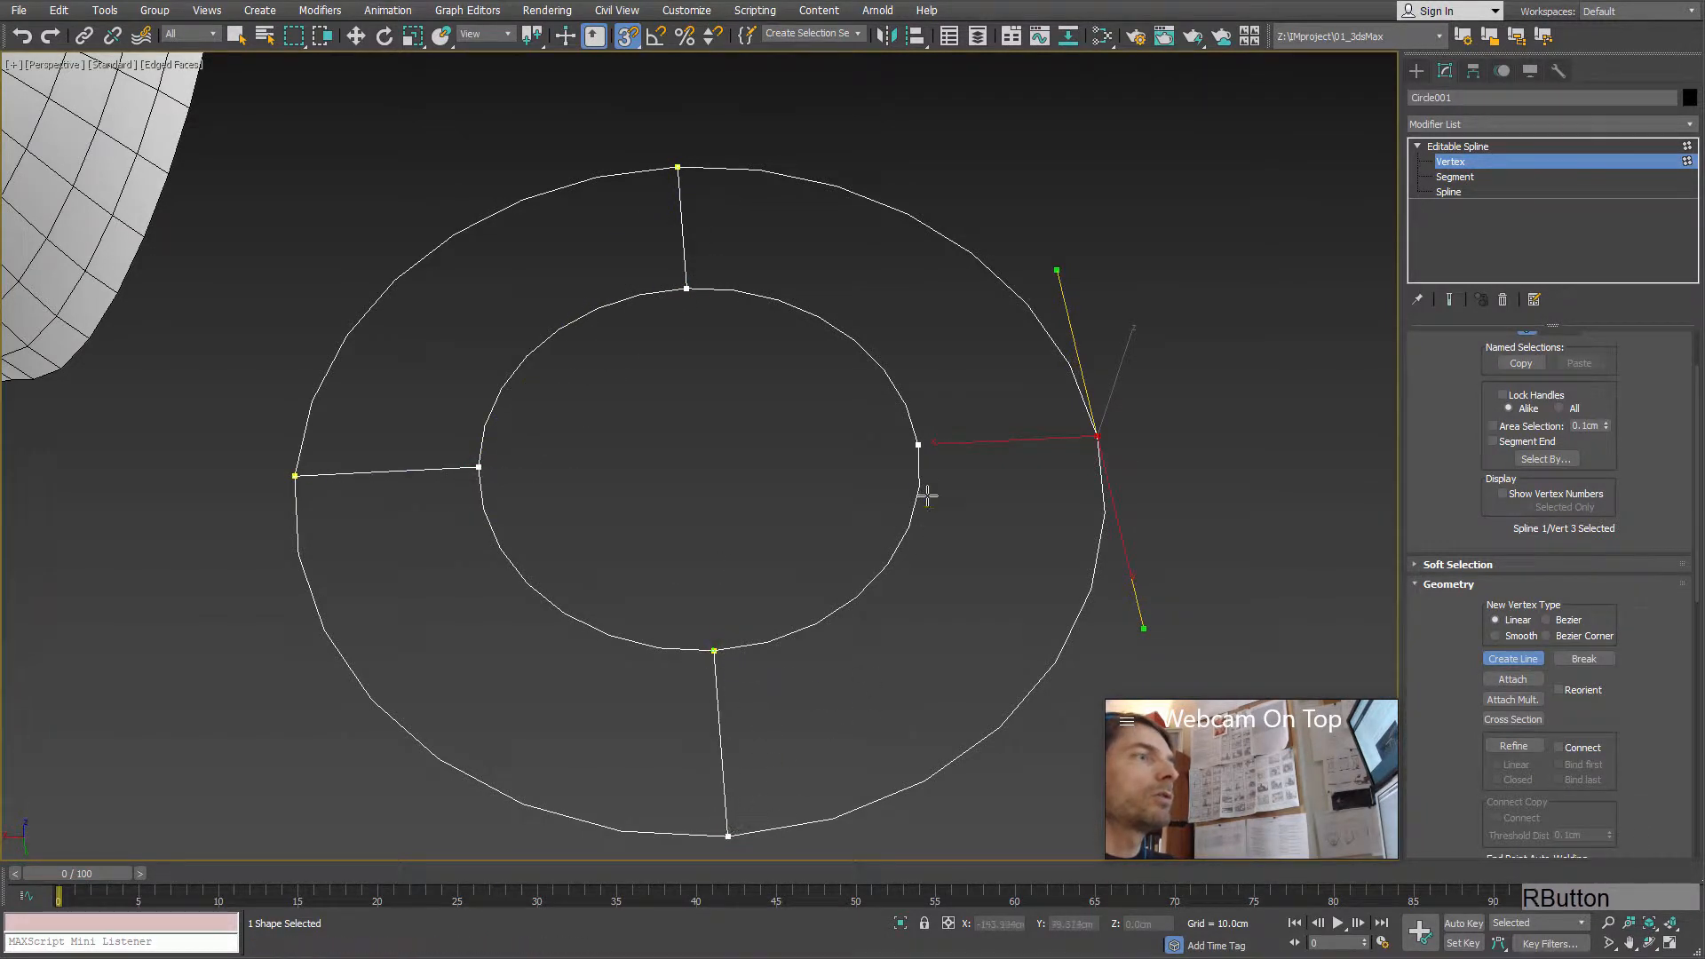
{"action": "left_click", "coordinate": [918, 444]}
{"action": "left_click", "coordinate": [1099, 436]}
{"action": "right_click", "coordinate": [1047, 536]}
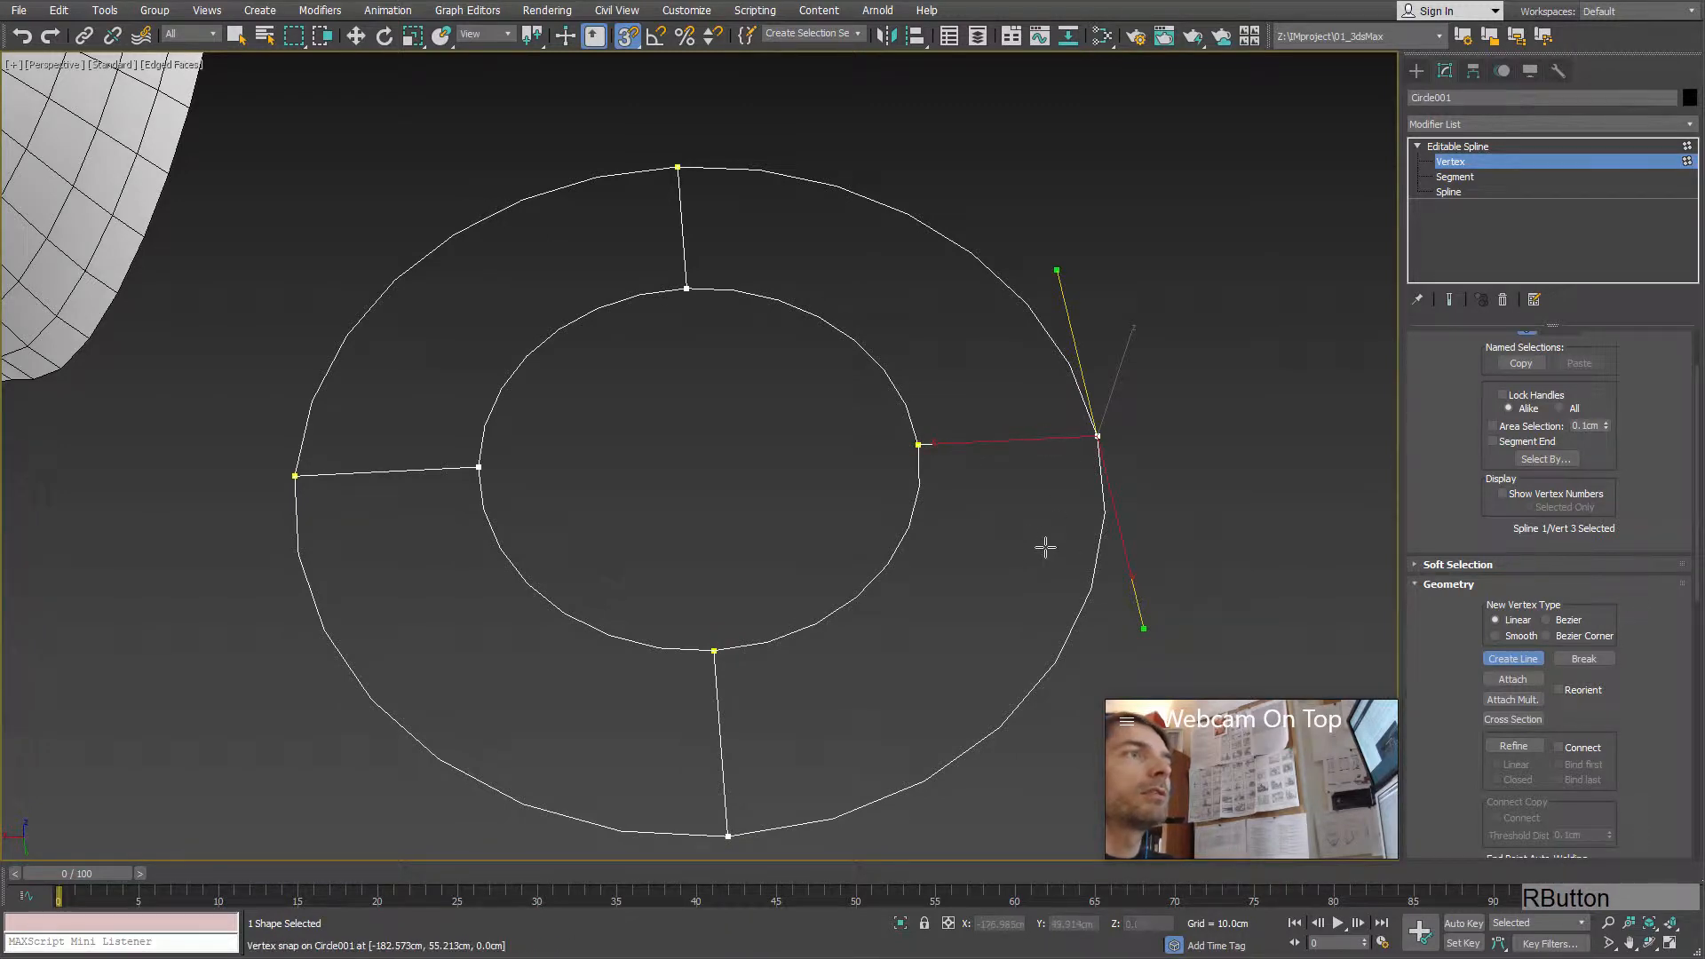
{"action": "right_click", "coordinate": [1042, 548]}
Step: Return to the whole-object level and apply the Surface modifier to the connected double-circle spline
{"action": "middle_click_drag", "start_coordinate": [1043, 547], "coordinate": [973, 505], "text": "alt"}
{"action": "left_click", "coordinate": [1660, 147]}
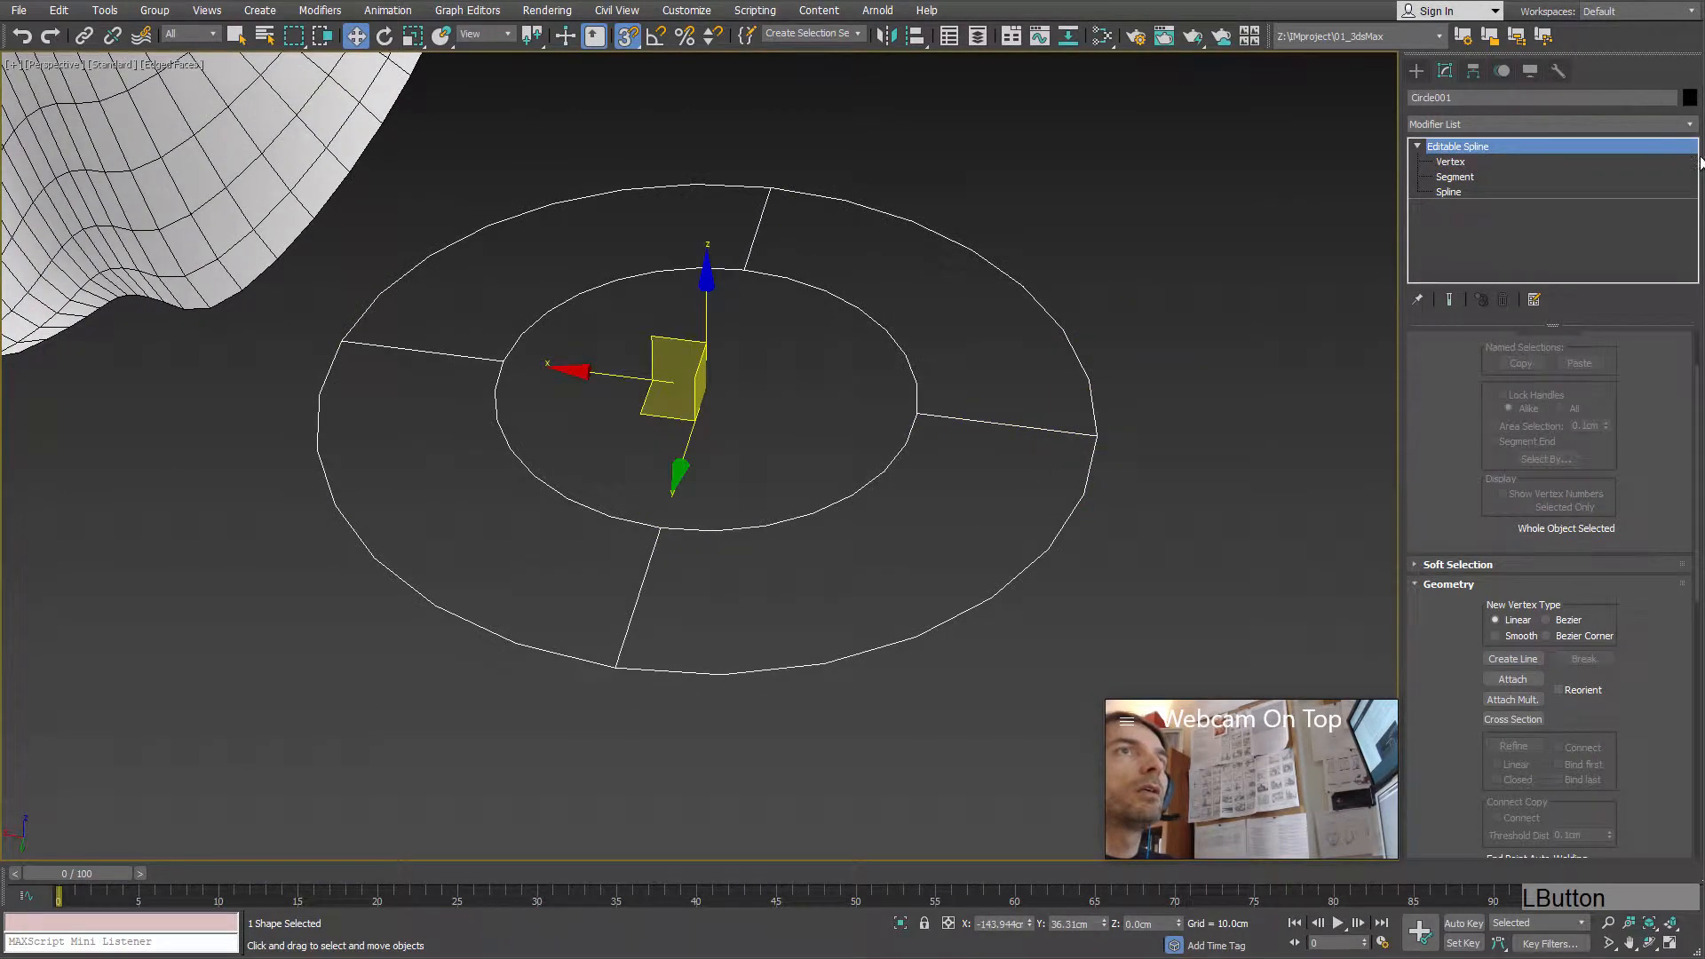
{"action": "left_click", "coordinate": [1689, 124]}
{"action": "key", "text": "s"}
{"action": "key", "text": "s"}
{"action": "key", "text": "s"}
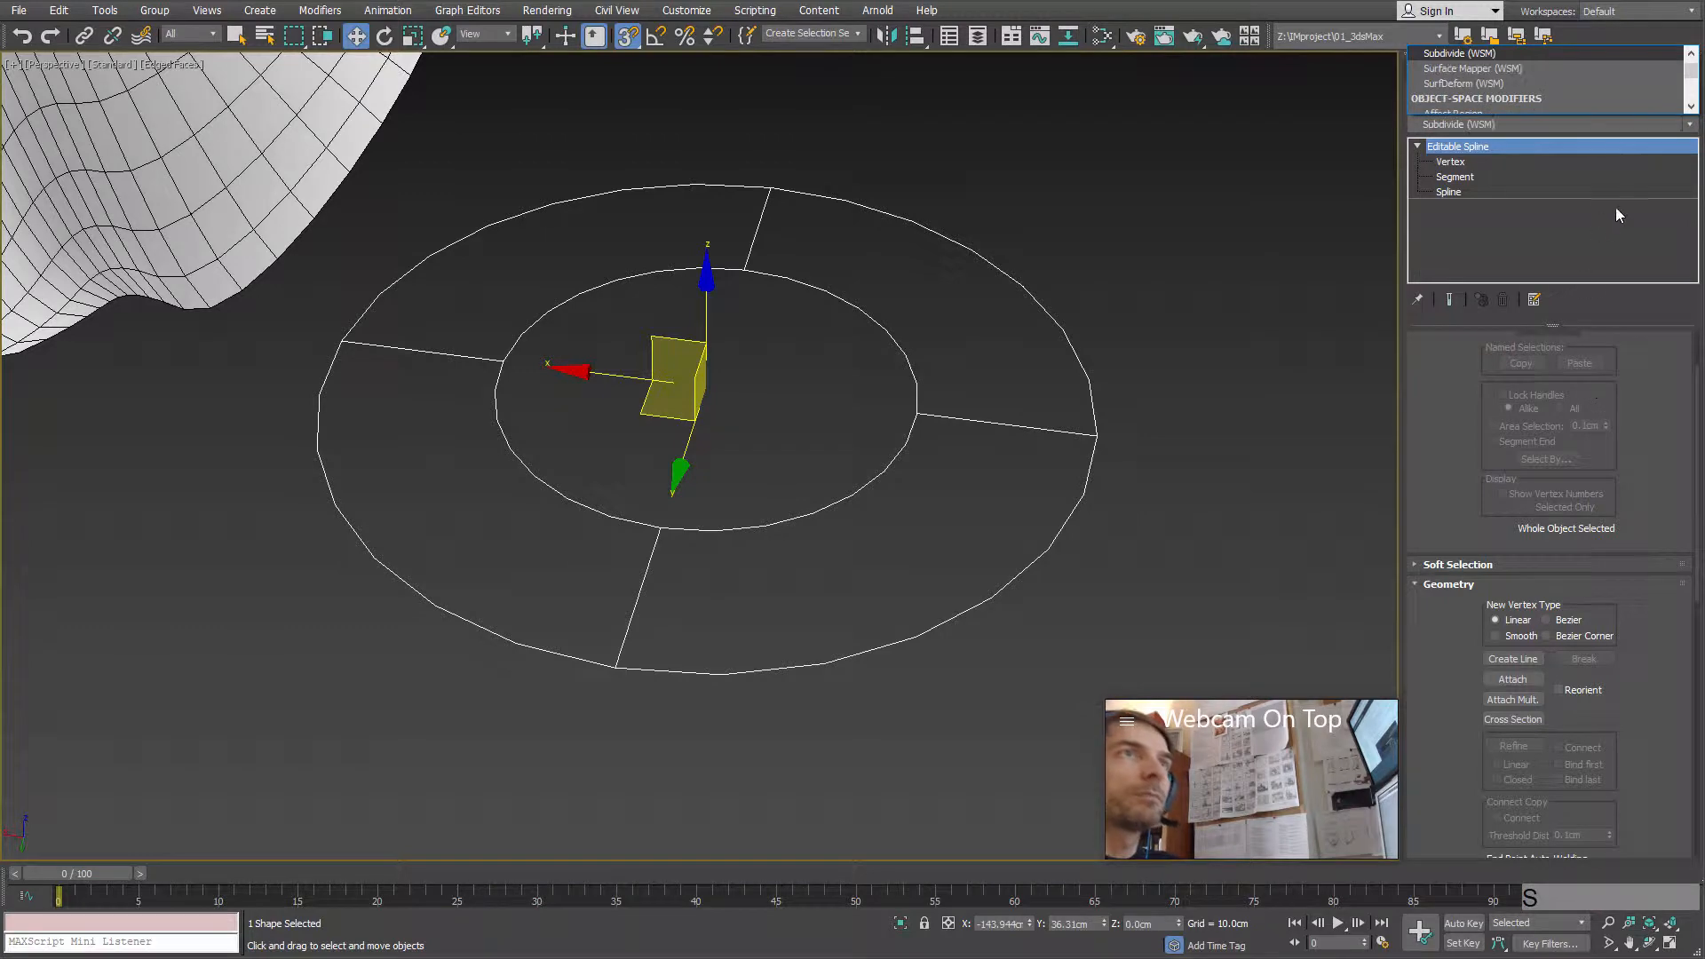
{"action": "scroll", "coordinate": [1676, 103], "scroll_direction": "down", "scroll_amount": 3}
{"action": "left_click", "coordinate": [1691, 125]}
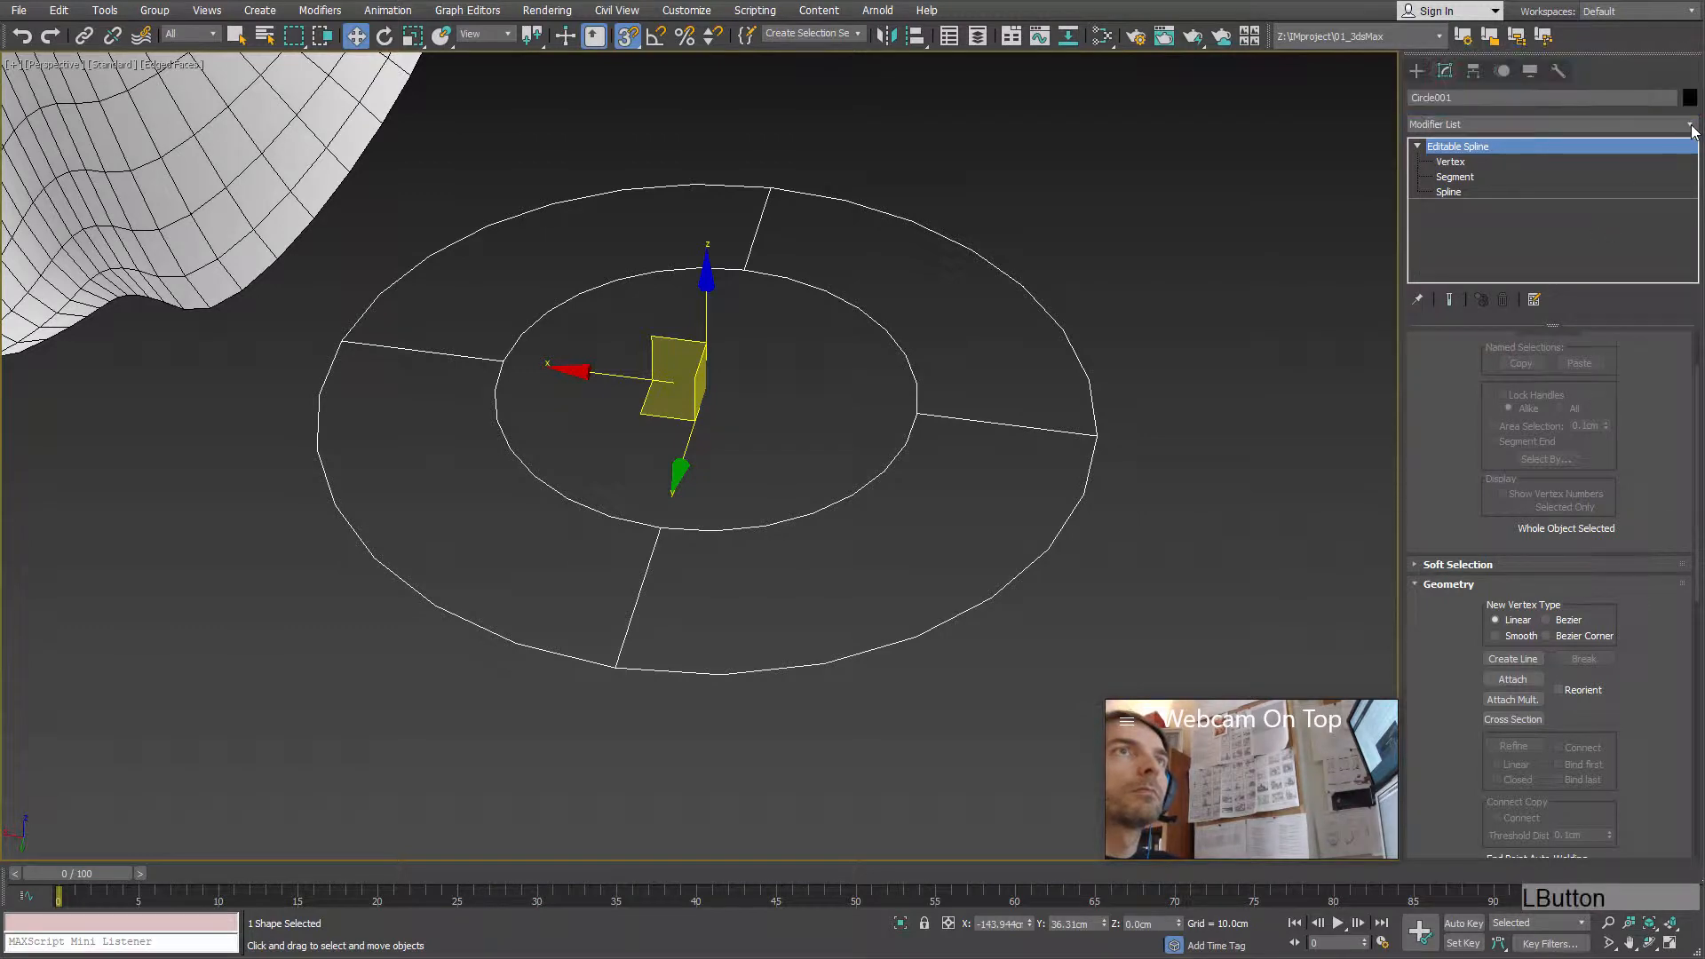
{"action": "left_click", "coordinate": [1690, 125]}
{"action": "scroll", "coordinate": [1505, 604], "scroll_direction": "down", "scroll_amount": 5}
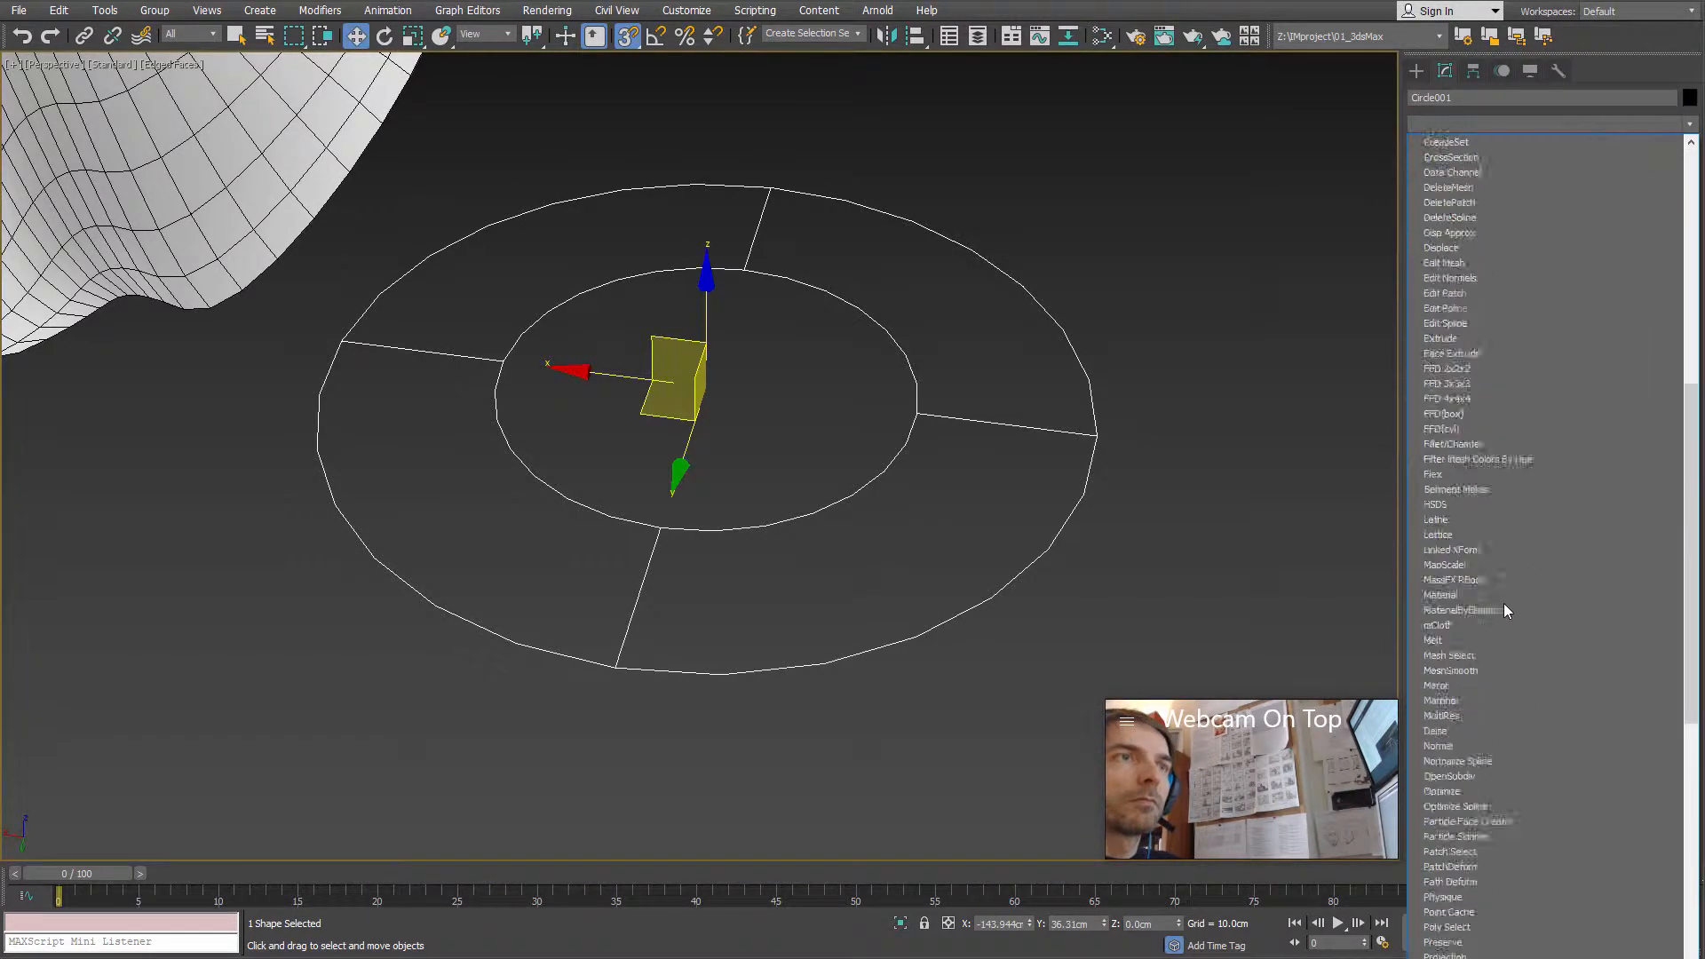
{"action": "left_click", "coordinate": [1504, 609]}
{"action": "mouse_move", "coordinate": [899, 592]}
{"action": "middle_mouse_down", "text": "alt"}
{"action": "mouse_move", "coordinate": [921, 639]}
{"action": "mouse_move", "coordinate": [928, 621]}
{"action": "middle_mouse_up", "text": "alt"}
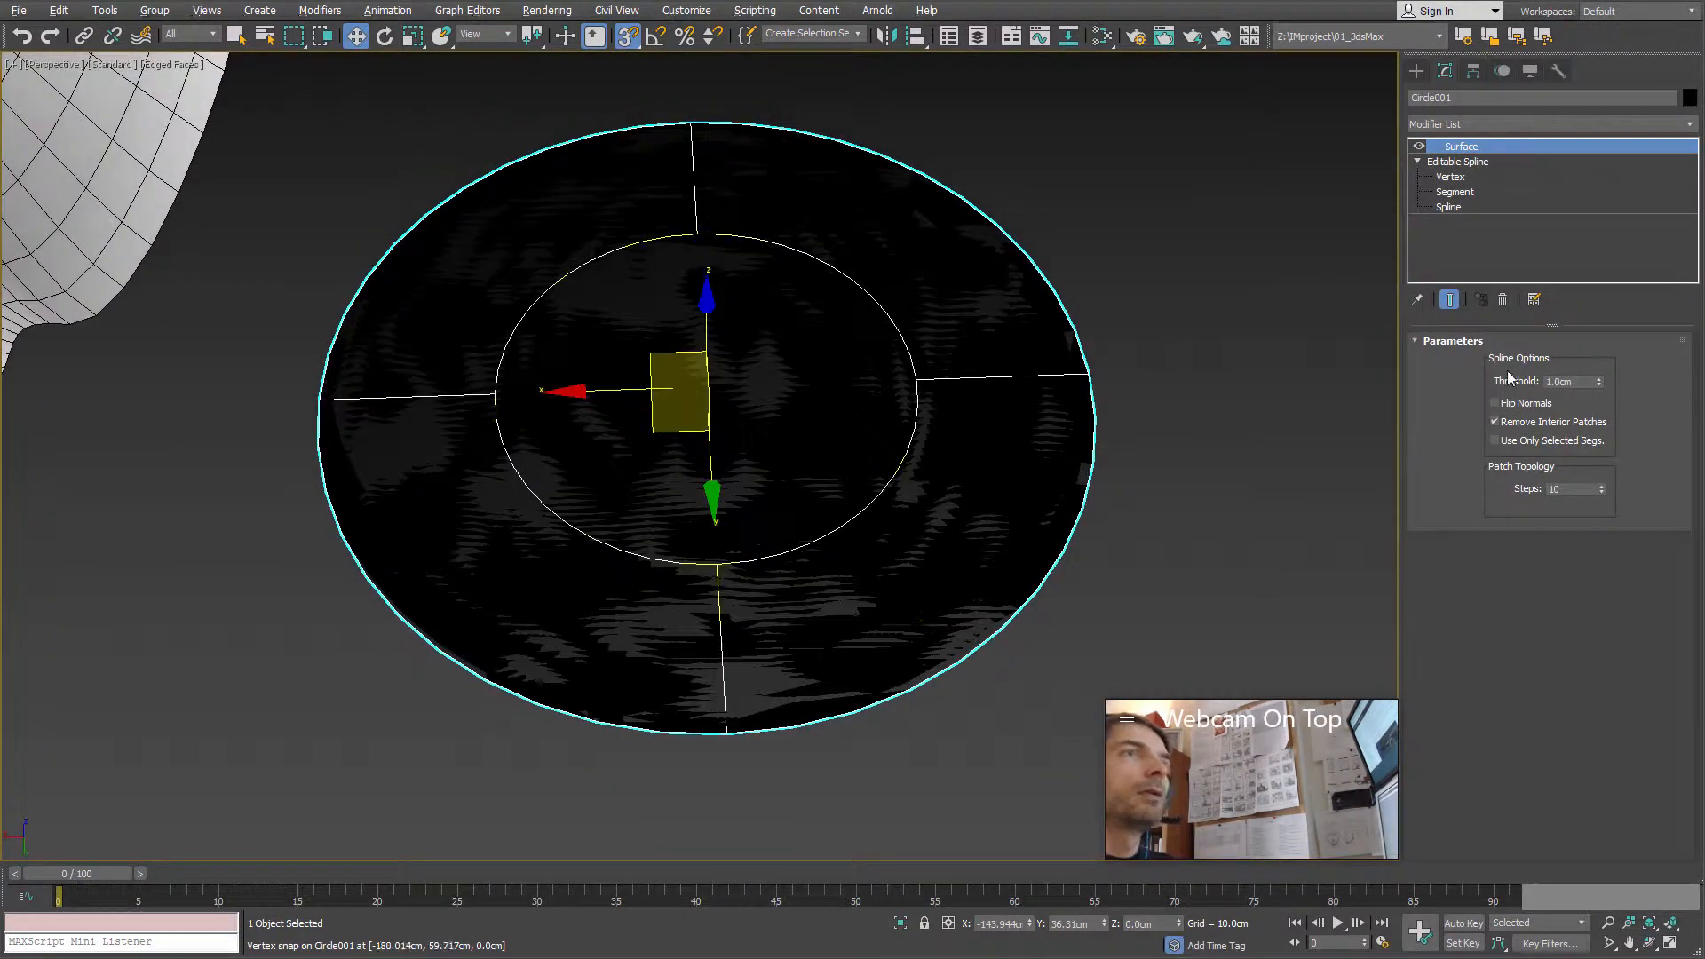
Step: At Vertex level beneath the Surface modifier, select all vertices at the four connection points of the inner circle
{"action": "left_click", "coordinate": [1451, 177]}
{"action": "left_click", "coordinate": [1089, 379]}
{"action": "left_click", "coordinate": [916, 381]}
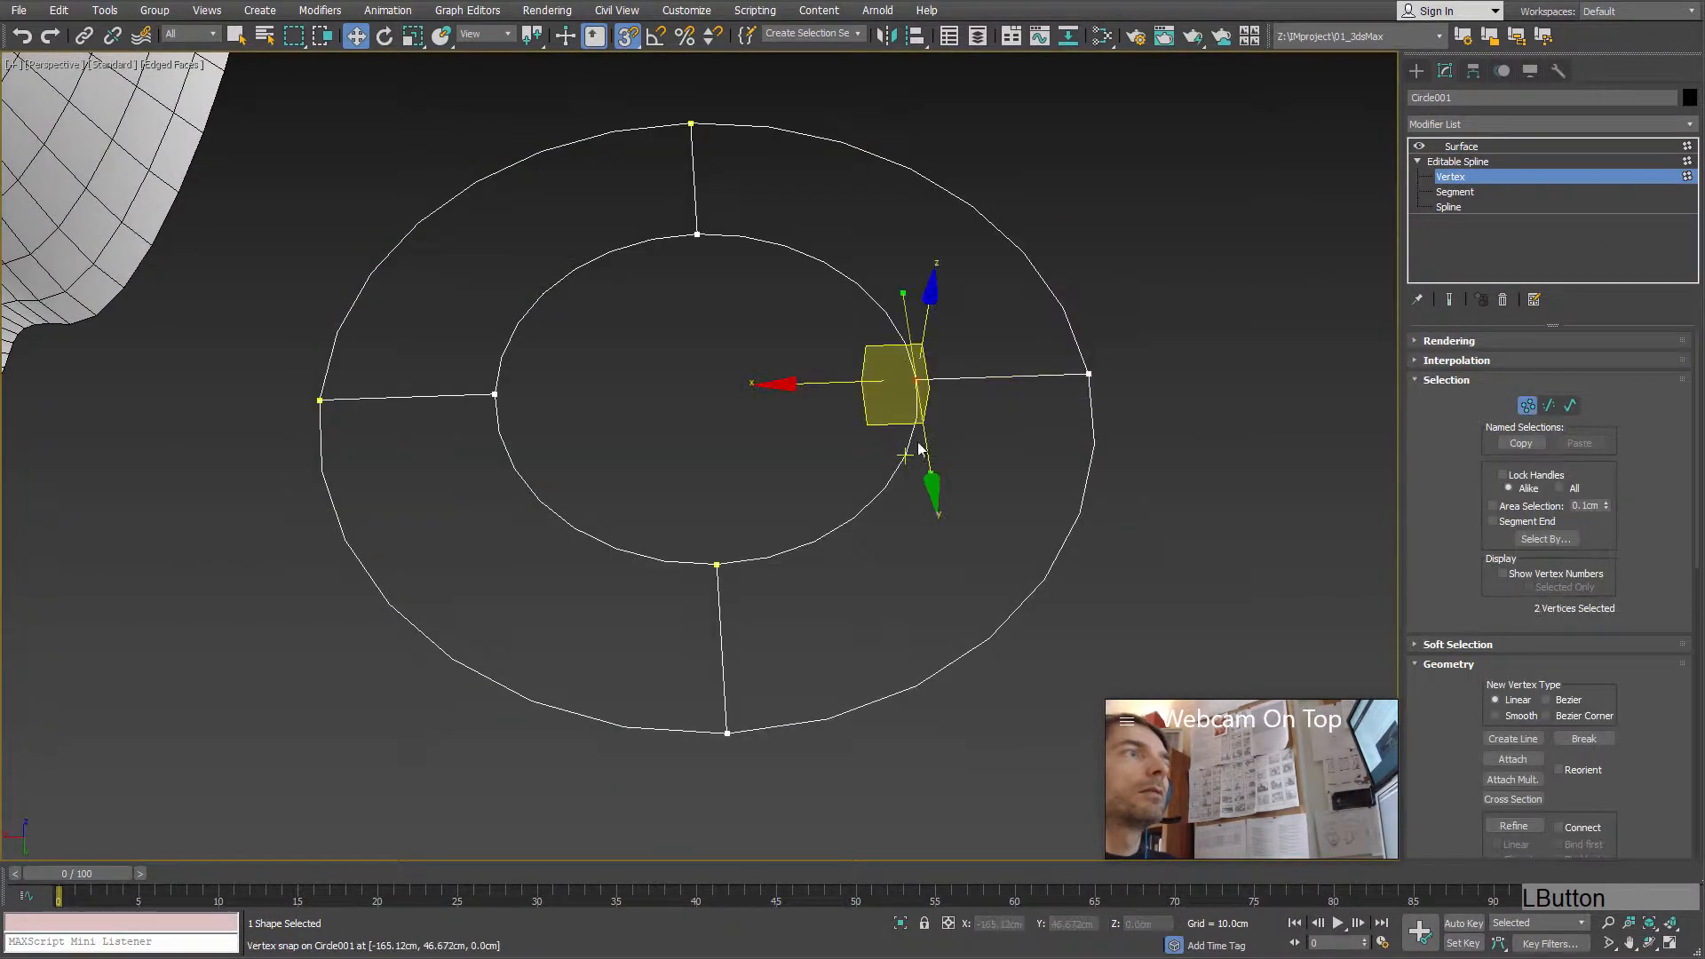
{"action": "middle_click_drag", "start_coordinate": [976, 381], "coordinate": [988, 380], "text": "alt"}
{"action": "left_click_drag", "start_coordinate": [666, 471], "coordinate": [739, 421], "text": "ctrl"}
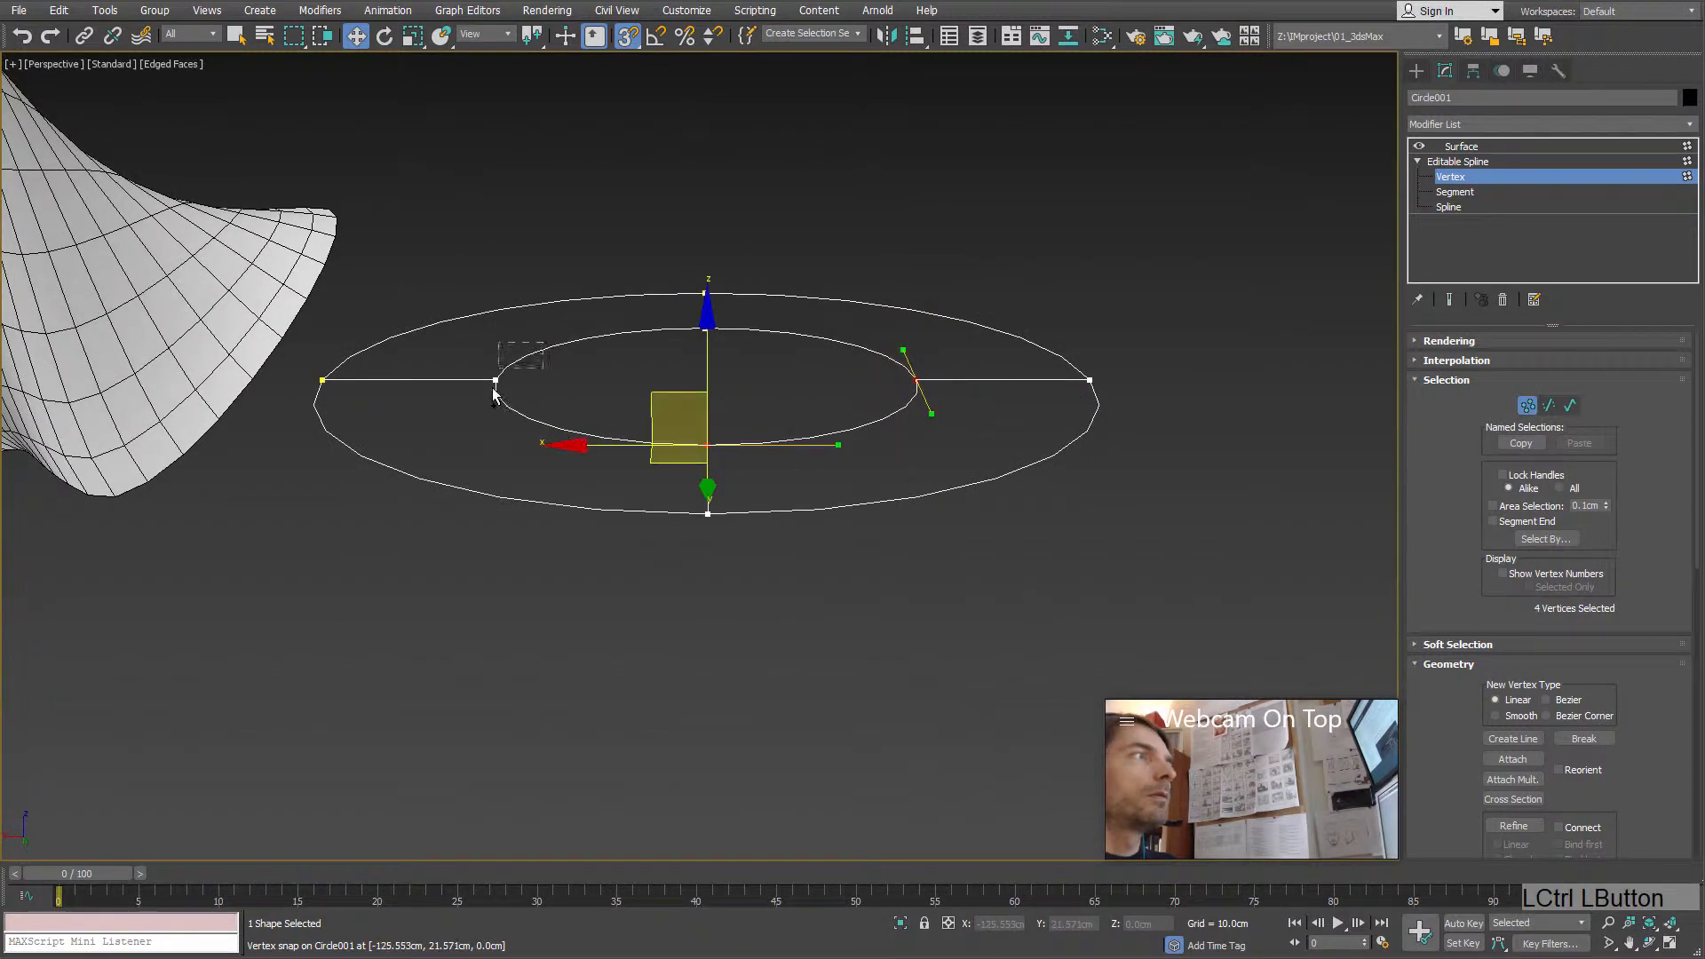
{"action": "left_click_drag", "start_coordinate": [494, 397], "coordinate": [484, 410], "text": "ctrl"}
{"action": "middle_click_drag", "start_coordinate": [811, 384], "coordinate": [798, 439], "text": "alt"}
{"action": "left_click_drag", "start_coordinate": [739, 343], "coordinate": [655, 191], "text": "ctrl"}
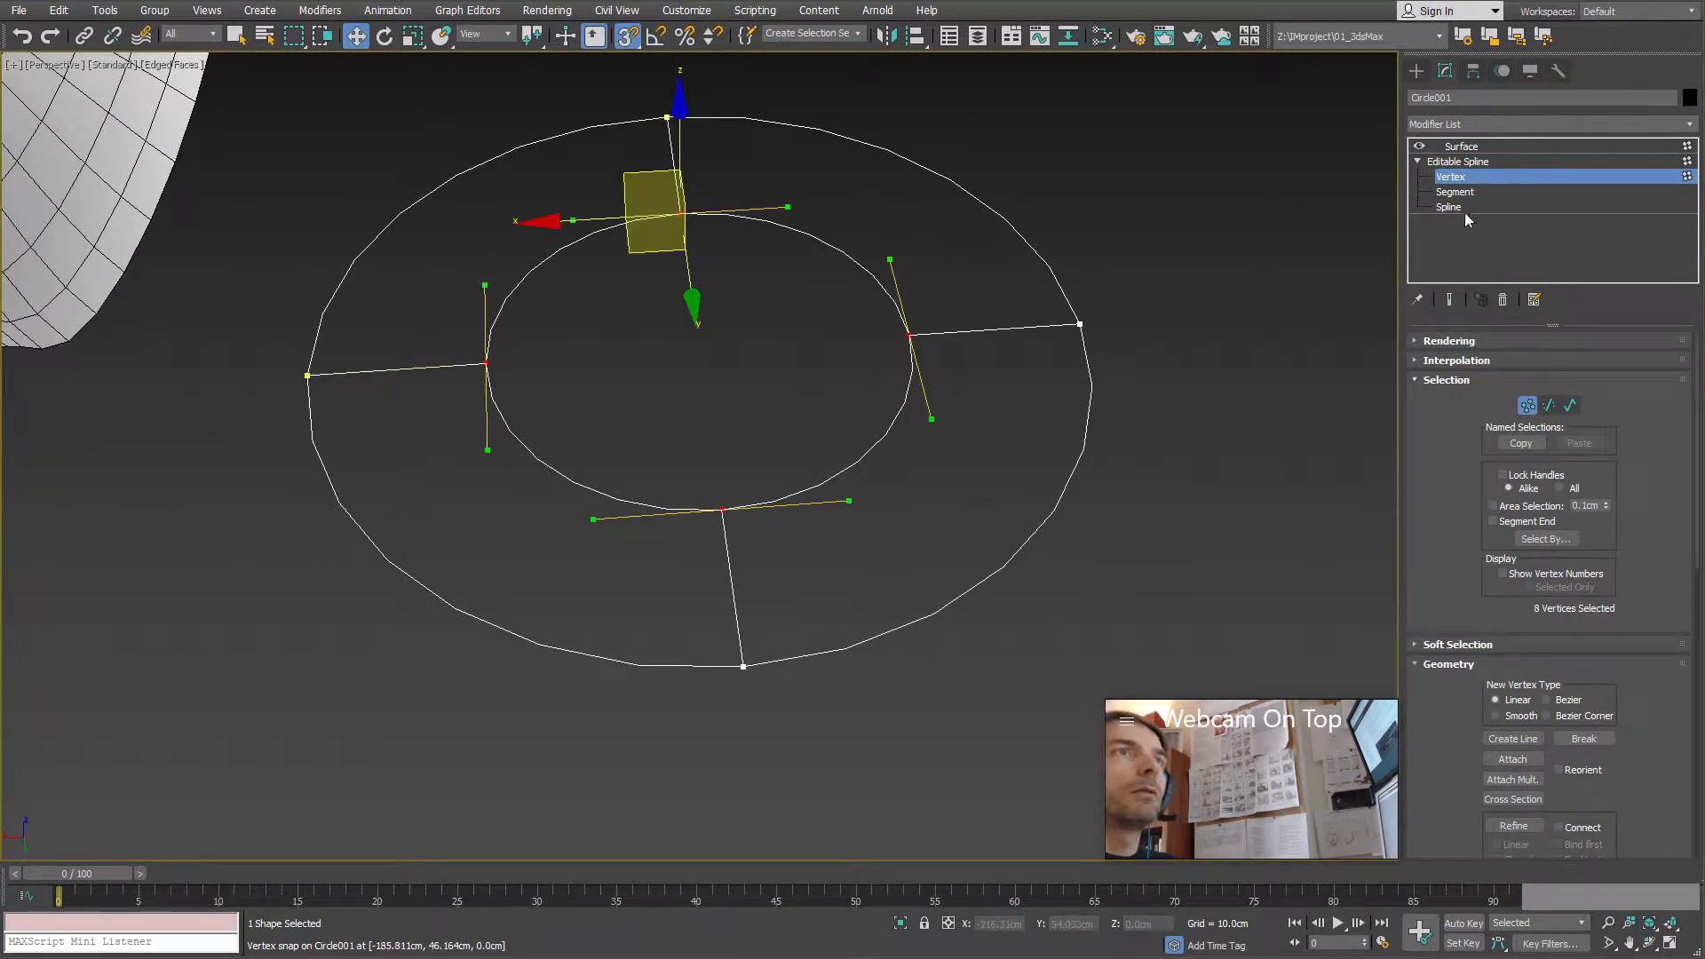
Step: Show the end result, try raising the inner circle's vertices about 34 cm along Z, and undo the move
{"action": "left_click", "coordinate": [1450, 300]}
{"action": "middle_click_drag", "start_coordinate": [582, 446], "coordinate": [689, 333], "text": "alt"}
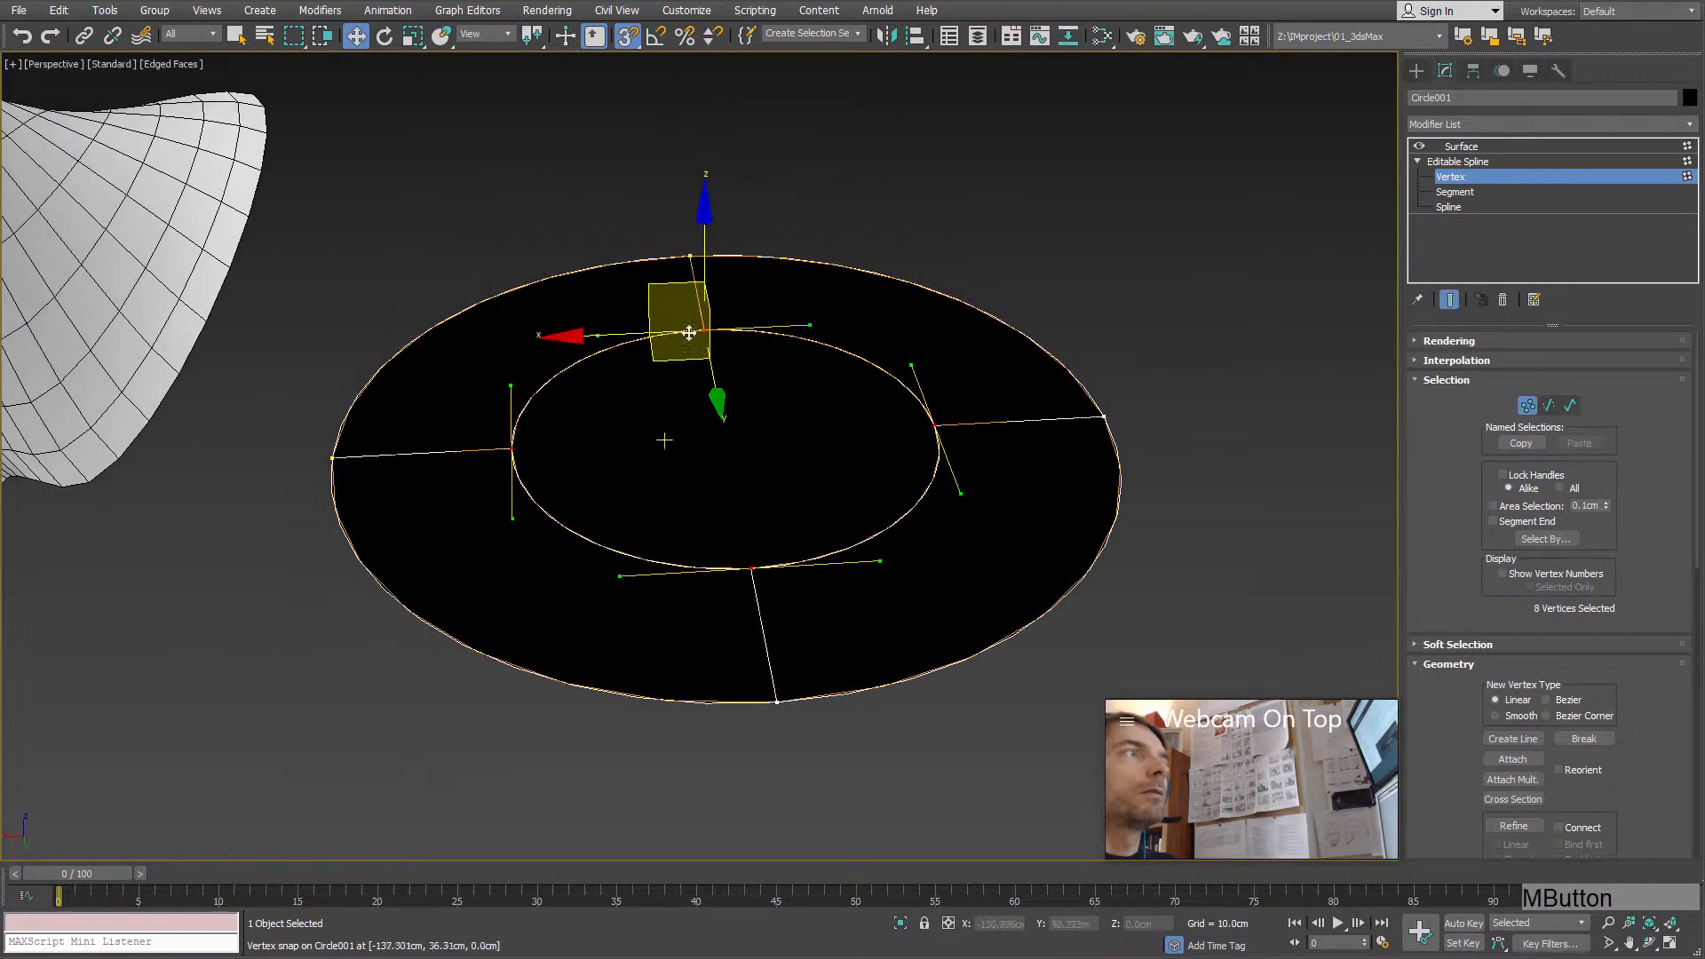
{"action": "left_click_drag", "start_coordinate": [703, 232], "coordinate": [708, 98]}
{"action": "middle_click_drag", "start_coordinate": [708, 98], "coordinate": [822, 190], "text": "alt"}
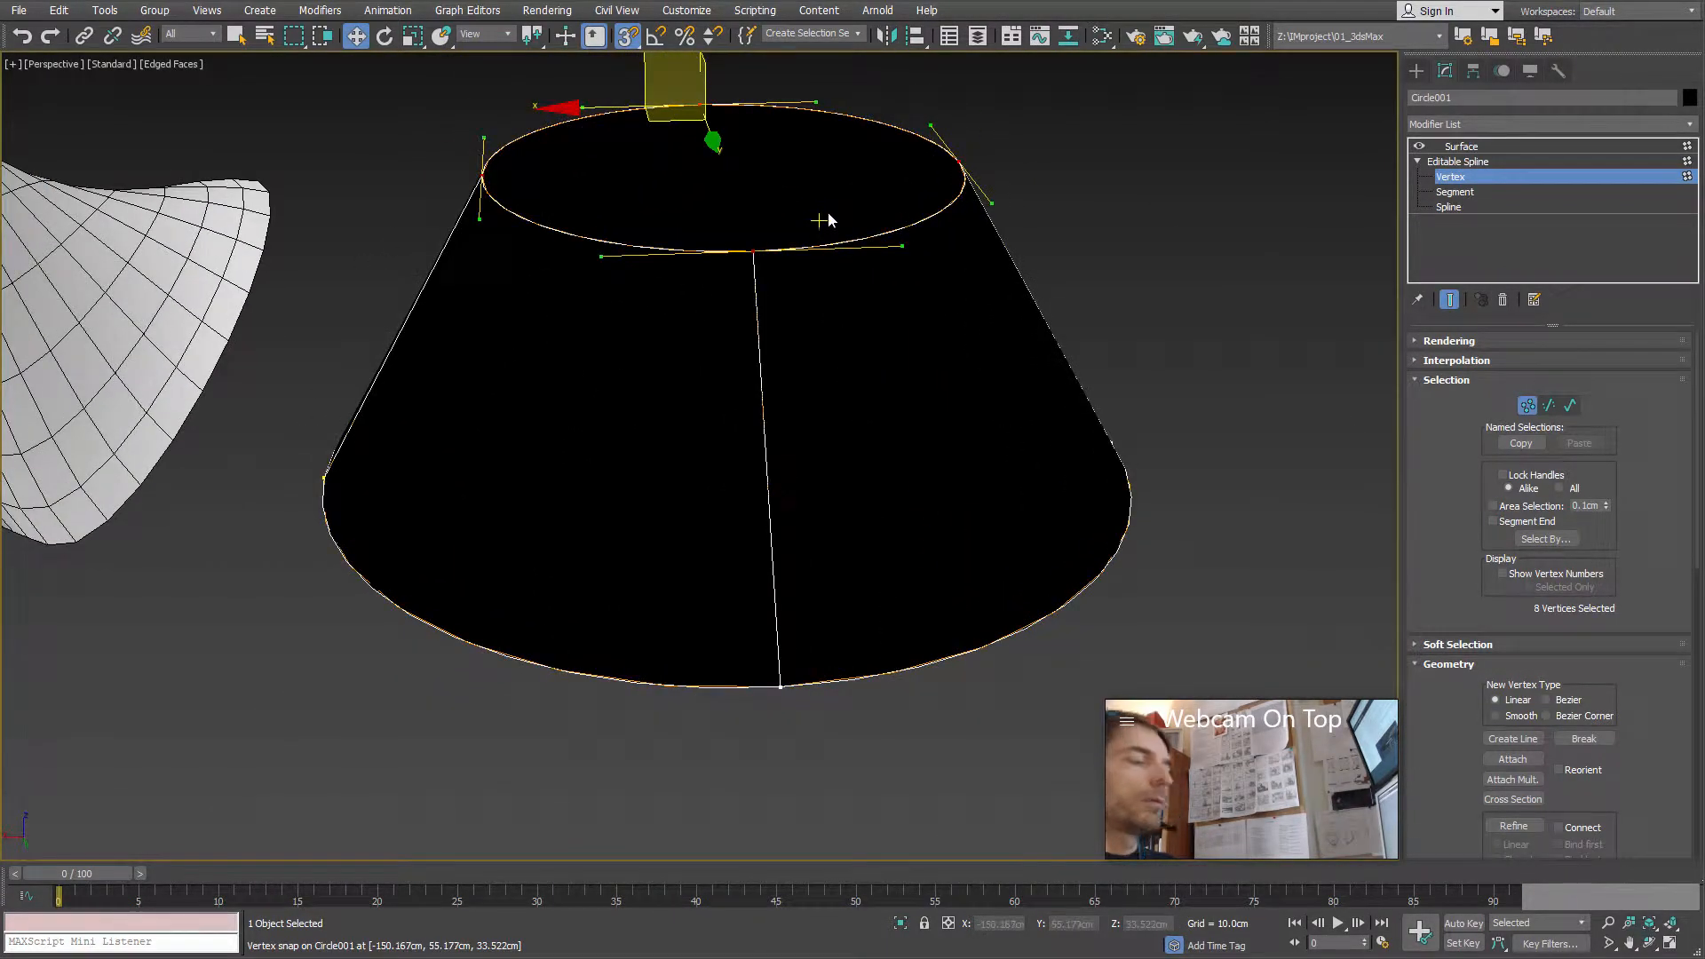
{"action": "key", "text": "ctrl+z"}
{"action": "middle_click_drag", "start_coordinate": [977, 471], "coordinate": [837, 426]}
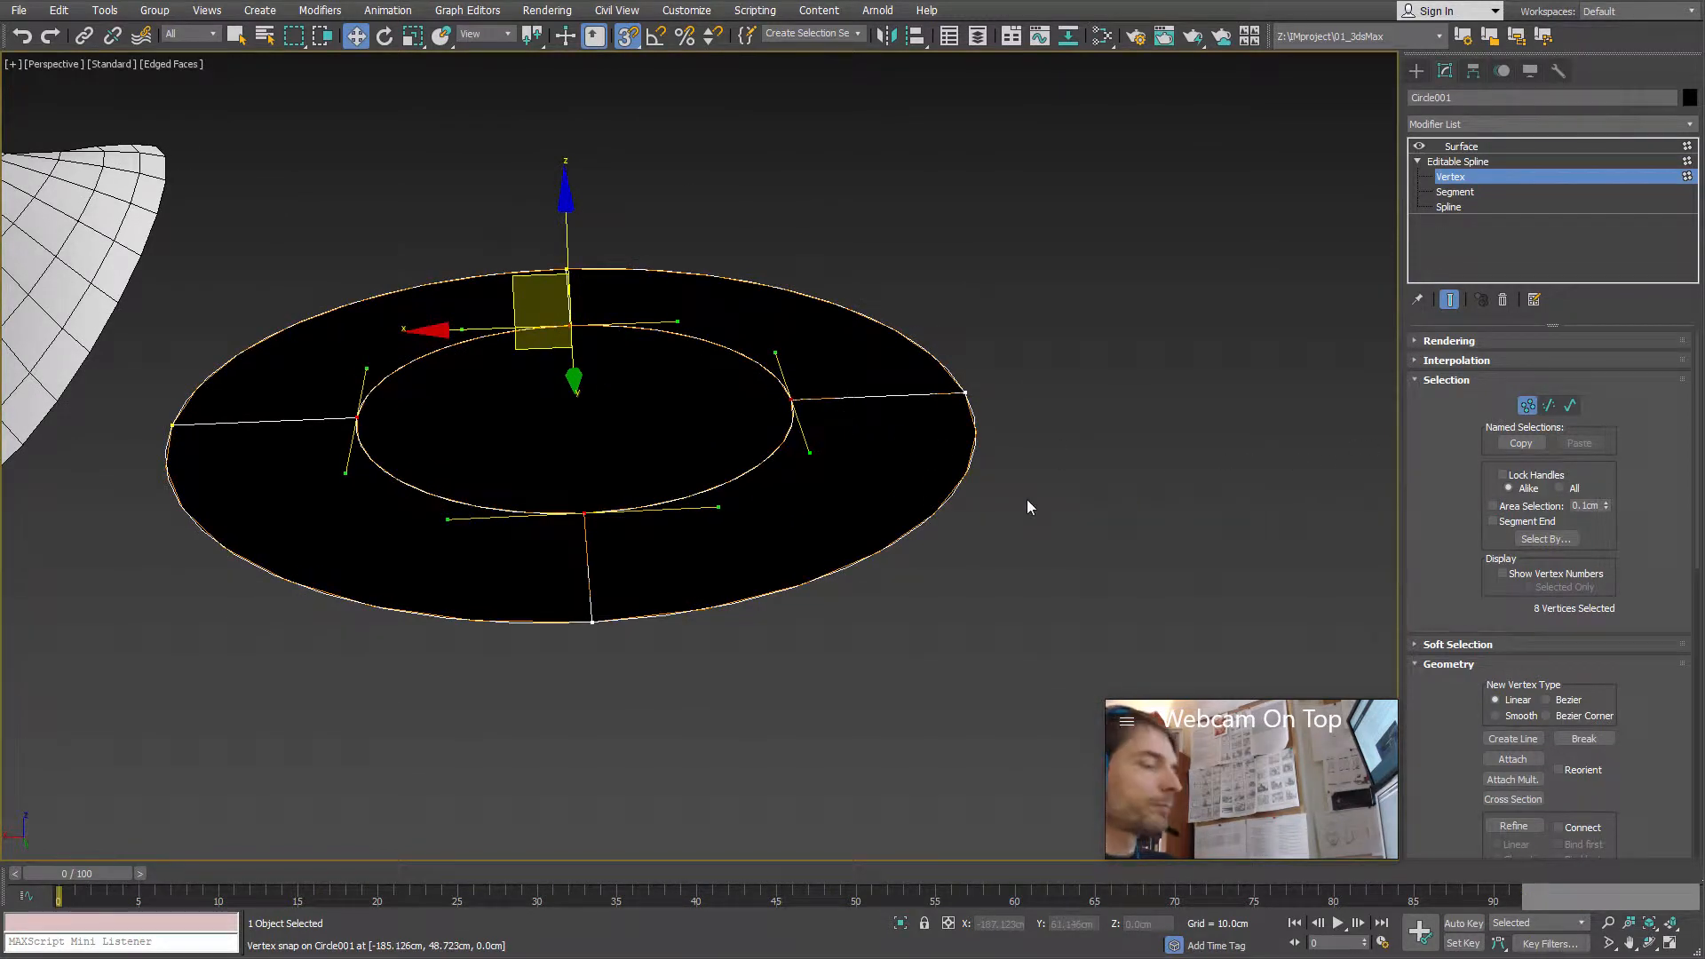
Step: Cut the Surface modifier from the double-circle object's modifier stack
{"action": "left_click", "coordinate": [1481, 147]}
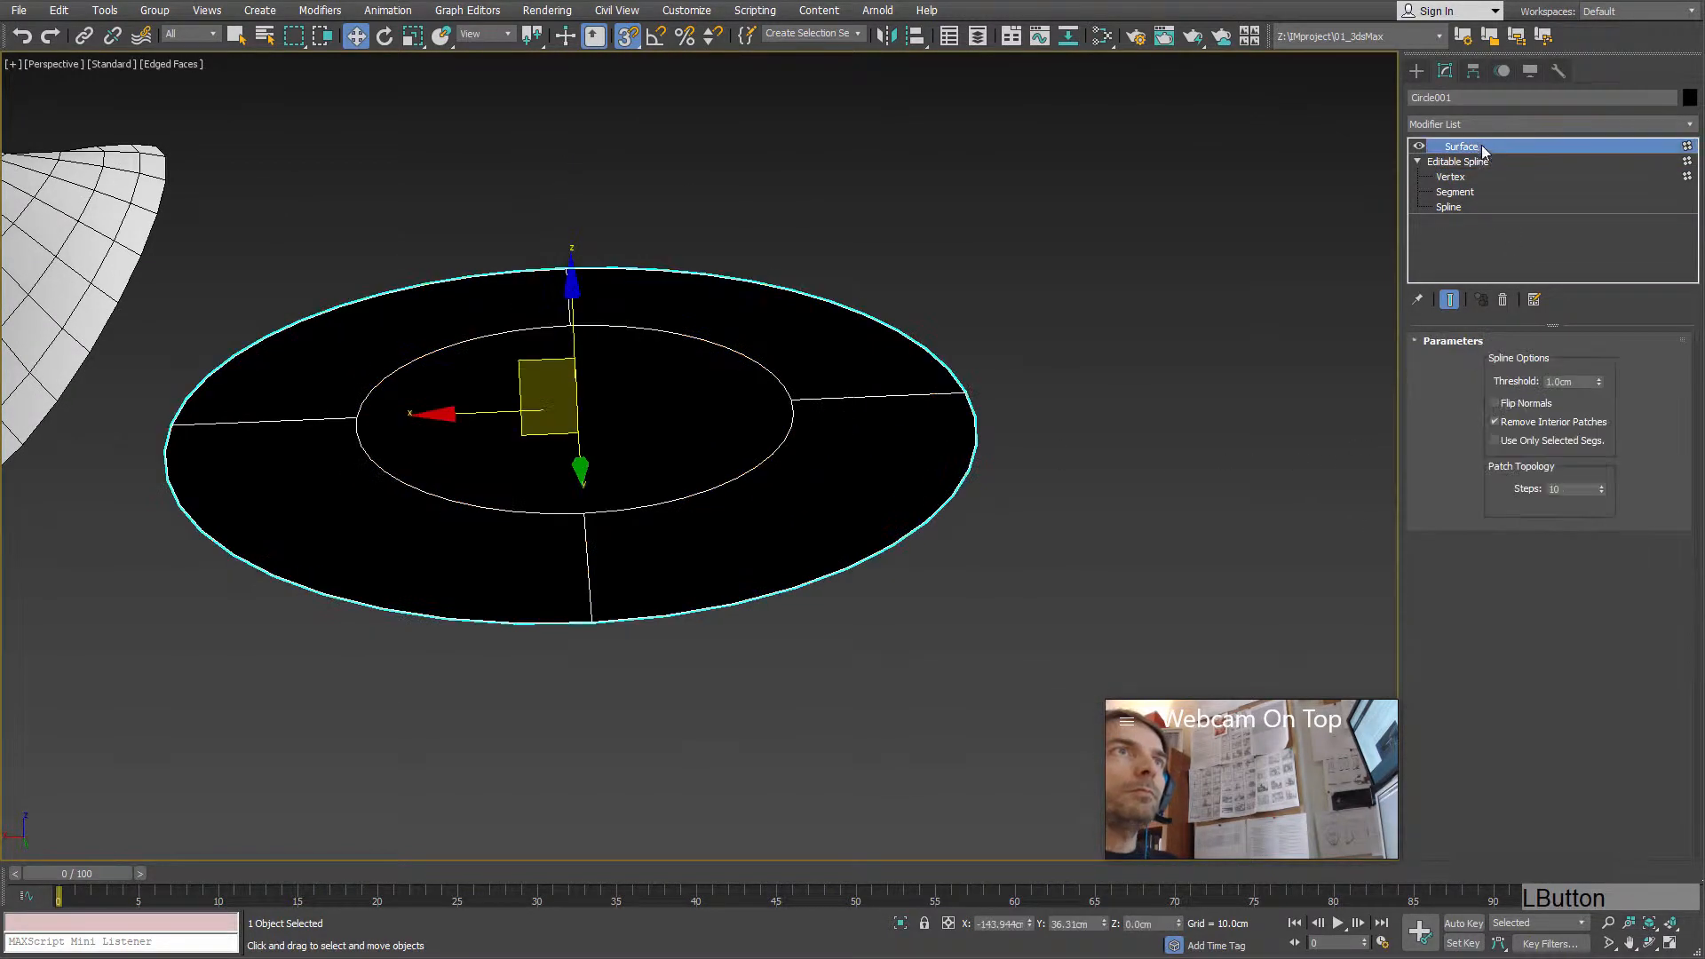
{"action": "right_click", "coordinate": [1481, 144]}
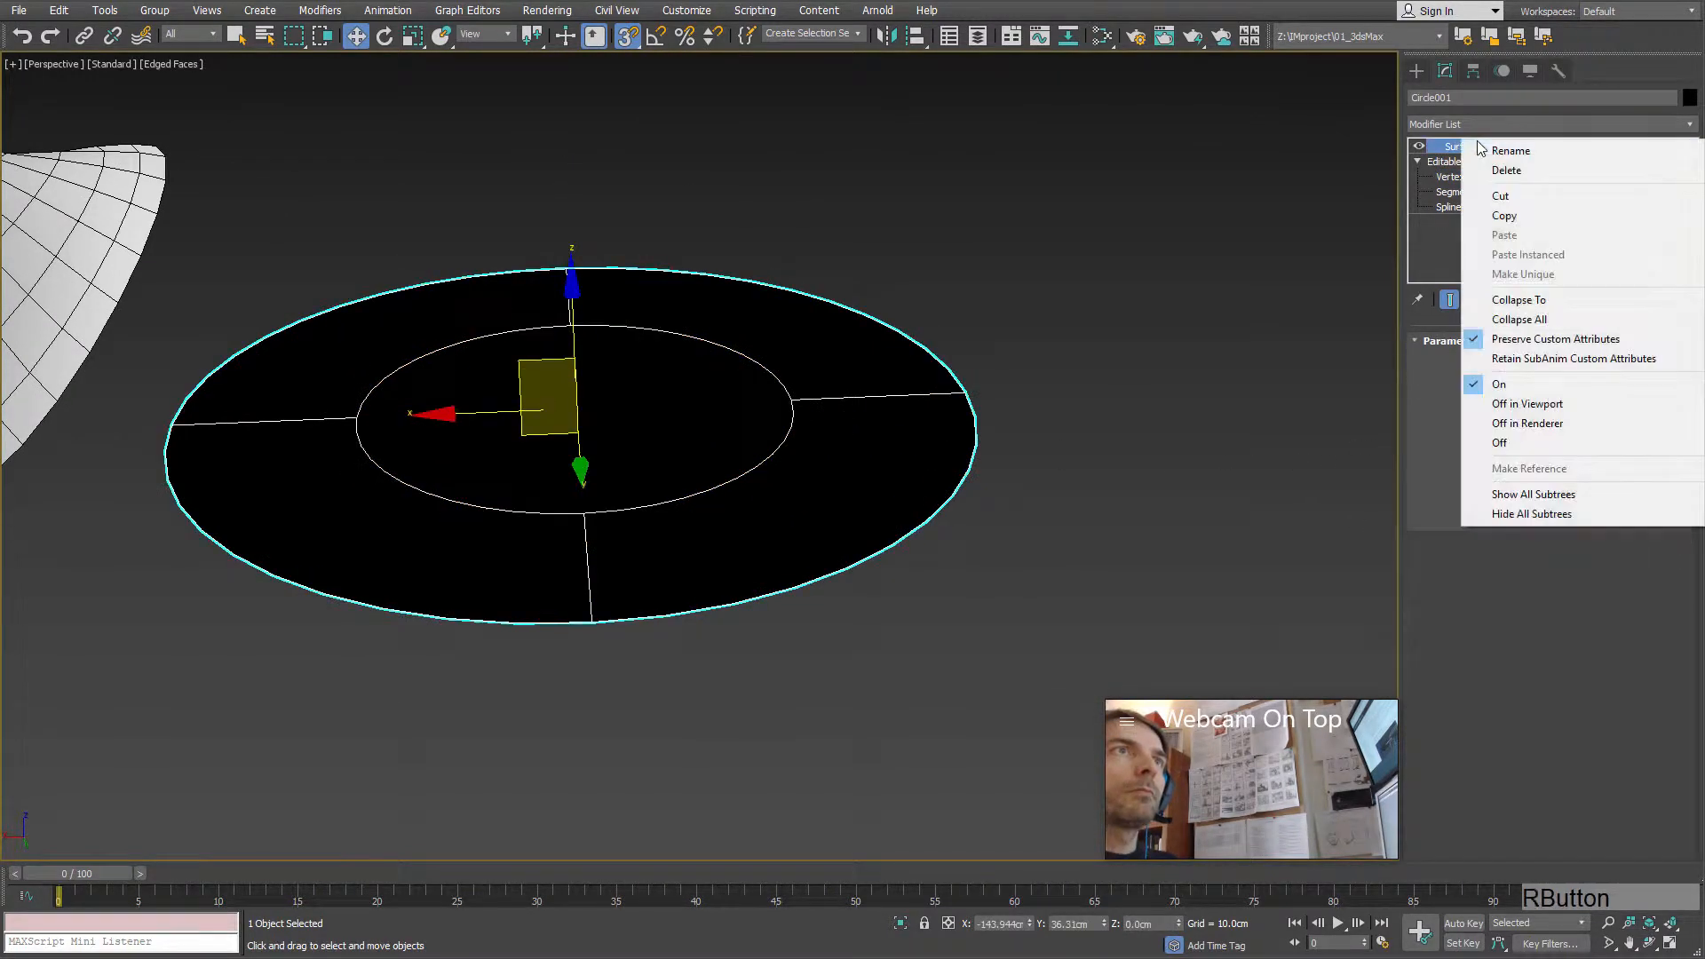
{"action": "left_click", "coordinate": [1512, 201]}
Step: At Spline level, delete the four straight connecting lines between the inner and outer circles
{"action": "middle_click_drag", "start_coordinate": [822, 517], "coordinate": [819, 588], "text": "alt"}
{"action": "left_click", "coordinate": [1570, 406]}
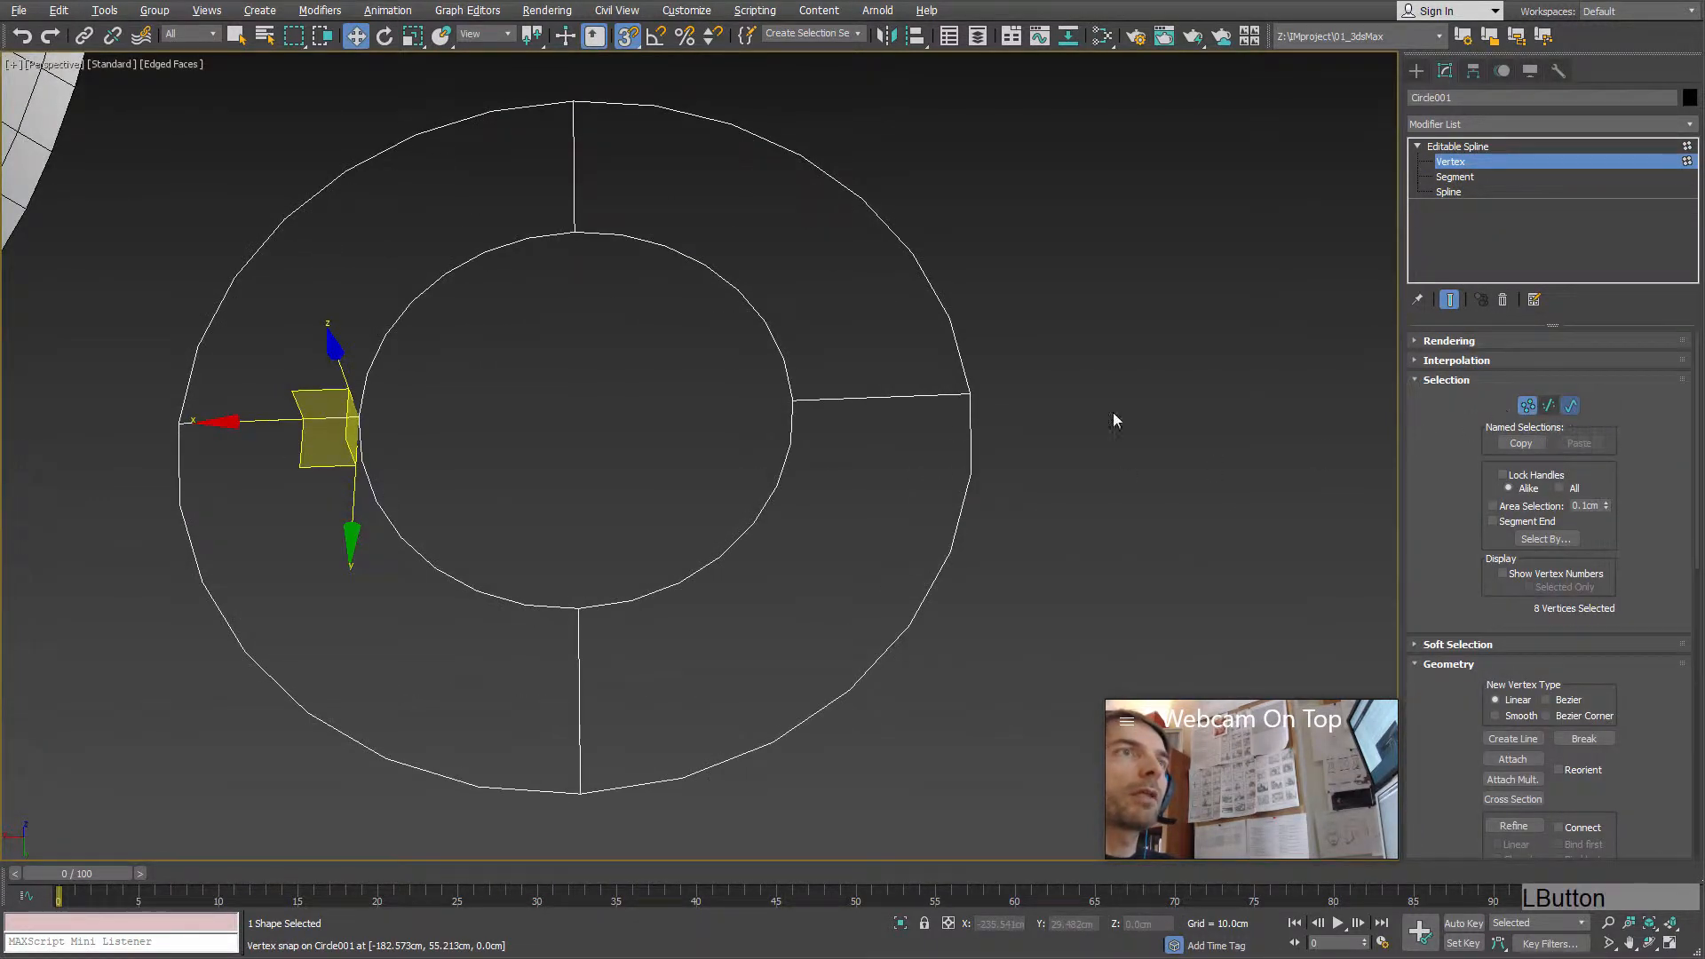
{"action": "left_click", "coordinate": [887, 397]}
{"action": "key", "text": "Delete"}
{"action": "left_click", "coordinate": [571, 182]}
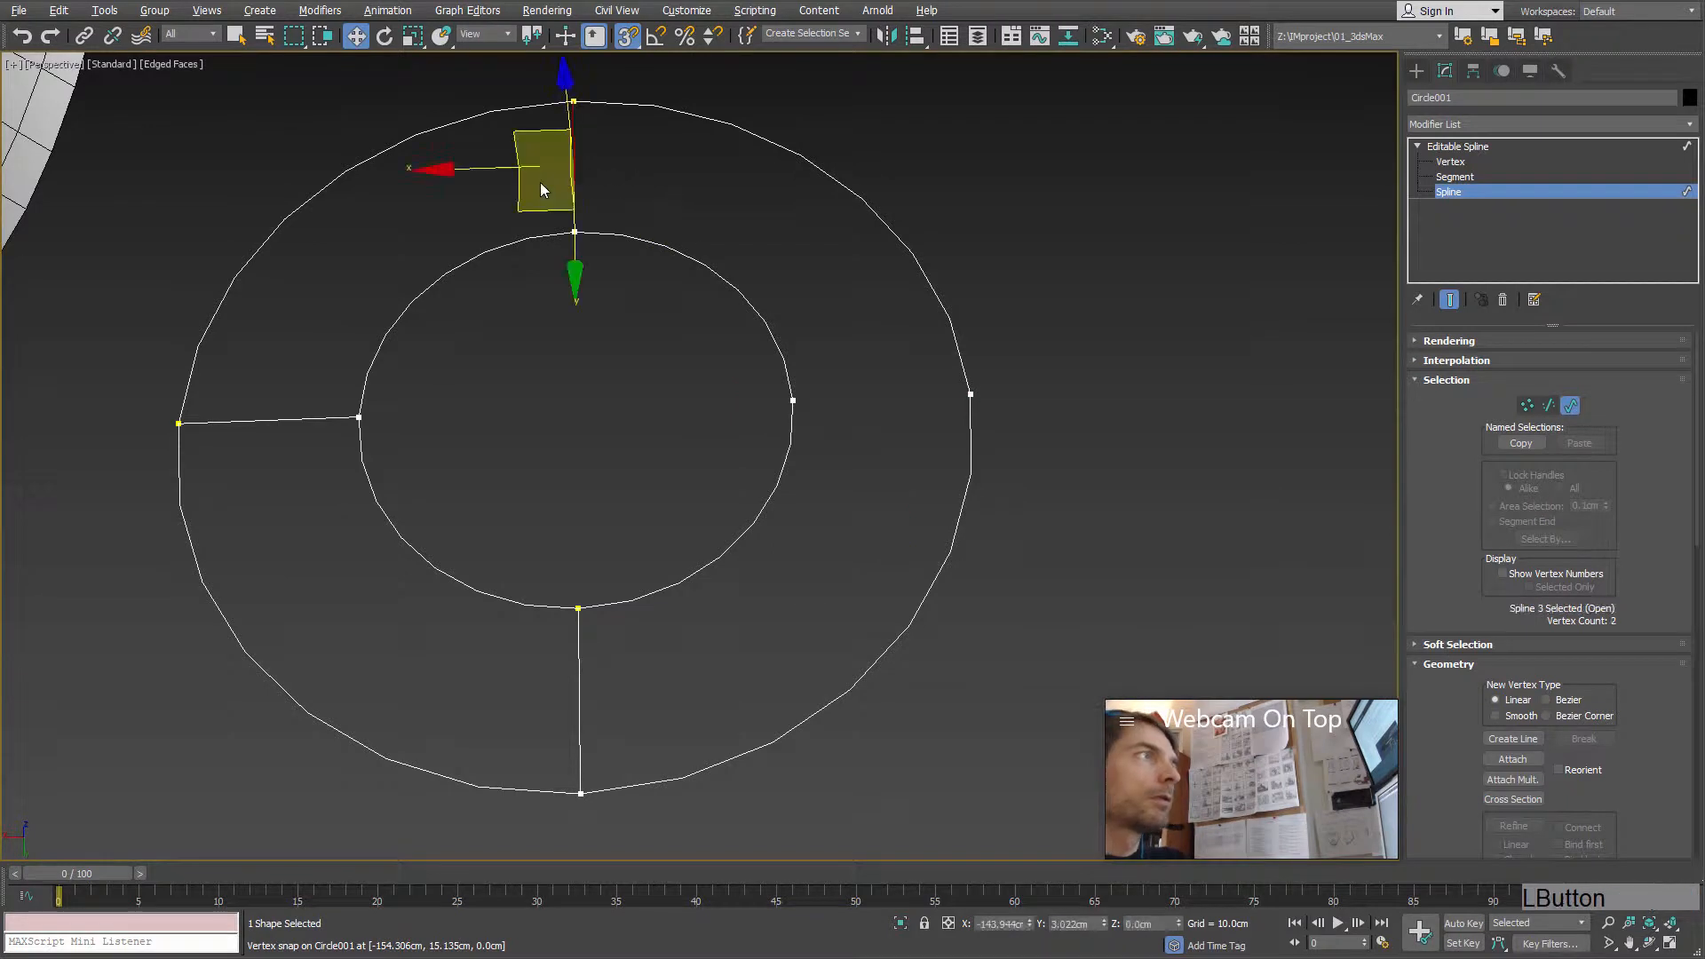
{"action": "key", "text": "Delete"}
{"action": "left_click", "coordinate": [266, 421]}
{"action": "key", "text": "Delete"}
{"action": "left_click", "coordinate": [579, 680]}
{"action": "key", "text": "Delete"}
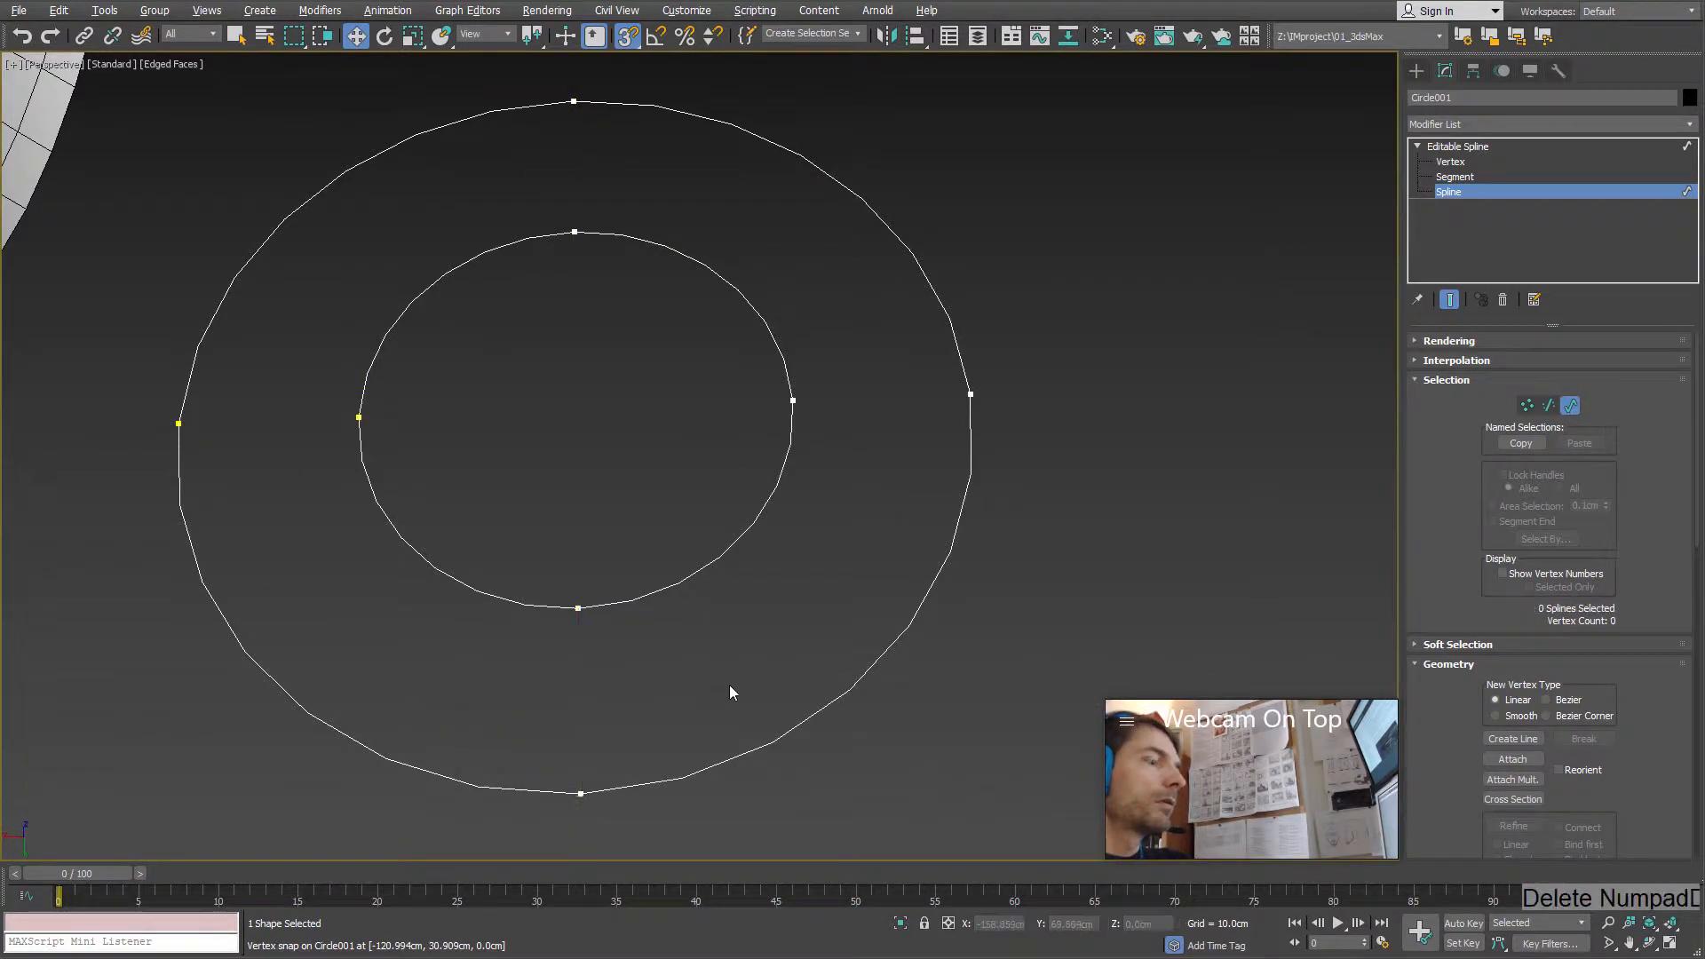
Step: Try connecting the outer circle to the inner circle with Linear Cross Section, and undo the resulting lines
{"action": "left_click_drag", "start_coordinate": [1452, 746], "coordinate": [1475, 570]}
{"action": "left_click", "coordinate": [1520, 619]}
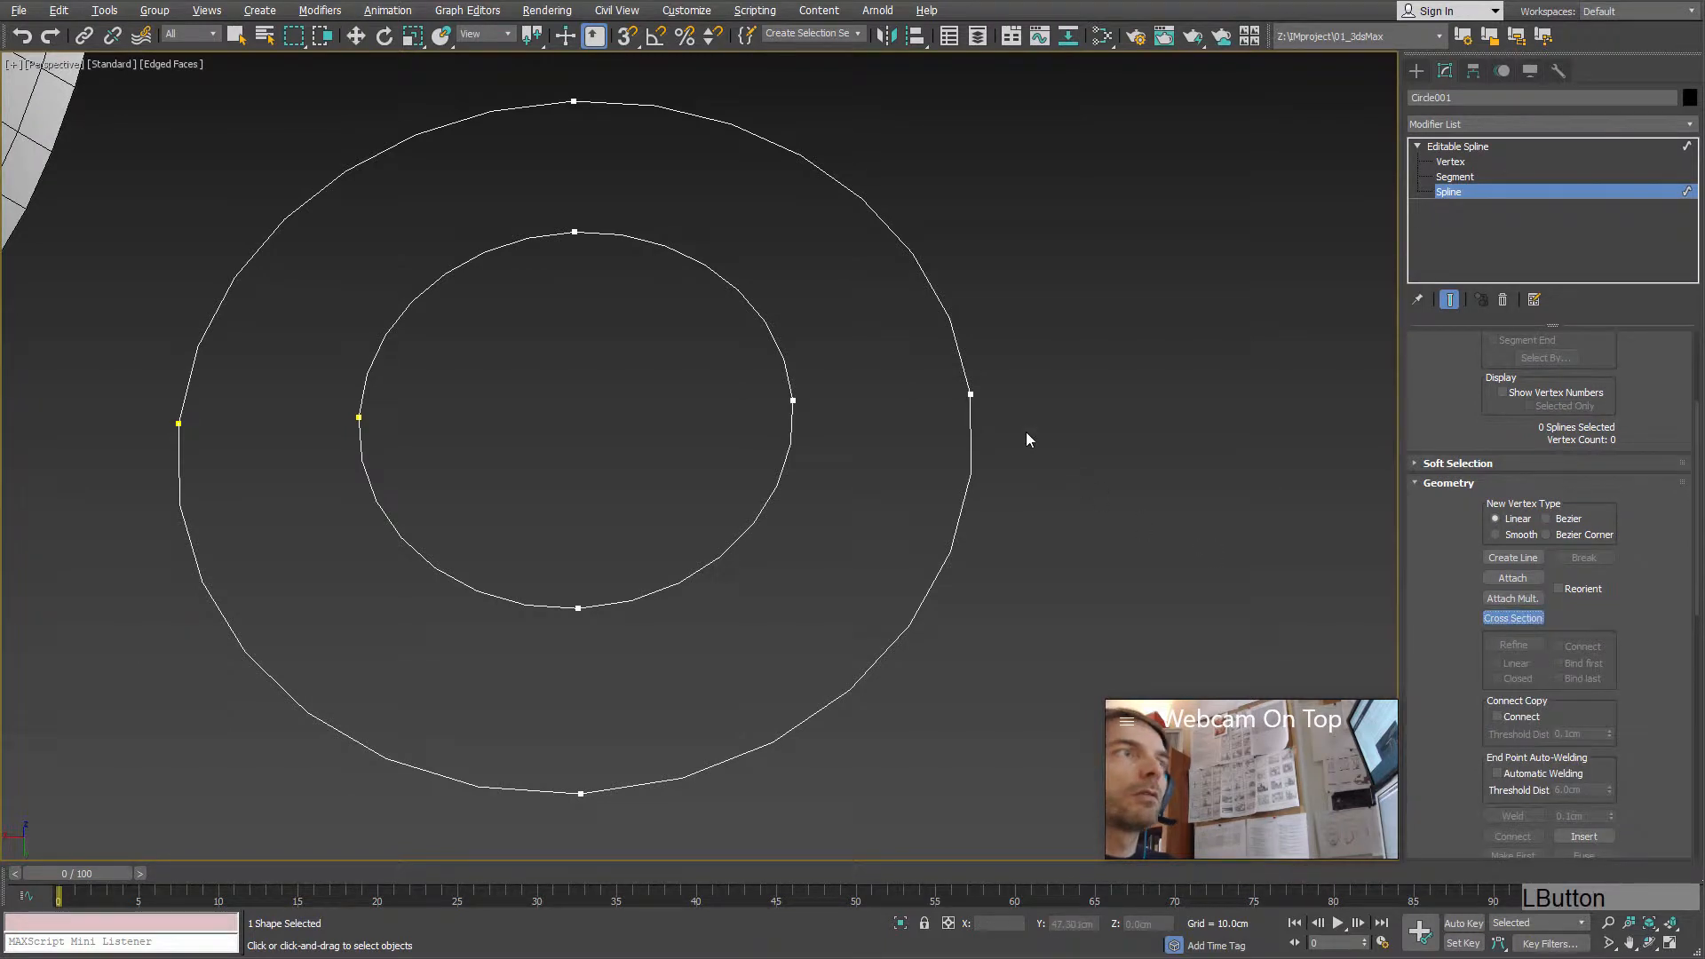
{"action": "left_click", "coordinate": [971, 388]}
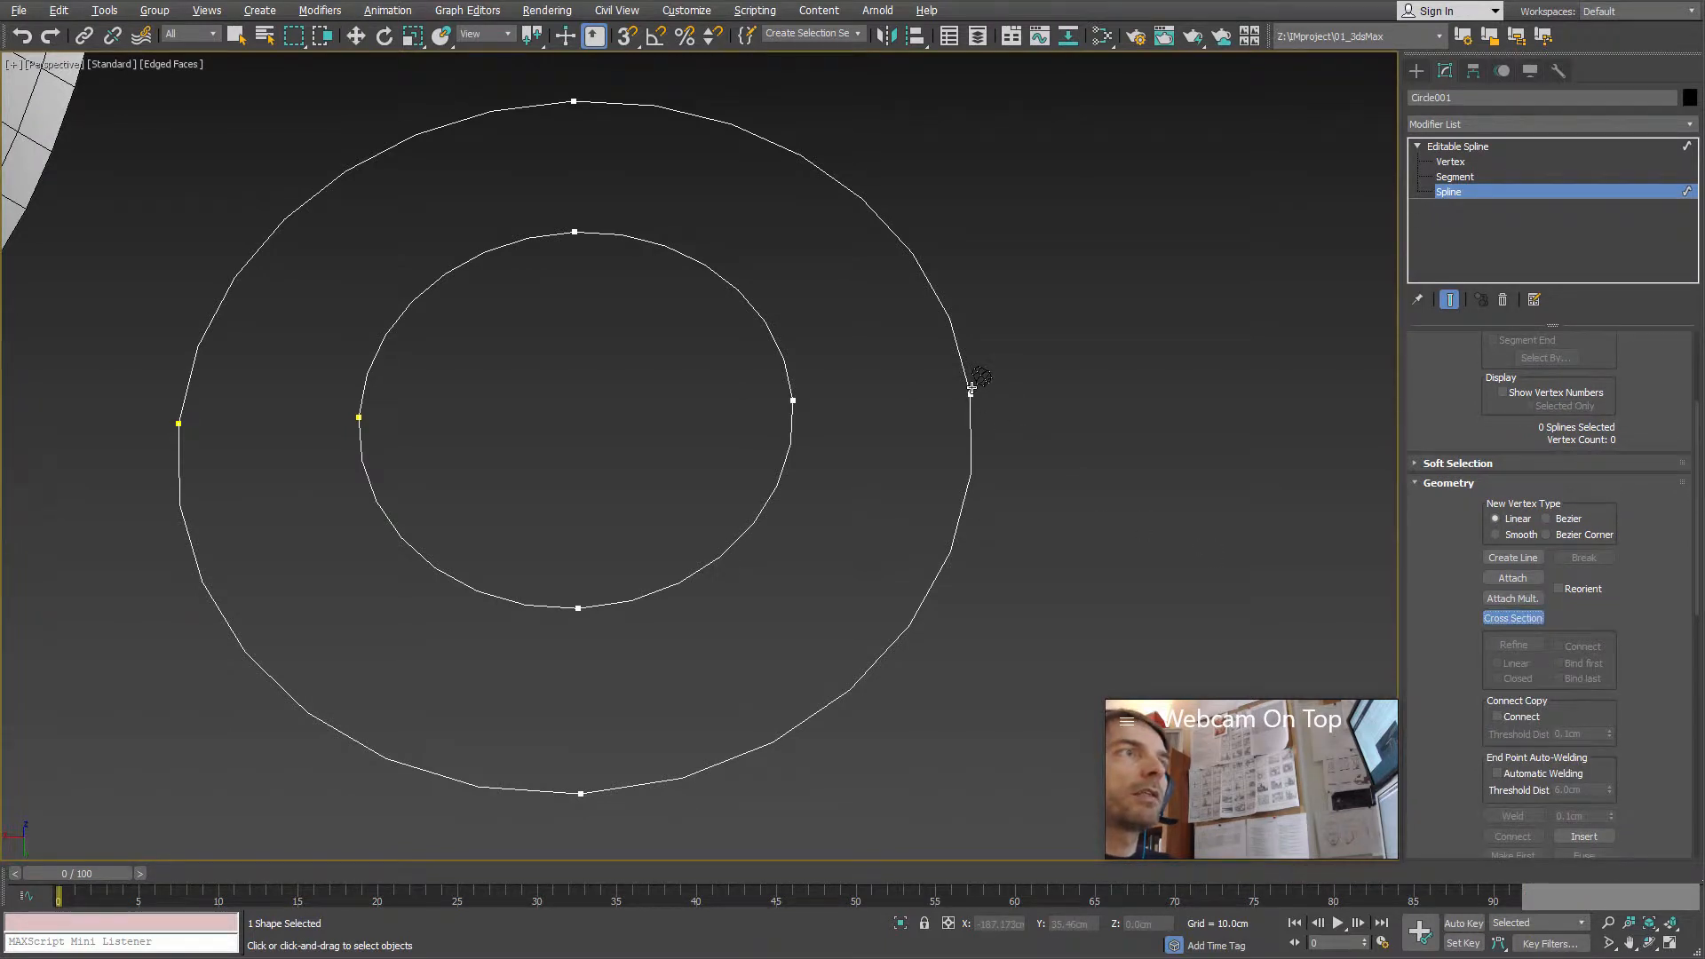
{"action": "left_click", "coordinate": [793, 391]}
{"action": "left_click", "coordinate": [796, 401]}
{"action": "right_click", "coordinate": [764, 401]}
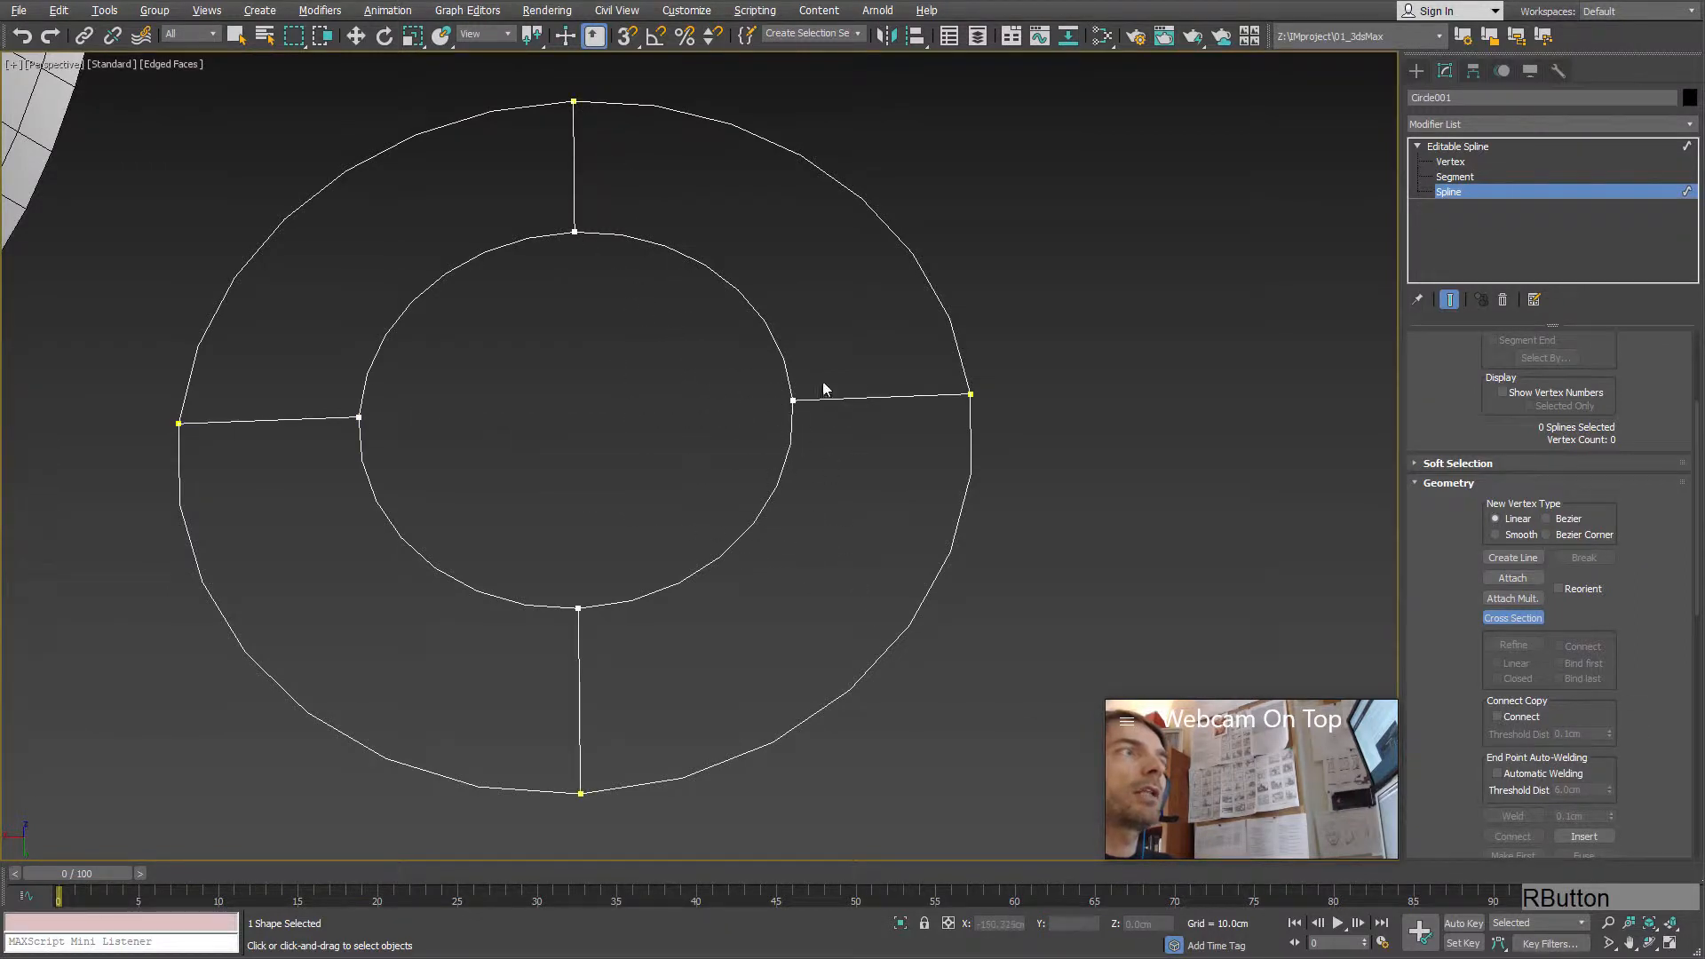
{"action": "key", "text": "ctrl+z"}
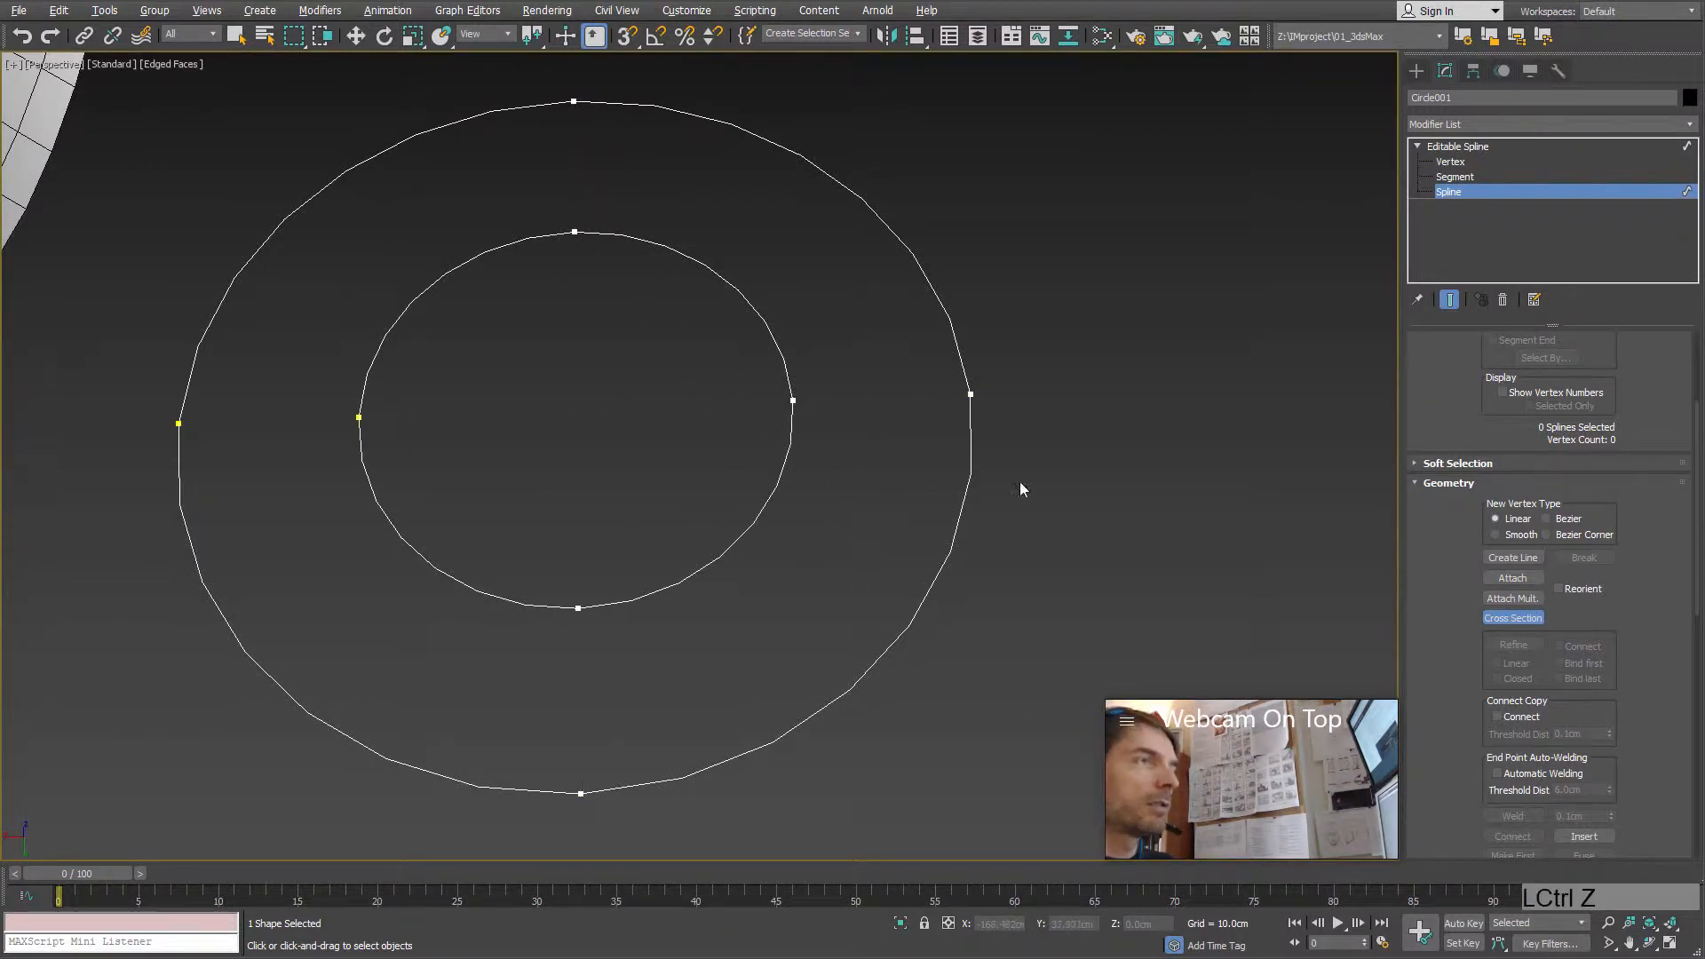
Step: Connect the outer circle to the inner circle with Linear Cross Section, end the command, and return to the whole-object level
{"action": "left_click", "coordinate": [970, 392]}
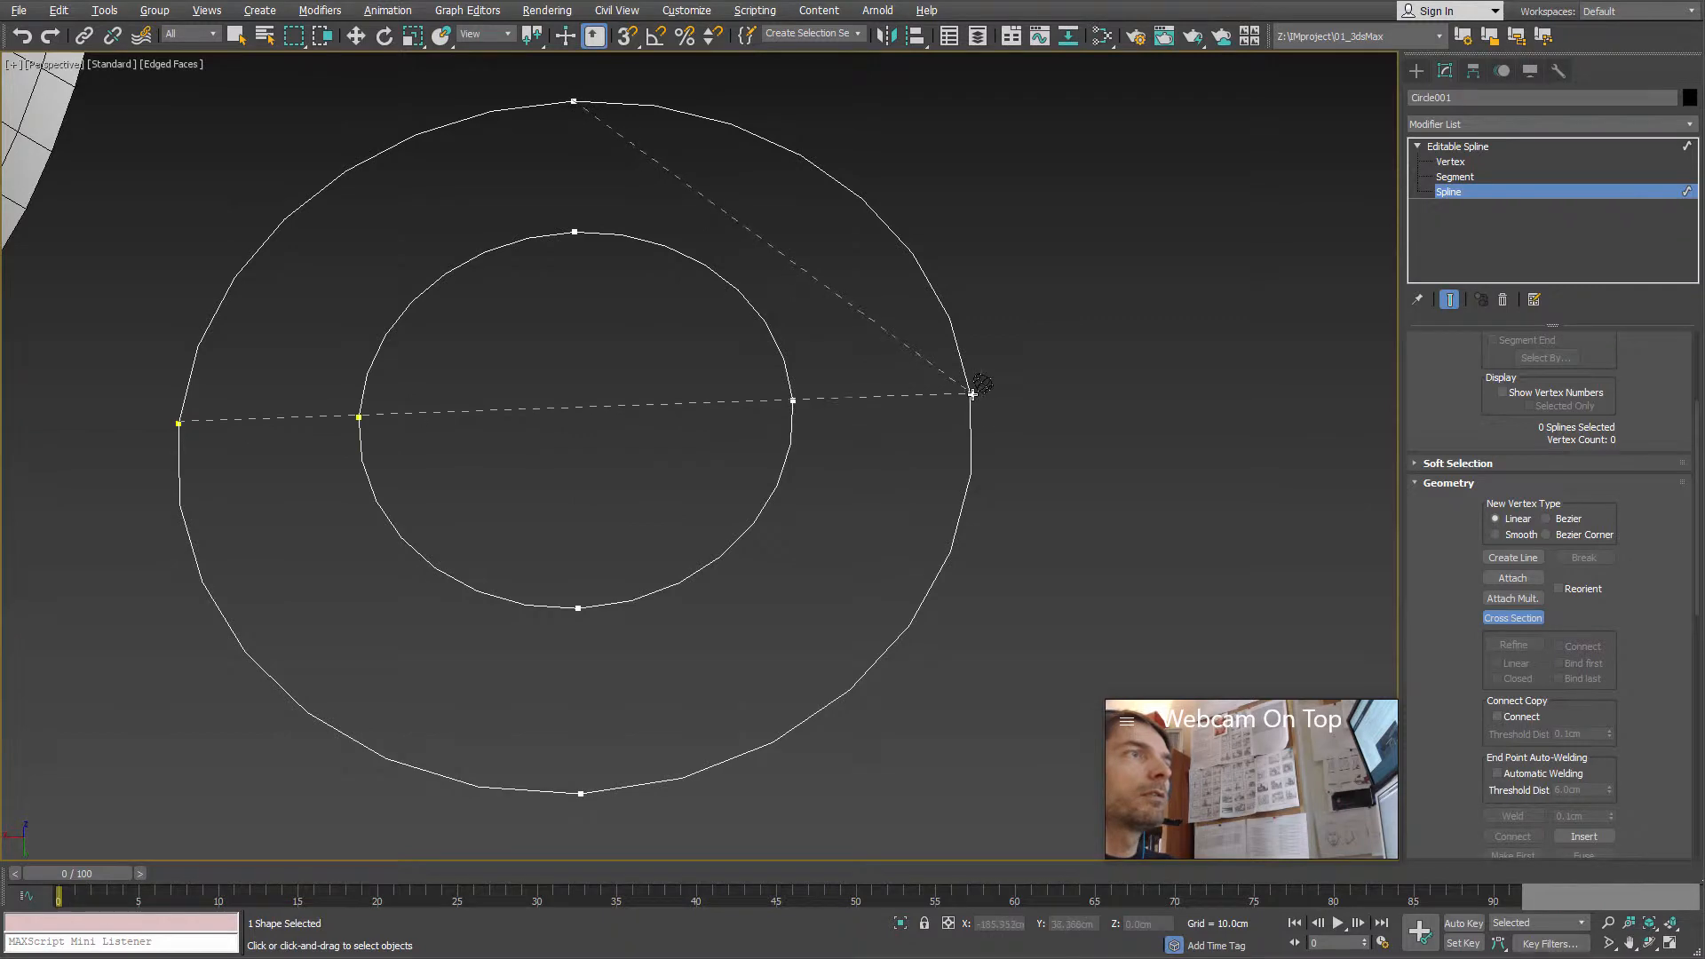
{"action": "left_click", "coordinate": [972, 392]}
{"action": "left_click", "coordinate": [795, 401]}
{"action": "middle_click_drag", "start_coordinate": [759, 485], "coordinate": [715, 422], "text": "alt"}
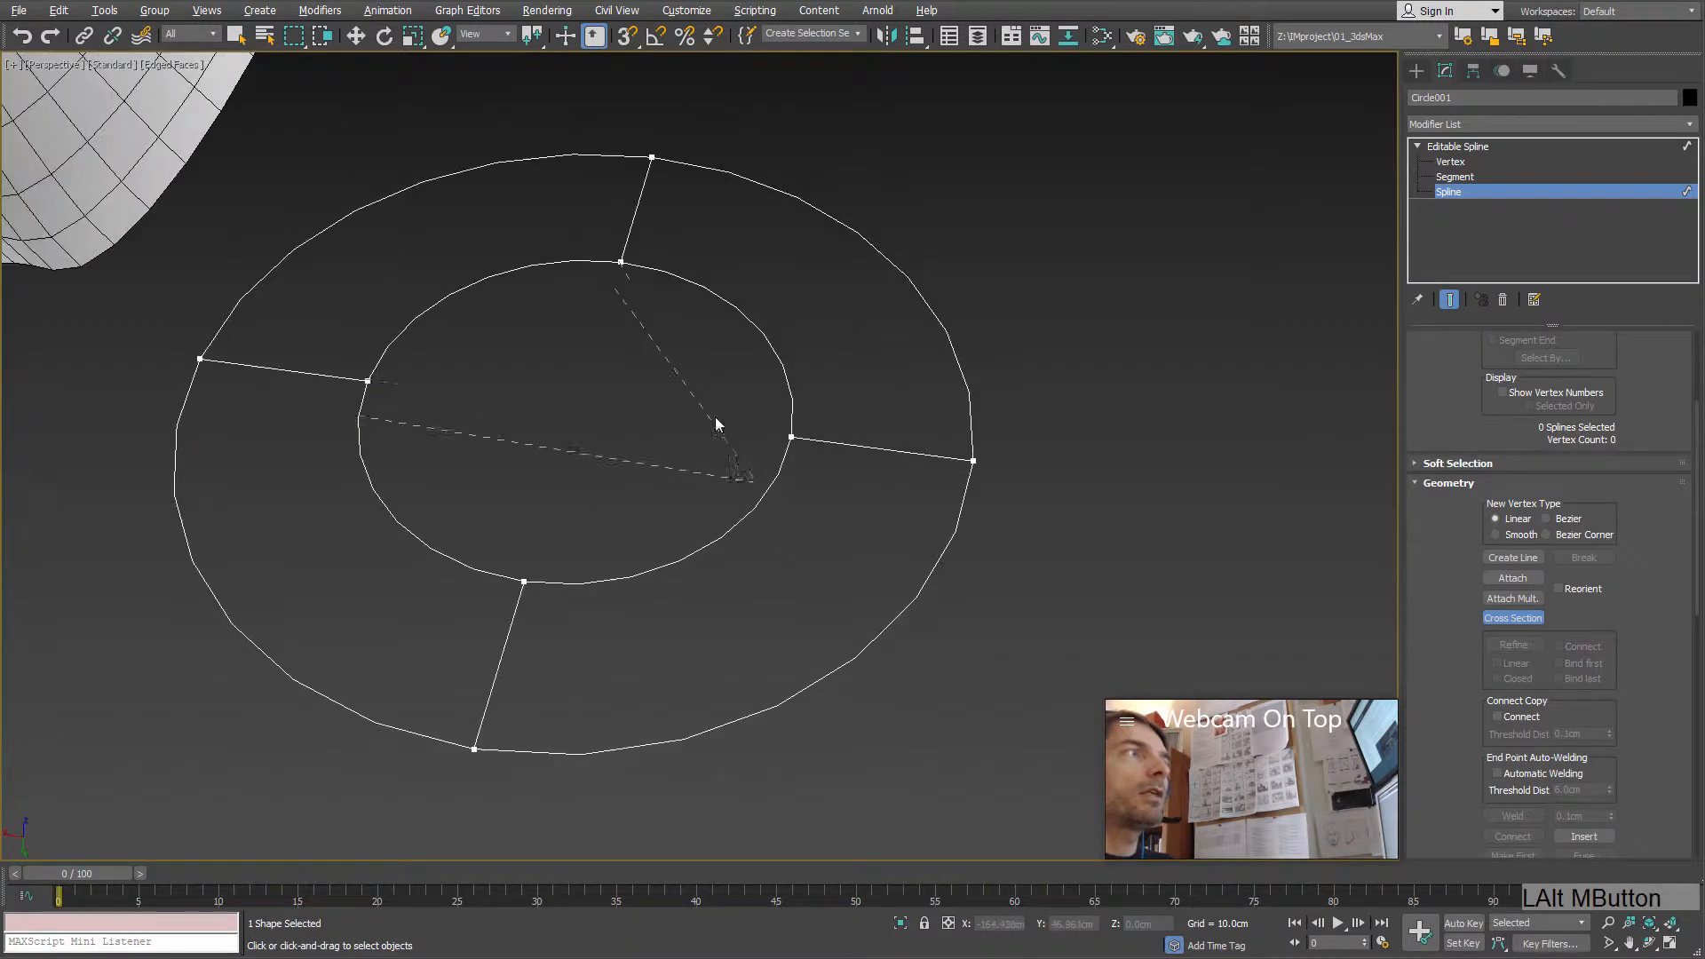
{"action": "right_click", "coordinate": [771, 200]}
{"action": "middle_click_drag", "start_coordinate": [841, 544], "coordinate": [601, 249], "text": "alt"}
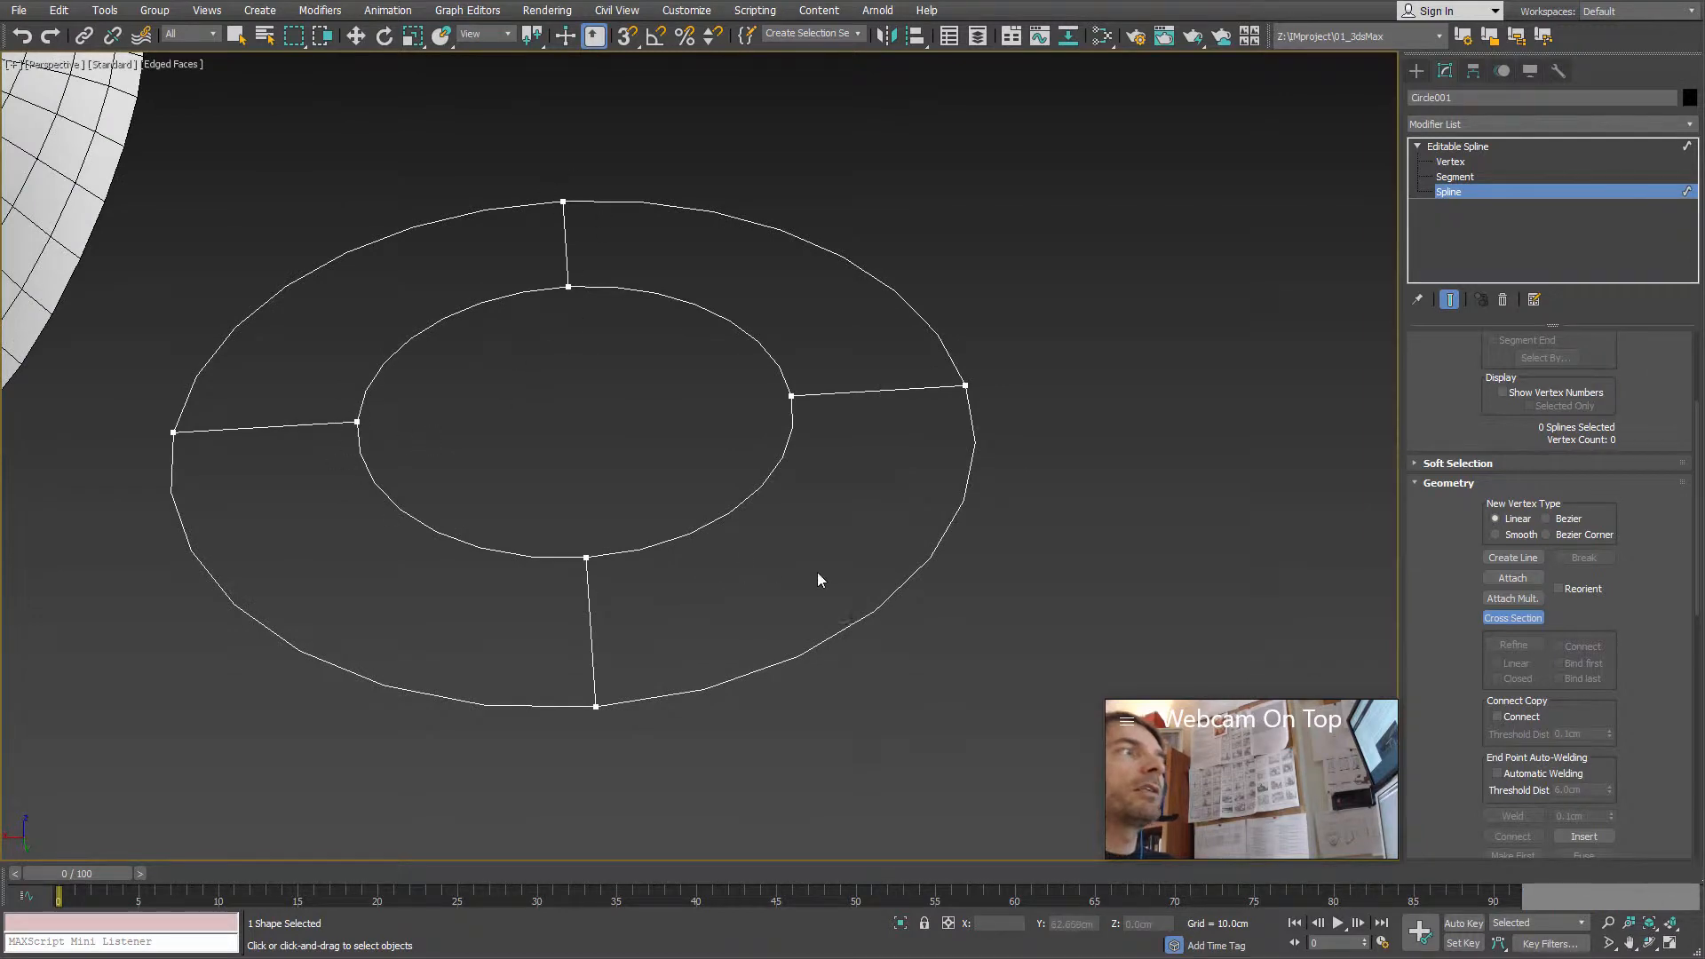
{"action": "middle_click_drag", "start_coordinate": [819, 580], "coordinate": [719, 536], "text": "alt"}
{"action": "left_click", "coordinate": [1543, 619]}
{"action": "scroll", "coordinate": [755, 538], "scroll_direction": "down", "scroll_amount": 5}
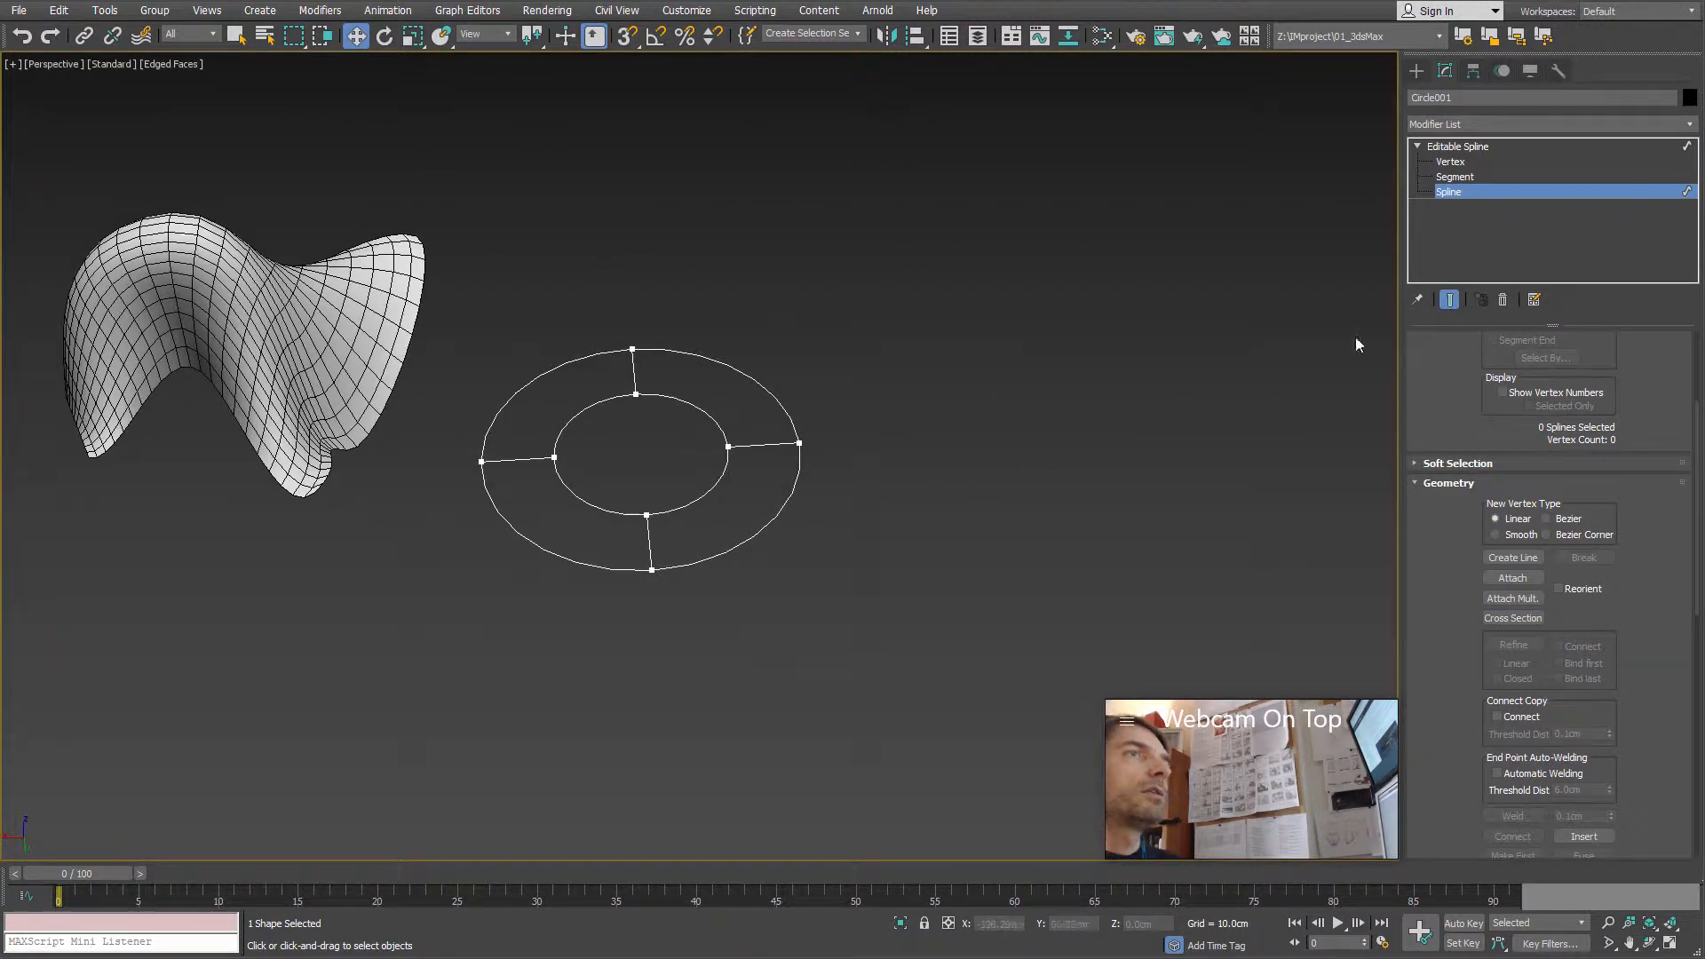
{"action": "middle_click_drag", "start_coordinate": [715, 466], "coordinate": [726, 477], "text": "alt"}
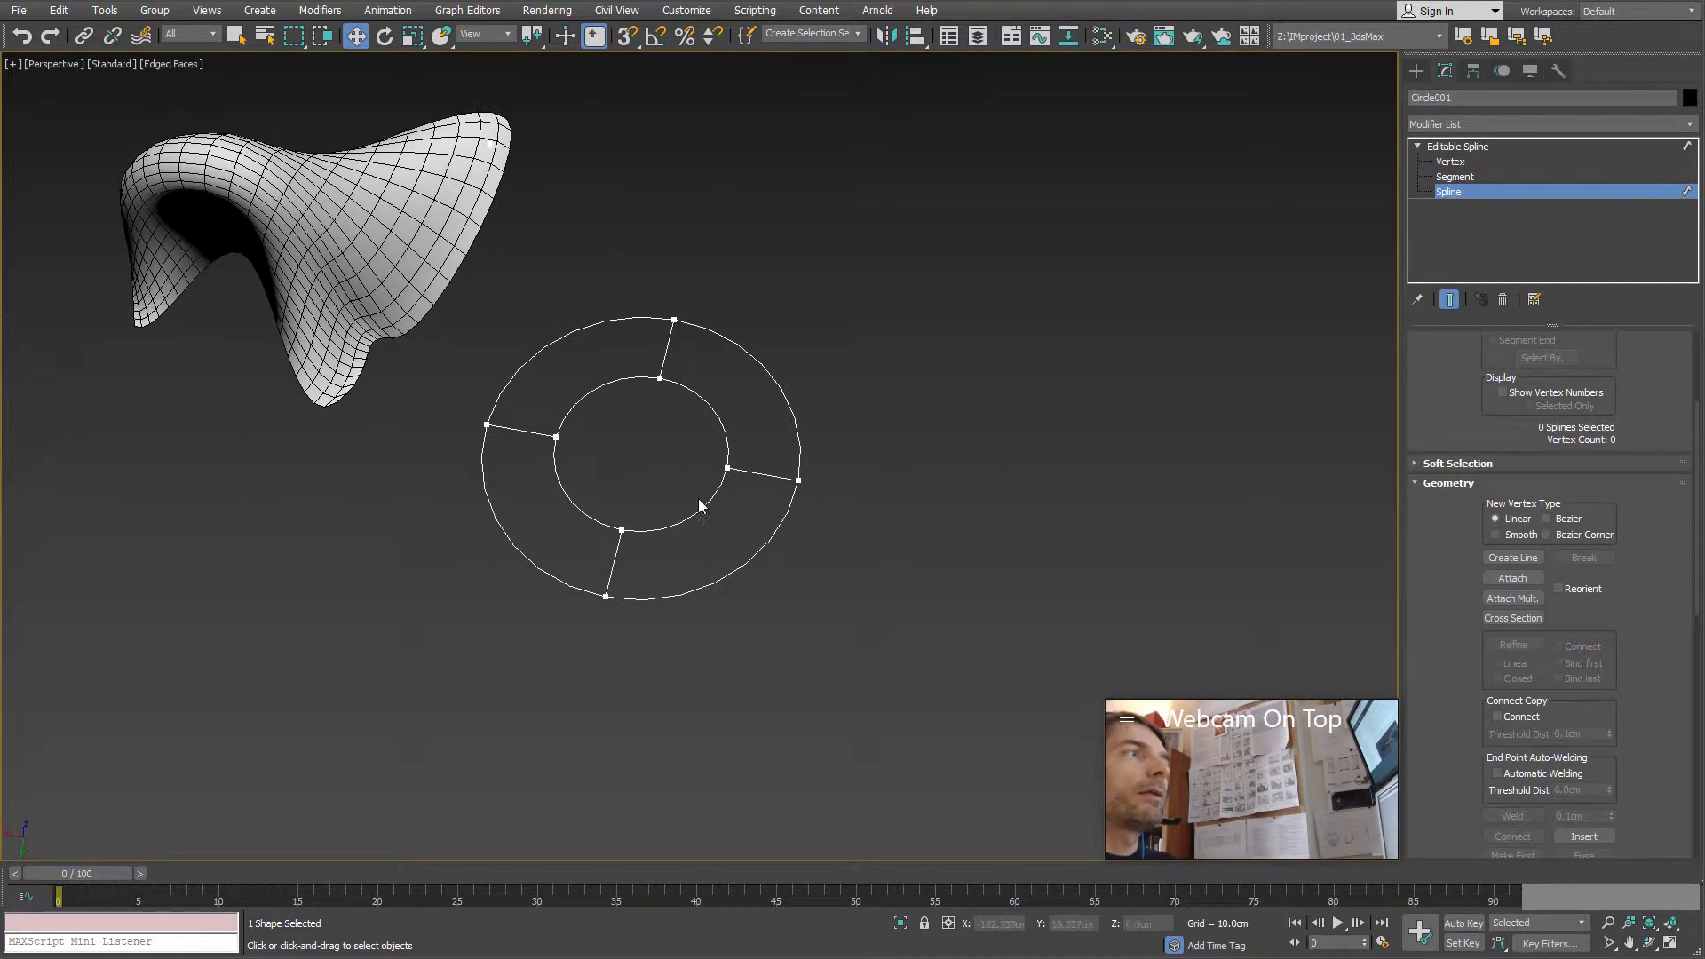
{"action": "left_click", "coordinate": [1451, 194]}
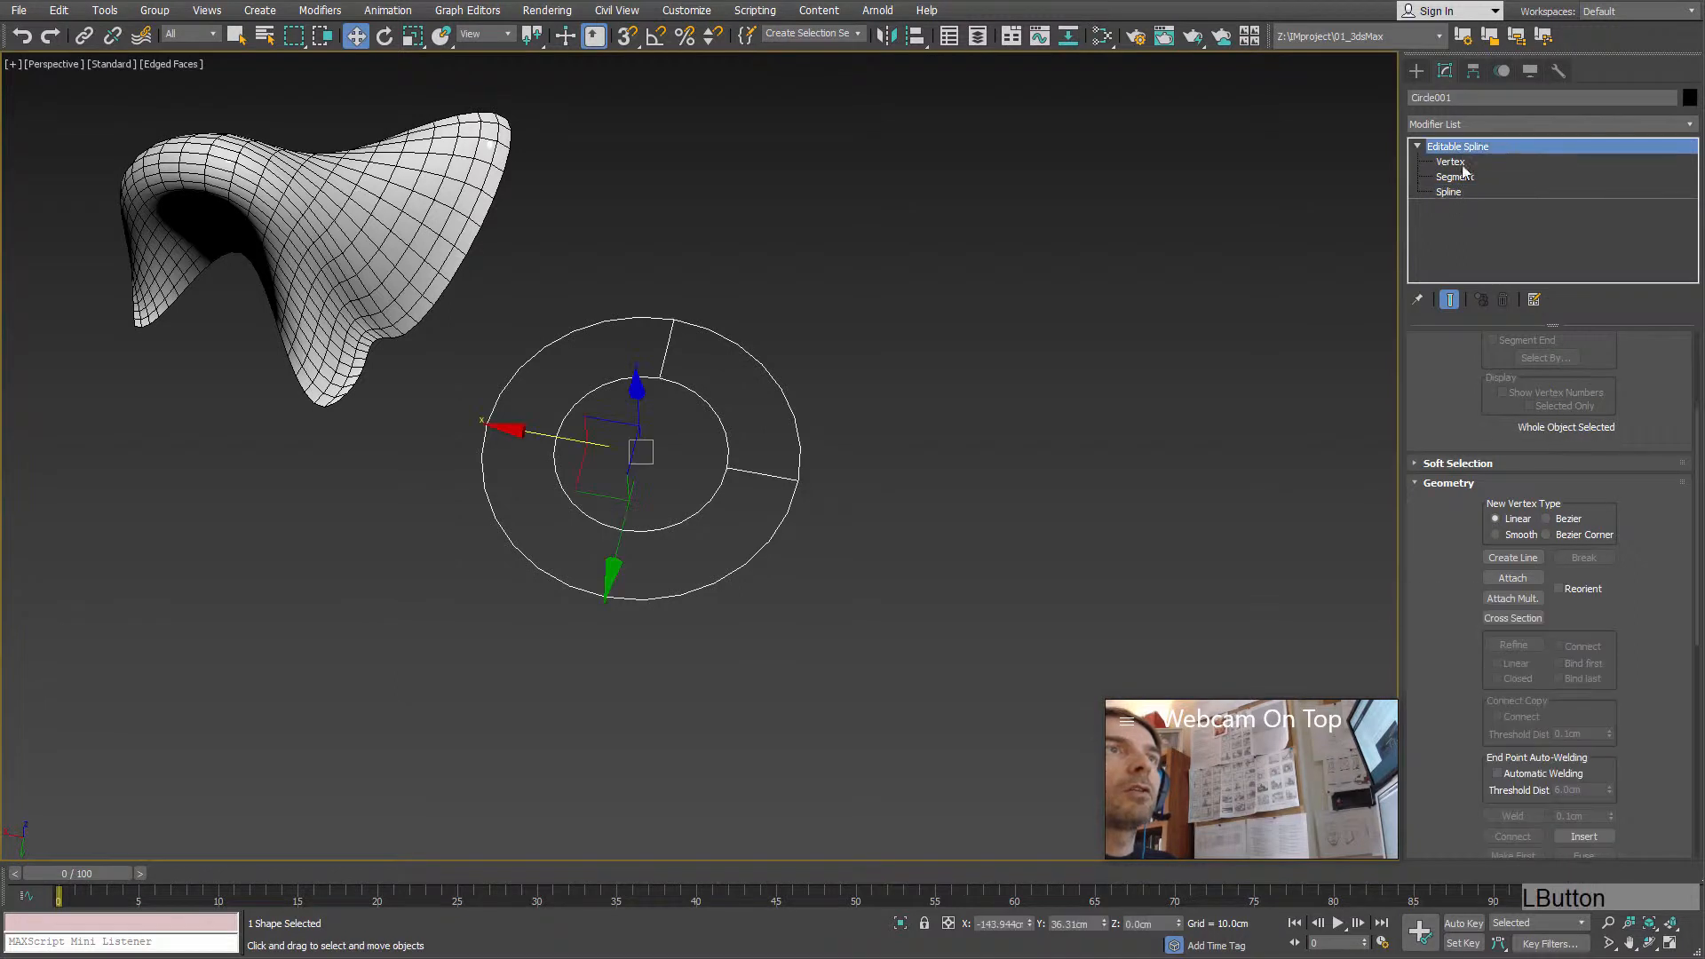
Step: Draw an 8-sided NGon of about 53 cm radius beside the double-circle spline and make it Circular
{"action": "left_click", "coordinate": [1416, 70]}
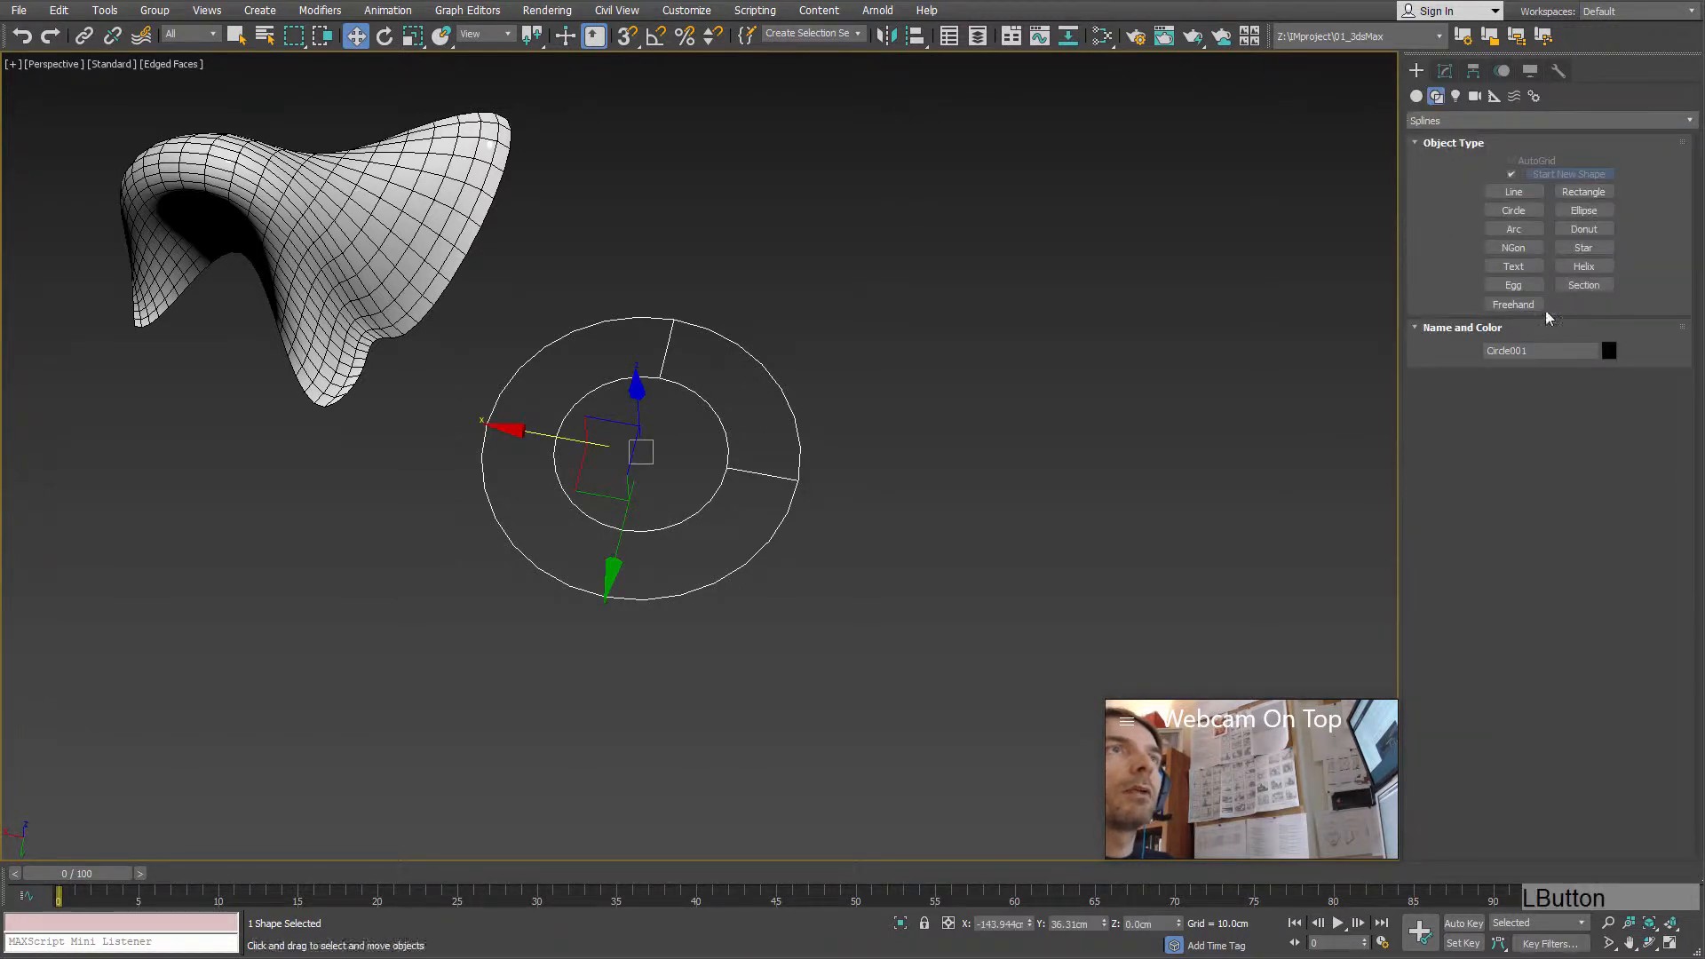
{"action": "left_click", "coordinate": [1513, 247]}
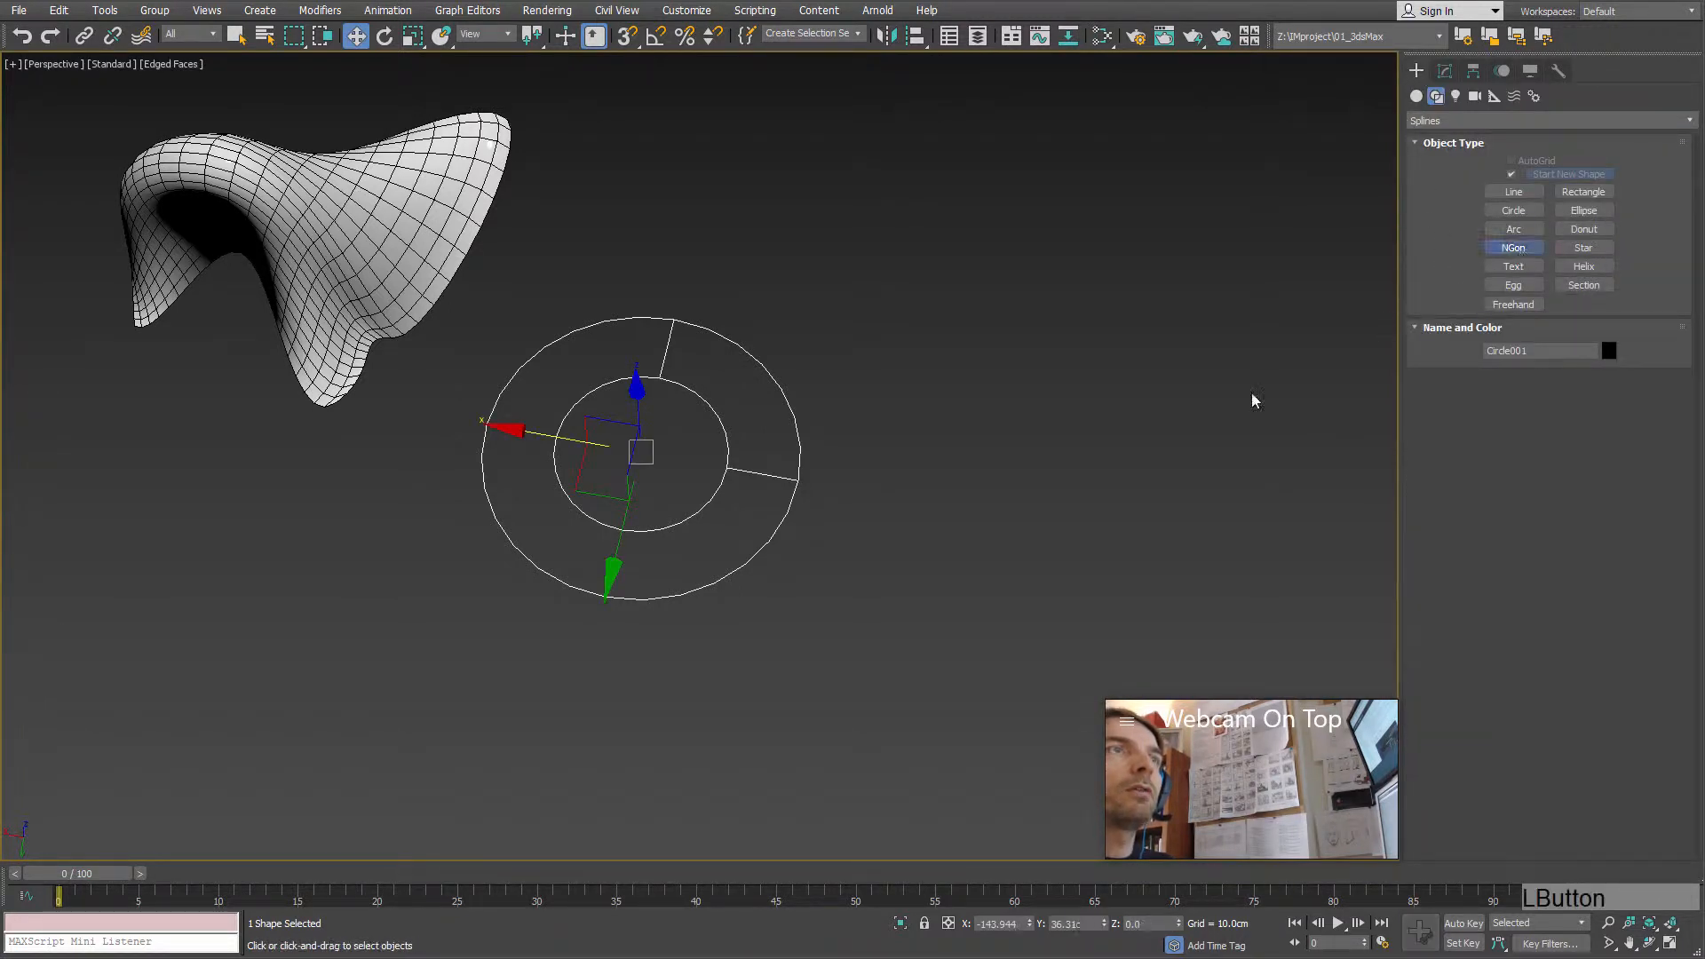
{"action": "middle_click_drag", "start_coordinate": [1057, 533], "coordinate": [894, 479]}
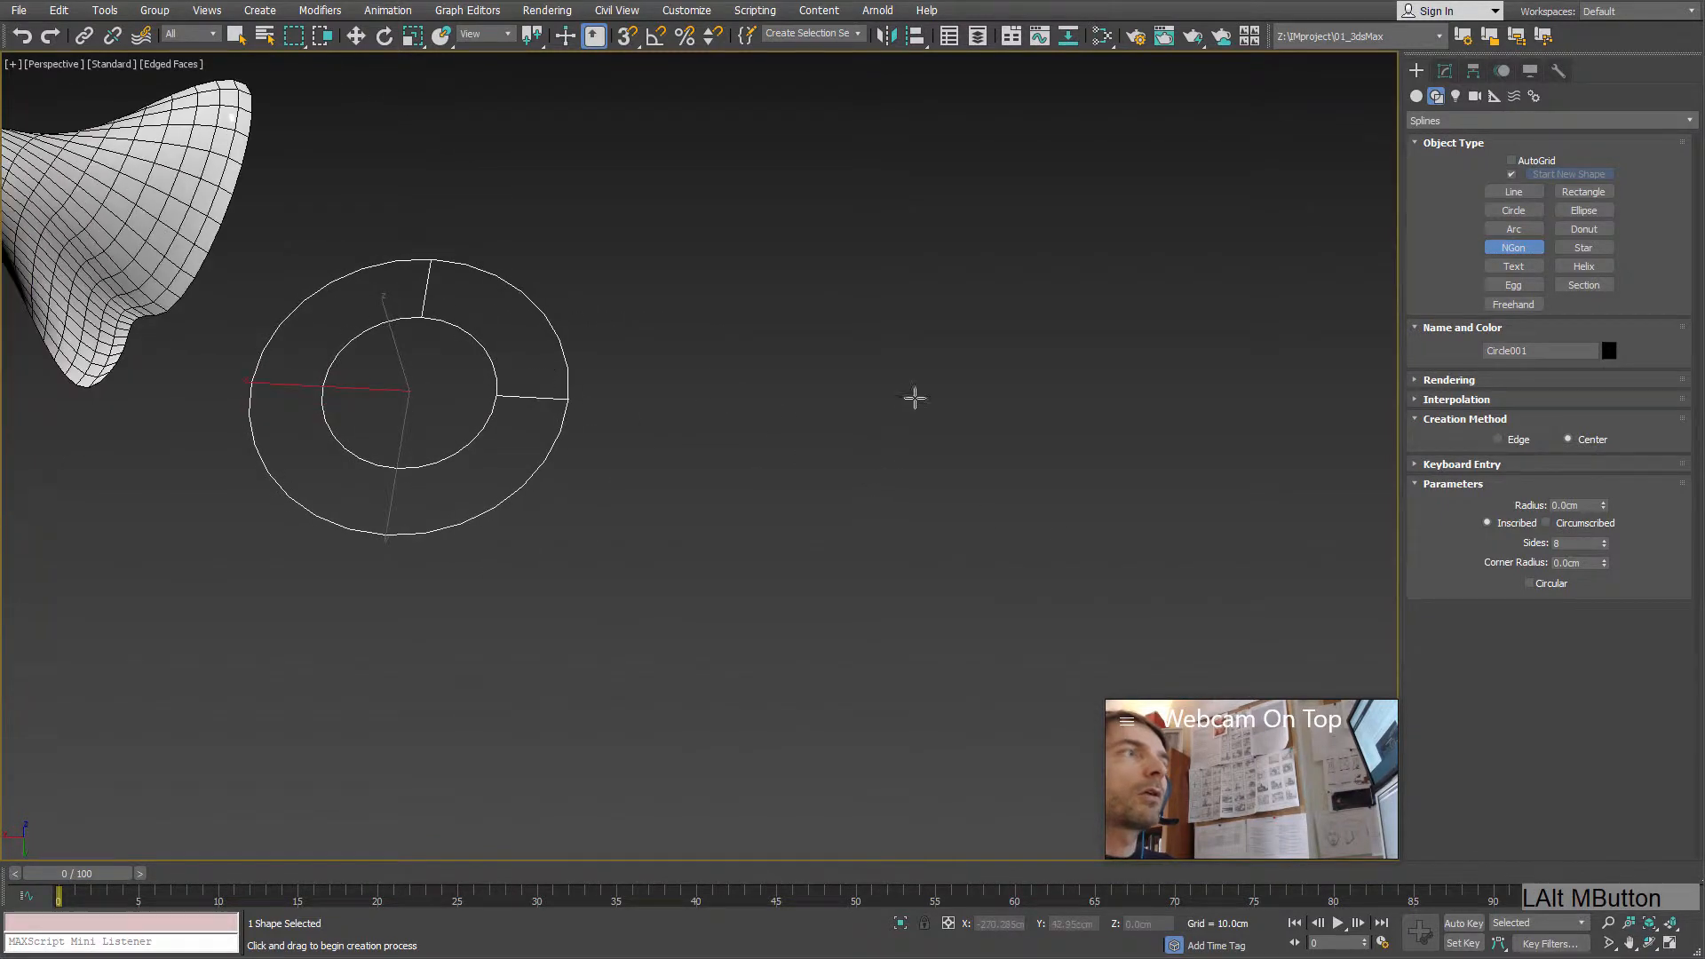
{"action": "left_click_drag", "start_coordinate": [929, 424], "coordinate": [1096, 538]}
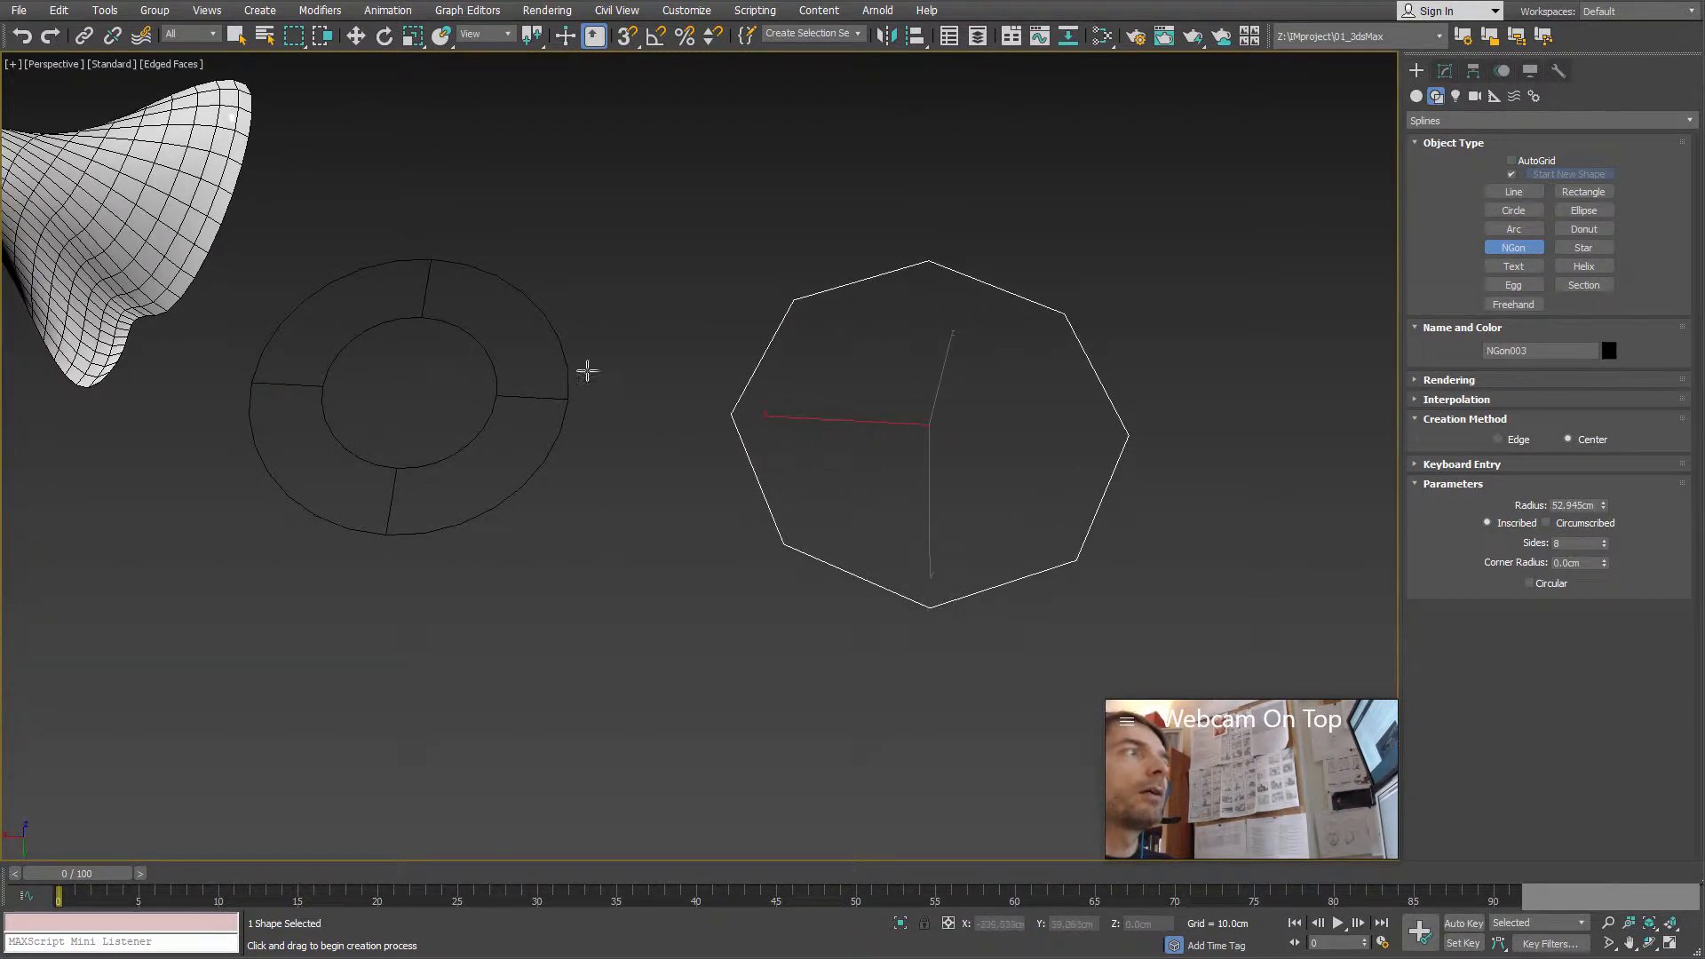
{"action": "left_click", "coordinate": [1541, 587]}
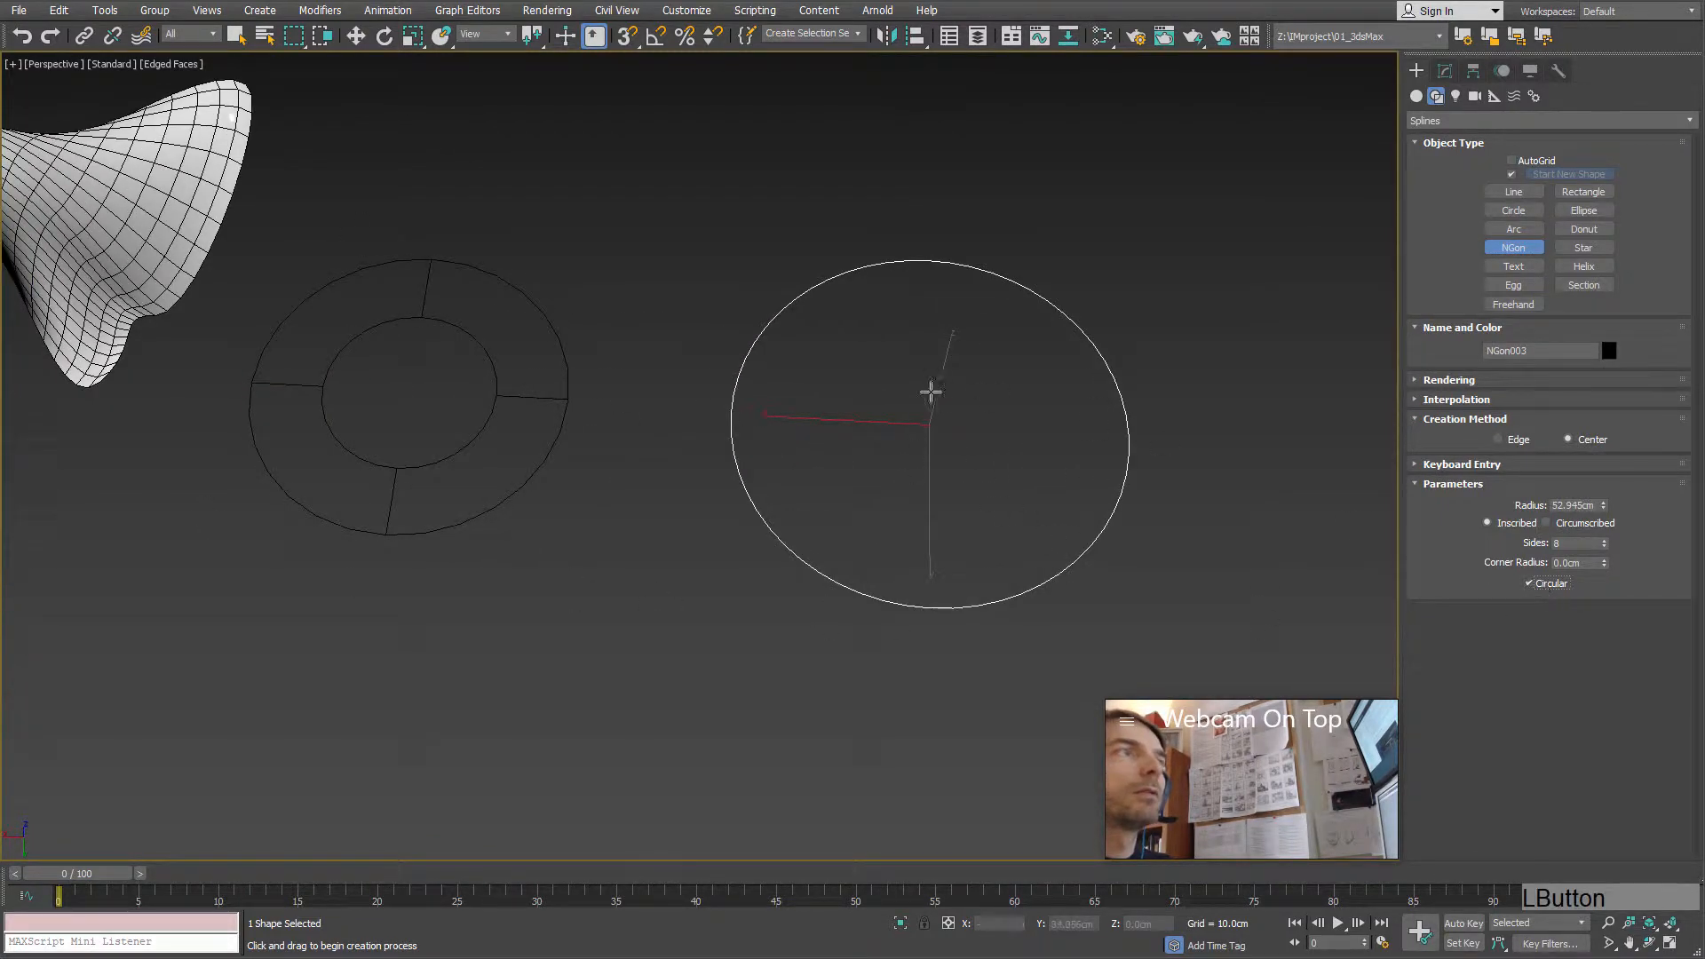
{"action": "middle_click_drag", "start_coordinate": [928, 388], "coordinate": [931, 434], "text": "alt"}
{"action": "right_click", "coordinate": [1057, 385]}
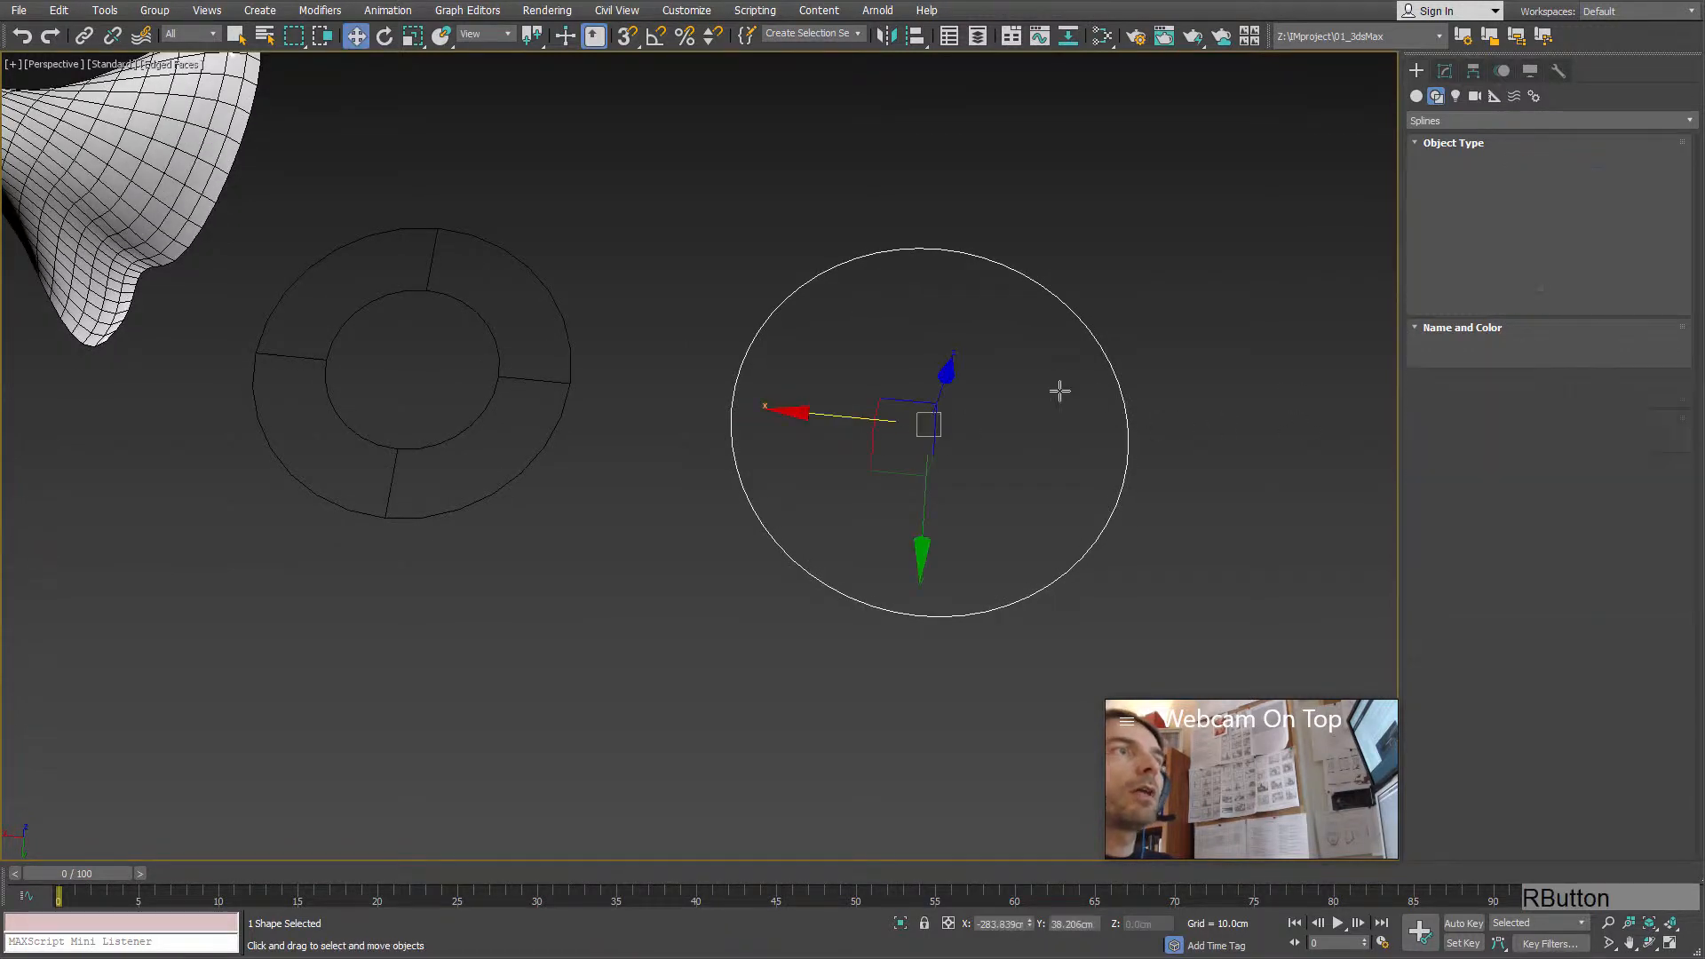
Step: Convert the circular NGon to an editable spline
{"action": "right_click", "coordinate": [1009, 481]}
{"action": "mouse_move", "coordinate": [1056, 673]}
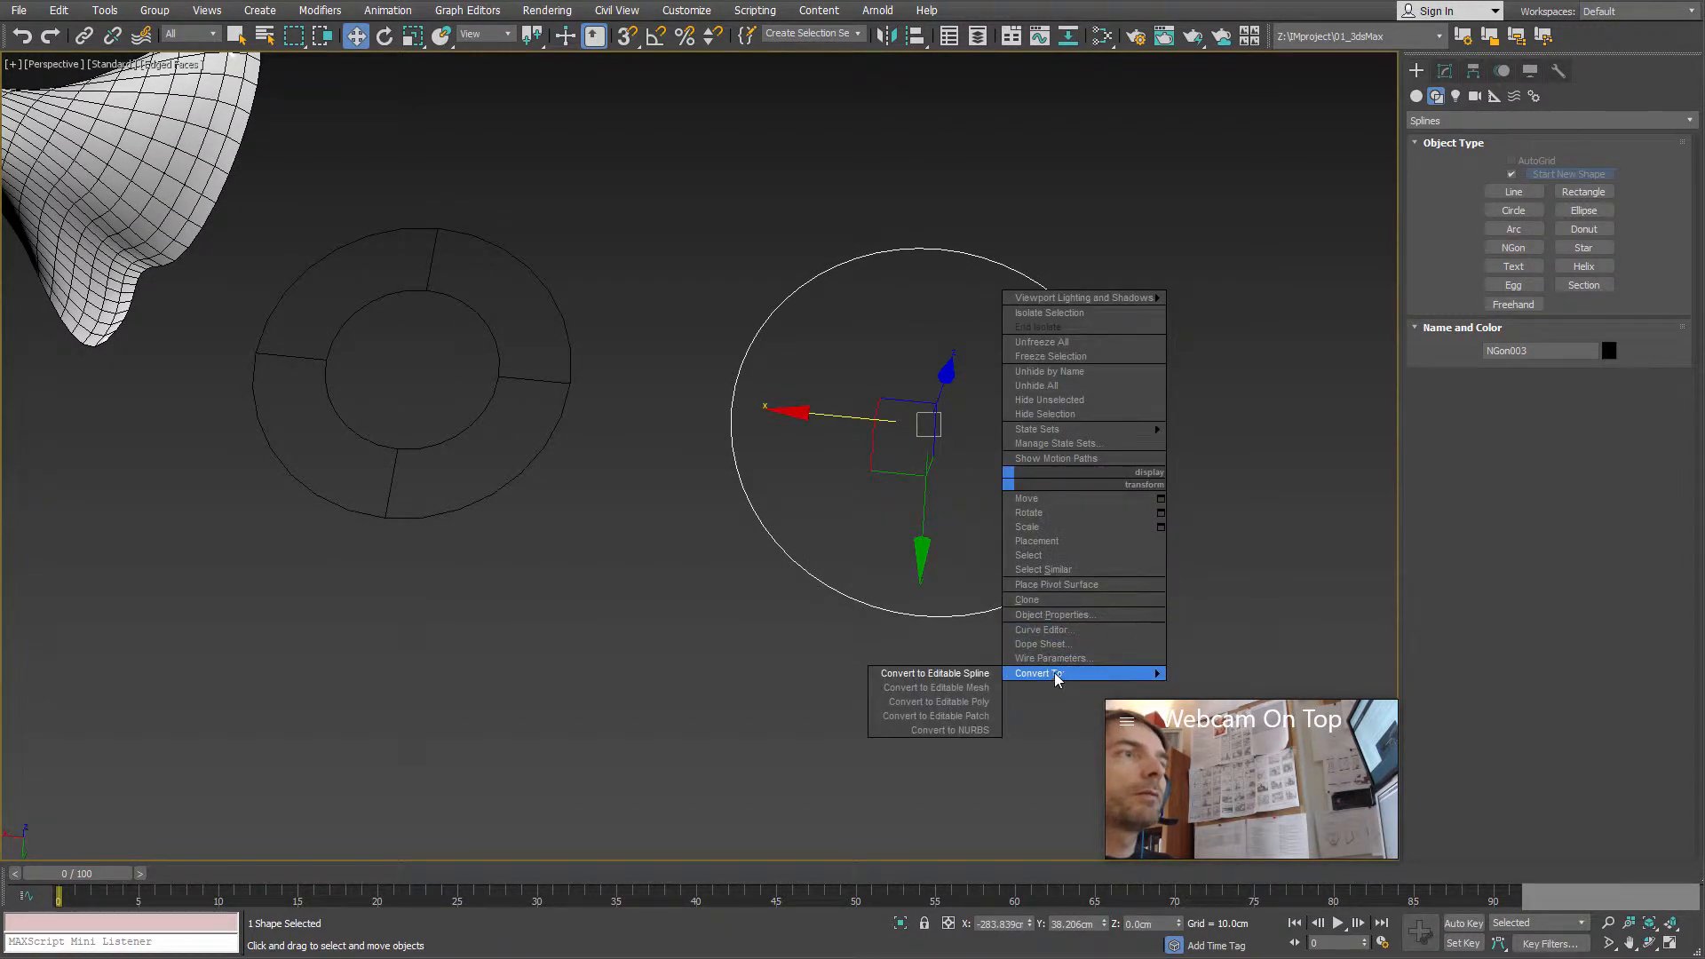
{"action": "left_click", "coordinate": [965, 675]}
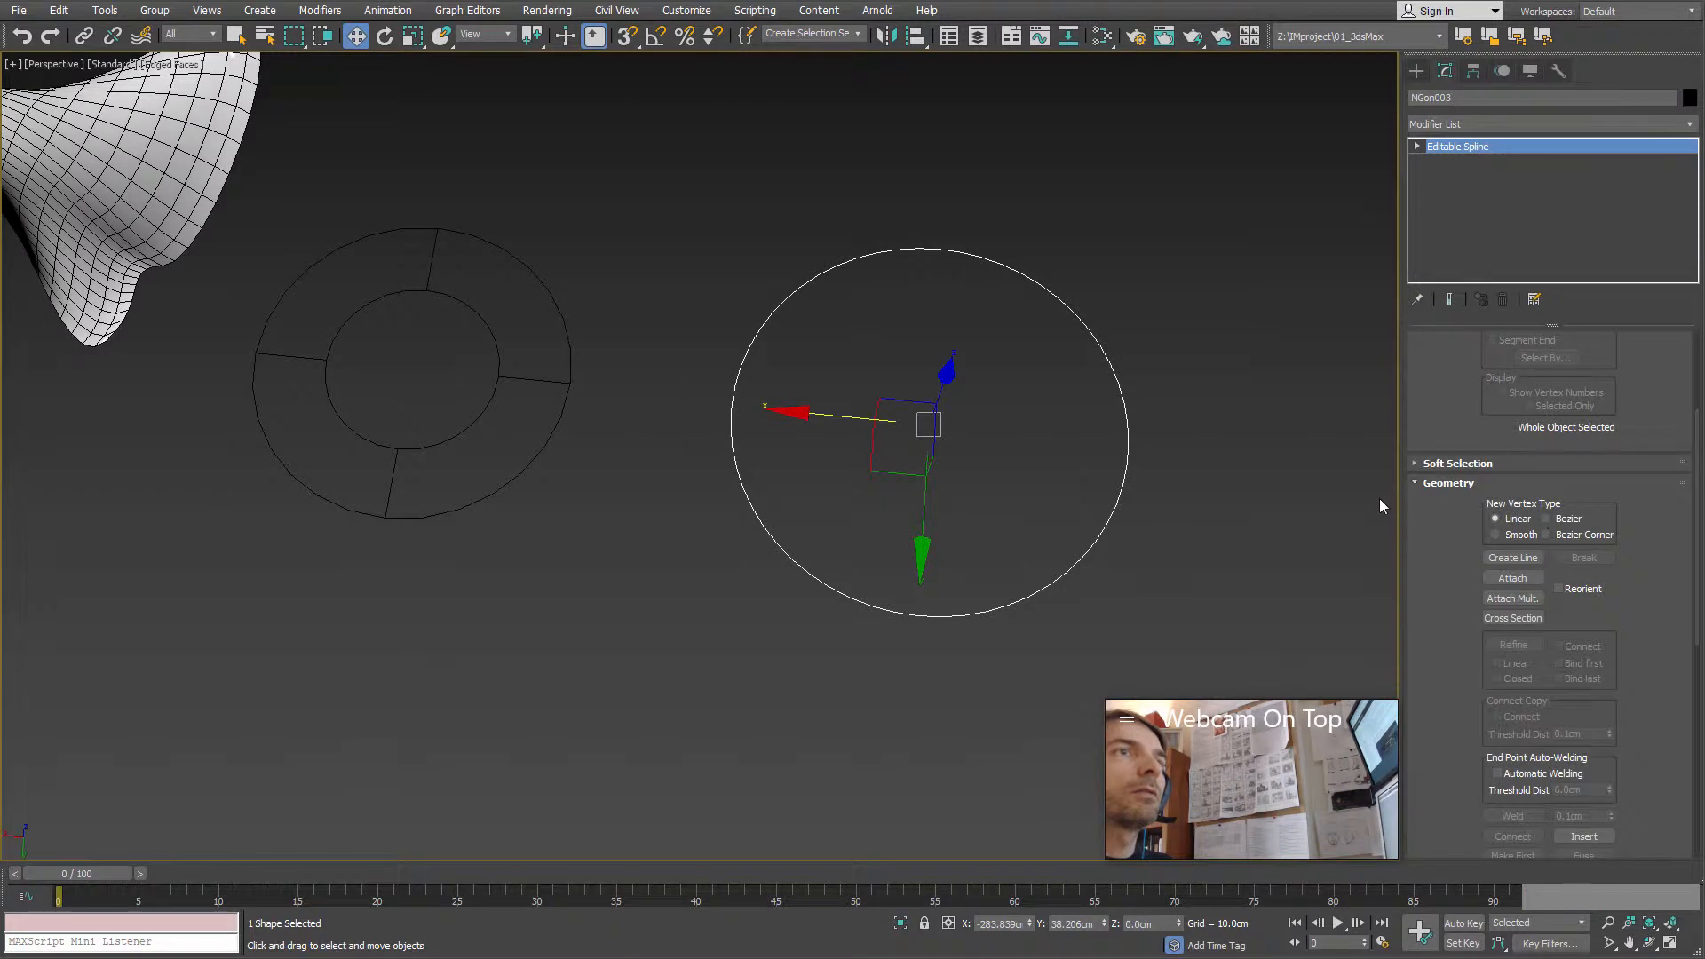
Step: At Spline level, scale the circle inward into two smaller concentric copies, the innermost at 47% of the middle one
{"action": "key", "text": "3"}
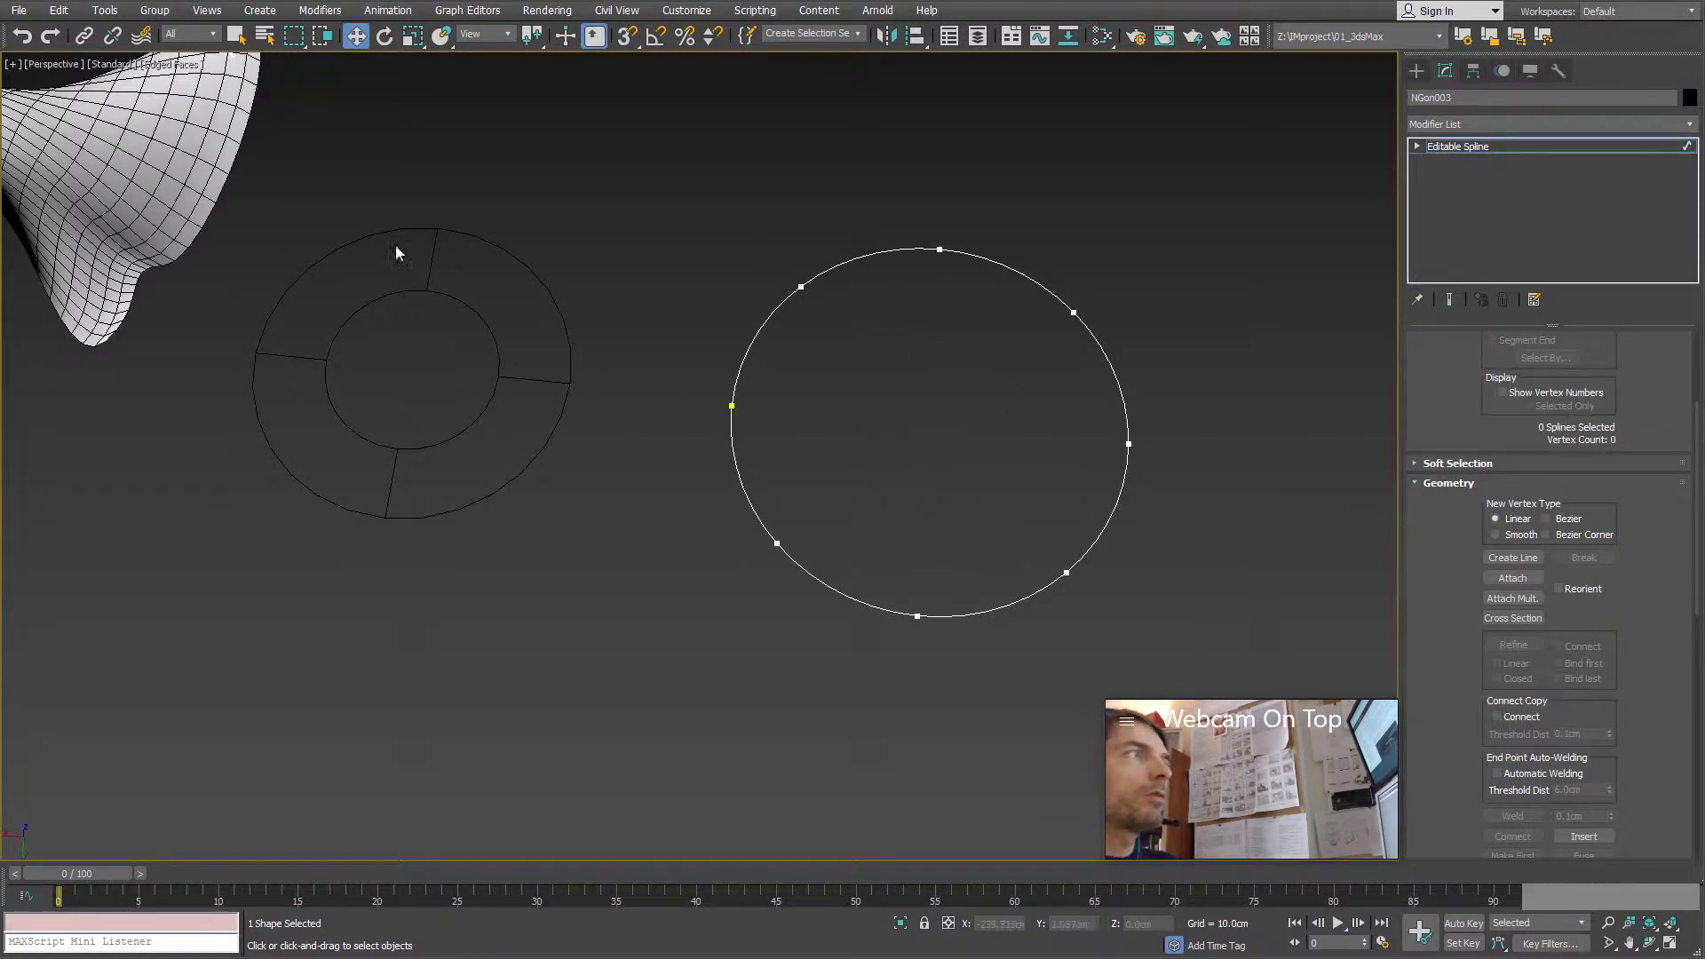
{"action": "key", "text": "3"}
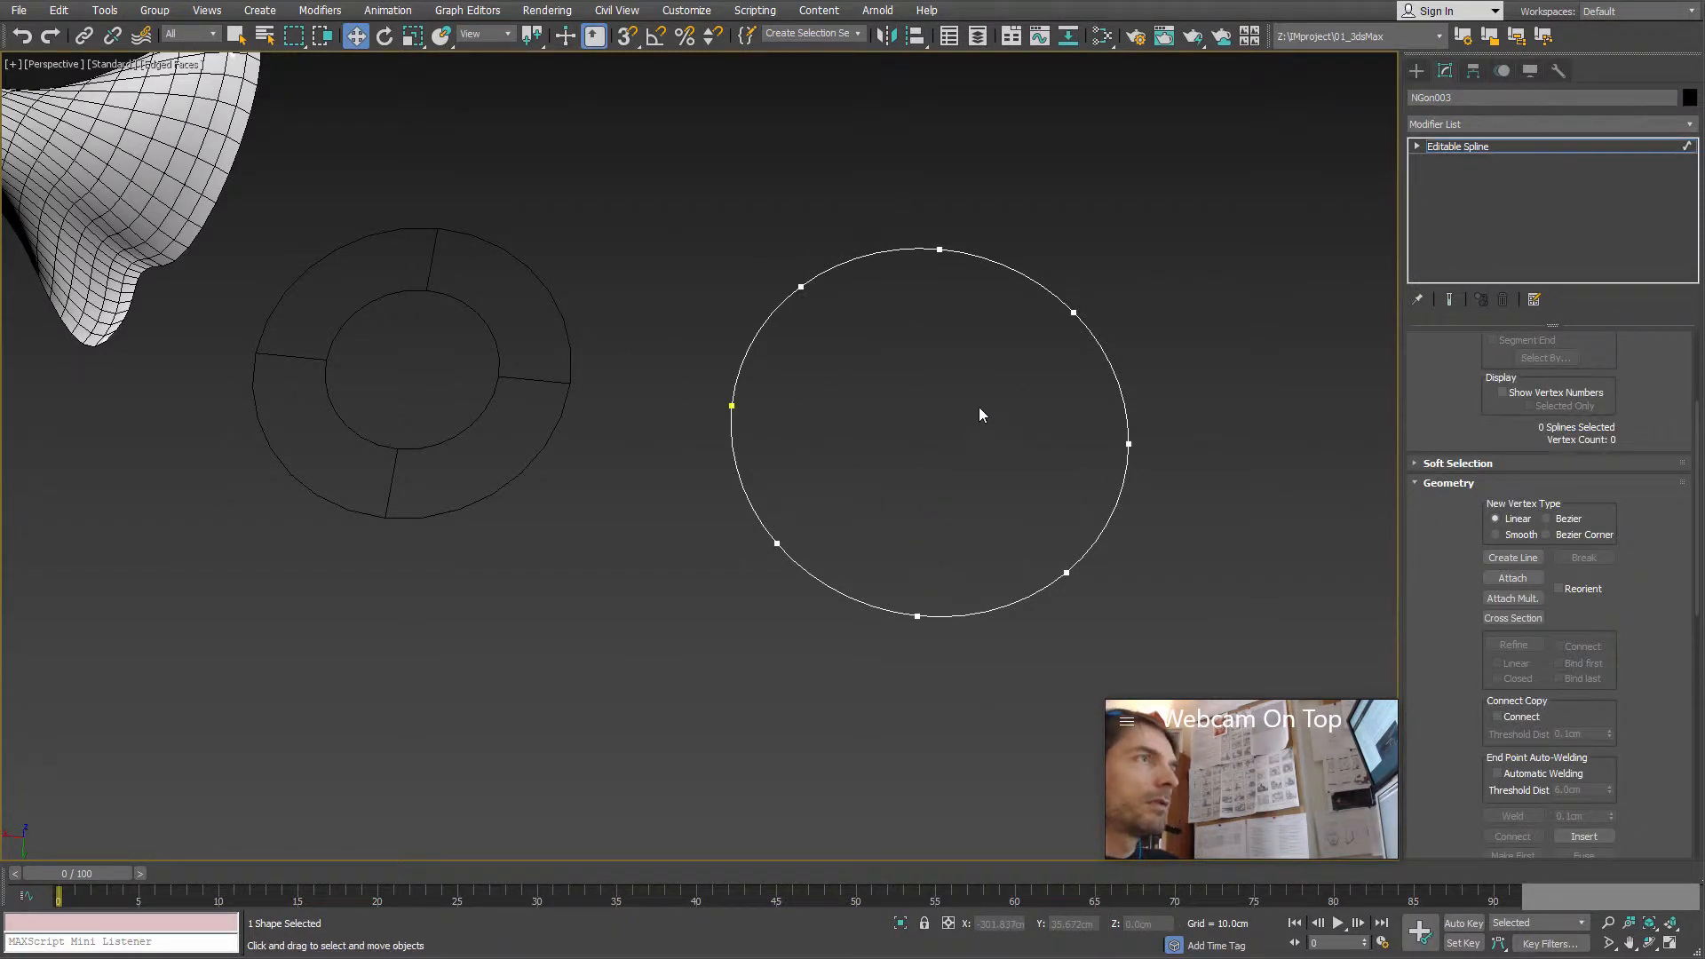
{"action": "left_click_drag", "start_coordinate": [857, 139], "coordinate": [982, 323]}
{"action": "key", "text": "3"}
{"action": "left_click_drag", "start_coordinate": [829, 205], "coordinate": [984, 337]}
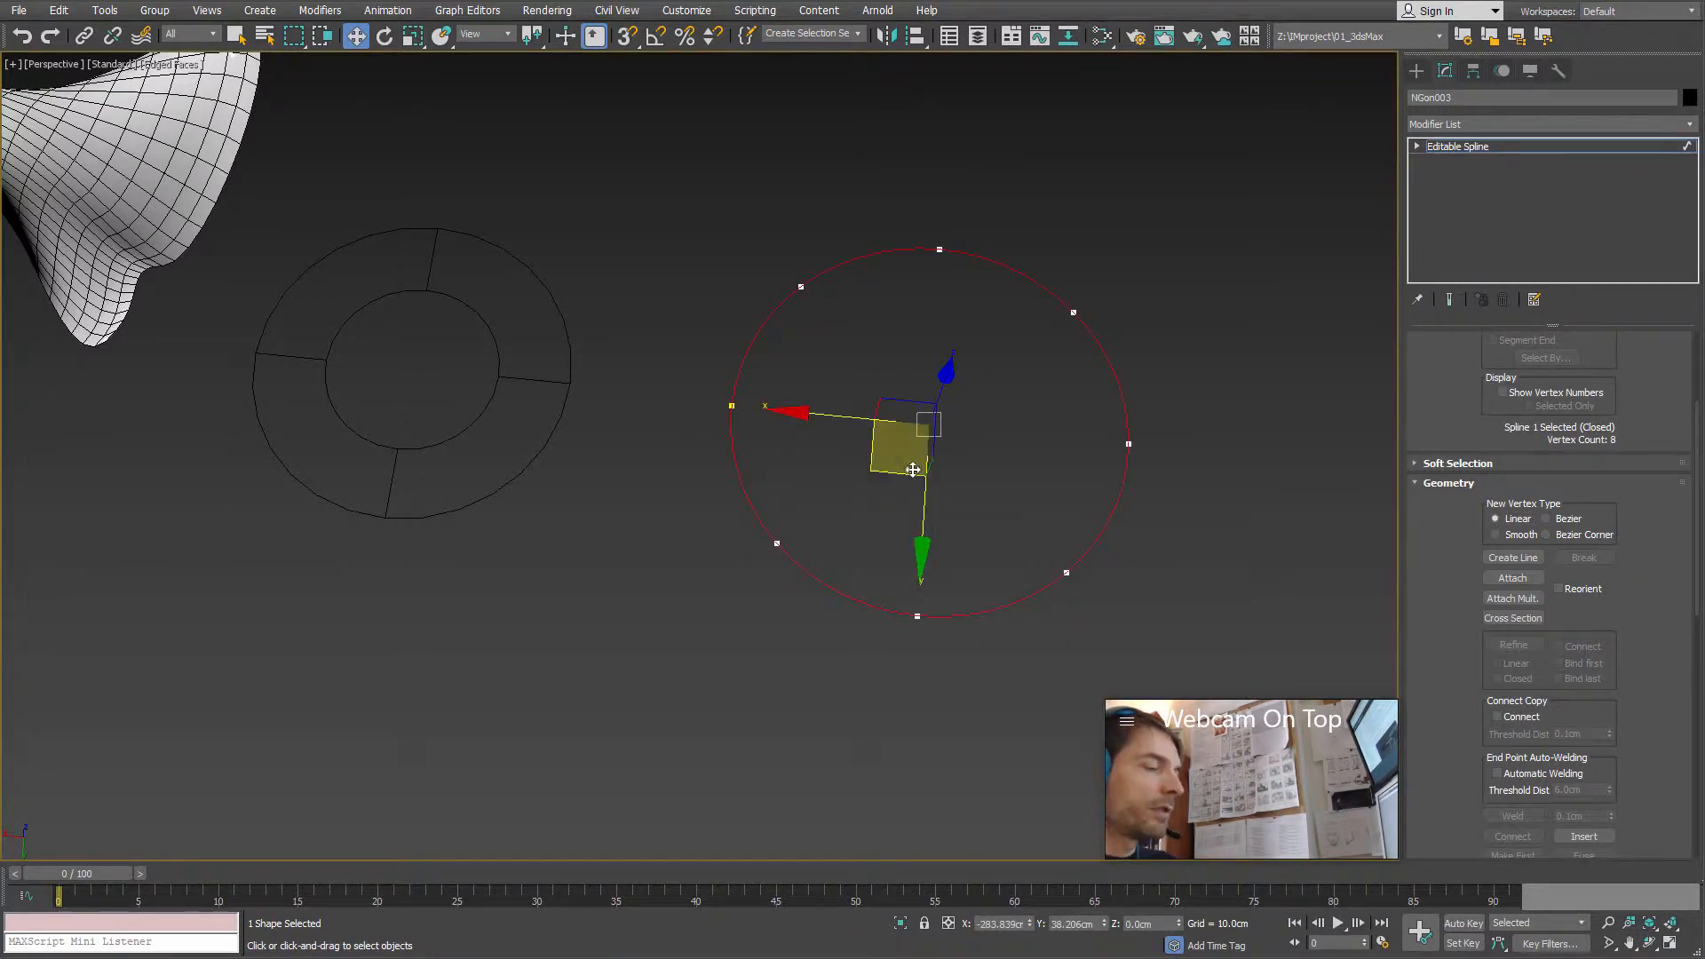
{"action": "key", "text": "r"}
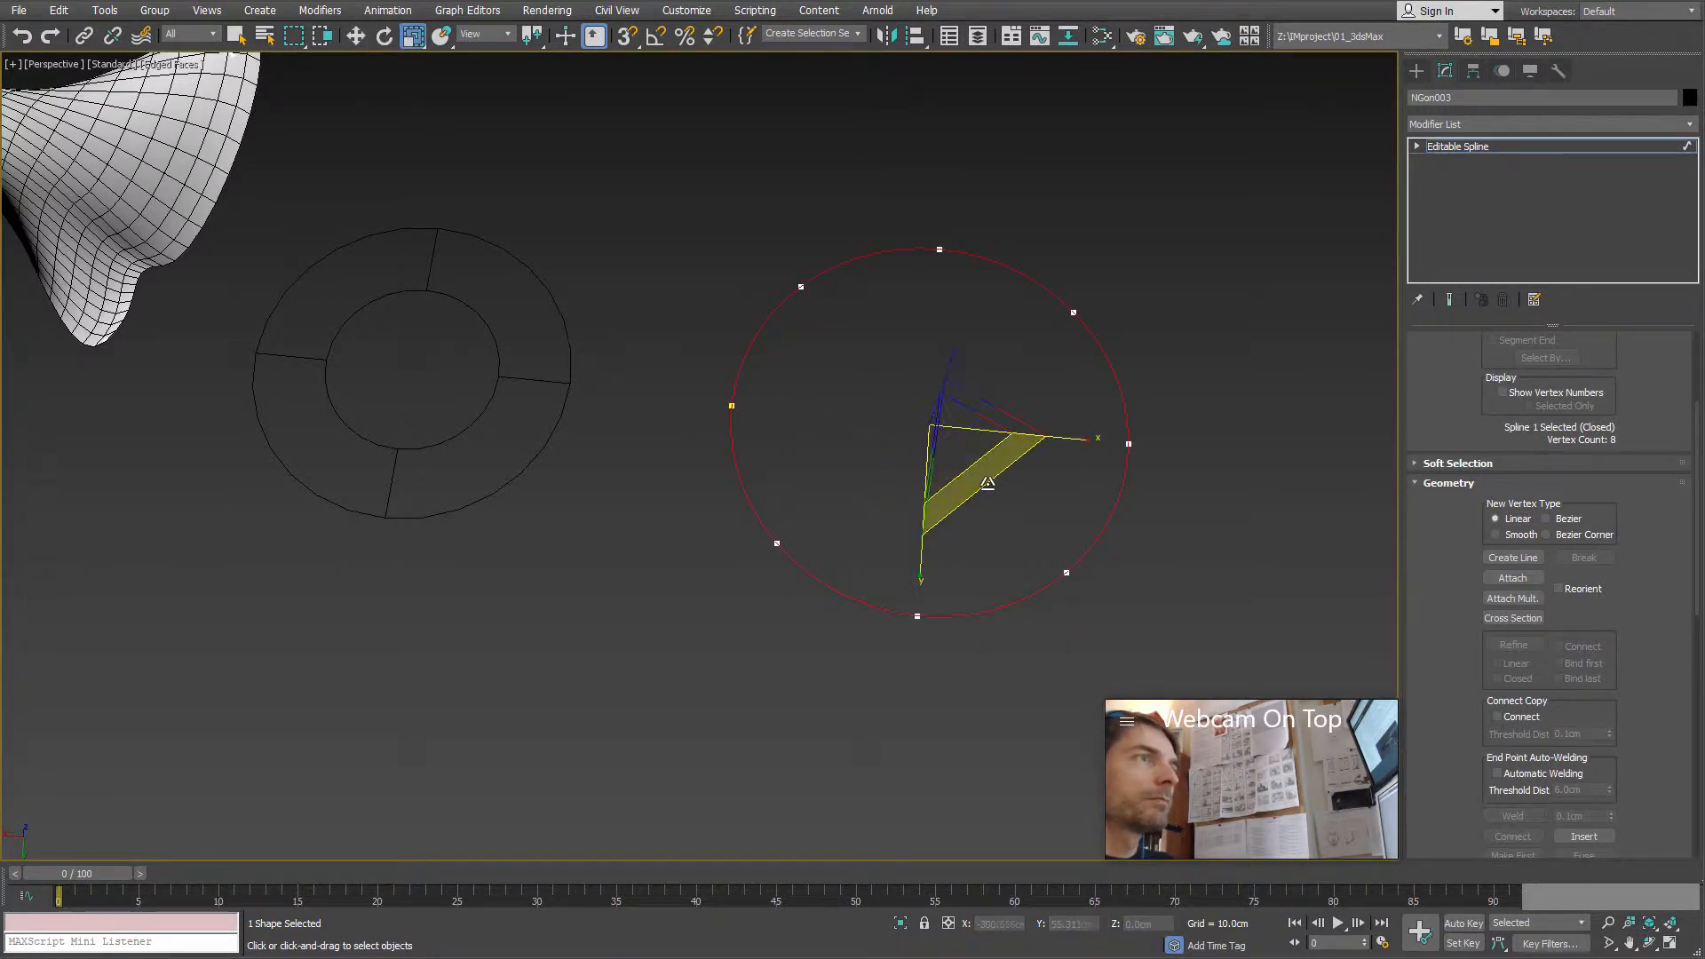
{"action": "left_click_drag", "start_coordinate": [989, 483], "coordinate": [965, 459], "text": "shift"}
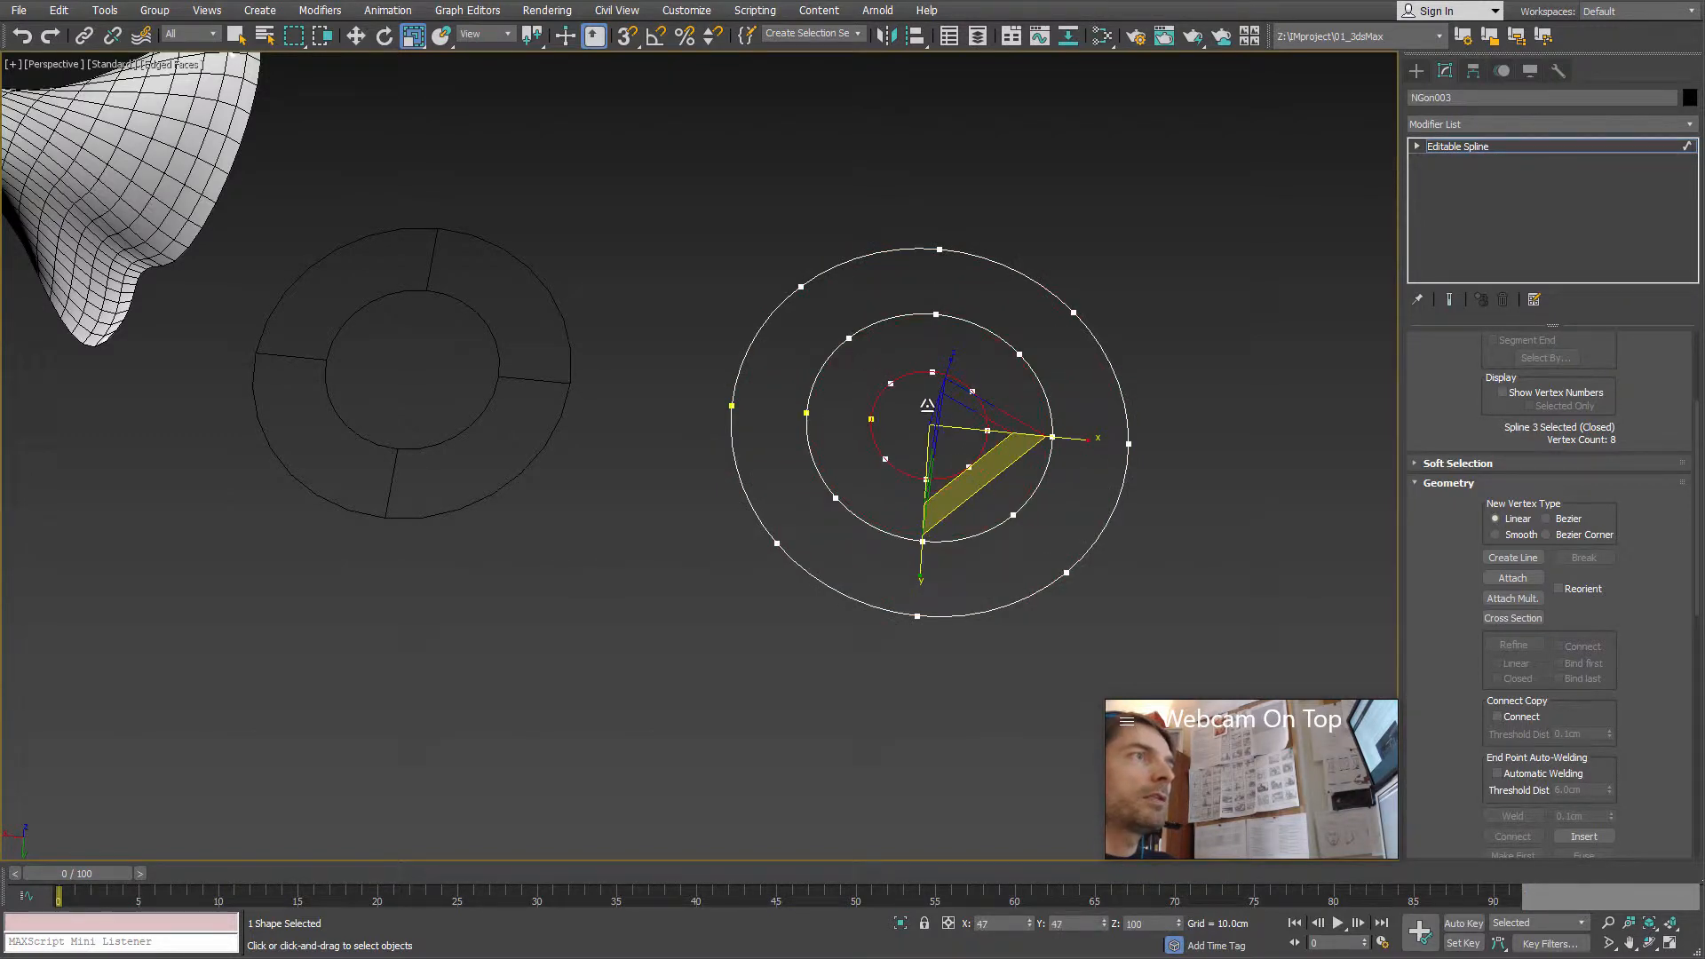
Step: Raise the middle circle above the base circle, and lift the innermost circle about 57 cm along Z
{"action": "middle_click_drag", "start_coordinate": [936, 417], "coordinate": [947, 424], "text": "alt"}
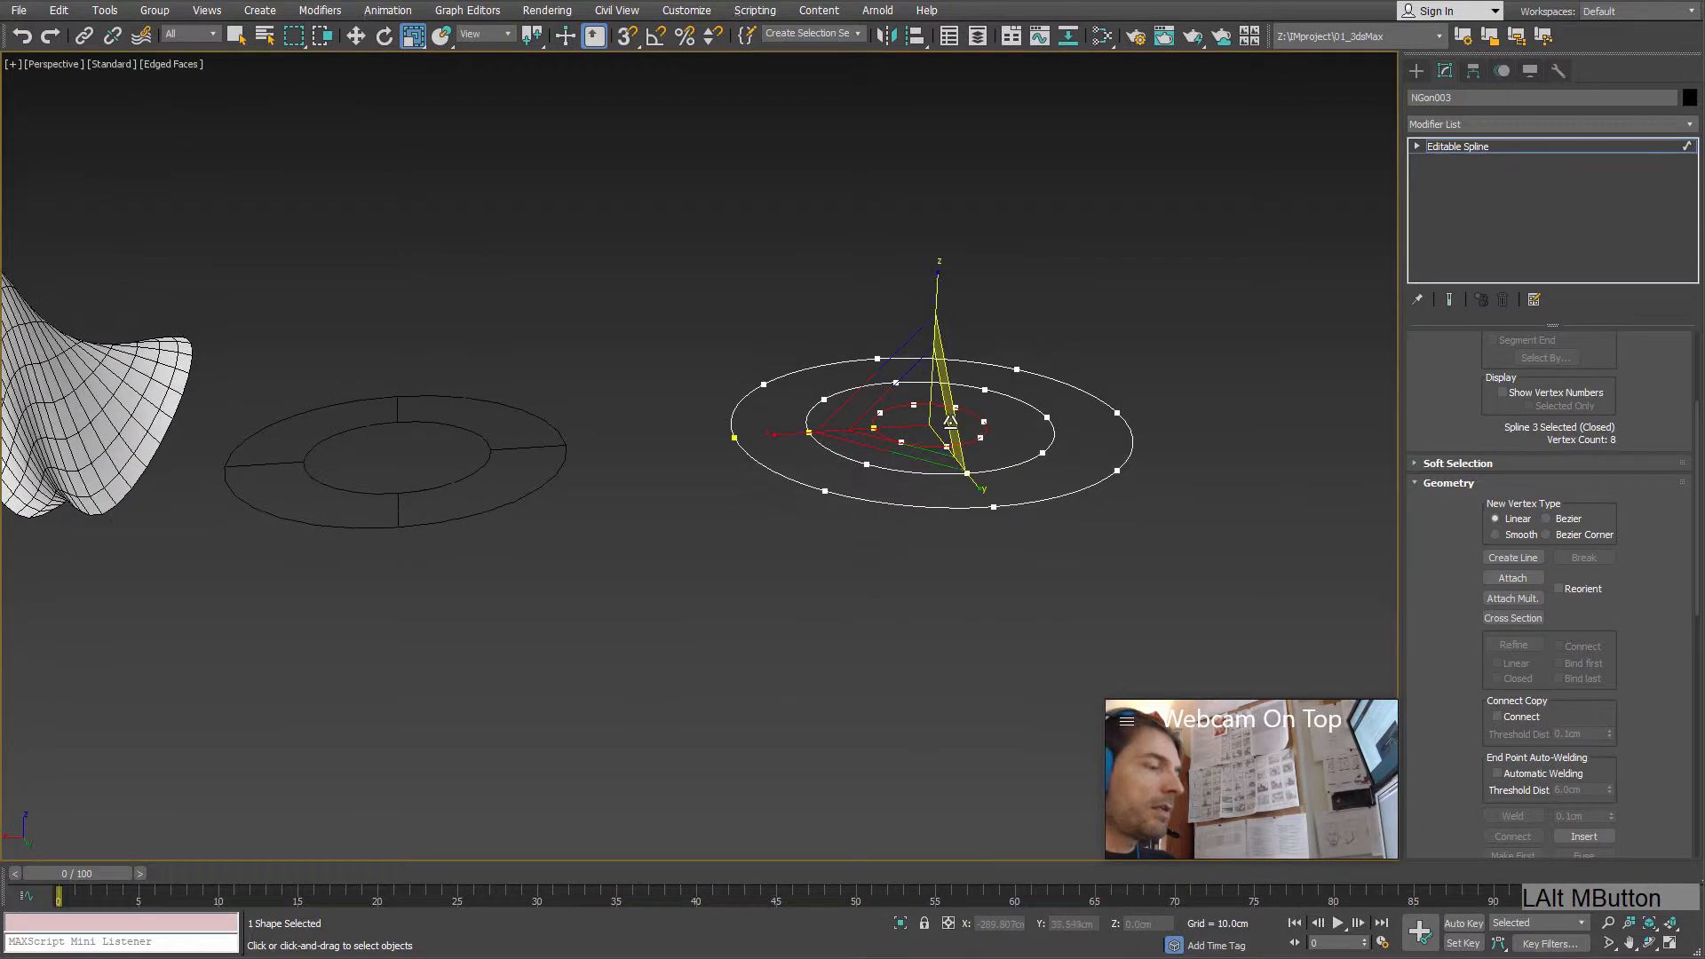
{"action": "key", "text": "w"}
{"action": "left_click", "coordinate": [914, 451]}
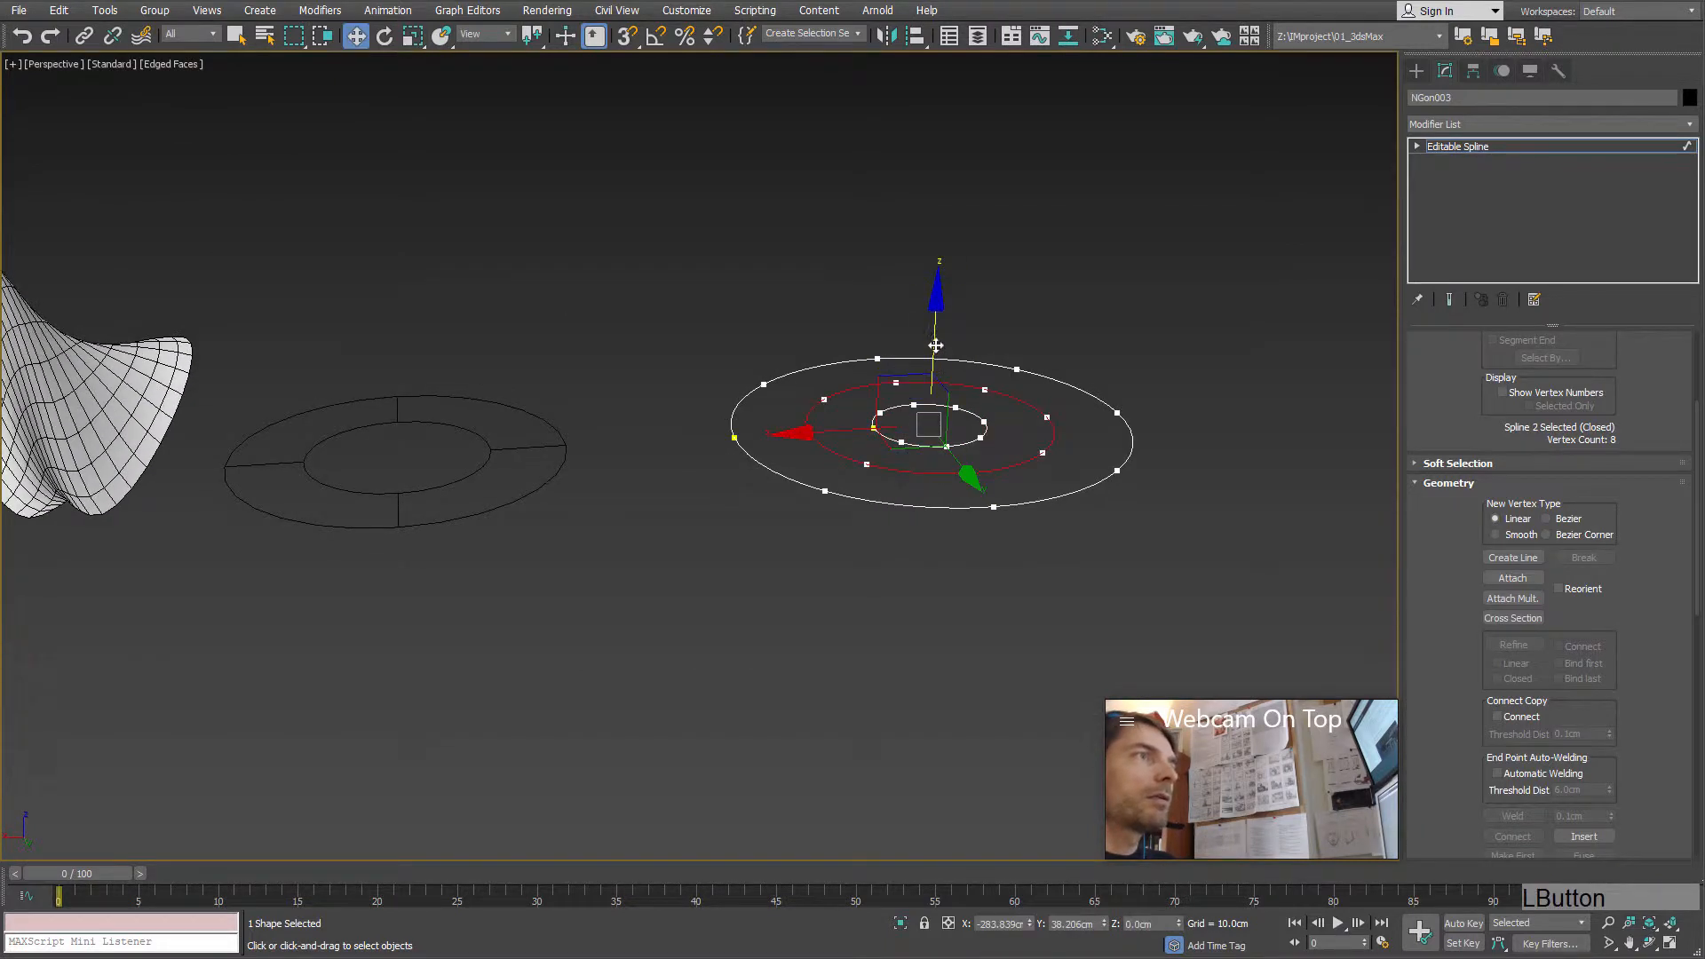
{"action": "left_click_drag", "start_coordinate": [935, 346], "coordinate": [944, 240]}
{"action": "left_click", "coordinate": [930, 480]}
{"action": "left_click", "coordinate": [914, 445]}
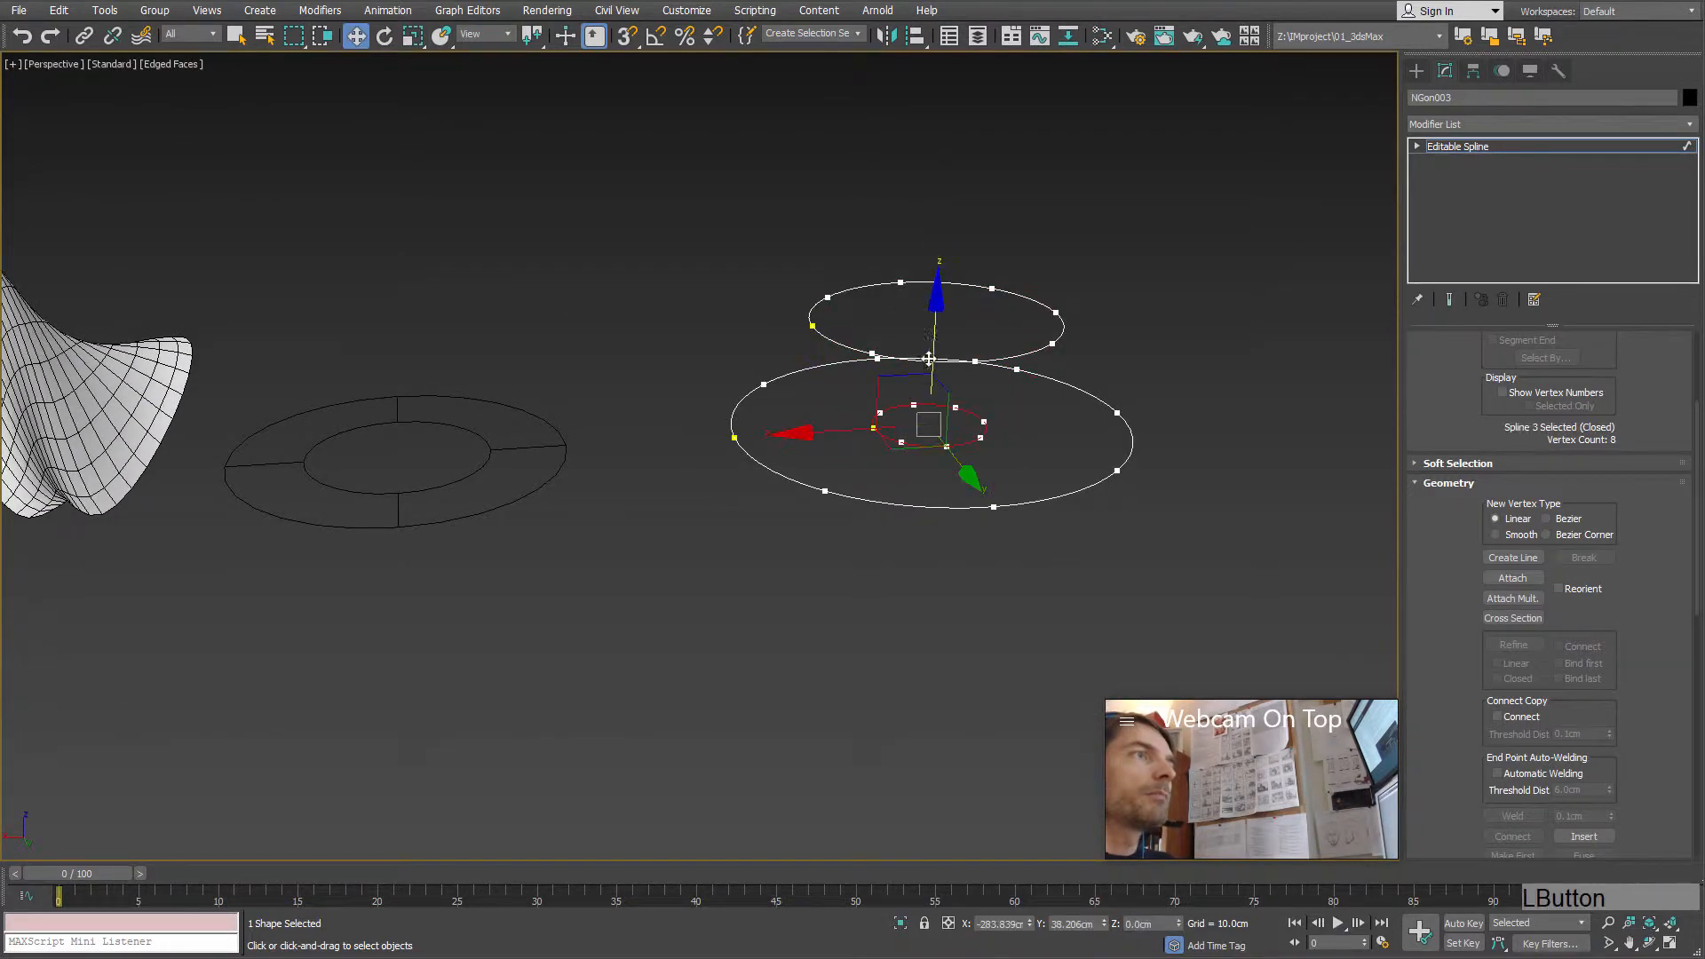
{"action": "left_click_drag", "start_coordinate": [935, 277], "coordinate": [936, 291]}
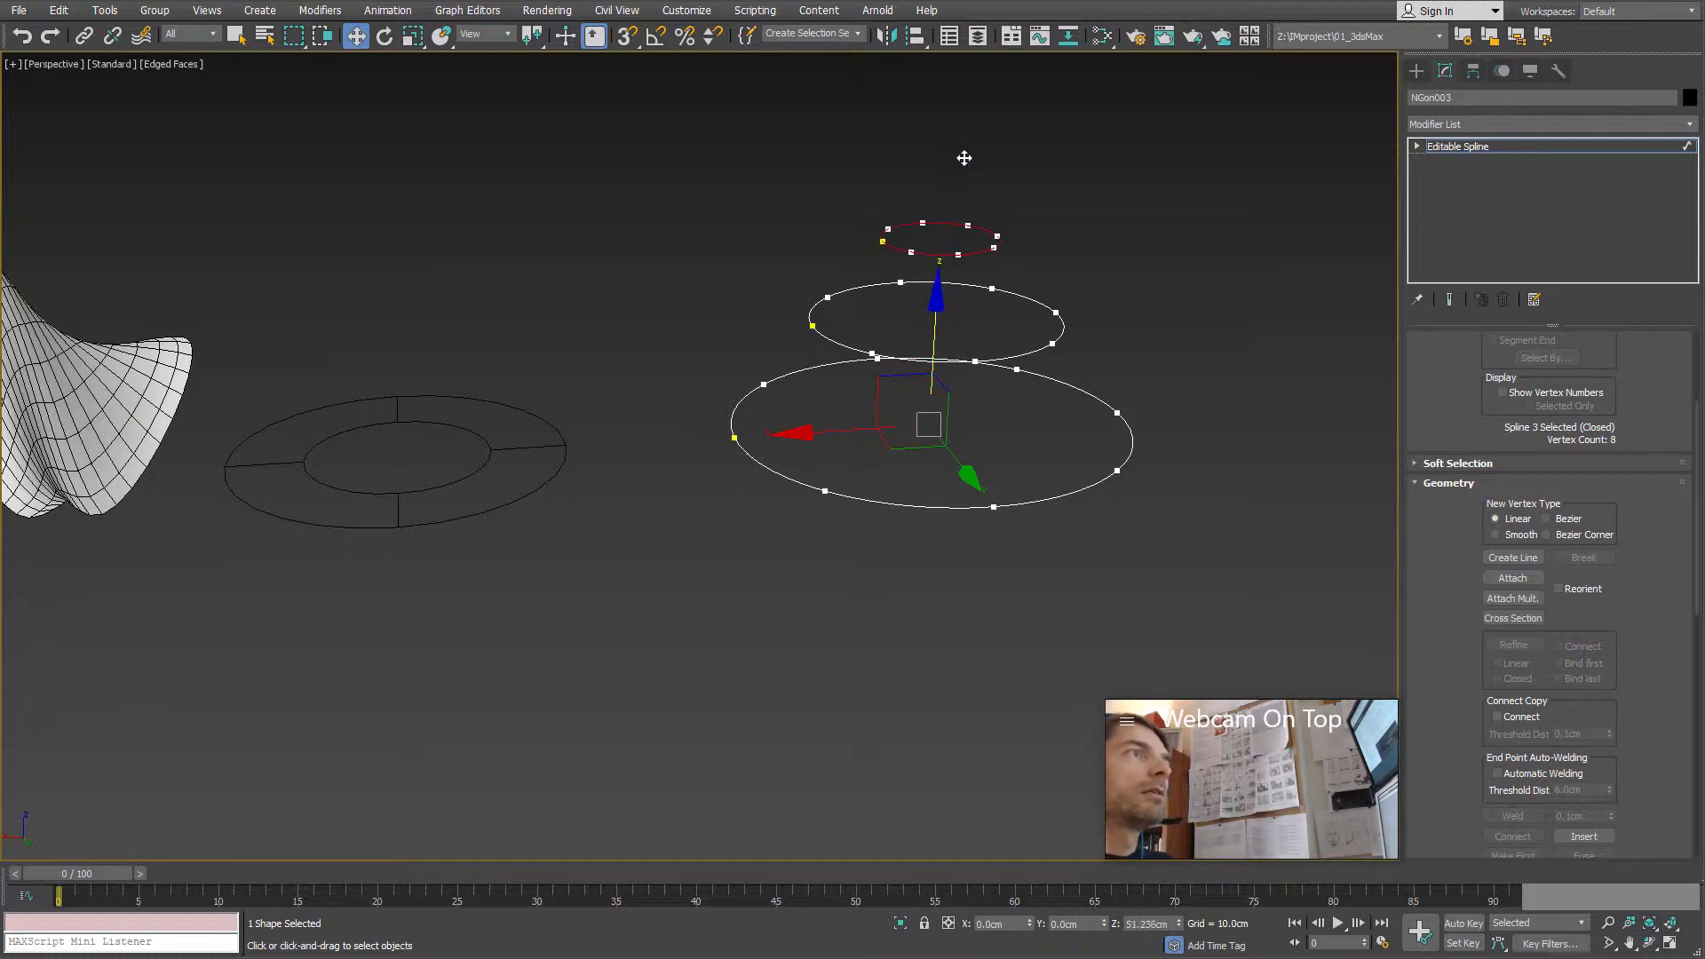
Step: Copy the smallest circle upward along Z and scale the copy in XY until it is wider than the base circle
{"action": "middle_click_drag", "start_coordinate": [984, 238], "coordinate": [985, 407]}
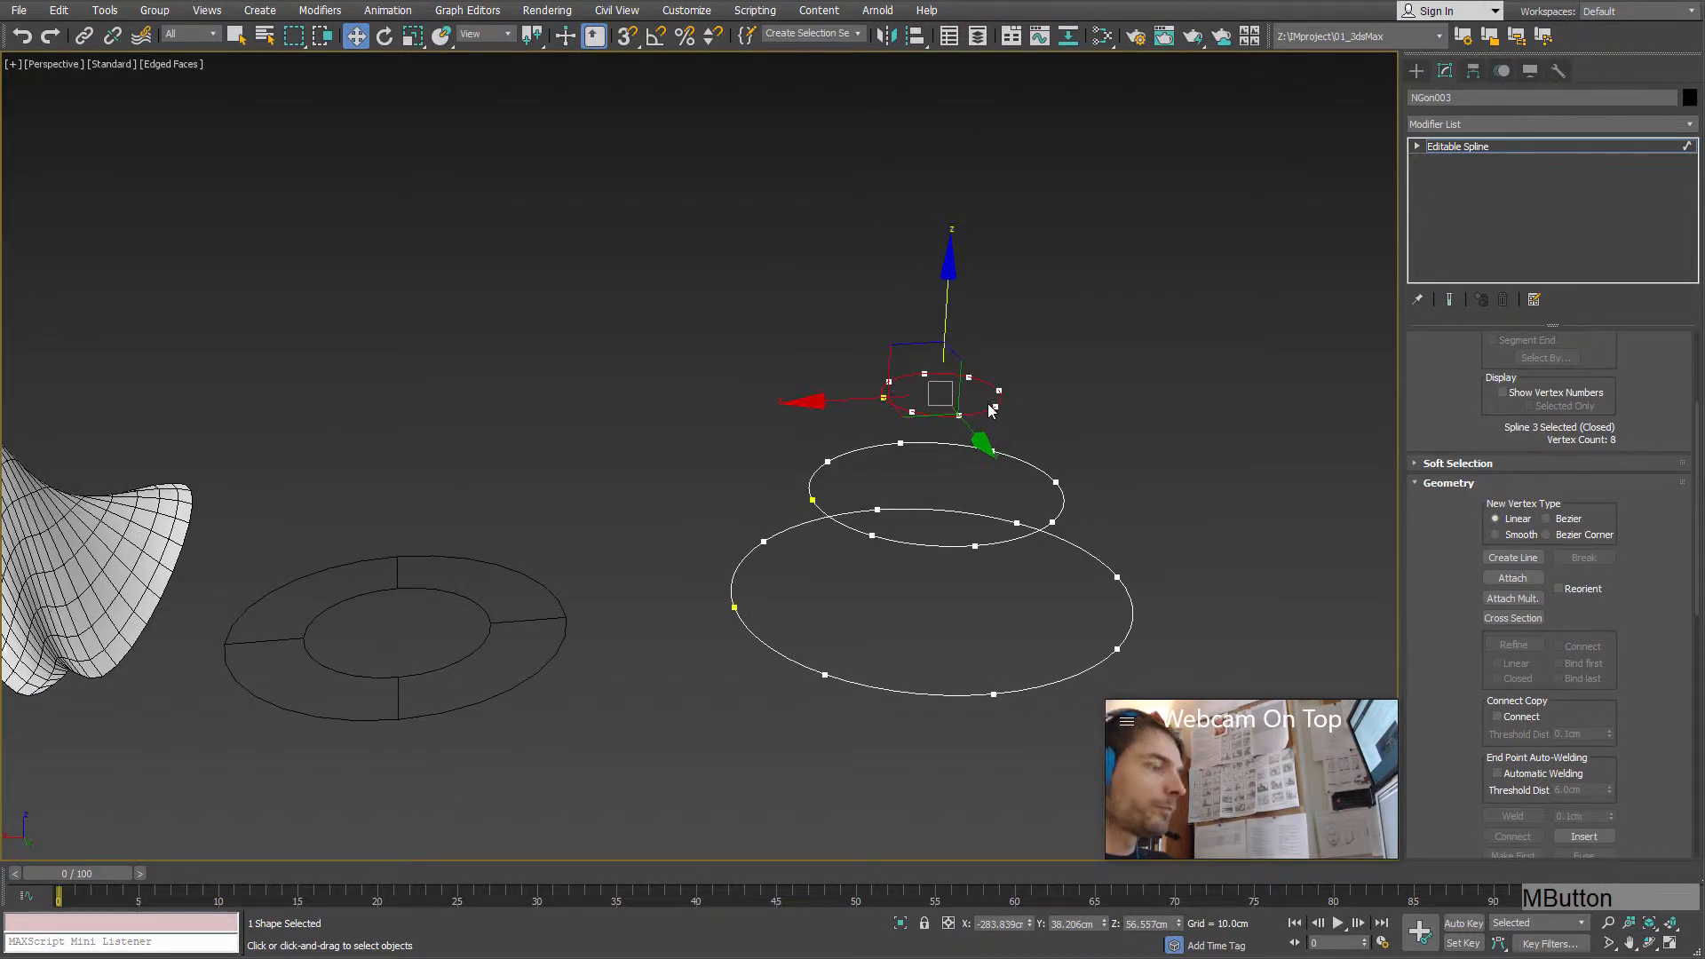
{"action": "left_click_drag", "start_coordinate": [951, 305], "coordinate": [959, 168], "text": "shift"}
{"action": "key", "text": "r"}
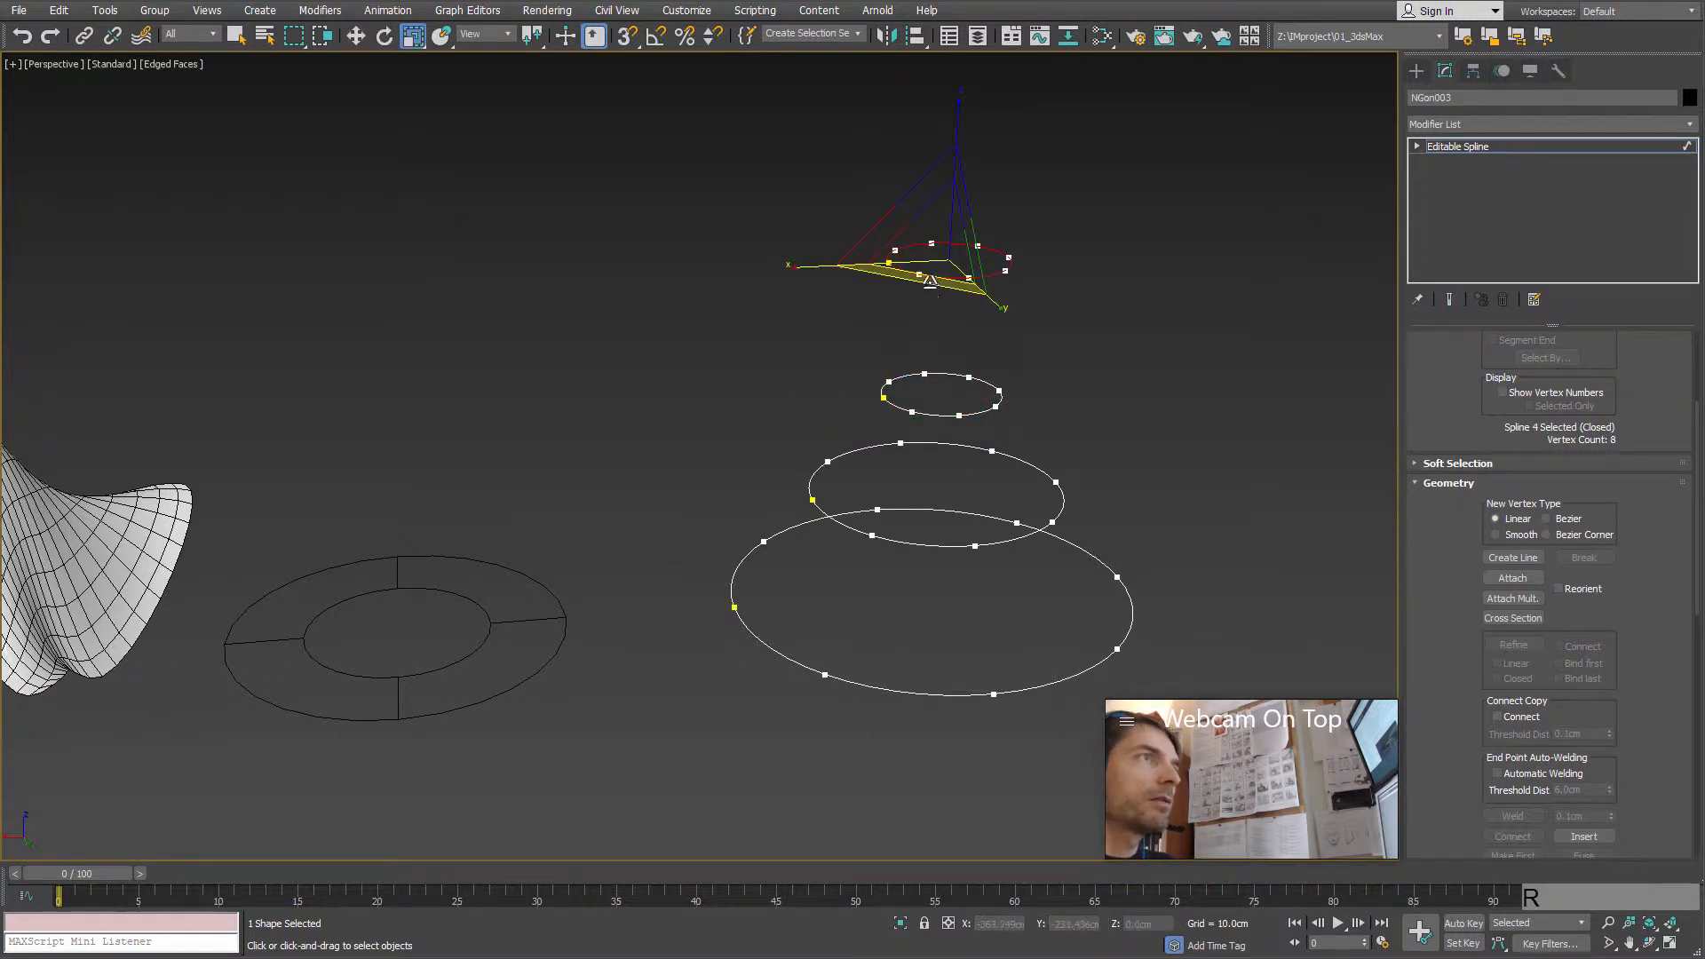
{"action": "left_click_drag", "start_coordinate": [926, 279], "coordinate": [926, 377]}
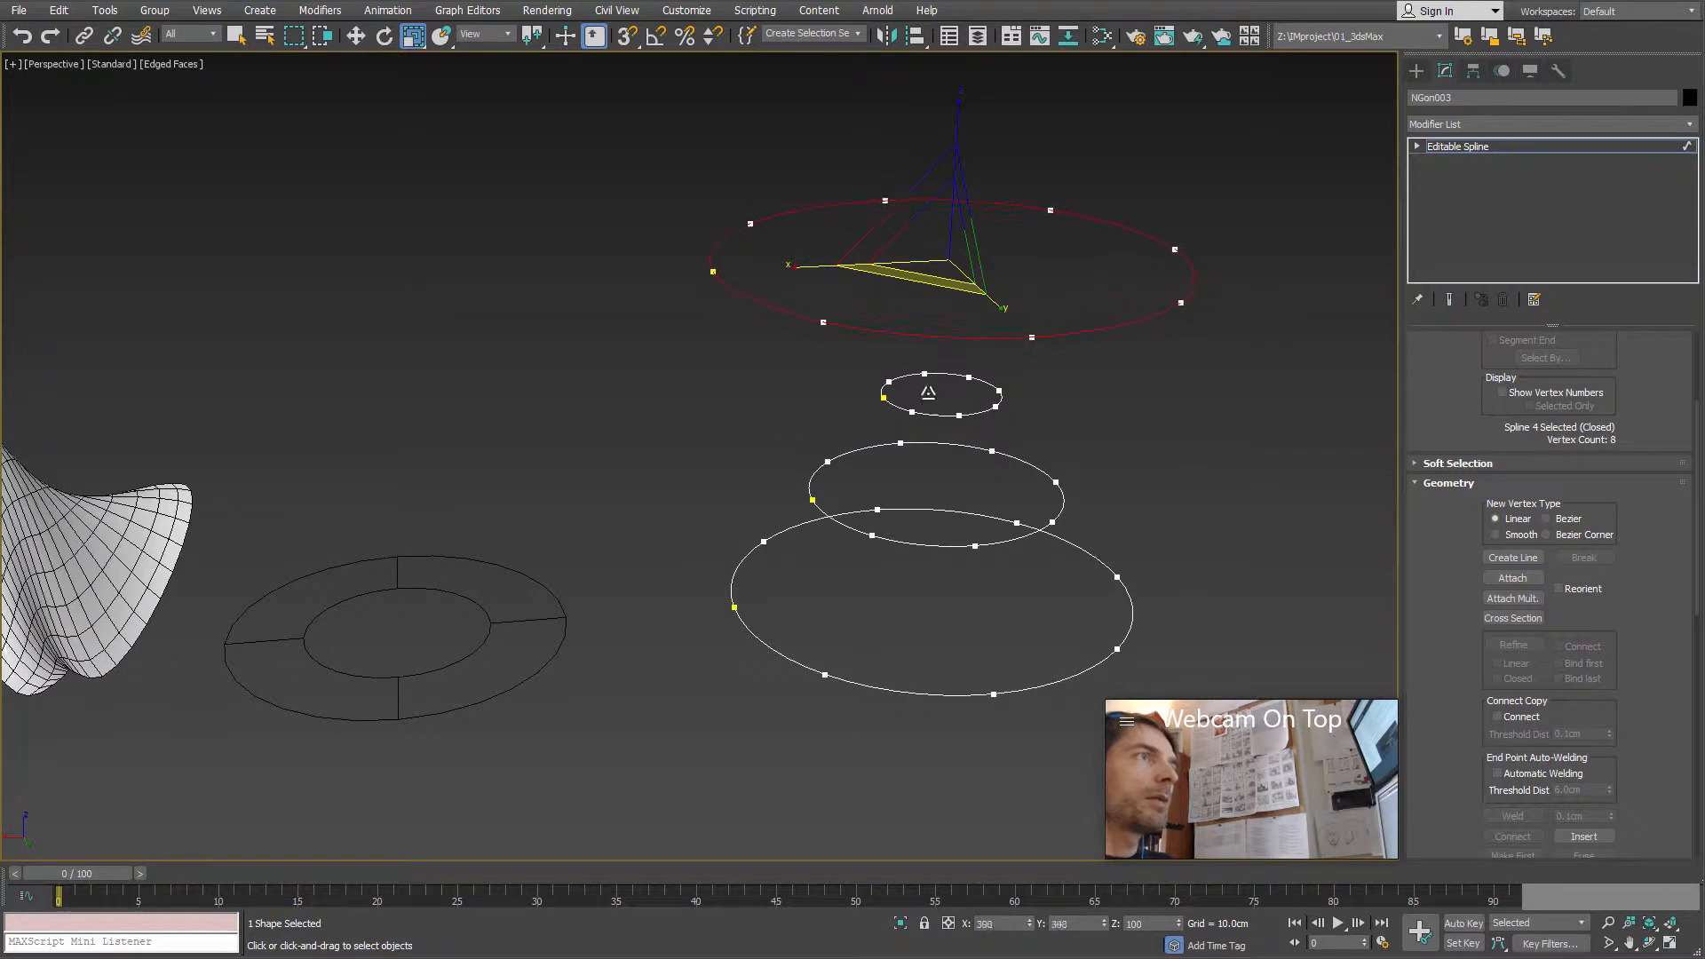
{"action": "mouse_move", "coordinate": [959, 500]}
{"action": "middle_mouse_down", "text": "alt"}
{"action": "mouse_move", "coordinate": [959, 399]}
{"action": "mouse_move", "coordinate": [972, 478]}
{"action": "middle_mouse_up", "text": "alt"}
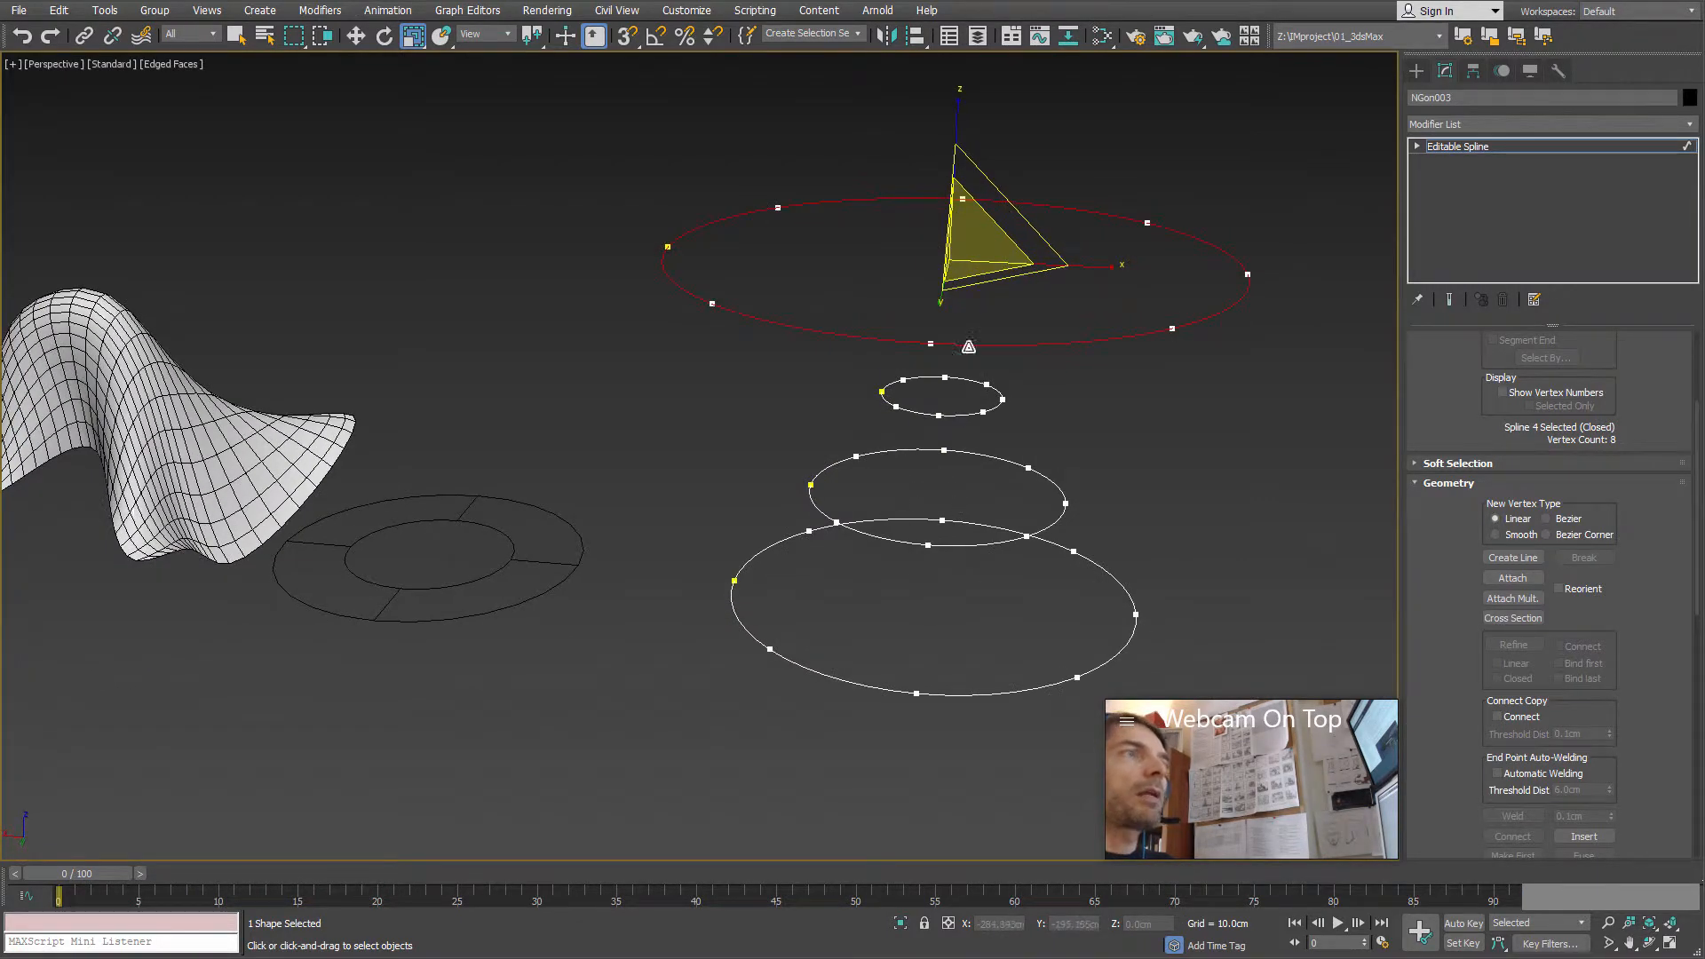
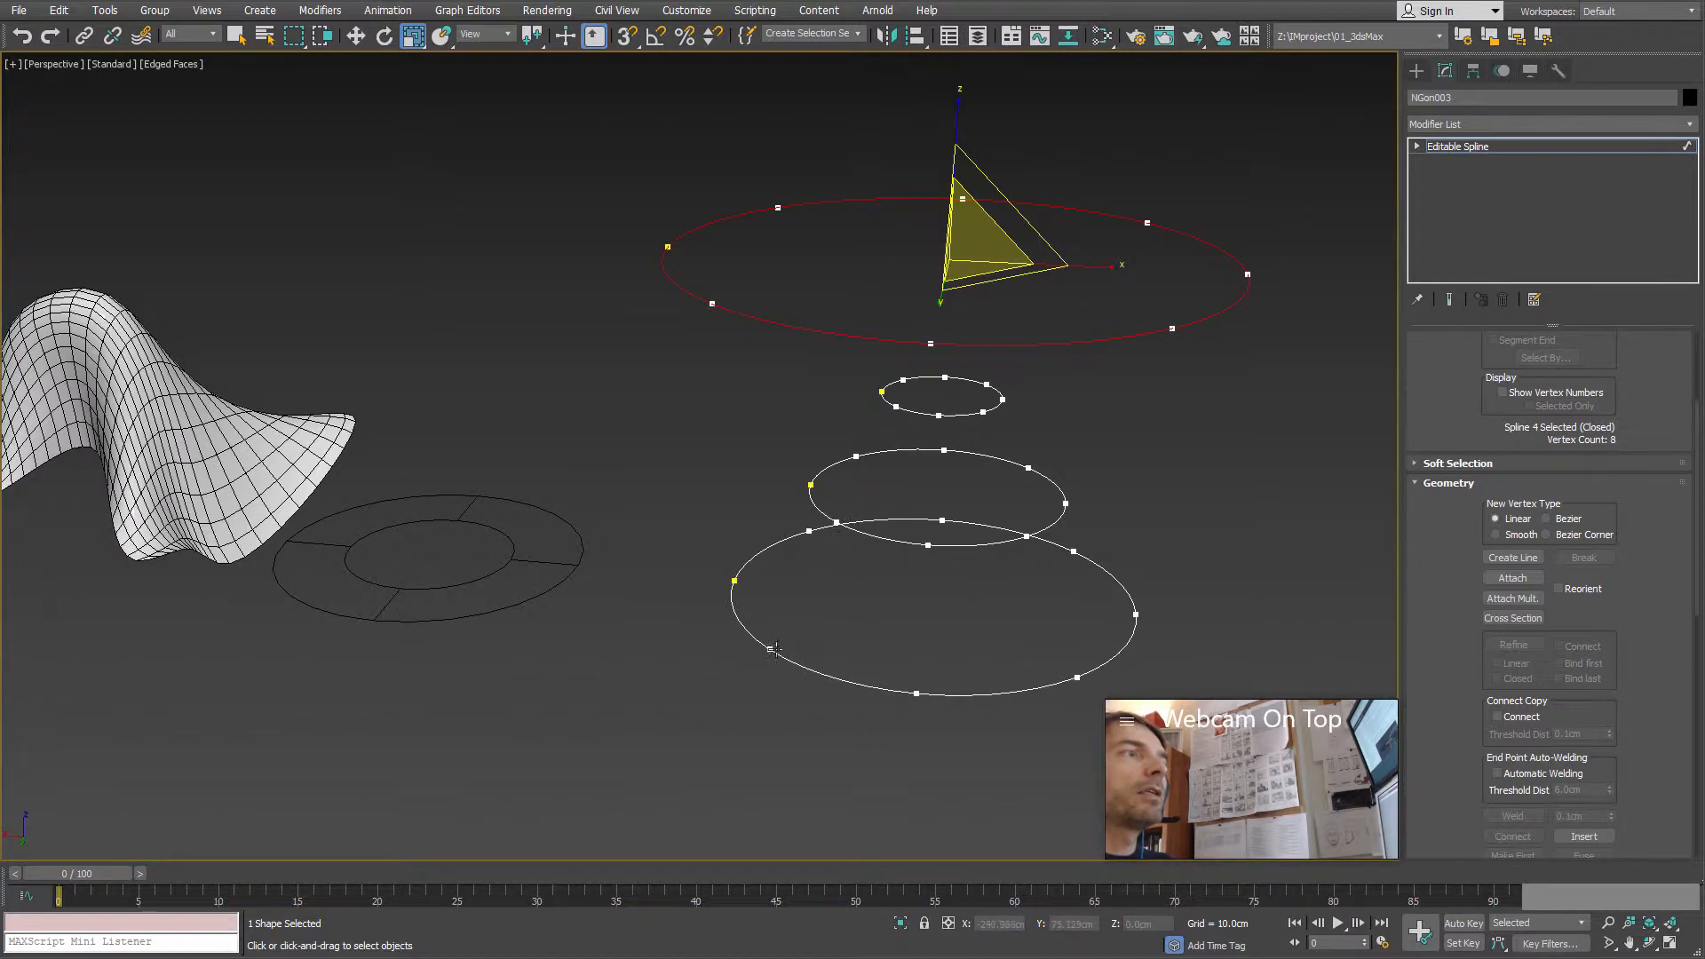
Step: Connect the four stacked circles with Cross Section, going in order from the base circle up to the wide top circle
{"action": "middle_click_drag", "start_coordinate": [973, 664], "coordinate": [1077, 541], "text": "alt"}
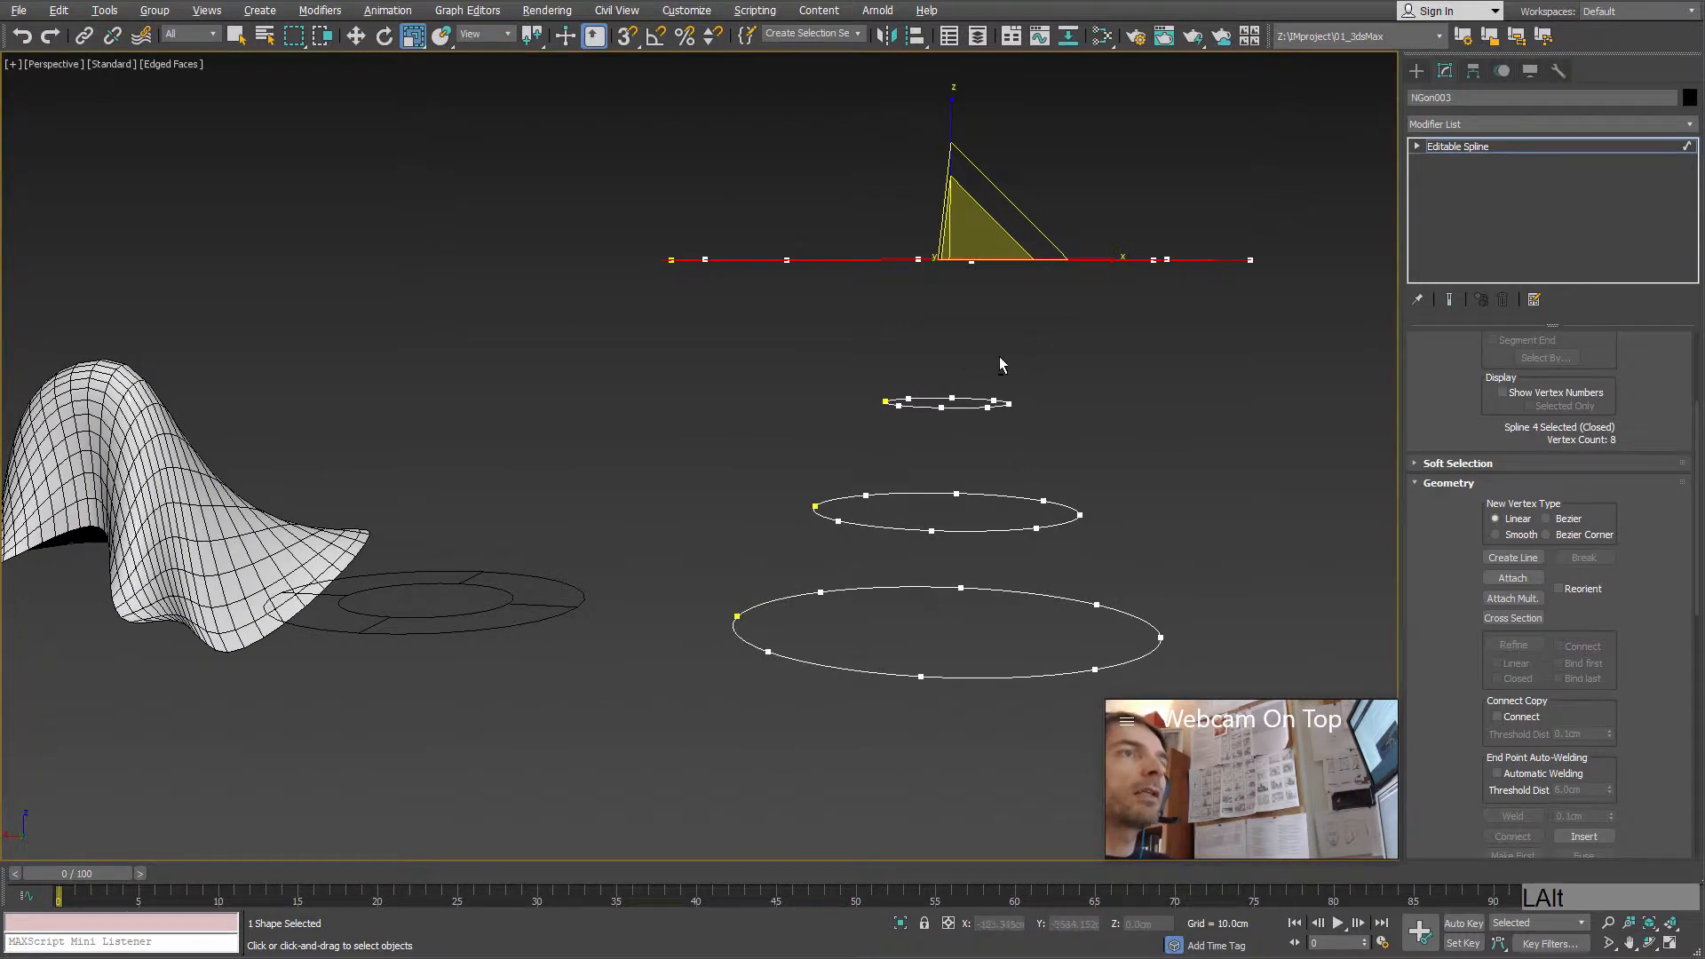
{"action": "middle_click_drag", "start_coordinate": [1000, 364], "coordinate": [1021, 426], "text": "alt"}
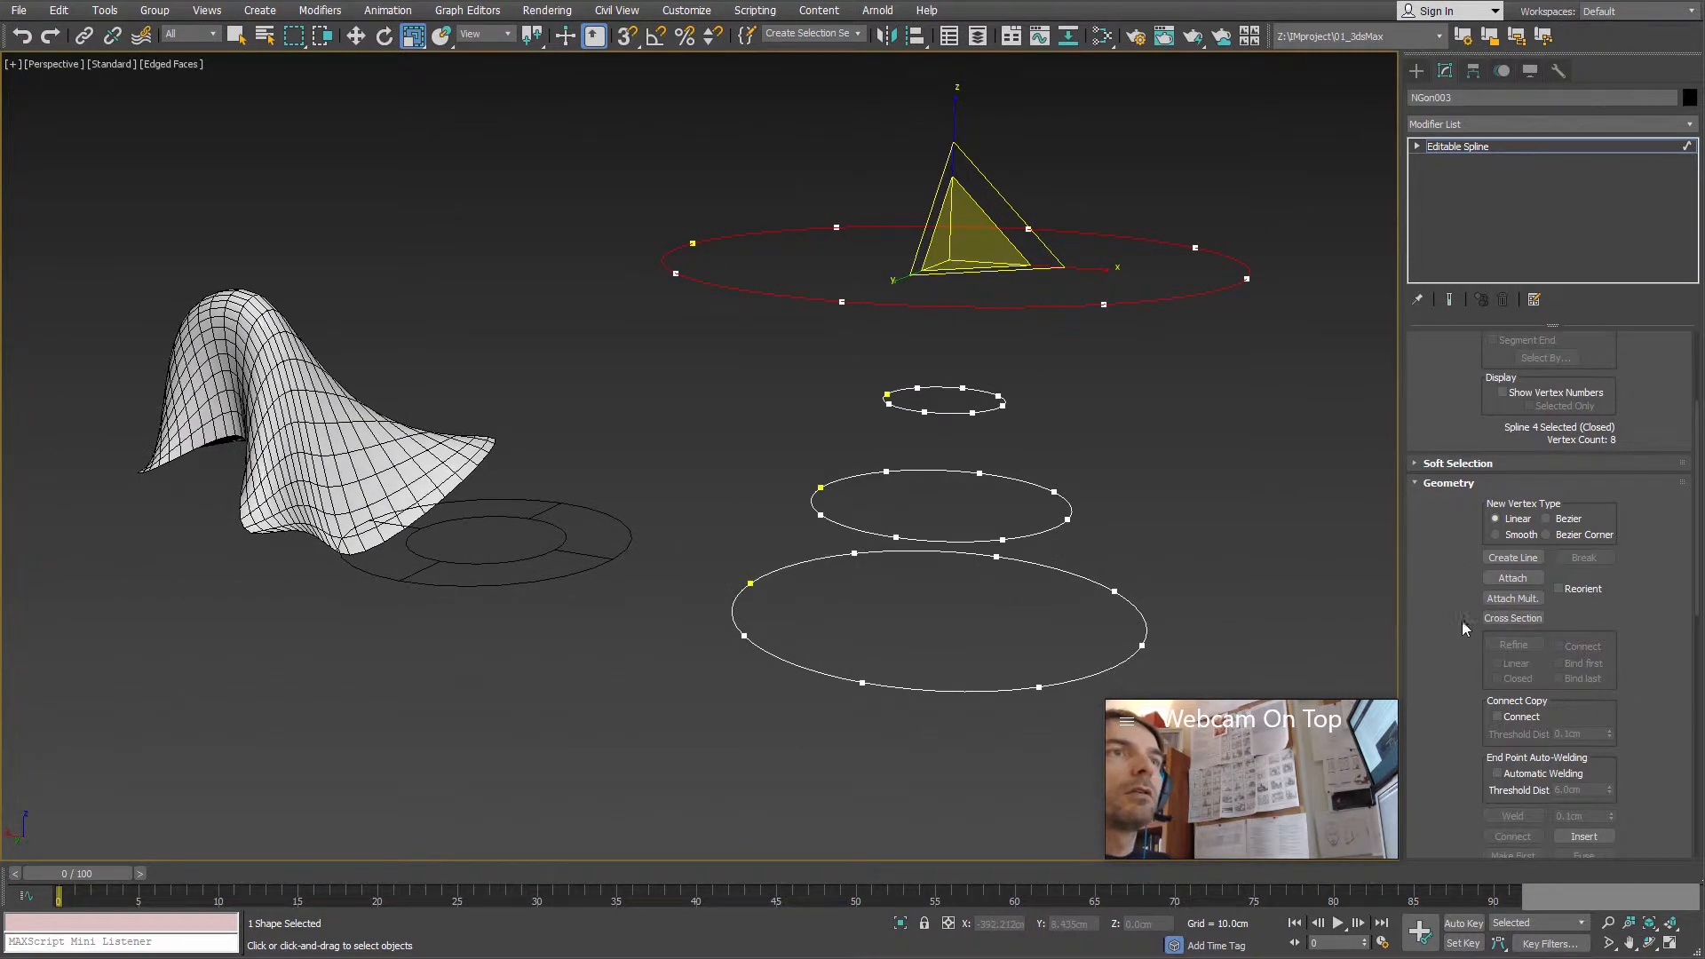
{"action": "left_click", "coordinate": [1512, 619]}
{"action": "left_click", "coordinate": [820, 671]}
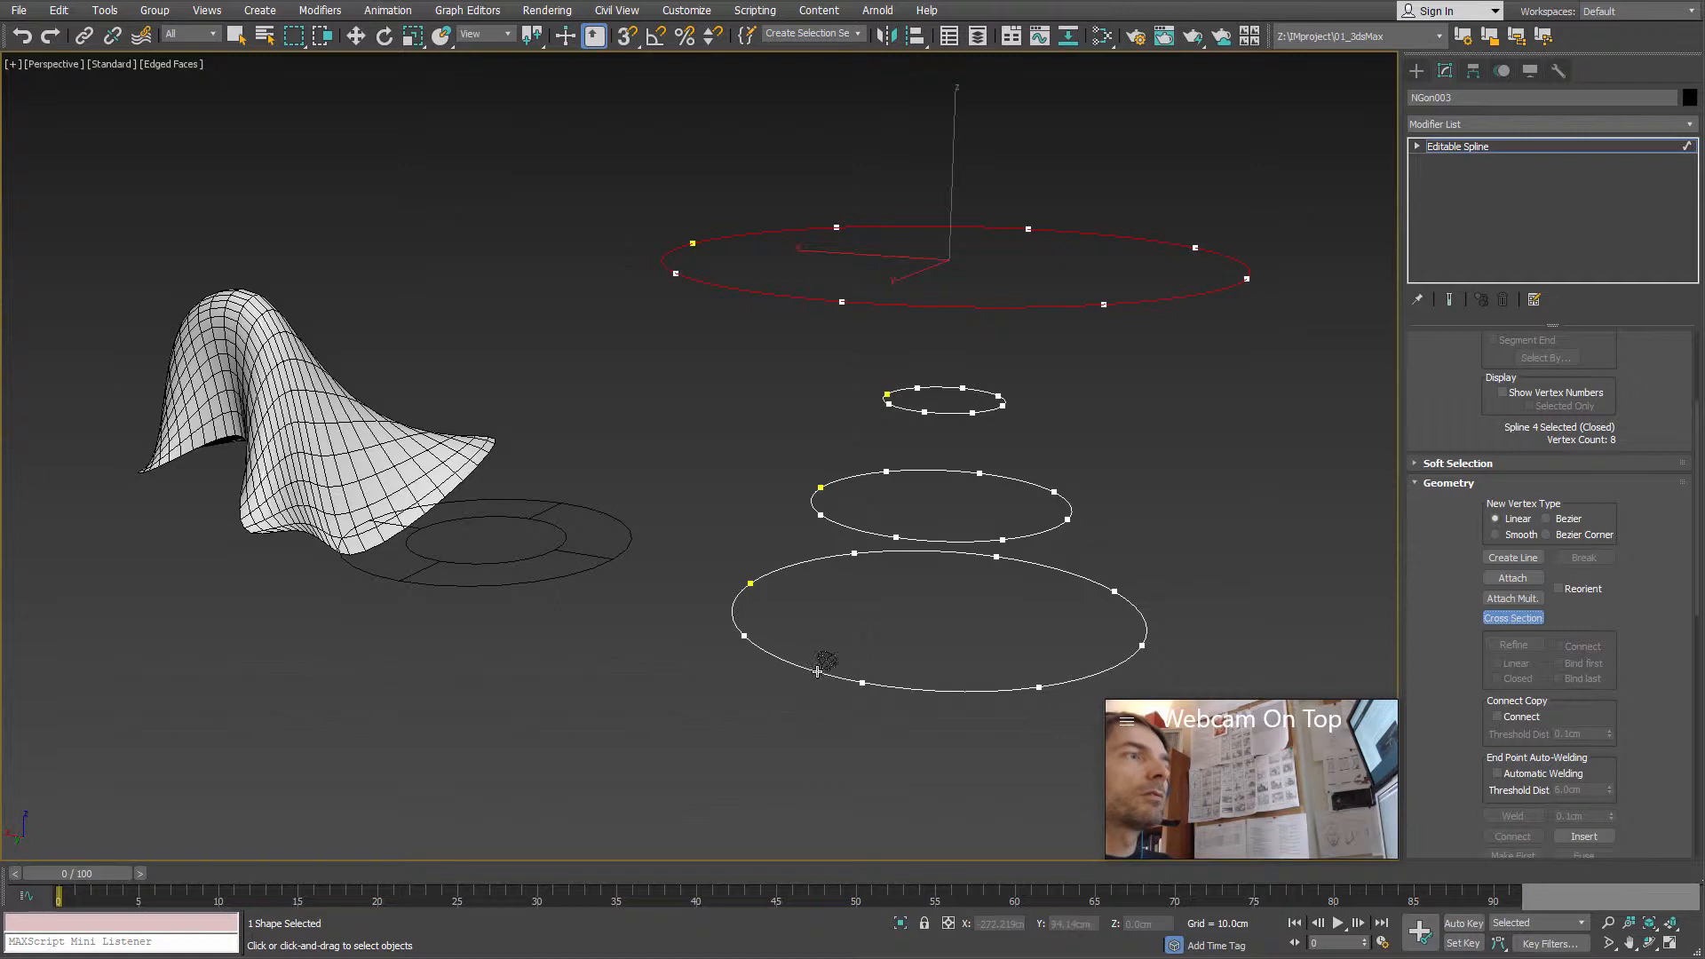
{"action": "left_click", "coordinate": [863, 527]}
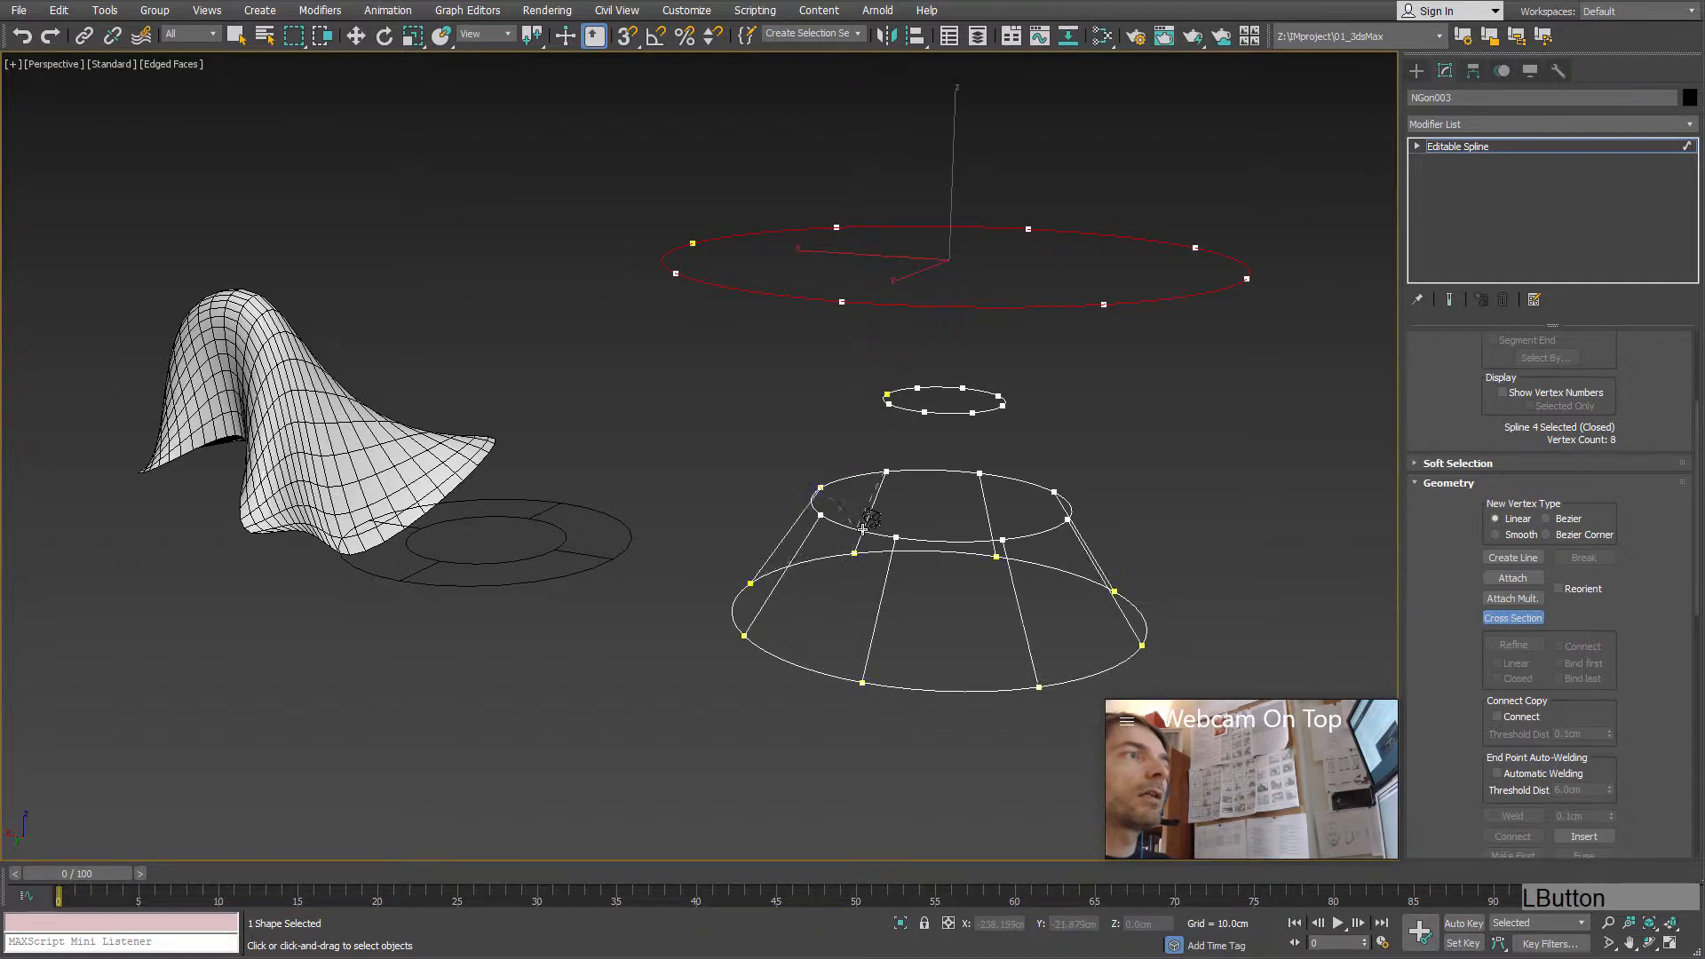
{"action": "left_click", "coordinate": [914, 408]}
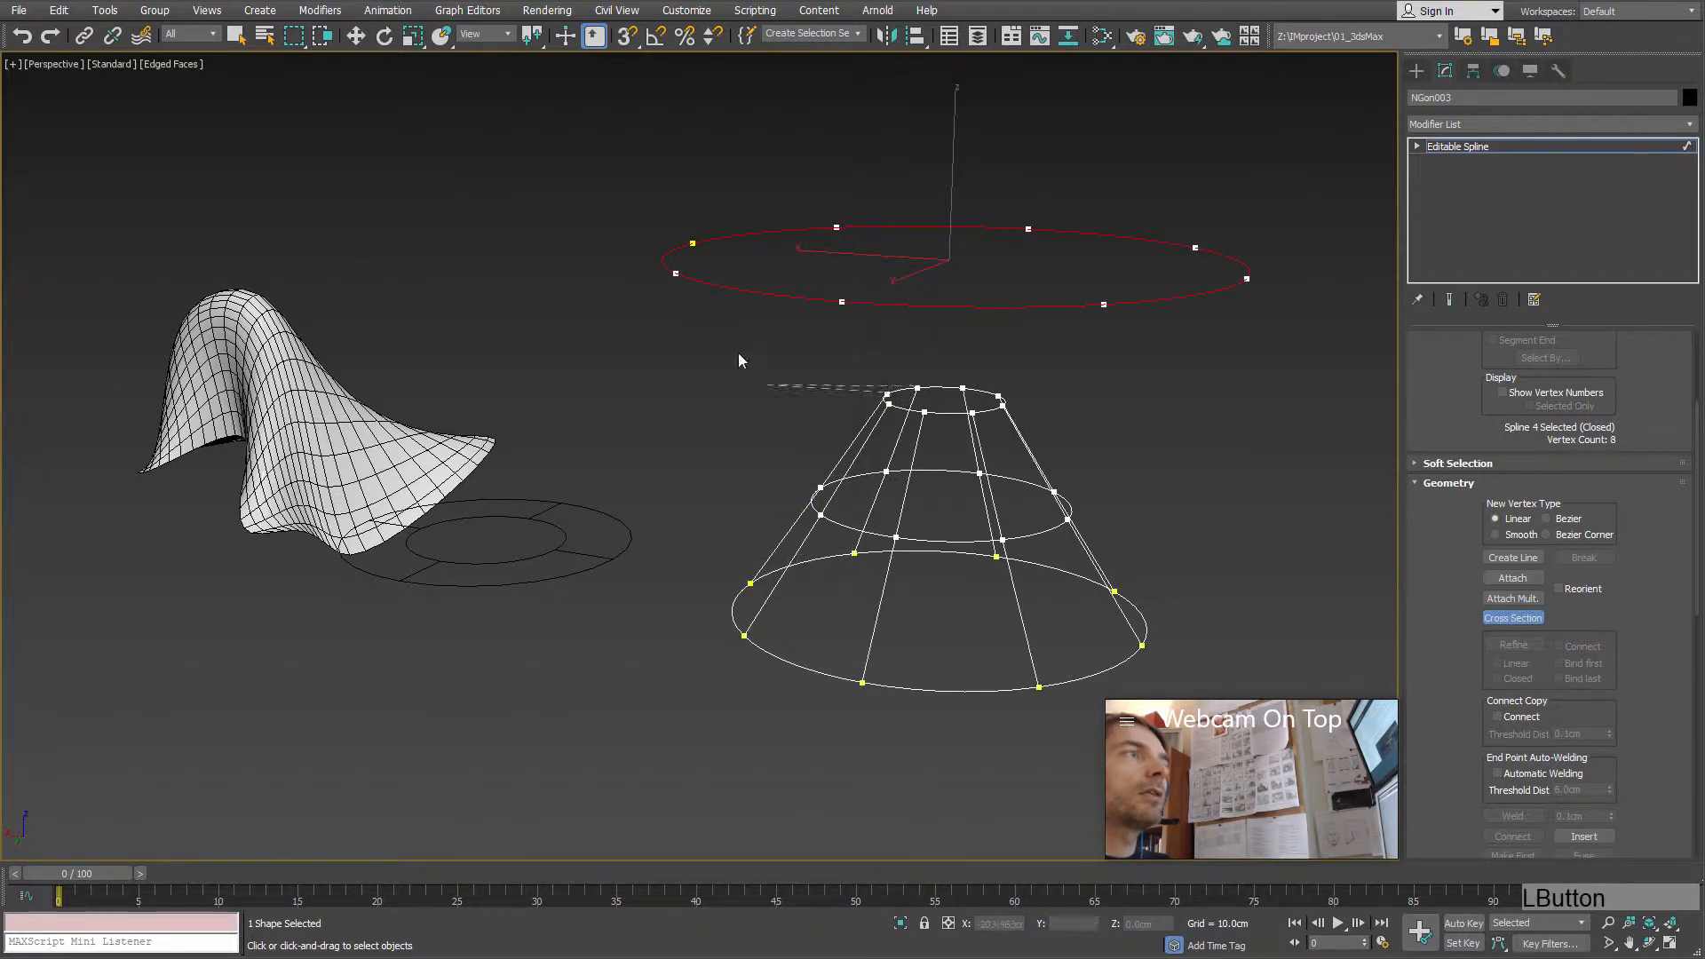
{"action": "left_click", "coordinate": [710, 287]}
{"action": "middle_click_drag", "start_coordinate": [912, 469], "coordinate": [1115, 420], "text": "alt"}
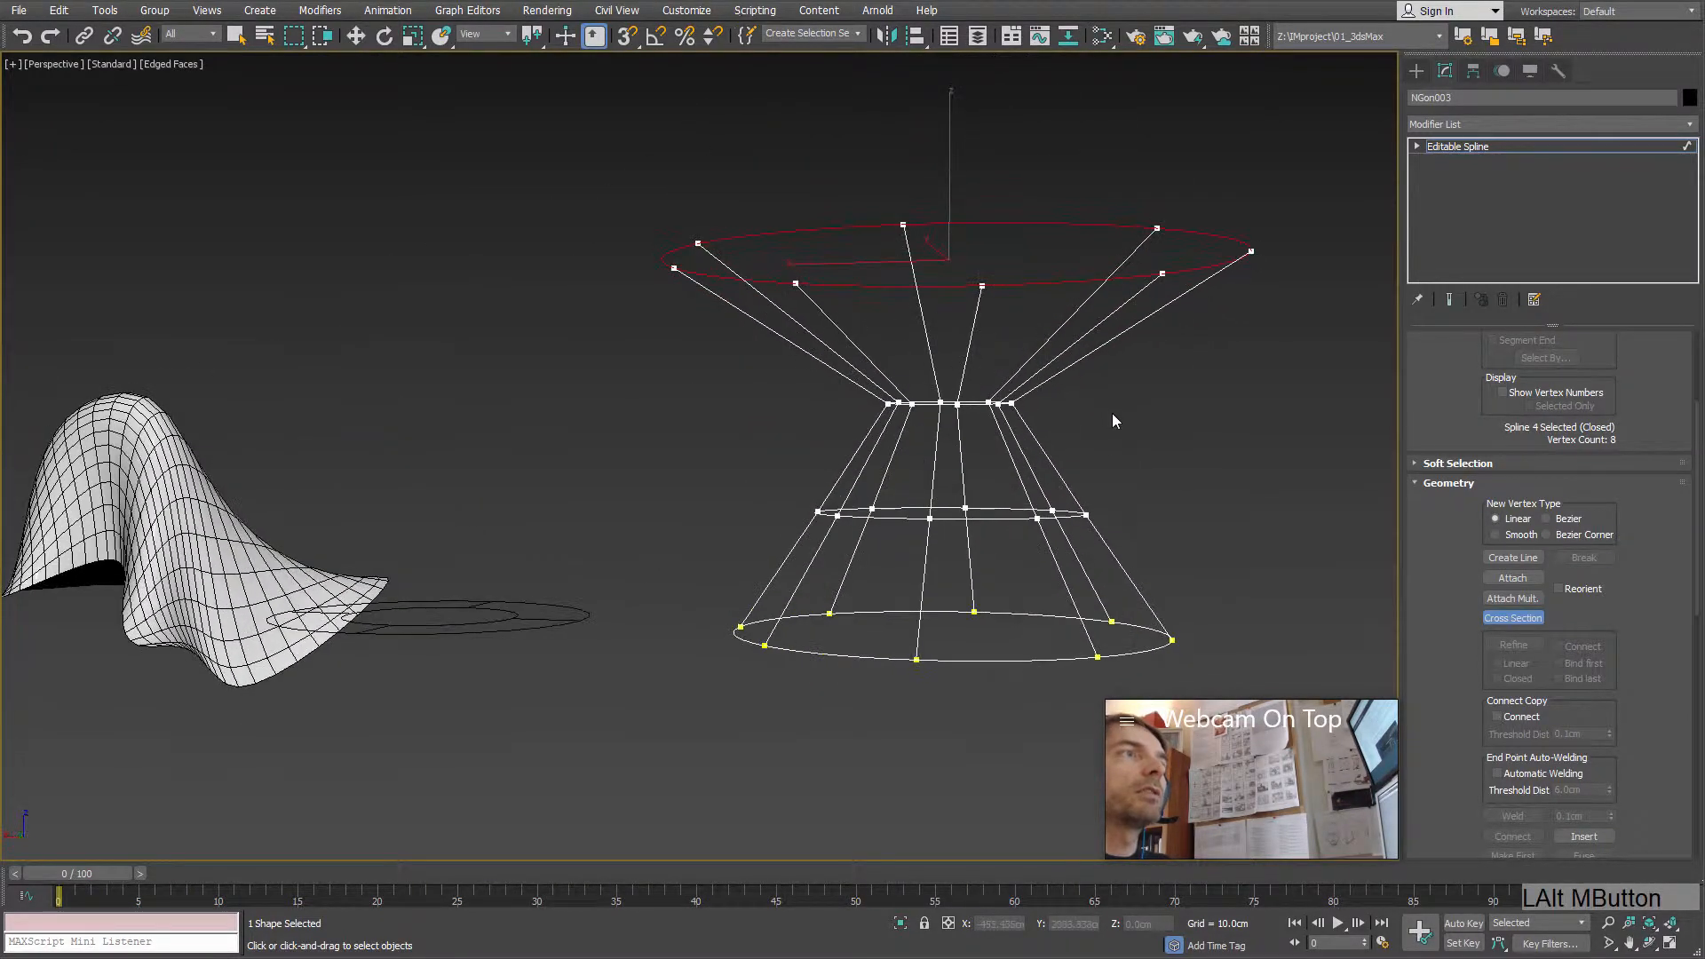
{"action": "right_click", "coordinate": [1065, 427]}
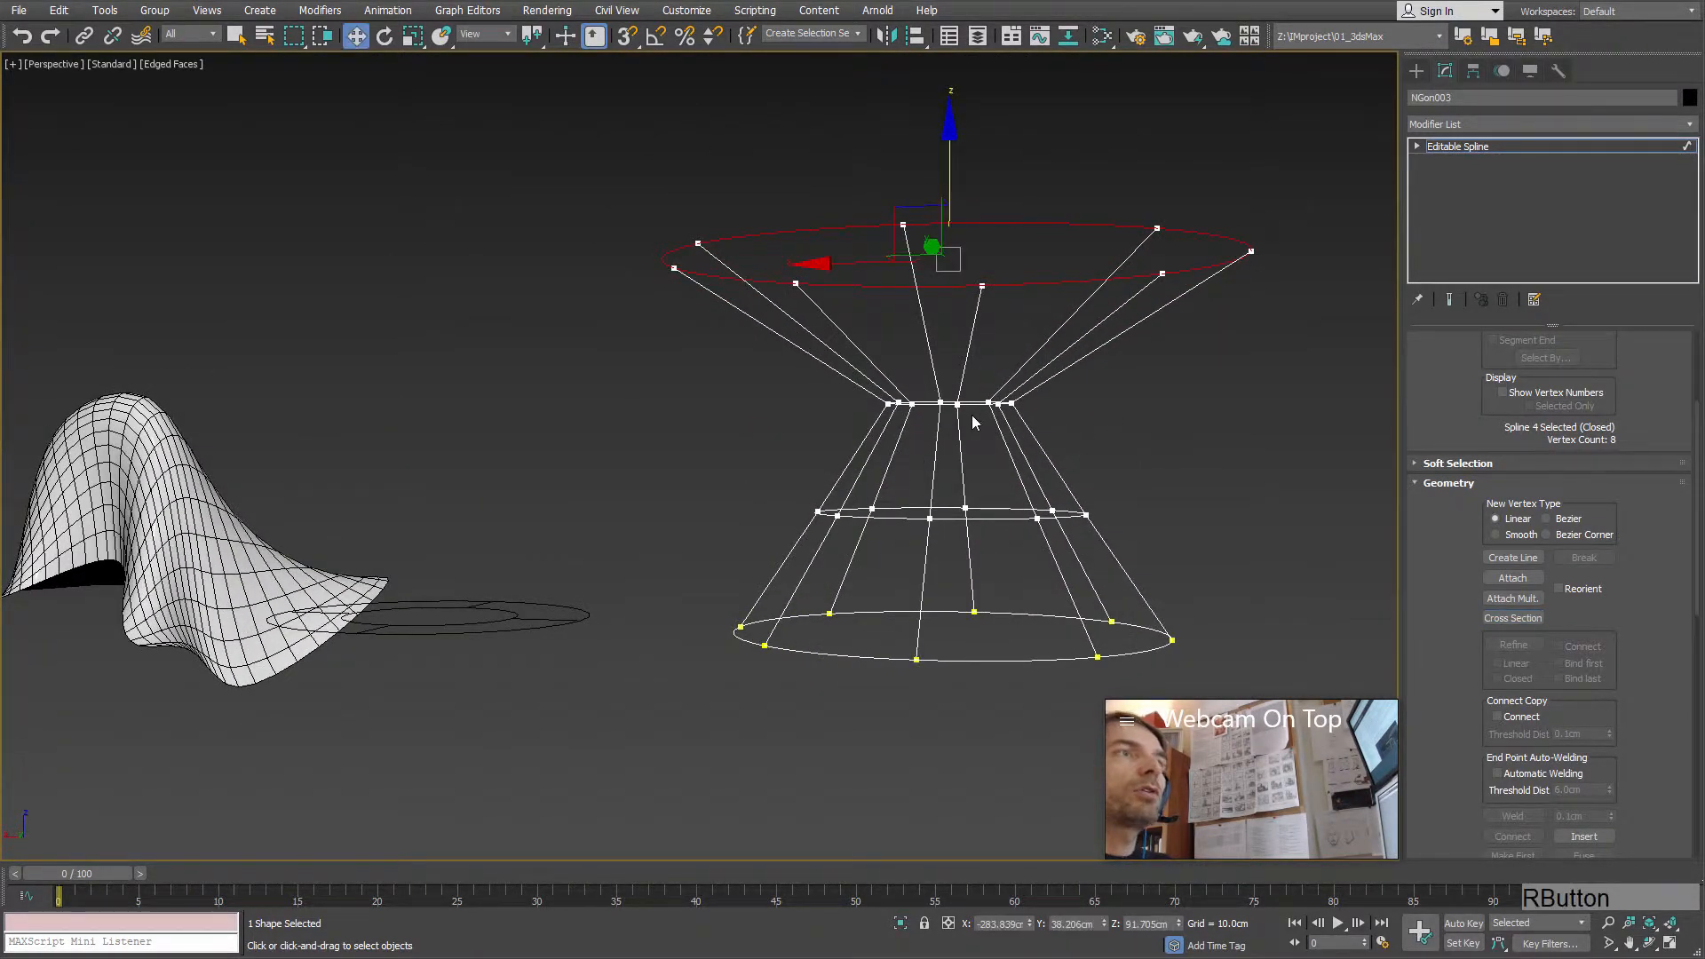
Step: At Vertex level, select all vertices of the narrowest circle and convert them to Bezier
{"action": "middle_click_drag", "start_coordinate": [973, 422], "coordinate": [1094, 437], "text": "alt"}
{"action": "left_click_drag", "start_coordinate": [1094, 437], "coordinate": [817, 351]}
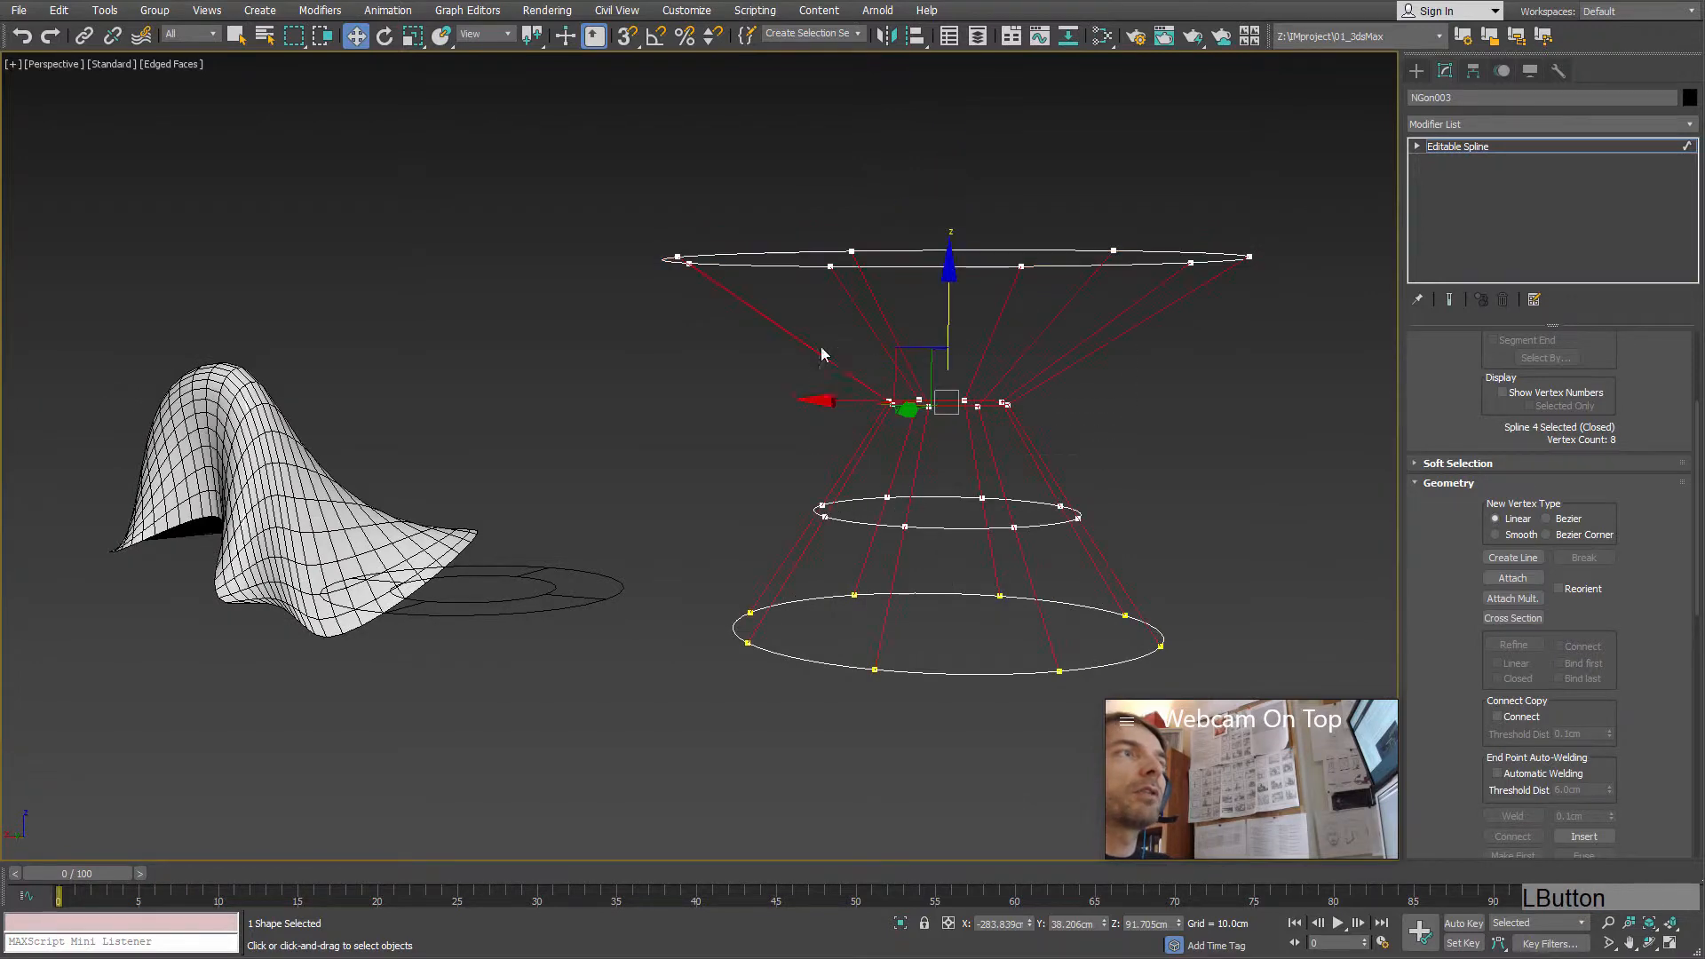
{"action": "left_click", "coordinate": [968, 413]}
{"action": "key", "text": "1"}
{"action": "left_click_drag", "start_coordinate": [1122, 438], "coordinate": [824, 357]}
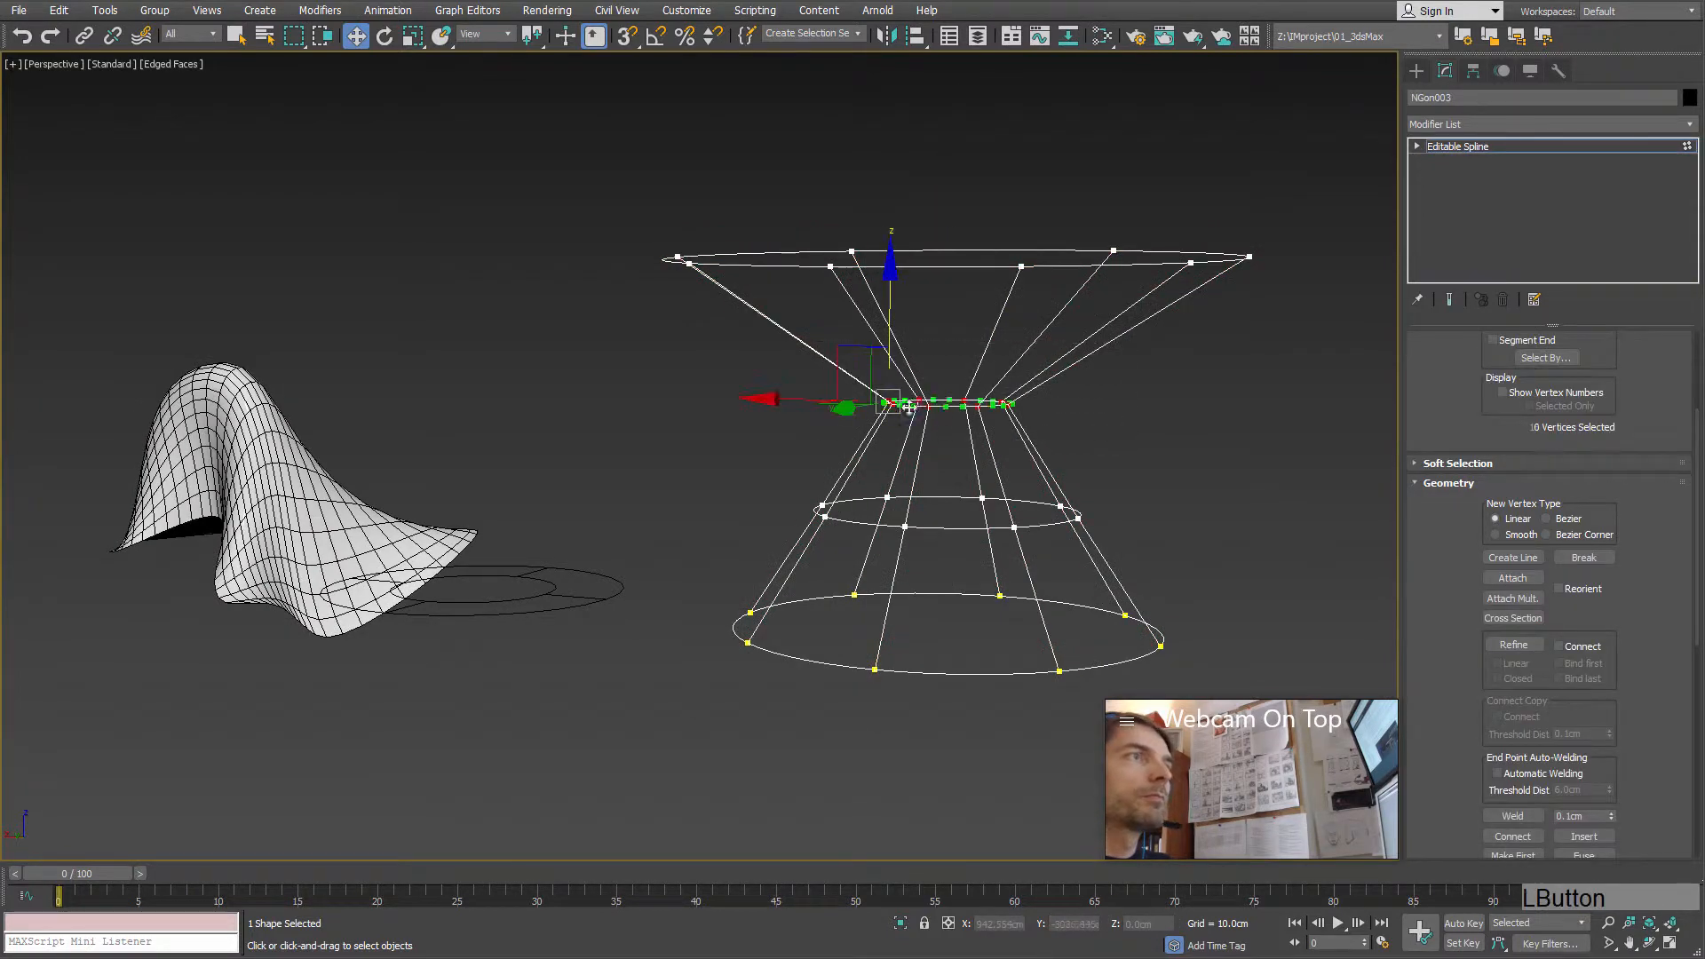
{"action": "right_click", "coordinate": [949, 408]}
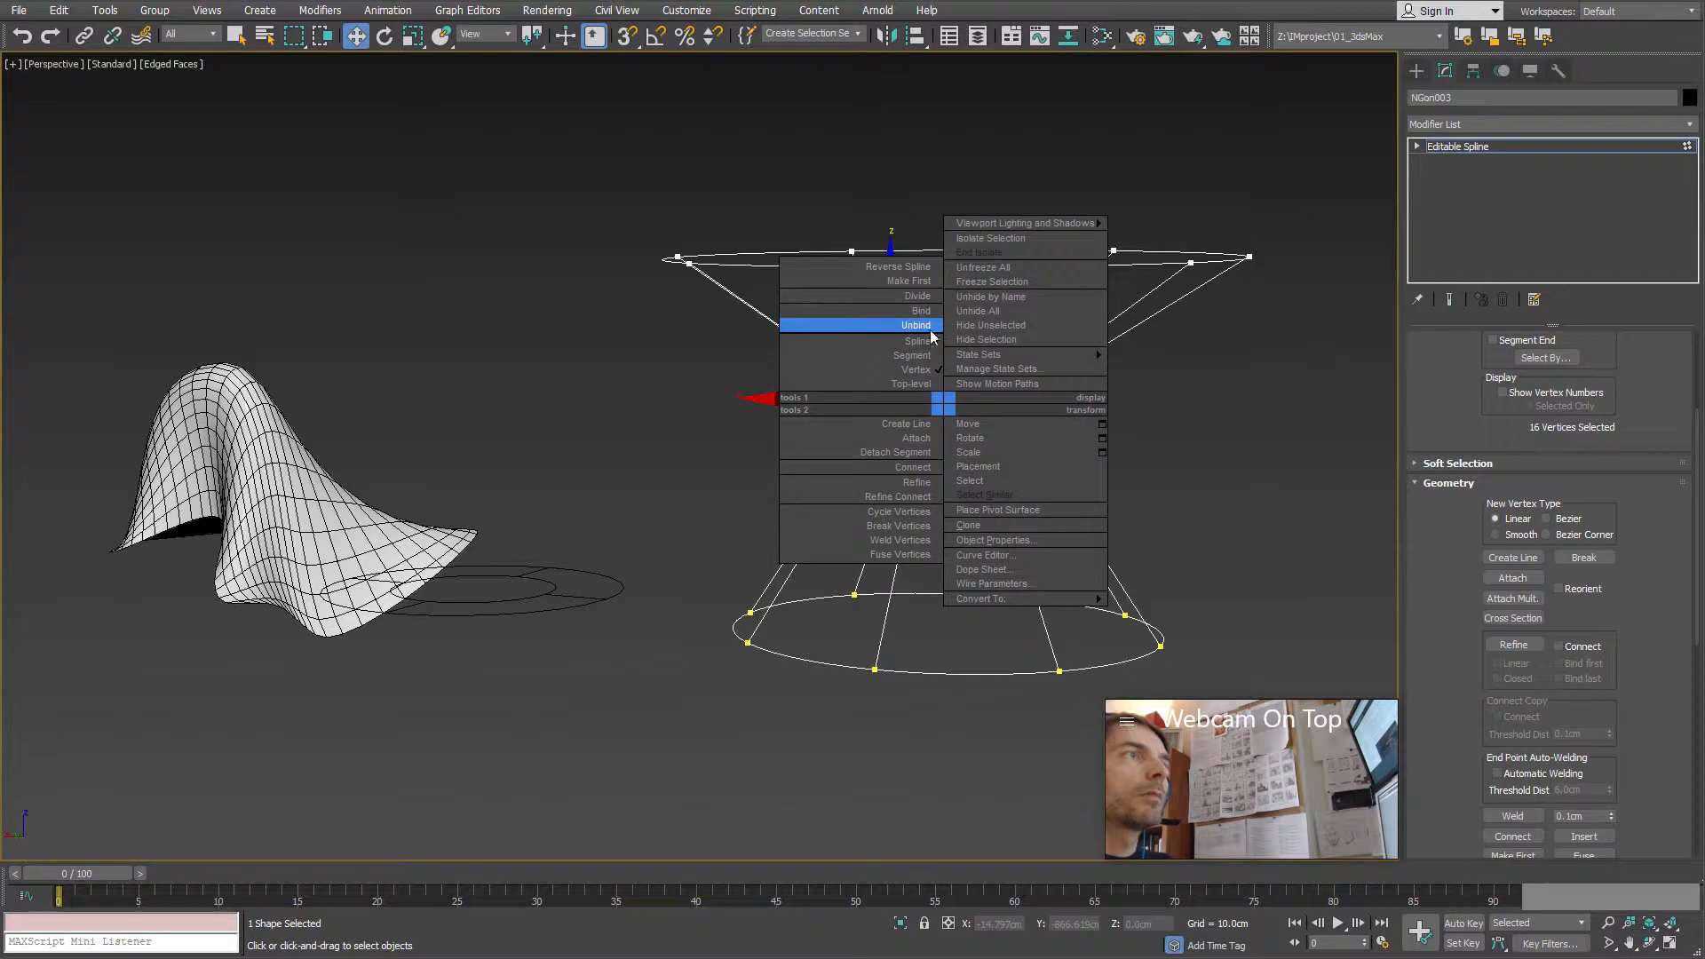
{"action": "mouse_move", "coordinate": [959, 362]}
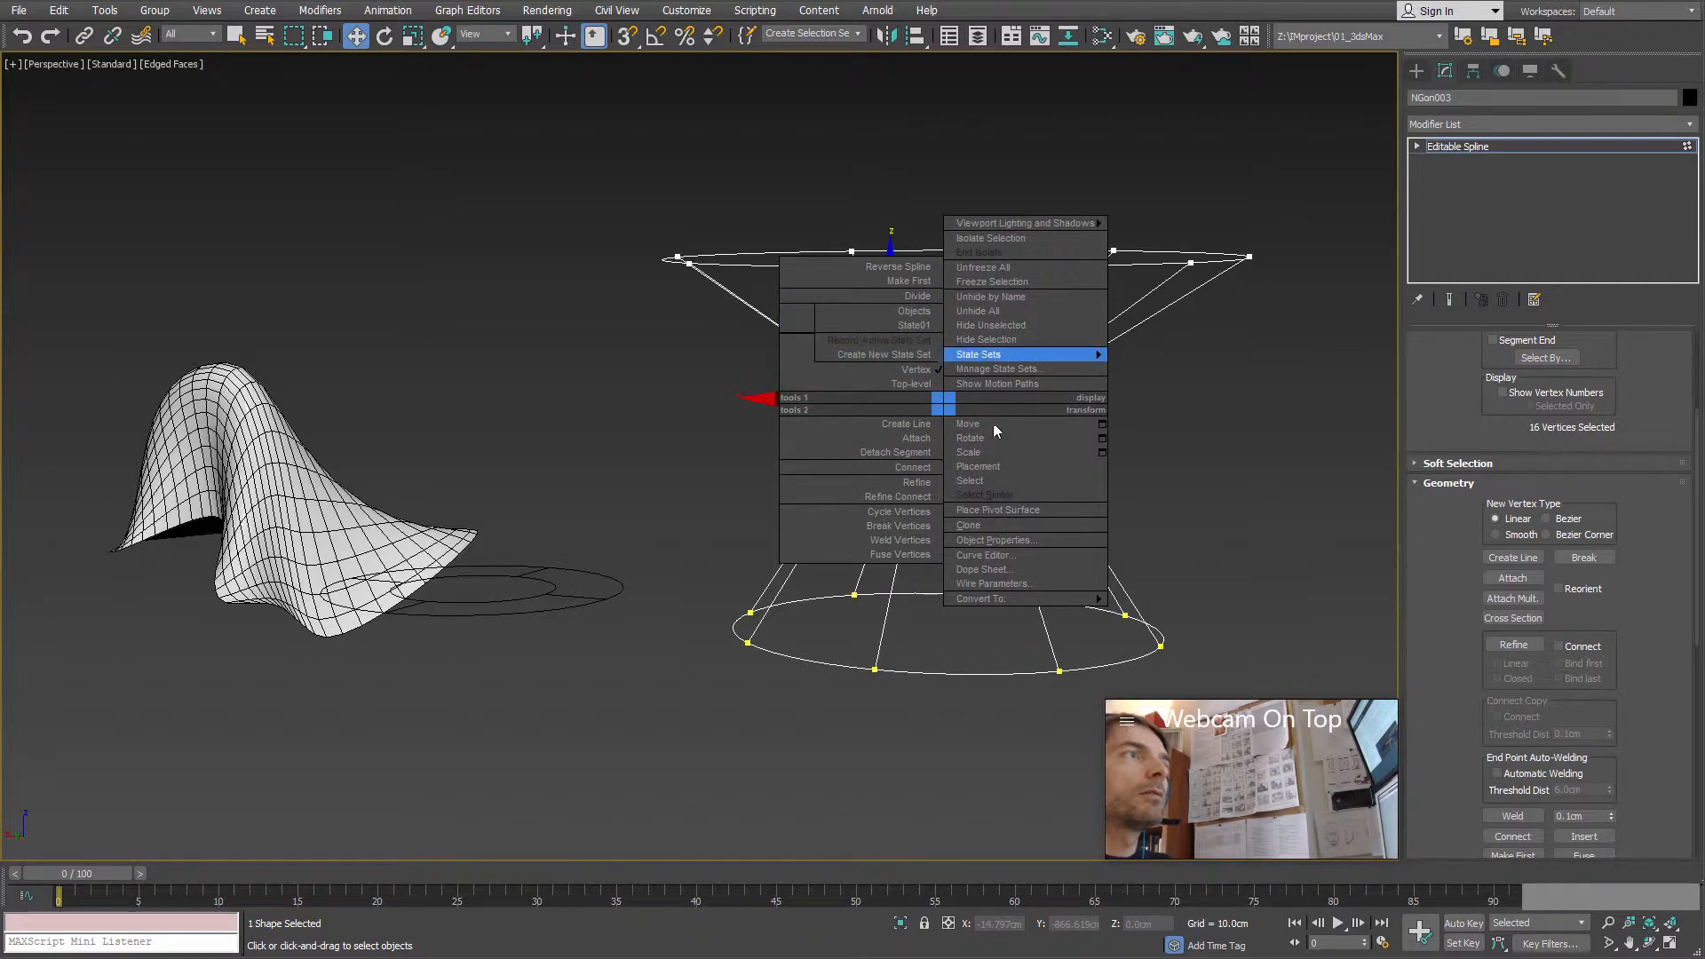
{"action": "left_click", "coordinate": [1111, 438]}
{"action": "middle_click_drag", "start_coordinate": [1113, 438], "coordinate": [1240, 455]}
{"action": "left_click_drag", "start_coordinate": [1238, 447], "coordinate": [894, 402]}
{"action": "right_click", "coordinate": [981, 428]}
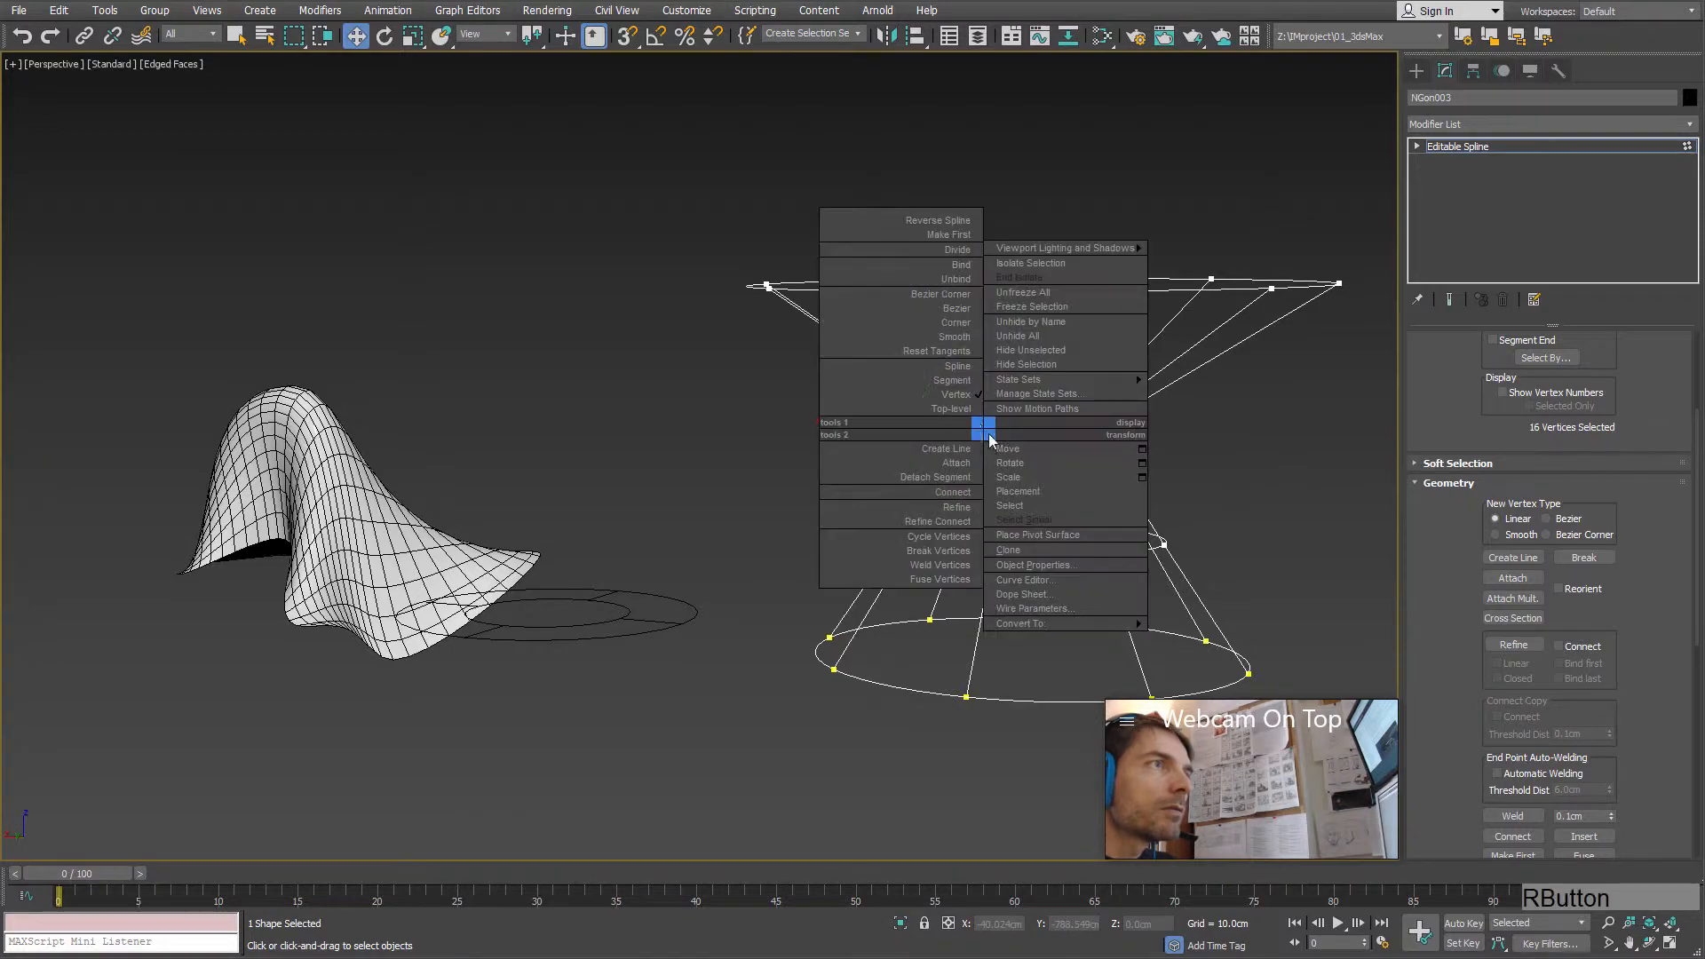
{"action": "left_click", "coordinate": [956, 308]}
{"action": "middle_click_drag", "start_coordinate": [1011, 432], "coordinate": [1033, 359], "text": "alt"}
{"action": "left_click_drag", "start_coordinate": [1018, 356], "coordinate": [1011, 360]}
{"action": "key", "text": "ctrl+z"}
Step: Leave vertex editing and paste the copied Surface modifier onto the editable spline
{"action": "middle_click_drag", "start_coordinate": [1077, 444], "coordinate": [799, 476], "text": "alt"}
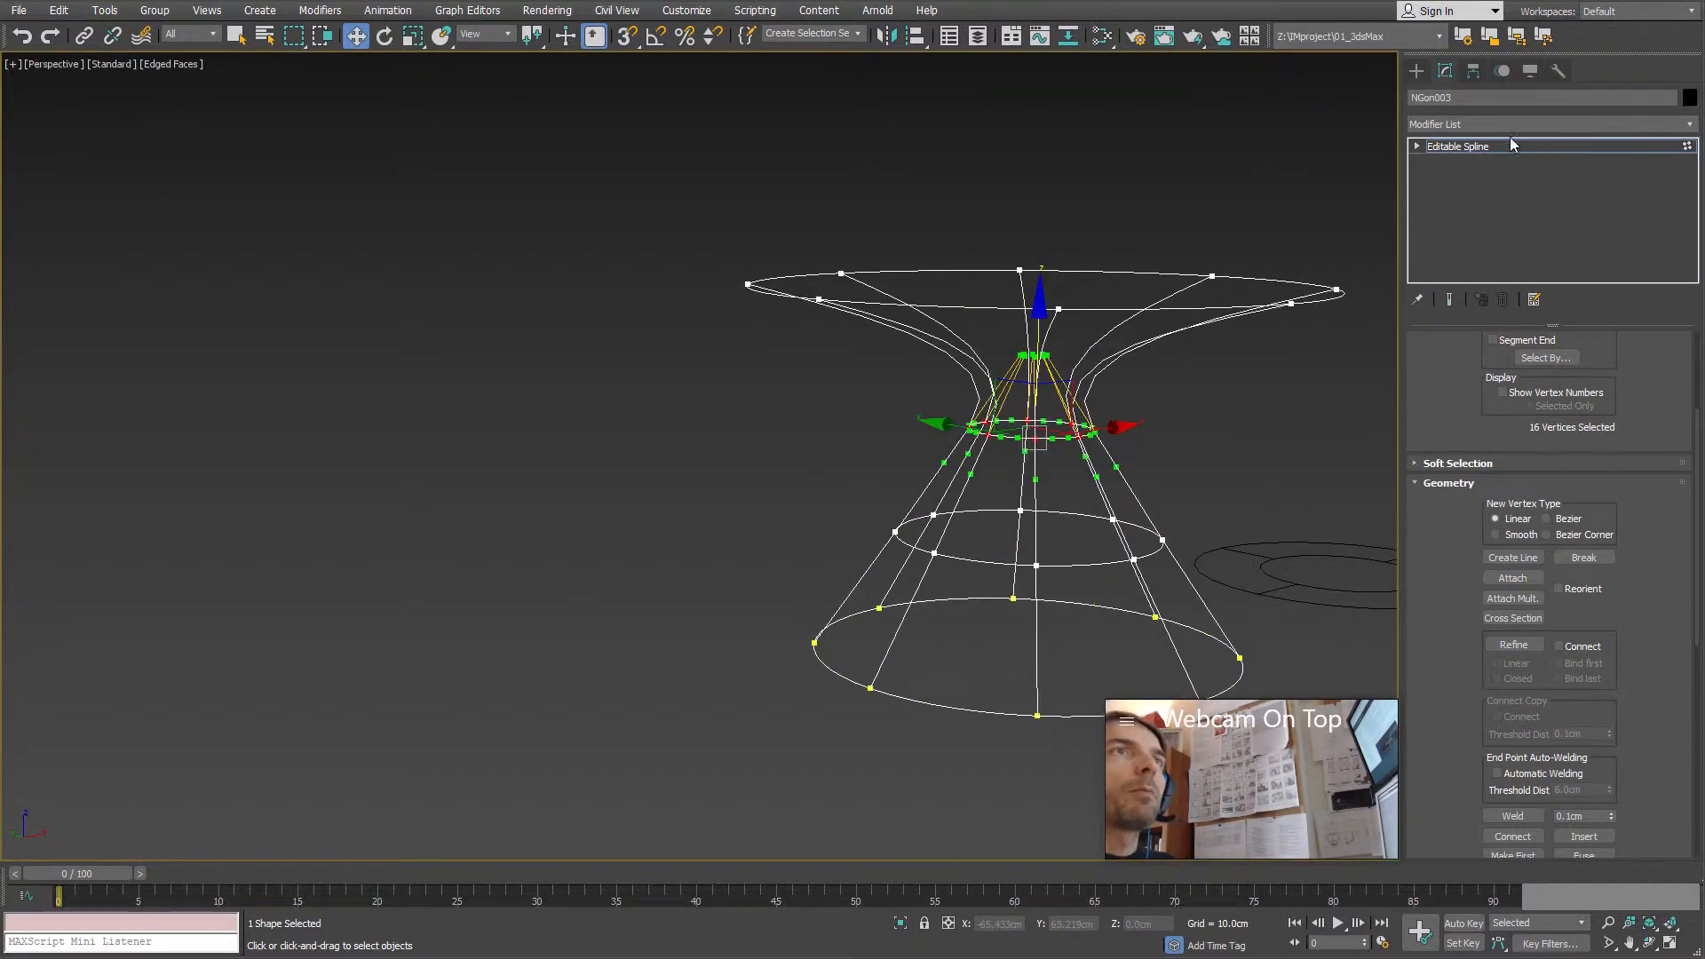
{"action": "left_click", "coordinate": [1457, 156]}
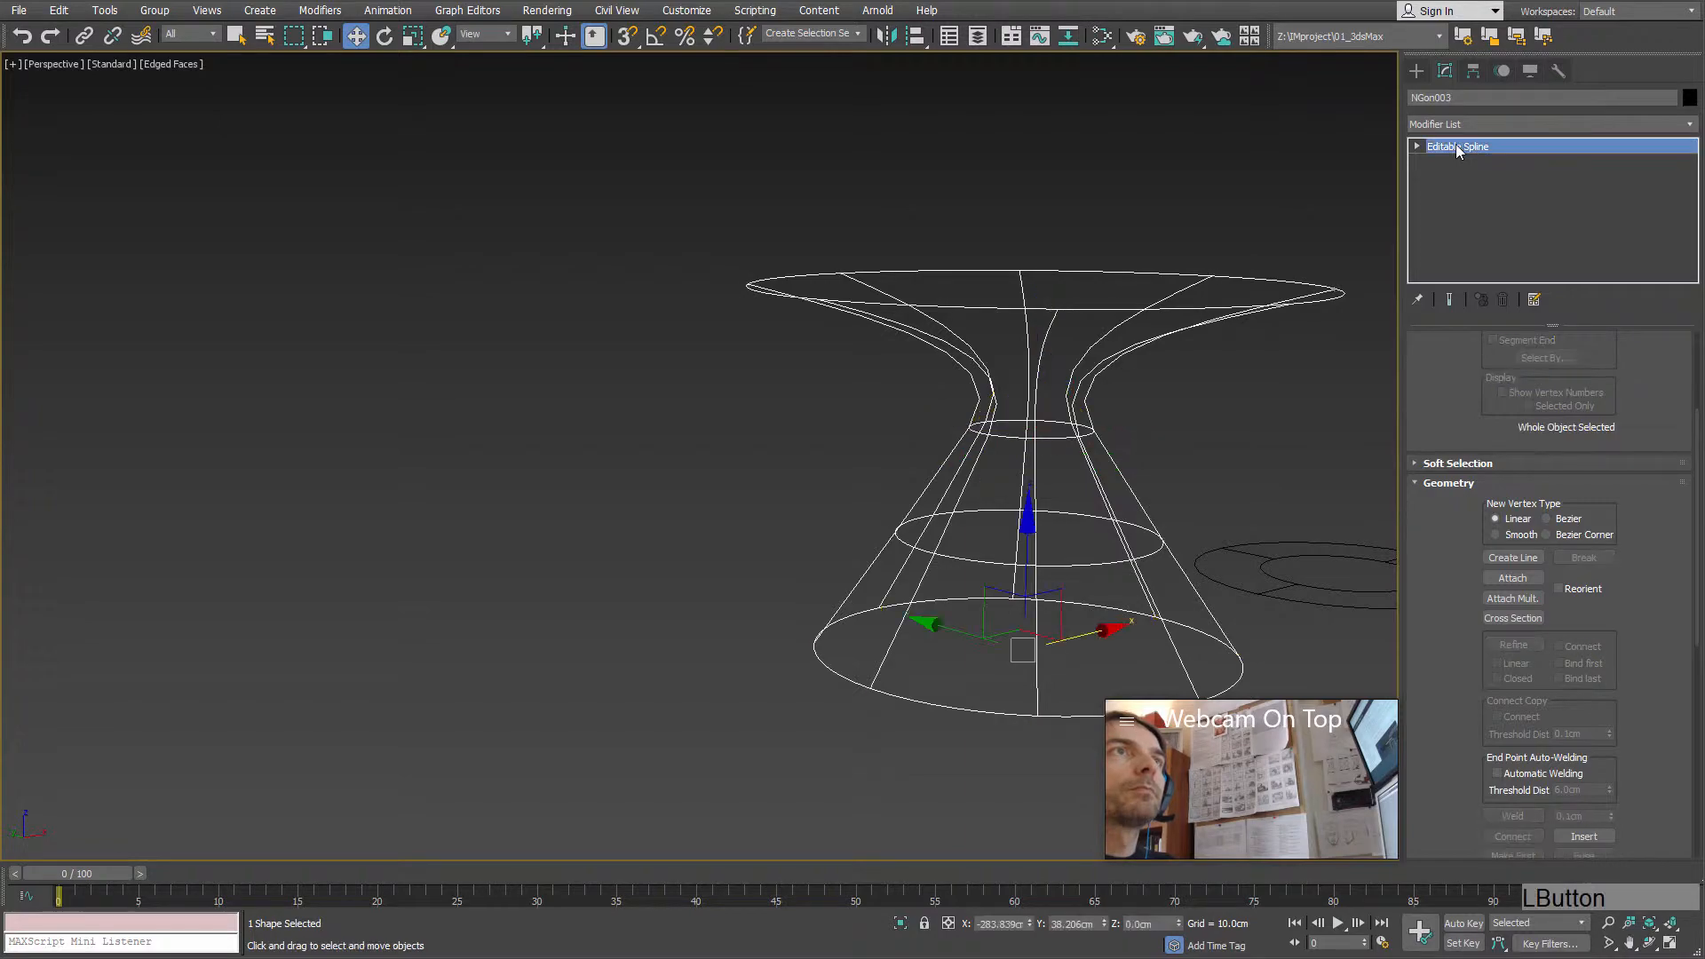
{"action": "right_click", "coordinate": [1457, 153]}
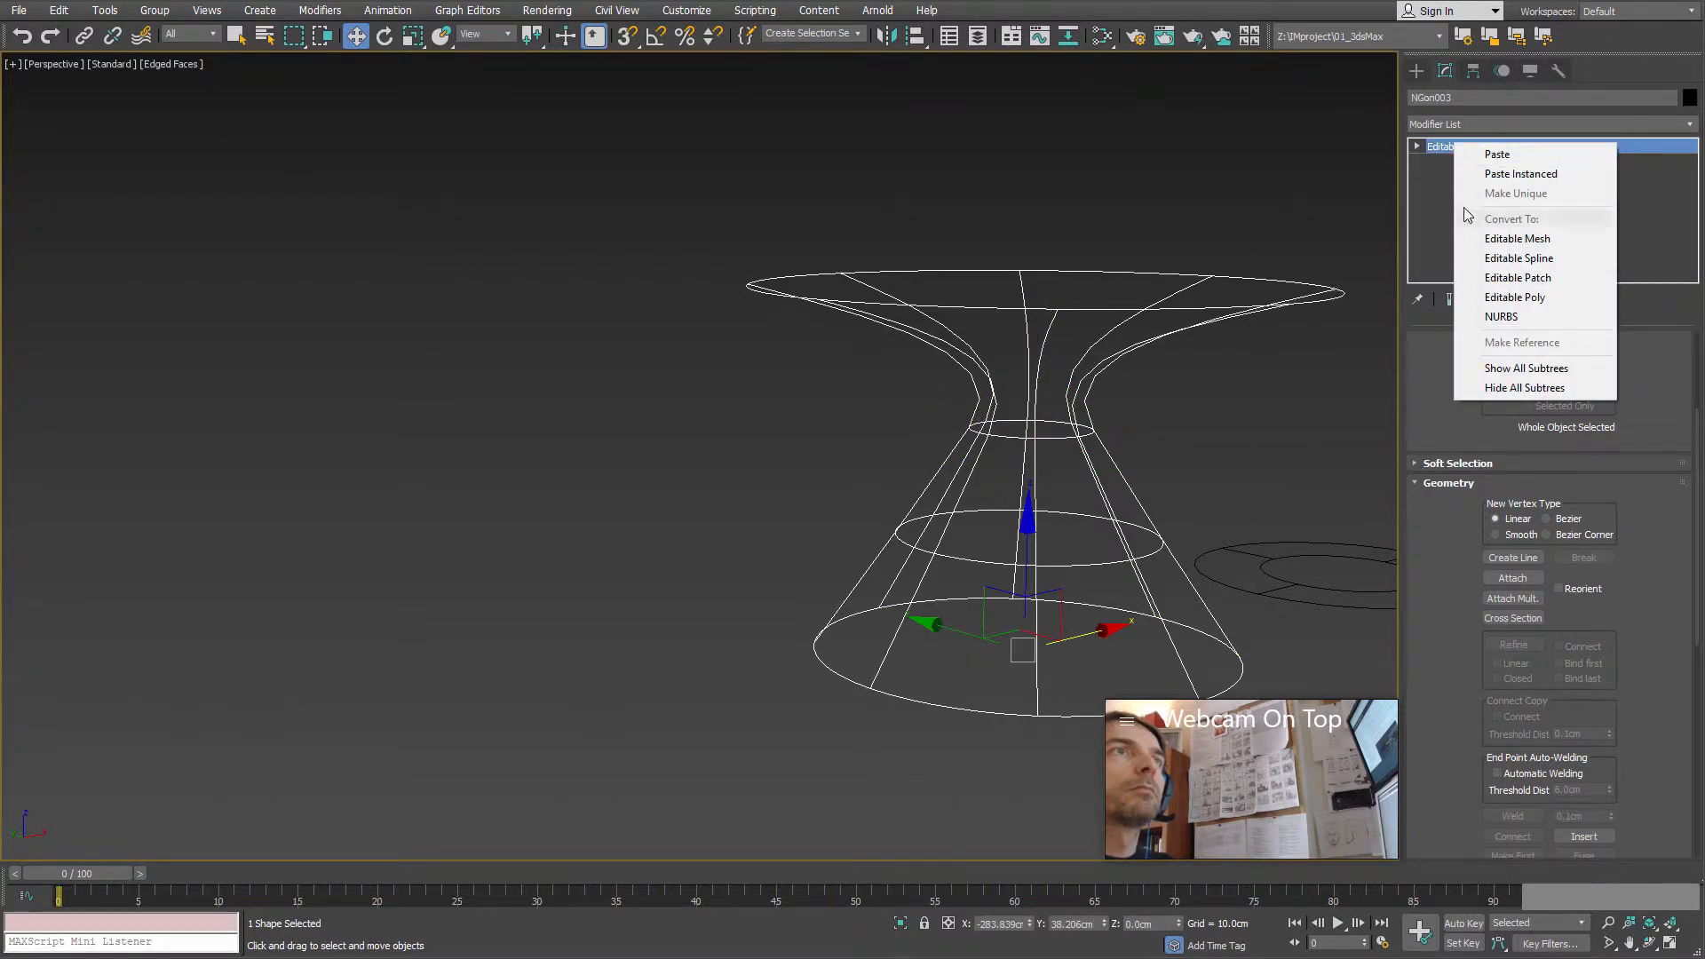
{"action": "left_click", "coordinate": [1497, 155]}
{"action": "middle_click_drag", "start_coordinate": [1117, 440], "coordinate": [970, 487], "text": "alt"}
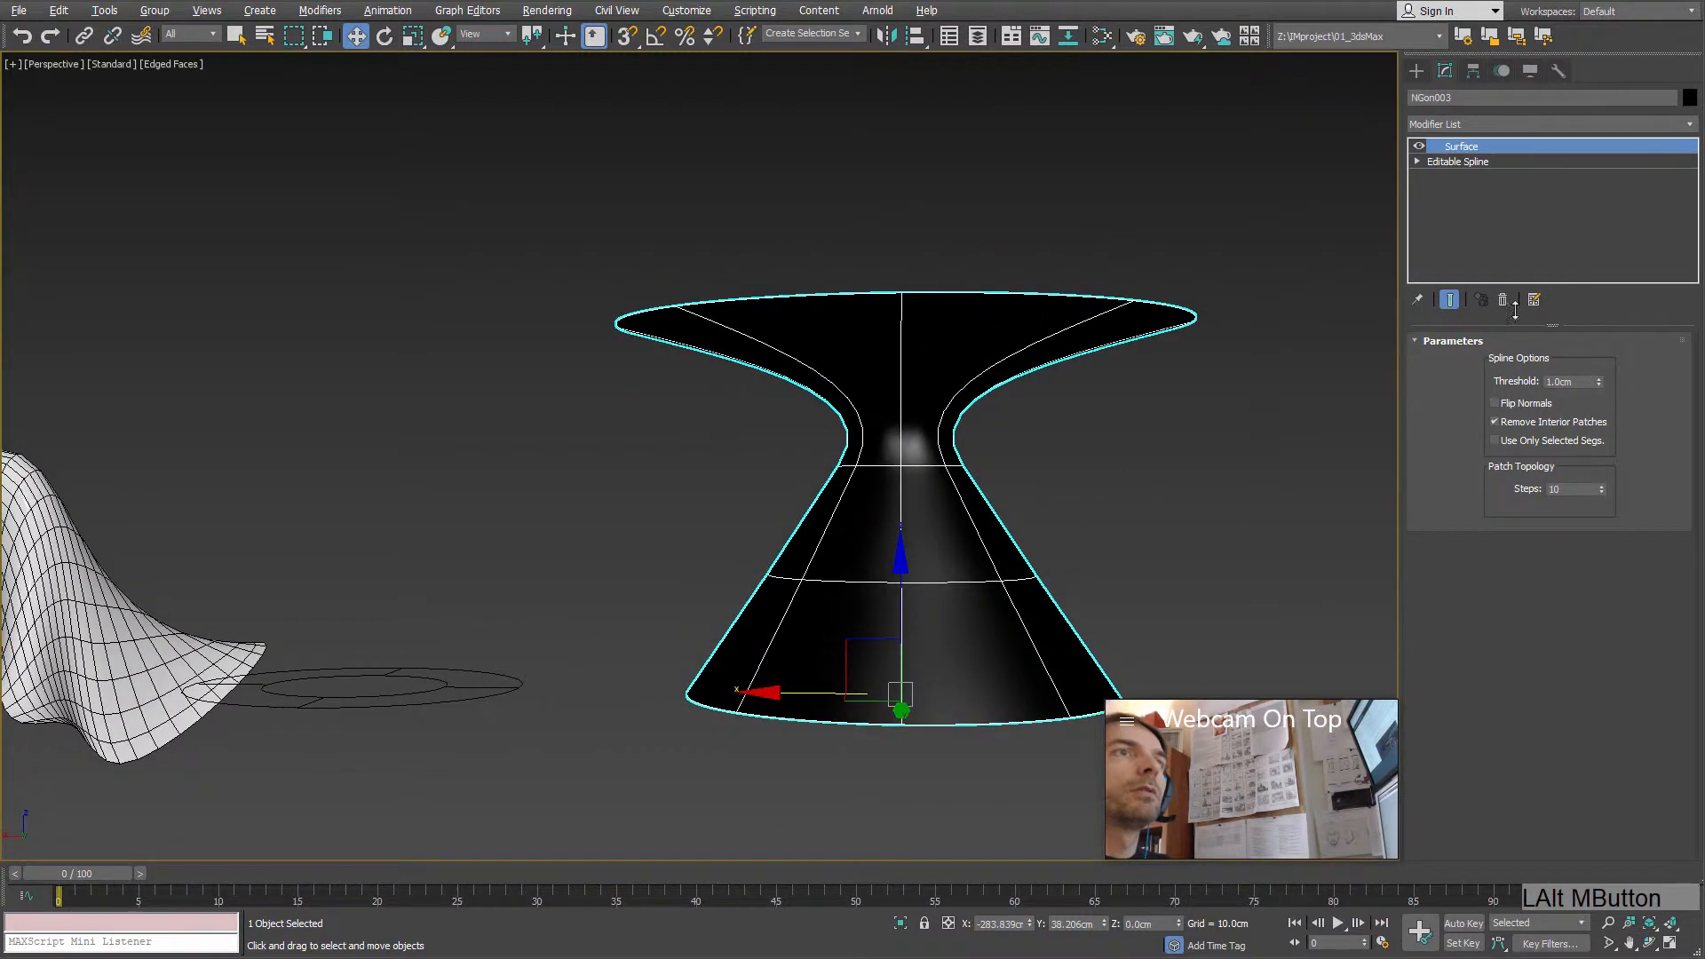
Step: Assign the Lambert material Material #25 to the selected surface object and close the material editor
{"action": "key", "text": "m"}
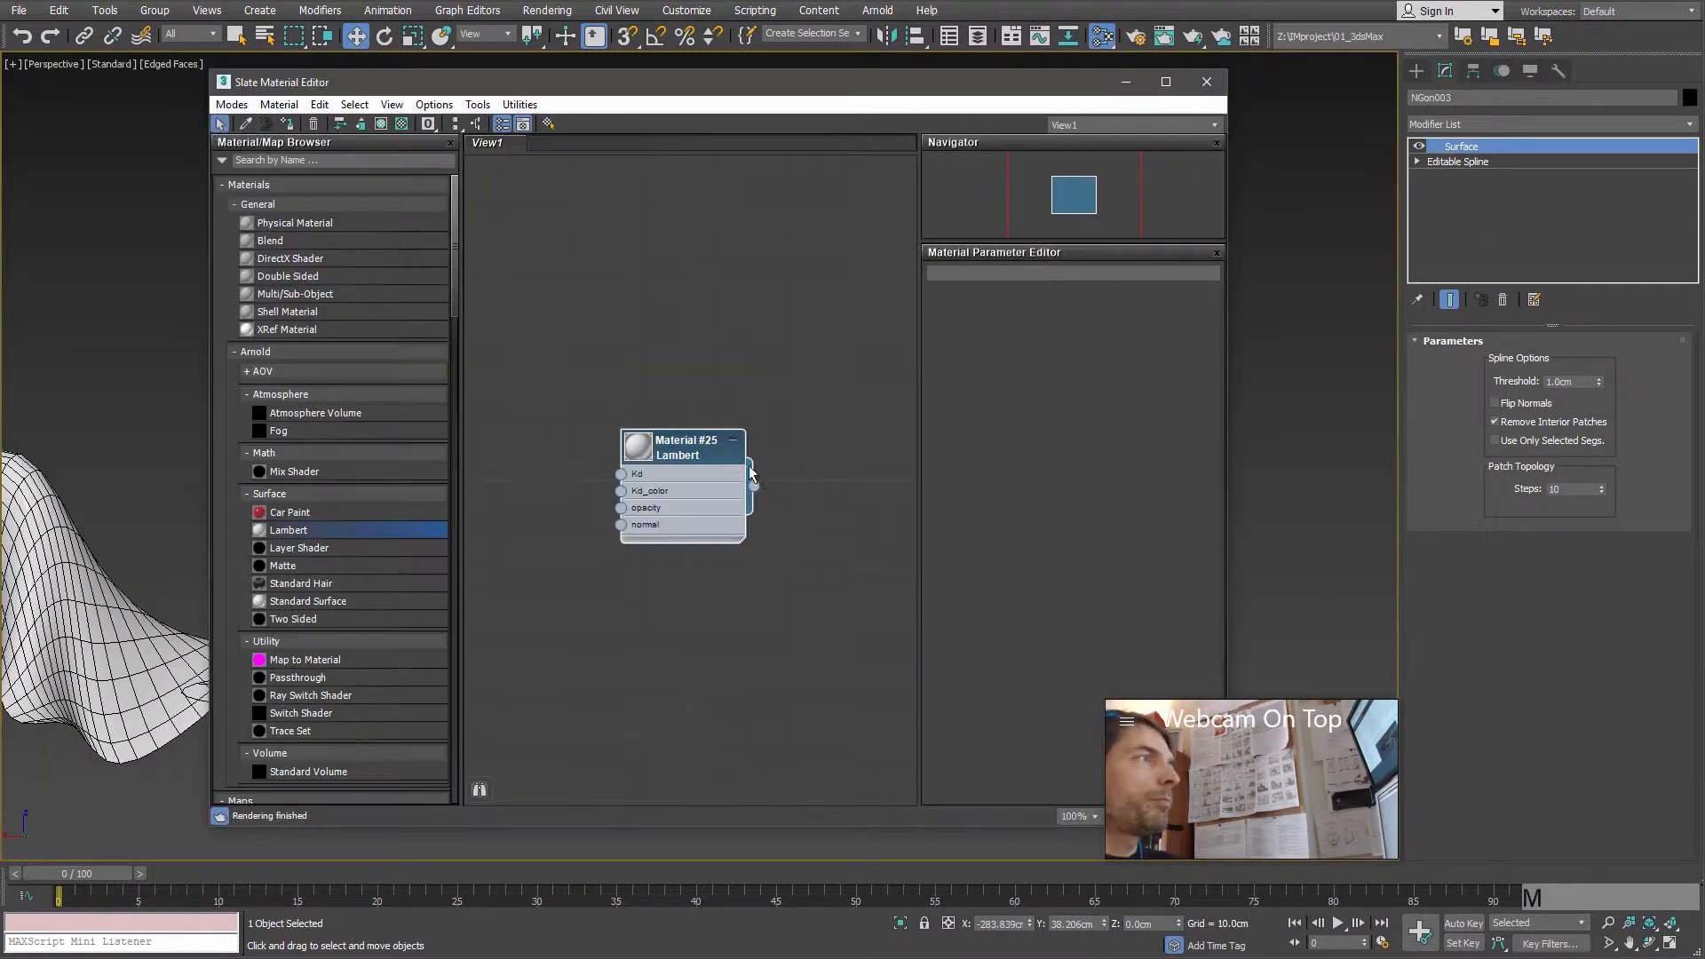
{"action": "right_click", "coordinate": [694, 455]}
{"action": "left_click", "coordinate": [762, 481]}
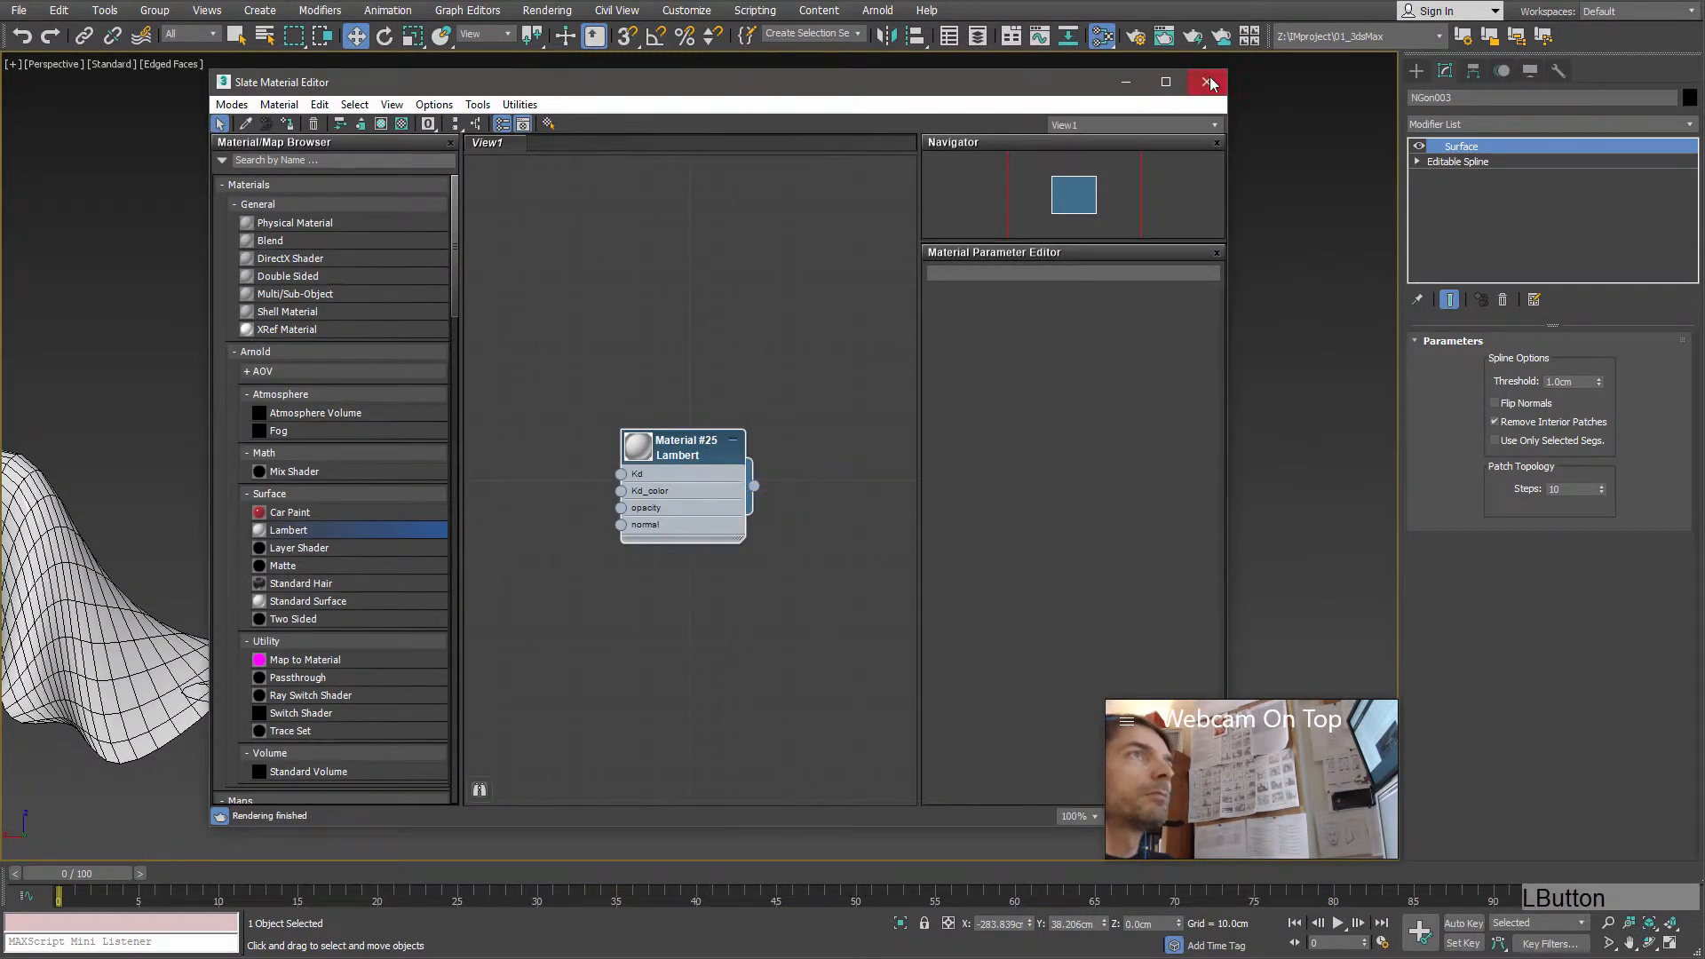
{"action": "left_click", "coordinate": [1206, 82]}
{"action": "middle_click_drag", "start_coordinate": [1026, 450], "coordinate": [1026, 468], "text": "alt"}
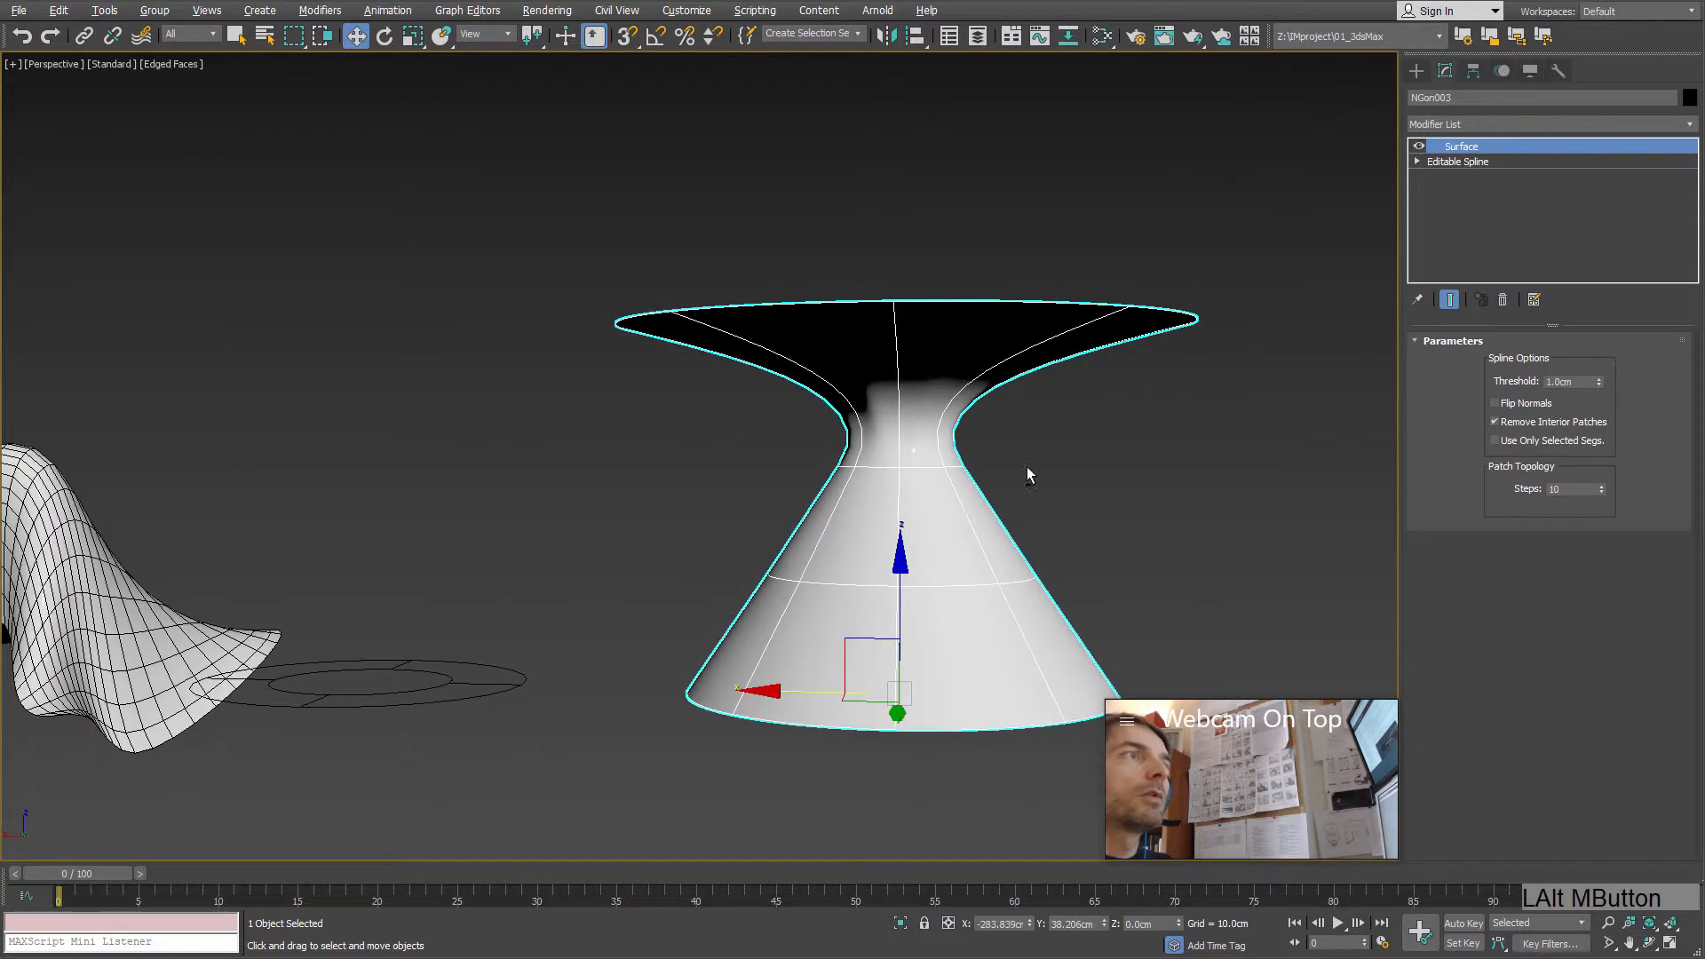
Step: Return to the spline's Vertex level with the end result shown, and lower the narrow circle's vertices along Z
{"action": "left_click", "coordinate": [1417, 161]}
{"action": "left_click", "coordinate": [1450, 176]}
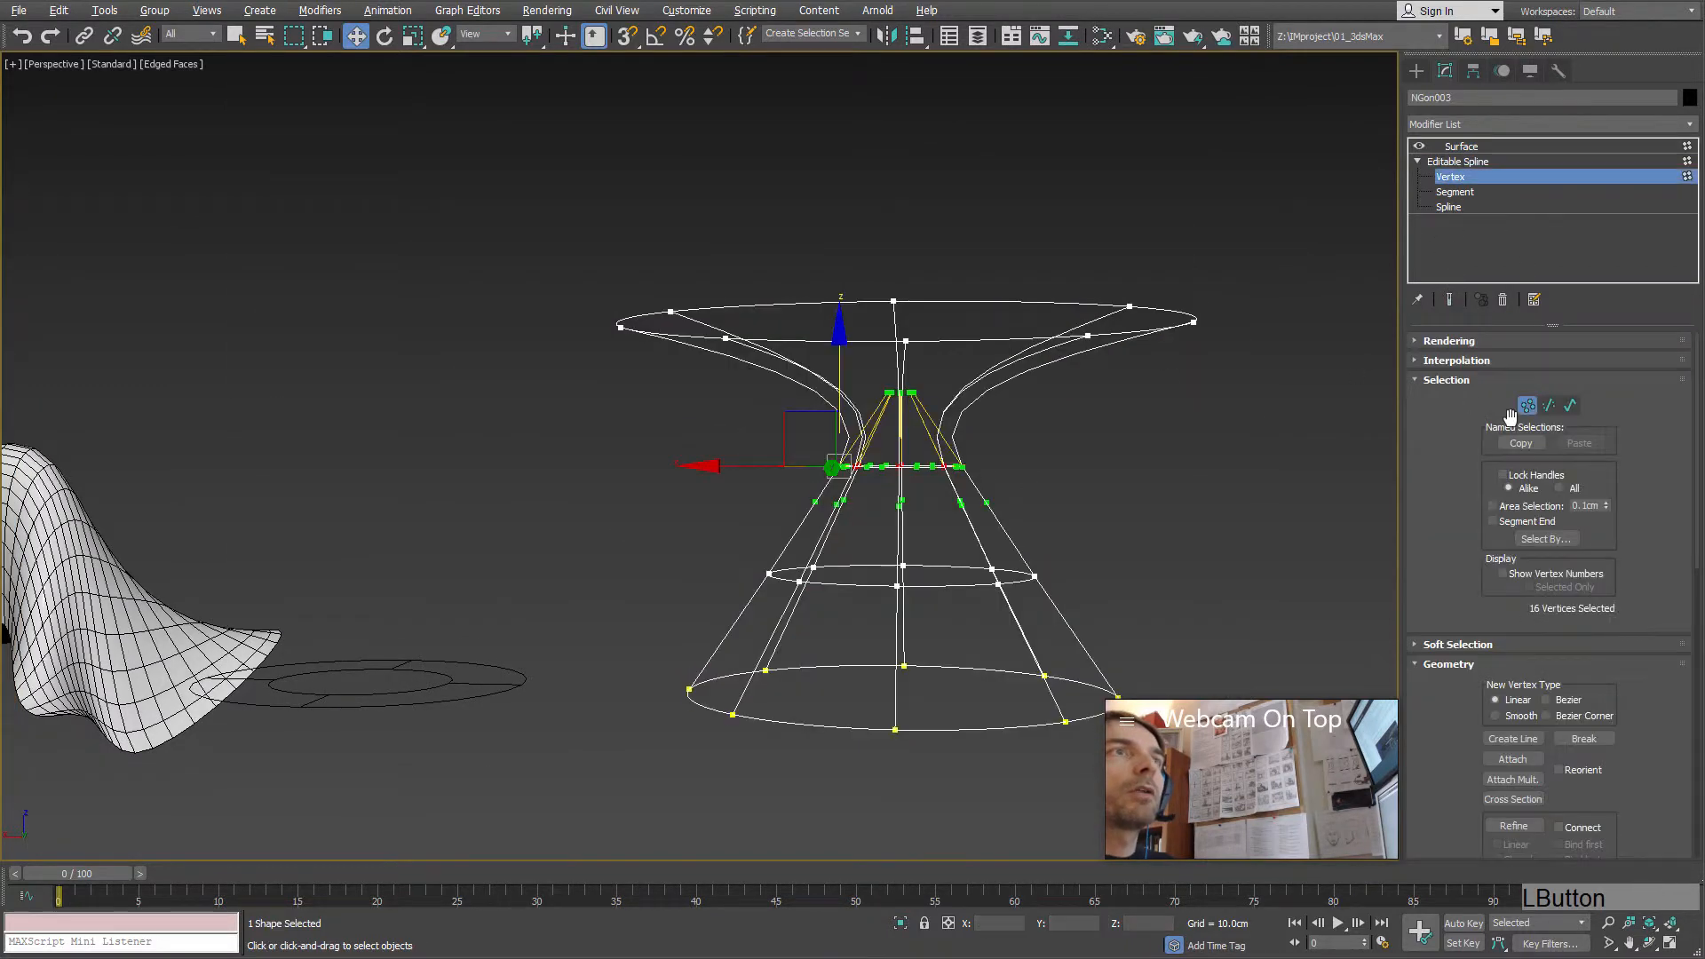
{"action": "left_click", "coordinate": [1451, 301]}
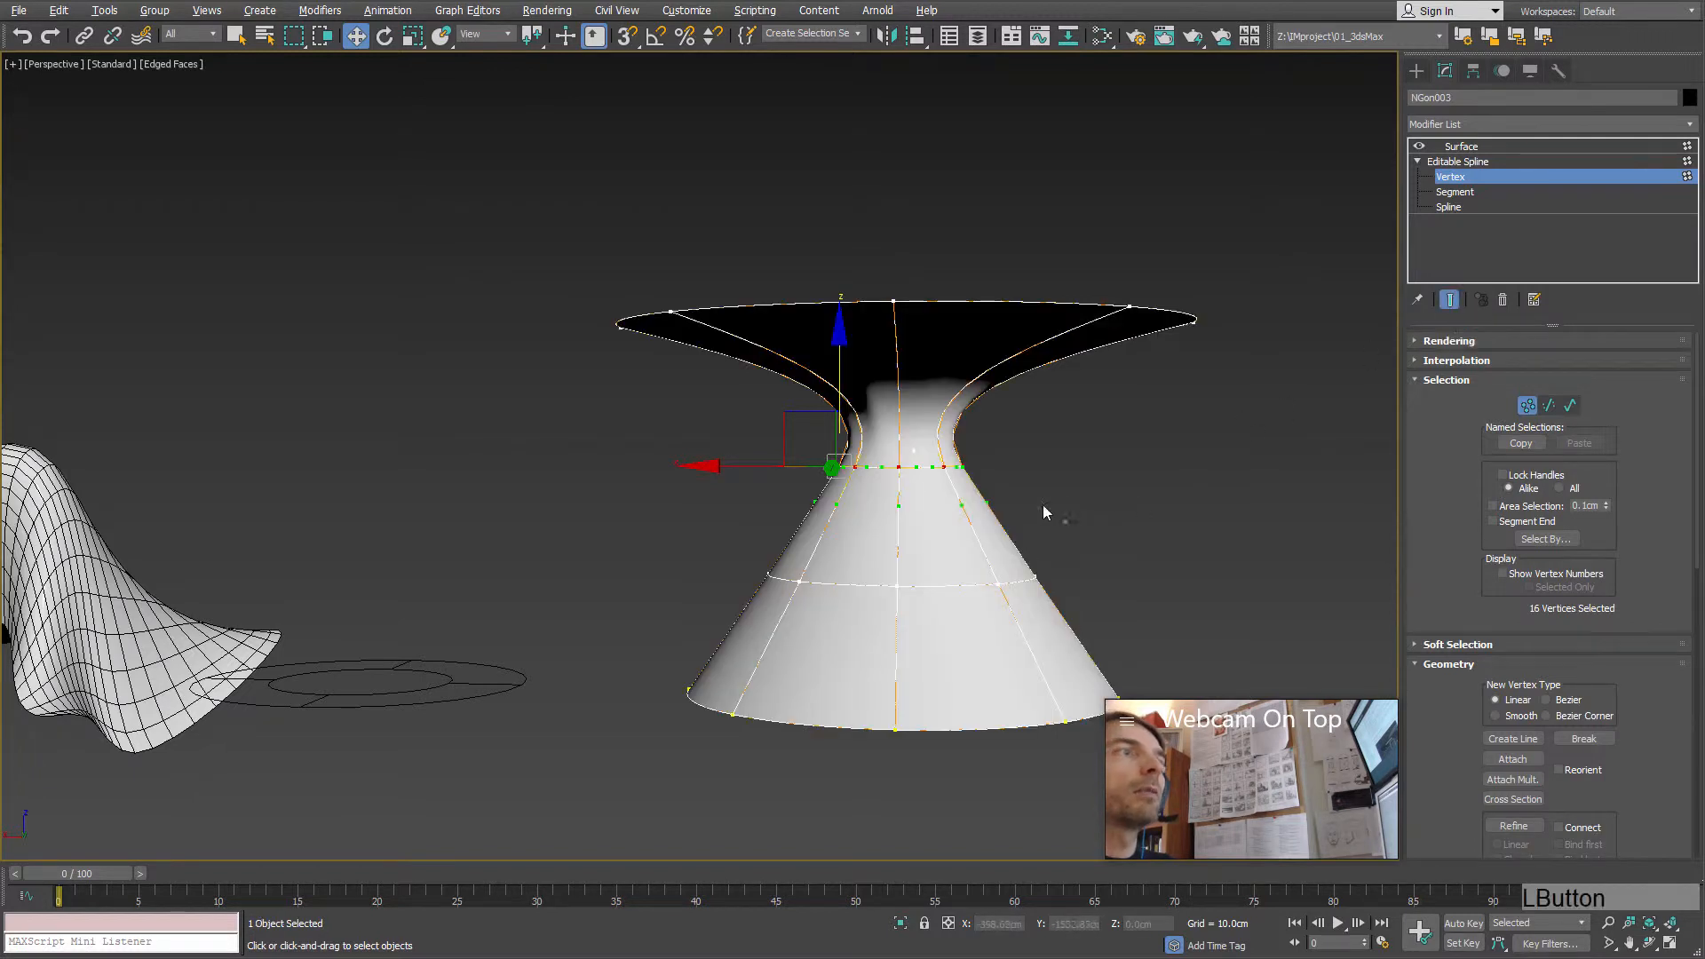
{"action": "left_click_drag", "start_coordinate": [725, 432], "coordinate": [727, 432]}
{"action": "left_click_drag", "start_coordinate": [842, 364], "coordinate": [841, 402]}
Step: Select the vertices of the circle just above the base and move them down along Z below the base circle
{"action": "left_click_drag", "start_coordinate": [730, 537], "coordinate": [1063, 602]}
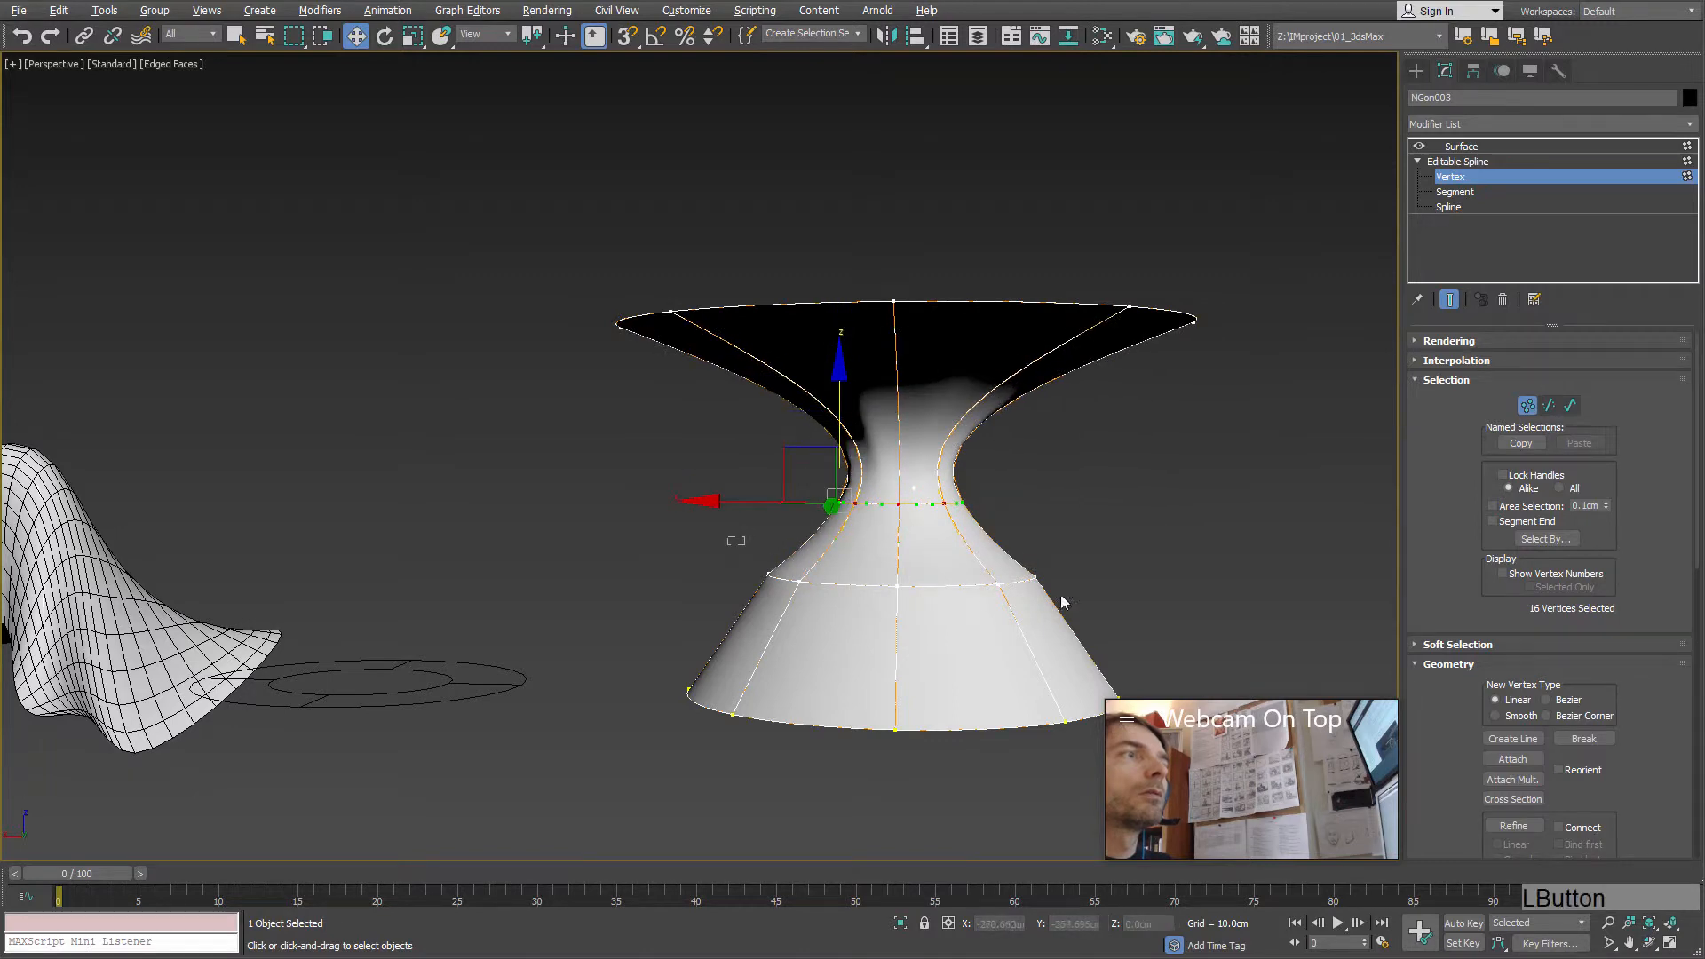
{"action": "left_click_drag", "start_coordinate": [1137, 645], "coordinate": [1136, 645]}
{"action": "left_click_drag", "start_coordinate": [998, 484], "coordinate": [998, 677]}
{"action": "middle_click_drag", "start_coordinate": [945, 630], "coordinate": [872, 582], "text": "alt"}
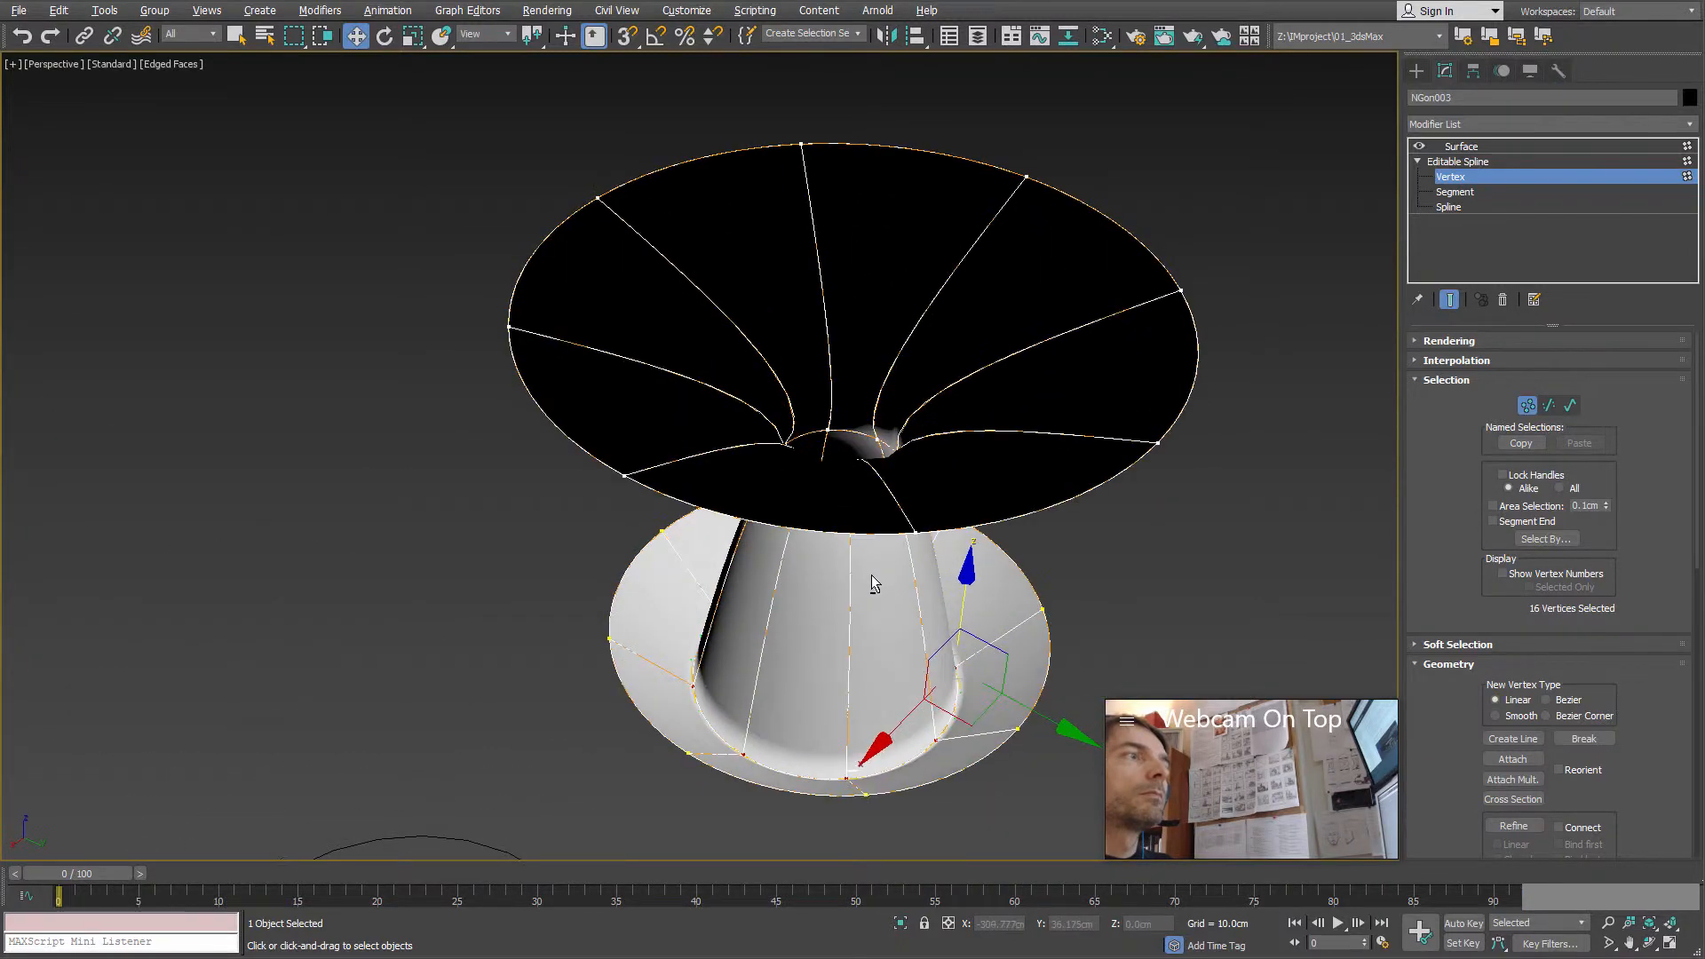
Step: Convert the lowered circle's vertices to Bezier and raise them along Z above the base circle
{"action": "right_click", "coordinate": [720, 703]}
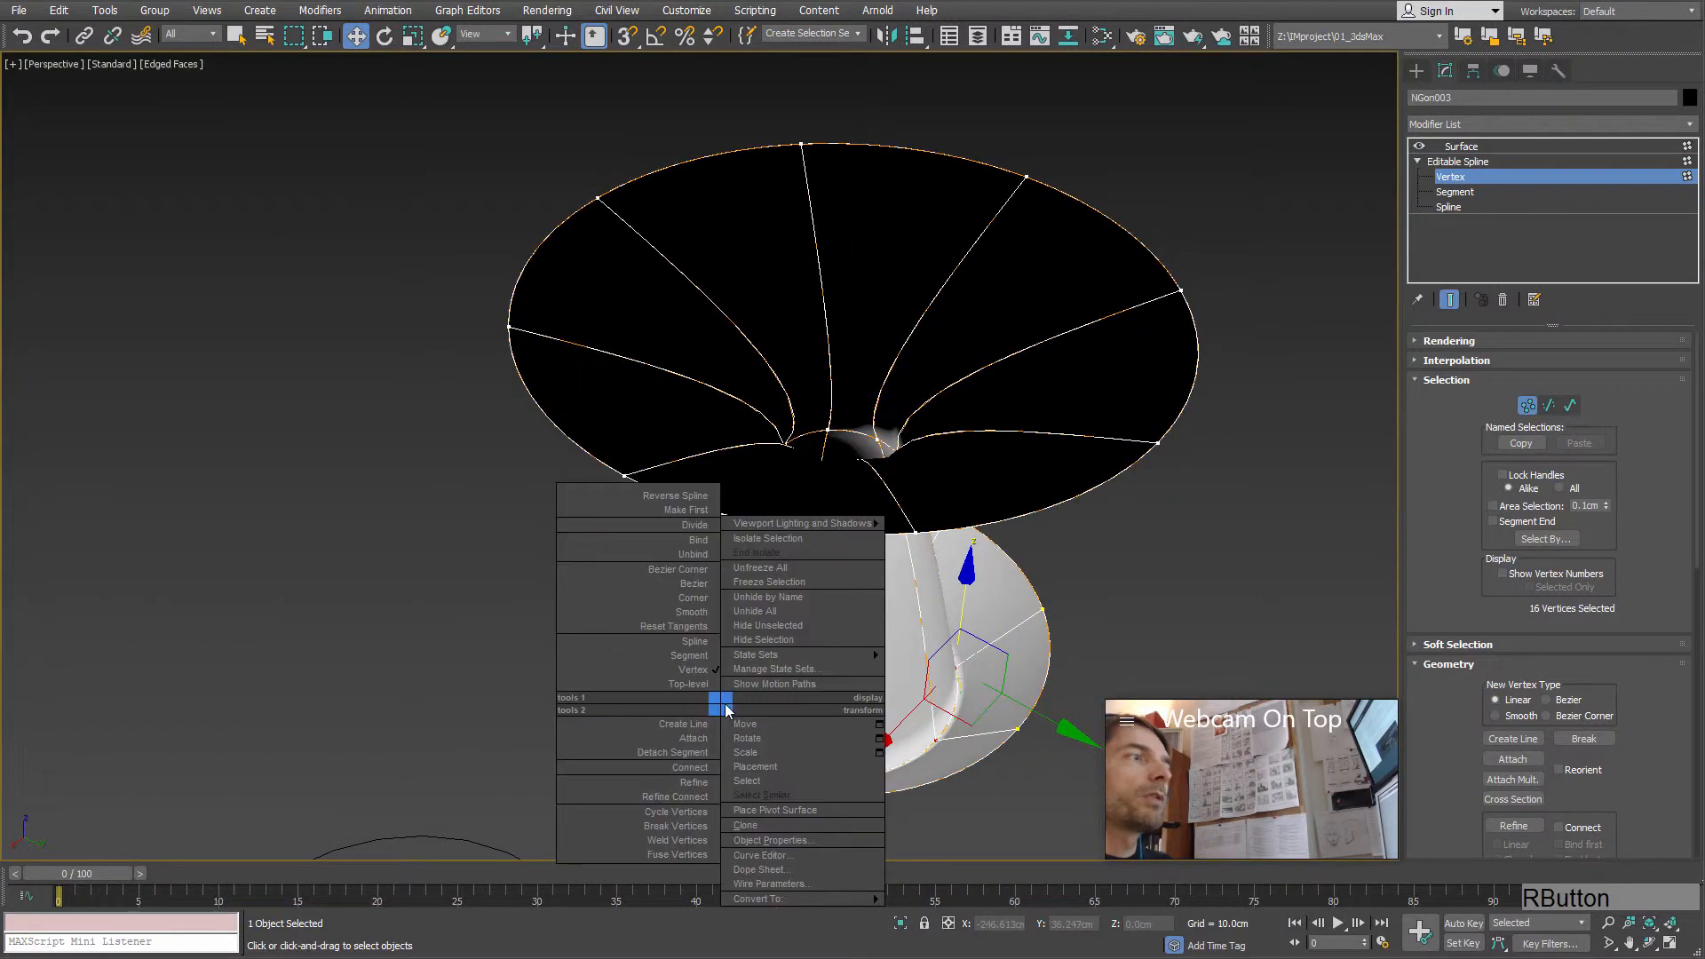
{"action": "left_click", "coordinate": [695, 579]}
{"action": "middle_click_drag", "start_coordinate": [695, 579], "coordinate": [693, 654], "text": "alt"}
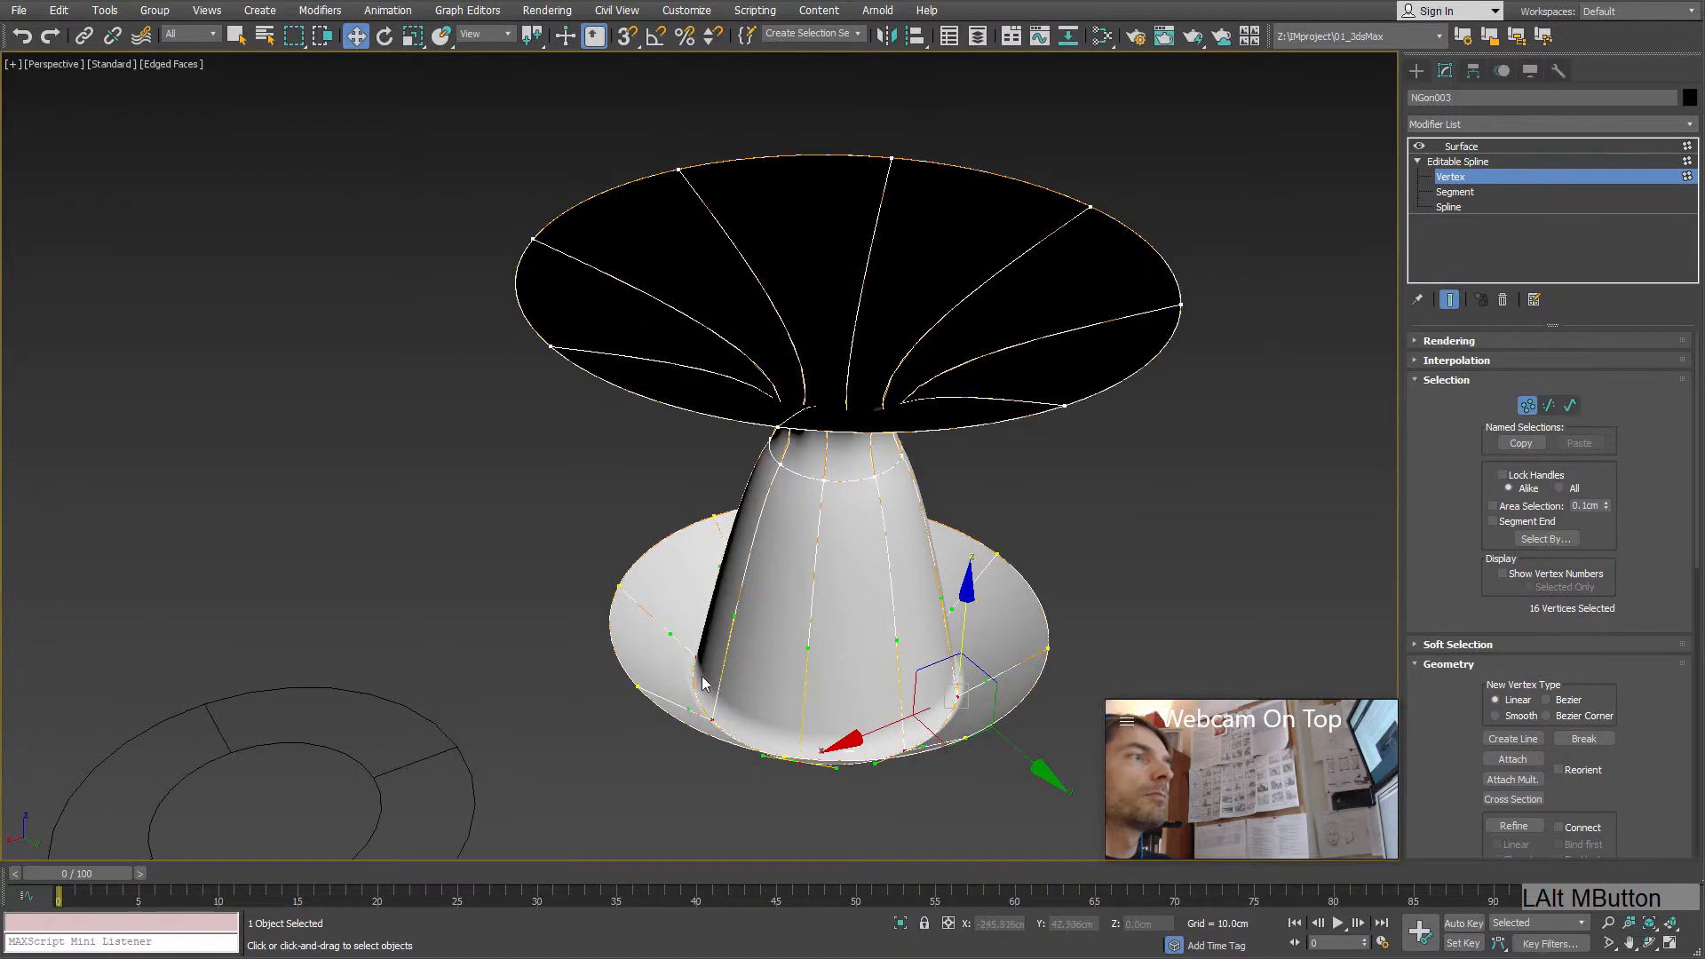
{"action": "right_click", "coordinate": [692, 654]}
{"action": "left_click", "coordinate": [668, 534]}
{"action": "middle_click_drag", "start_coordinate": [792, 624], "coordinate": [750, 587], "text": "alt"}
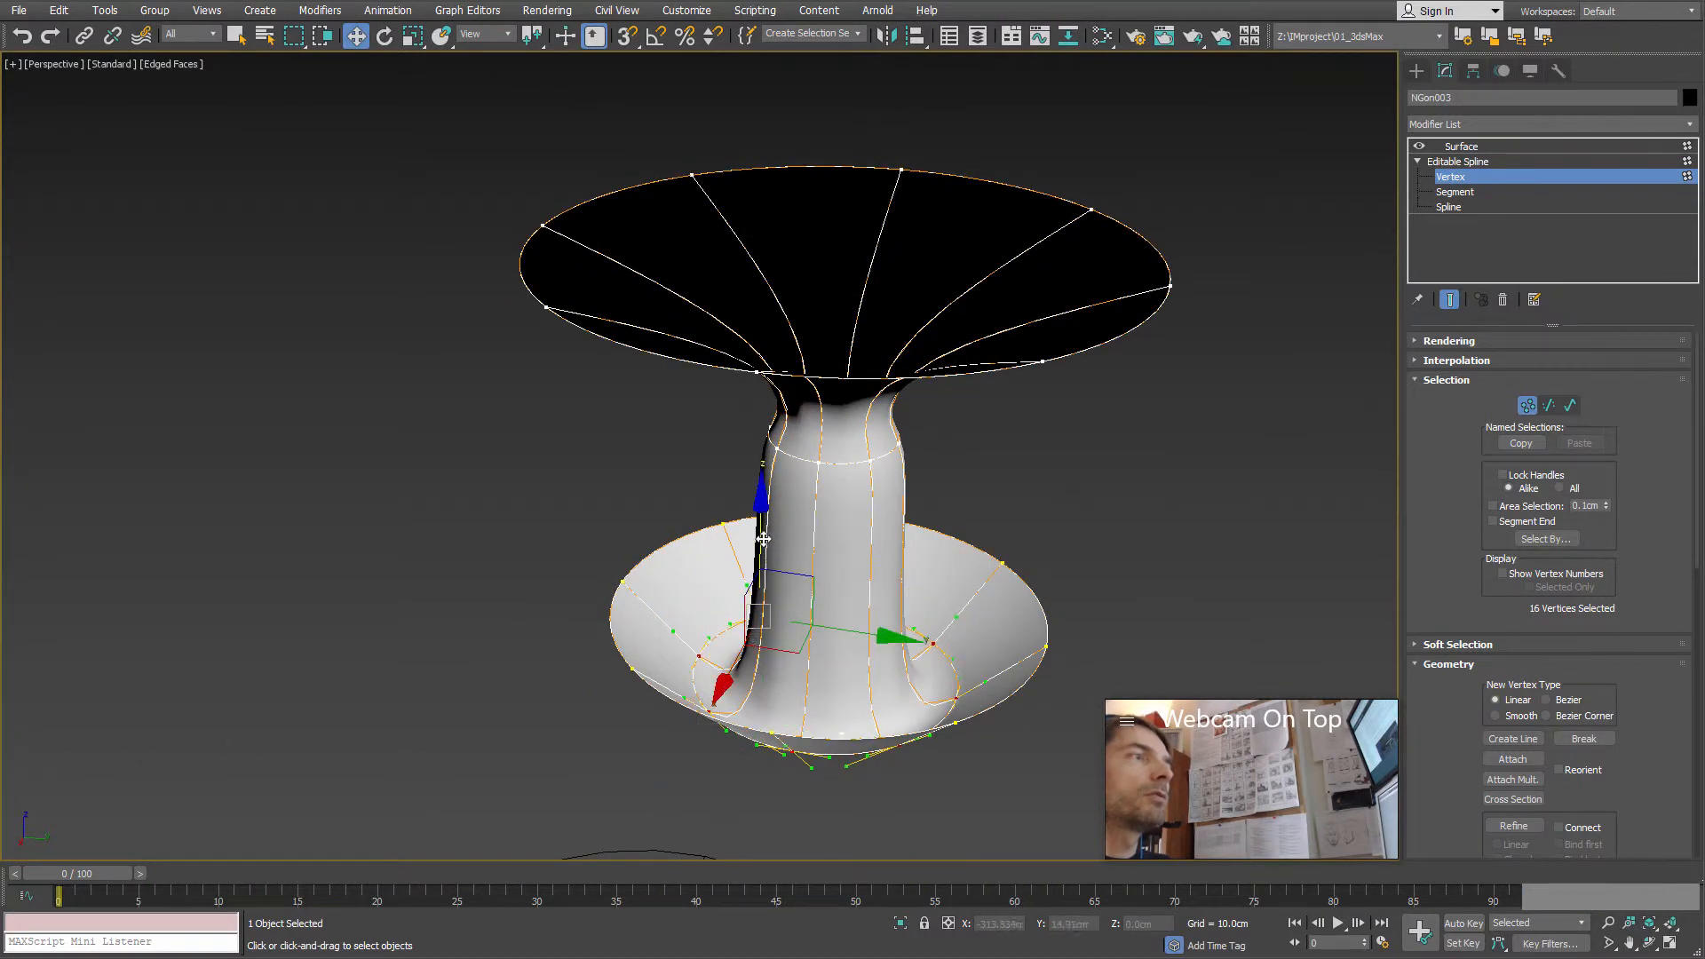
{"action": "left_click_drag", "start_coordinate": [763, 539], "coordinate": [772, 462]}
Step: Select all vertices of the wide top circle and raise them along Z to stretch the upper flare
{"action": "middle_click_drag", "start_coordinate": [799, 497], "coordinate": [1238, 268], "text": "alt"}
{"action": "scroll", "coordinate": [925, 470], "scroll_direction": "up", "scroll_amount": 4}
{"action": "scroll", "coordinate": [926, 477], "scroll_direction": "down", "scroll_amount": 5}
{"action": "left_click_drag", "start_coordinate": [1304, 216], "coordinate": [452, 382]}
{"action": "left_click_drag", "start_coordinate": [557, 216], "coordinate": [841, 71]}
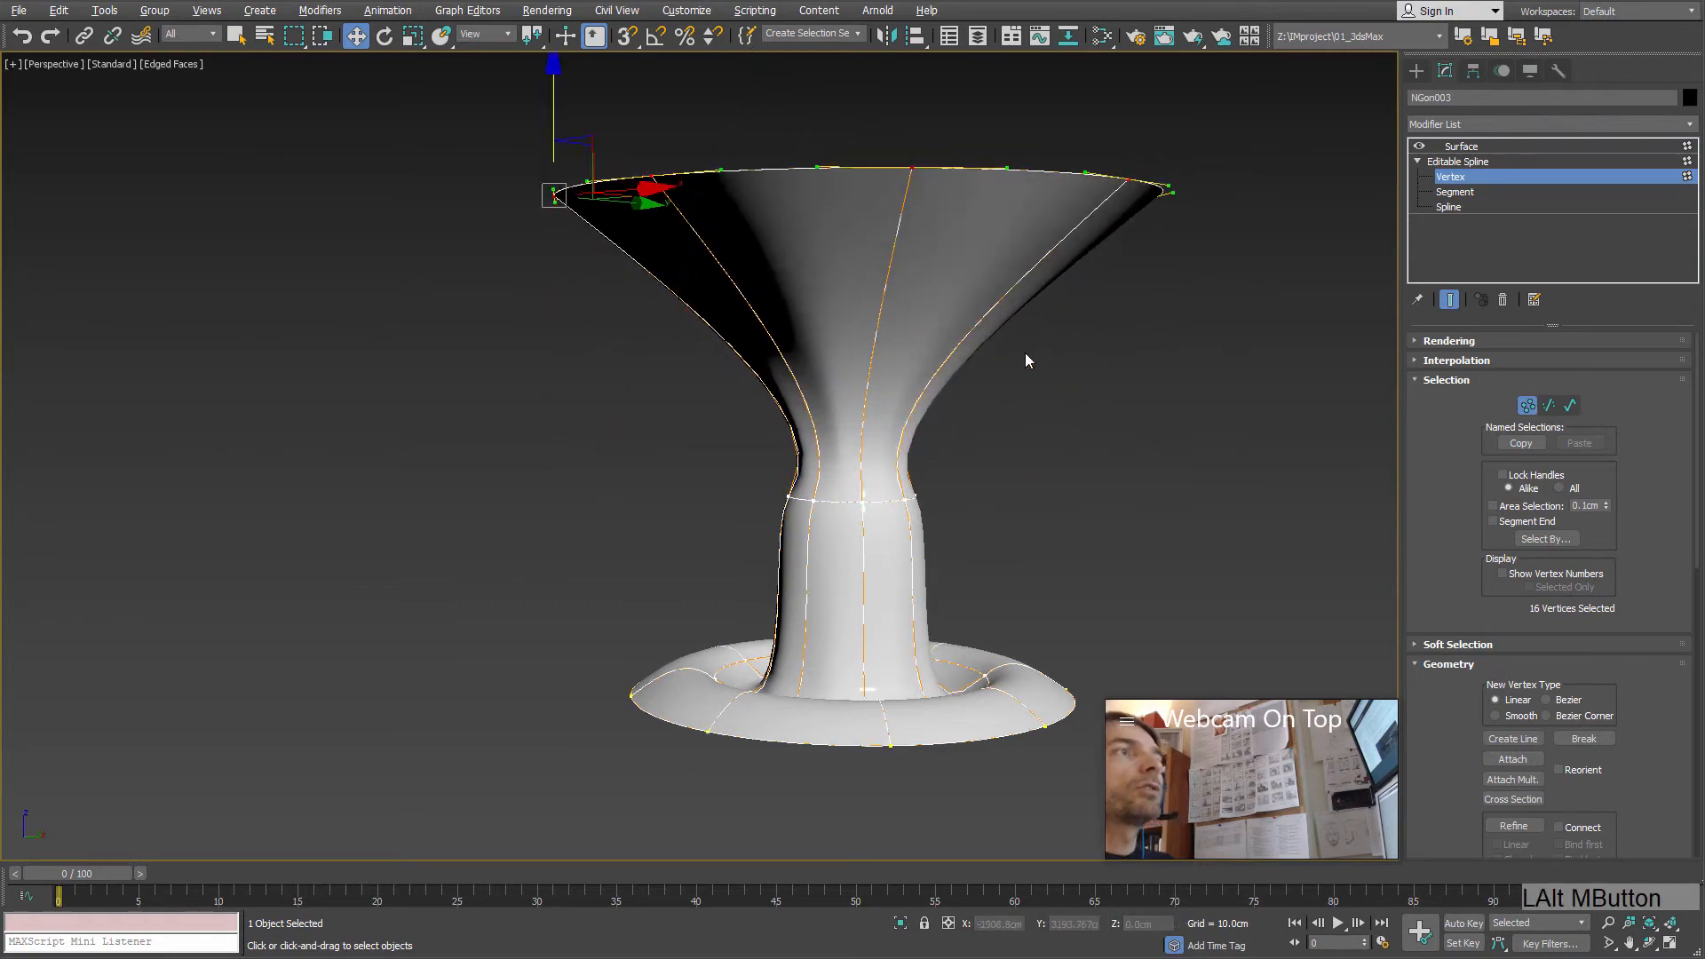